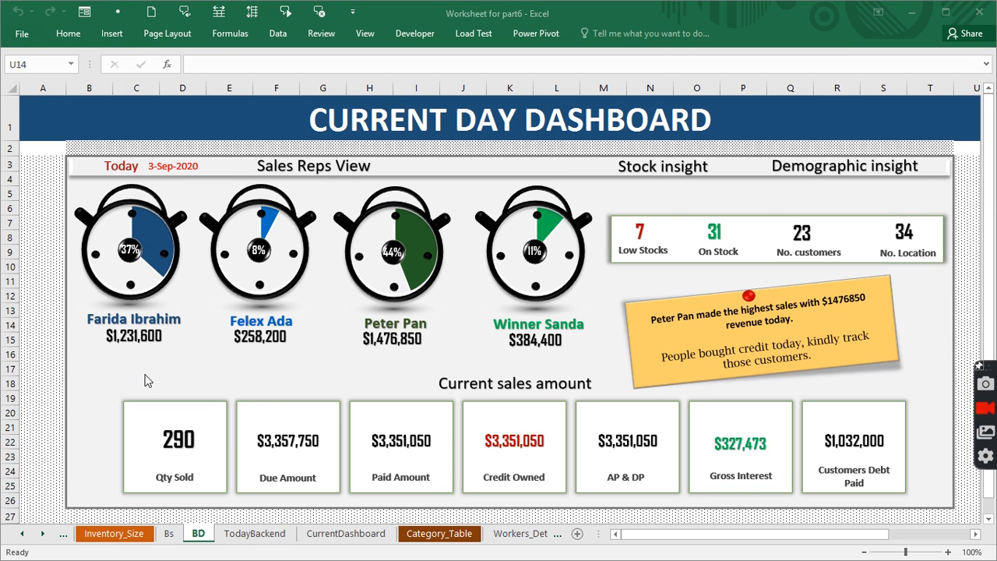
# Open the Transacional_Table sheet at the top of the sales records.
pyautogui.click(25, 538)
pyautogui.click(24, 536)
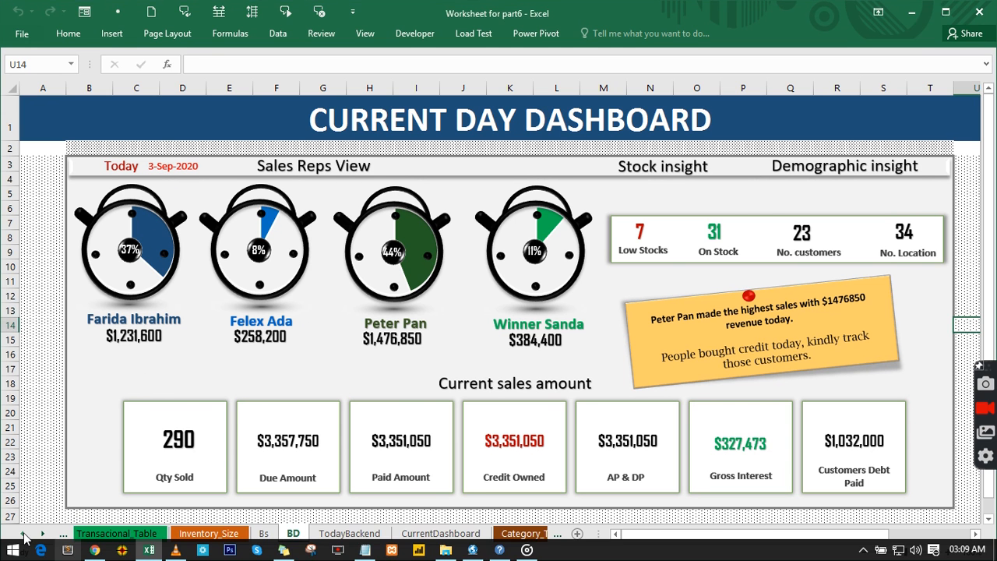
pyautogui.click(87, 536)
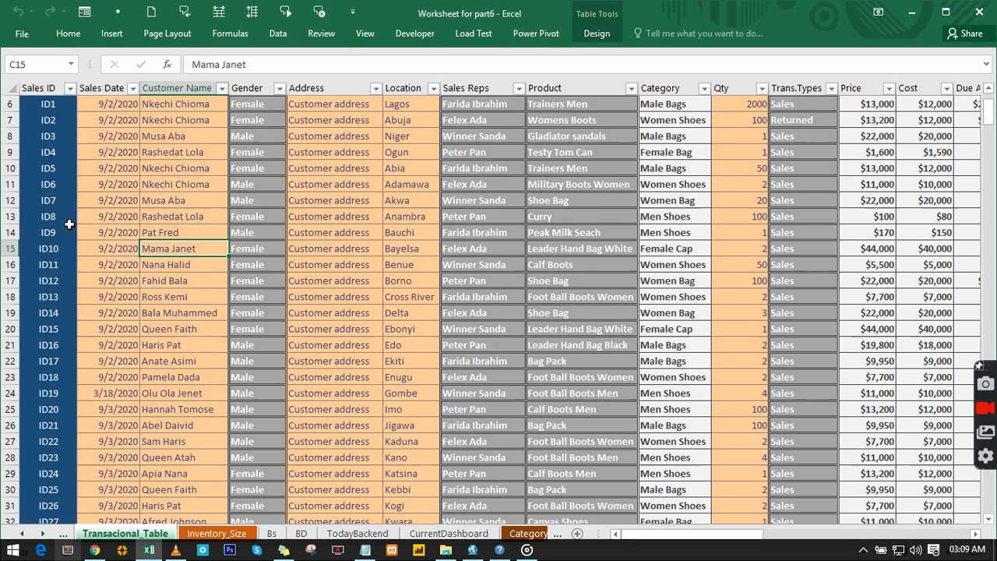
pyautogui.scroll(2, 131, 226)
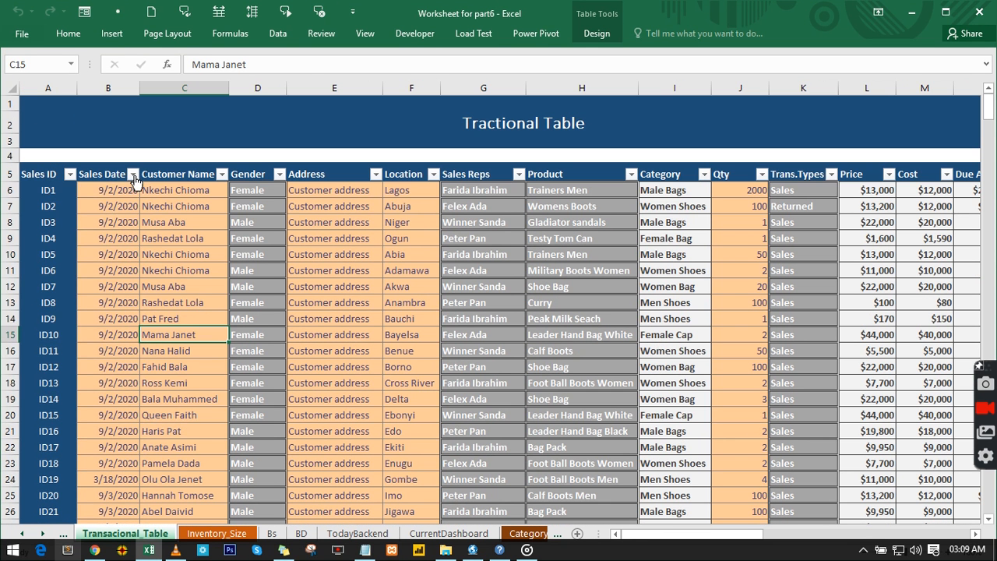
# Examine the years and the 2020 months offered by the Sales Date filter without applying a filter.
pyautogui.click(133, 174)
pyautogui.click(32, 329)
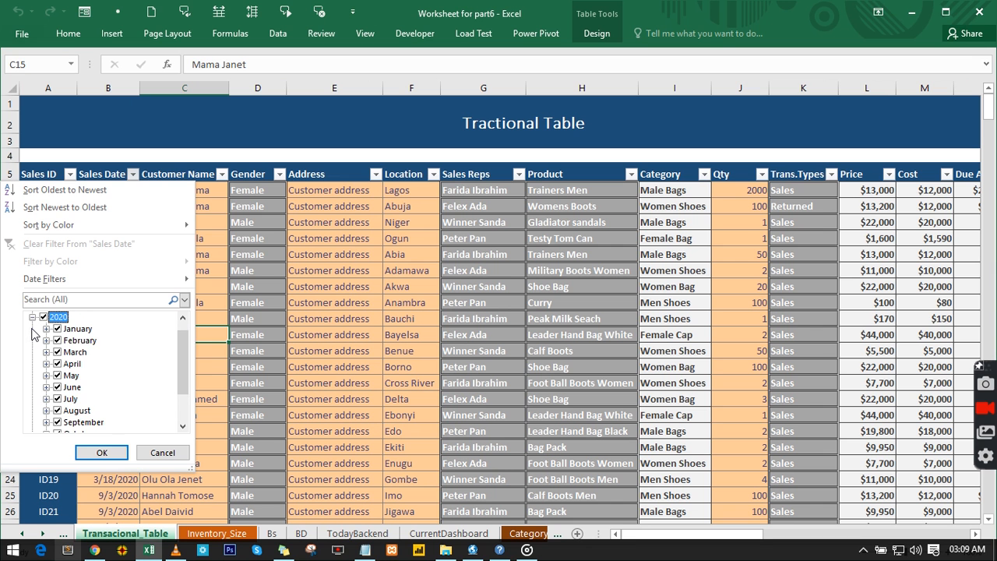
pyautogui.click(32, 317)
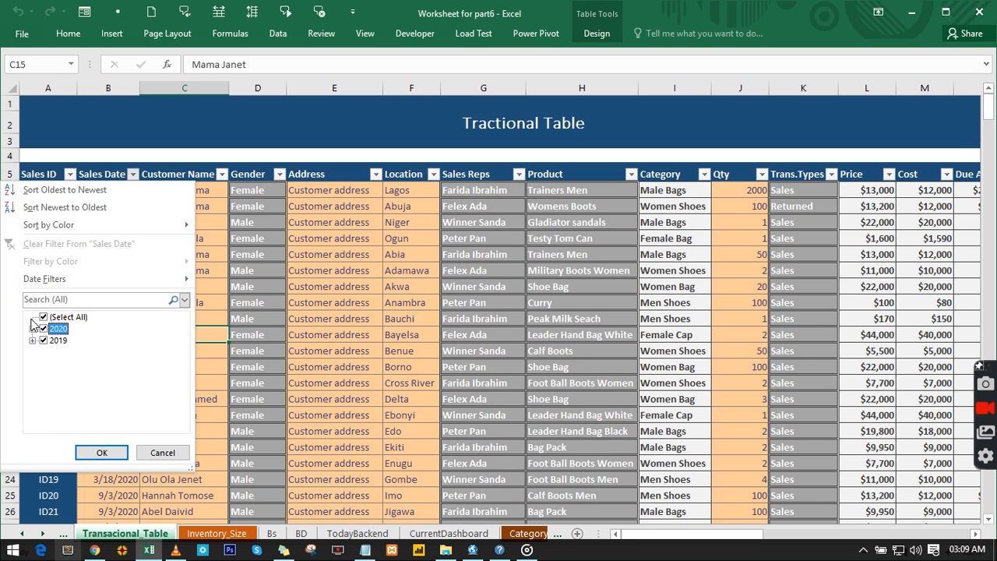
pyautogui.click(32, 327)
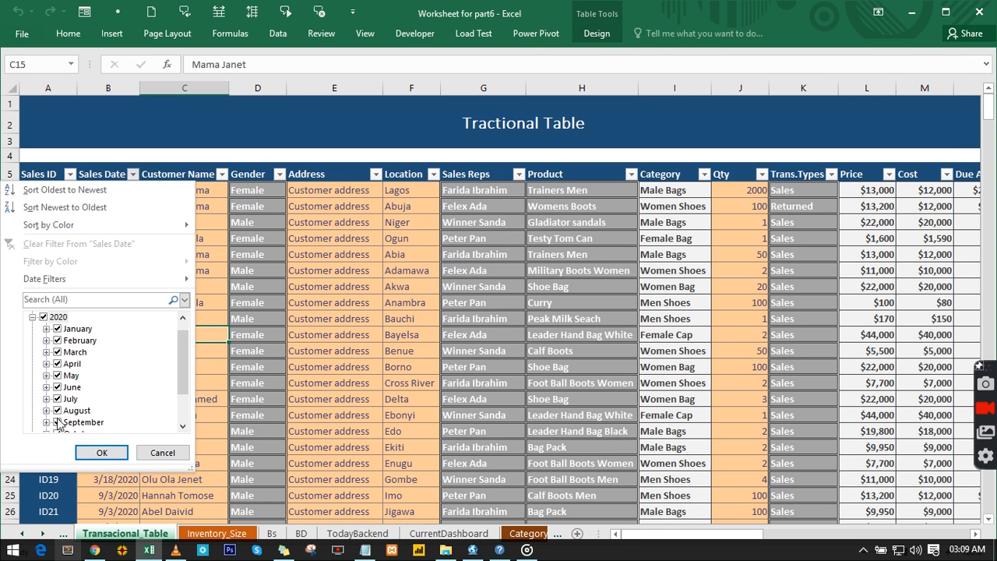
pyautogui.click(32, 317)
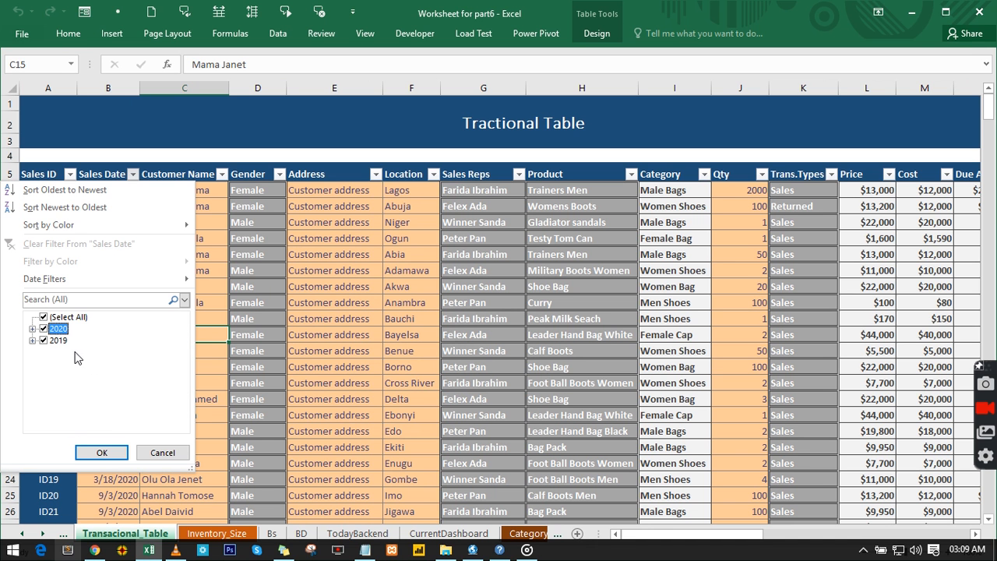
pyautogui.click(315, 261)
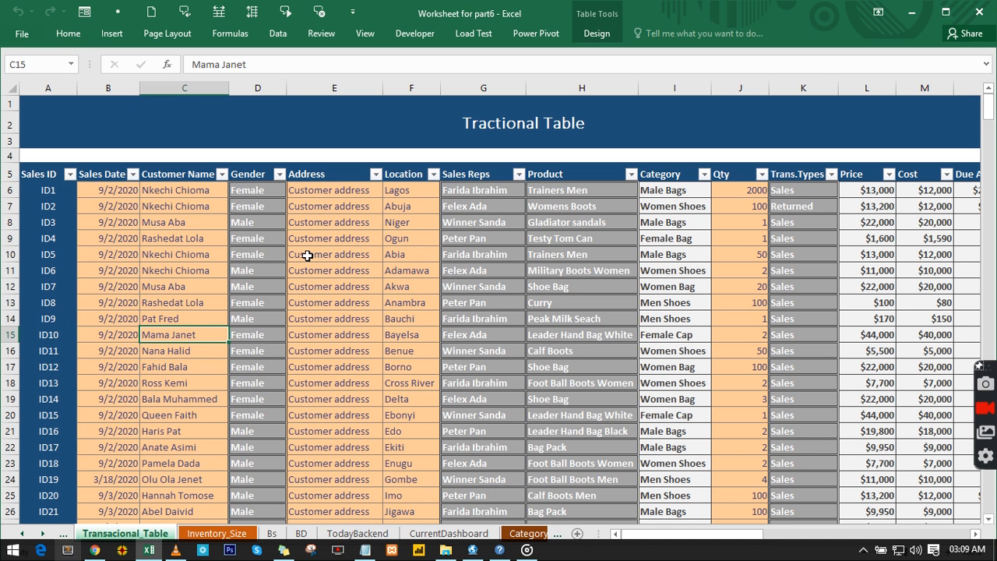
# Filter the Sales Date column to today's transactions and look through the filtered rows.
pyautogui.click(133, 175)
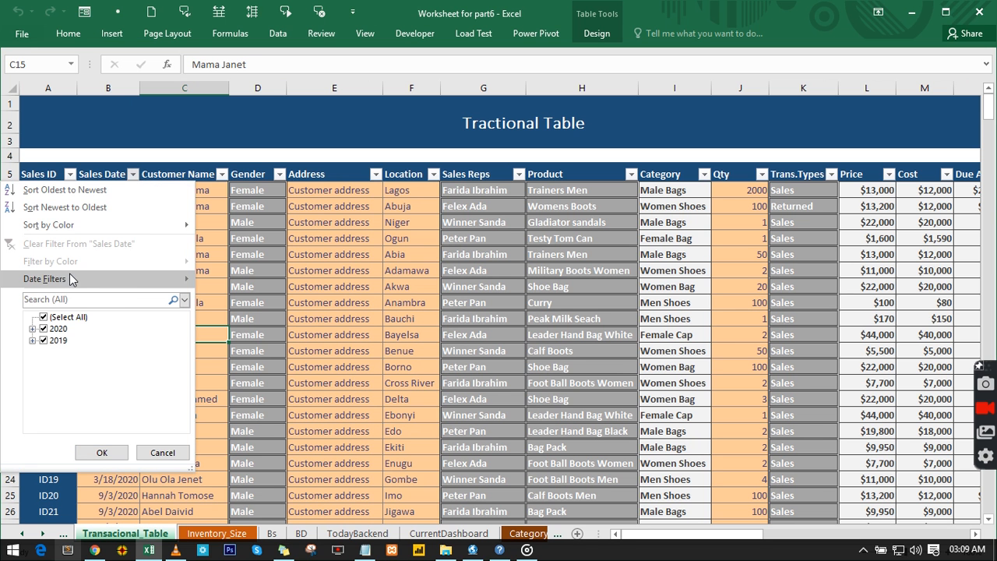
pyautogui.moveTo(65, 279)
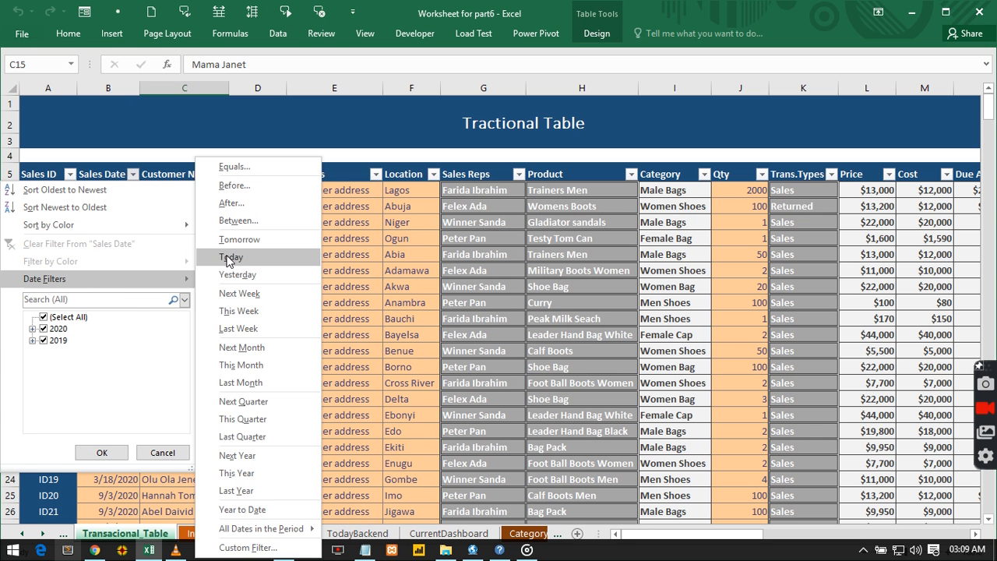
pyautogui.click(229, 259)
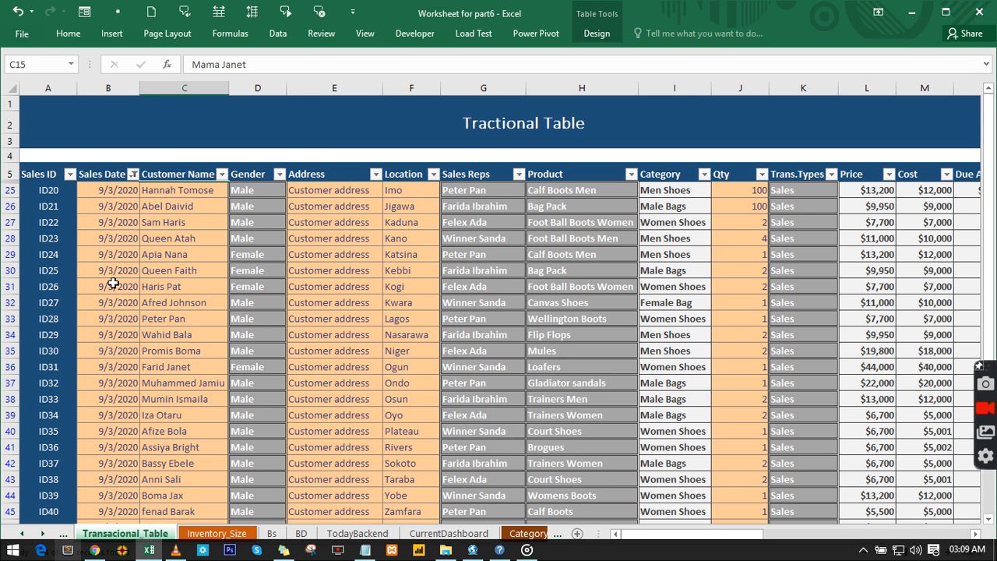
pyautogui.scroll(-1, 132, 347)
pyautogui.scroll(-3, 132, 347)
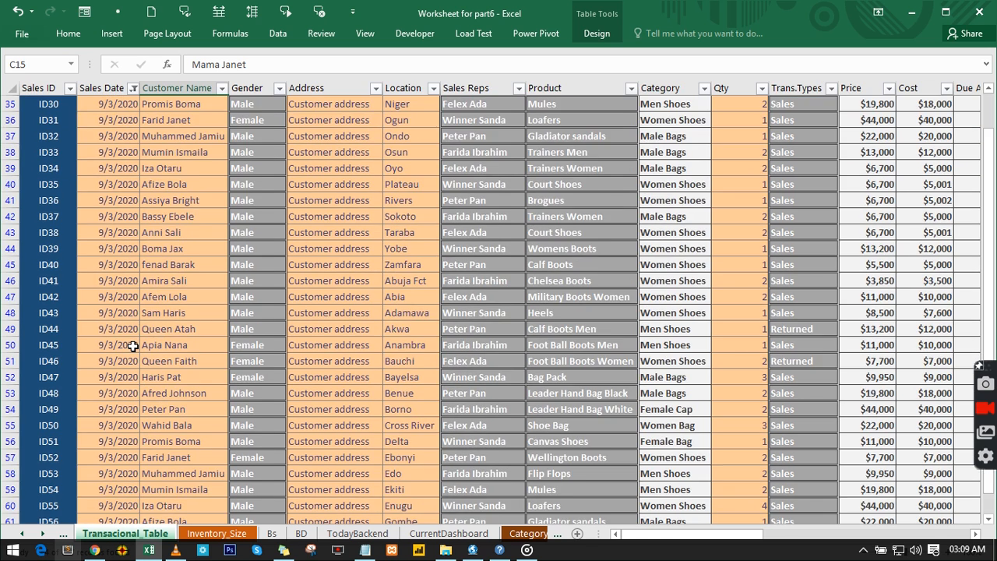
pyautogui.scroll(-6, 132, 347)
pyautogui.scroll(-1, 133, 348)
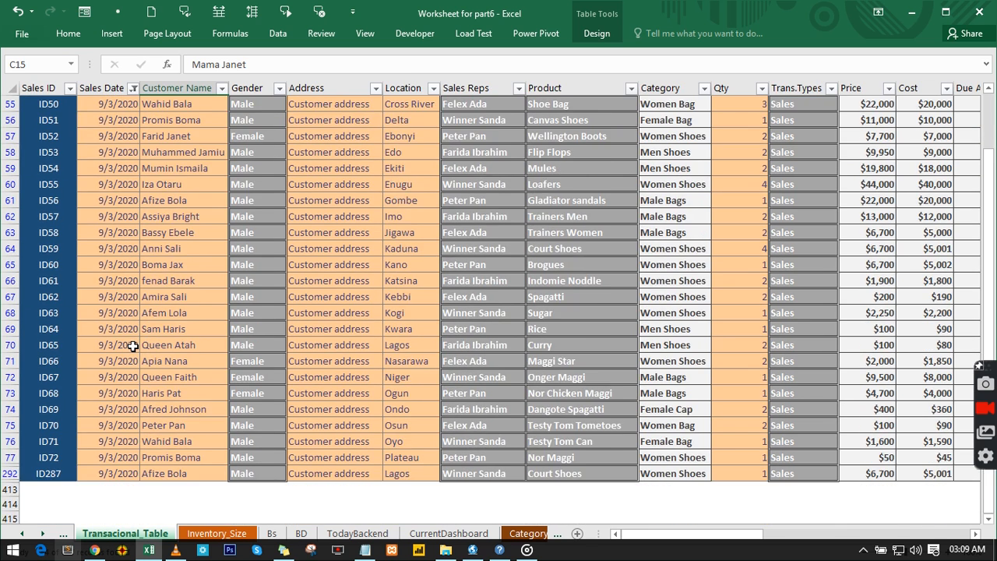
# Review the finished dashboard on the BD sheet, then the CurrentDashboard and TodayBackend sheets.
pyautogui.click(300, 533)
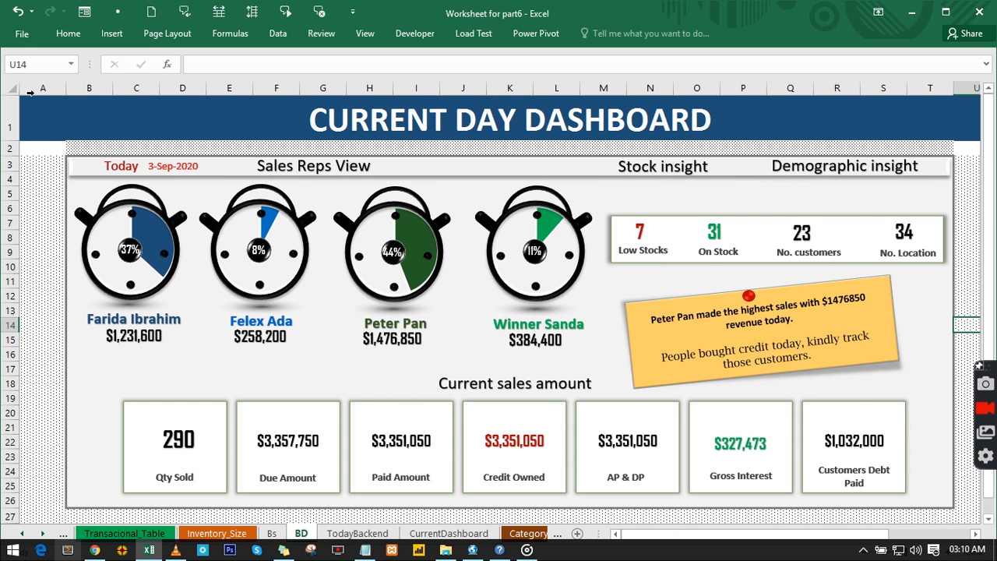
pyautogui.click(38, 177)
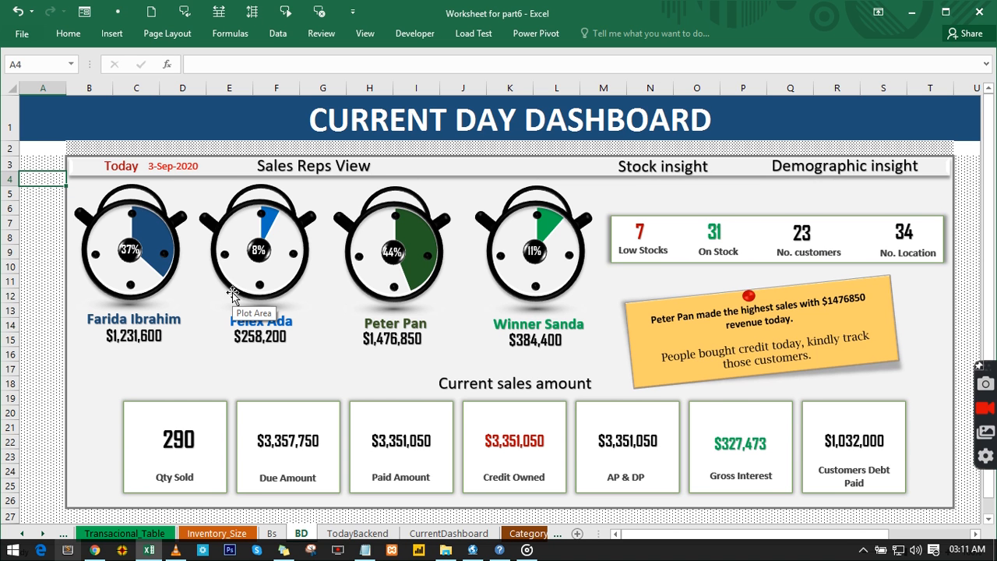
pyautogui.click(427, 534)
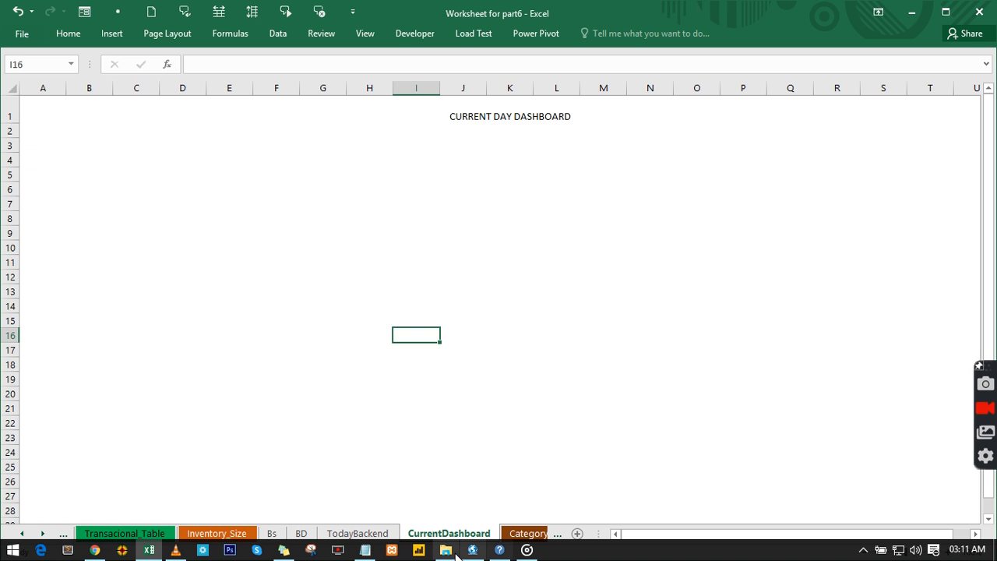
pyautogui.click(269, 296)
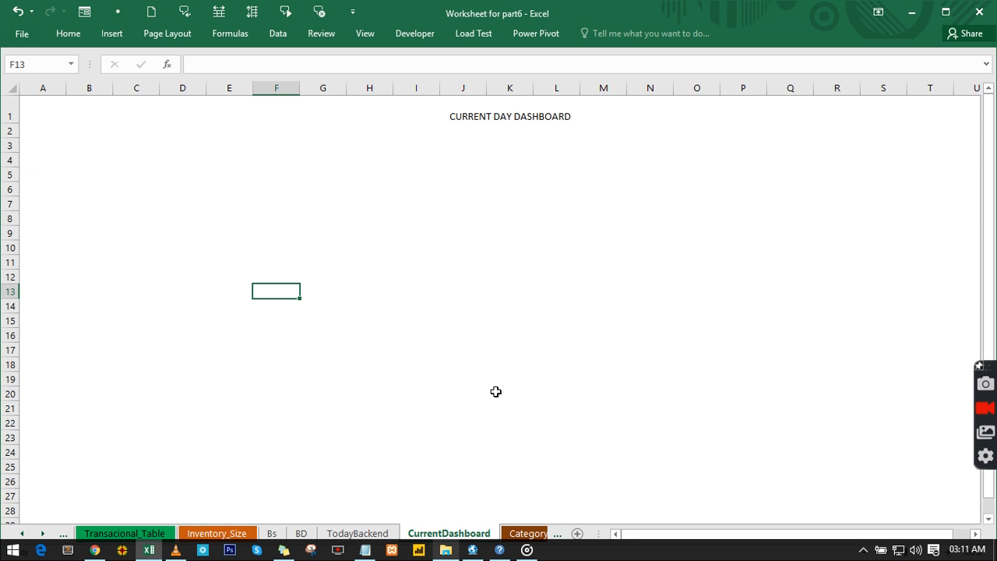
pyautogui.click(366, 535)
pyautogui.click(390, 199)
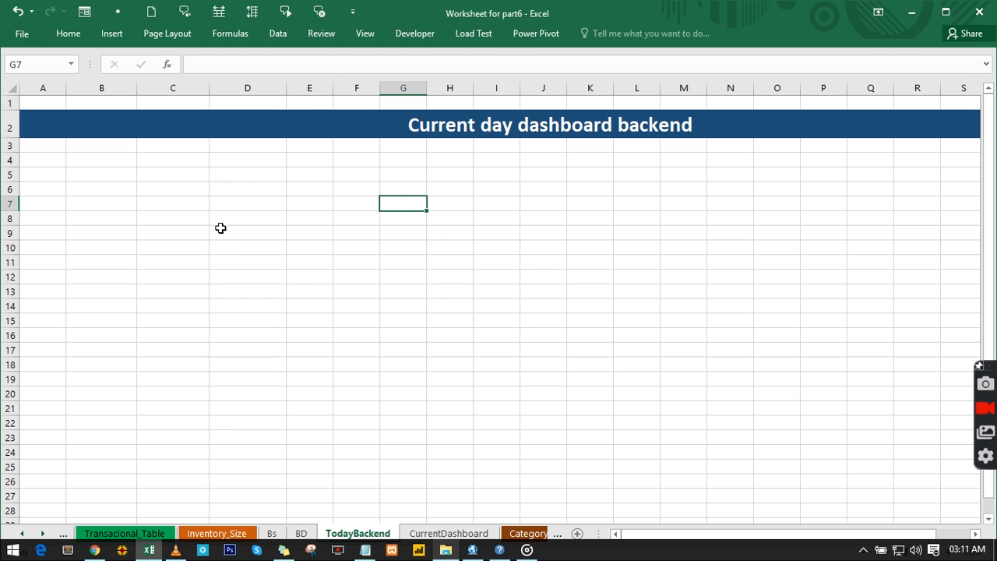
# Compare the finished BD dashboard's layout and background with the CurrentDashboard sheet.
pyautogui.click(302, 534)
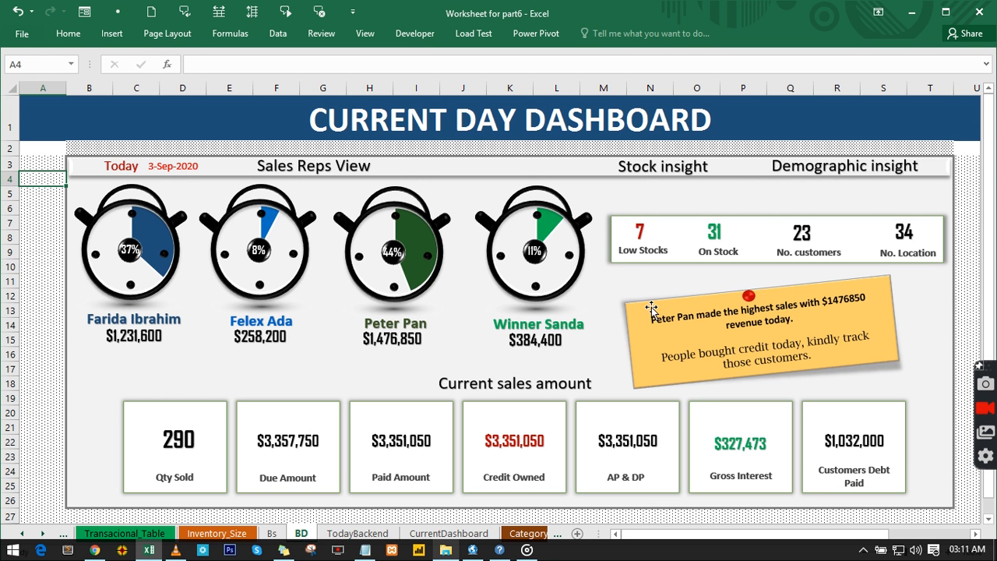
pyautogui.click(428, 533)
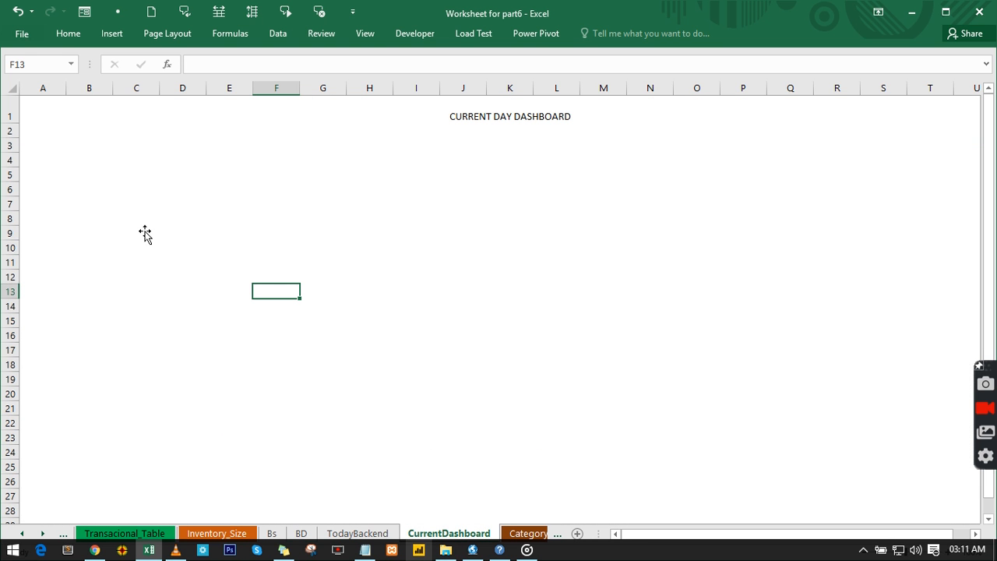
pyautogui.click(301, 533)
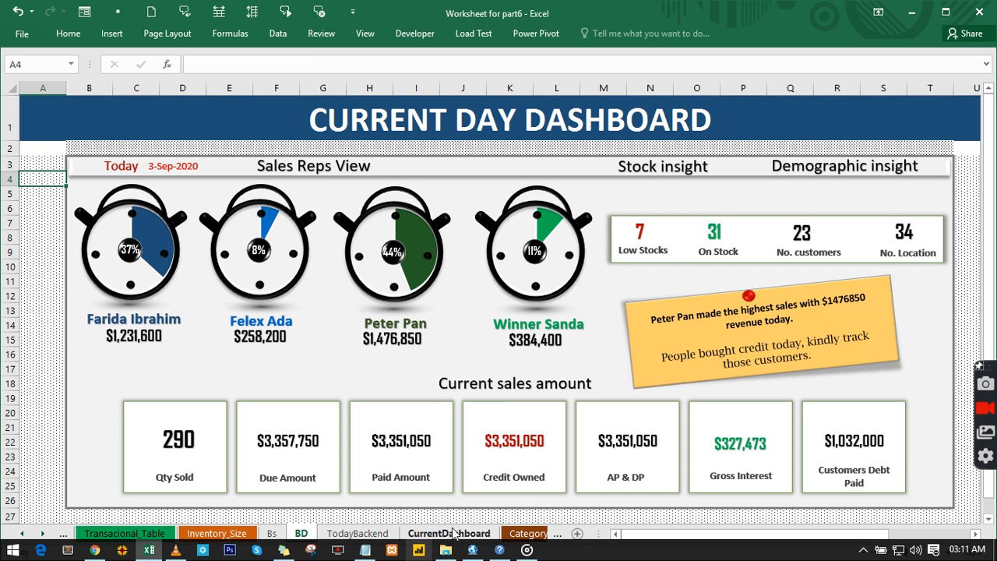
# Fill all cells of the CurrentDashboard sheet with the lightest dotted pattern style, keeping the pattern color automatic.
pyautogui.click(437, 533)
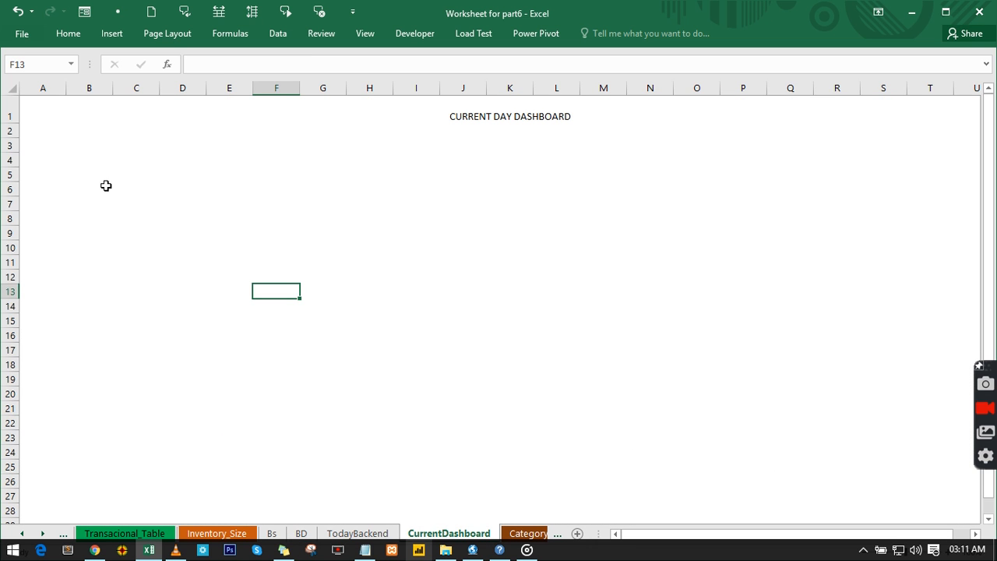
pyautogui.click(13, 87)
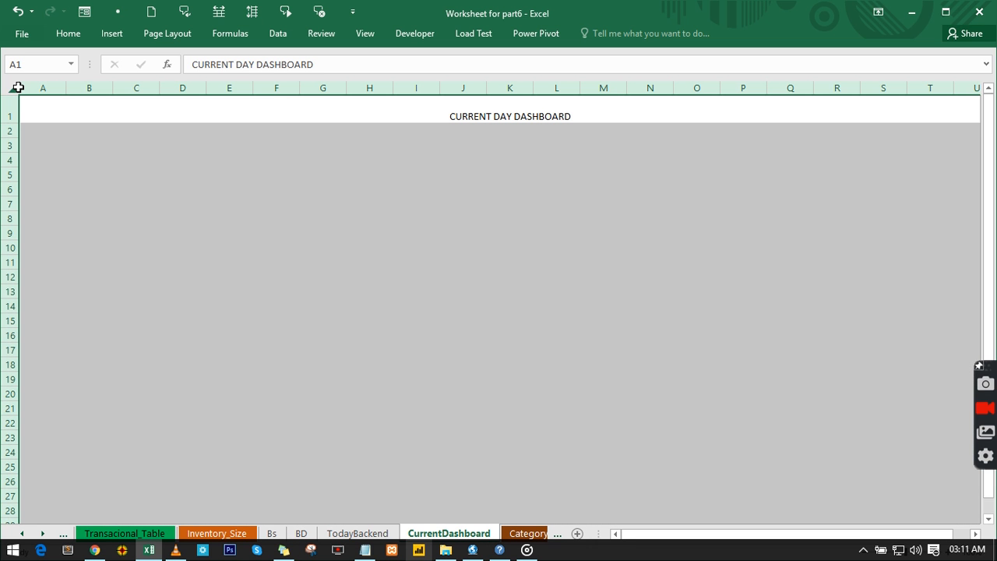
pyautogui.hotkey('ctrl', '1')
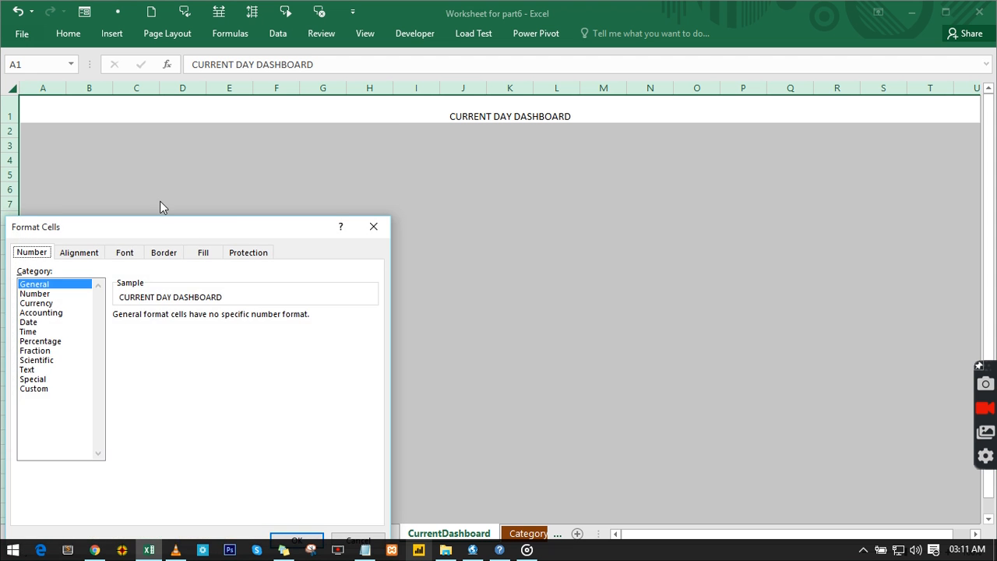
pyautogui.moveTo(194, 227); pyautogui.dragTo(414, 155)
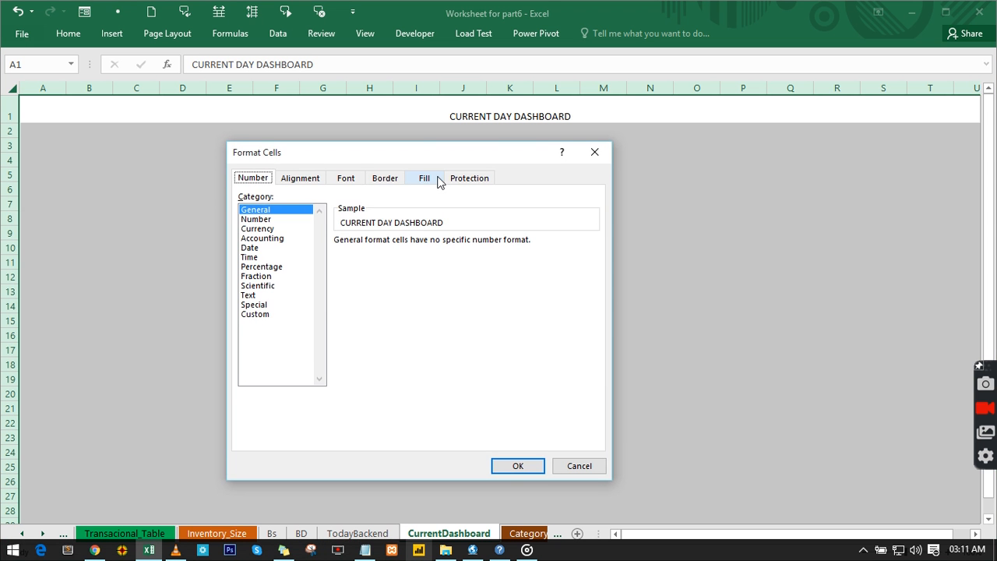
pyautogui.click(440, 181)
pyautogui.click(545, 242)
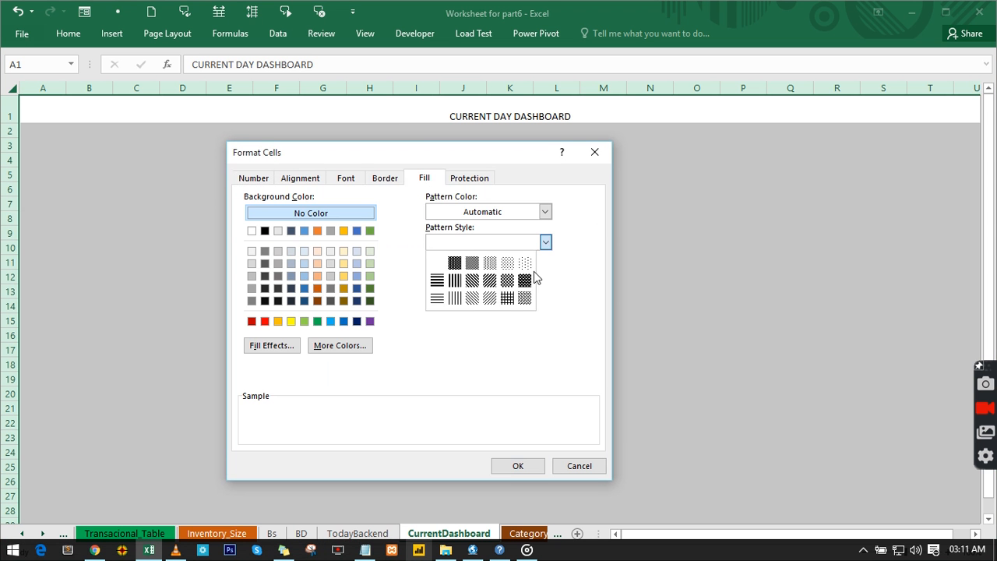
pyautogui.click(526, 263)
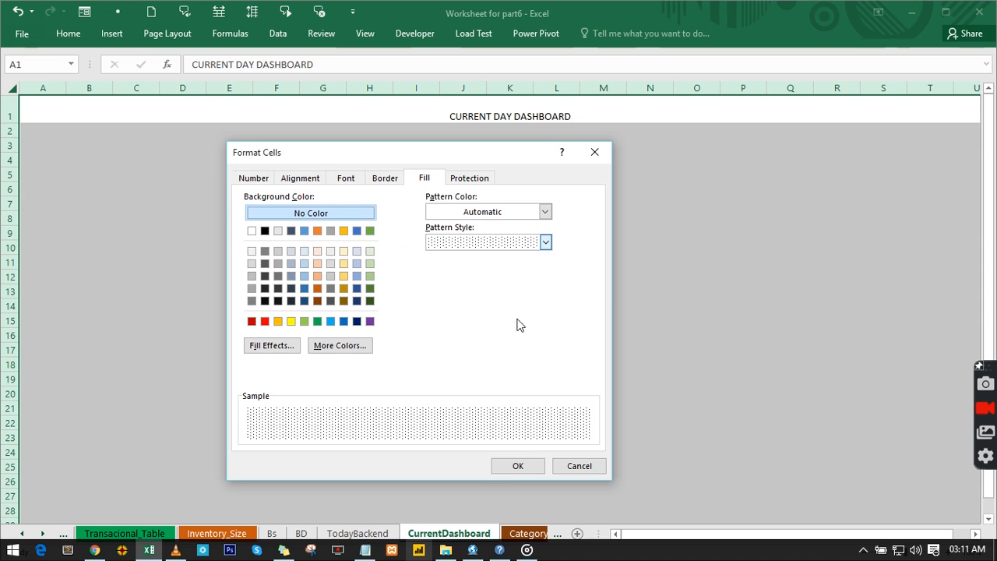
pyautogui.click(518, 466)
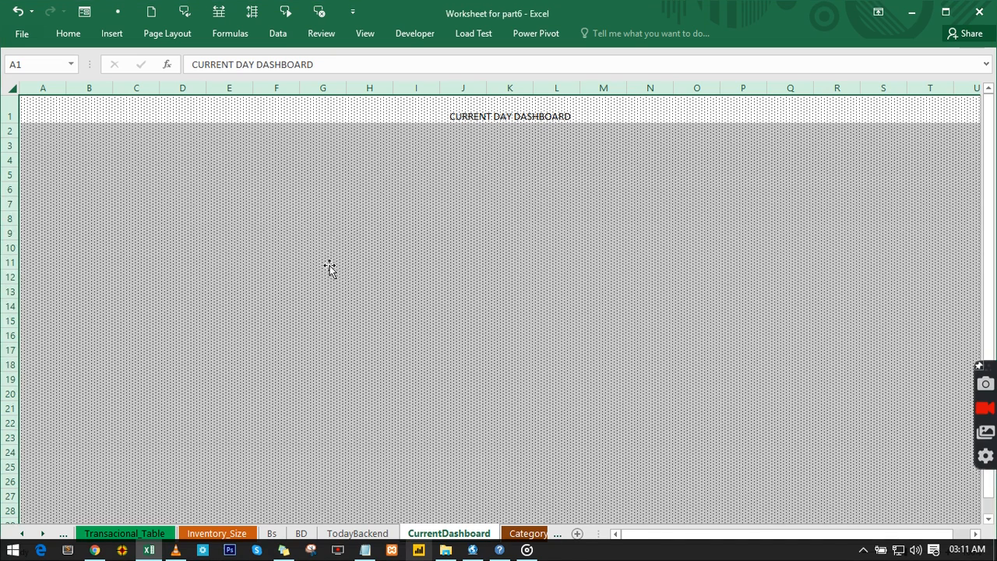
pyautogui.click(330, 268)
# Apply the Accent5 cell style to the CURRENT DAY DASHBOARD title in row 1 and fill it dark blue.
pyautogui.click(47, 106)
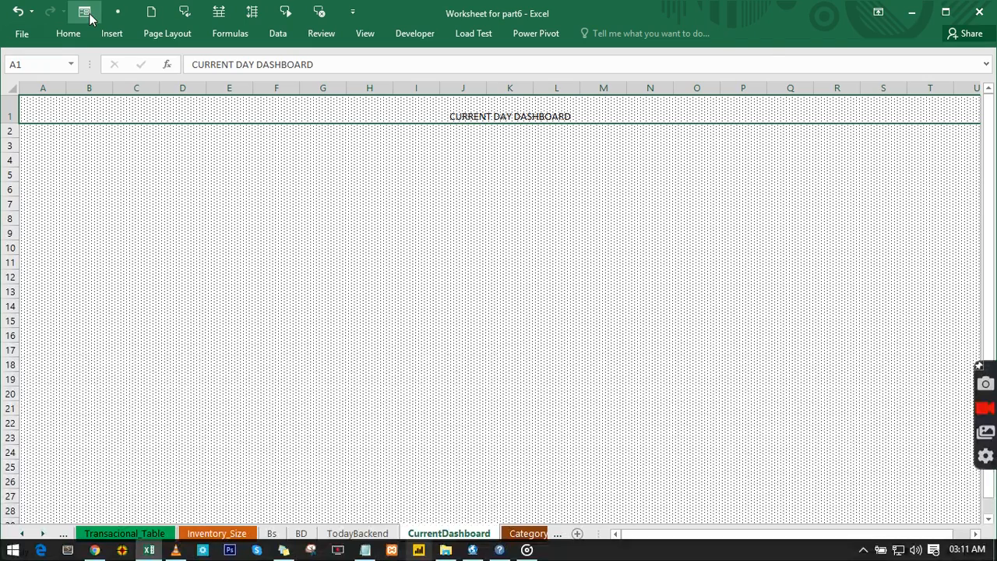
pyautogui.click(67, 33)
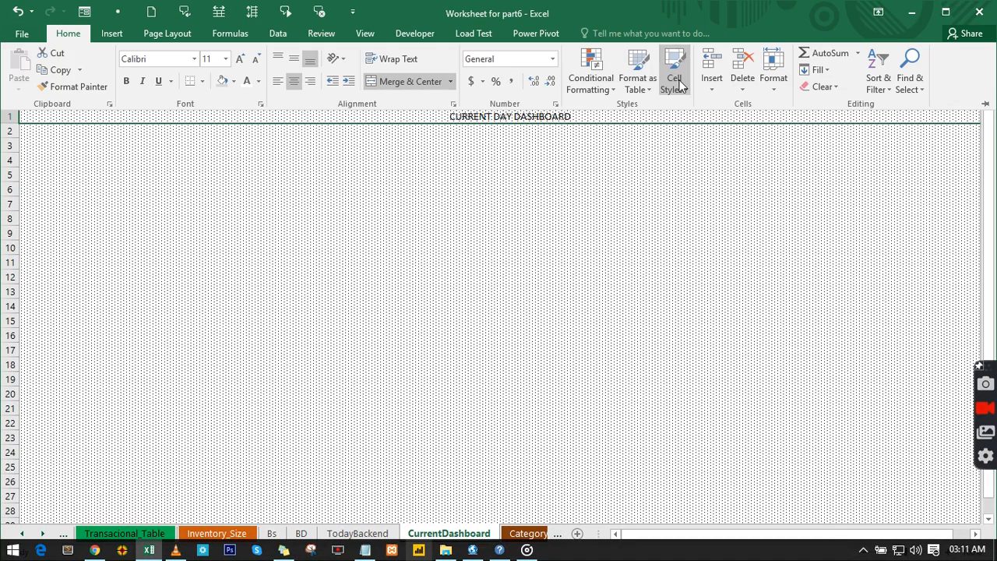
pyautogui.click(680, 86)
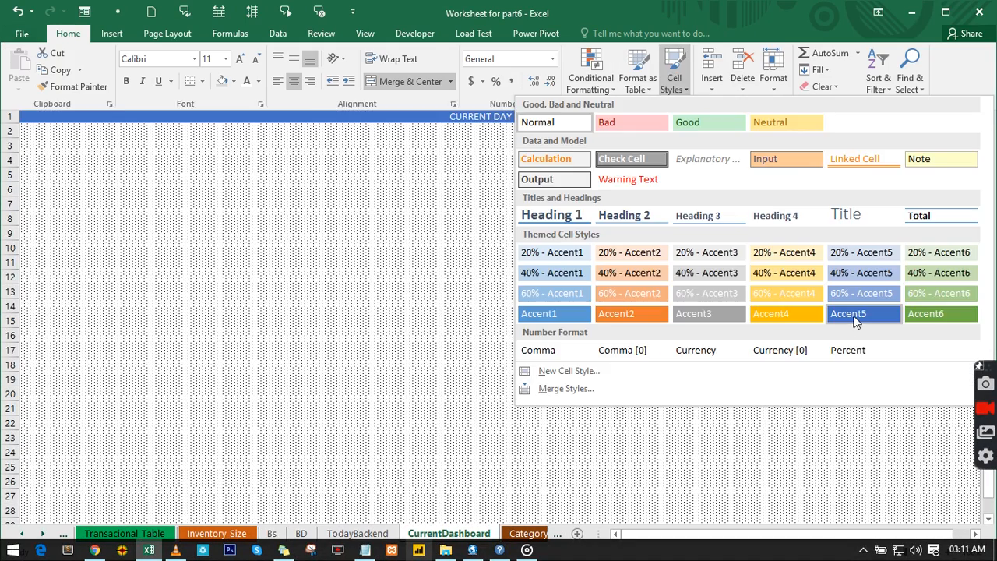
pyautogui.click(853, 317)
pyautogui.click(68, 33)
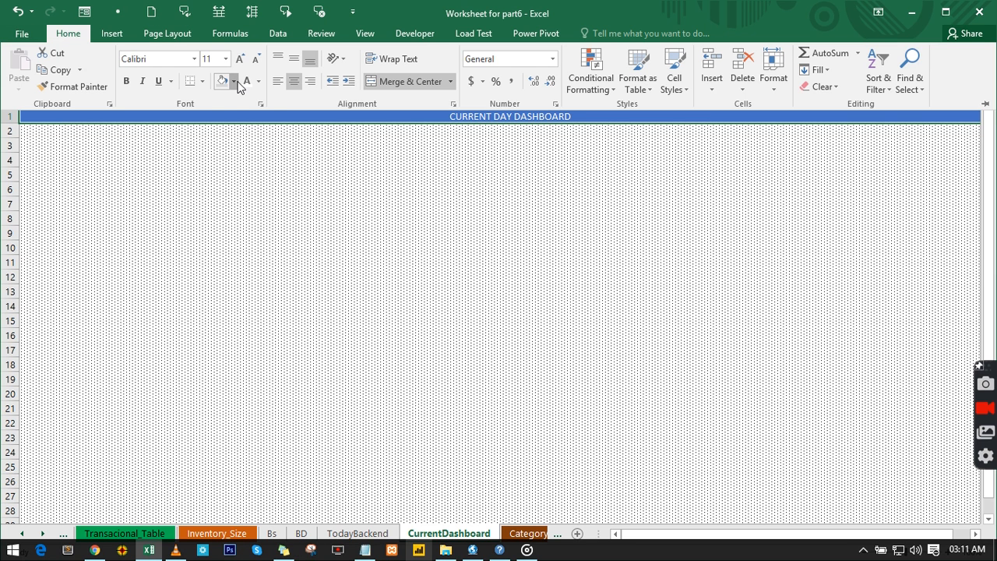
pyautogui.click(236, 81)
pyautogui.click(277, 167)
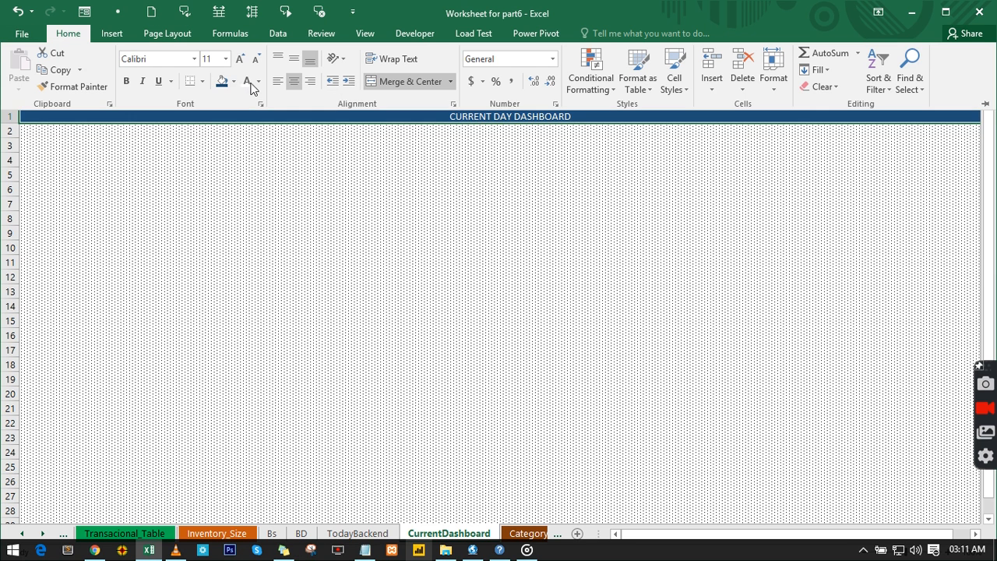
# Make the CURRENT DAY DASHBOARD title bold and set its font size to 24.
pyautogui.click(125, 82)
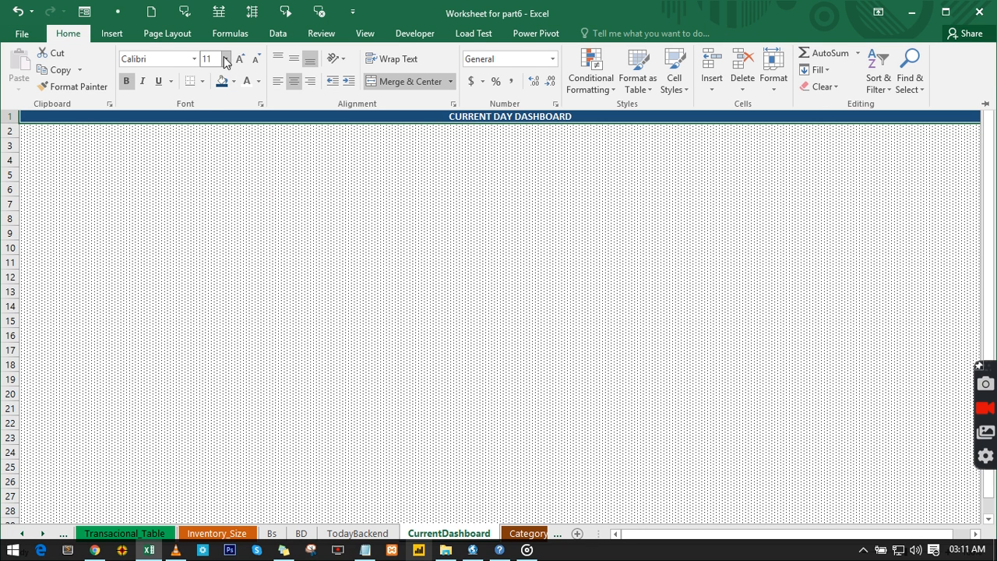
pyautogui.click(225, 60)
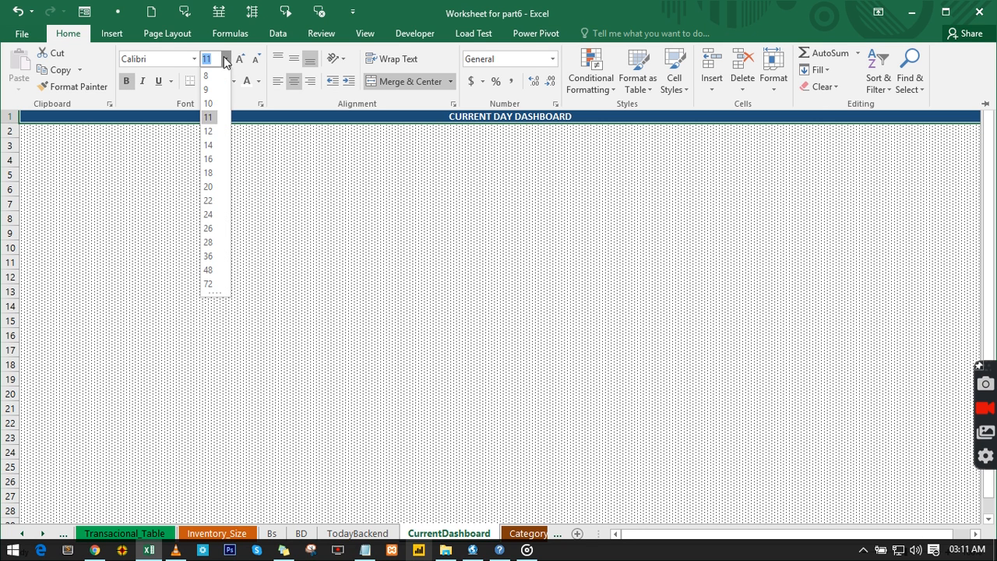
pyautogui.click(209, 215)
pyautogui.click(207, 196)
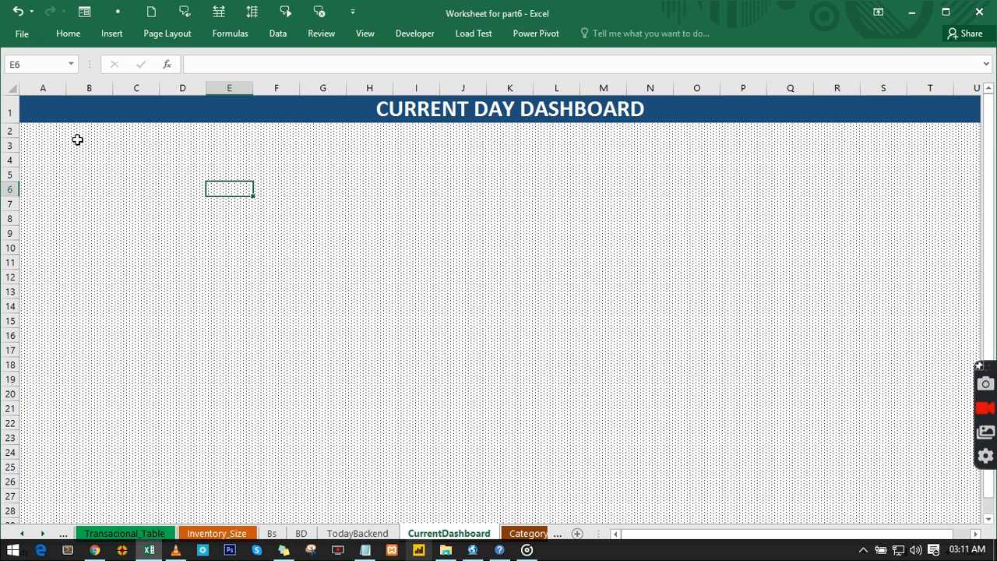
# Clear the dotted pattern from B3:T28 with the Normal cell style and fill the range light gray.
pyautogui.moveTo(77, 139); pyautogui.dragTo(917, 506)
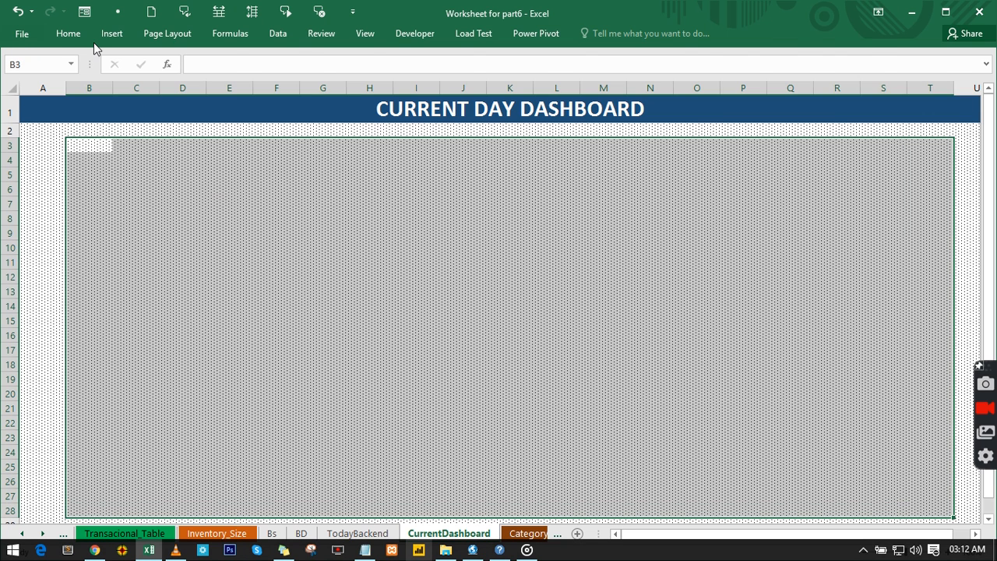
pyautogui.click(68, 33)
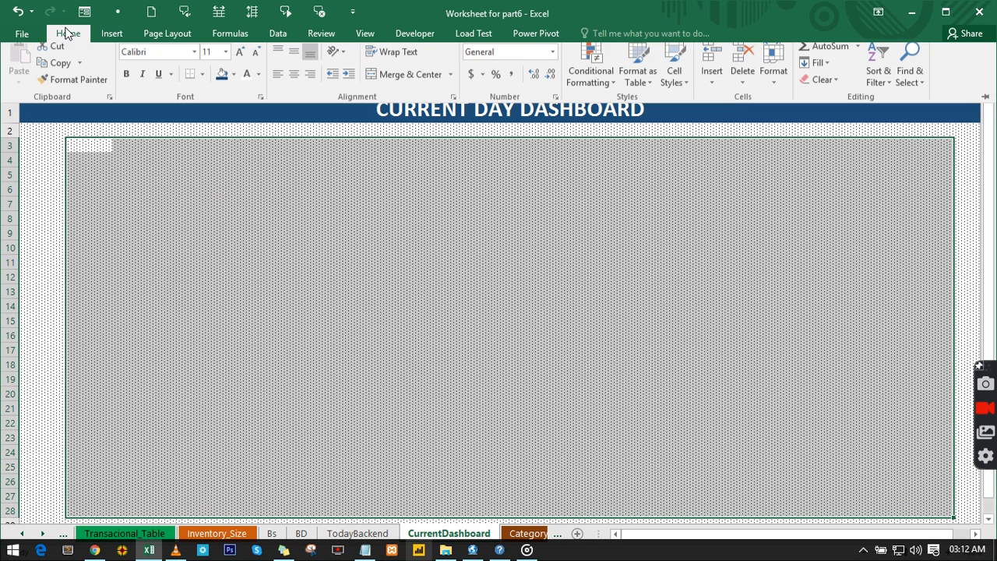
pyautogui.click(674, 84)
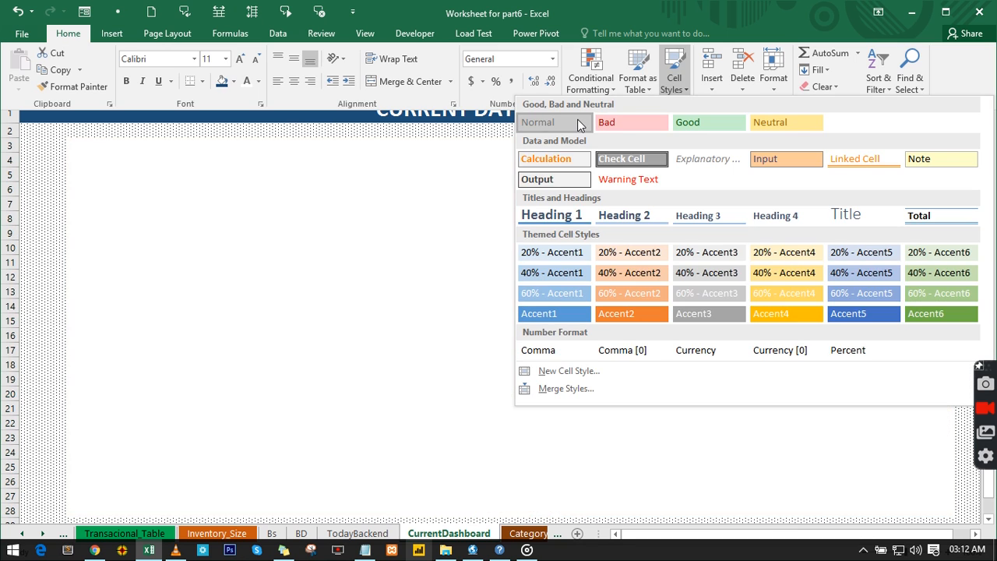
pyautogui.click(577, 123)
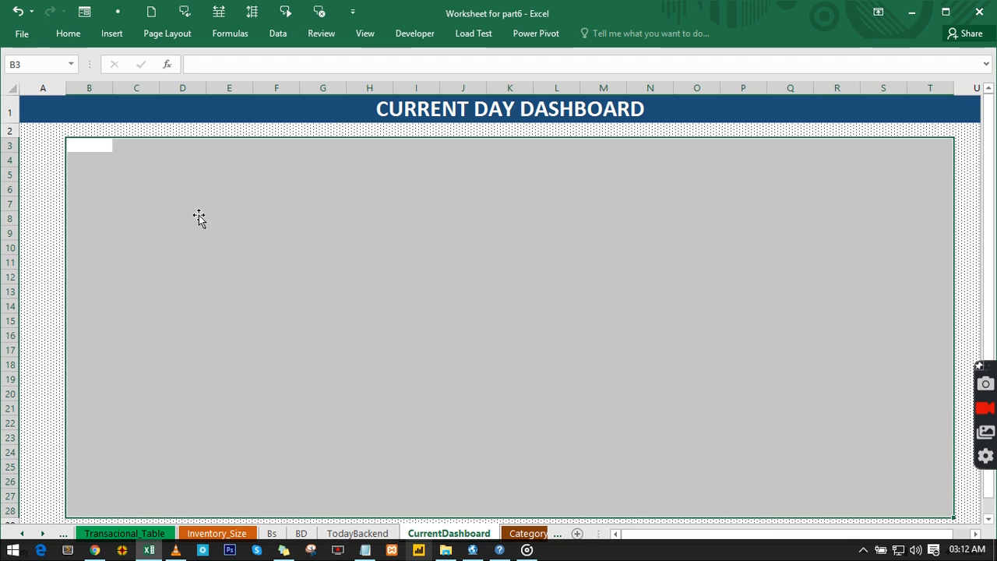
pyautogui.click(84, 34)
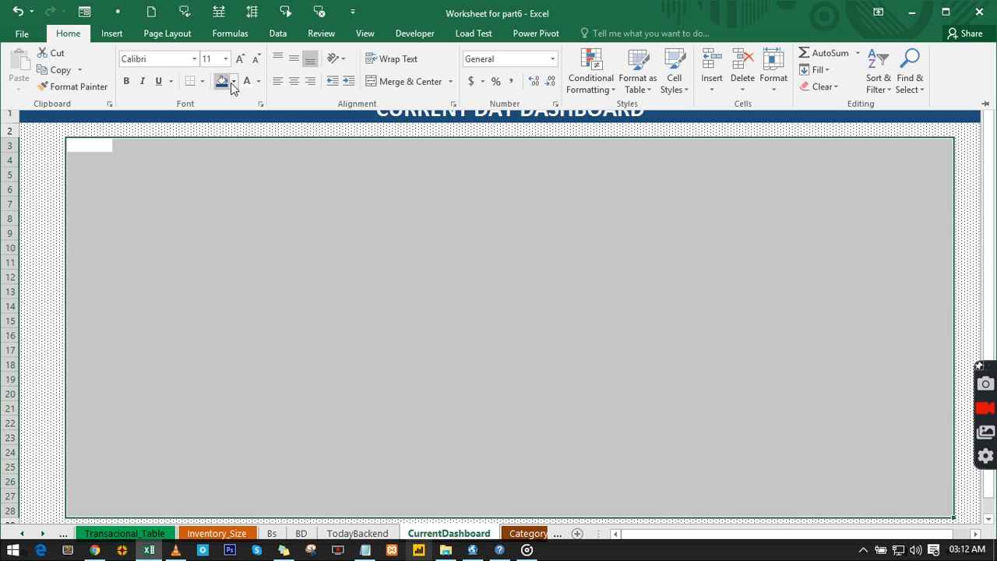
pyautogui.click(232, 81)
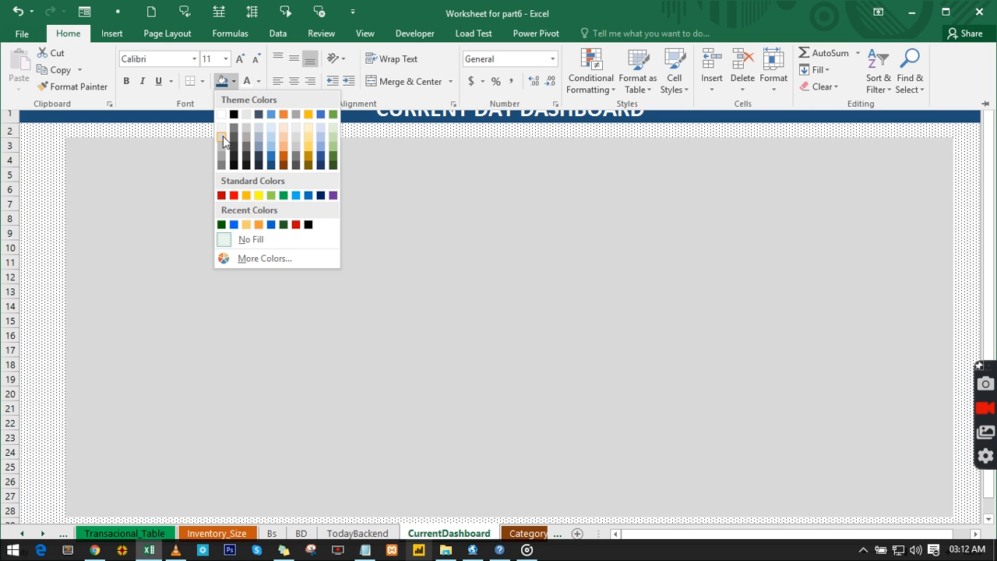
pyautogui.click(222, 145)
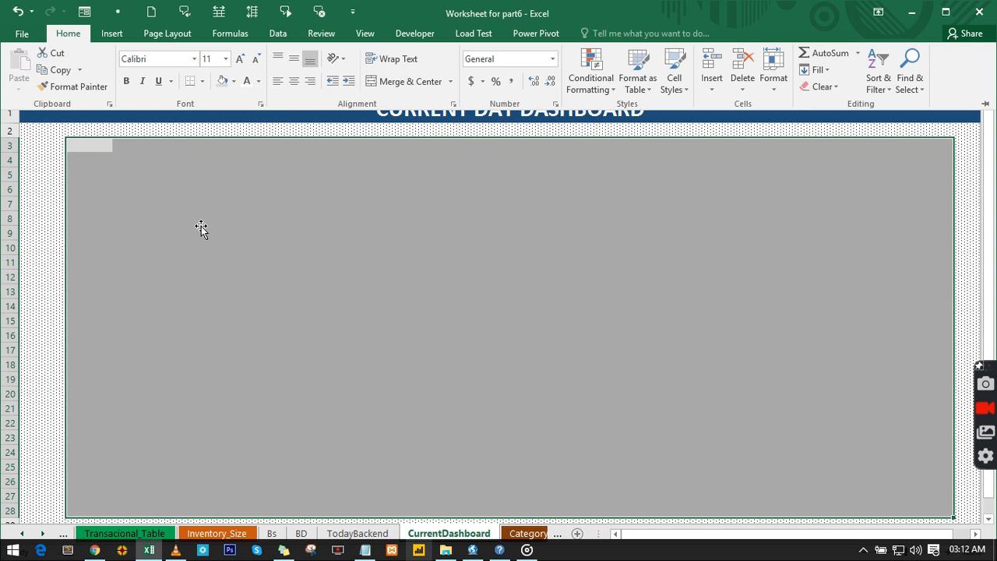
# Add a medium-thick solid outline border in automatic color around the gray range B3:T28.
pyautogui.hotkey('ctrl', '1')
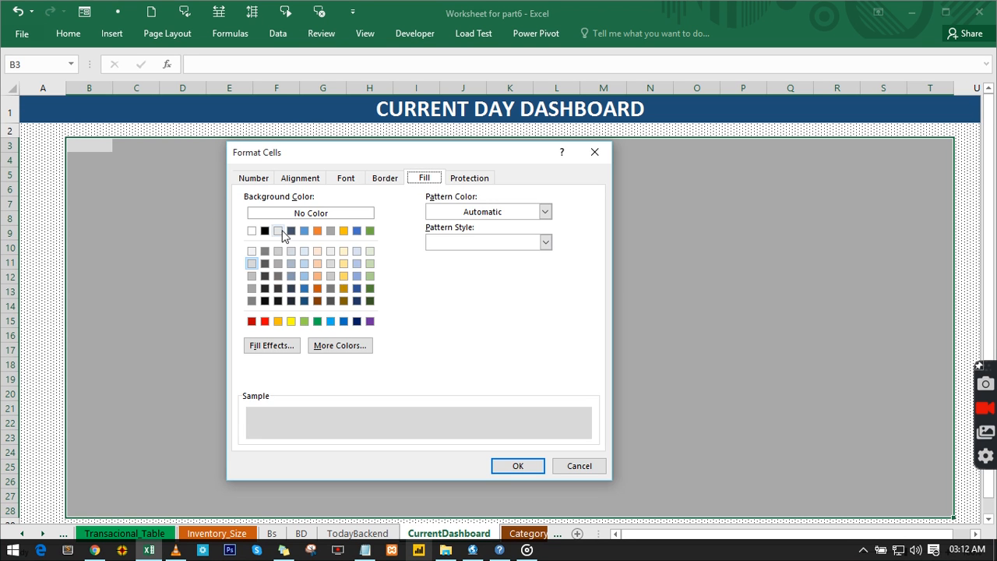
pyautogui.click(382, 181)
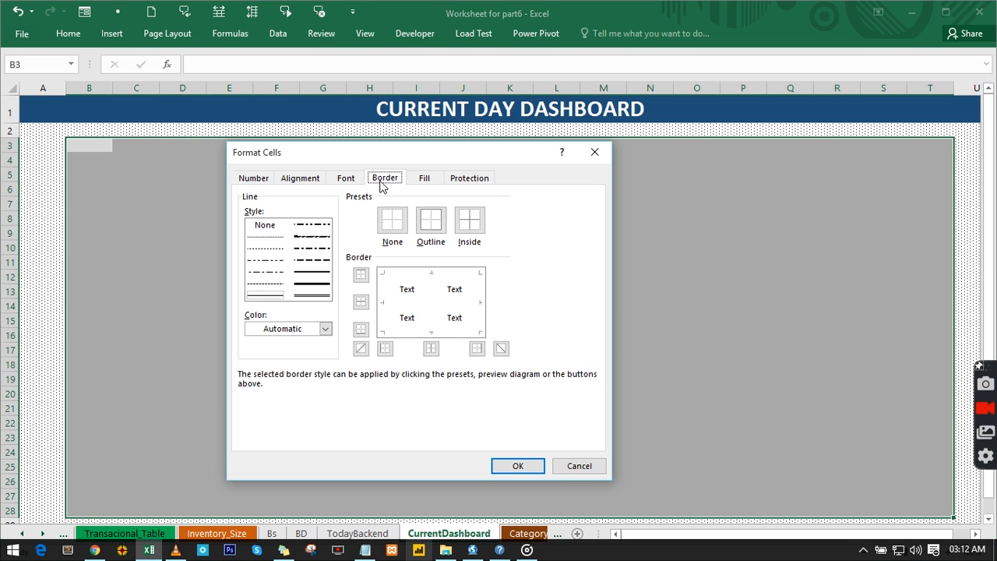
pyautogui.click(431, 221)
pyautogui.click(312, 272)
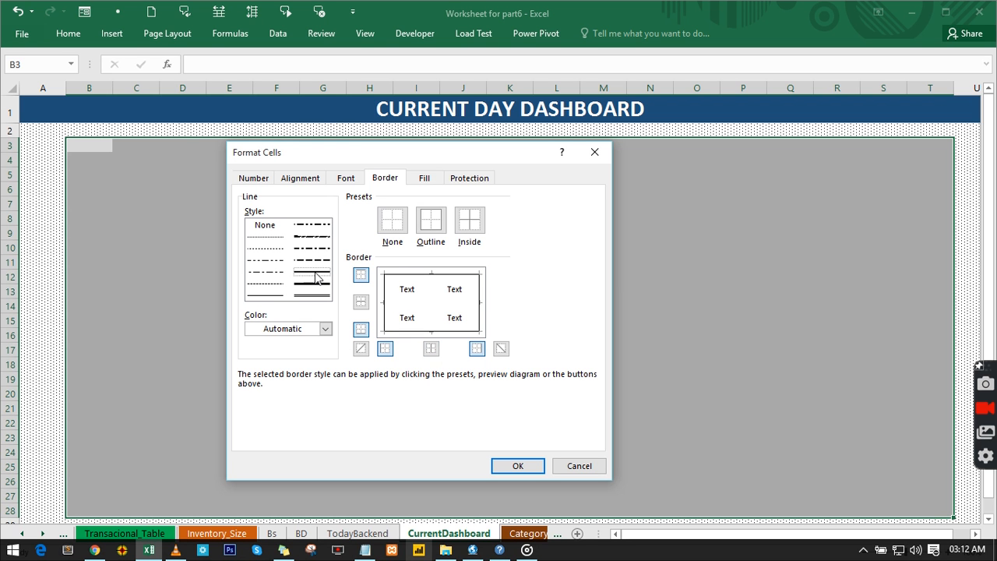
pyautogui.click(397, 274)
pyautogui.click(387, 293)
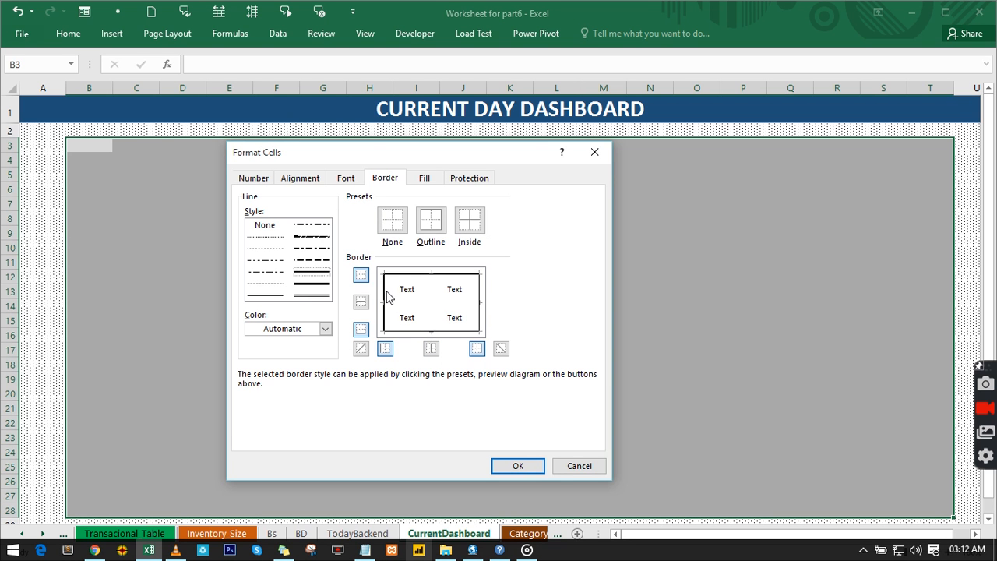
pyautogui.click(412, 332)
pyautogui.click(478, 304)
pyautogui.click(518, 466)
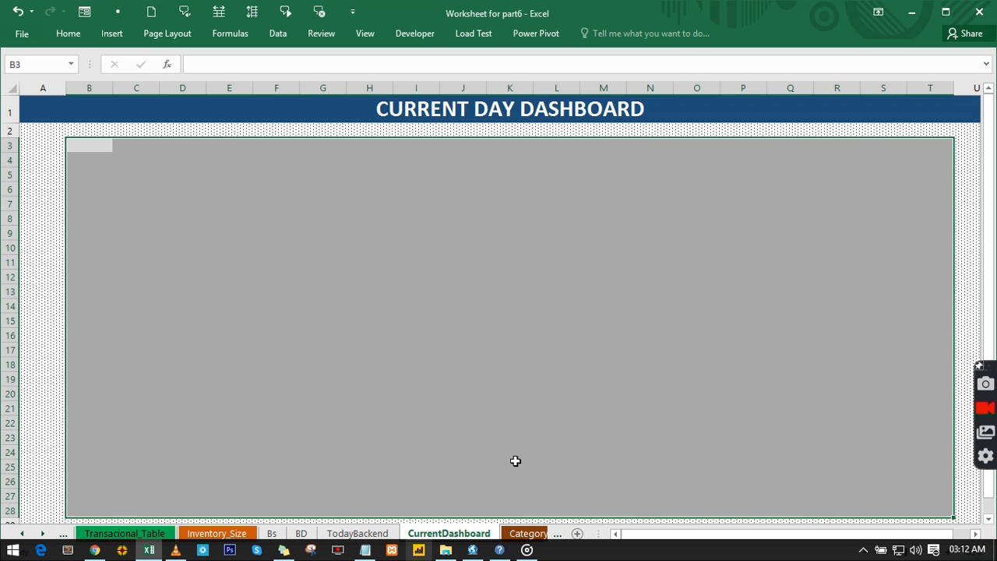
pyautogui.click(359, 304)
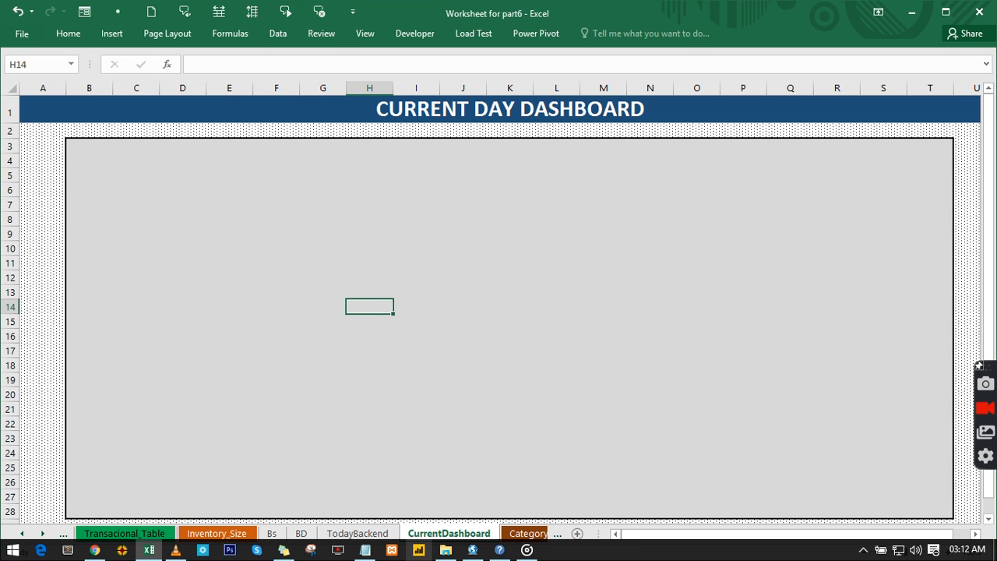
# Check the dials on the BD sheet, then draw a donut about 1.69" across on CurrentDashboard and thin it to a narrow ring.
pyautogui.click(301, 535)
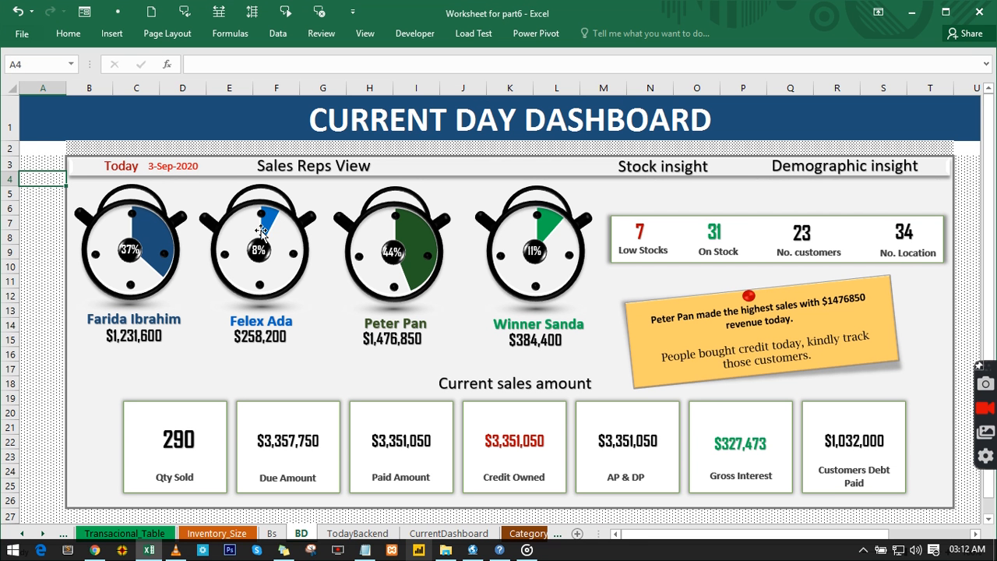
pyautogui.click(432, 536)
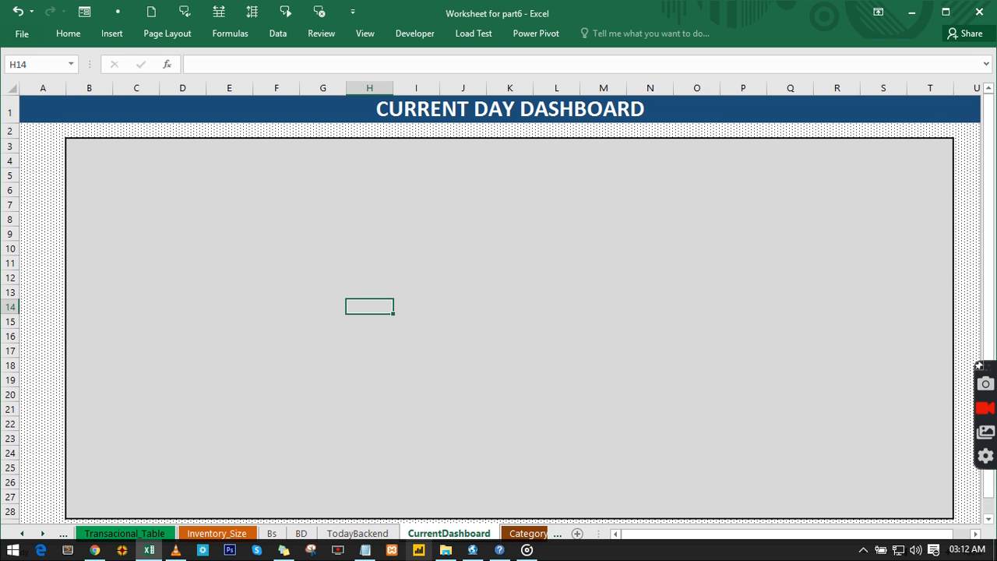
pyautogui.click(78, 34)
pyautogui.click(106, 32)
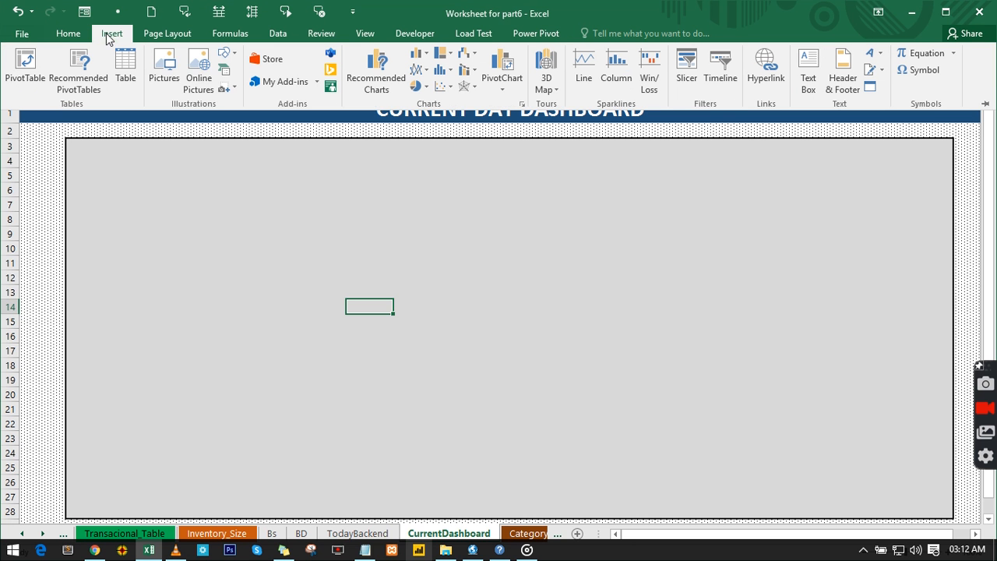
pyautogui.click(226, 53)
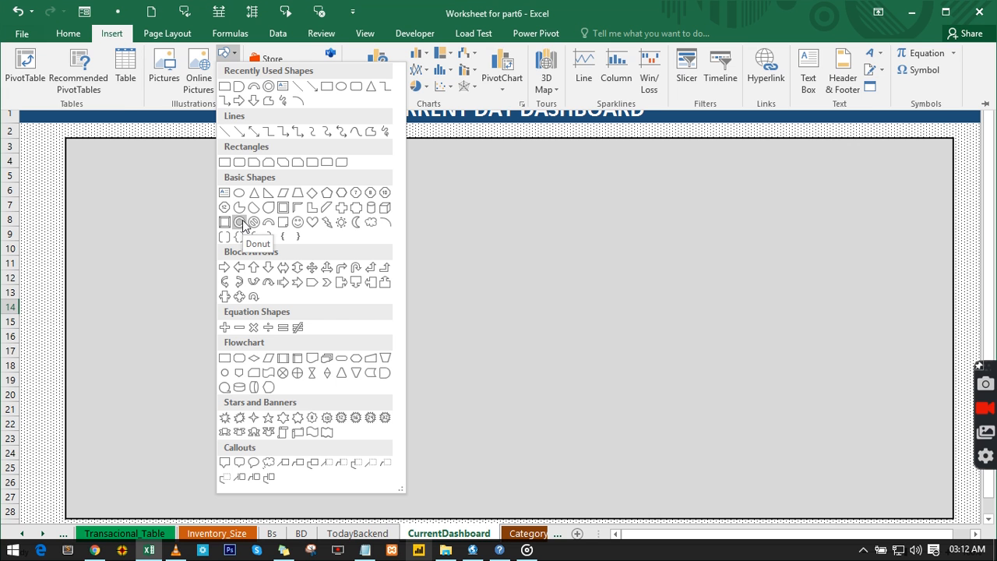
pyautogui.click(241, 224)
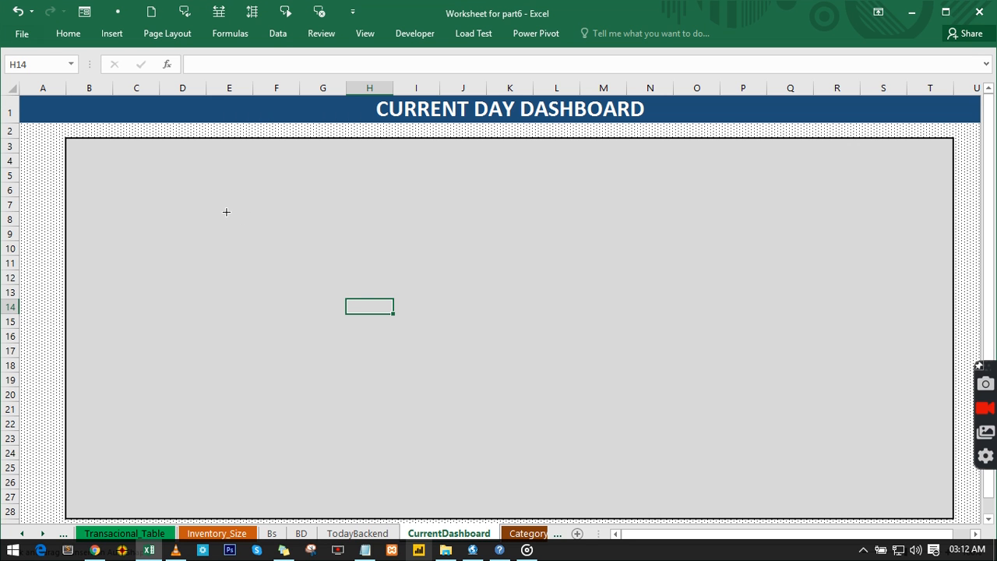
pyautogui.click(245, 209)
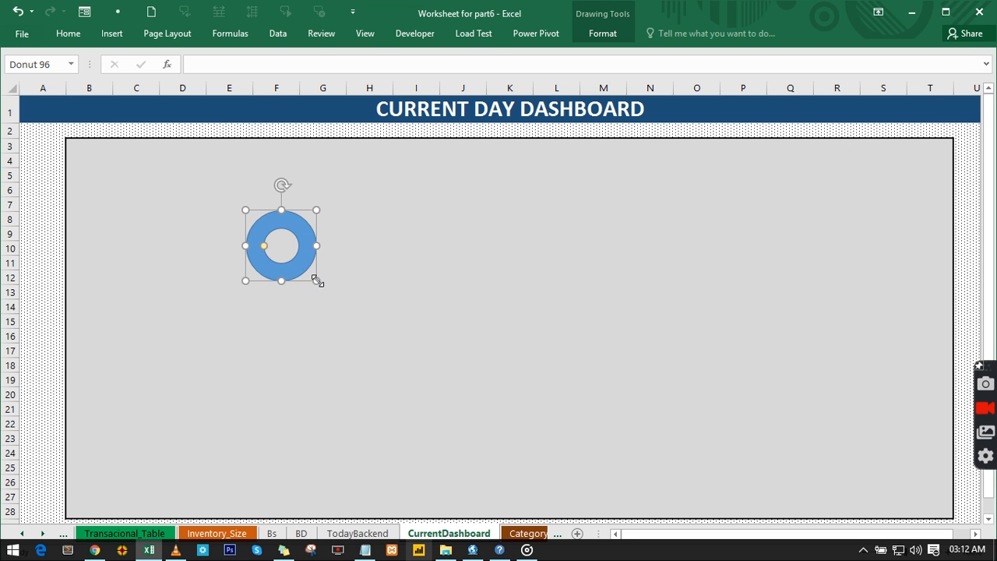
pyautogui.moveTo(317, 280); pyautogui.dragTo(349, 329)
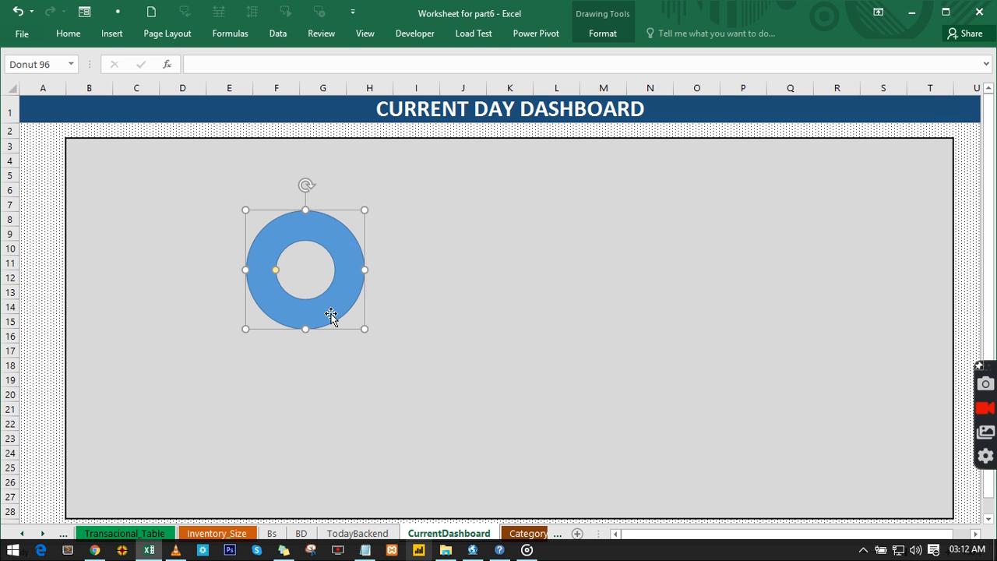
pyautogui.moveTo(278, 272); pyautogui.dragTo(256, 273)
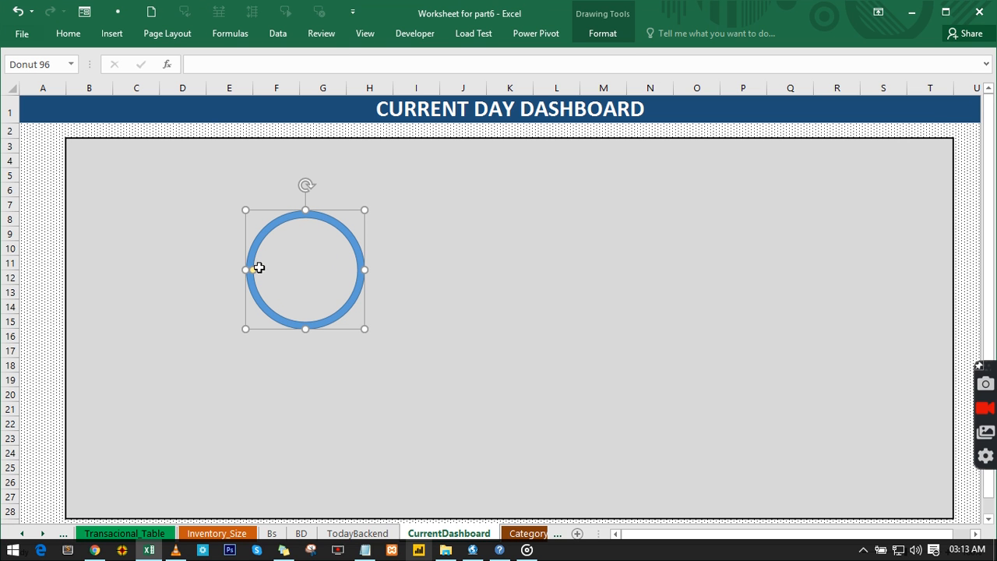
# Fill the donut ring with black and remove its outline.
pyautogui.click(604, 33)
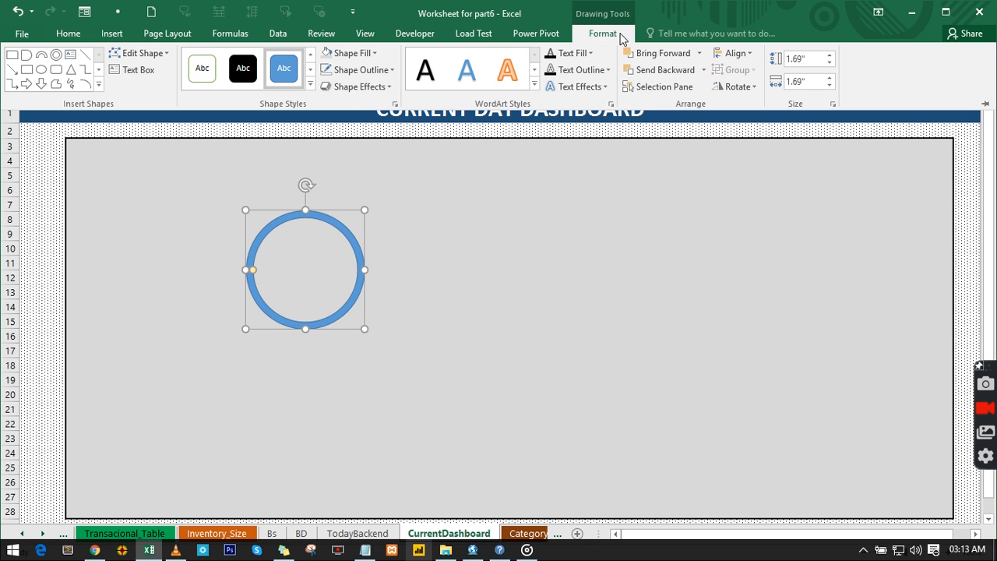
pyautogui.click(364, 58)
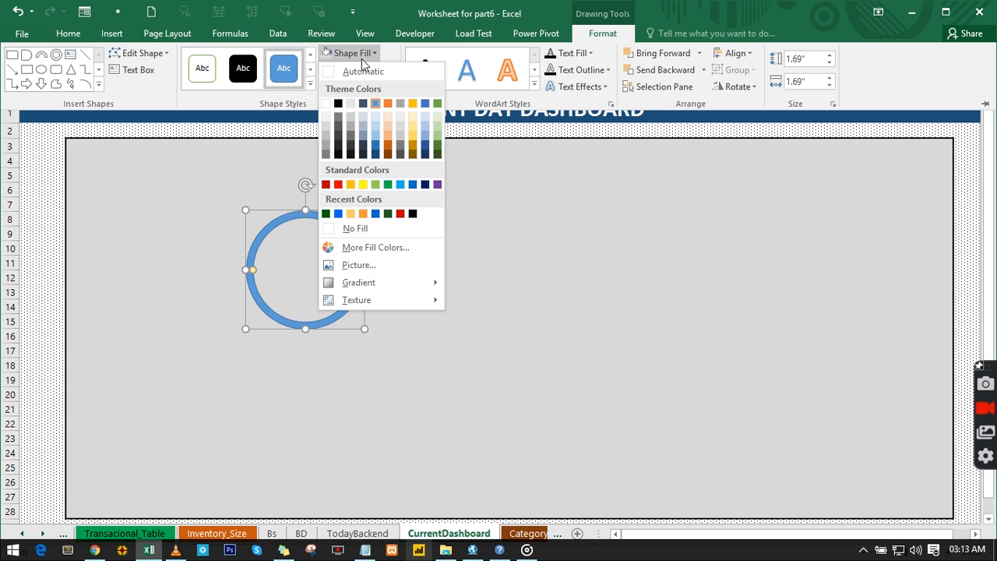
pyautogui.click(337, 105)
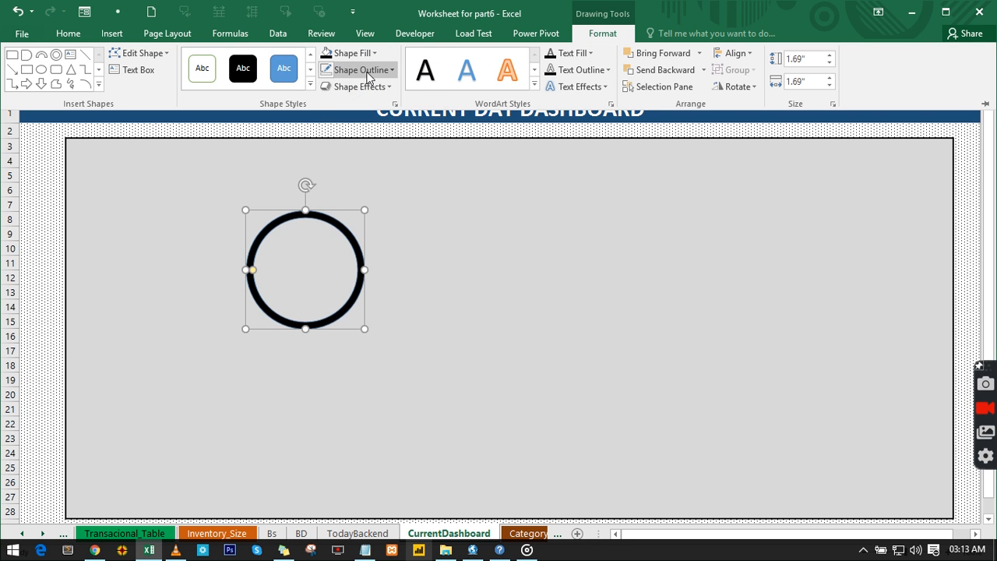
pyautogui.click(363, 70)
pyautogui.click(335, 247)
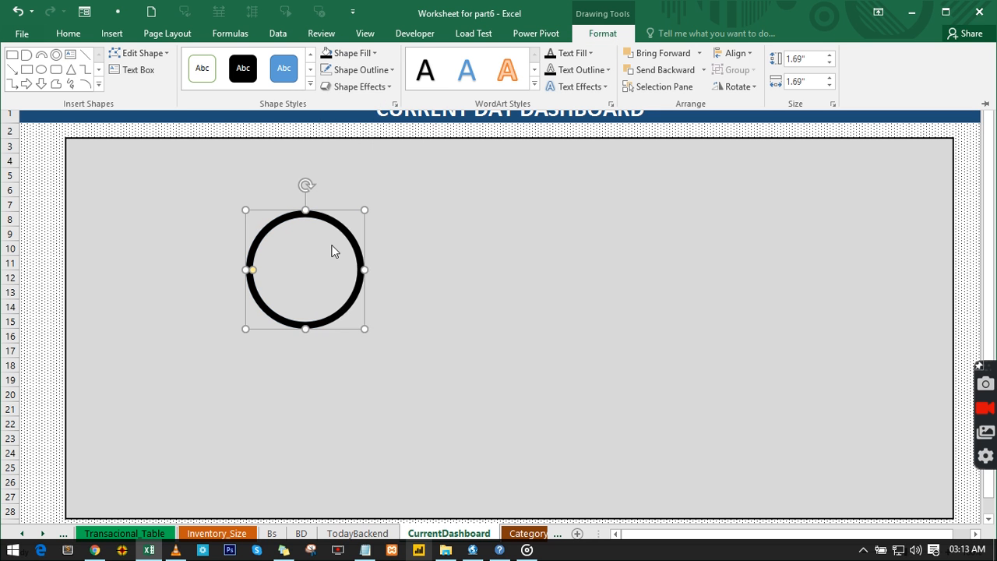
# Apply the third preset shape effect to the black ring for a glossy 3-D look.
pyautogui.click(380, 87)
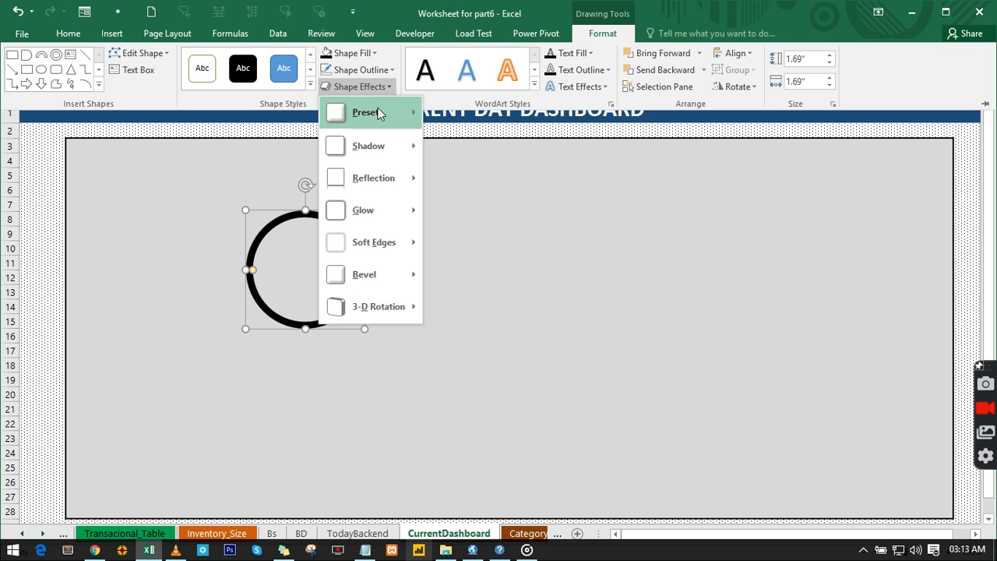
pyautogui.moveTo(378, 114)
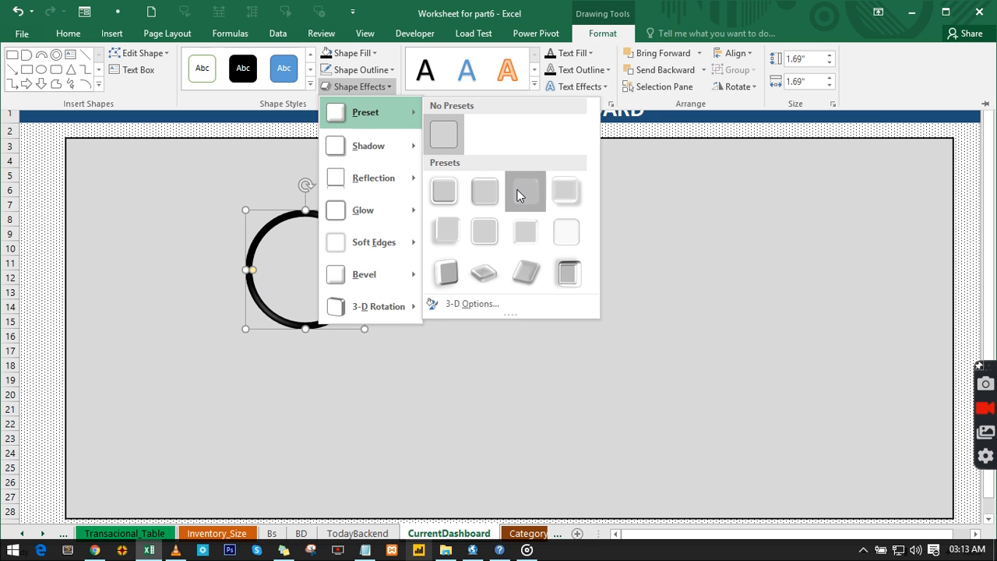
pyautogui.click(518, 195)
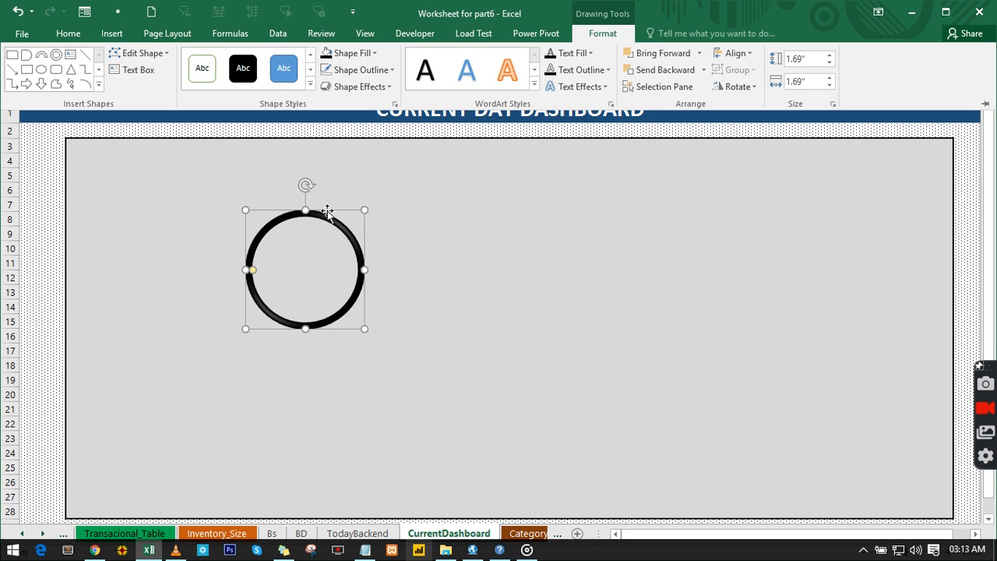
# Move the black ring into the gray area across columns H to J, rows 11 to 19.
pyautogui.hotkey('ctrl', 'F1')
pyautogui.moveTo(336, 214); pyautogui.dragTo(414, 282)
pyautogui.press('Escape')
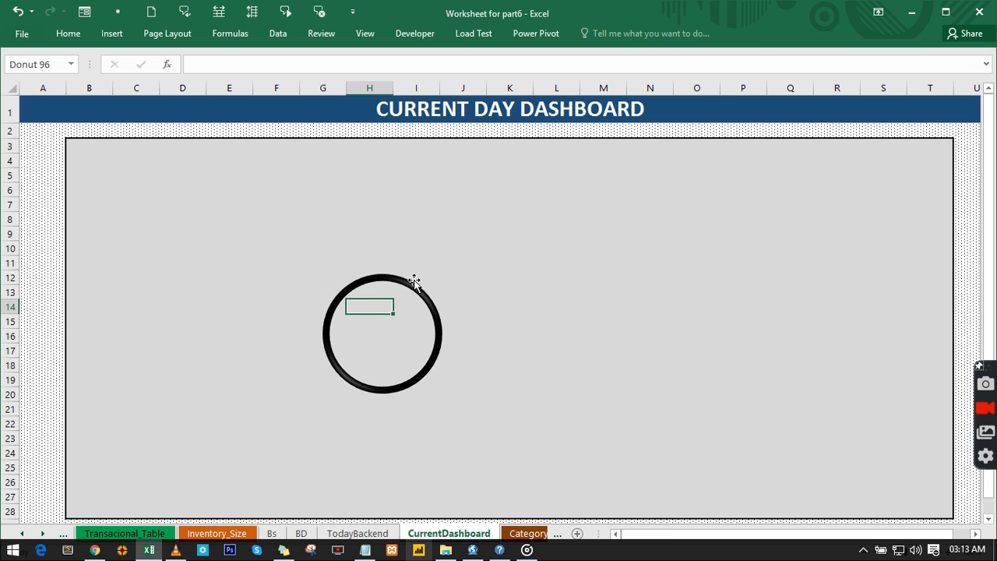
pyautogui.scroll(2, 495, 266)
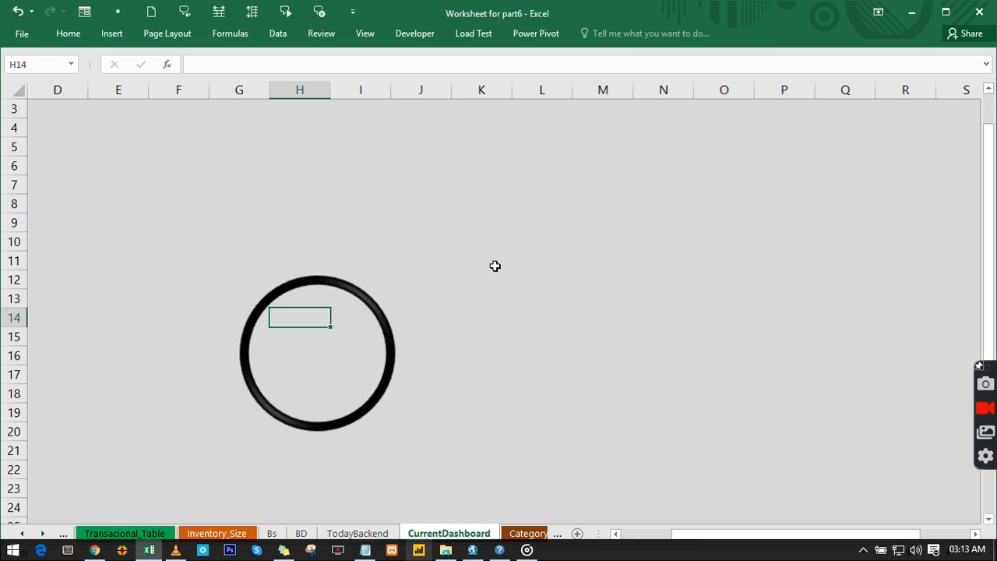
pyautogui.scroll(1, 495, 265)
pyautogui.click(323, 269)
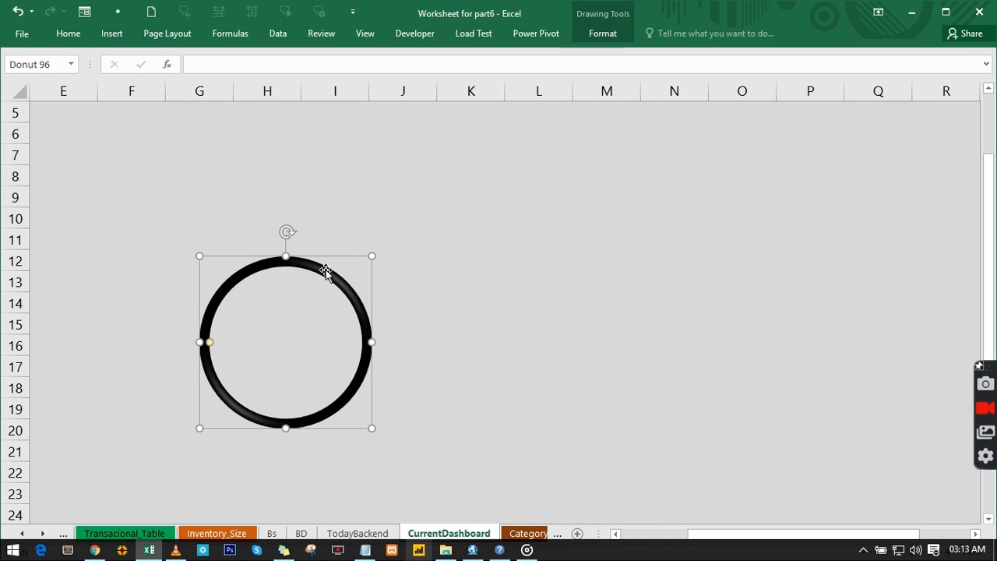
pyautogui.moveTo(334, 257); pyautogui.dragTo(396, 239)
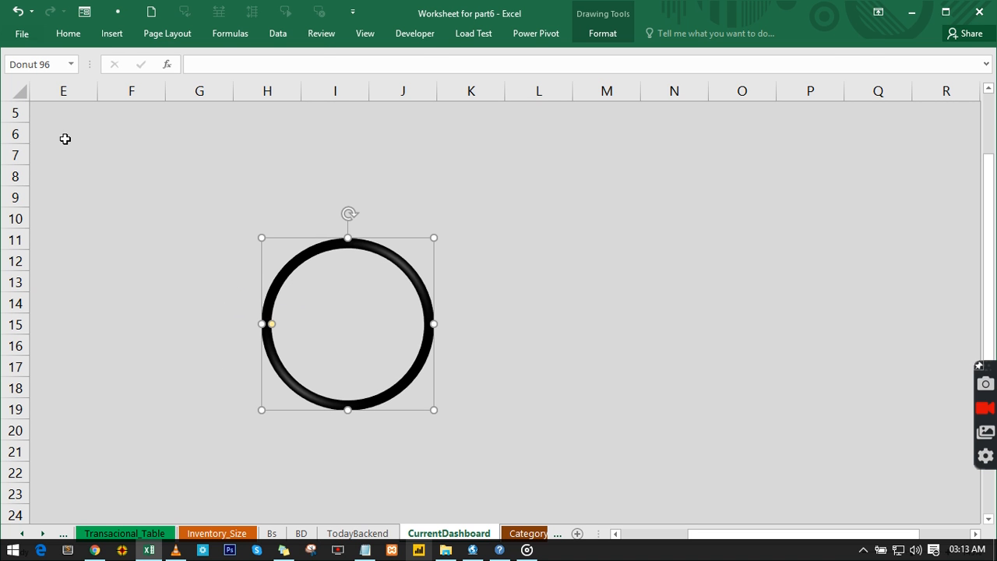
# Draw a block arc about 1" across over columns M to N and thin it to a narrow band.
pyautogui.click(109, 34)
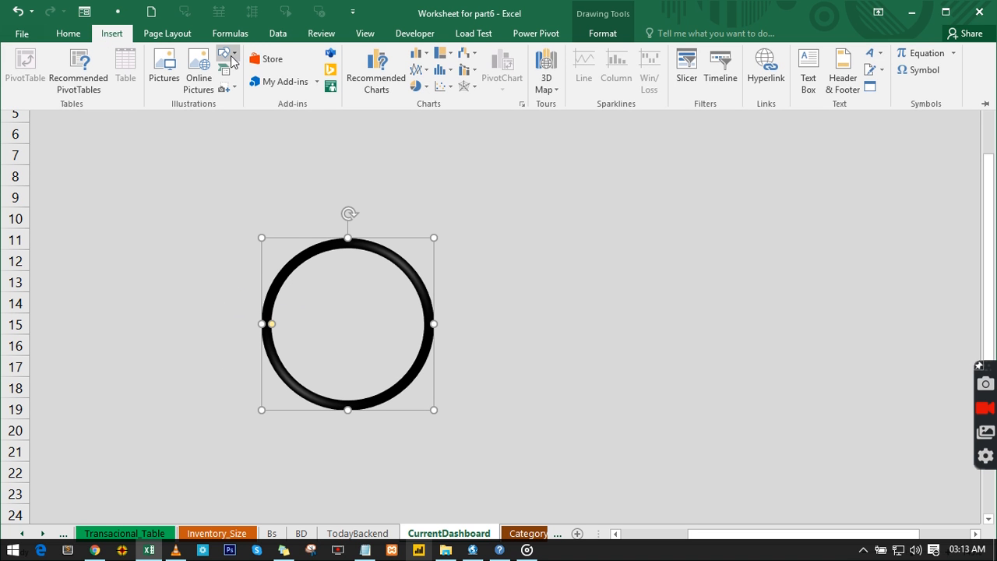
pyautogui.click(232, 59)
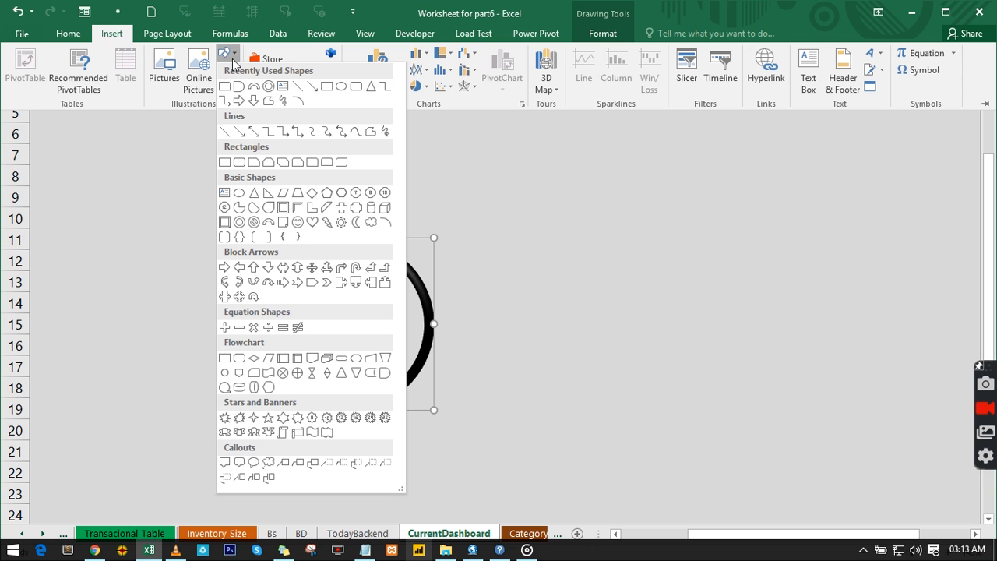
pyautogui.click(269, 224)
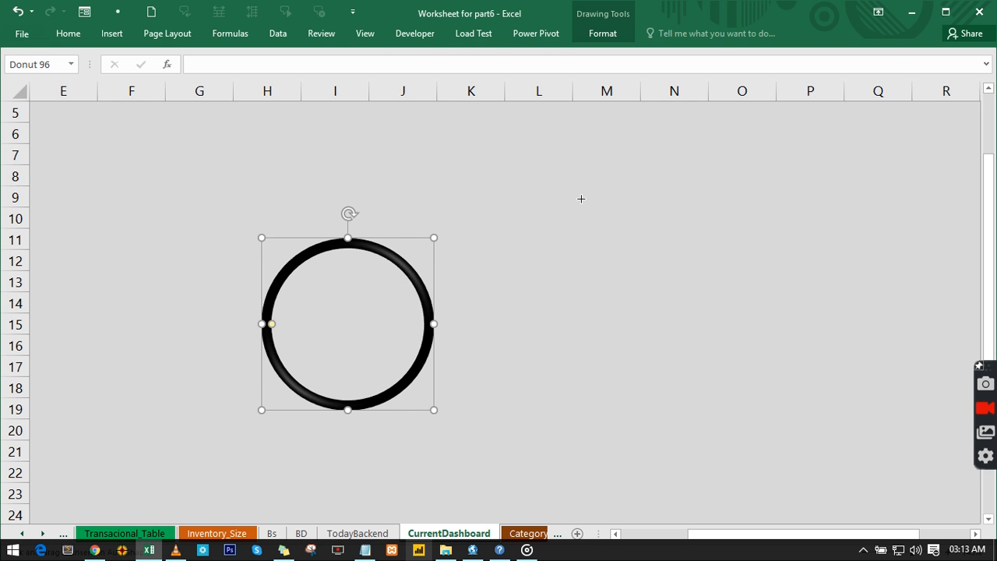
pyautogui.moveTo(575, 185); pyautogui.dragTo(677, 288)
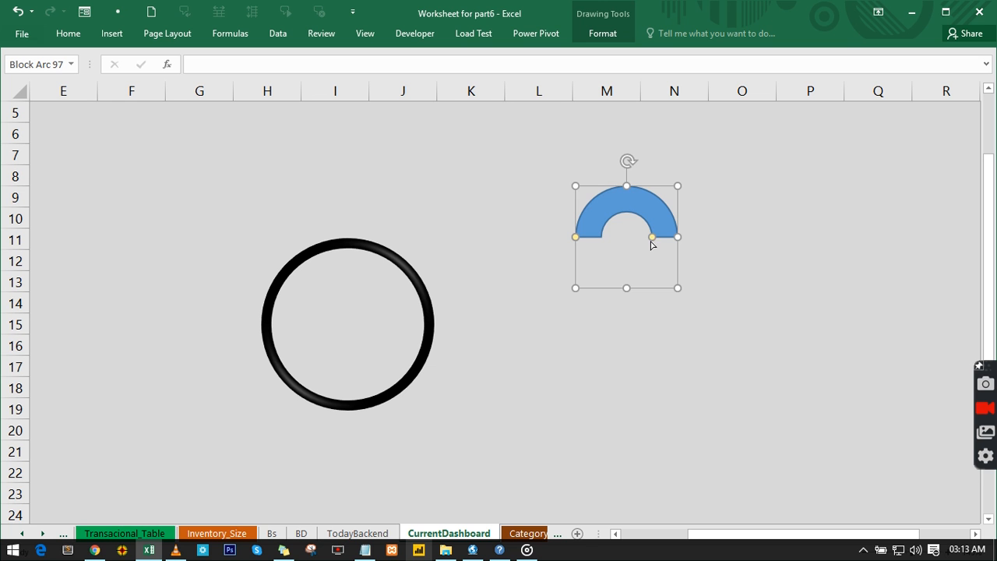
pyautogui.moveTo(652, 238); pyautogui.dragTo(669, 236)
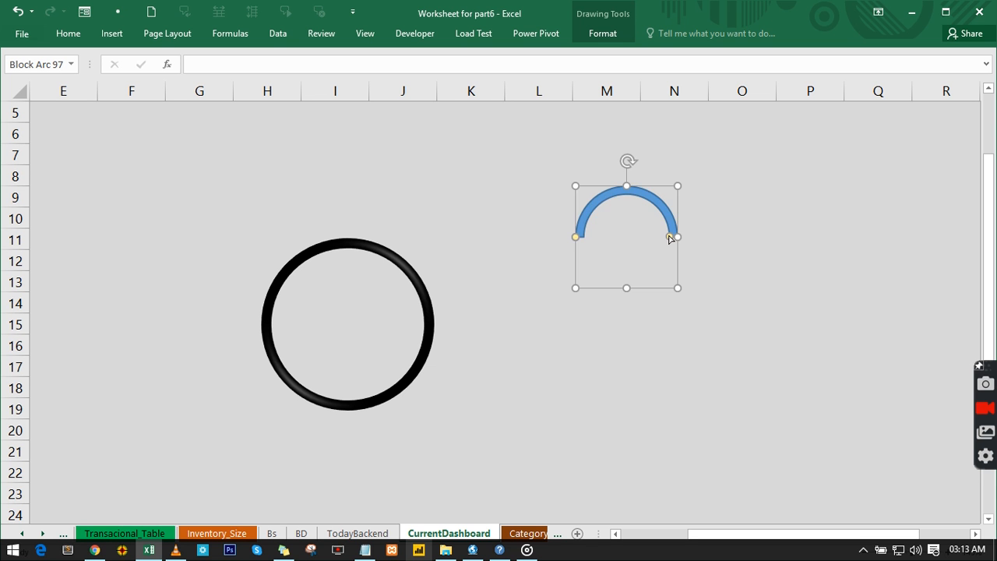
# Place the block arc centred on top of the black ring and flatten it to about 0.79" high.
pyautogui.moveTo(652, 198); pyautogui.dragTo(388, 199)
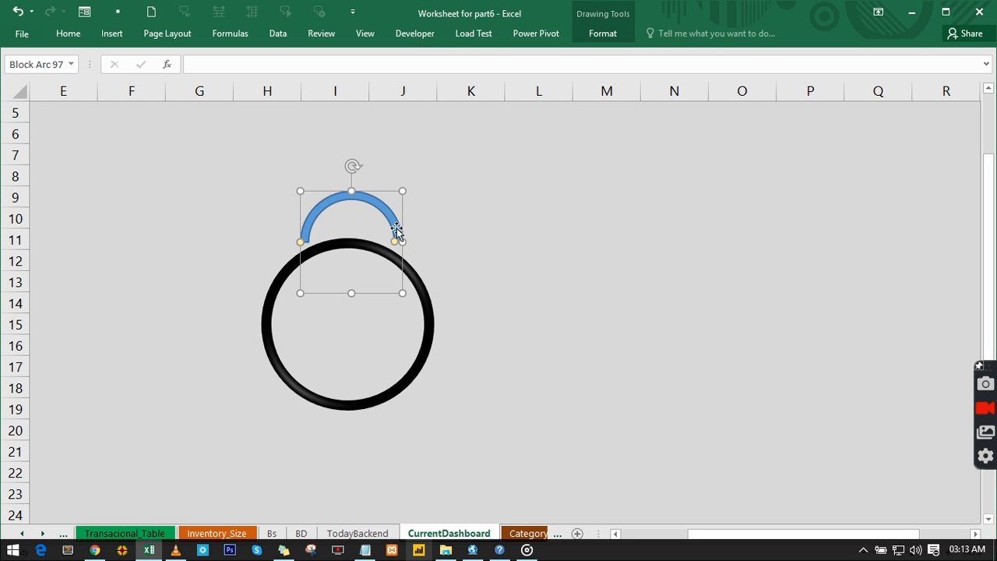
pyautogui.moveTo(351, 293); pyautogui.dragTo(352, 271)
pyautogui.moveTo(356, 195); pyautogui.dragTo(353, 209)
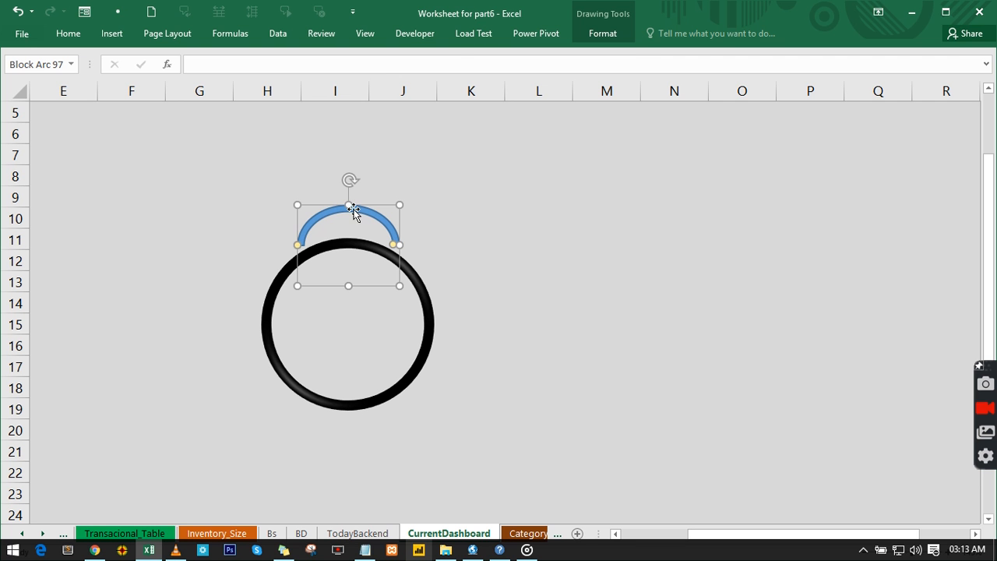
# Give the arc the solid black shape style and the third preset shape effect.
pyautogui.click(590, 35)
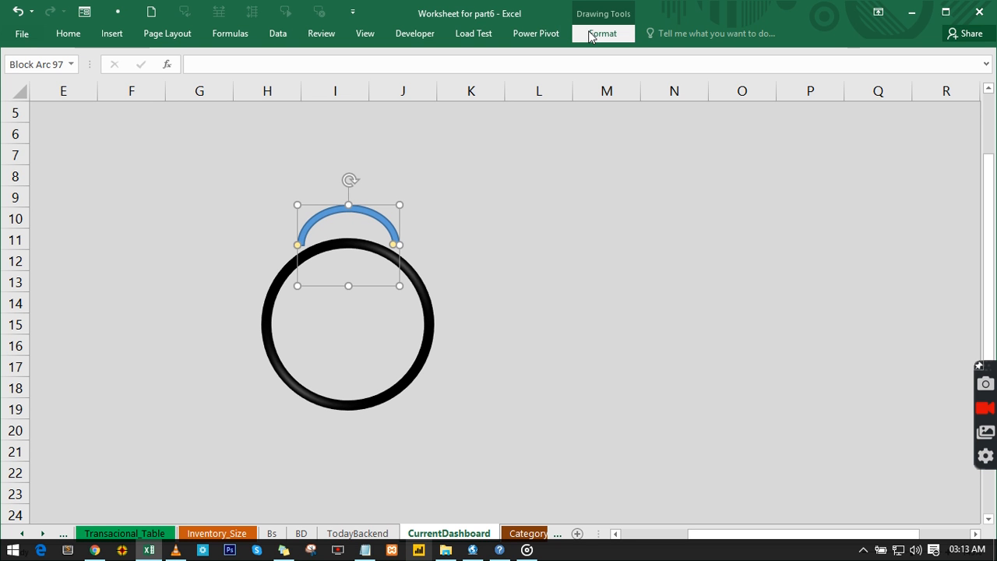
pyautogui.click(590, 35)
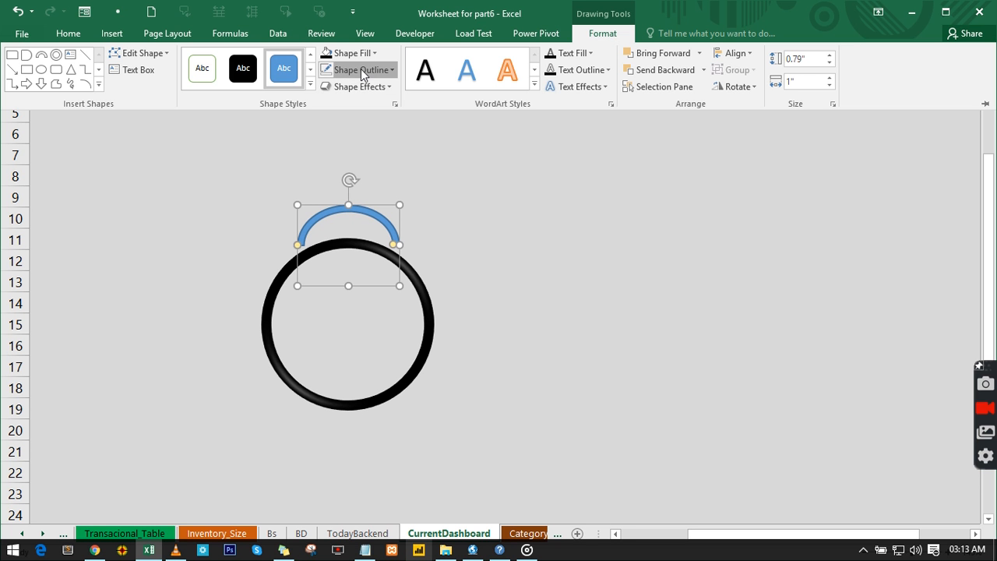
pyautogui.click(363, 71)
pyautogui.click(242, 70)
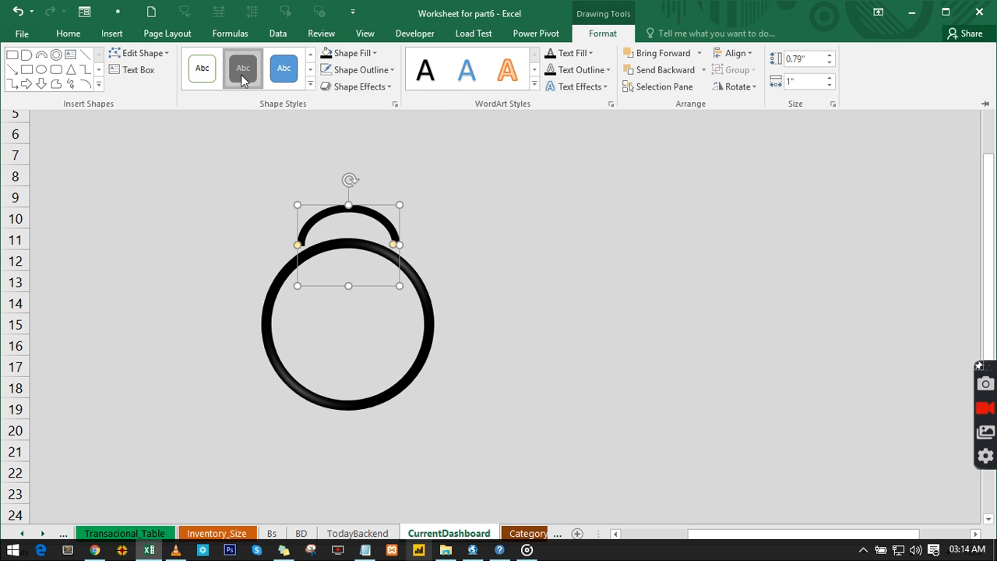
pyautogui.click(382, 87)
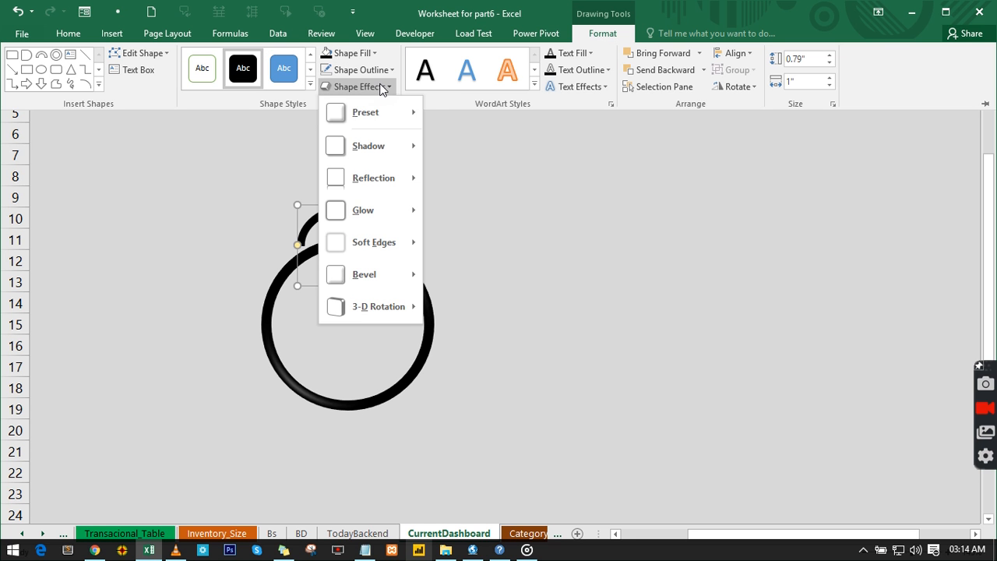
pyautogui.moveTo(385, 116)
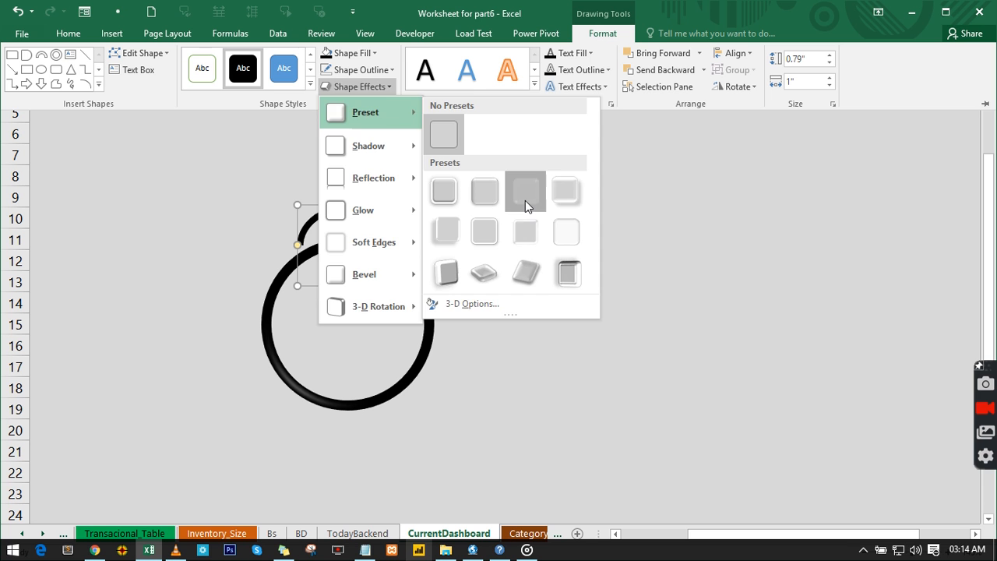
pyautogui.click(525, 201)
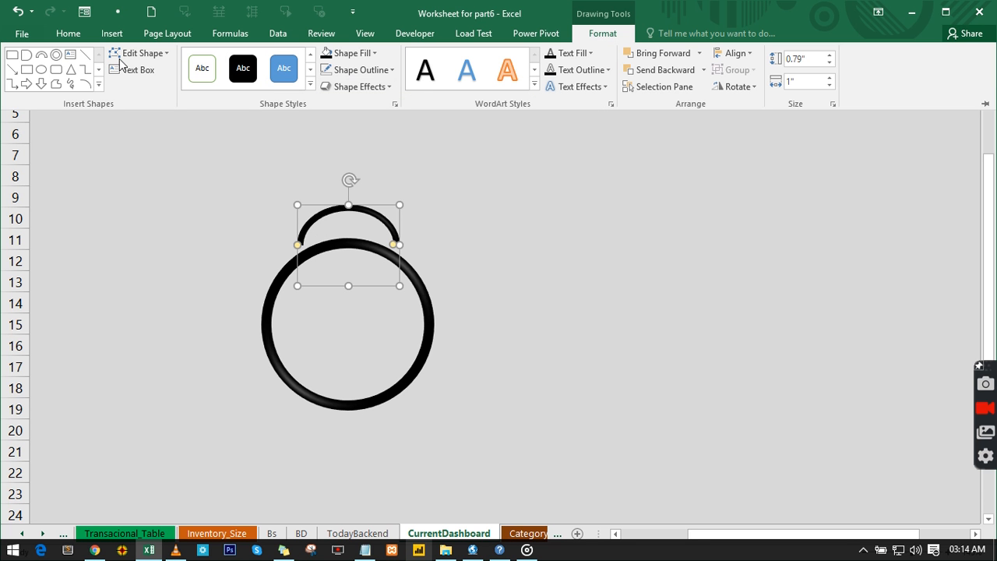
# Draw a rectangle about 0.34" high and 0.05" wide from the arc's crown to the ring, styled solid black.
pyautogui.click(28, 71)
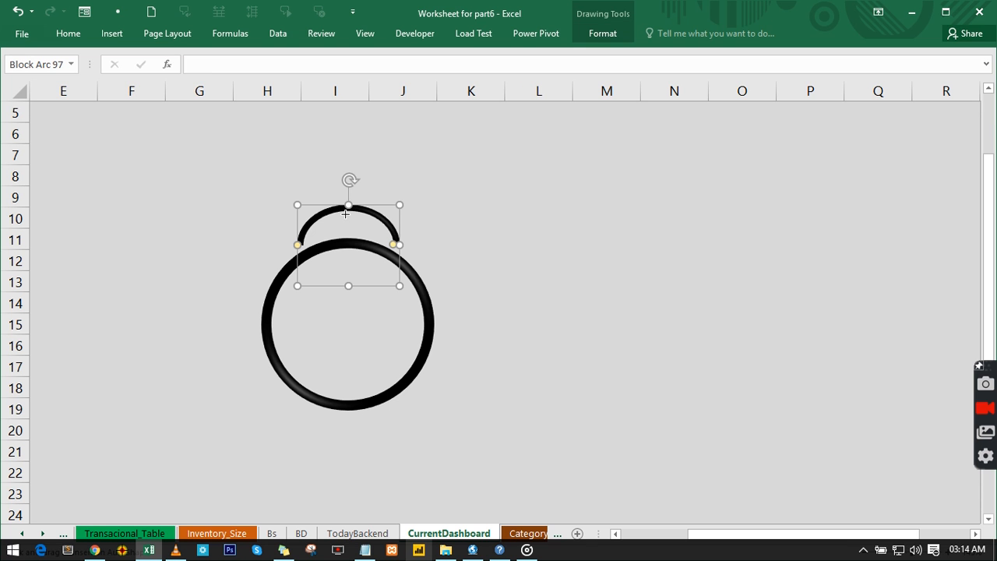
pyautogui.moveTo(347, 206); pyautogui.dragTo(350, 243)
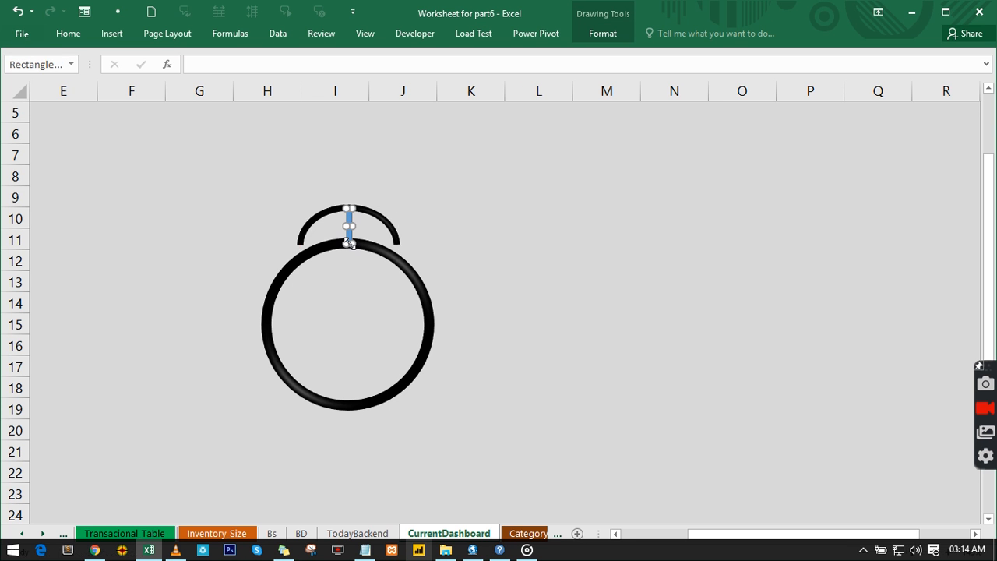
pyautogui.click(593, 34)
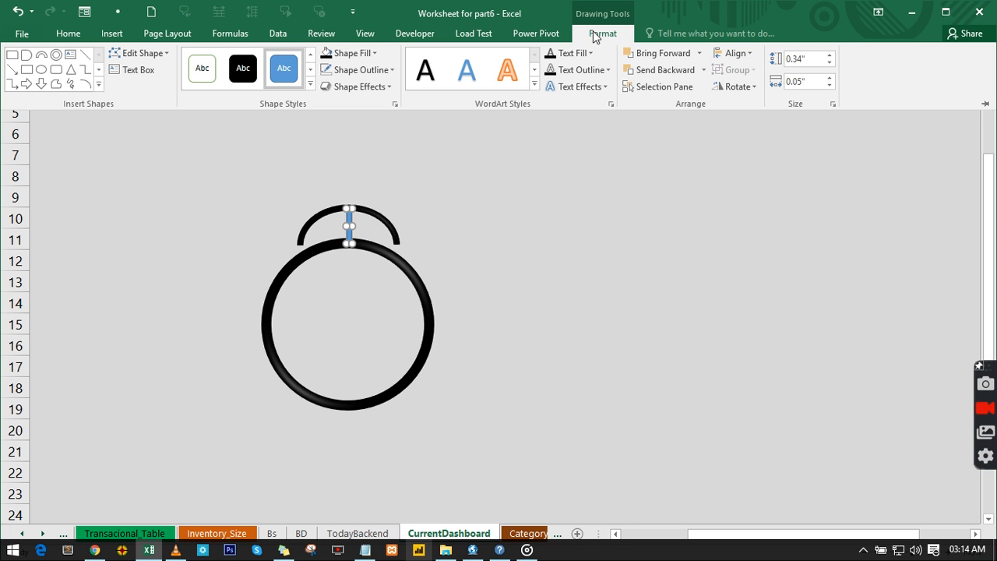
pyautogui.click(243, 70)
pyautogui.click(505, 216)
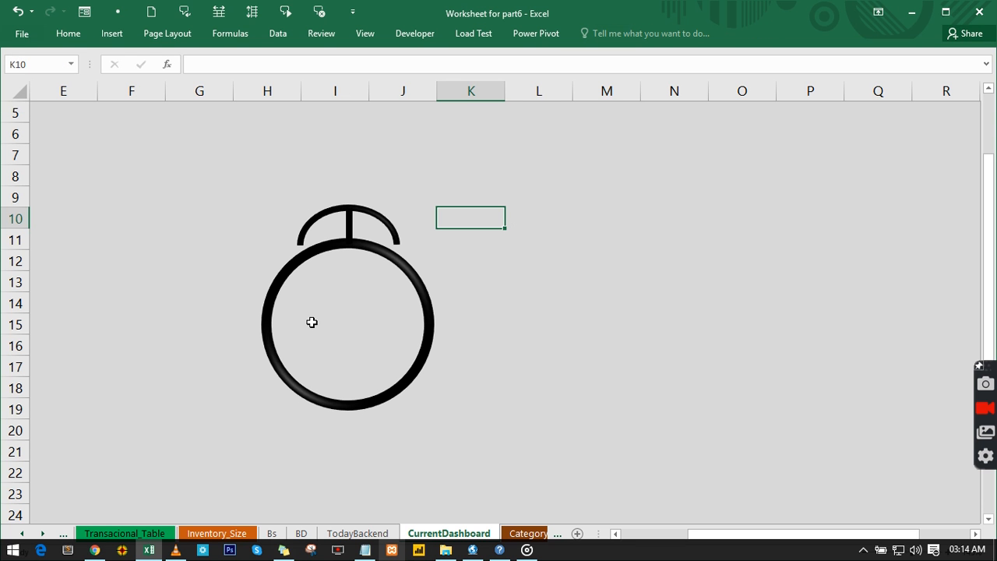
# Send the small black stem between the arc and the ring to the back.
pyautogui.click(348, 223)
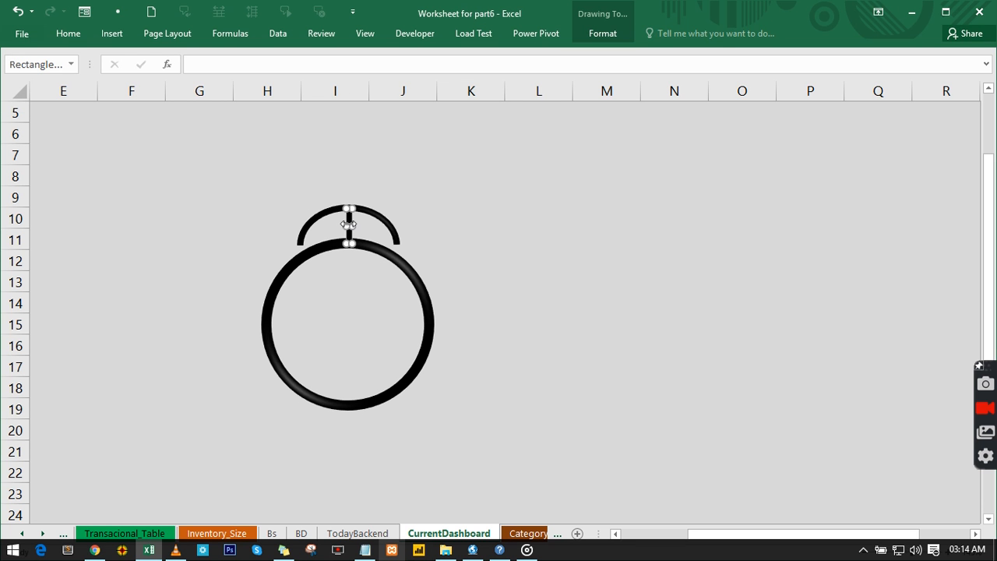
pyautogui.rightClick(348, 224)
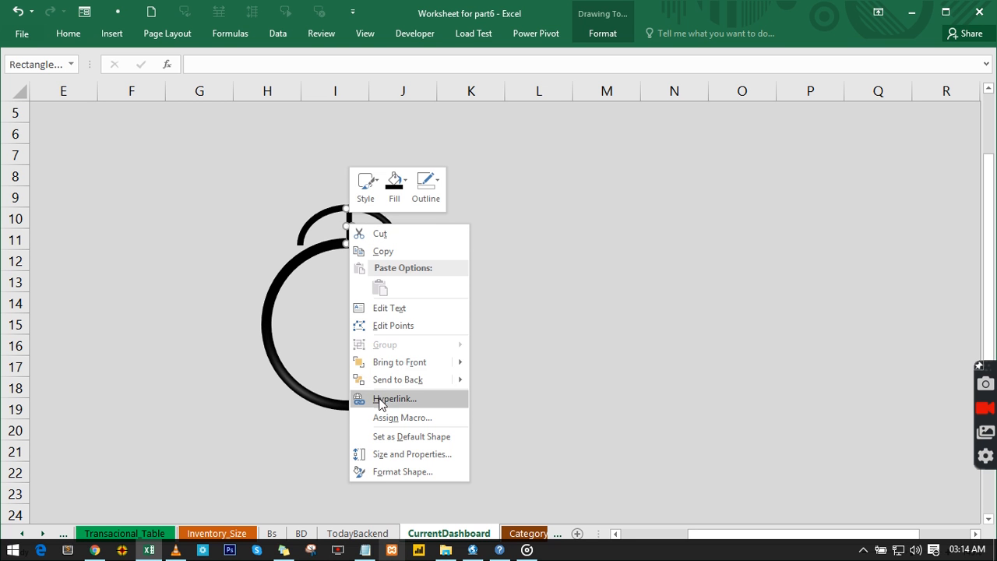
pyautogui.moveTo(391, 384)
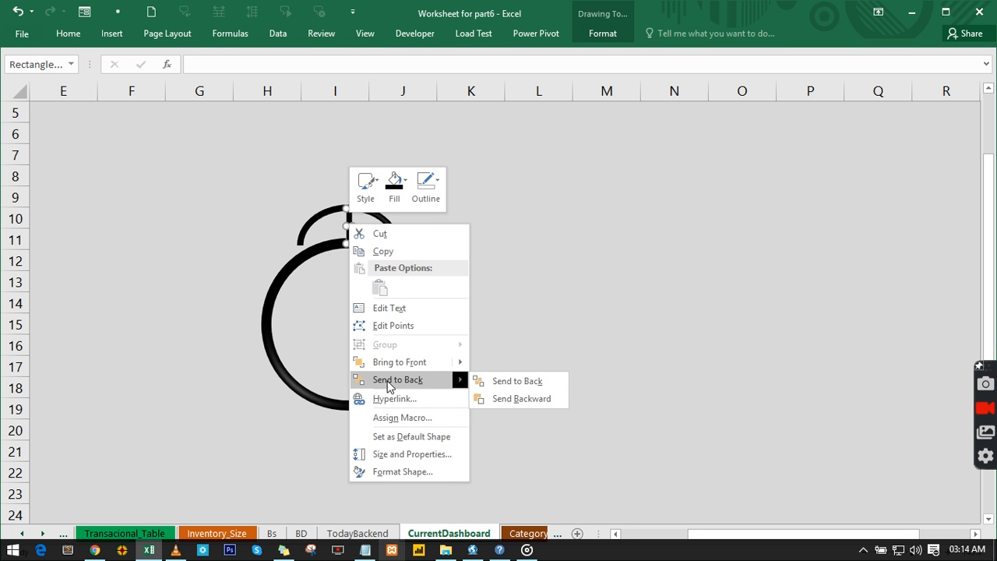
pyautogui.click(507, 380)
pyautogui.click(530, 247)
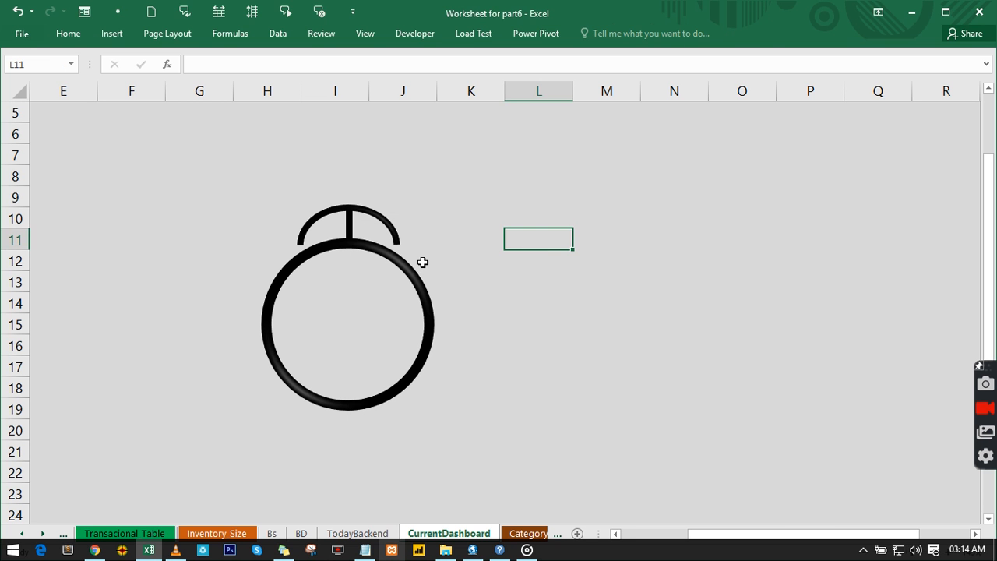
# Draw a circle about 0.15" across beside the stopwatch and apply the solid black shape style.
pyautogui.click(110, 33)
pyautogui.click(226, 53)
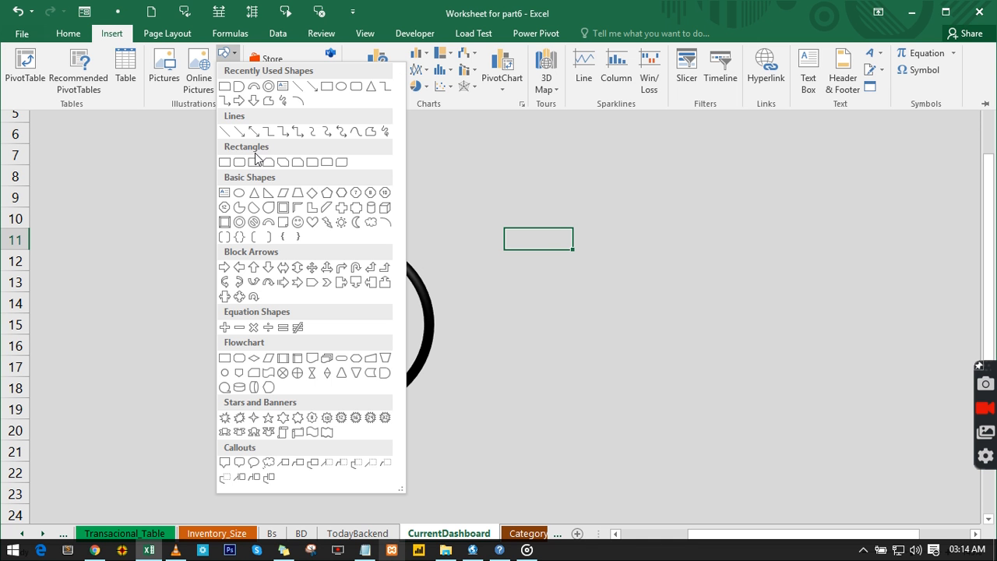
pyautogui.click(239, 197)
pyautogui.moveTo(503, 197)
pyautogui.mouseDown()
pyautogui.moveTo(606, 300)
pyautogui.moveTo(521, 215)
pyautogui.mouseUp()
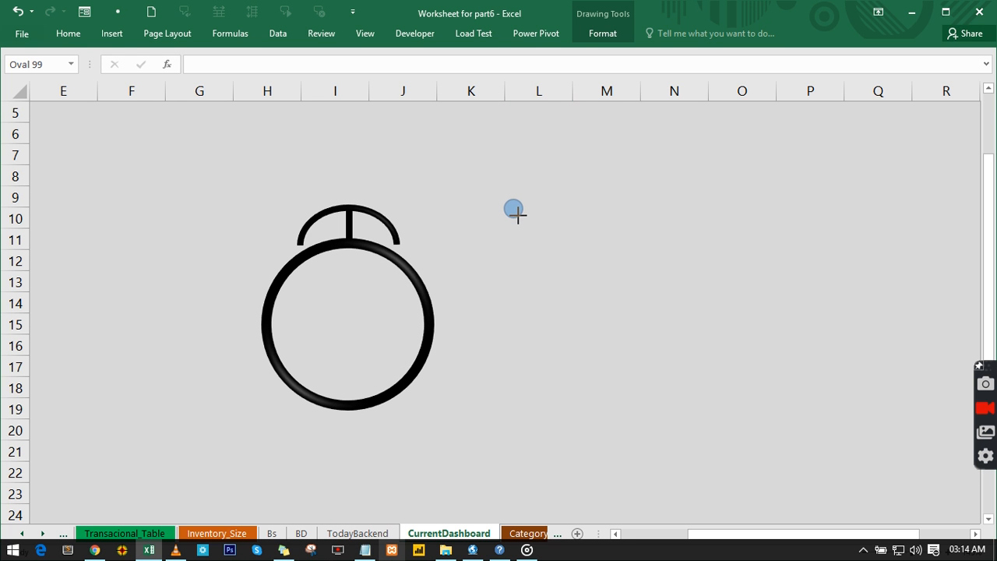
pyautogui.click(579, 33)
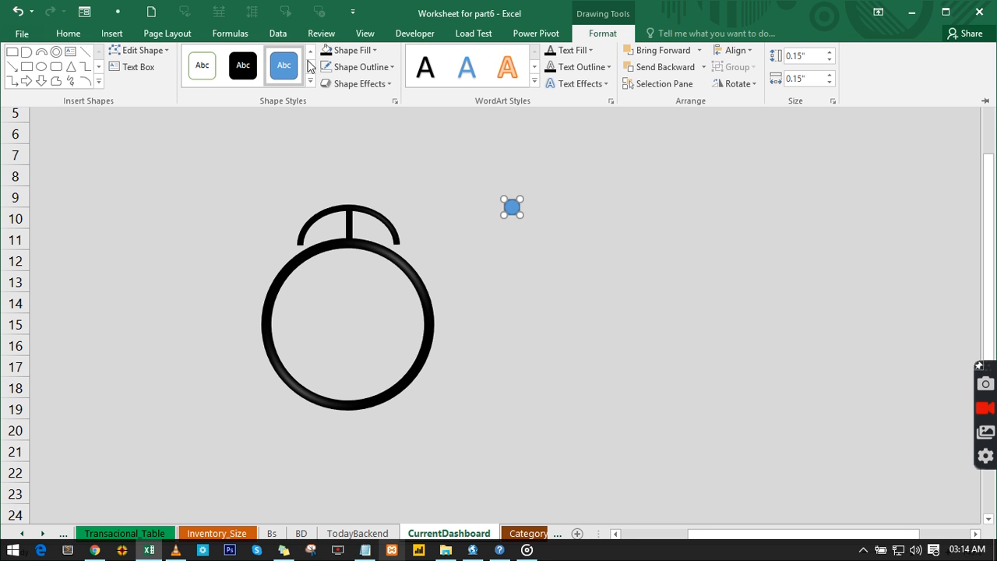
pyautogui.click(248, 70)
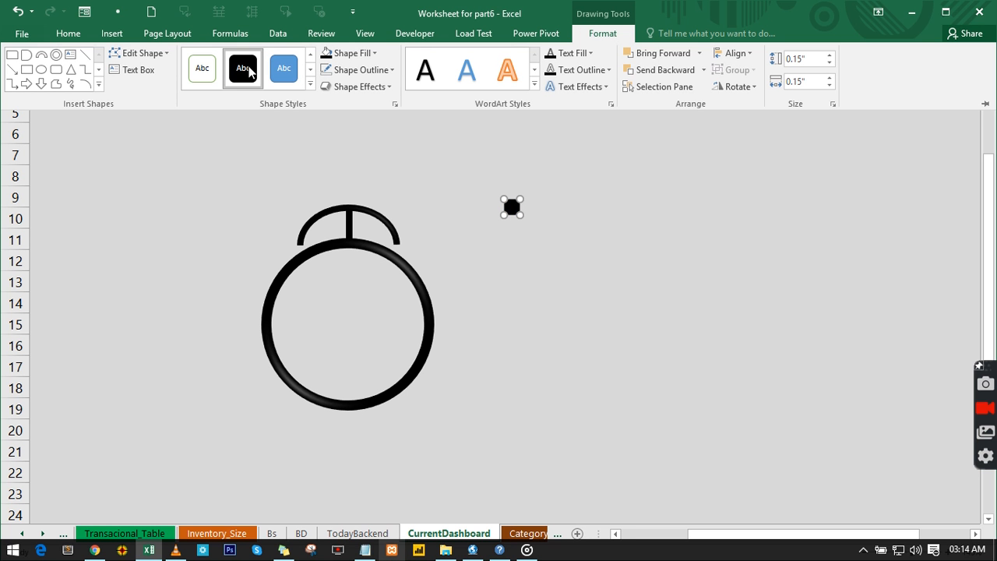
pyautogui.click(543, 231)
# Move the black dot to the 12 o'clock position inside the ring and place copies at 3, 6 and 9 o'clock.
pyautogui.moveTo(511, 208); pyautogui.dragTo(348, 259)
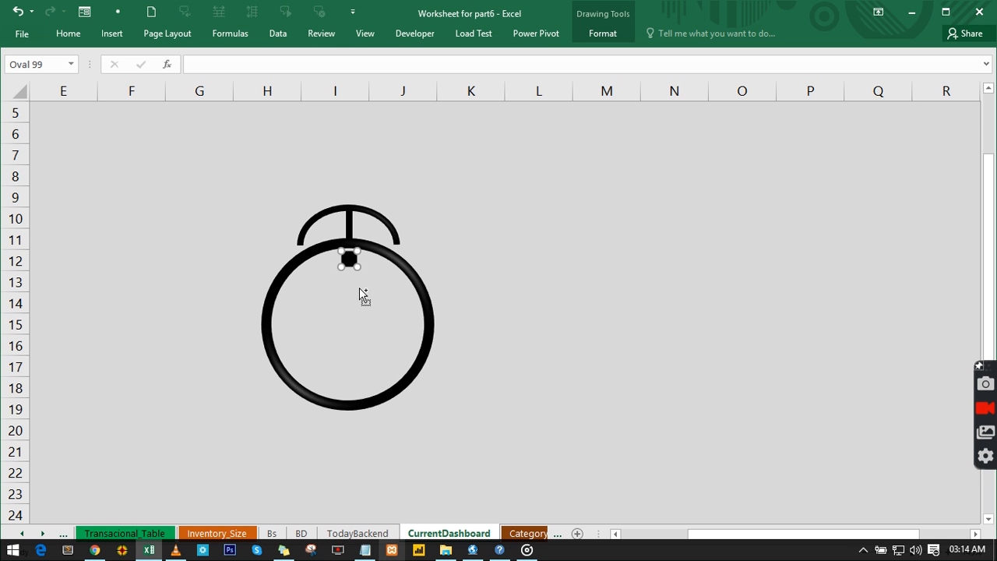
pyautogui.click(348, 389)
pyautogui.moveTo(348, 389); pyautogui.dragTo(346, 387)
pyautogui.moveTo(413, 324); pyautogui.dragTo(285, 323)
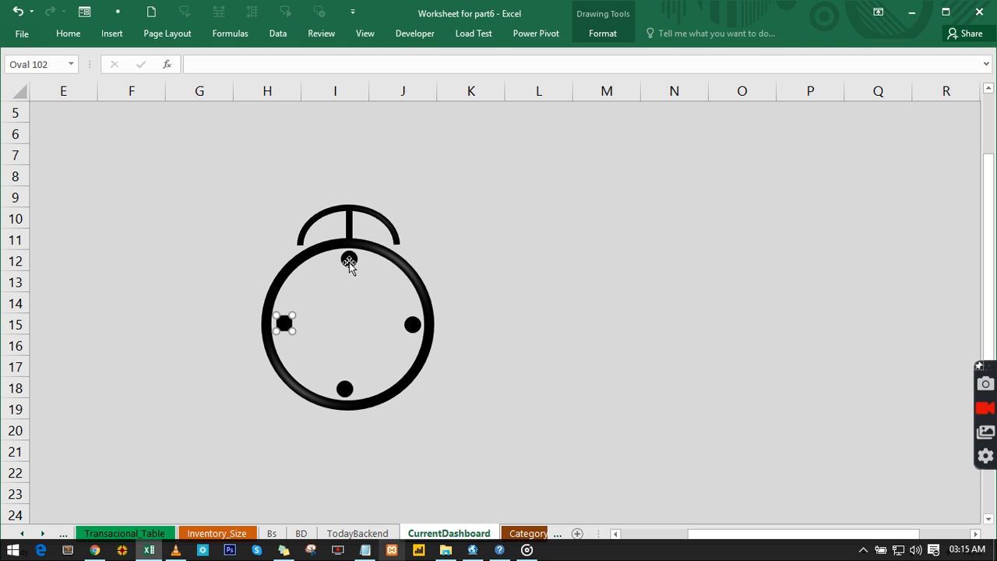
pyautogui.hotkey('ctrl', 'a')
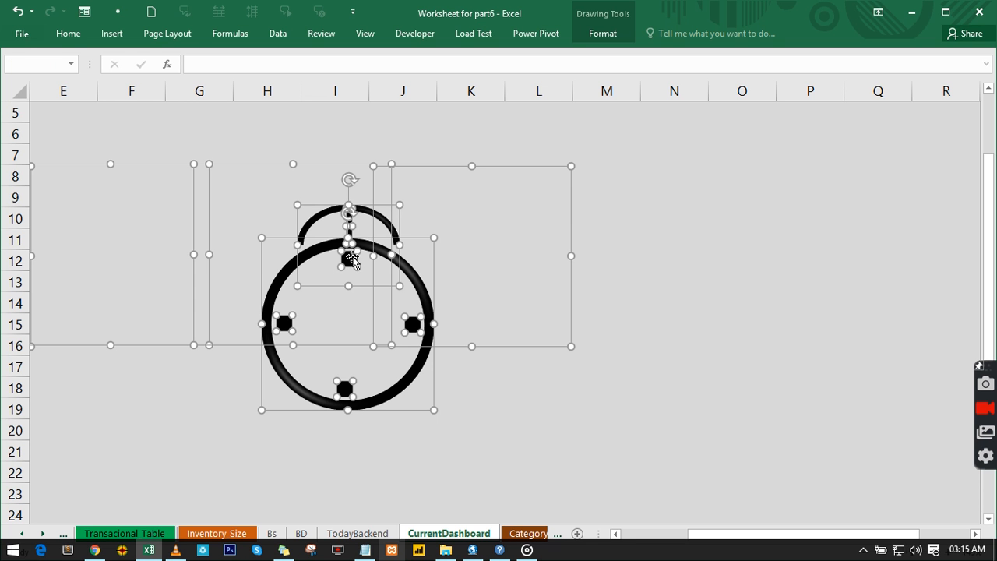
pyautogui.click(628, 232)
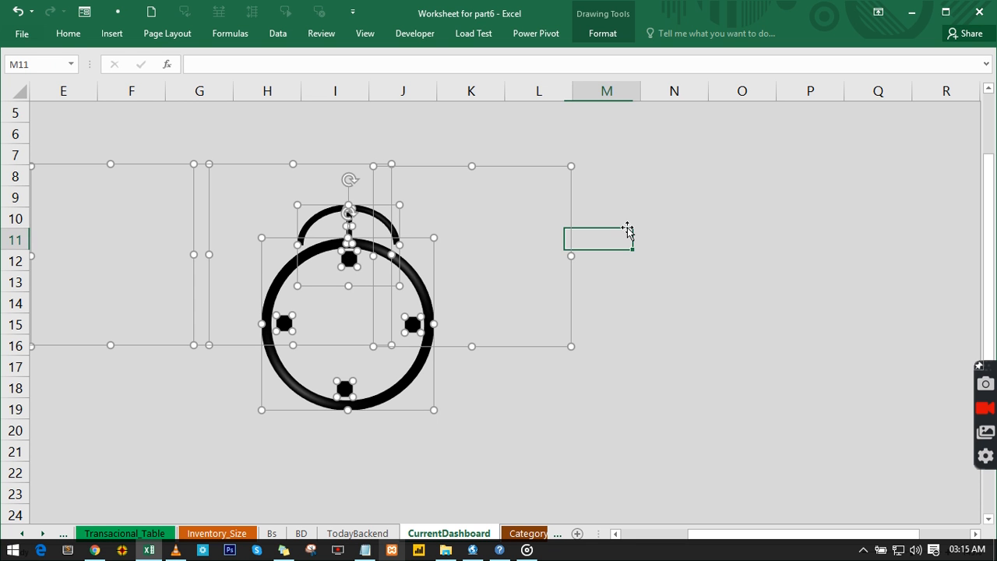
pyautogui.click(519, 177)
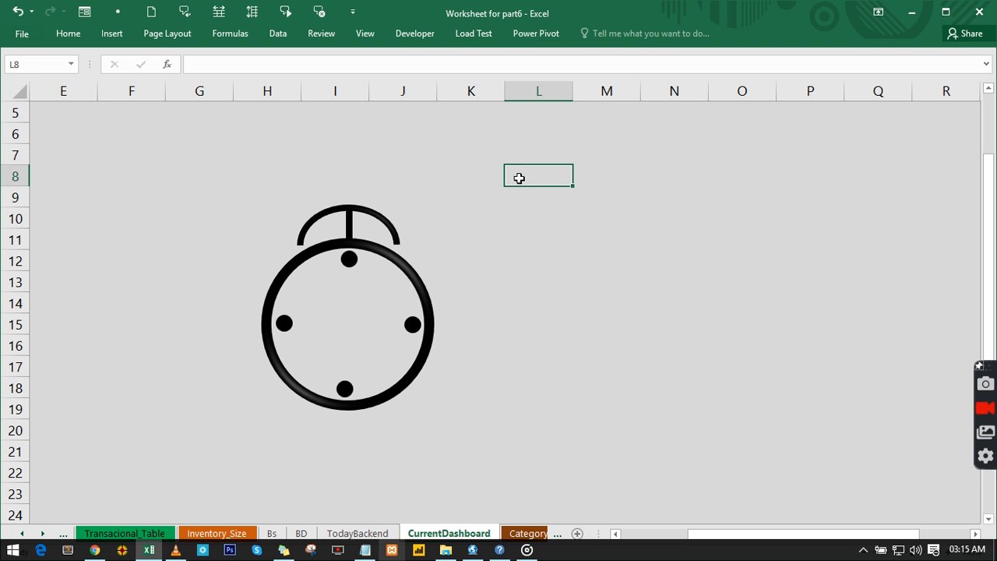
# Group all the stopwatch shapes (ring, arc, stem and four dots) into one object, leaving out the invisible charts.
pyautogui.click(349, 259)
pyautogui.moveTo(349, 266); pyautogui.dragTo(348, 269)
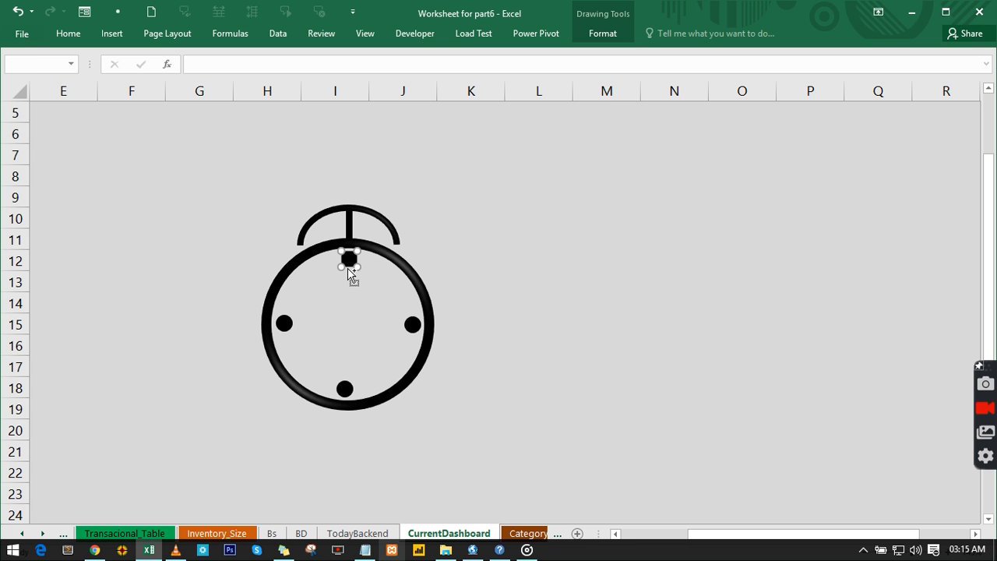
pyautogui.hotkey('ctrl', 'a')
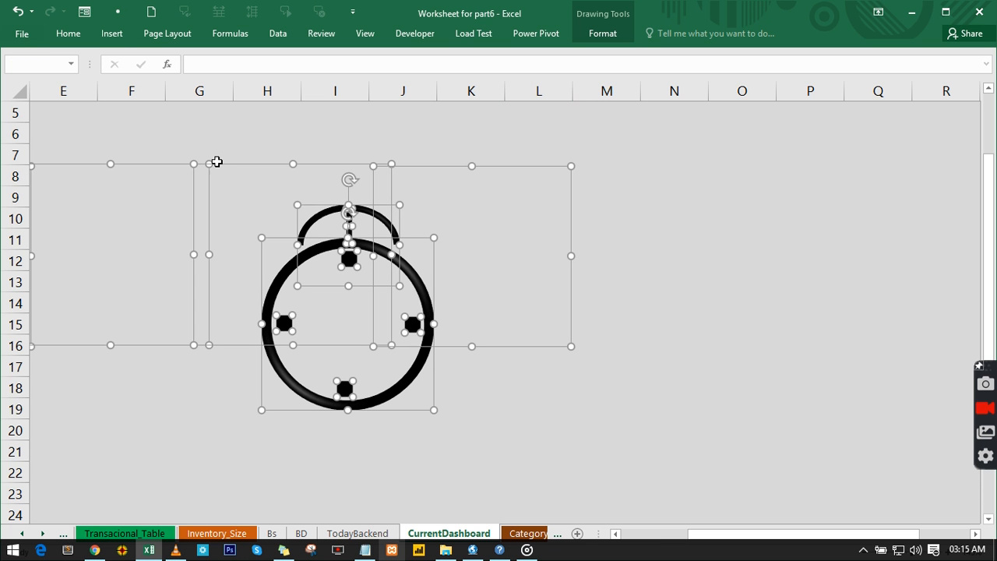
pyautogui.keyDown('ctrl'); pyautogui.click(193, 172); pyautogui.keyUp('ctrl')
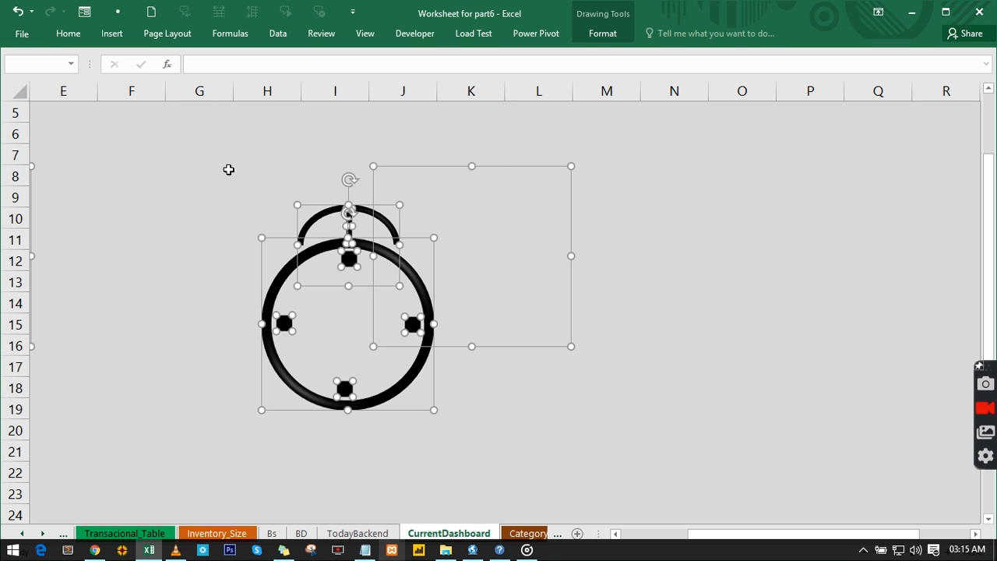
pyautogui.keyDown('ctrl'); pyautogui.click(502, 177); pyautogui.keyUp('ctrl')
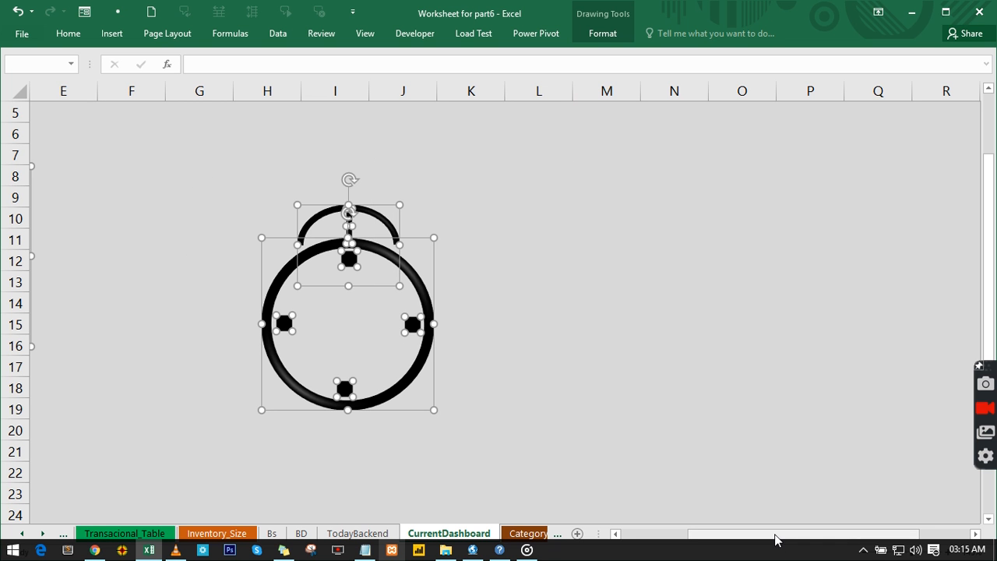
pyautogui.moveTo(774, 535); pyautogui.dragTo(690, 536)
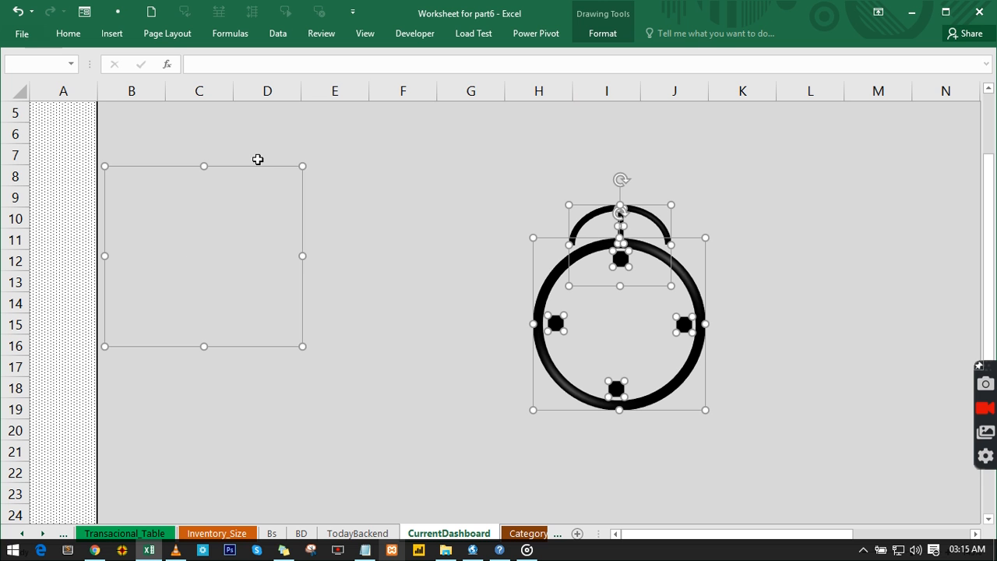
pyautogui.keyDown('ctrl'); pyautogui.click(255, 166); pyautogui.keyUp('ctrl')
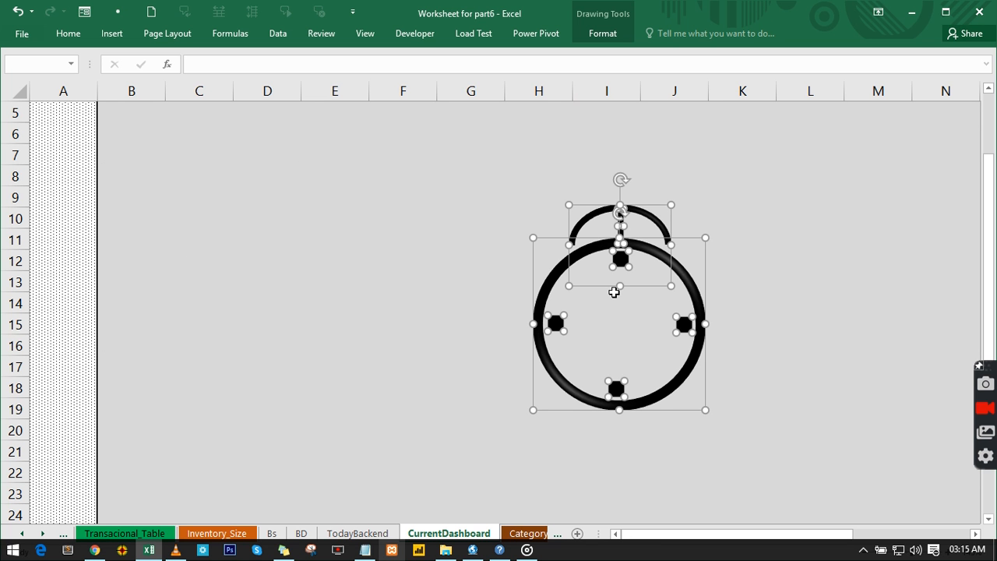
pyautogui.rightClick(606, 237)
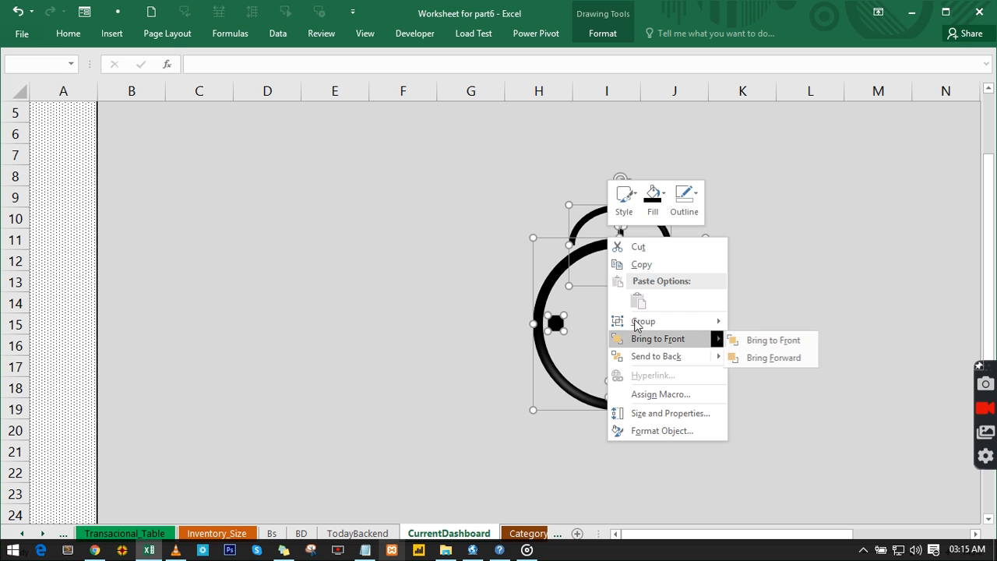
pyautogui.moveTo(639, 326)
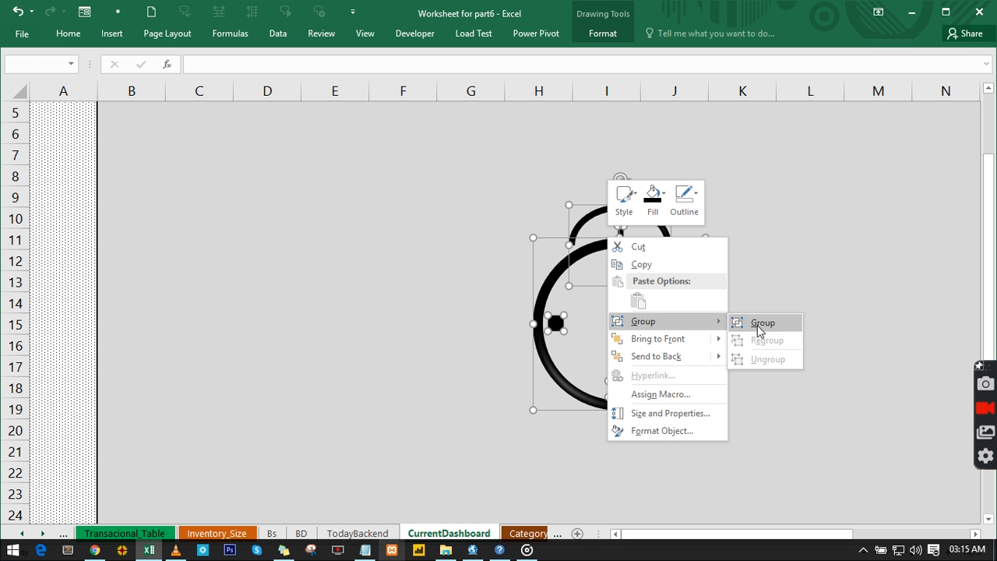
pyautogui.click(760, 323)
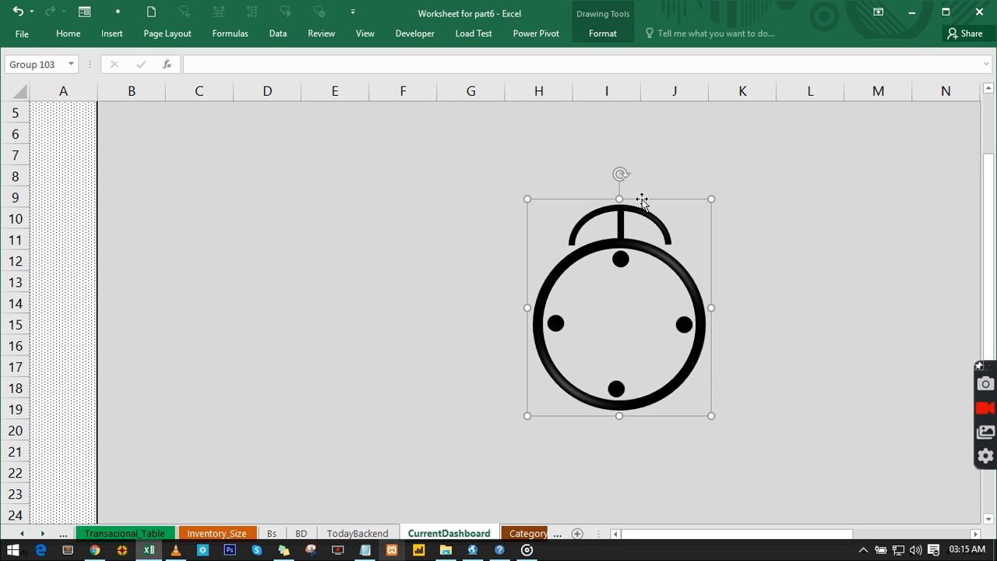
# Move the grouped stopwatch down to about rows 13–23 and delete the empty chart covering B8:D16.
pyautogui.moveTo(642, 199); pyautogui.dragTo(652, 276)
pyautogui.click(501, 192)
pyautogui.click(430, 203)
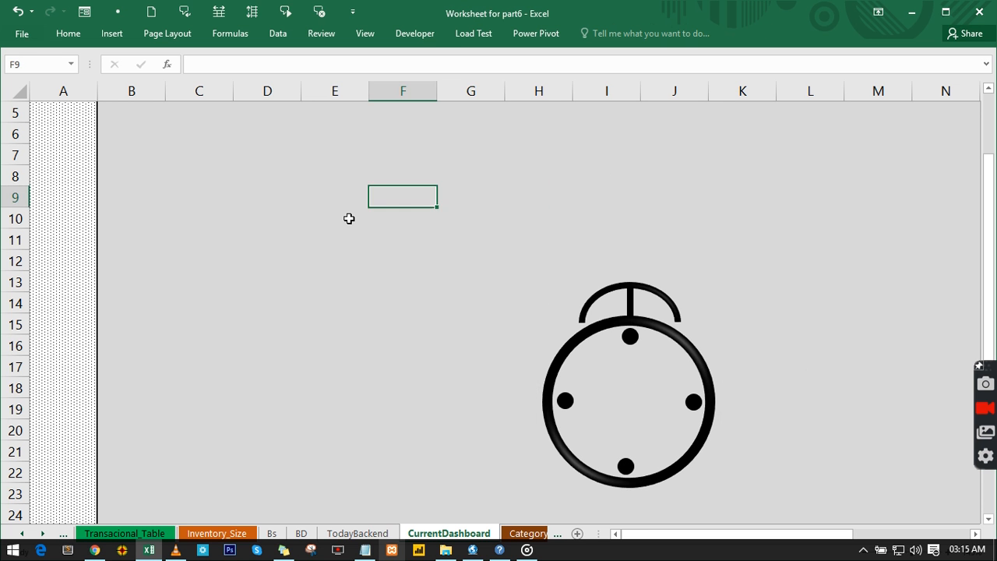
pyautogui.click(363, 257)
pyautogui.hotkey('alt', 'F1')
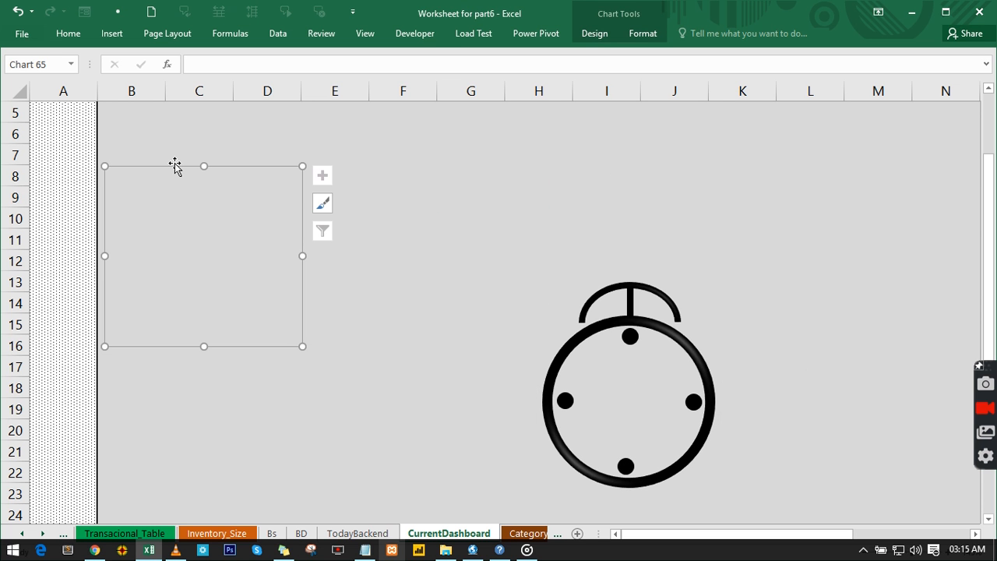
pyautogui.press('Delete')
pyautogui.click(330, 192)
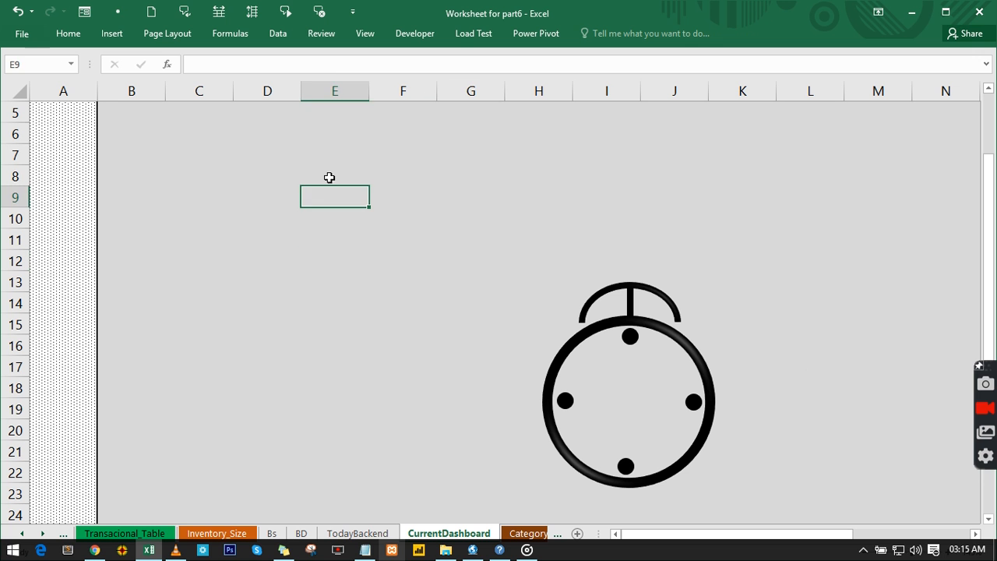
# Check the blank panel area above and beside the stopwatch for other leftover invisible charts.
pyautogui.hotkey('ctrl', 'v')
pyautogui.click(309, 157)
pyautogui.click(321, 169)
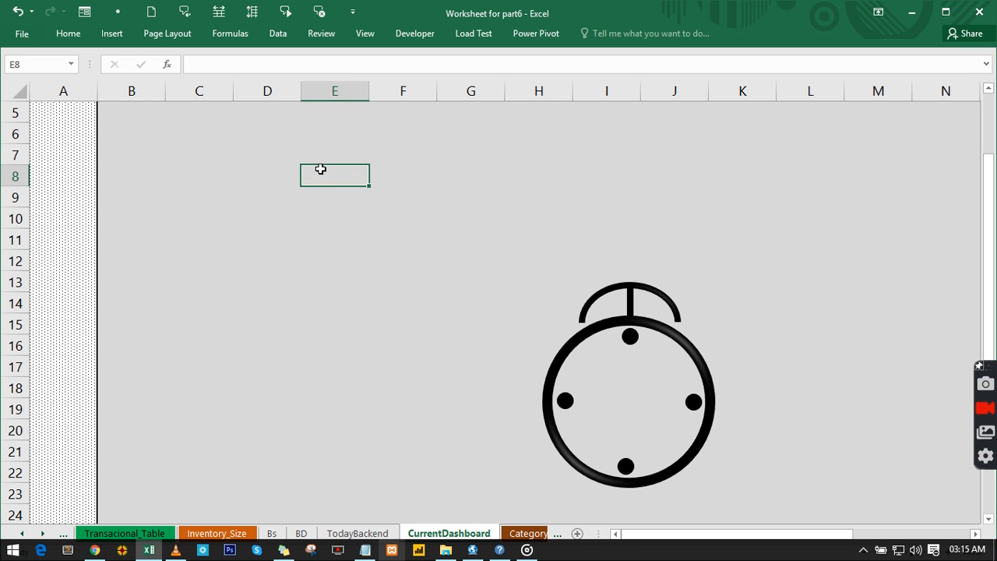
pyautogui.click(302, 159)
pyautogui.click(296, 193)
pyautogui.click(299, 171)
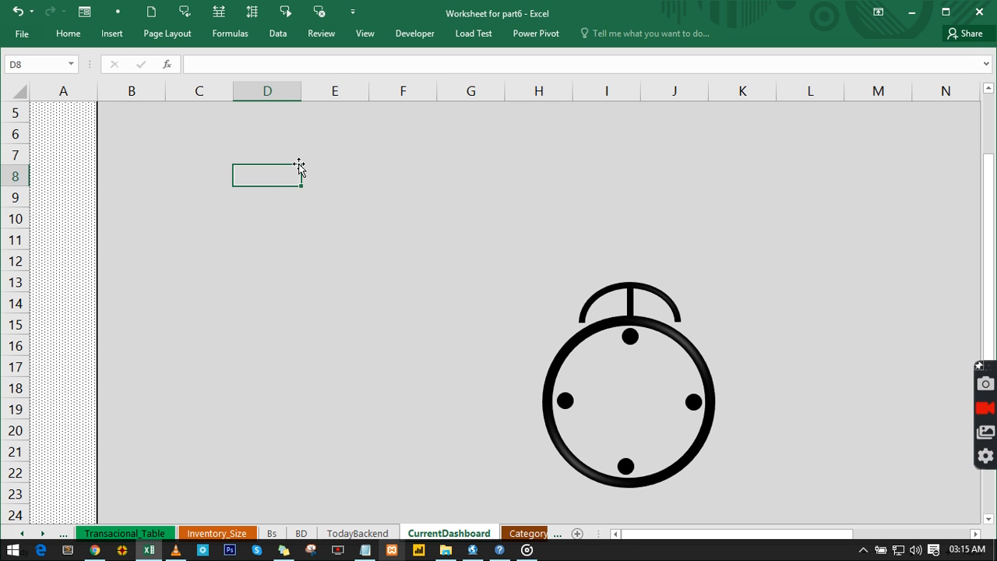
pyautogui.click(298, 164)
pyautogui.press('Escape')
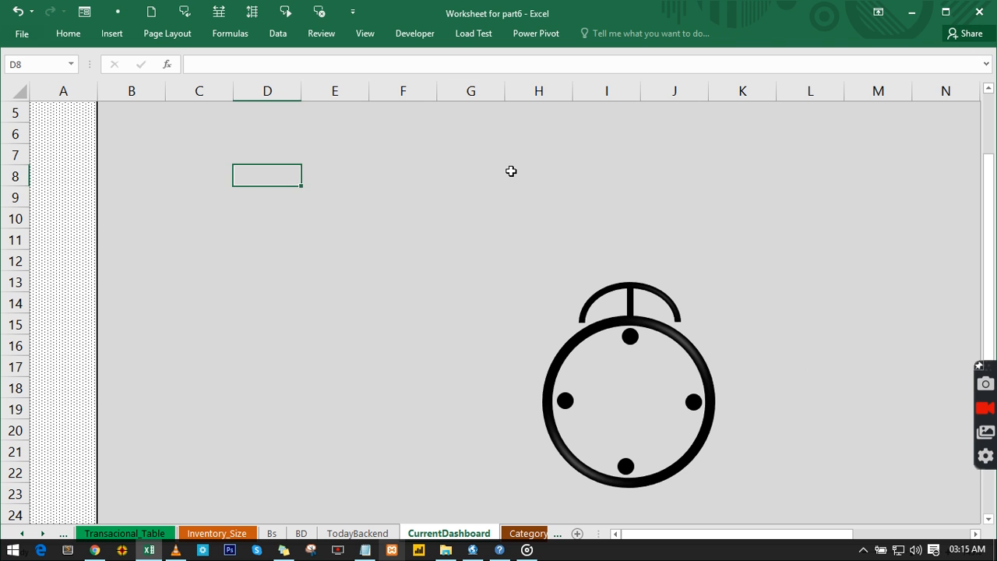
pyautogui.click(509, 171)
pyautogui.click(470, 178)
pyautogui.click(470, 210)
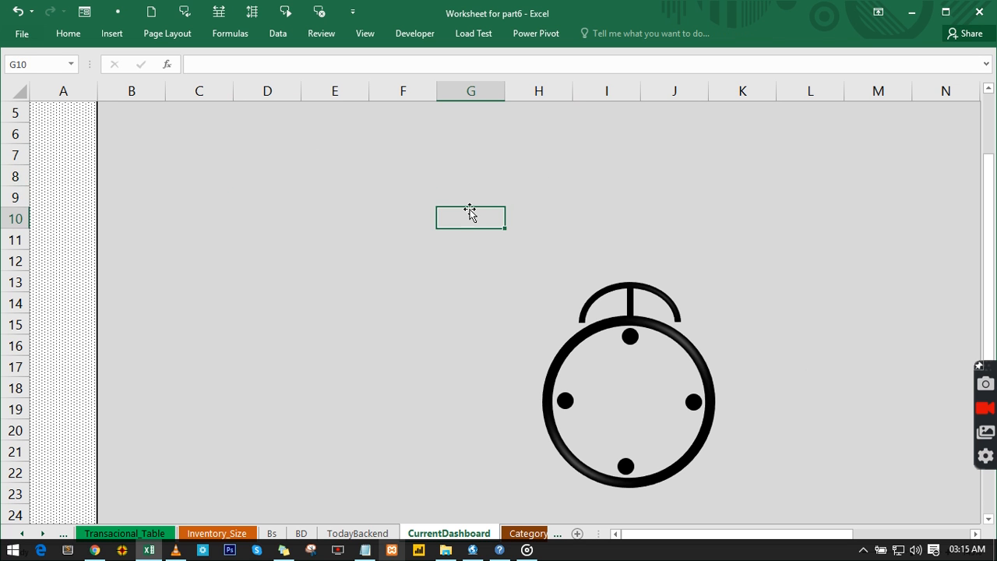
pyautogui.click(498, 174)
pyautogui.click(572, 215)
pyautogui.click(637, 181)
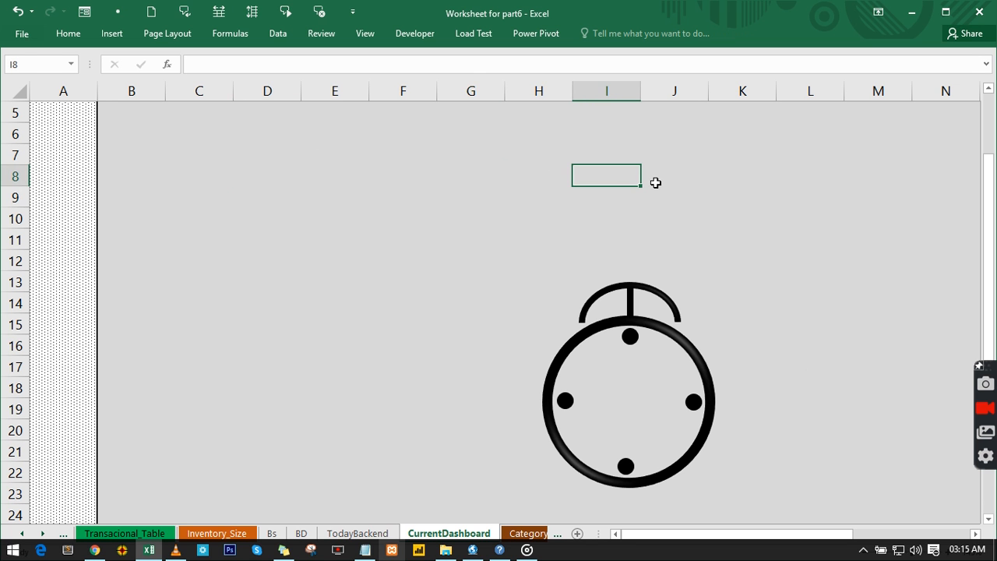
pyautogui.click(724, 197)
pyautogui.click(746, 239)
# Move the stopwatch group to the panel's upper-left corner, over about B5:D15.
pyautogui.click(633, 290)
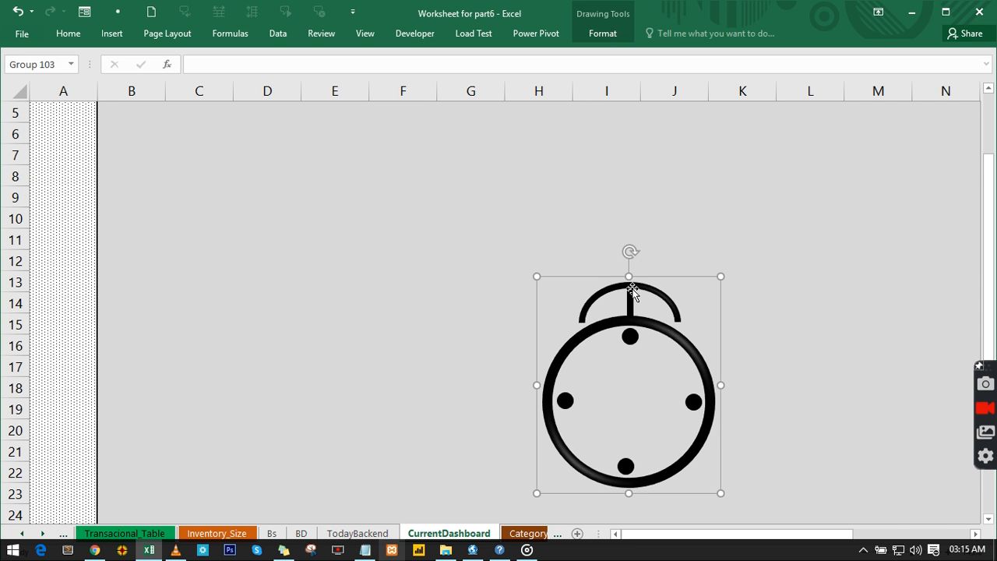
pyautogui.keyDown('ctrl'); pyautogui.scroll(-4, 479, 266); pyautogui.keyUp('ctrl')
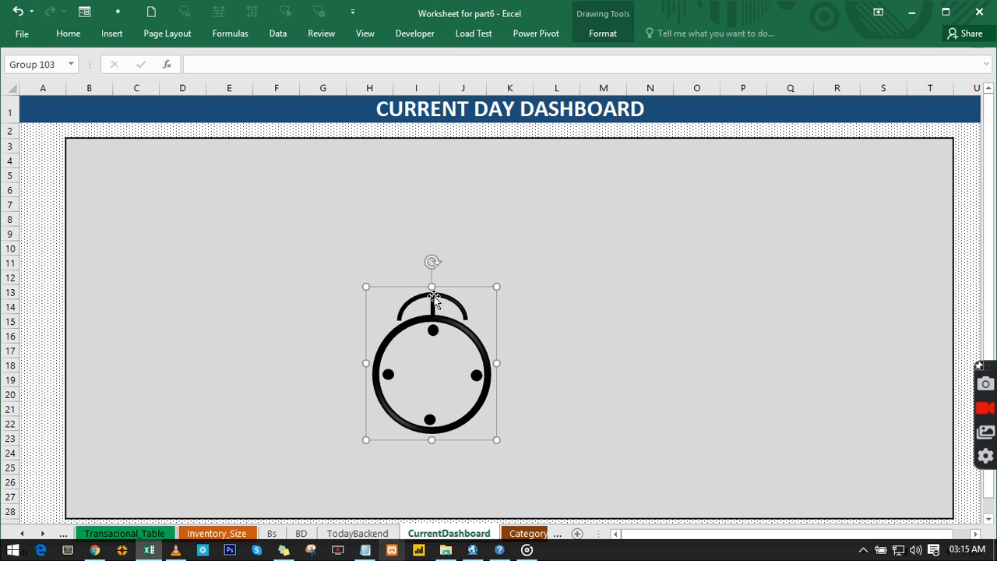
pyautogui.moveTo(432, 293); pyautogui.dragTo(139, 179)
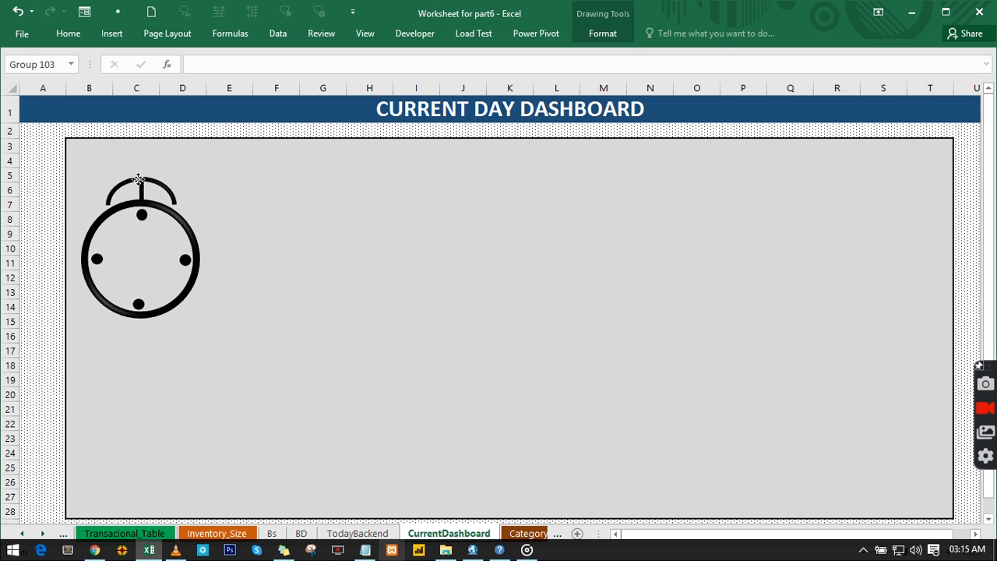
pyautogui.click(387, 223)
pyautogui.click(430, 226)
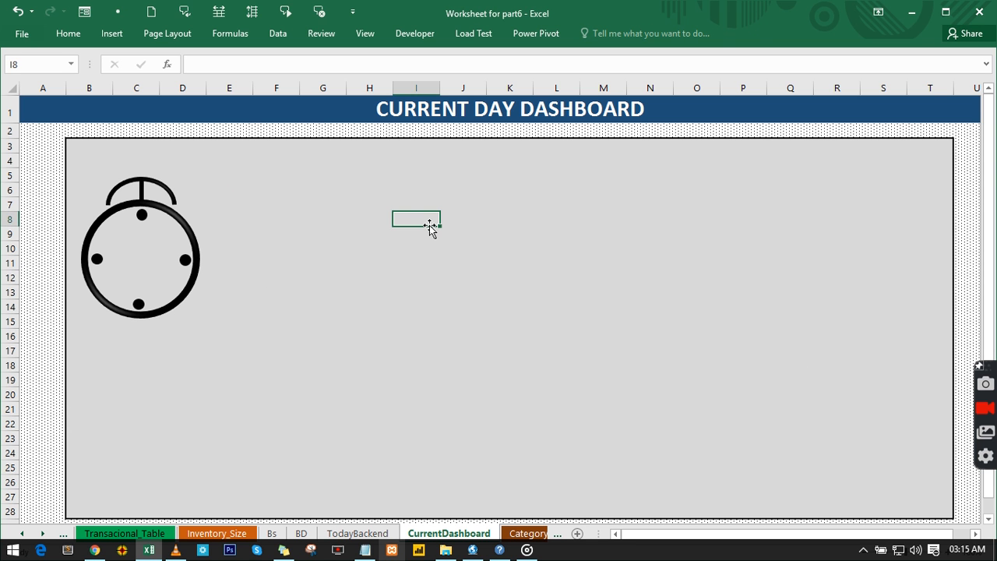
pyautogui.click(561, 238)
pyautogui.click(604, 220)
pyautogui.click(581, 311)
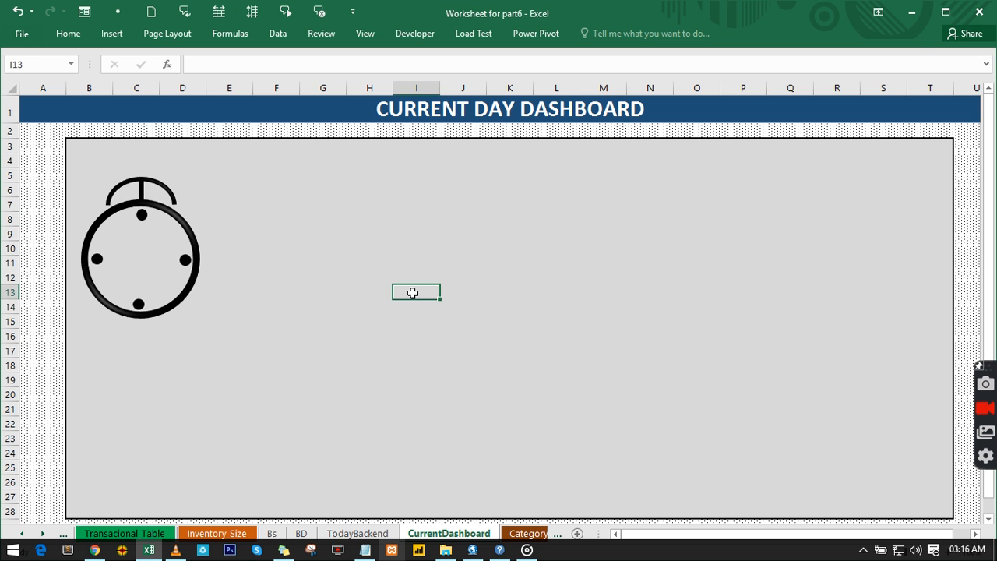
# Place three copies of the stopwatch group beside the original to form a row of four.
pyautogui.click(153, 209)
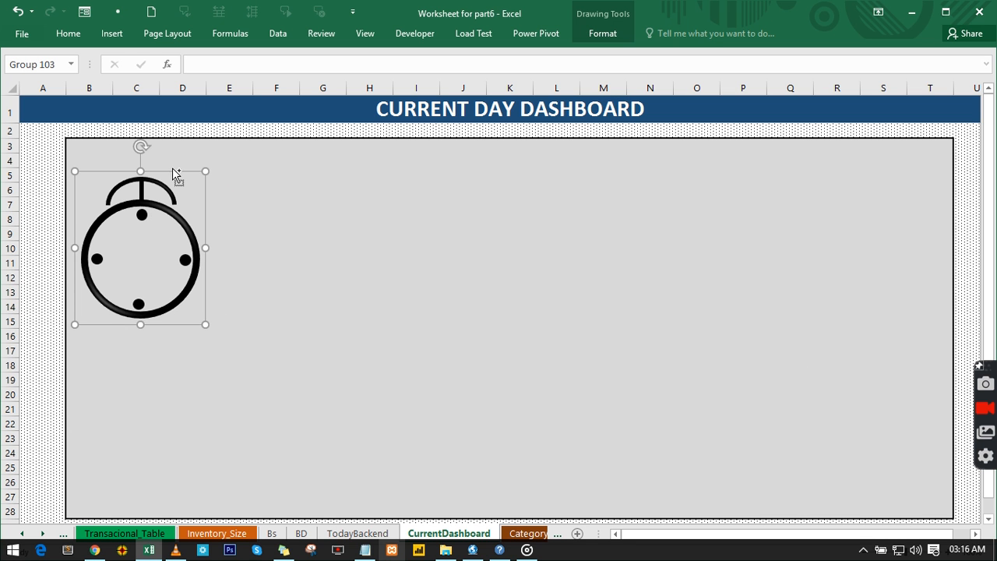
pyautogui.moveTo(172, 169); pyautogui.dragTo(301, 168)
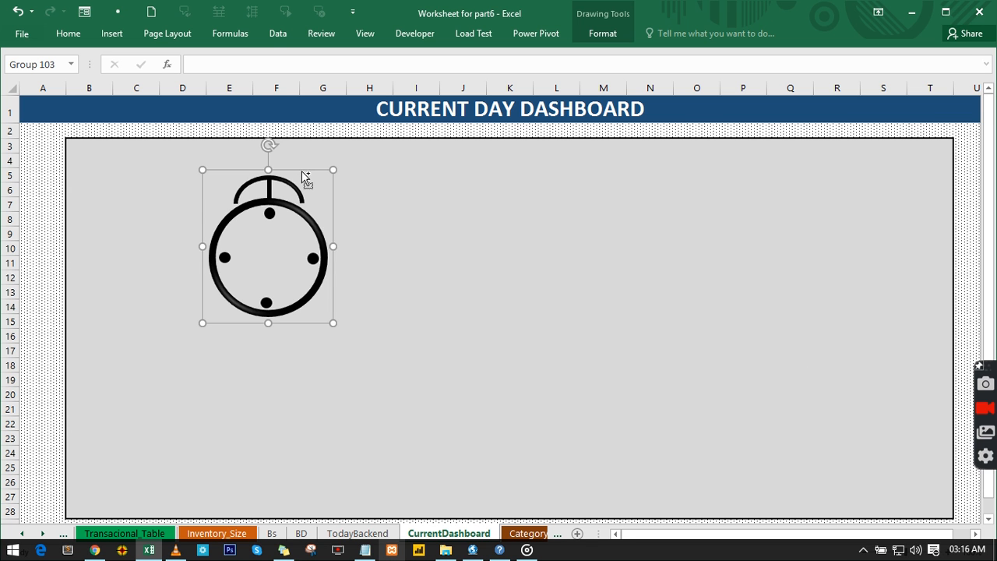
pyautogui.hotkey('ctrl', 'z')
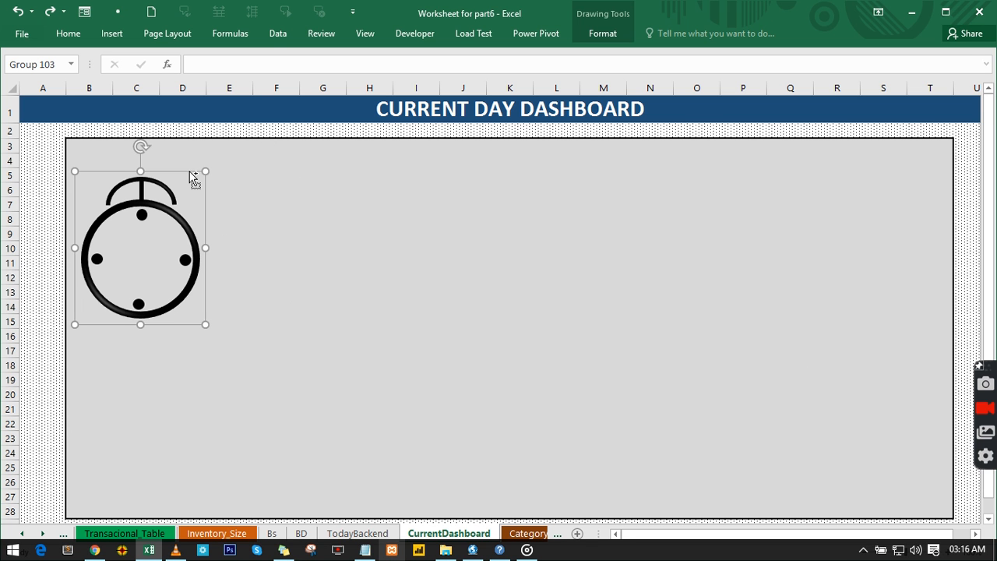
pyautogui.moveTo(194, 178); pyautogui.dragTo(584, 184)
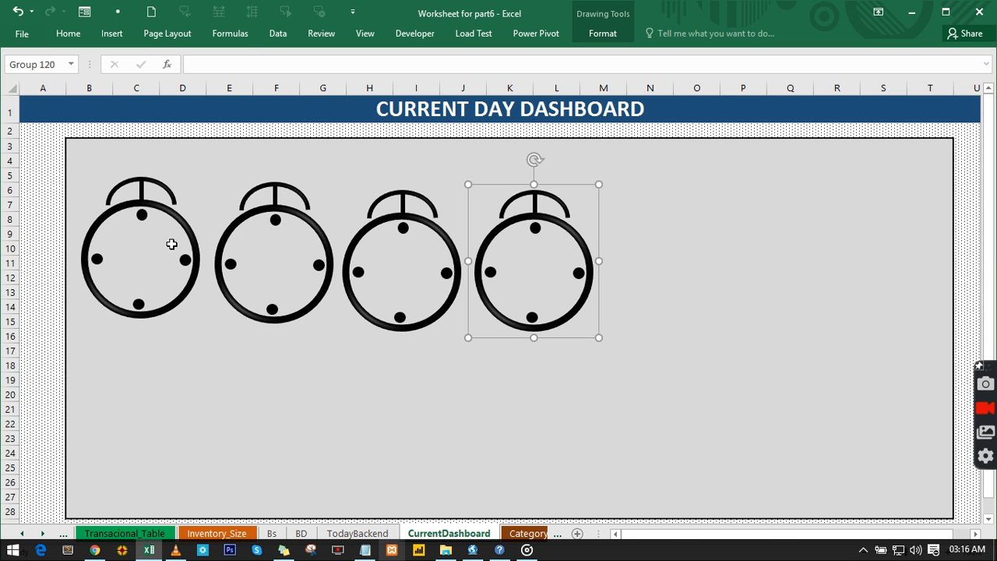
# Align the four stopwatch groups along their tops and distribute them horizontally.
pyautogui.keyDown('shift'); pyautogui.click(425, 197); pyautogui.keyUp('shift')
pyautogui.keyDown('shift'); pyautogui.click(299, 196); pyautogui.keyUp('shift')
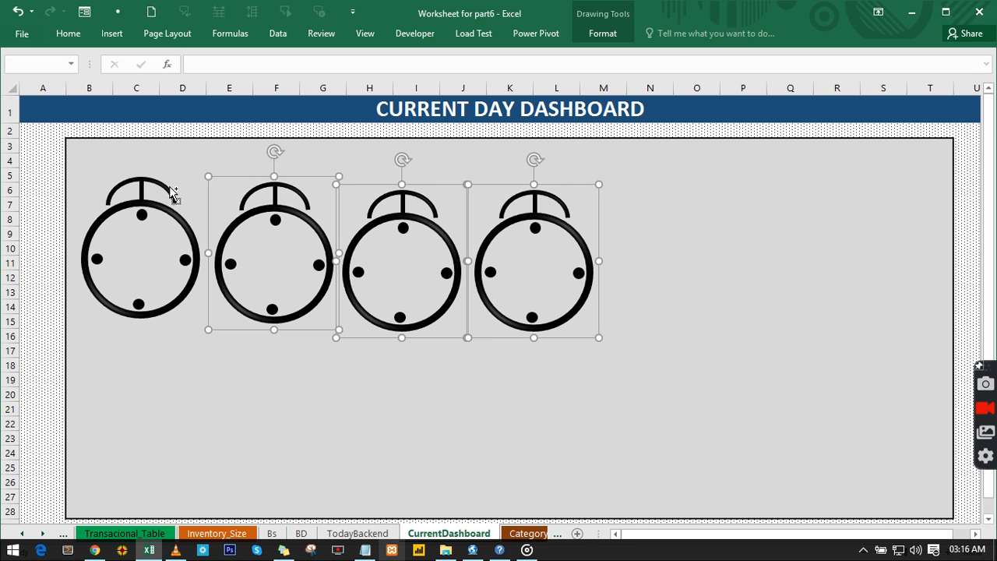
pyautogui.keyDown('shift'); pyautogui.click(171, 192); pyautogui.keyUp('shift')
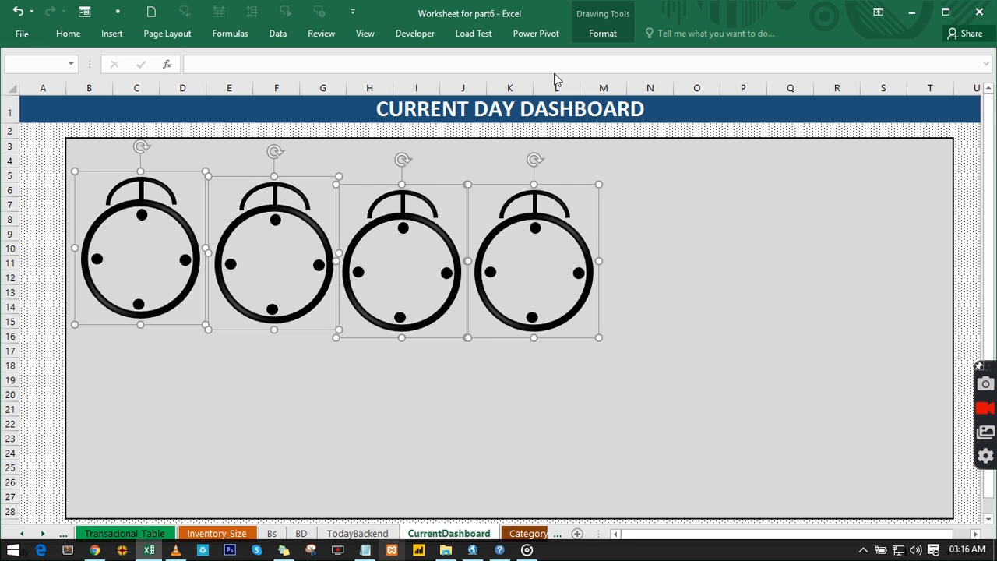
pyautogui.click(581, 35)
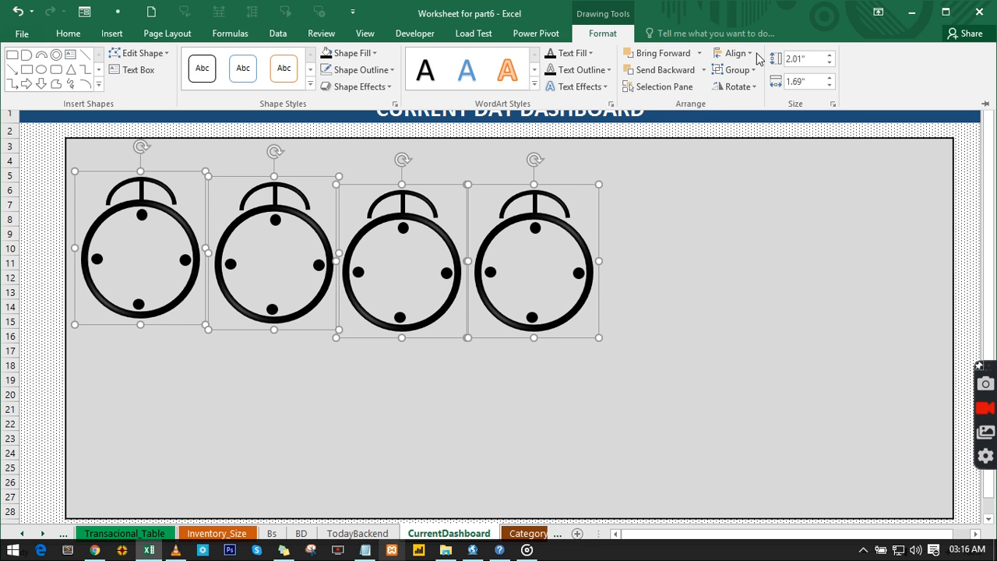
pyautogui.click(737, 53)
pyautogui.click(757, 126)
pyautogui.click(746, 73)
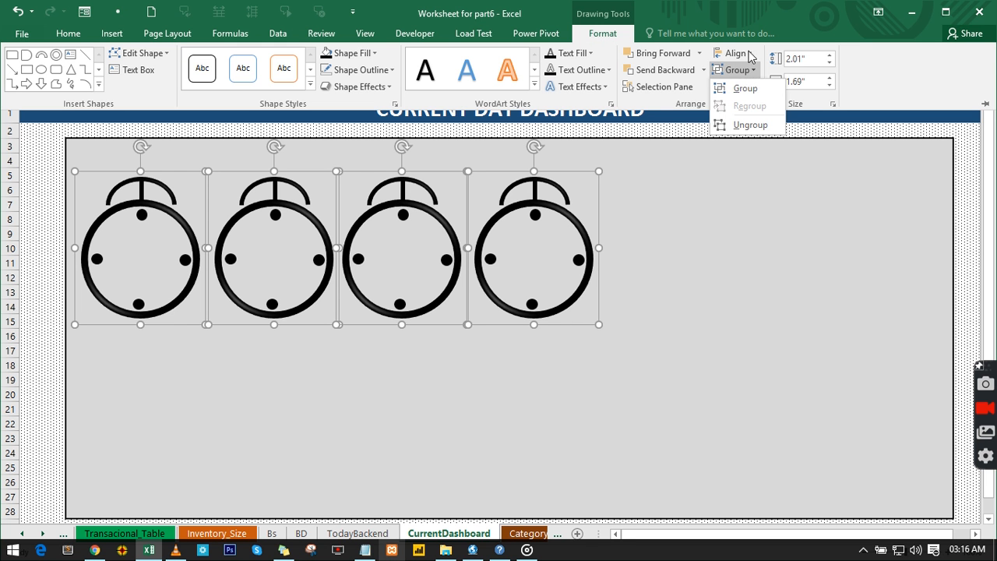
pyautogui.click(751, 53)
pyautogui.click(750, 53)
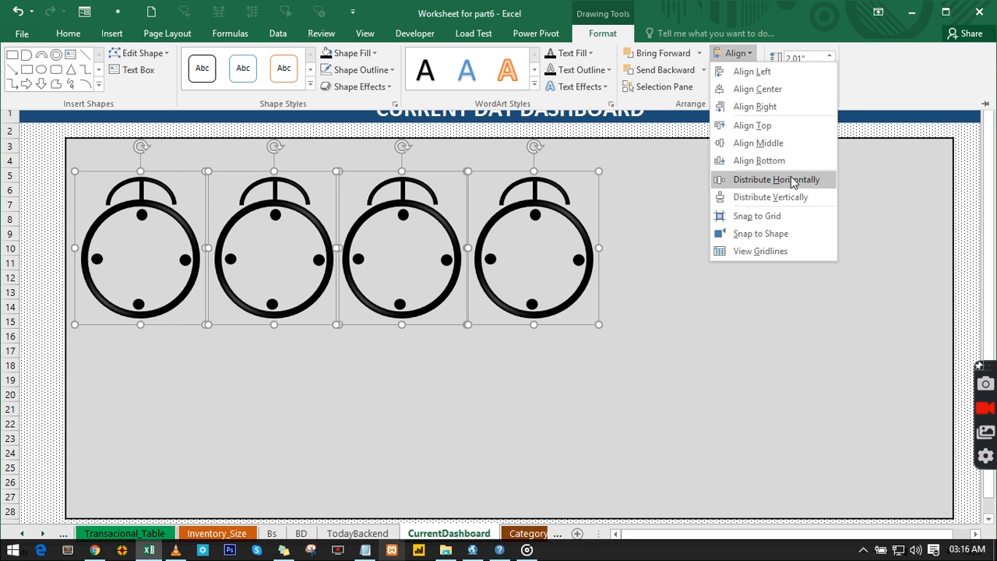
pyautogui.click(791, 178)
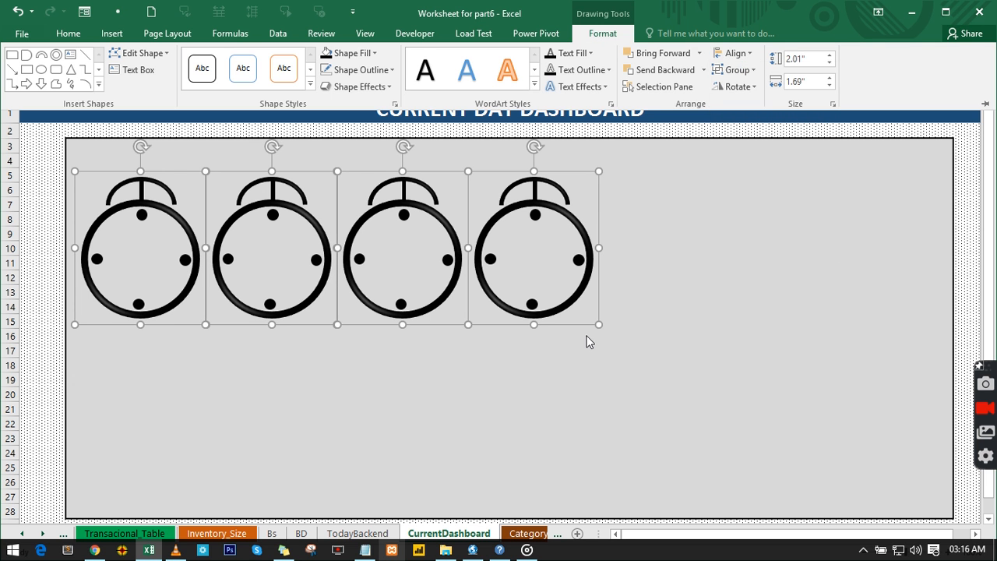
# Fine-tune the size of the four selected stopwatches together by a tiny amount and deselect them.
pyautogui.hotkey('ctrl', 'F1')
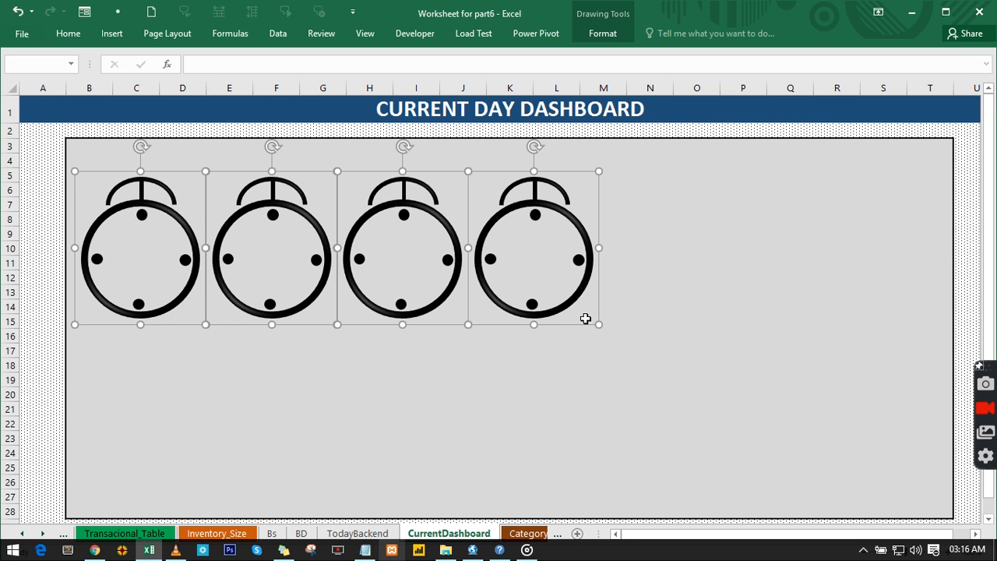
pyautogui.moveTo(598, 324); pyautogui.dragTo(580, 318)
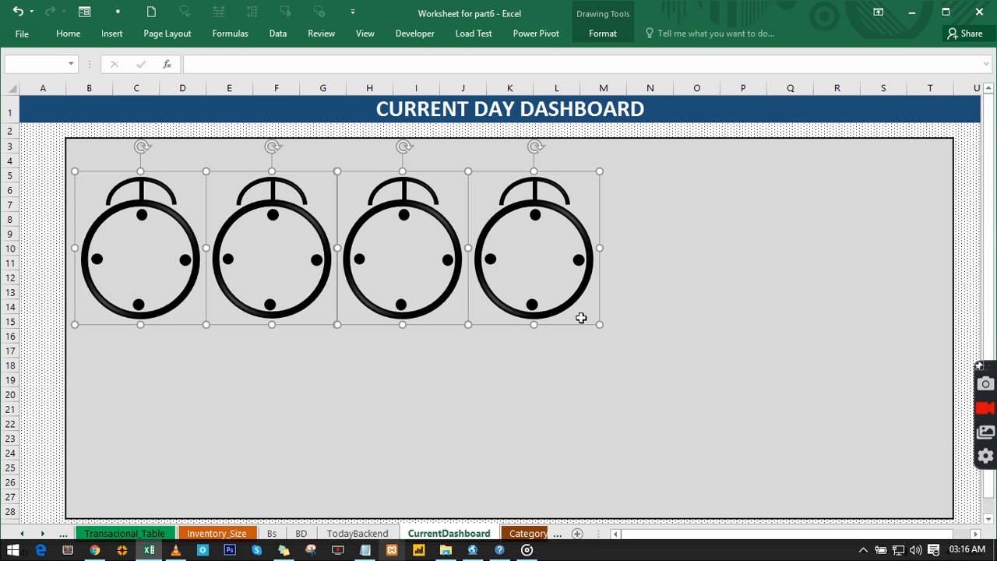
pyautogui.click(213, 395)
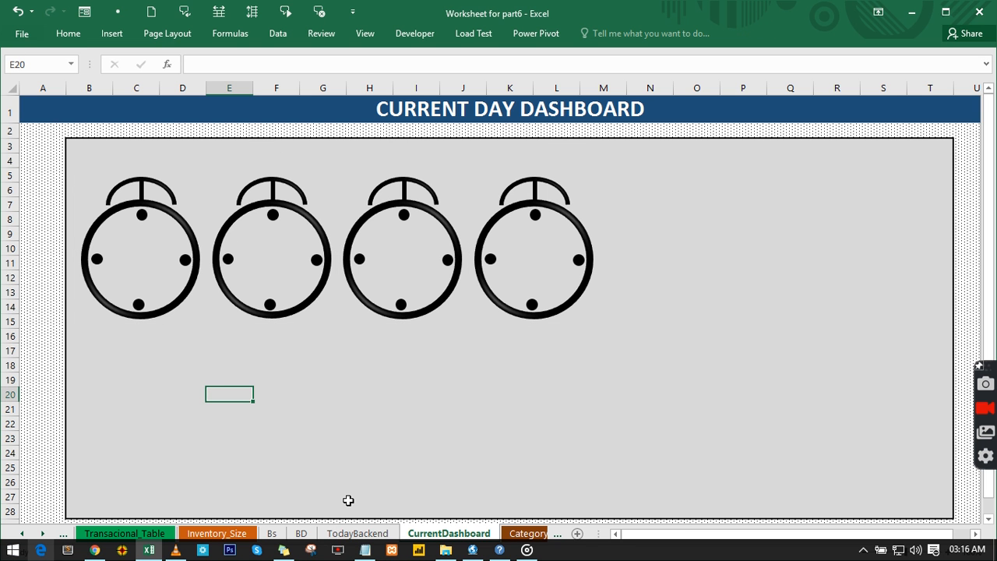
# Review the BD and TodayBackend sheets and inspect the IsToday column's formula in the Transacional_Table sheet.
pyautogui.click(301, 534)
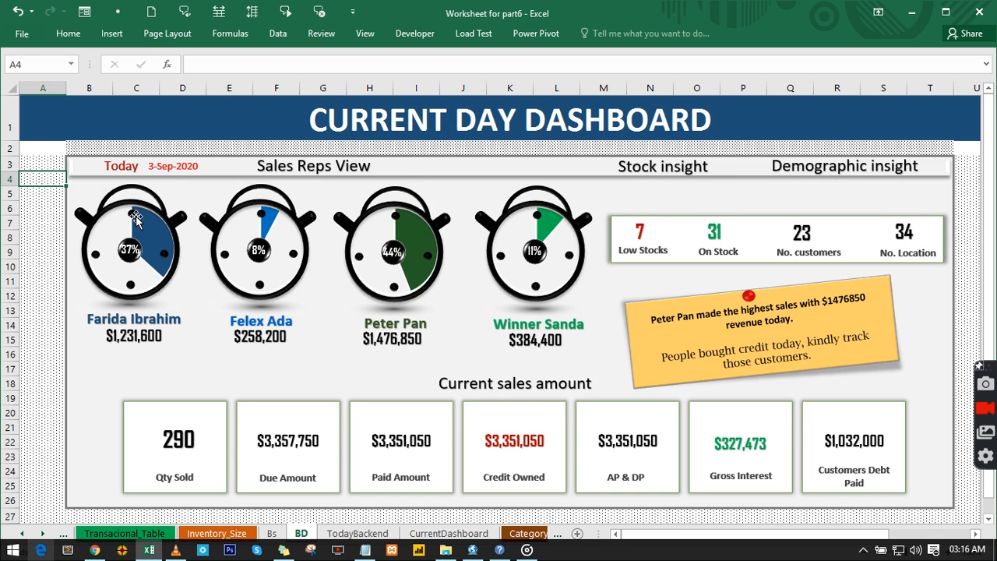
pyautogui.click(372, 534)
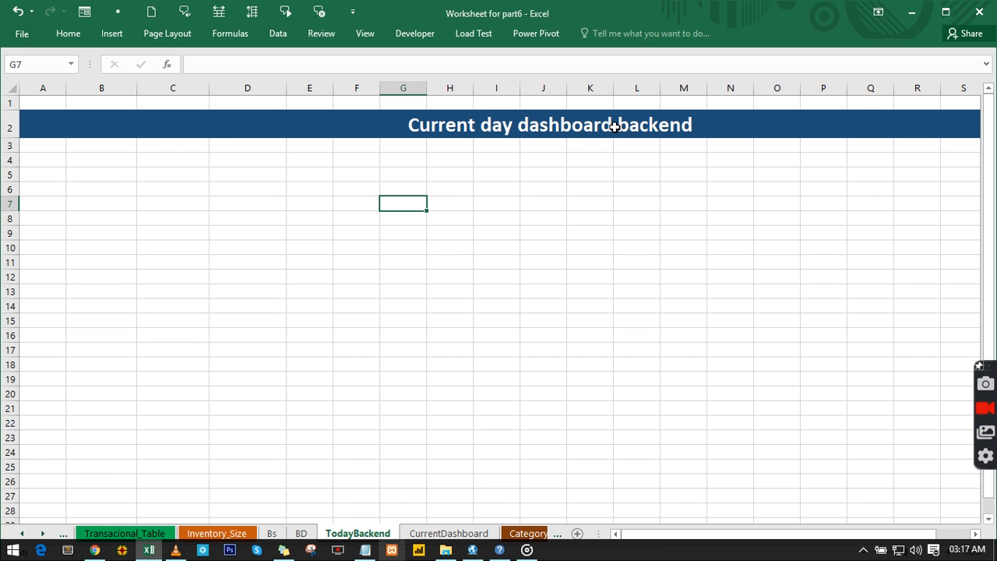
pyautogui.click(127, 532)
pyautogui.click(94, 246)
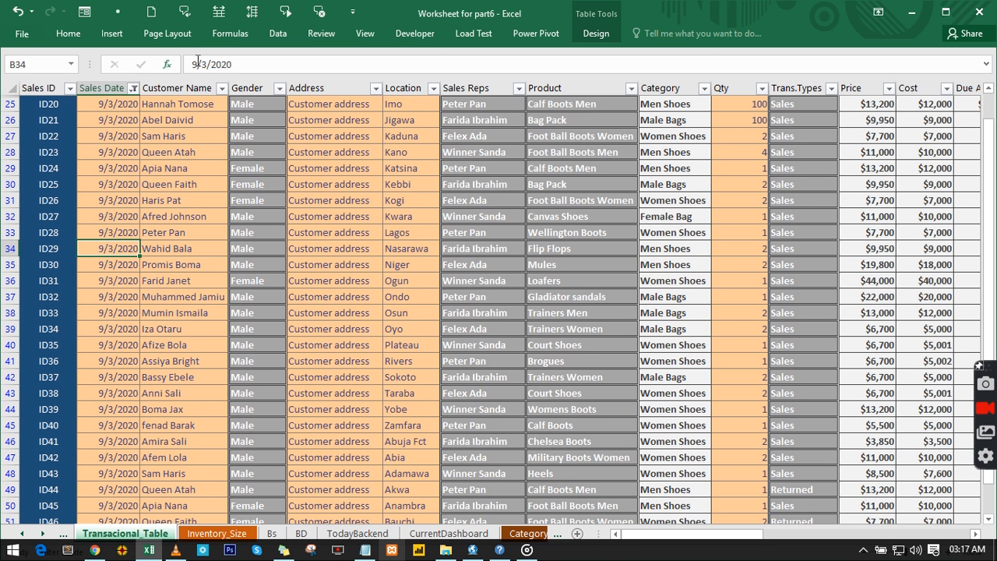
pyautogui.scroll(2, 614, 374)
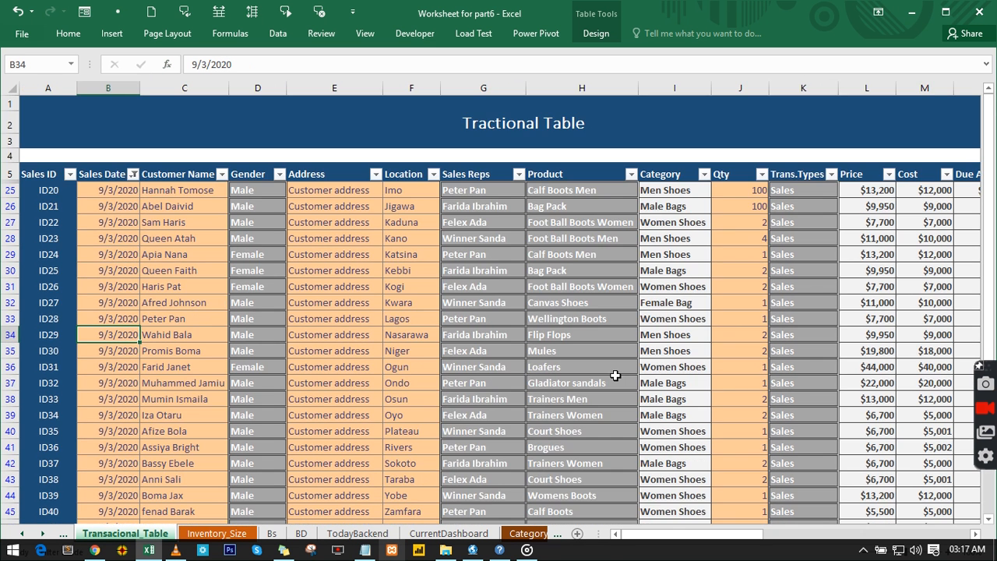
pyautogui.moveTo(646, 534); pyautogui.dragTo(726, 545)
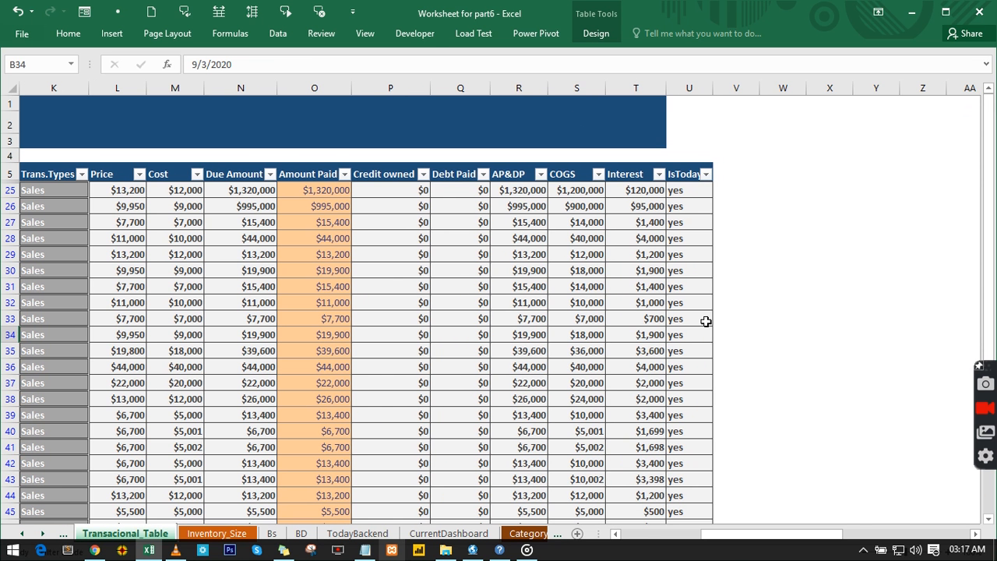
pyautogui.click(684, 192)
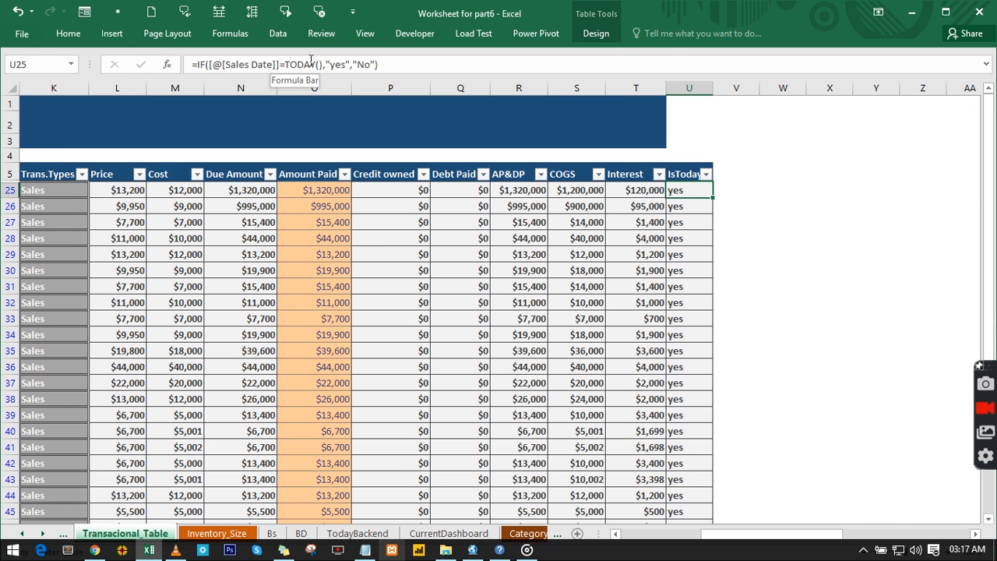
# Add a table column with the header "current day" in V5, directly after the IsToday column.
pyautogui.click(723, 175)
pyautogui.write('c')
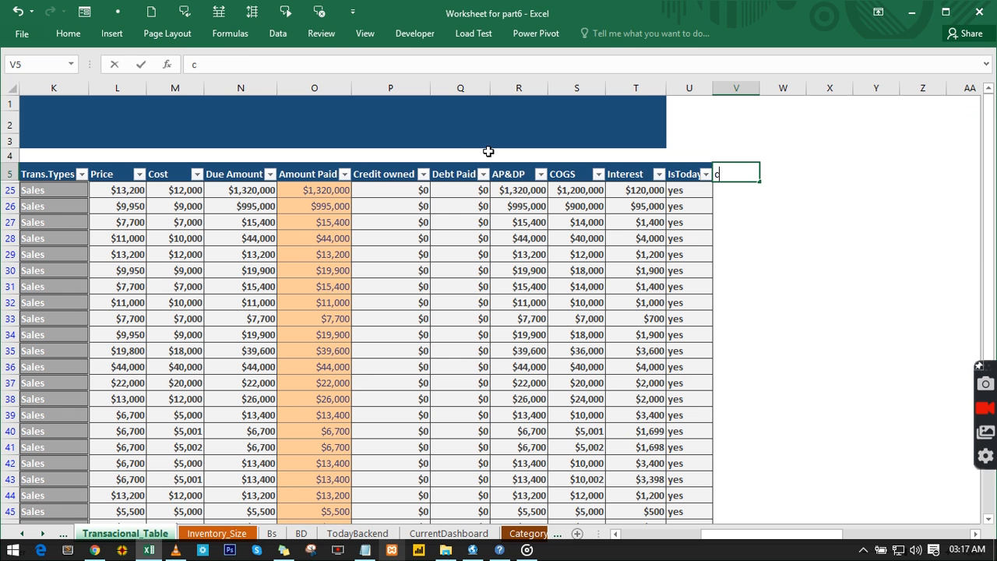
pyautogui.write('urren')
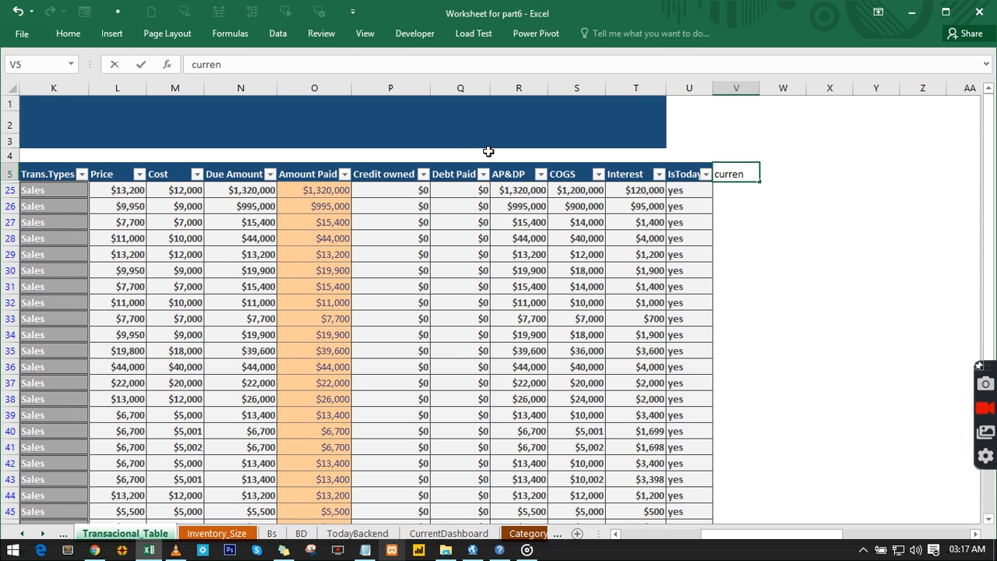
pyautogui.write('t day')
pyautogui.press('Return')
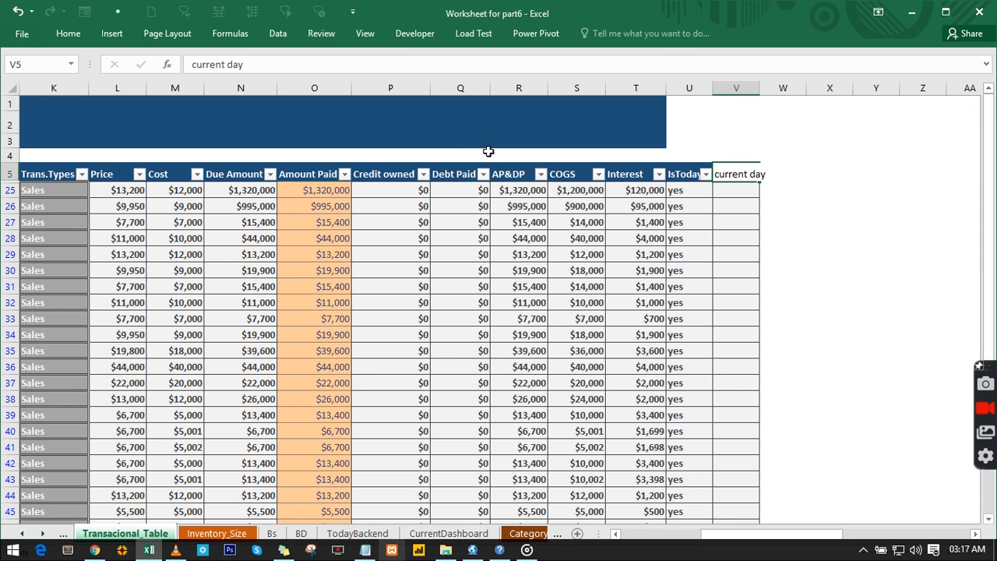
pyautogui.press('Return')
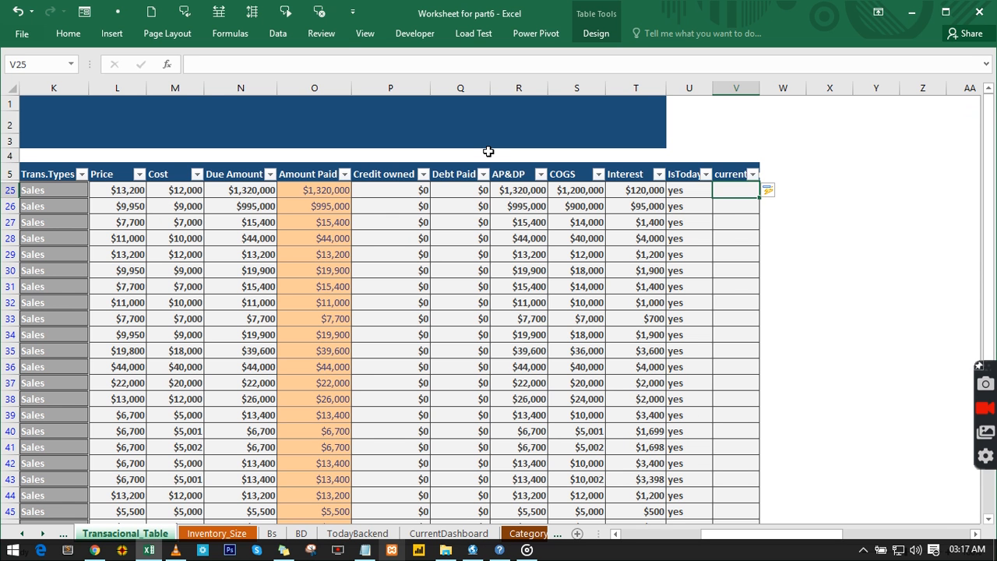
# Begin an IF formula in V25 that tests whether the row's Sales Date equals TODAY().
pyautogui.write('=IF(')
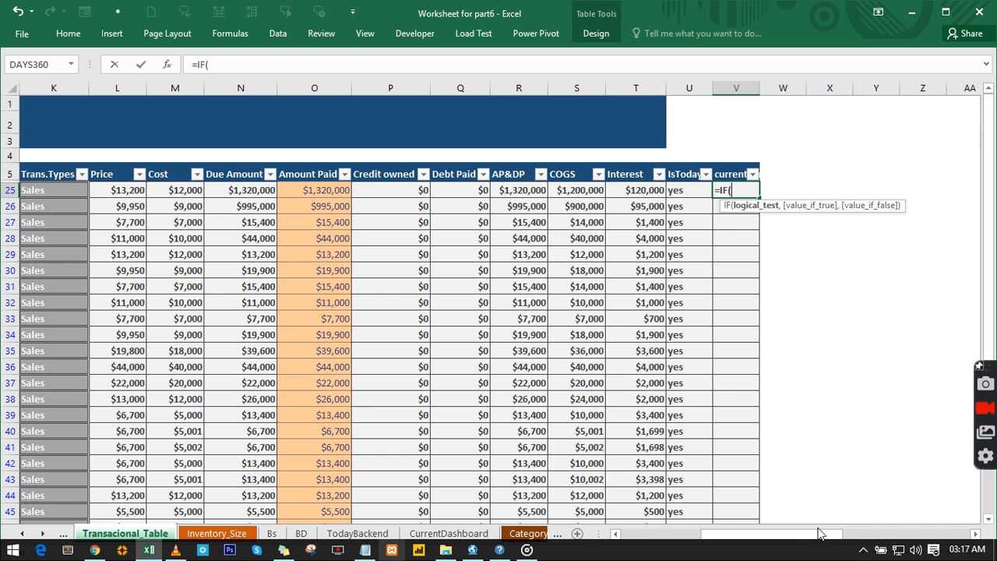
pyautogui.moveTo(816, 535); pyautogui.dragTo(678, 537)
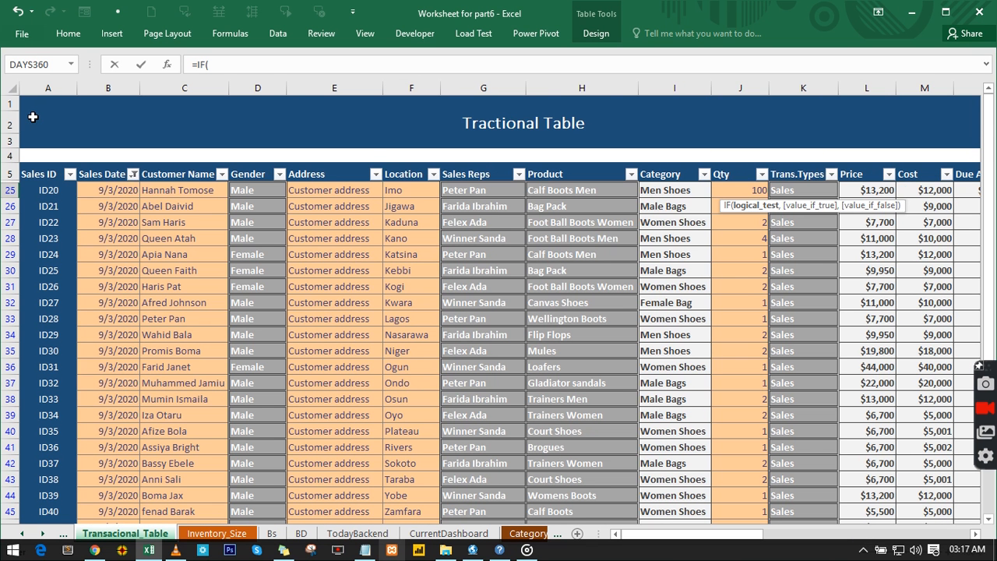
pyautogui.click(92, 193)
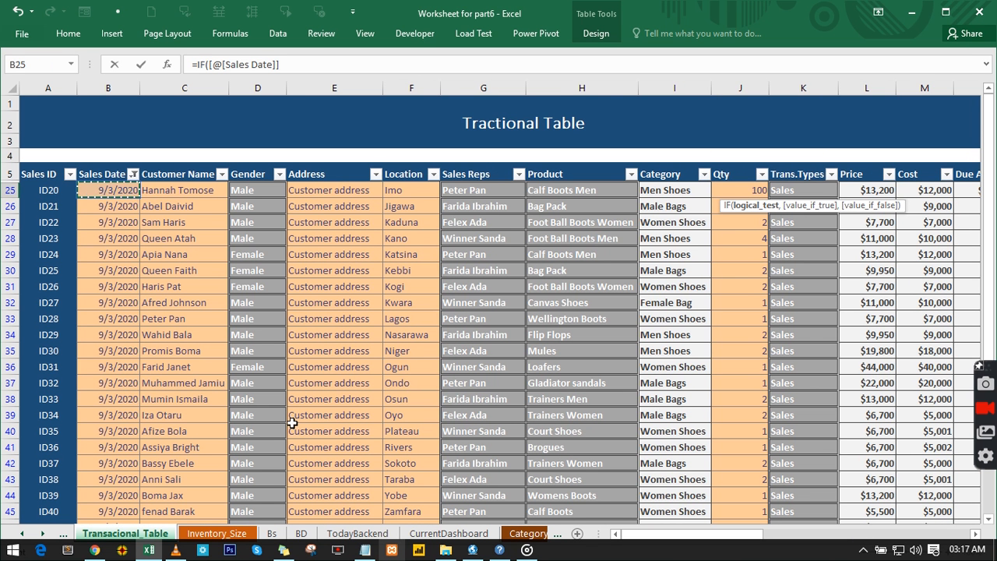
pyautogui.write('=')
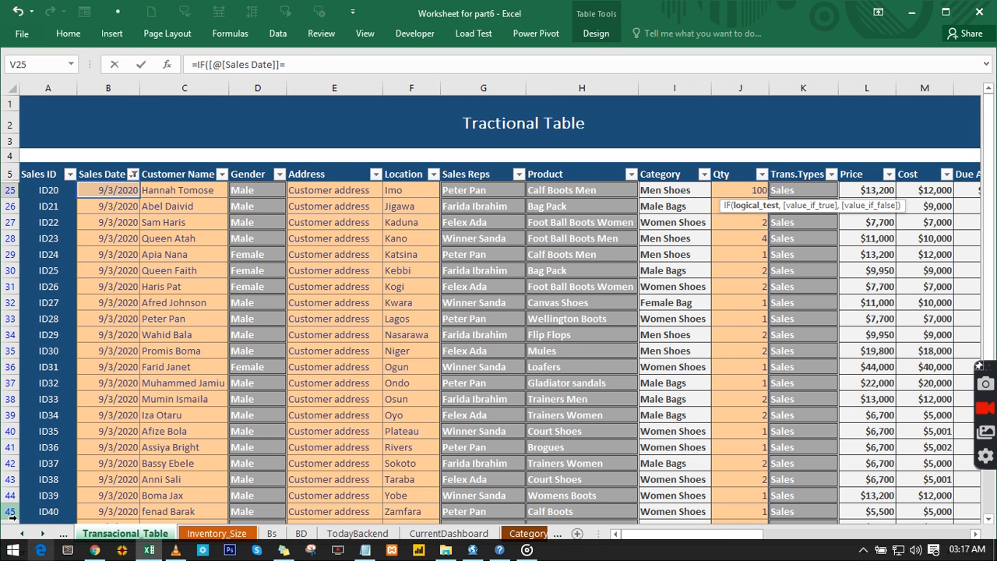
pyautogui.write('toda')
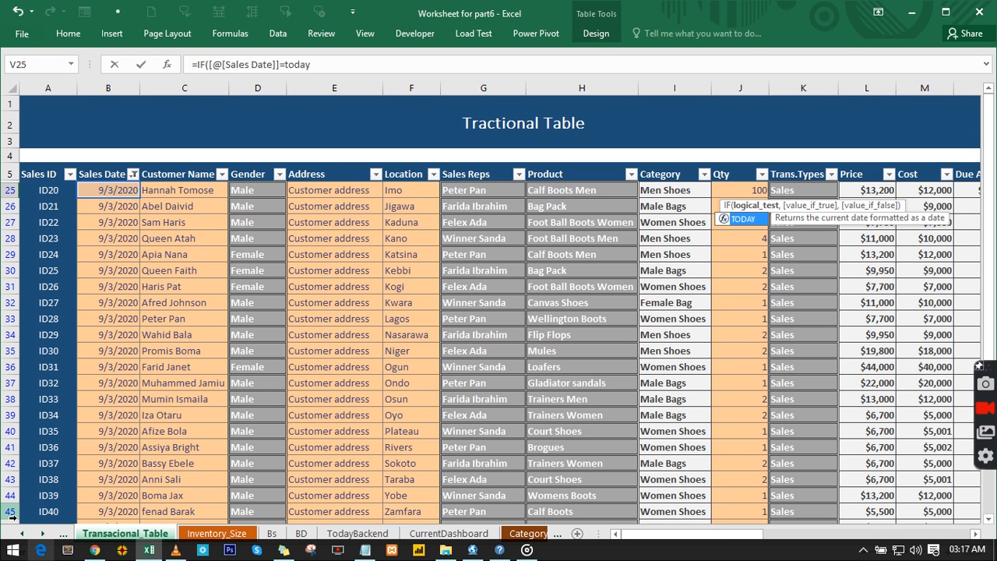
pyautogui.write('y')
pyautogui.press('Tab')
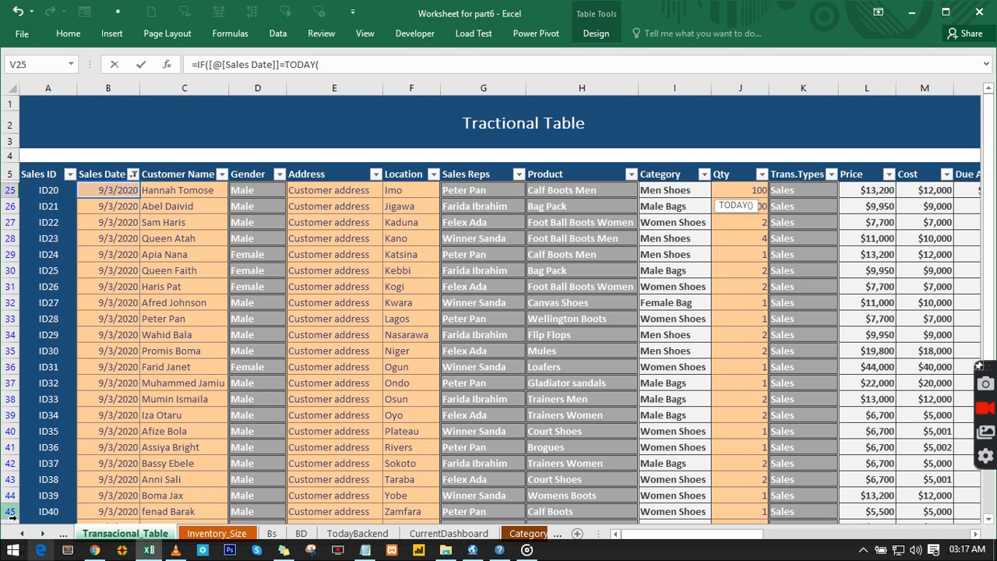
pyautogui.press('Return')
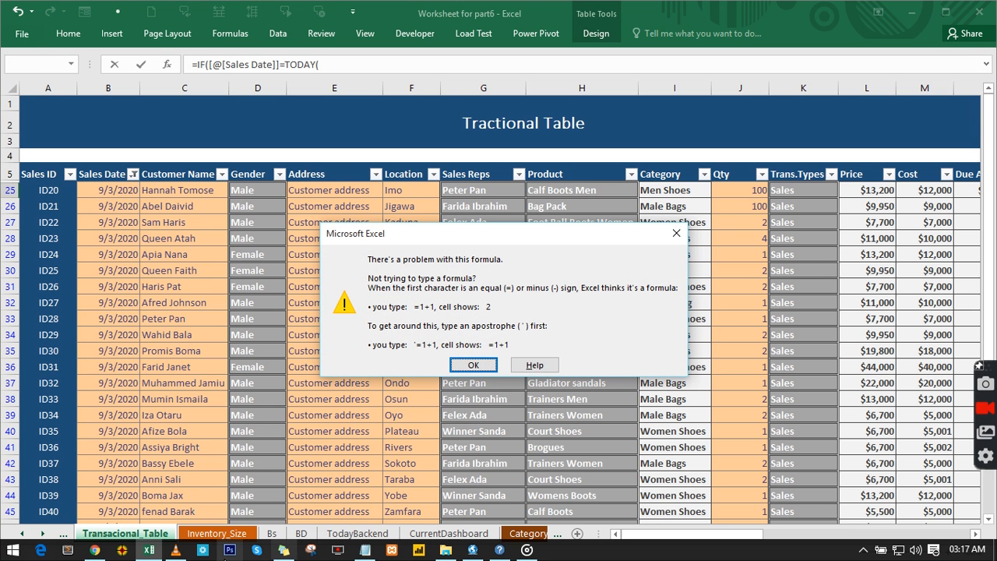
pyautogui.click(458, 367)
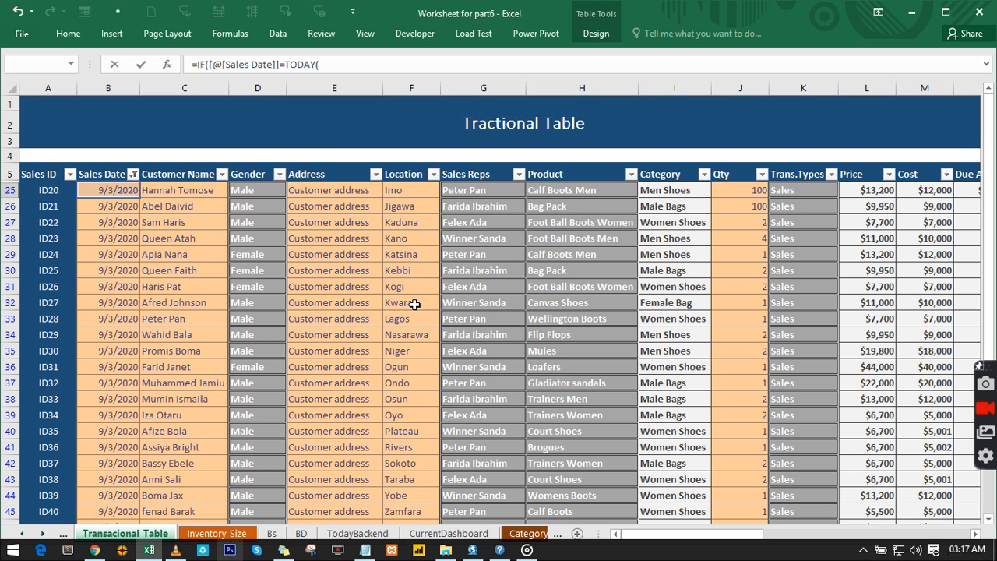
# Complete the current day formula as =IF([@[Sales Date]]=TODAY(),"yes","no") and enter it for the column.
pyautogui.rightClick(329, 67)
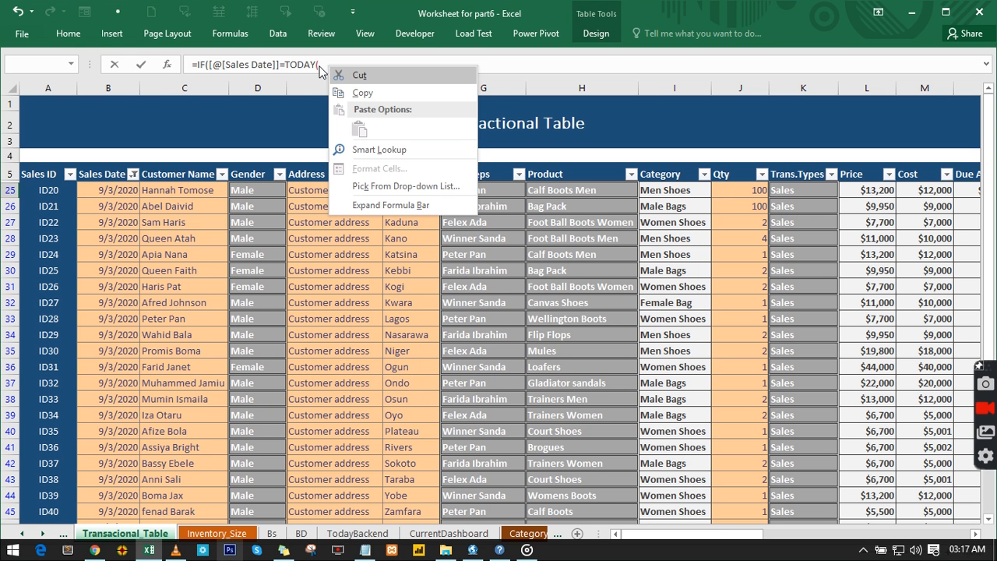
pyautogui.click(319, 67)
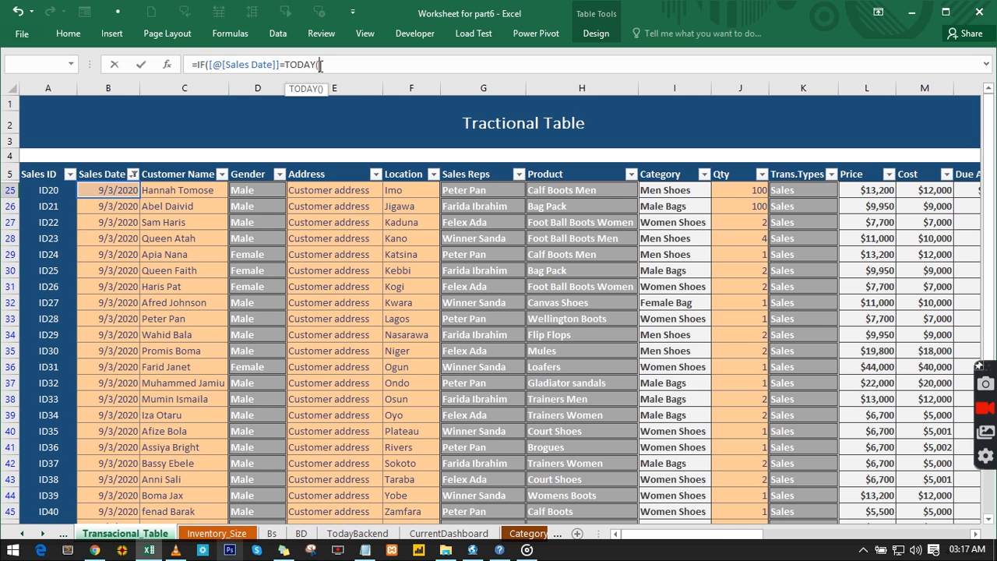
pyautogui.write(')')
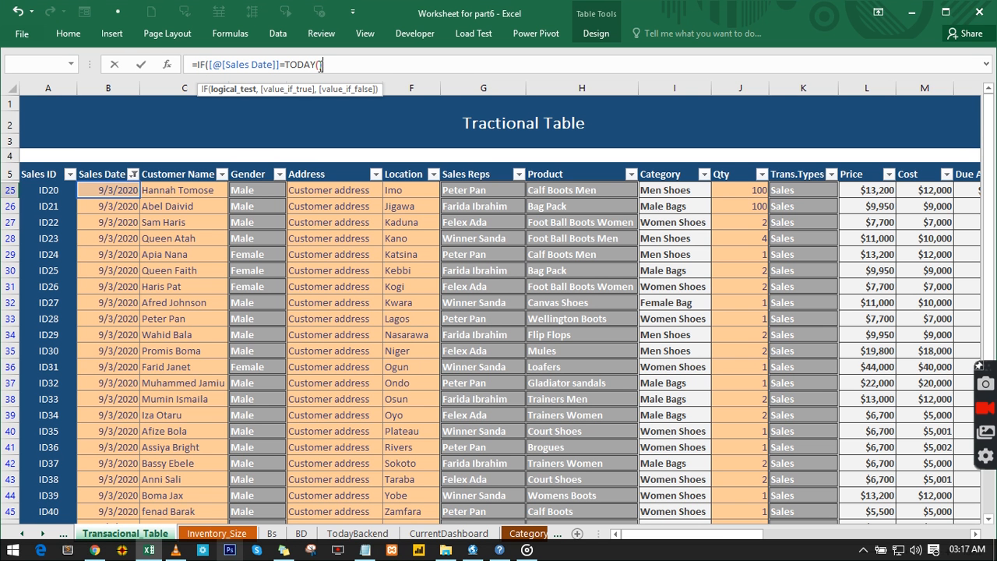
pyautogui.write(',')
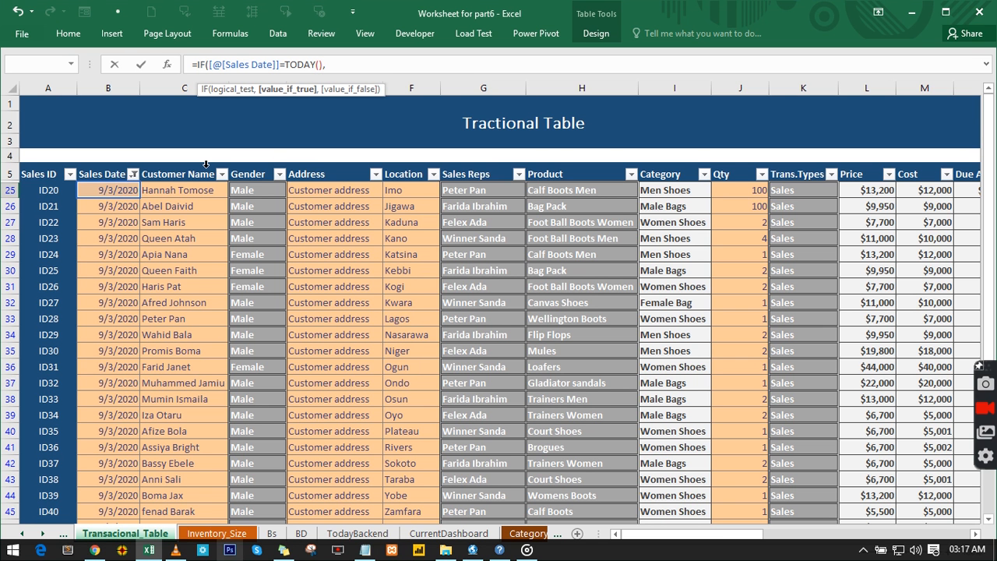
pyautogui.write('"yes",')
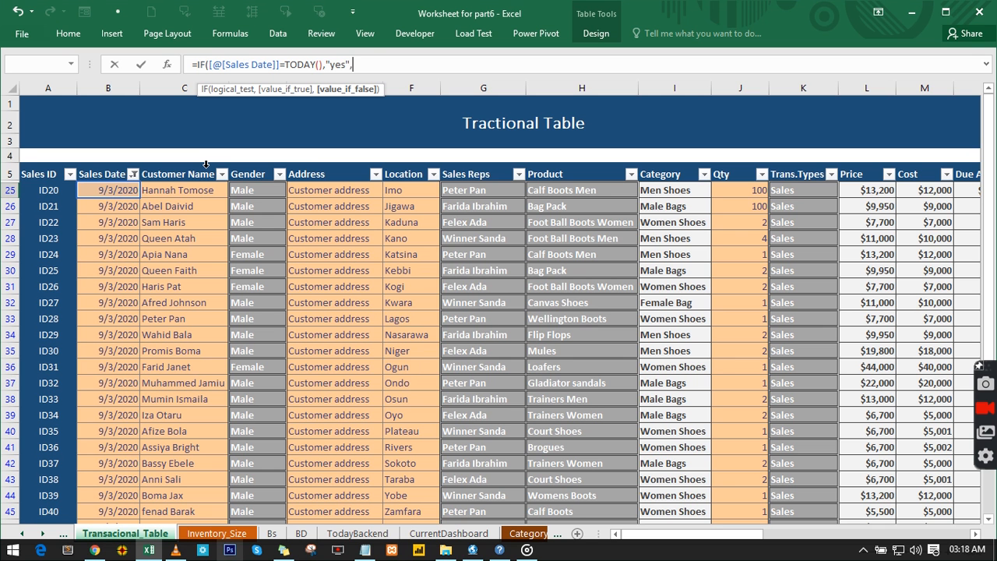
pyautogui.write('"no")')
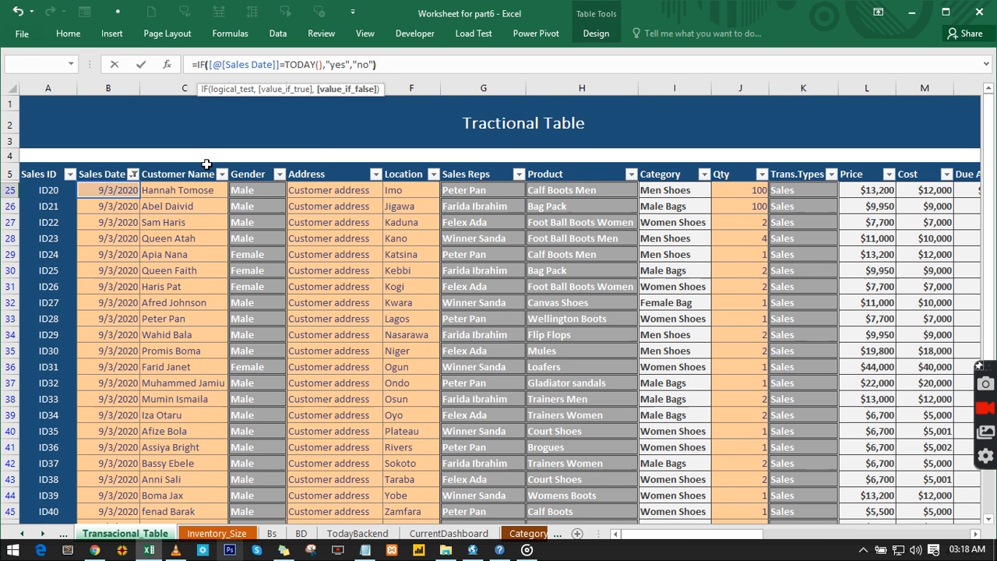
pyautogui.hotkey('ctrl', 'Return')
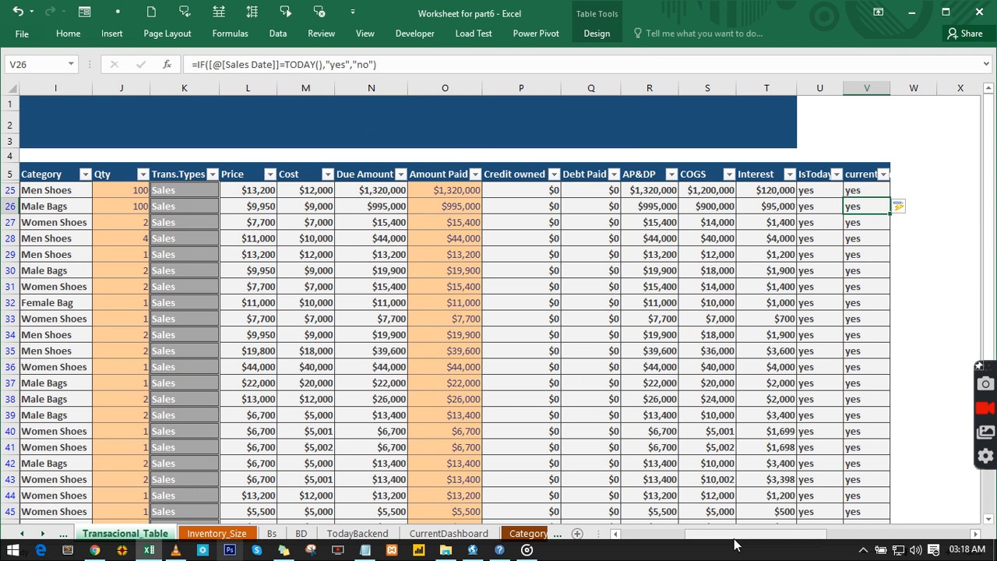
# Clear the filter from the Sales Date column of the transaction table.
pyautogui.moveTo(705, 534); pyautogui.dragTo(675, 538)
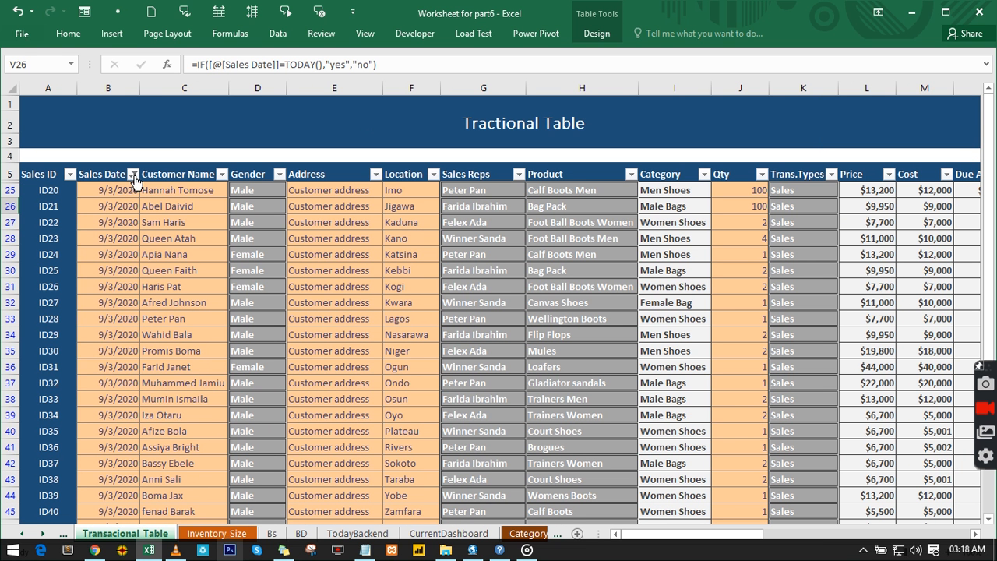
pyautogui.click(133, 174)
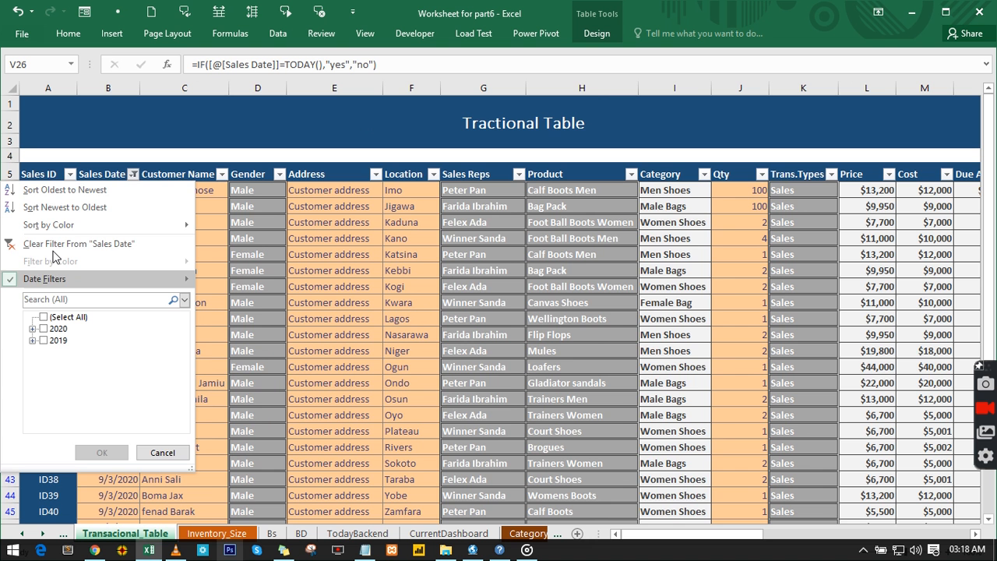
pyautogui.click(54, 244)
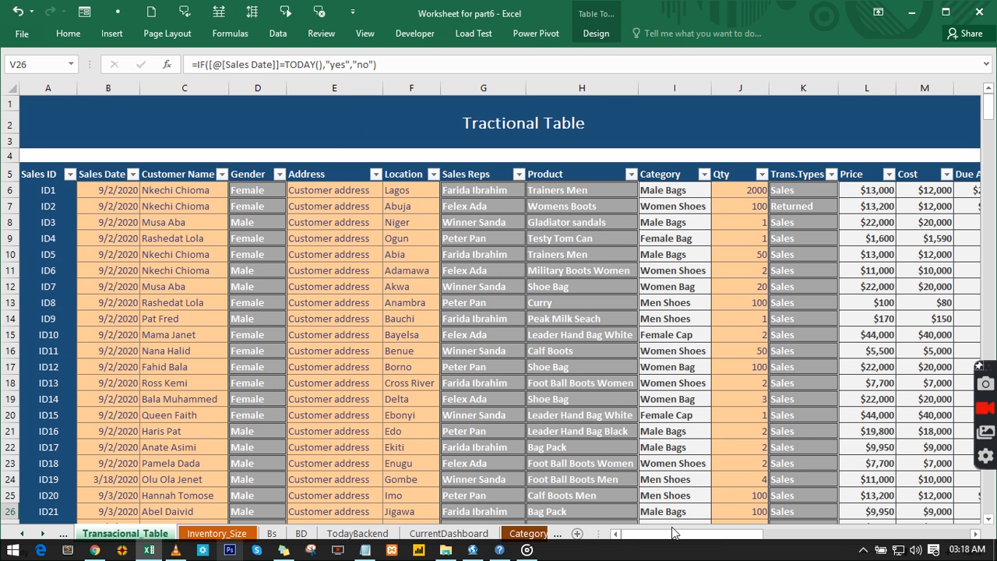
# Examine the filter choices of the current day column without applying a filter.
pyautogui.moveTo(675, 538); pyautogui.dragTo(768, 537)
pyautogui.click(628, 176)
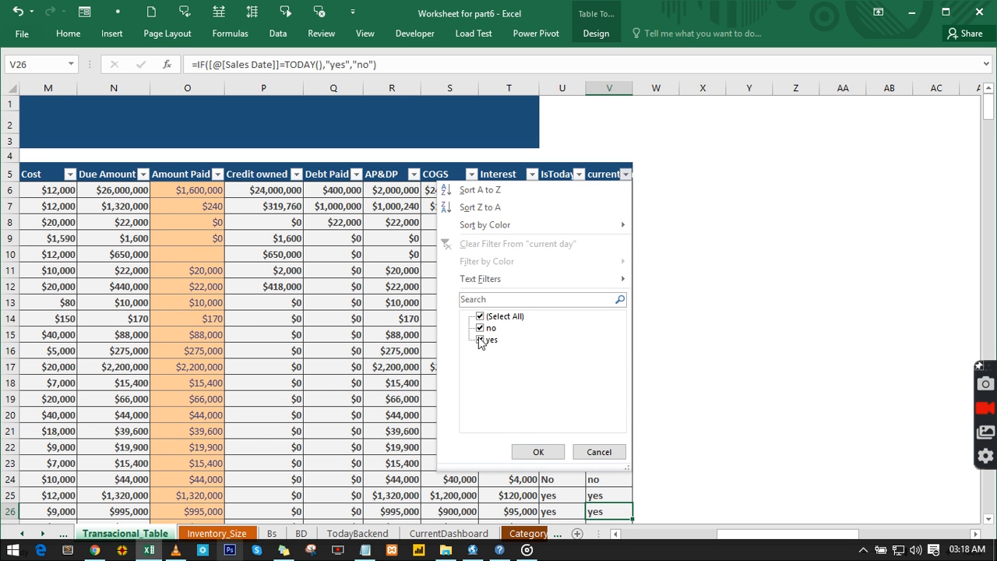
pyautogui.click(599, 177)
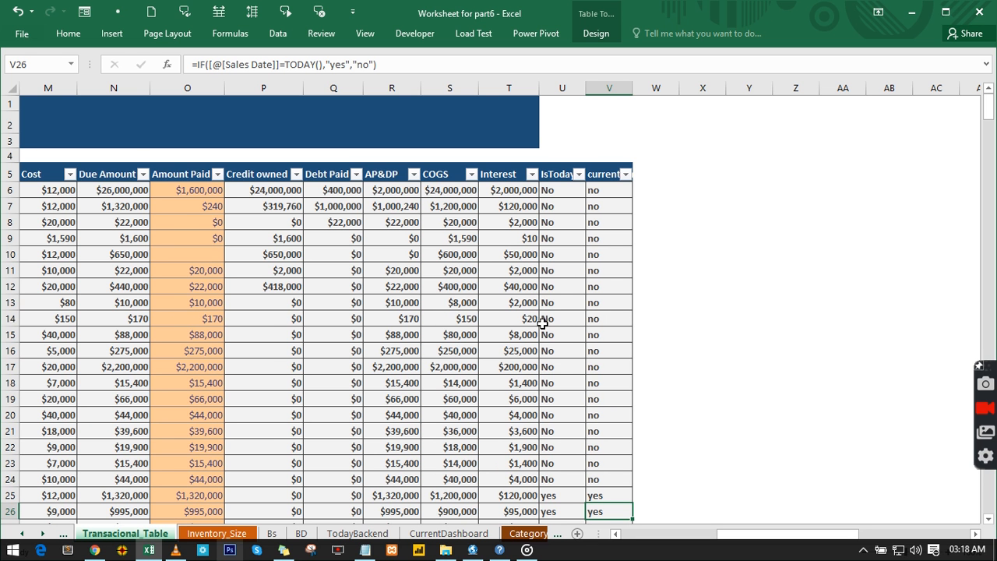
# Delete the whole current day column V from the sheet.
pyautogui.click(622, 82)
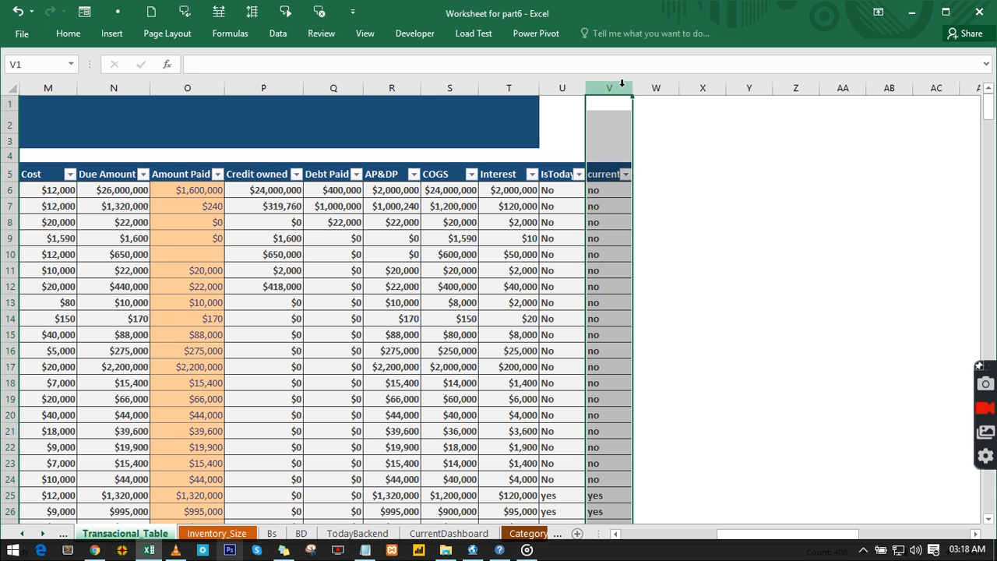
pyautogui.rightClick(623, 86)
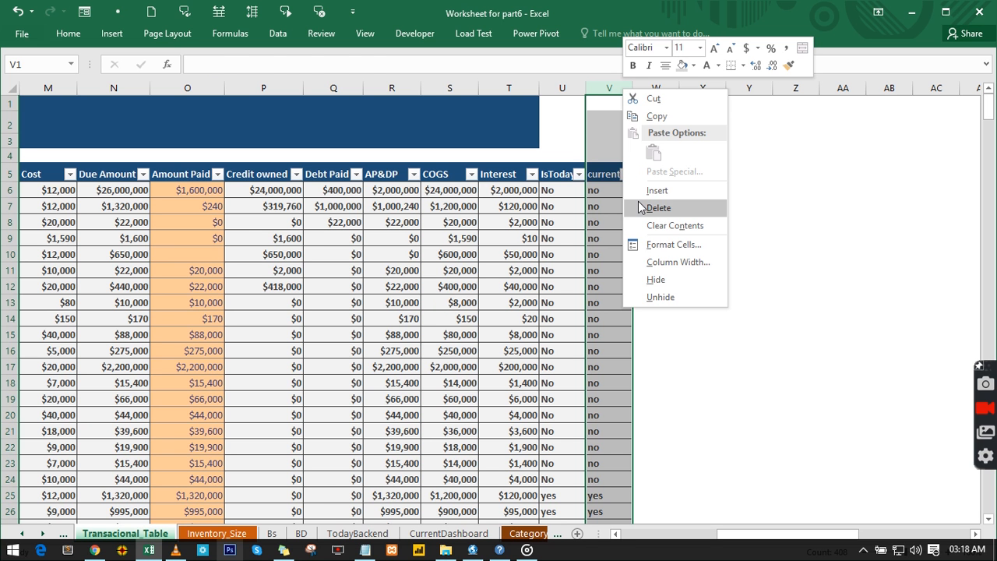
pyautogui.click(639, 207)
# Check the existing formula in the first data cell of the IsToday column.
pyautogui.moveTo(562, 191); pyautogui.dragTo(562, 253)
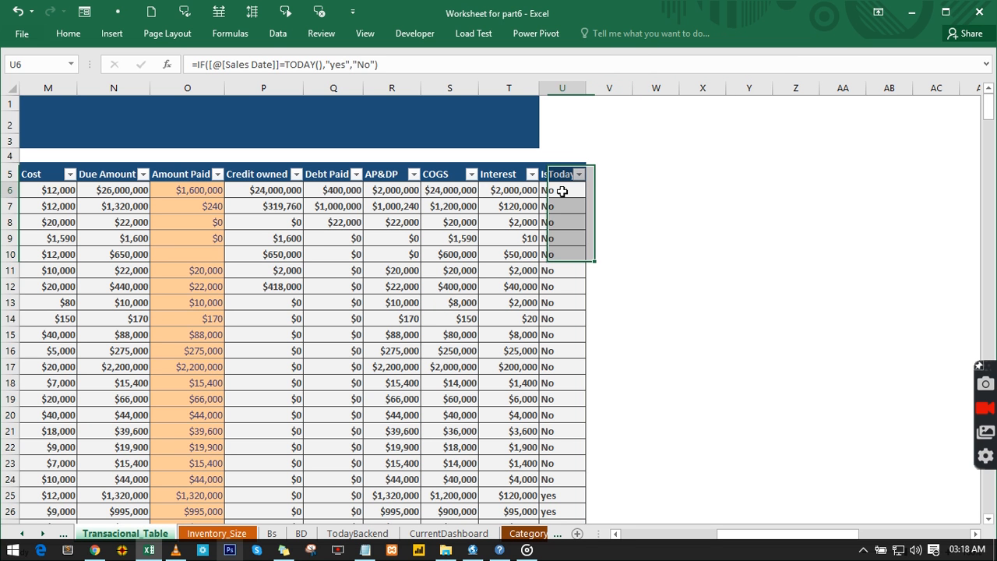
pyautogui.click(562, 191)
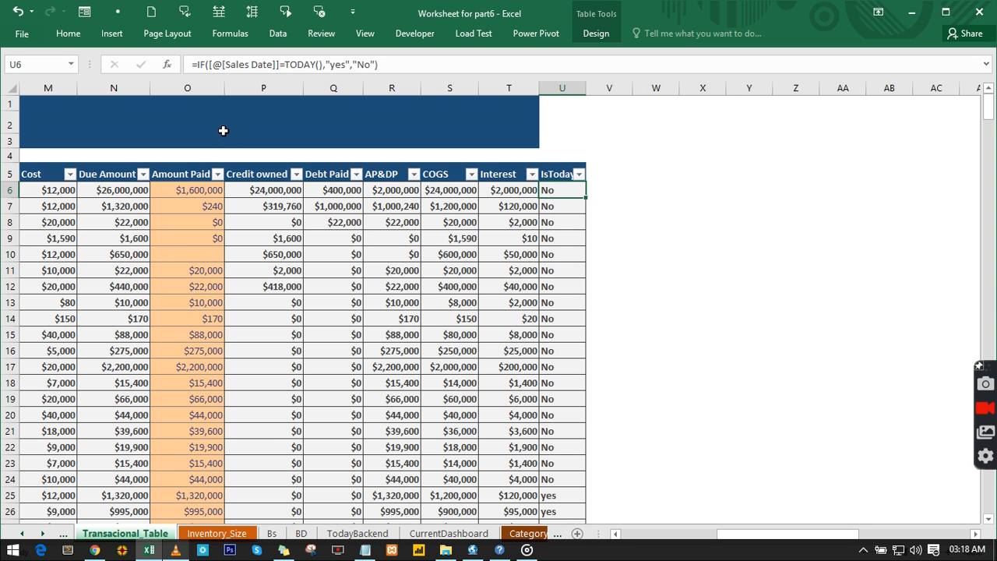
pyautogui.click(189, 241)
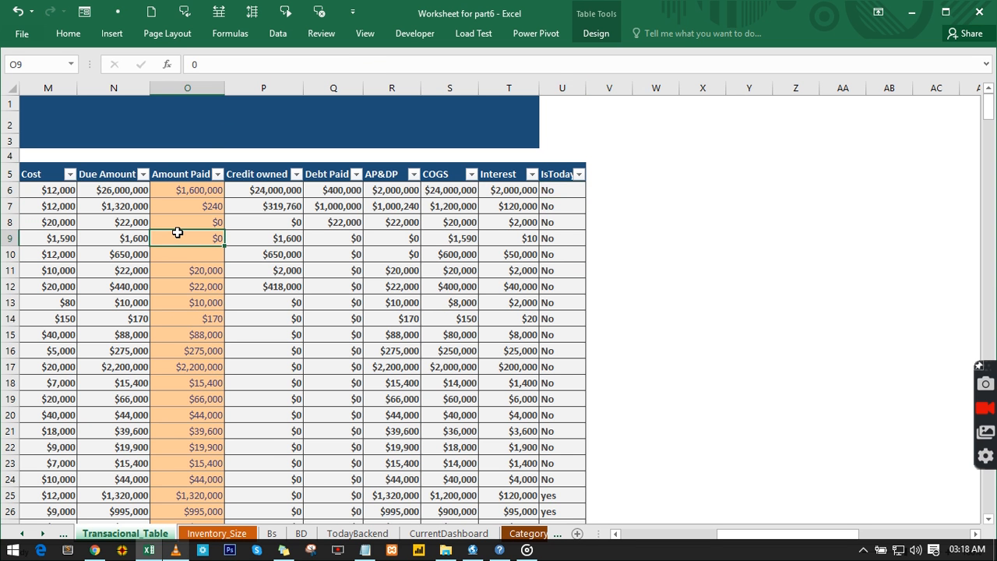
# Create a PivotTable from tb_Transactions in the existing TodayBackend worksheet, located at cell B5.
pyautogui.click(110, 35)
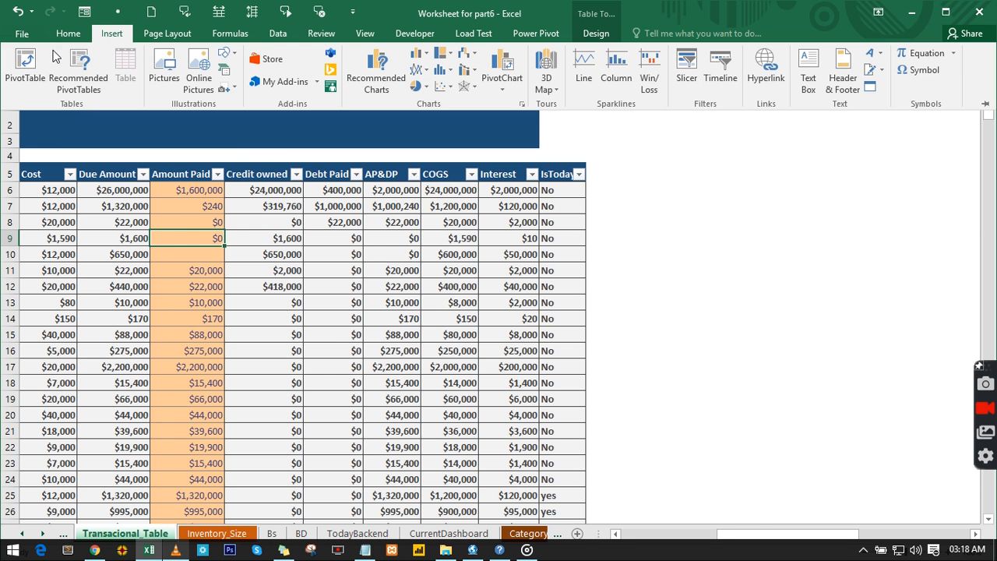
pyautogui.click(27, 66)
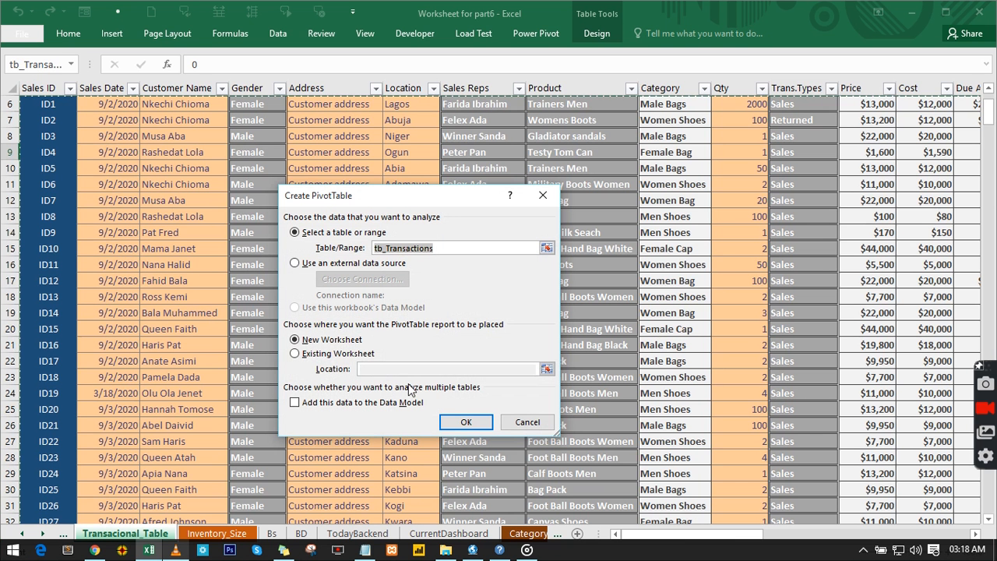
pyautogui.click(337, 356)
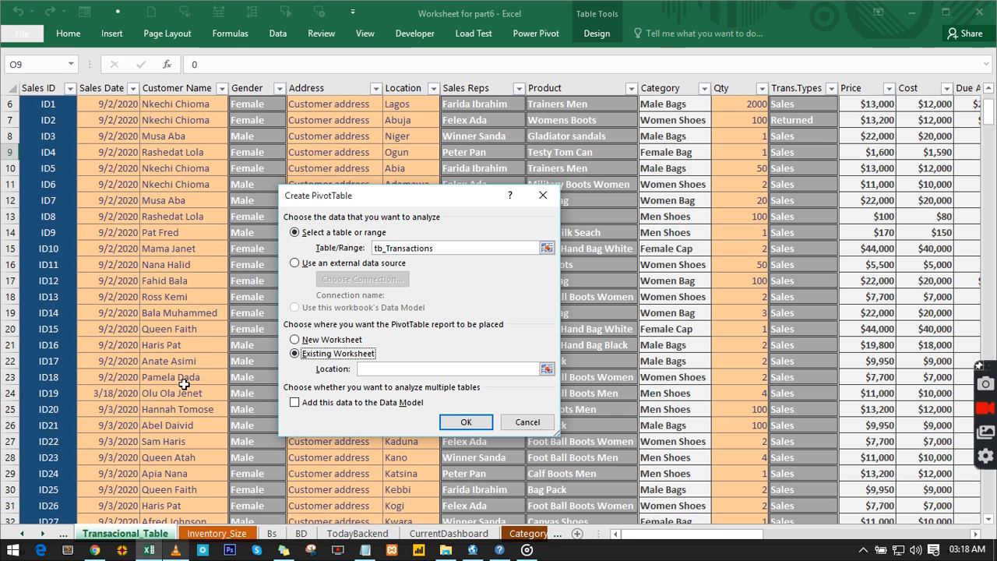
pyautogui.click(345, 534)
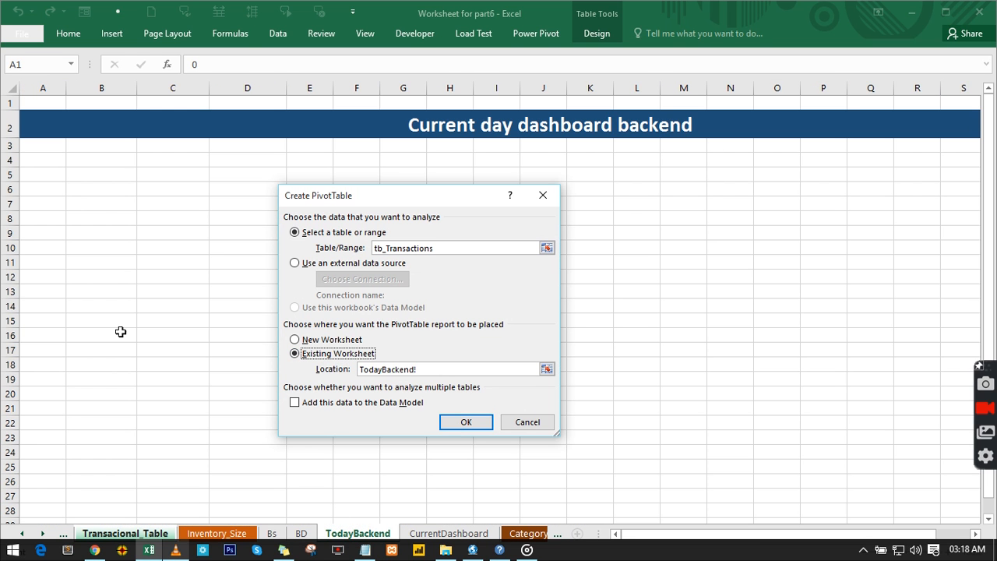
pyautogui.click(78, 175)
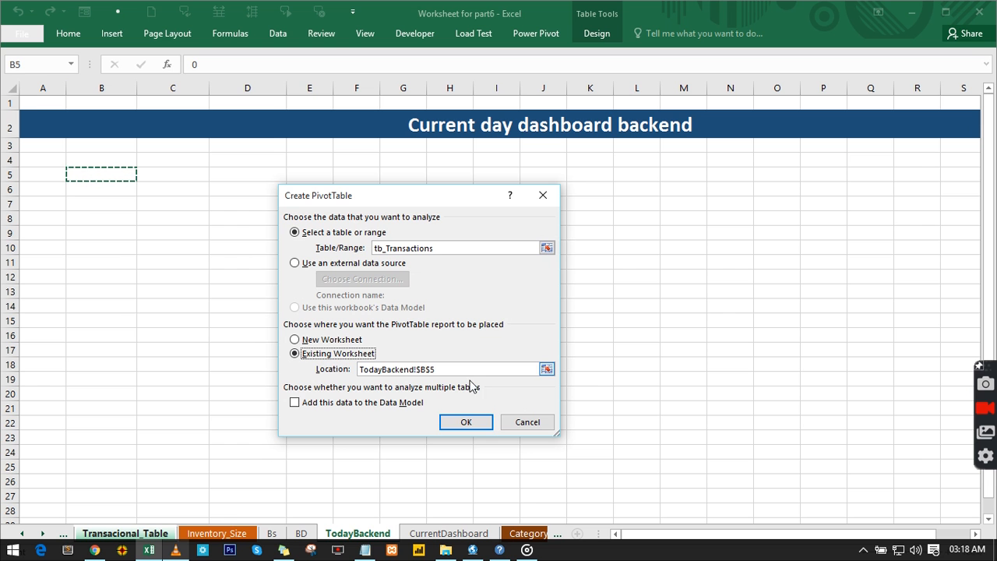
pyautogui.click(482, 424)
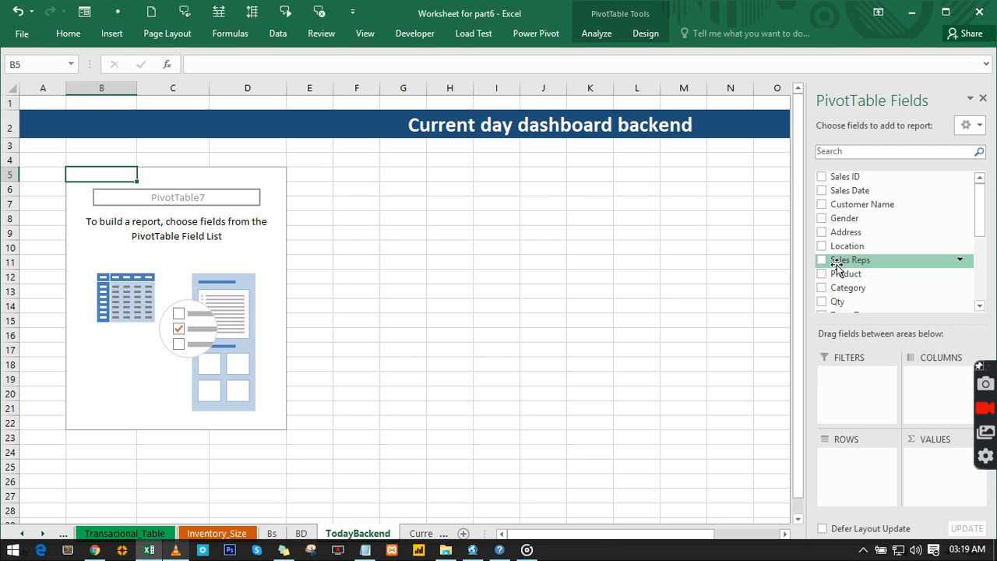
# Lay out the PivotTable with Sales Reps as rows and the AP&DP field added twice as values.
pyautogui.moveTo(841, 265); pyautogui.dragTo(848, 467)
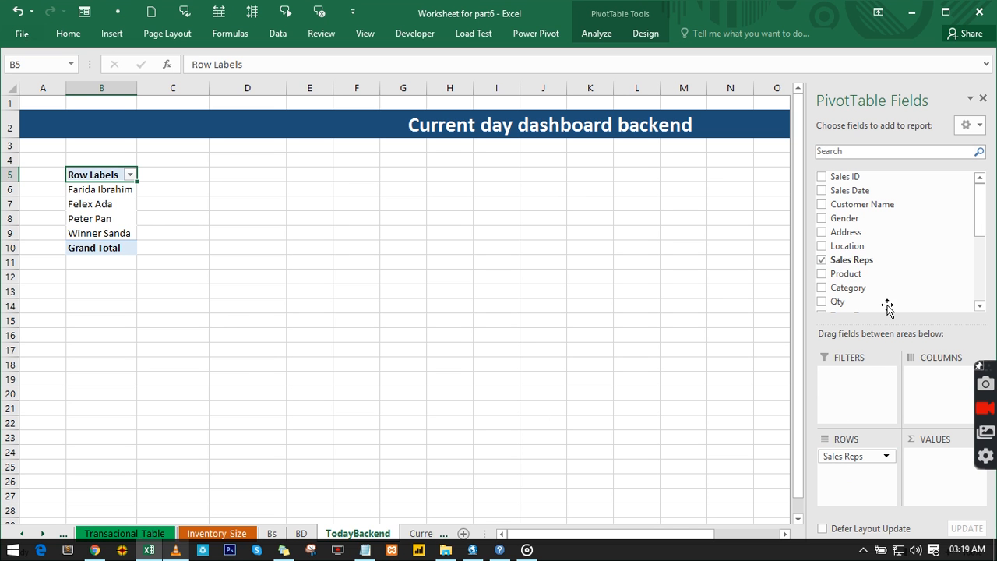
pyautogui.moveTo(980, 225); pyautogui.dragTo(982, 281)
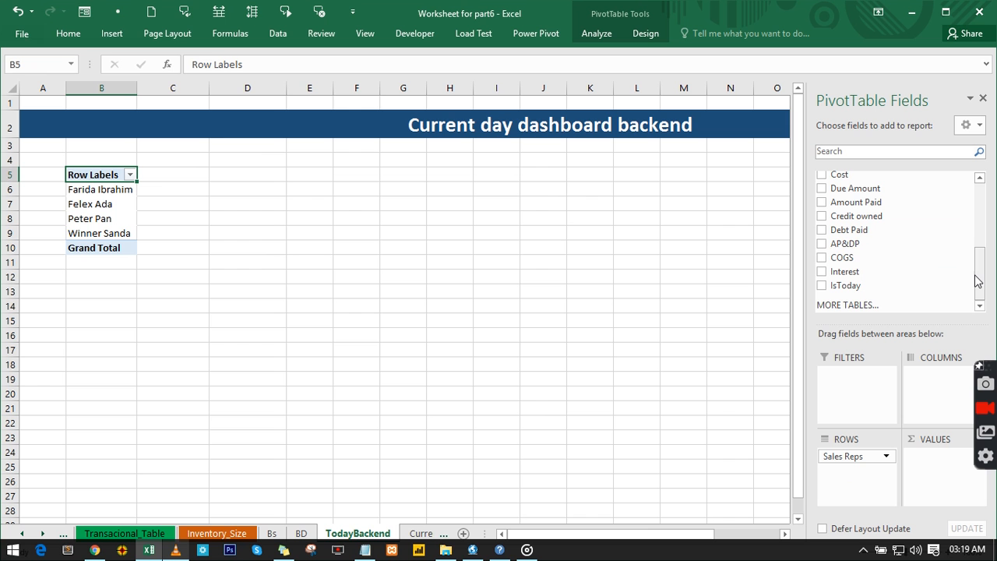
pyautogui.moveTo(844, 248); pyautogui.dragTo(932, 460)
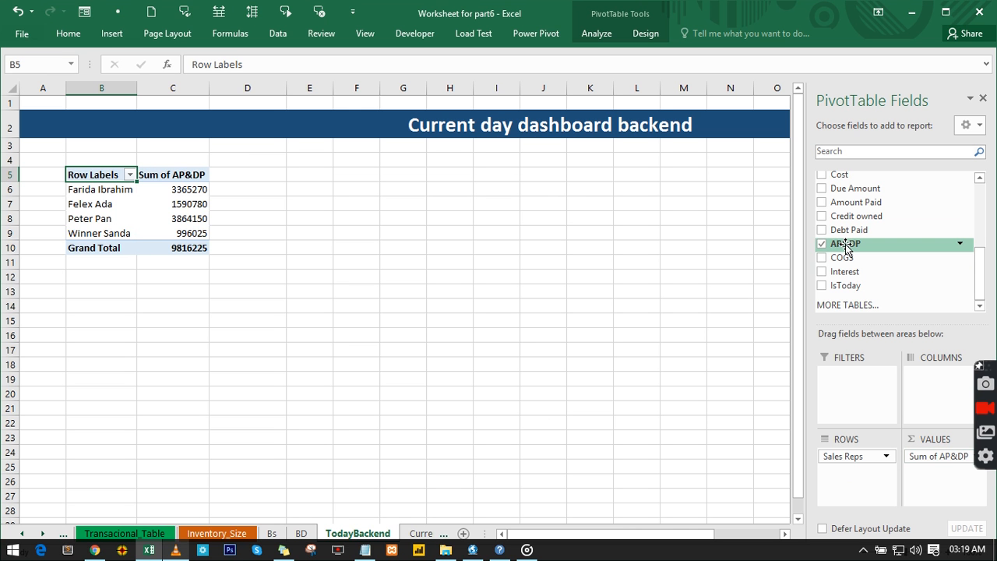
pyautogui.moveTo(846, 243); pyautogui.dragTo(933, 475)
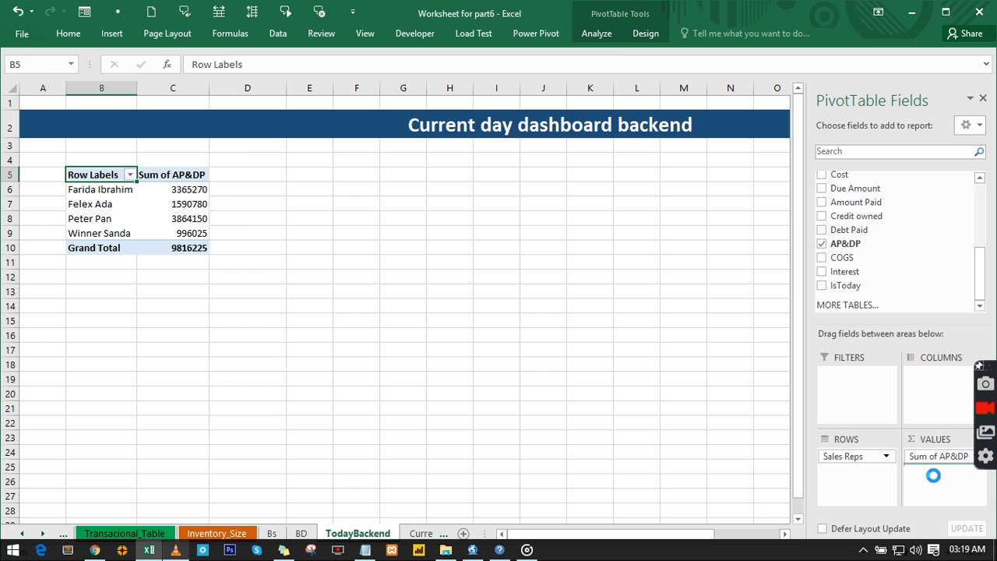
# Turn off the PivotTable's grand totals for both rows and columns.
pyautogui.click(630, 35)
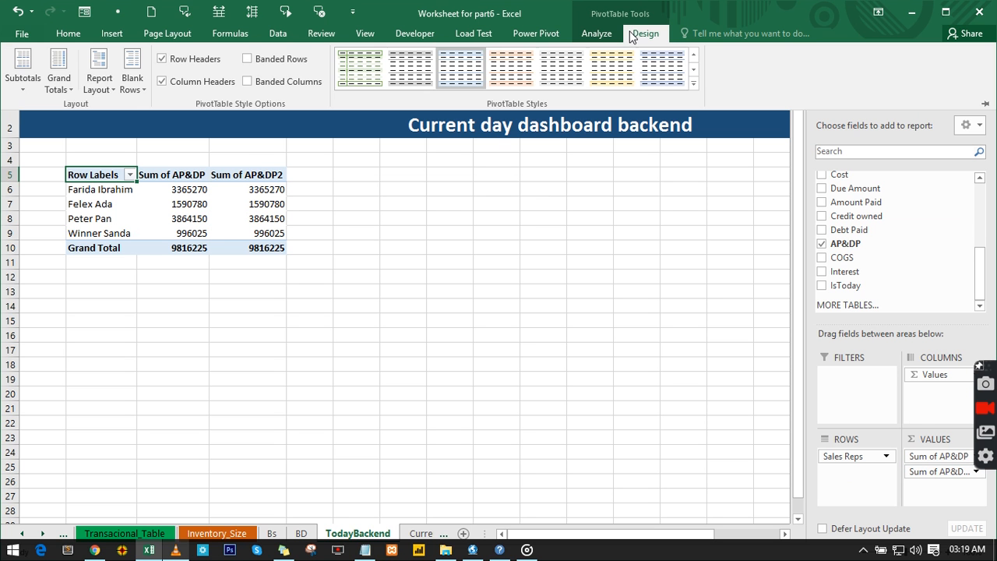
pyautogui.click(59, 90)
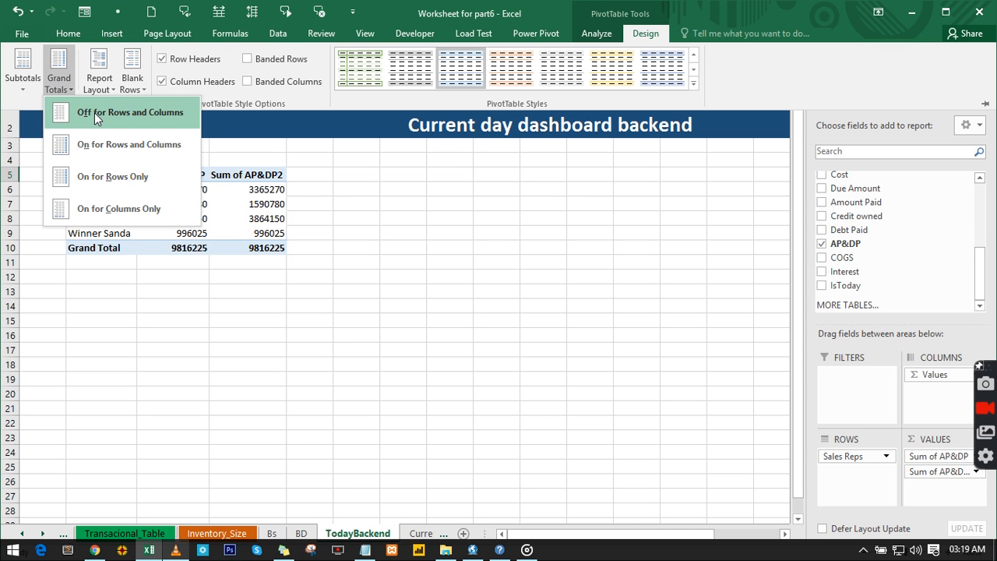
pyautogui.click(94, 112)
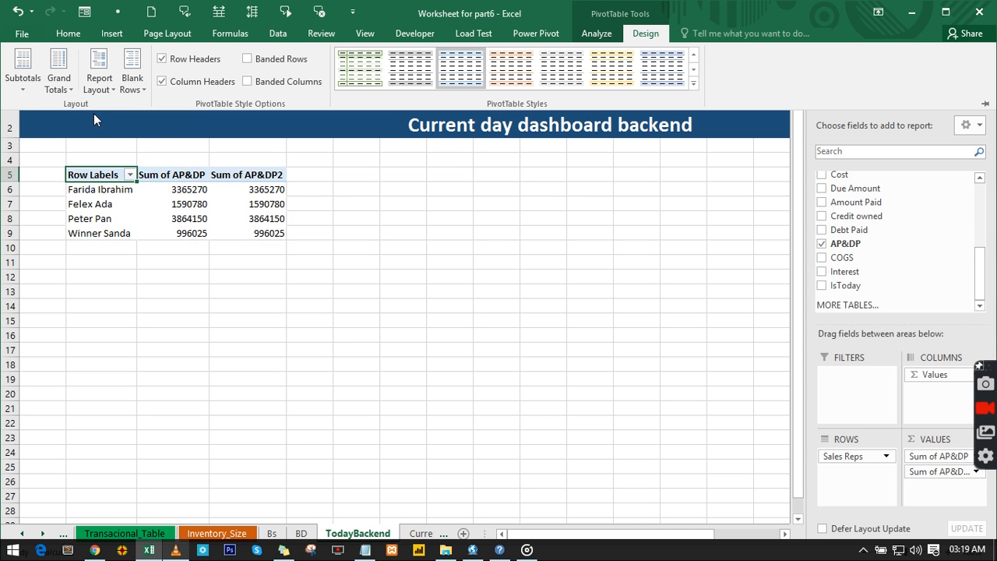
# Set the Sales Reps field of the PivotTable to show items with no data.
pyautogui.click(88, 194)
pyautogui.click(92, 192)
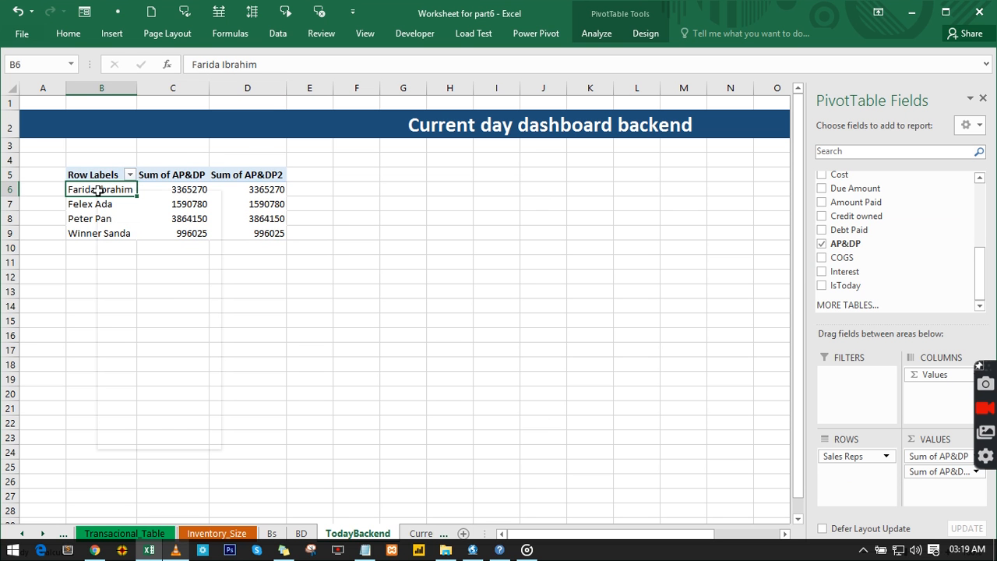
pyautogui.rightClick(97, 190)
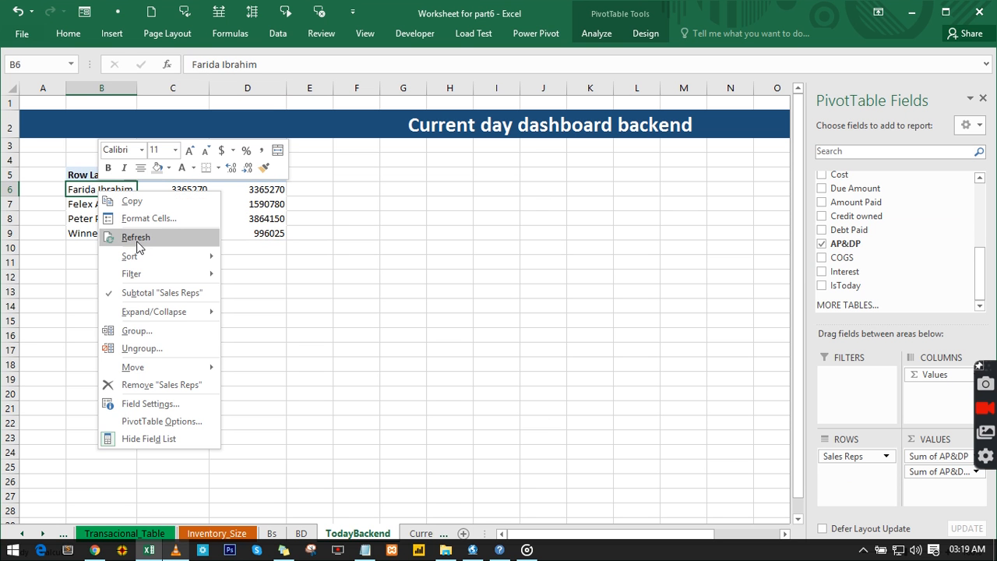
pyautogui.click(149, 405)
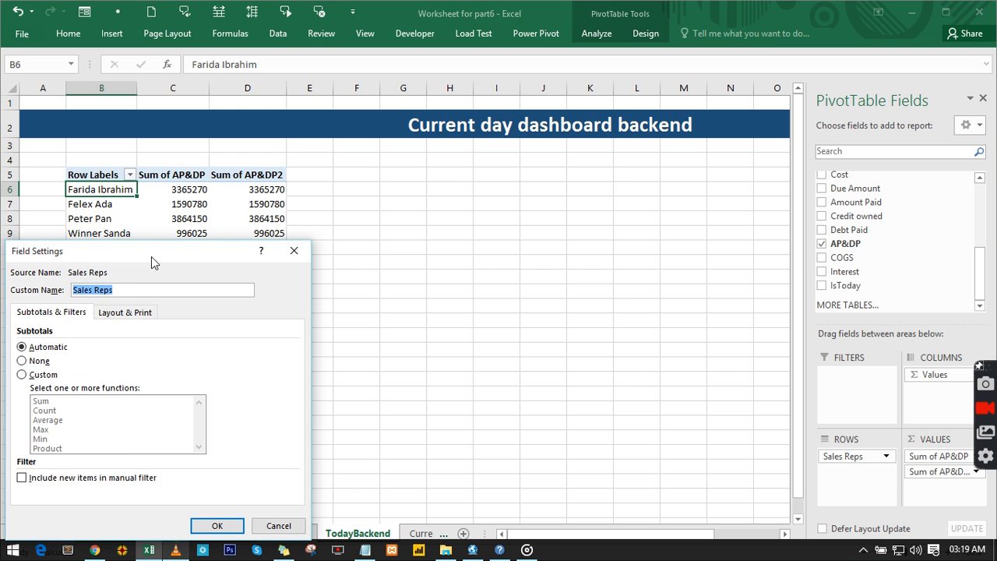
pyautogui.moveTo(151, 262); pyautogui.dragTo(464, 121)
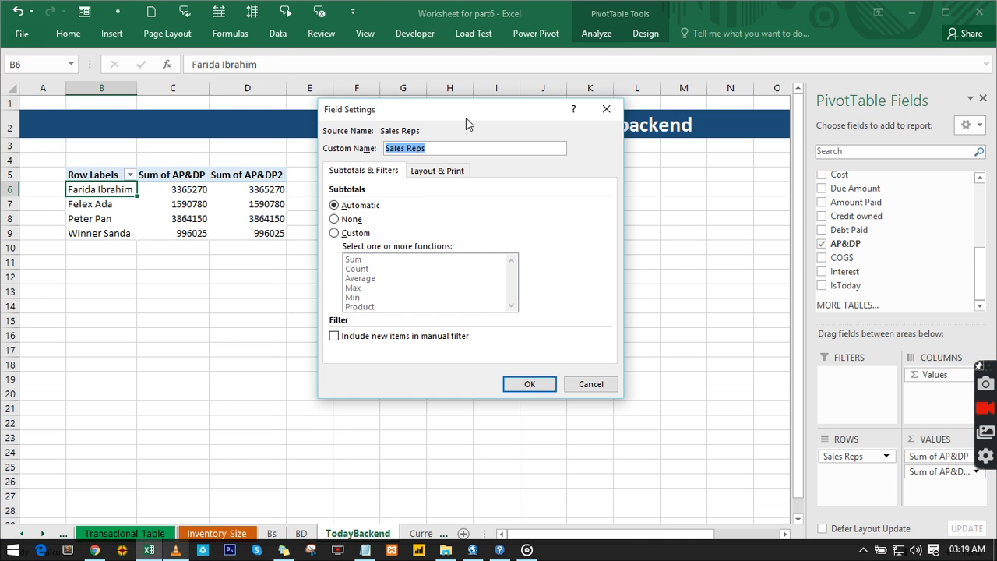
pyautogui.click(441, 175)
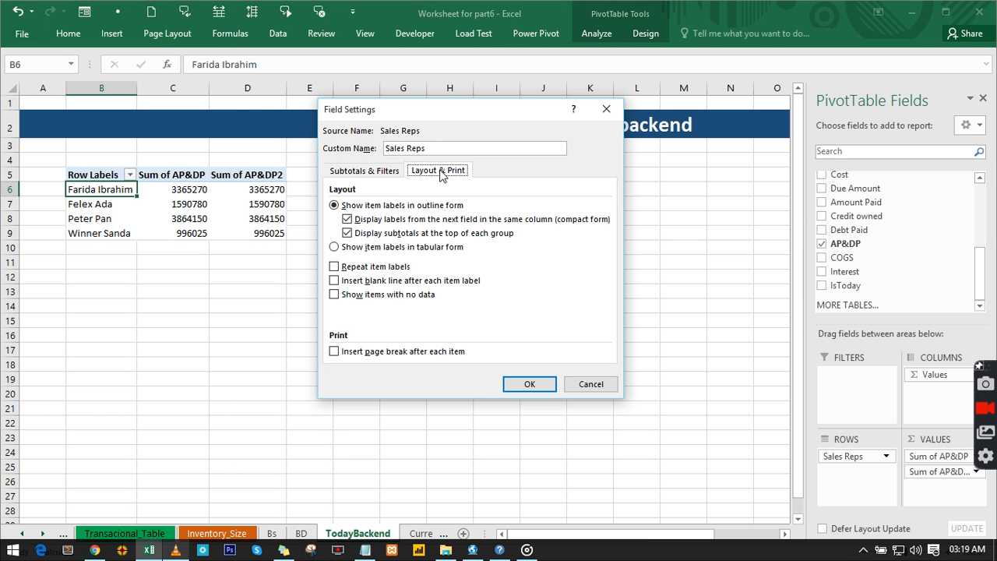
pyautogui.click(335, 295)
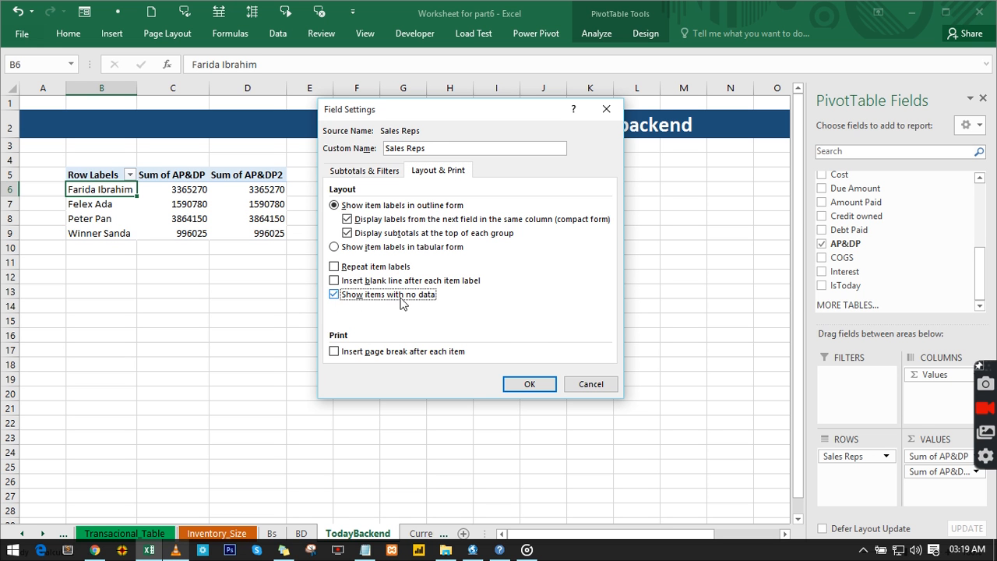
pyautogui.click(518, 385)
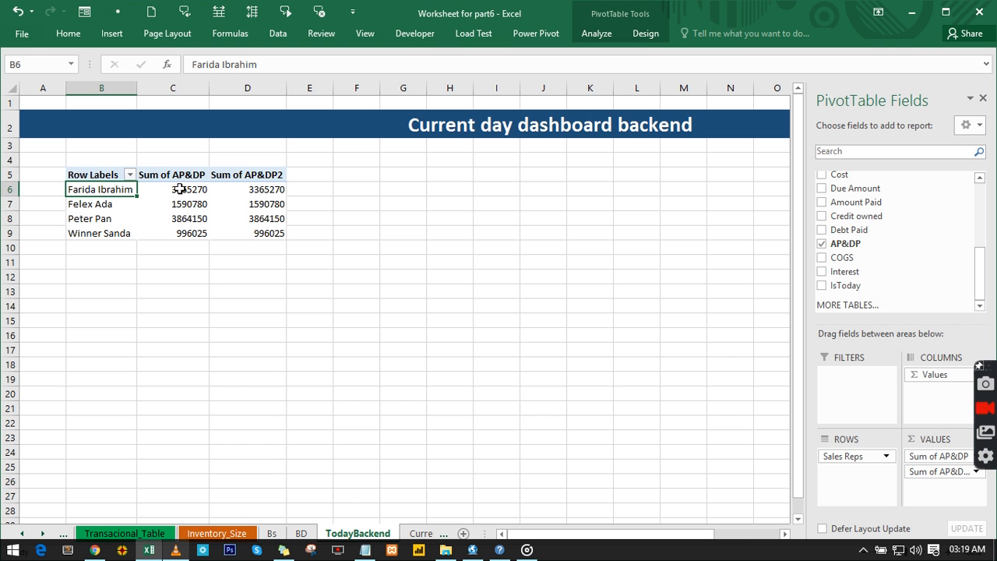
# Format the first AP&DP value column, C6:C9, as $ currency with zero decimal places.
pyautogui.moveTo(180, 188); pyautogui.dragTo(179, 231)
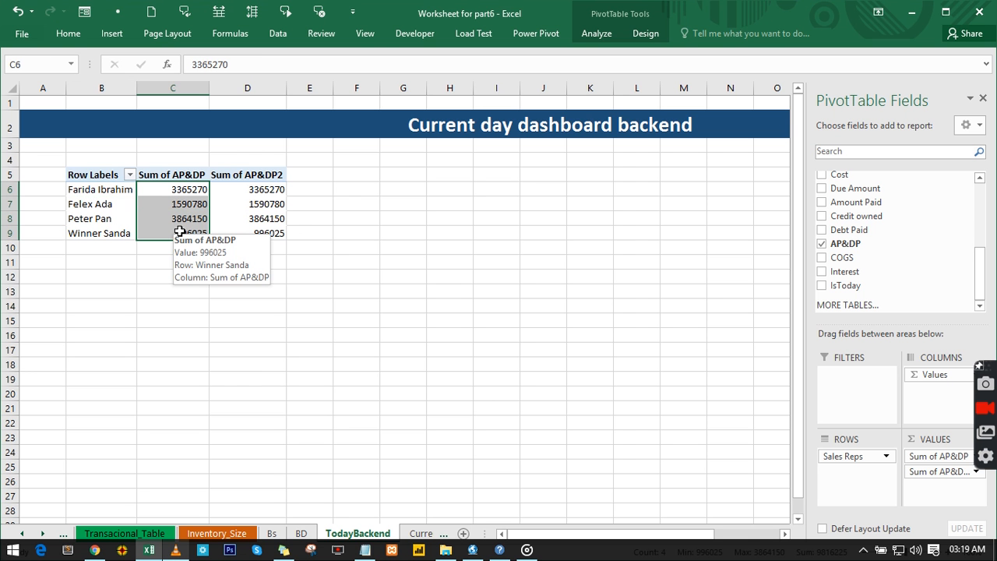
pyautogui.hotkey('ctrl', '1')
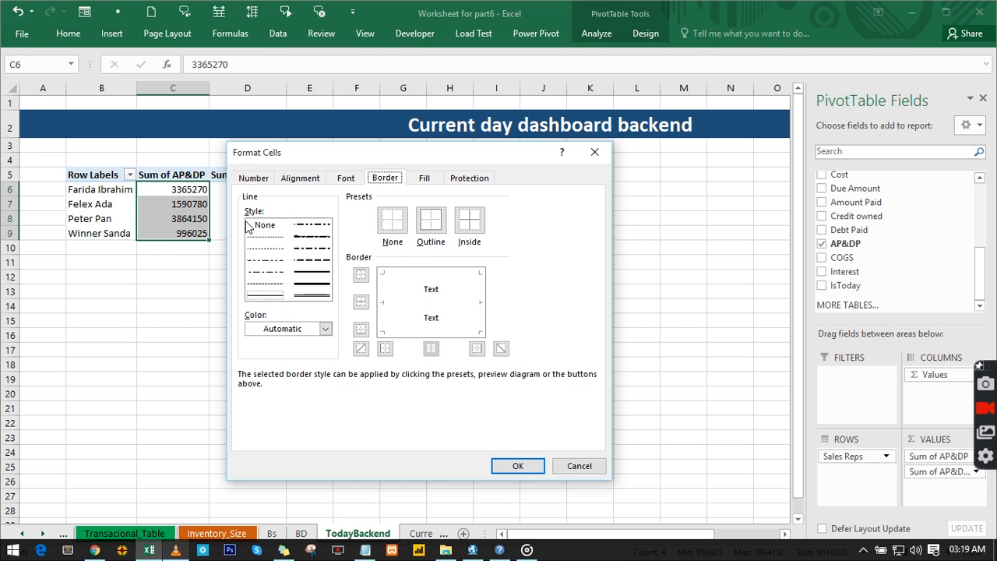
pyautogui.click(255, 178)
pyautogui.click(260, 229)
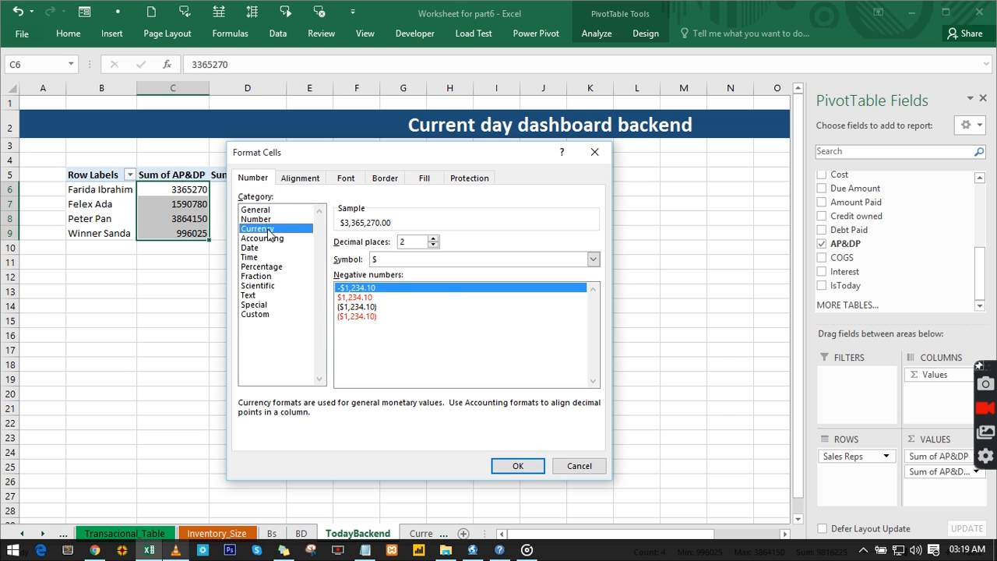
pyautogui.click(433, 247)
pyautogui.click(433, 246)
pyautogui.click(518, 466)
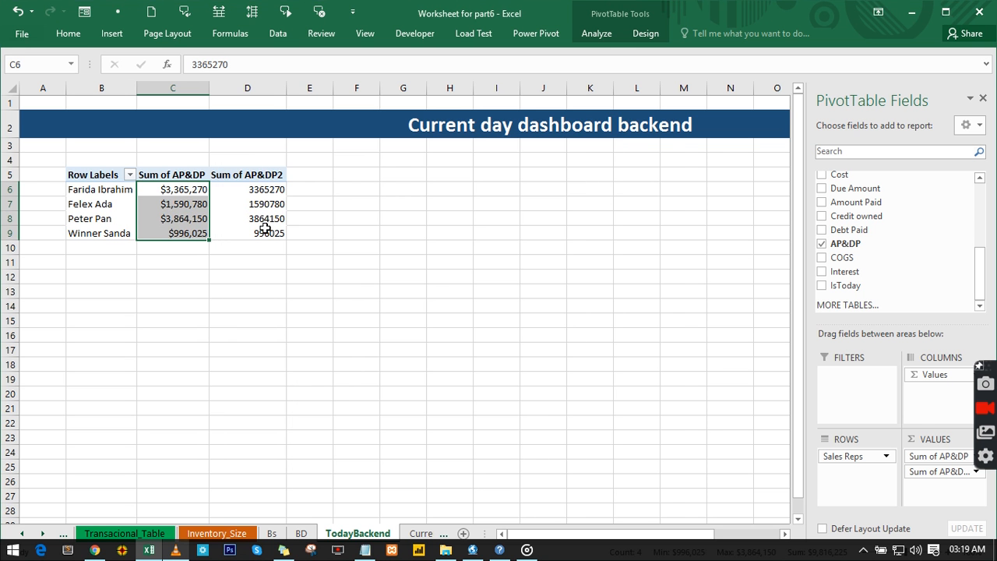
# Show the second AP&DP value column as % of Column Total, with one decimal place.
pyautogui.moveTo(266, 196); pyautogui.dragTo(268, 232)
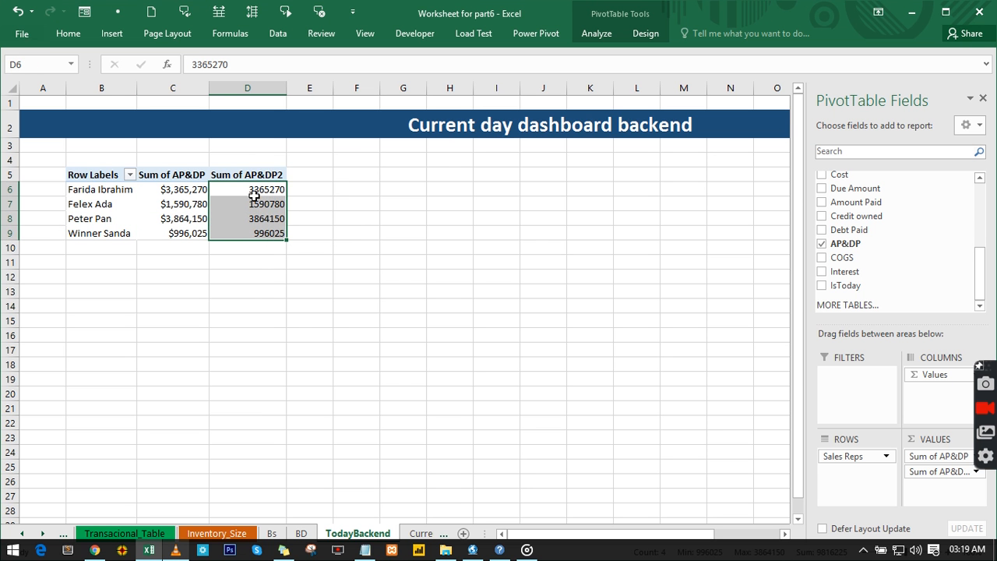
pyautogui.rightClick(254, 197)
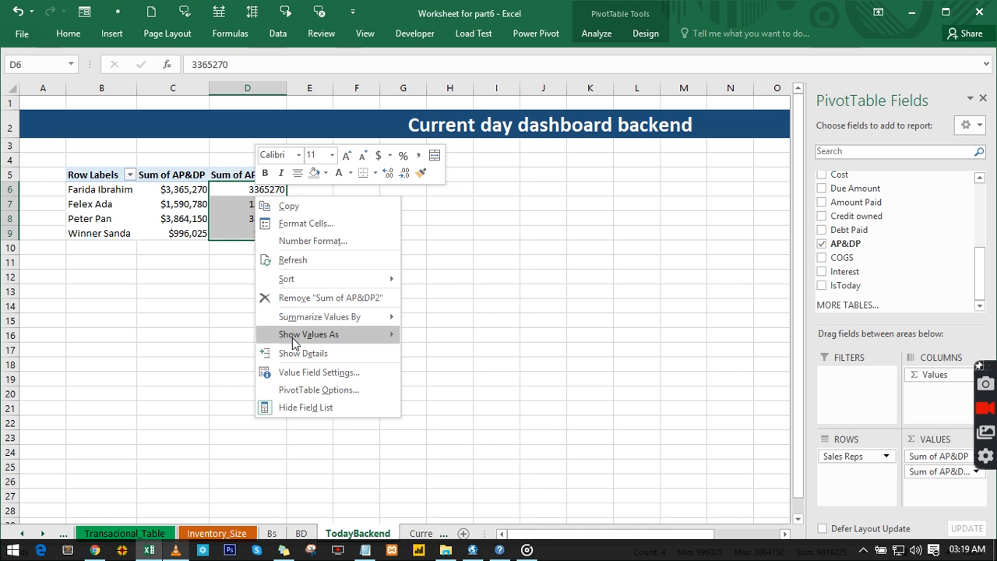
pyautogui.moveTo(292, 338)
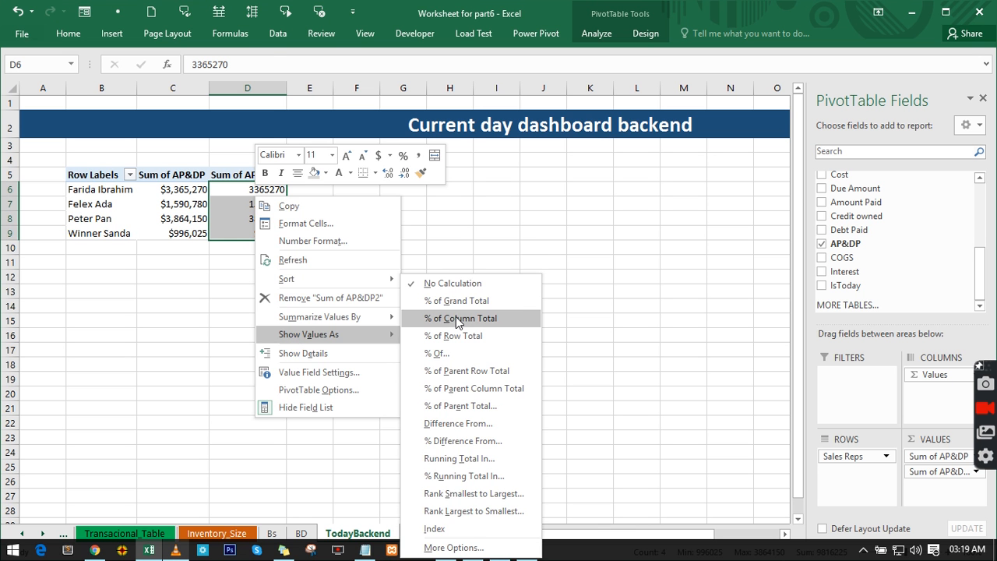
pyautogui.click(456, 318)
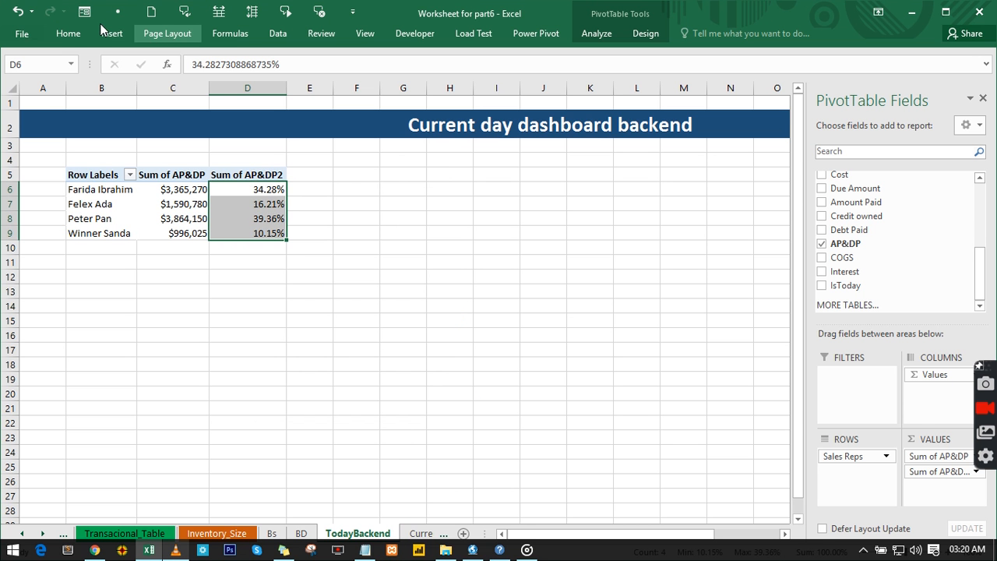
pyautogui.click(68, 33)
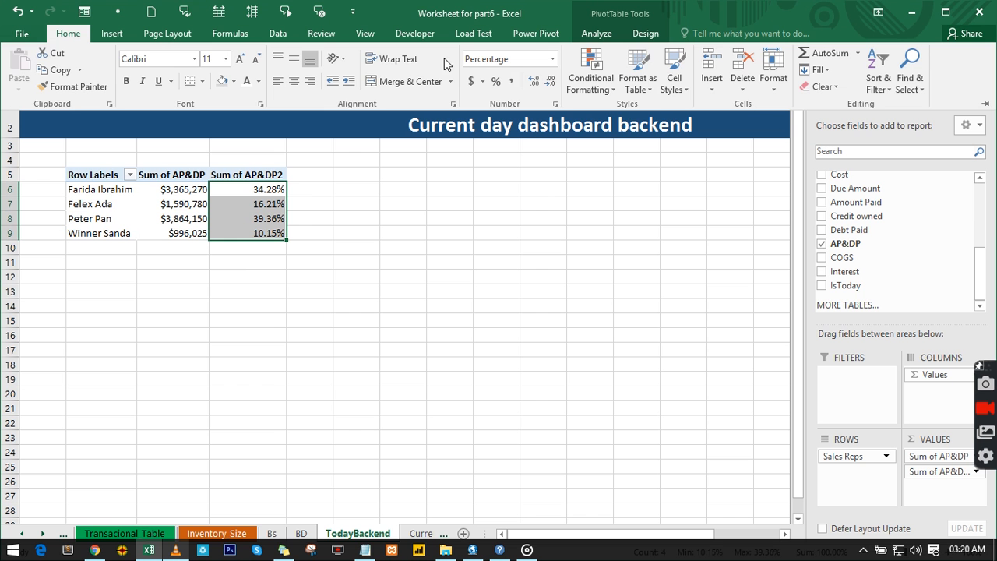
pyautogui.click(550, 81)
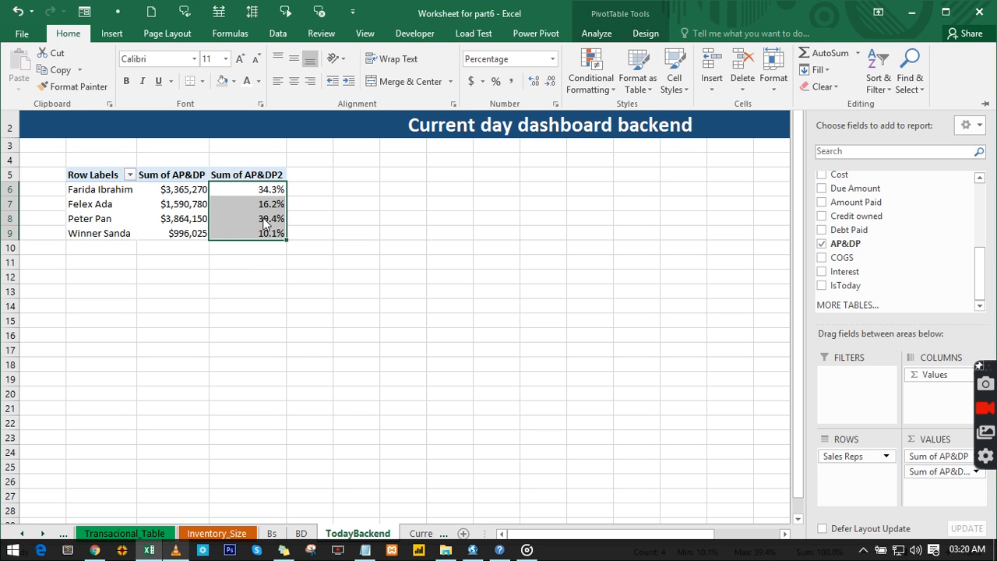
# Enter =D6 in cell F6 and fill the formula down to F9 to link the sales reps' percentages.
pyautogui.click(335, 191)
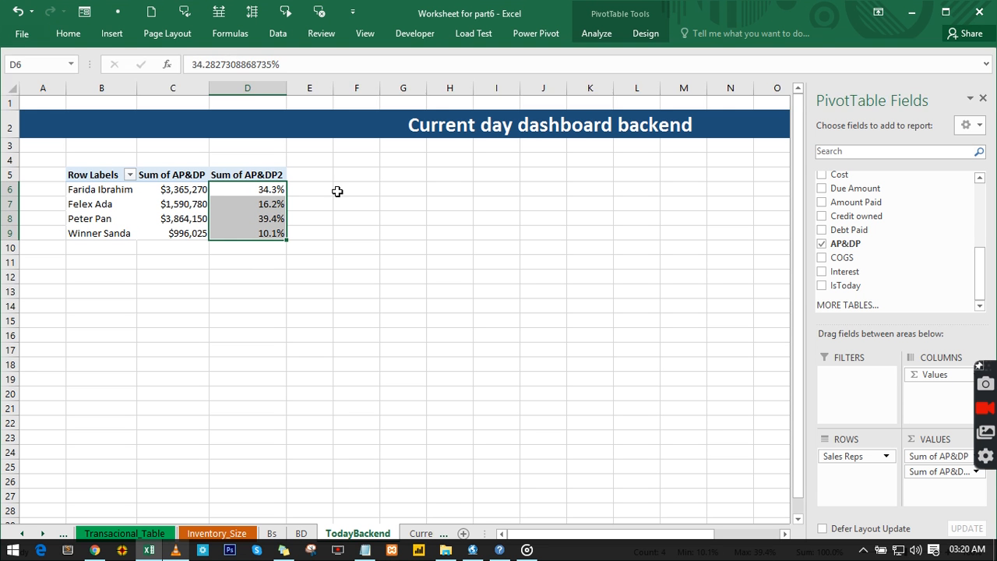
pyautogui.click(338, 190)
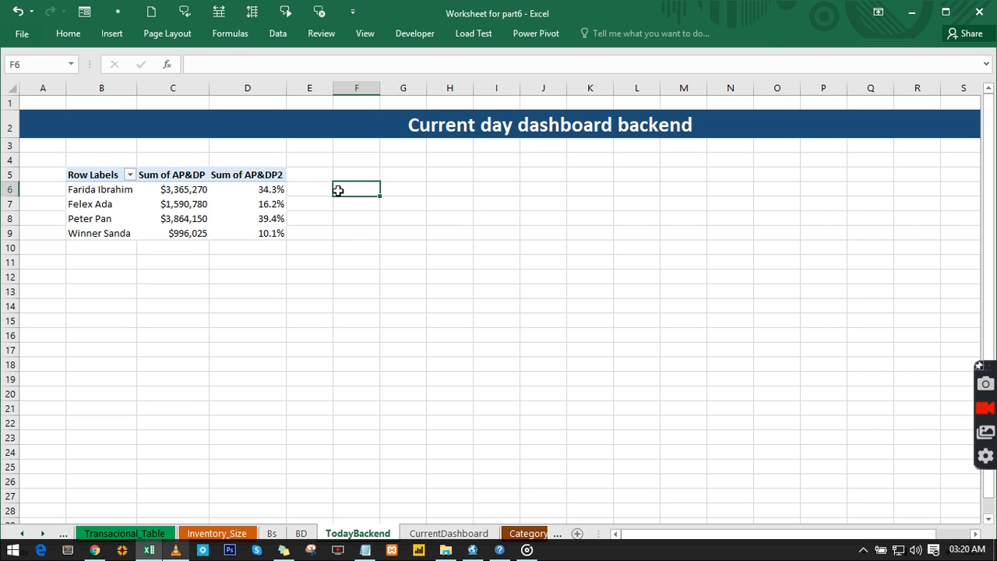
pyautogui.write('=')
pyautogui.click(269, 190)
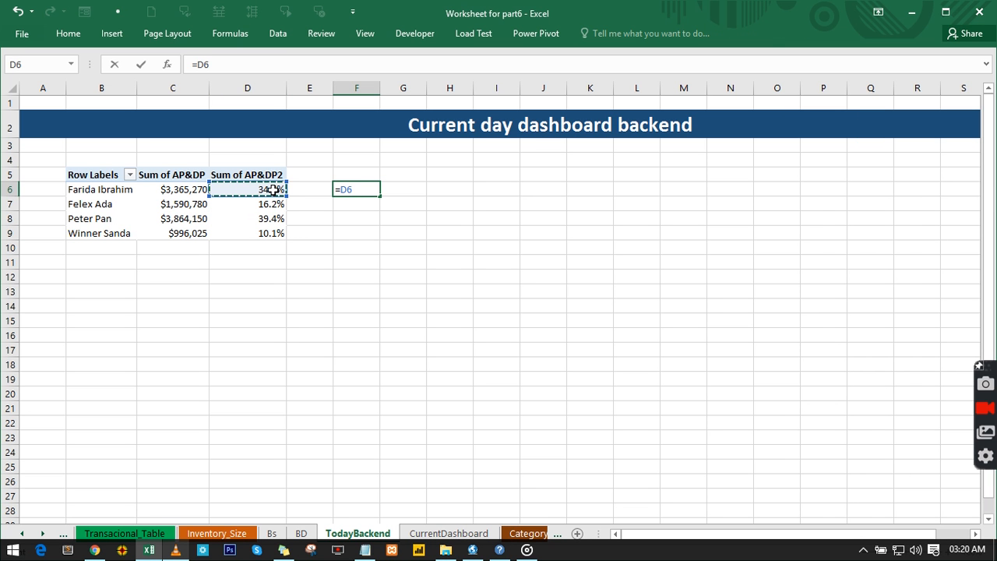
pyautogui.press('Return')
pyautogui.click(361, 190)
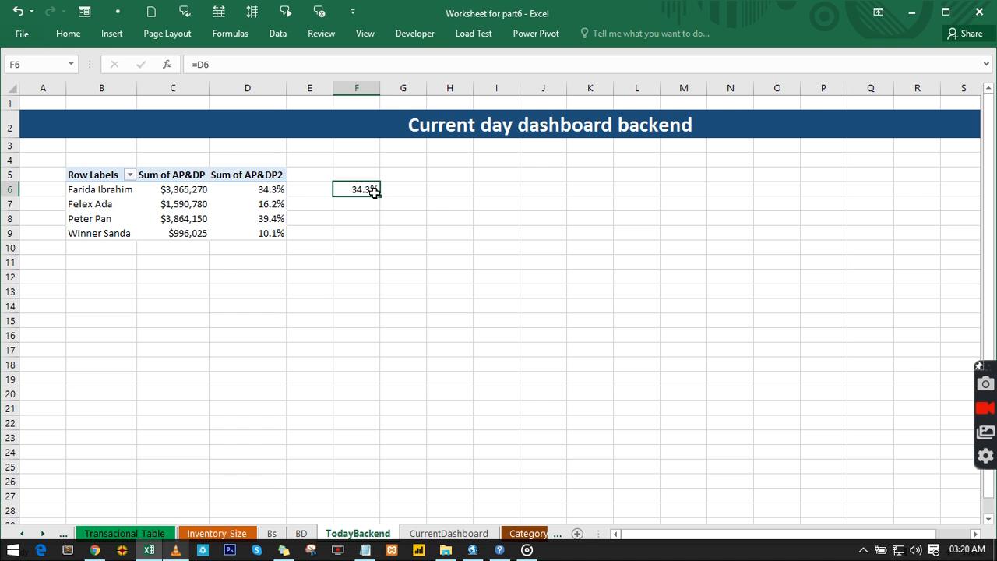
pyautogui.moveTo(377, 218); pyautogui.dragTo(371, 240)
pyautogui.click(399, 190)
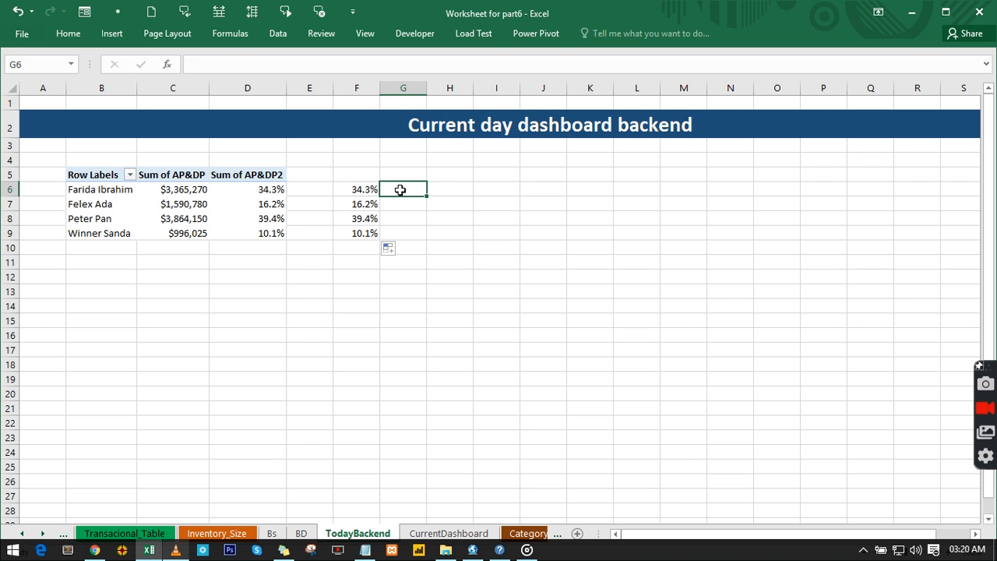
# Enter =1-F6 in cell G6 and fill the formula down to G9 to get each rep's remaining percentage.
pyautogui.write('=')
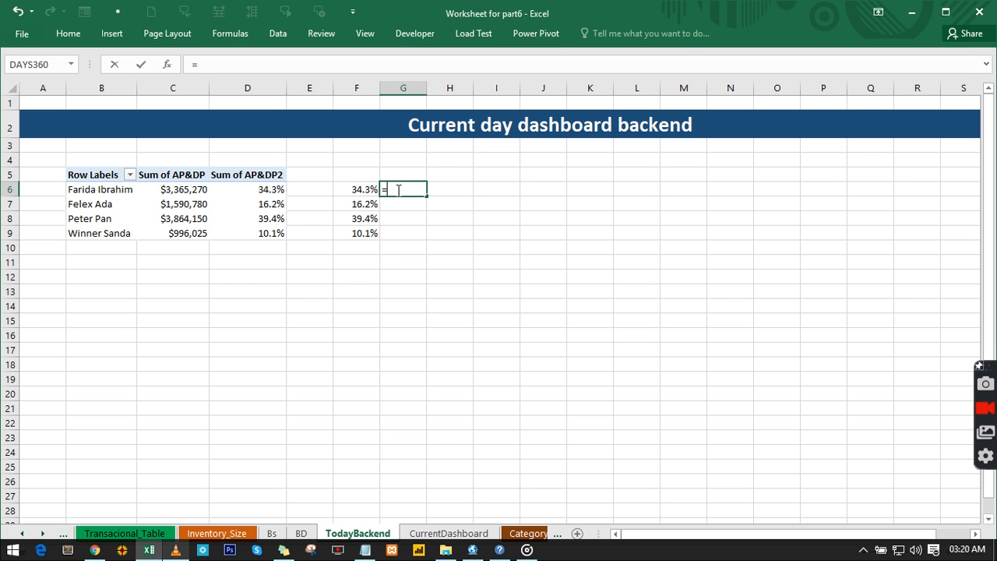
pyautogui.write('1-')
pyautogui.click(370, 192)
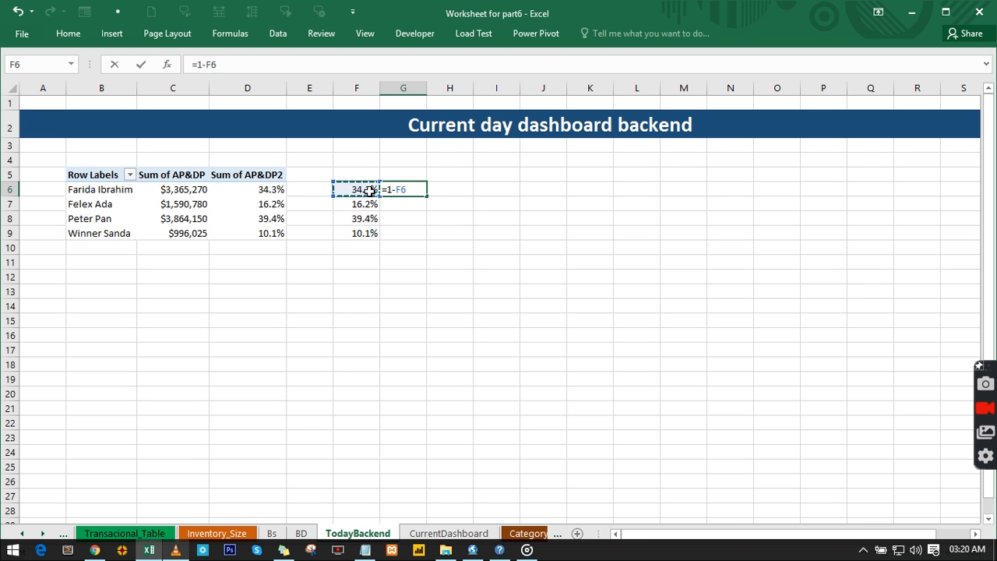
pyautogui.press('Return')
pyautogui.click(394, 189)
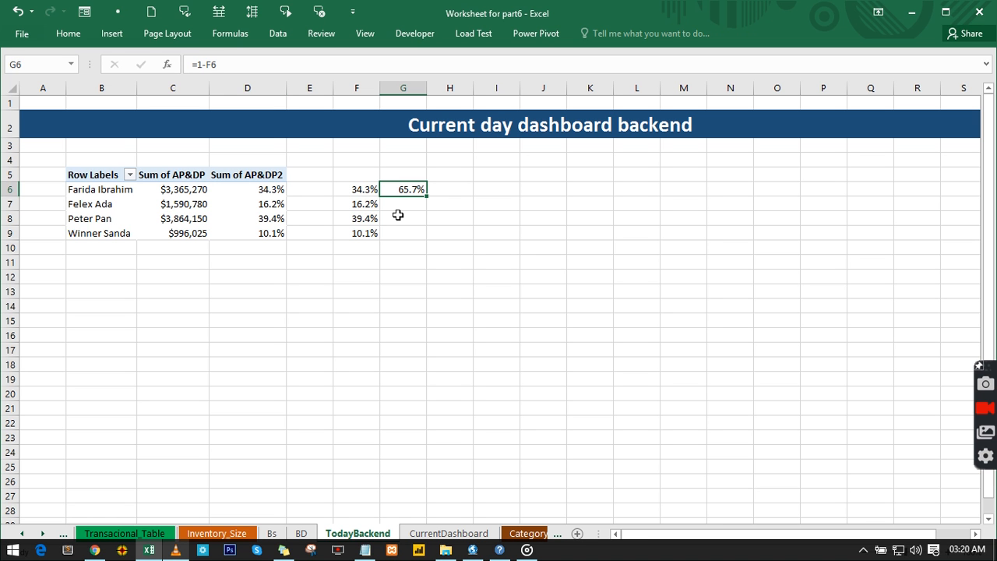
pyautogui.moveTo(426, 197); pyautogui.dragTo(418, 238)
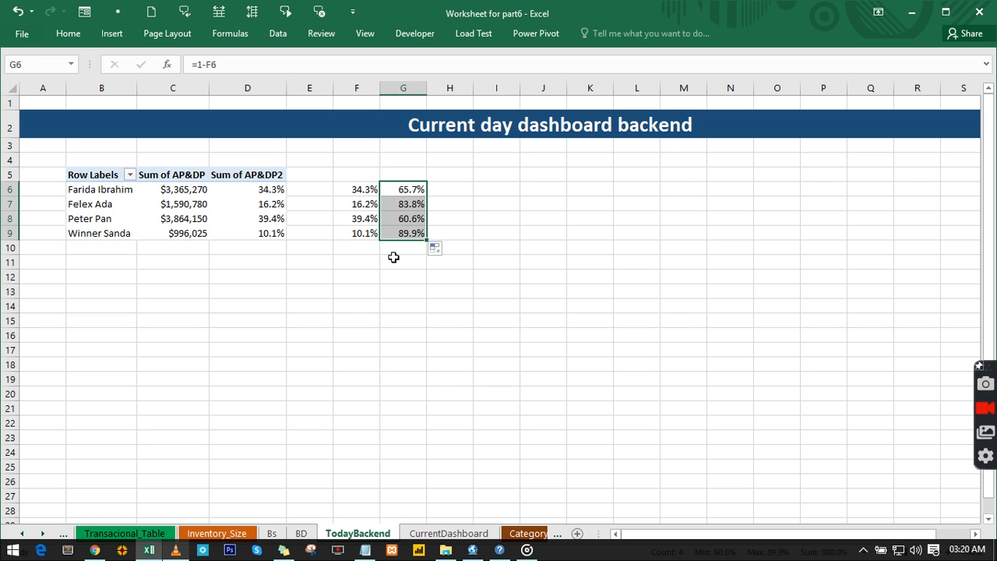
pyautogui.click(390, 257)
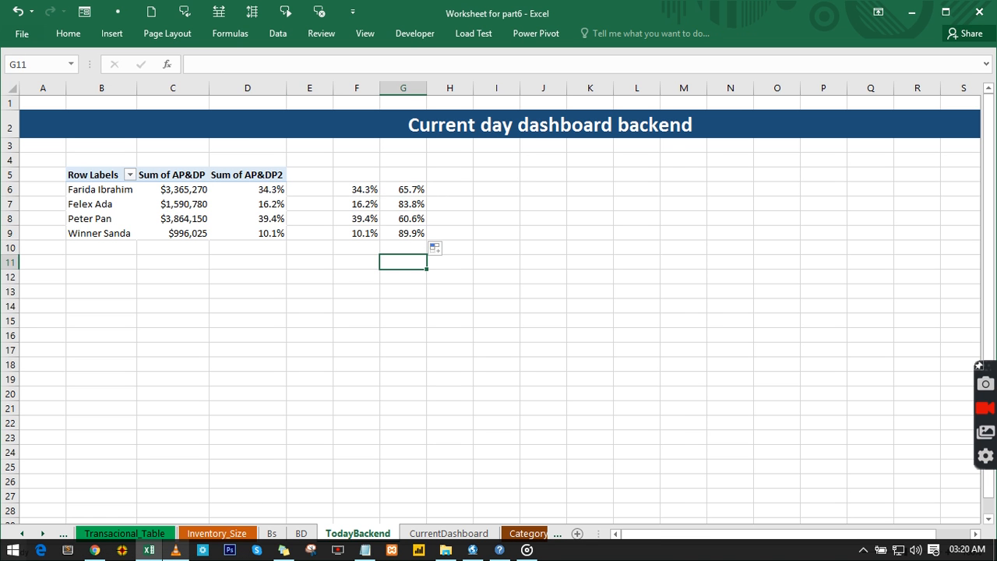
# Insert a 2-D pie chart on the TodayBackend sheet from the first rep's percentages in F6:G6.
pyautogui.click(301, 533)
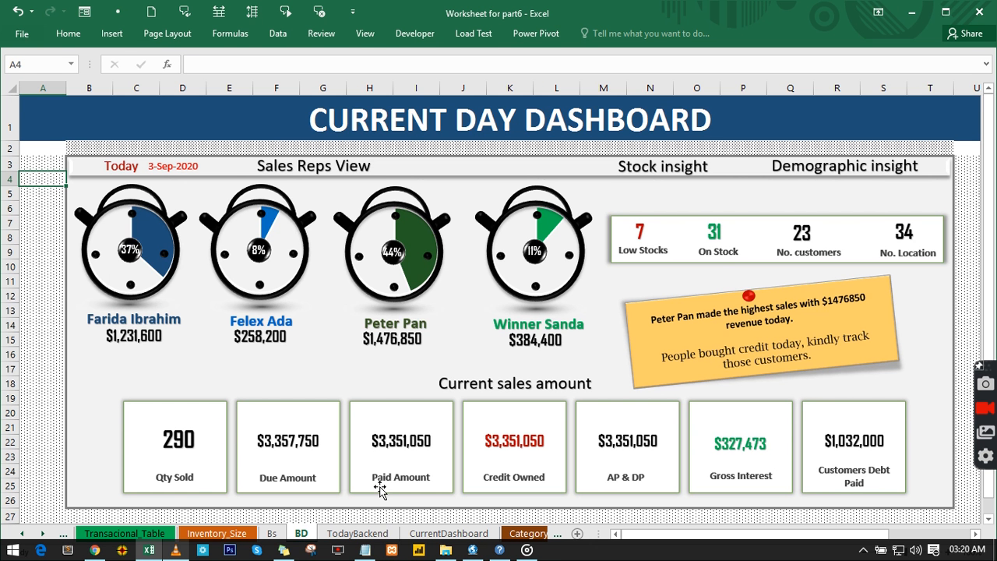
pyautogui.click(382, 536)
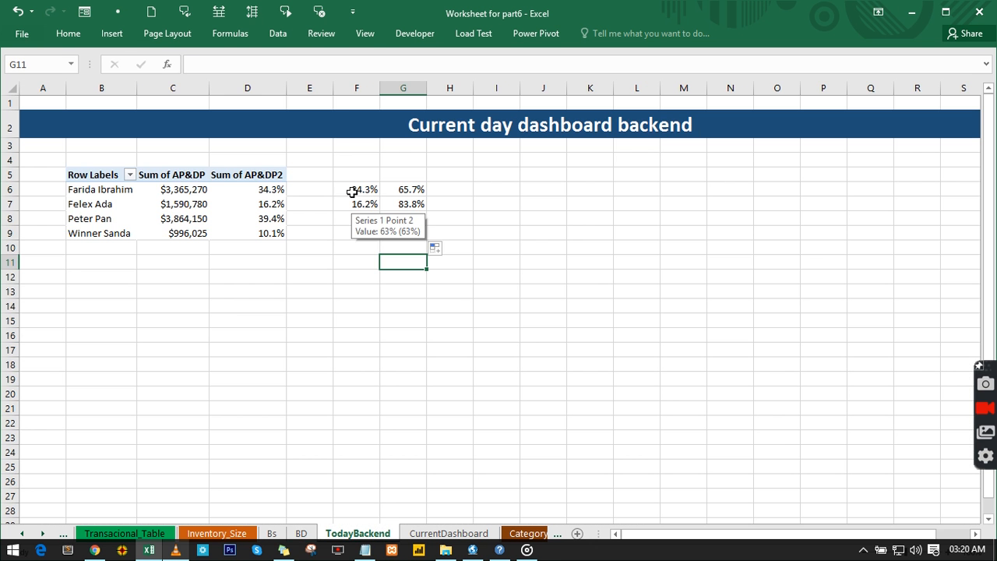
pyautogui.moveTo(352, 192); pyautogui.dragTo(402, 190)
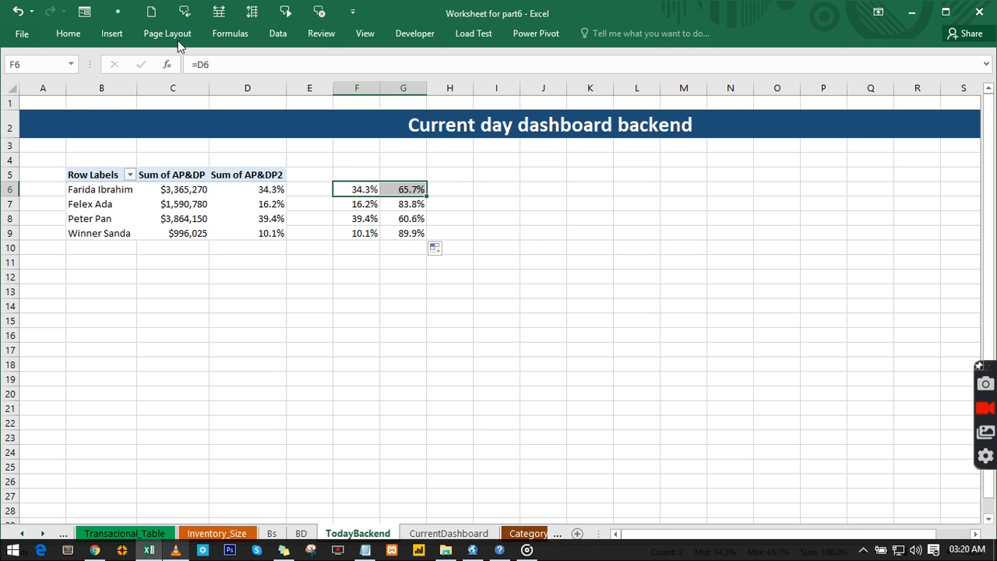
pyautogui.click(111, 34)
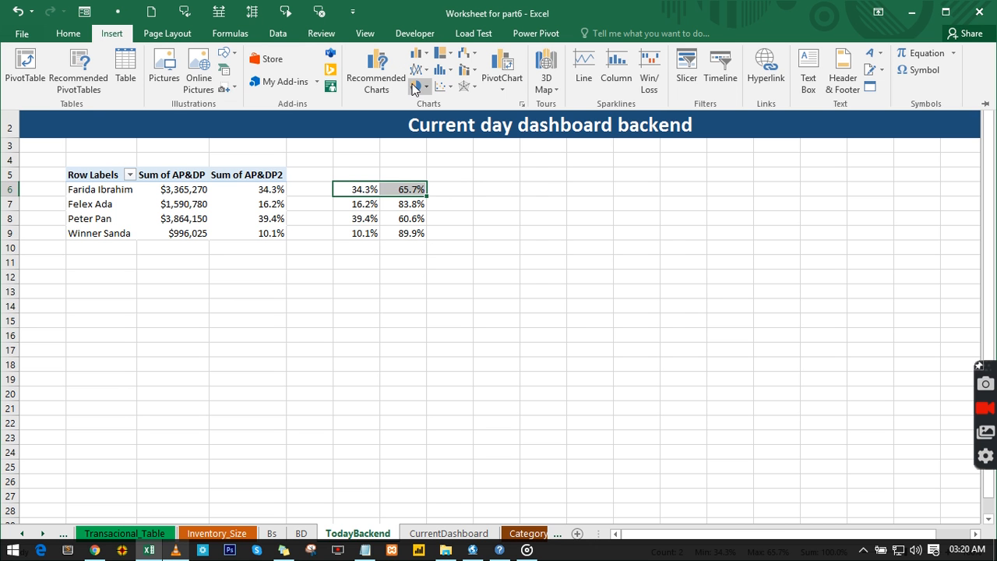
pyautogui.click(415, 87)
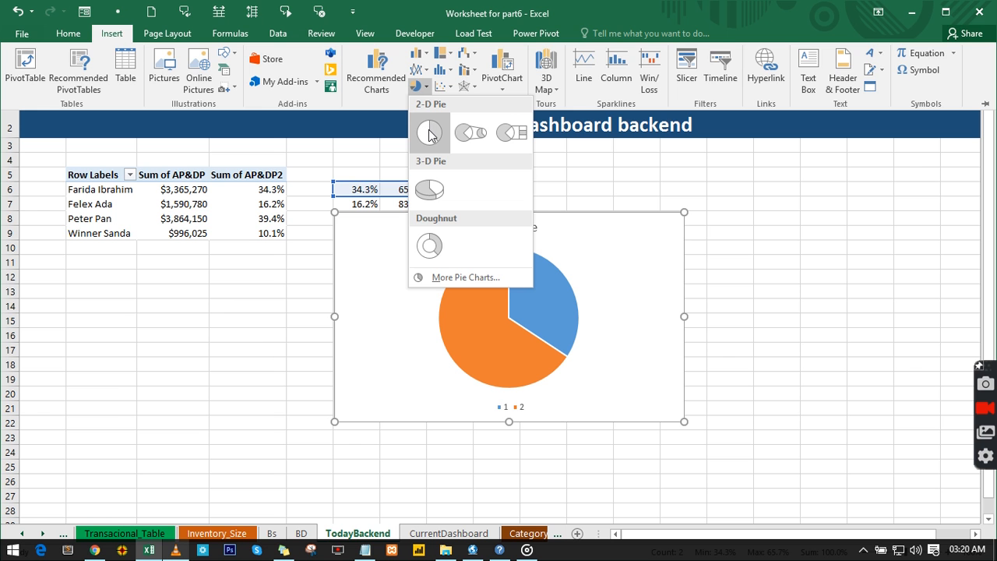
pyautogui.click(429, 133)
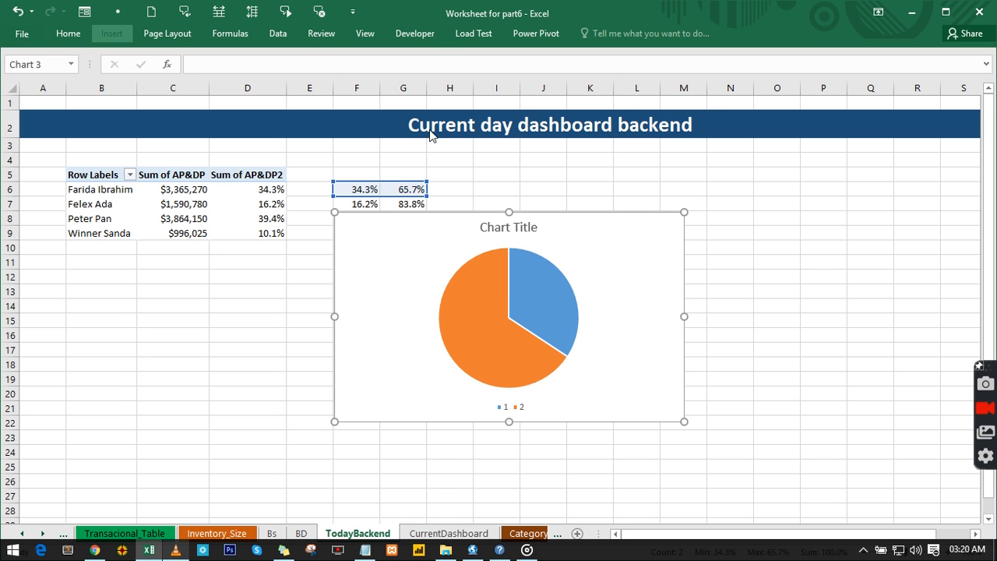
# Strip the pie chart of its title and legend, and shrink it to about 1.92" wide by 2.04" tall.
pyautogui.click(499, 227)
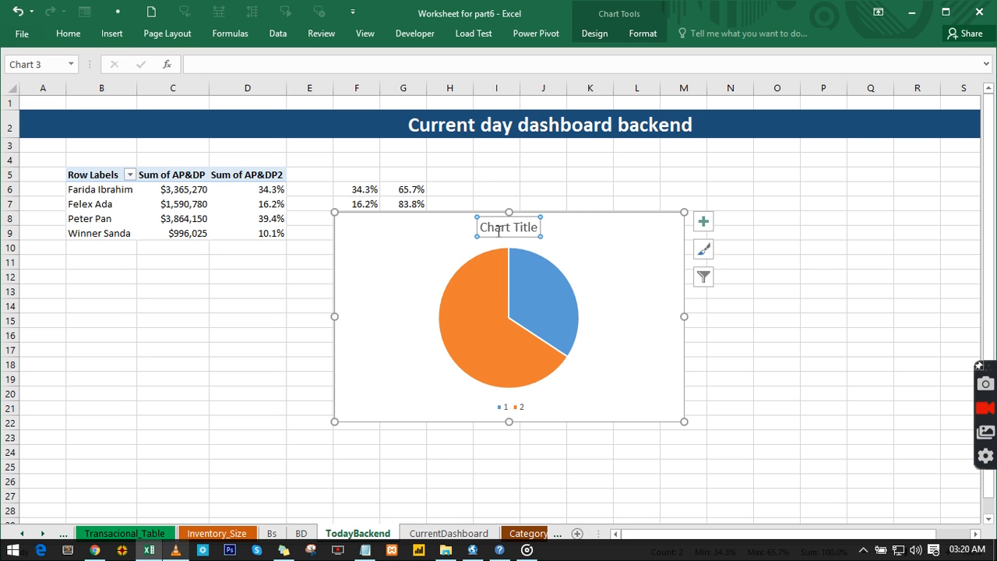
pyautogui.press('Delete')
pyautogui.click(519, 405)
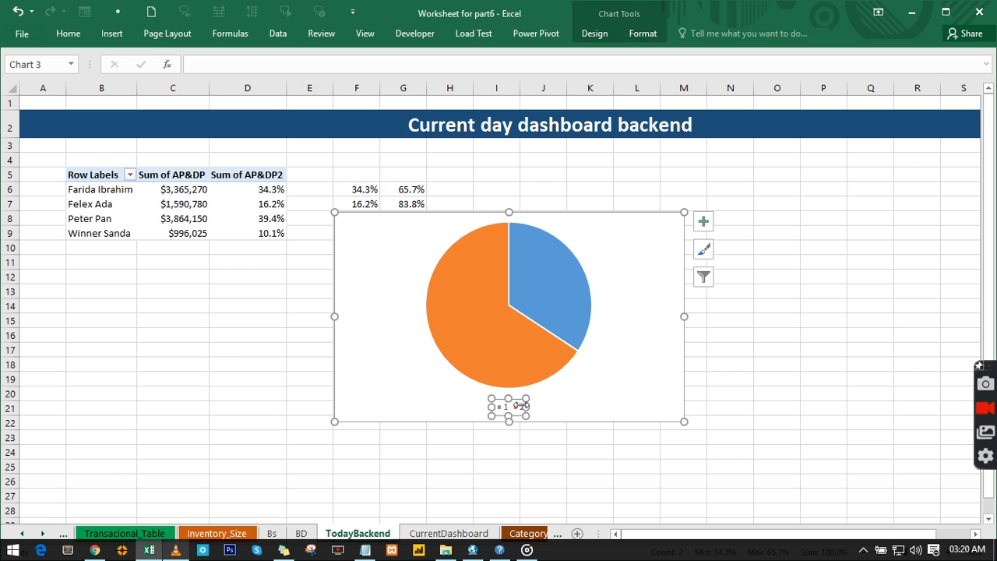
pyautogui.press('Delete')
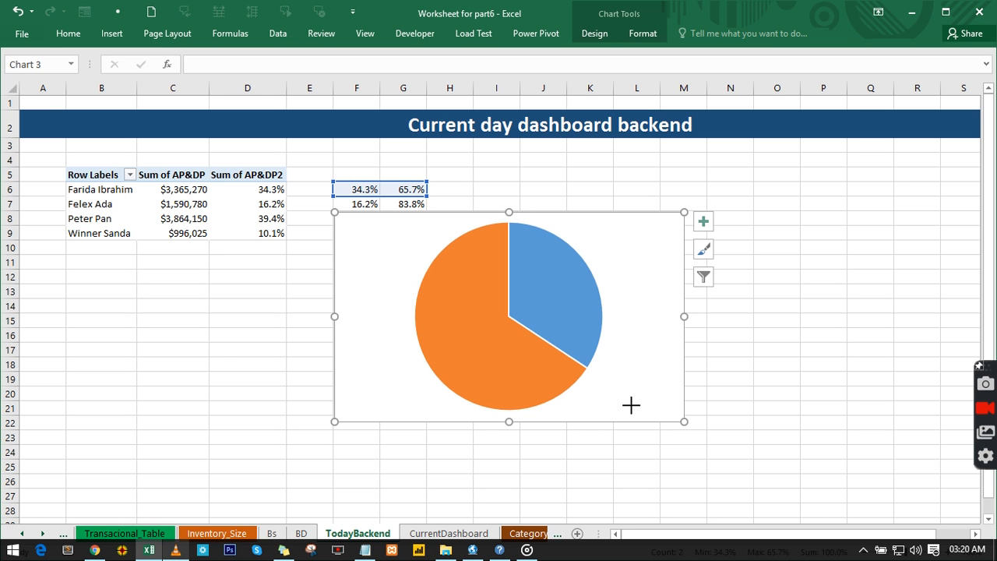
pyautogui.moveTo(684, 422); pyautogui.dragTo(468, 354)
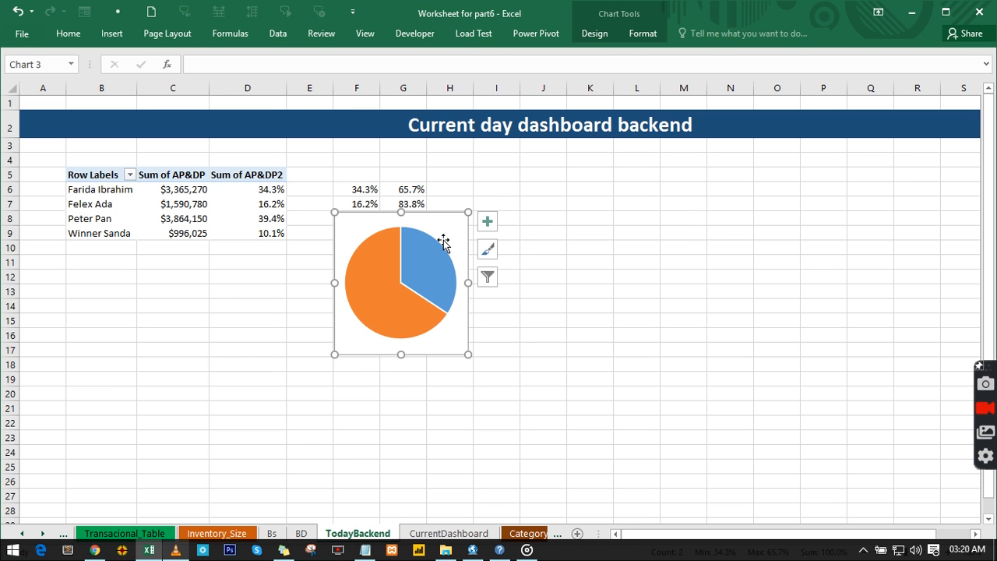
# Move the pie chart from TodayBackend to the CurrentDashboard sheet, placing it below the dials.
pyautogui.press('Delete')
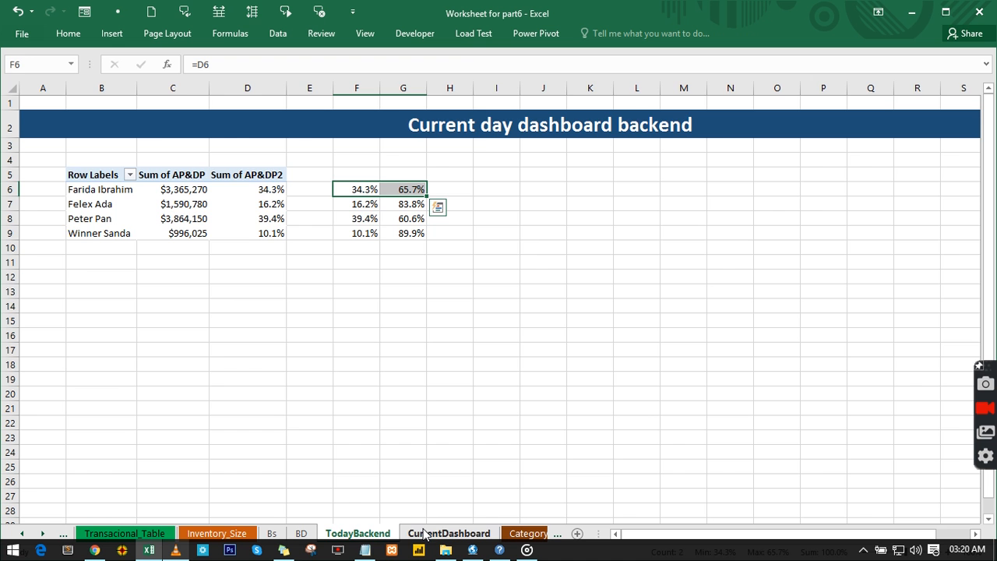
pyautogui.click(425, 534)
pyautogui.click(408, 367)
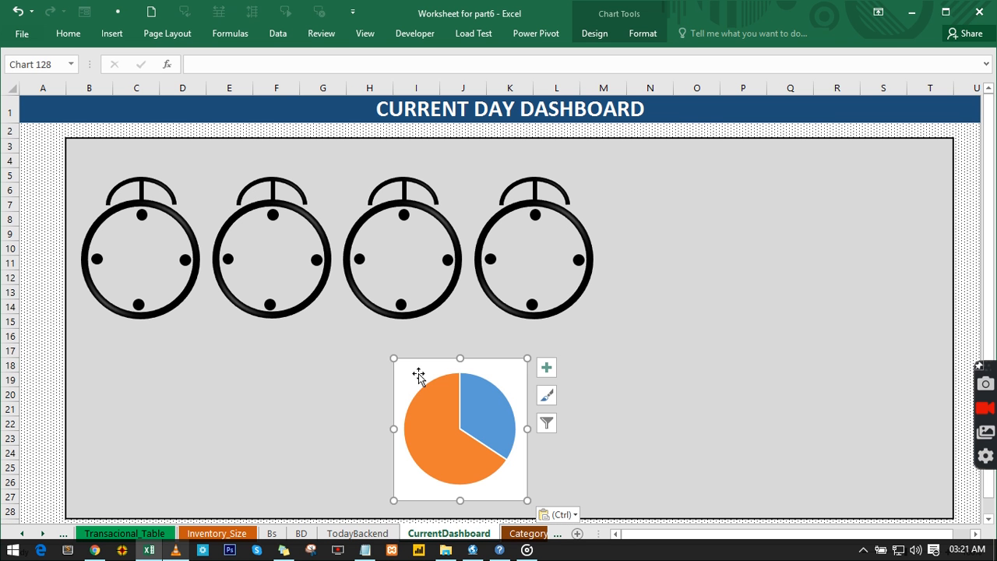
# Set the pie chart's area to No Fill and No Outline.
pyautogui.click(640, 34)
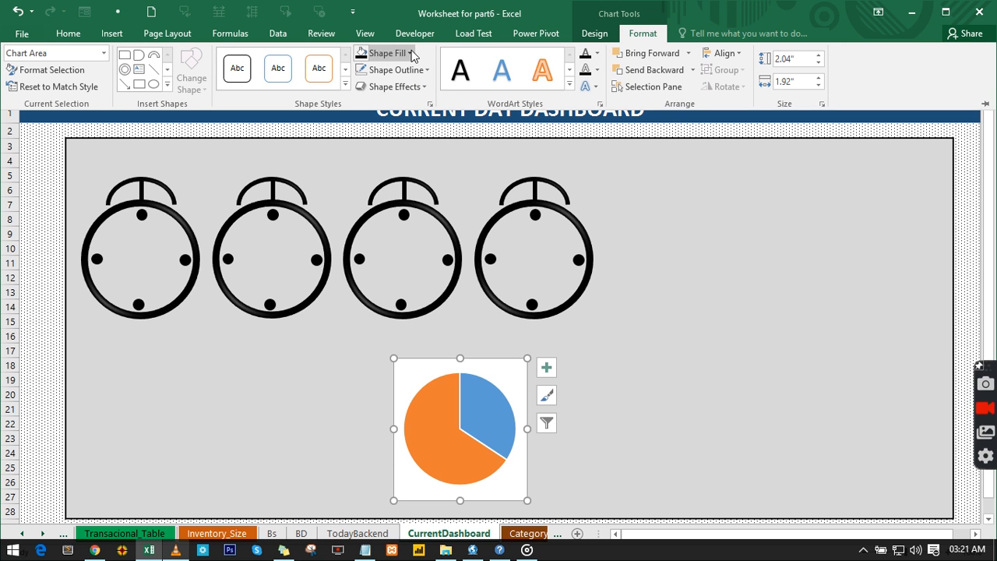
pyautogui.click(410, 53)
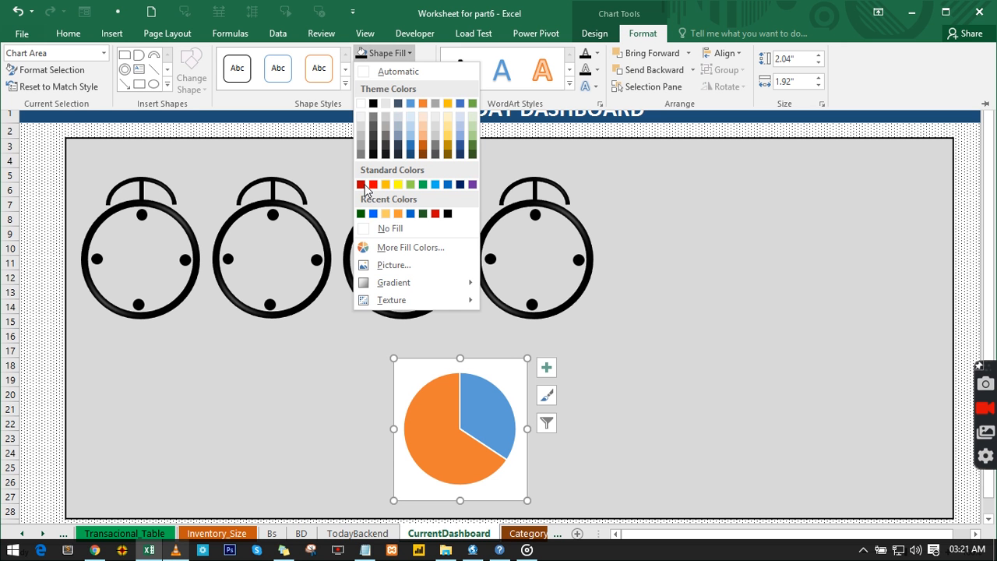
pyautogui.click(363, 232)
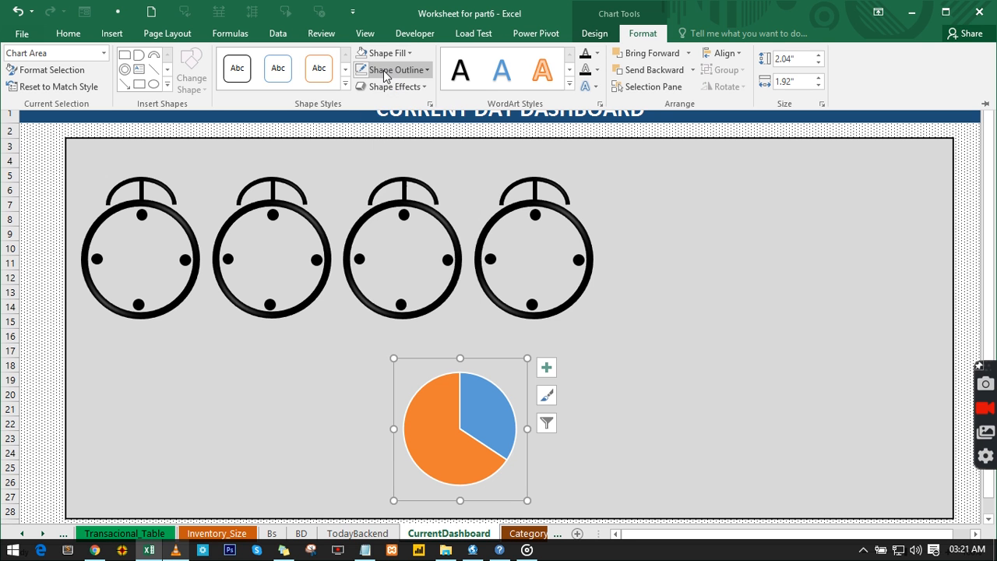
pyautogui.click(426, 70)
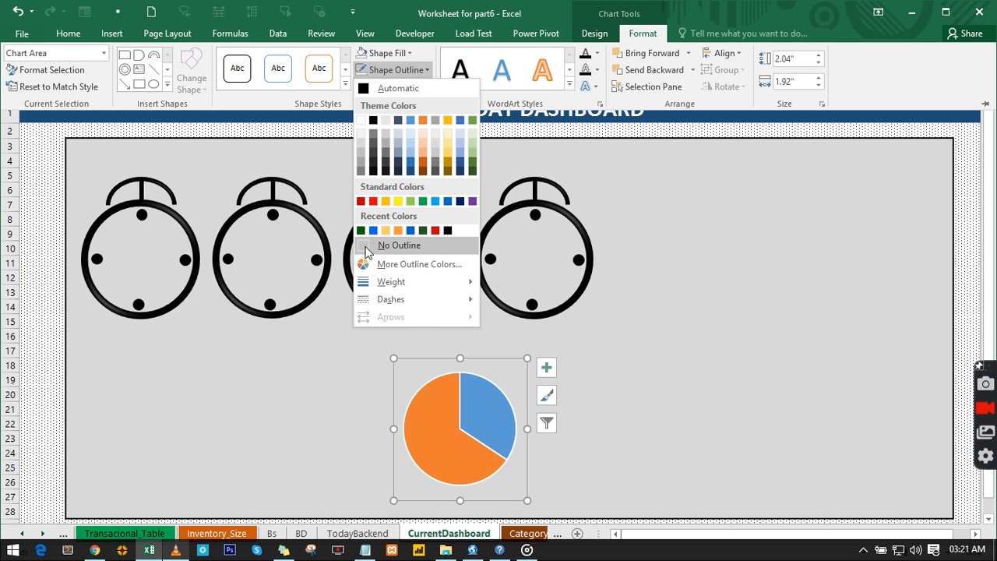
pyautogui.click(381, 245)
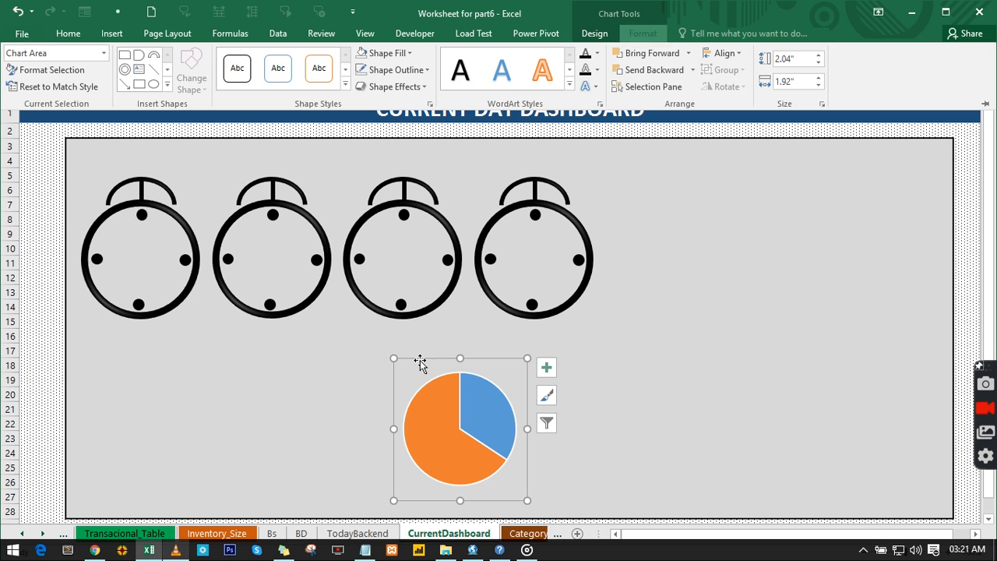
pyautogui.hotkey('ctrl', 'F1')
# Position the pie chart over the first dial and place a copy over each of the other three dials.
pyautogui.moveTo(418, 365); pyautogui.dragTo(101, 193)
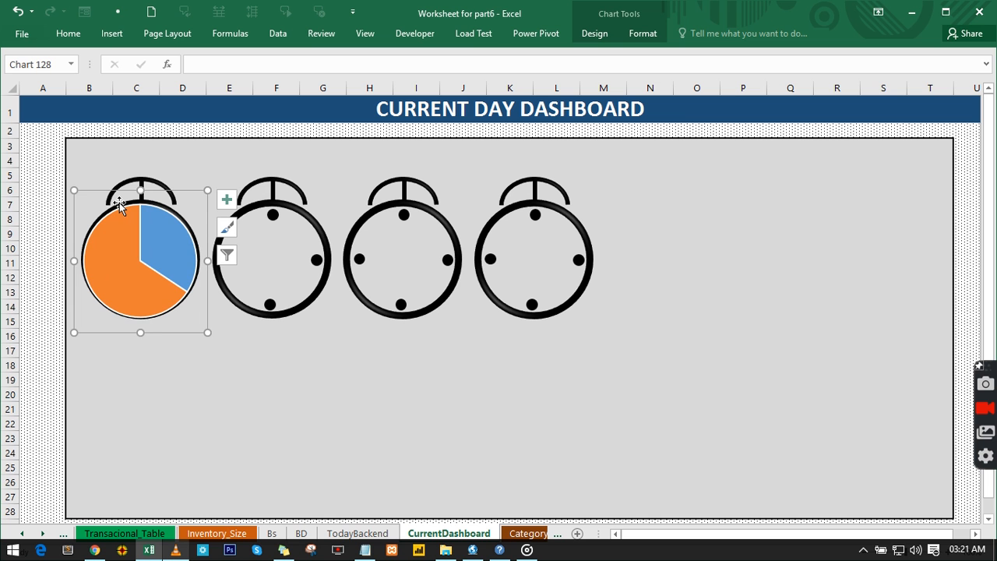
pyautogui.hotkey('ctrl', 'd')
pyautogui.moveTo(147, 211); pyautogui.dragTo(284, 193)
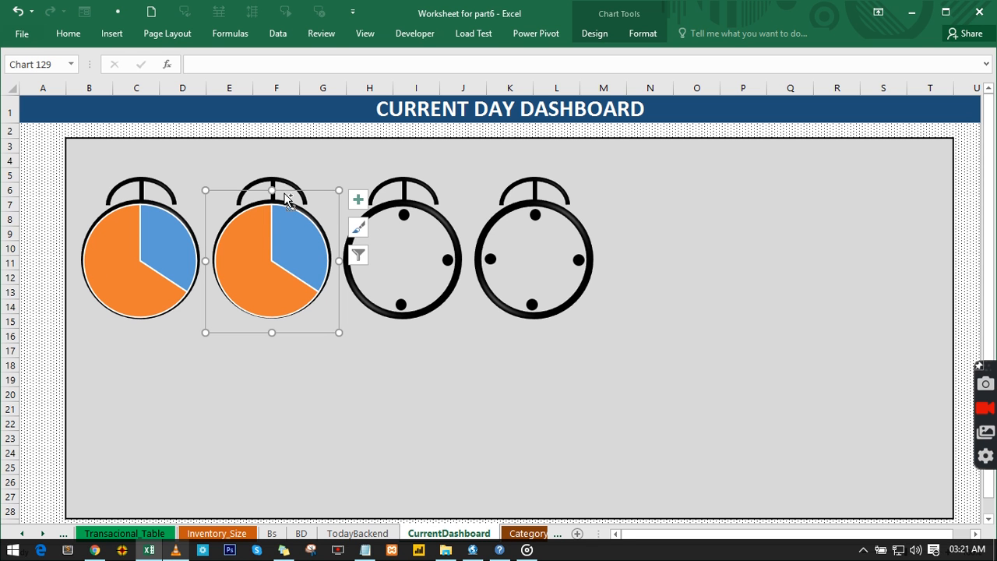
pyautogui.hotkey('ctrl', 'v')
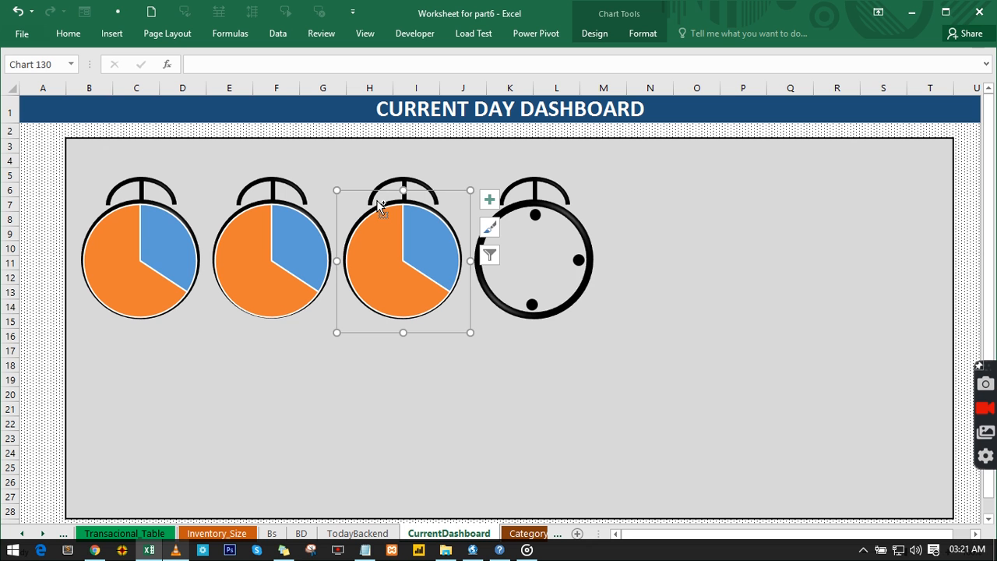
pyautogui.hotkey('ctrl', 'v')
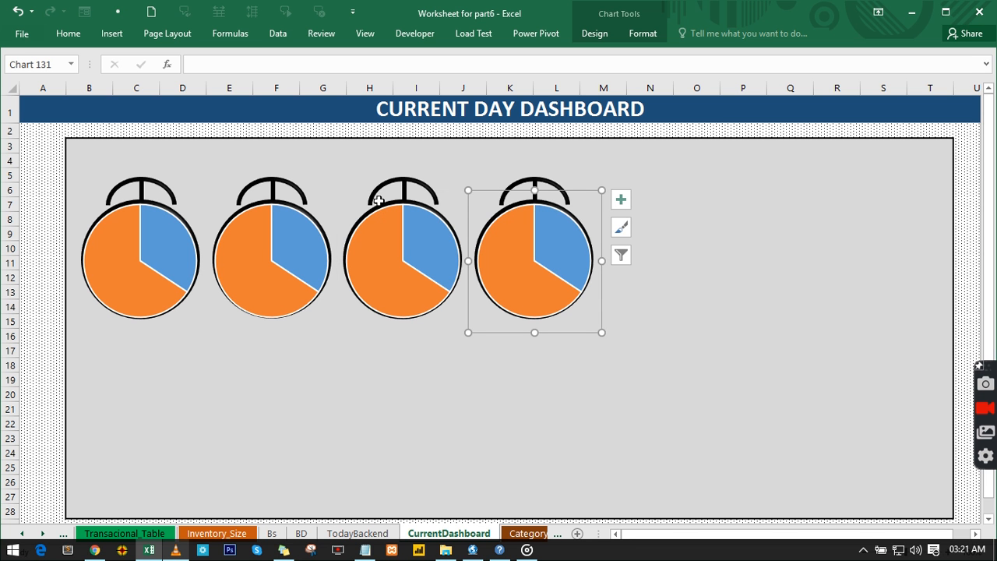
# Send the pie charts on the fourth and third dials to the back, behind the dial rings and dots.
pyautogui.rightClick(535, 226)
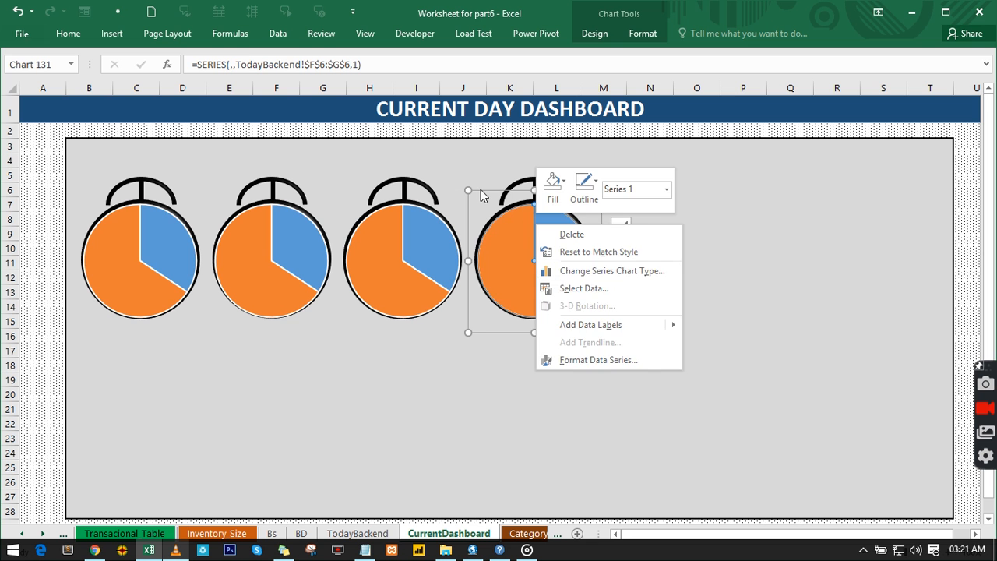
pyautogui.press('Escape')
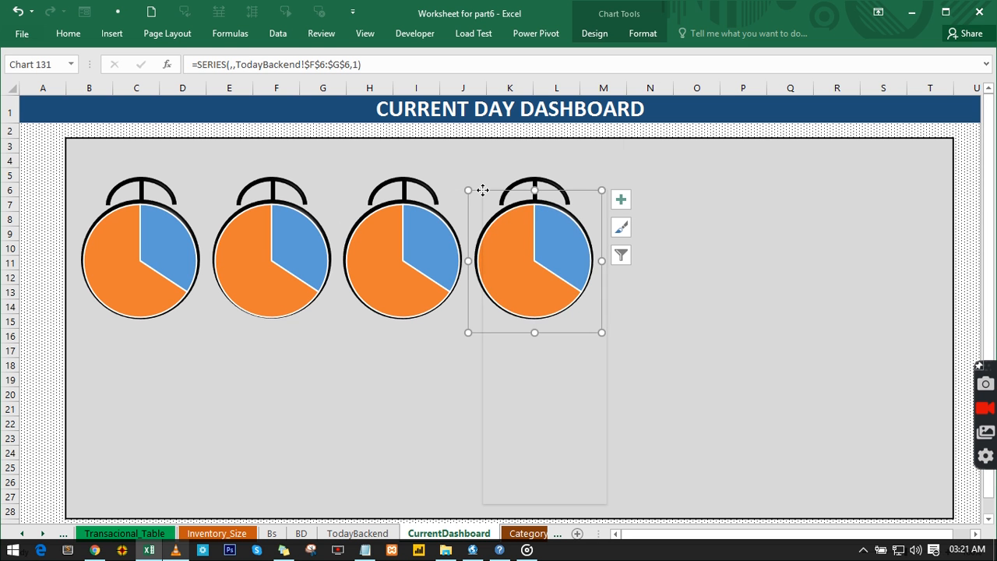
pyautogui.rightClick(482, 190)
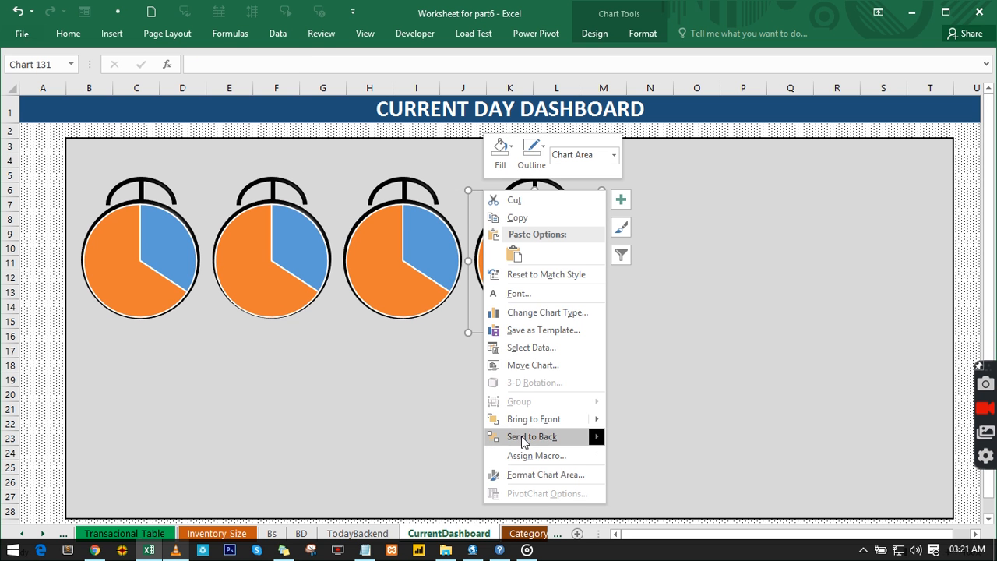
pyautogui.moveTo(522, 438)
pyautogui.click(652, 438)
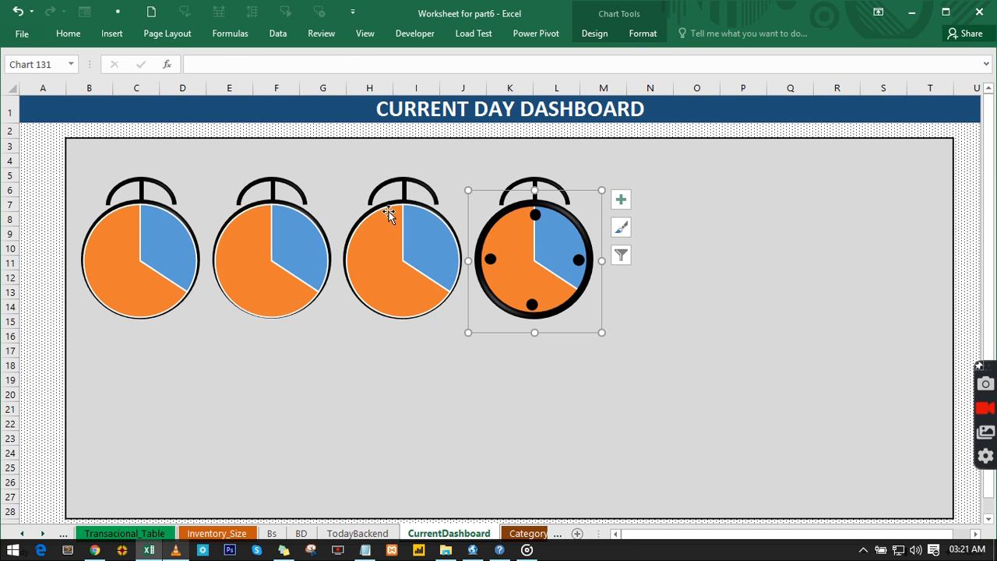
pyautogui.click(345, 195)
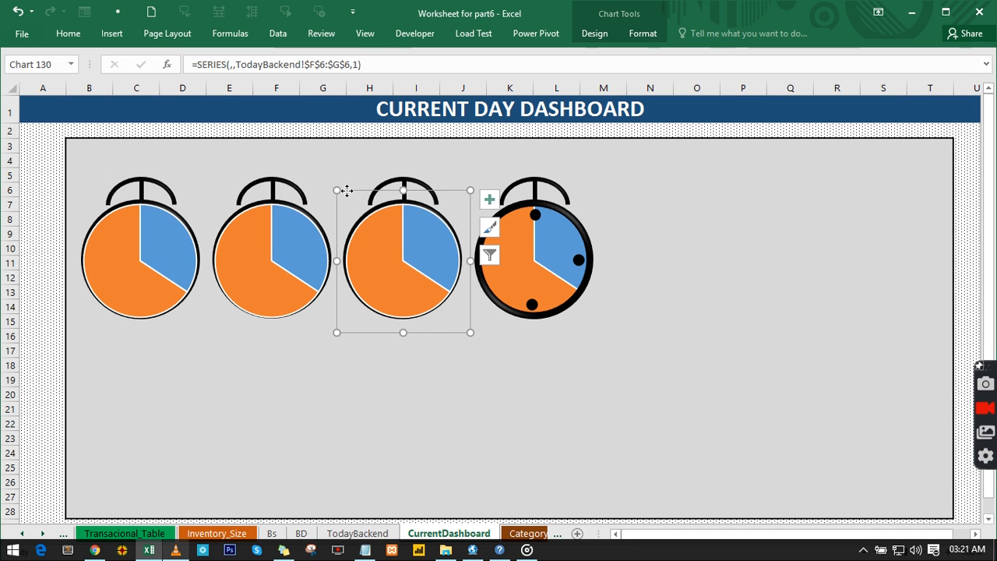
pyautogui.rightClick(347, 191)
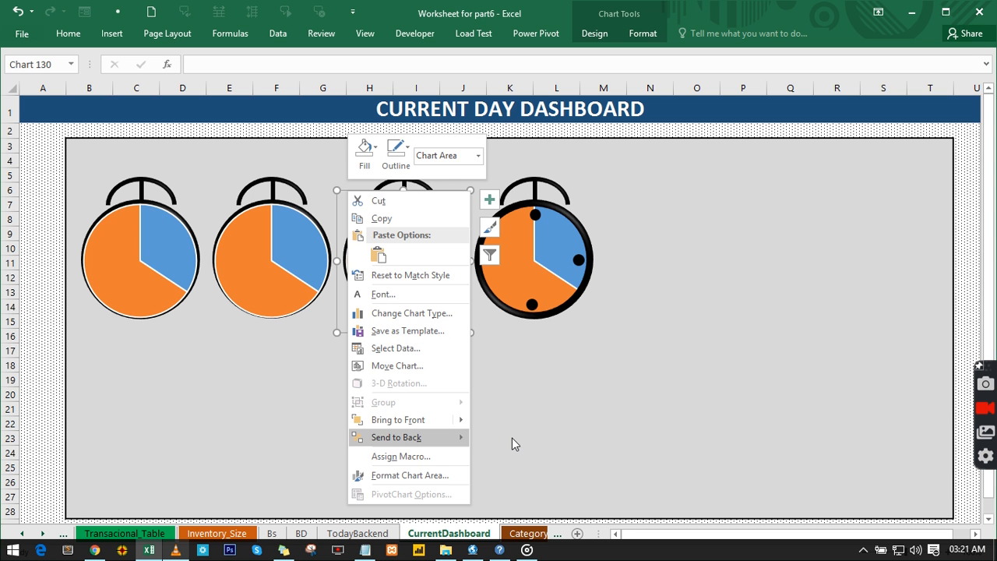
pyautogui.press('Escape')
# Send the pie charts on the second and first dials to the back, behind the dial rings and dots.
pyautogui.click(246, 226)
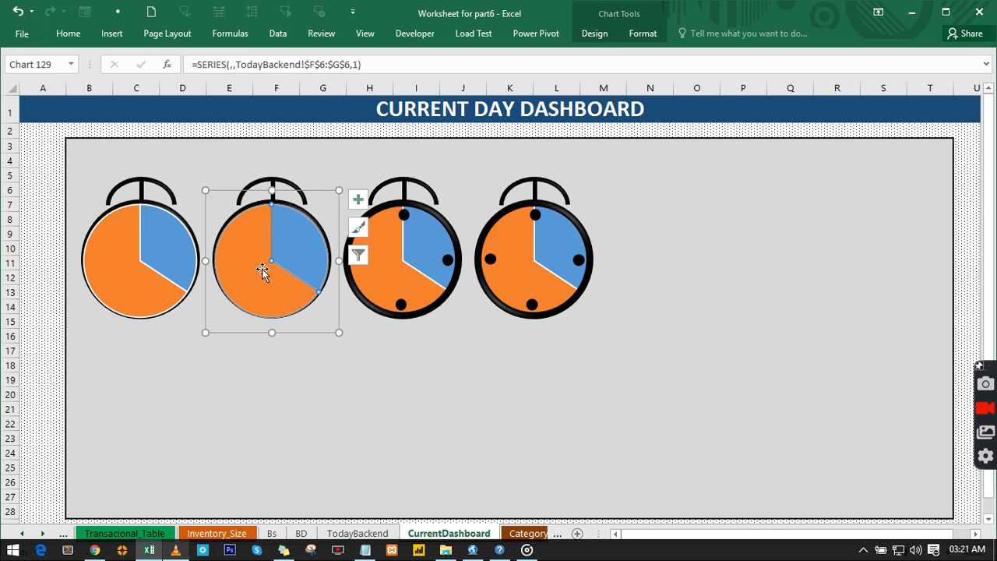
pyautogui.click(219, 189)
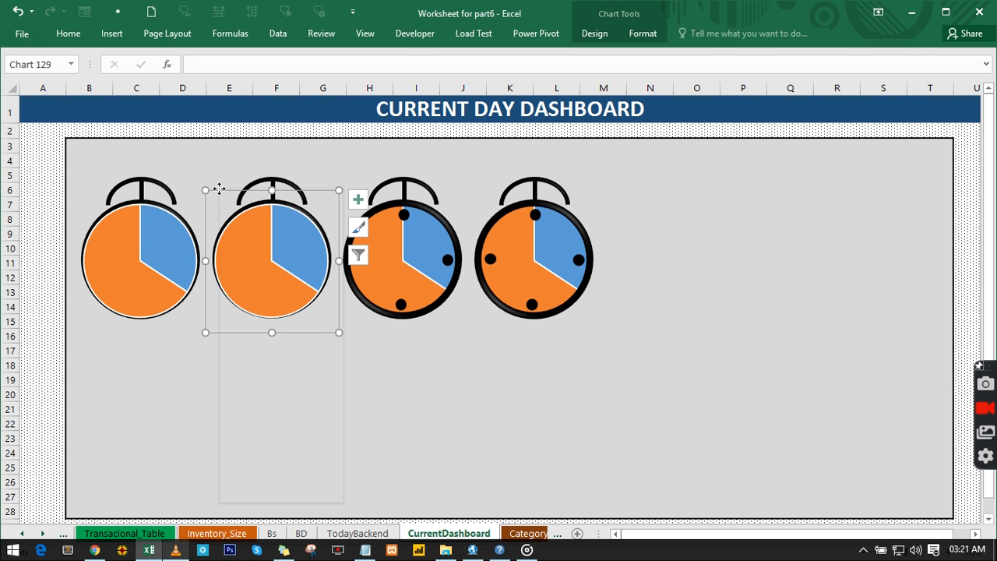
pyautogui.rightClick(219, 189)
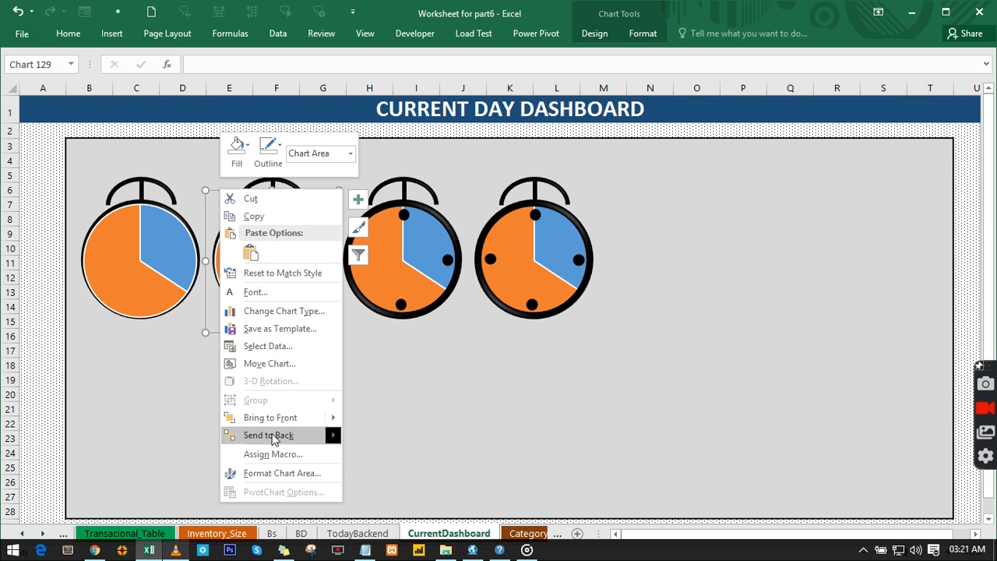
pyautogui.moveTo(336, 436)
pyautogui.click(368, 434)
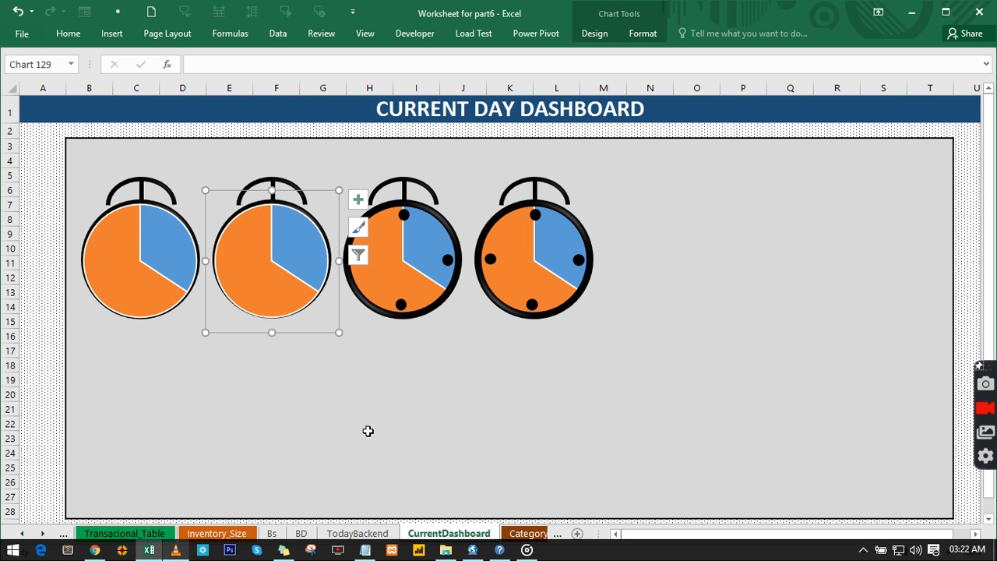
pyautogui.click(133, 258)
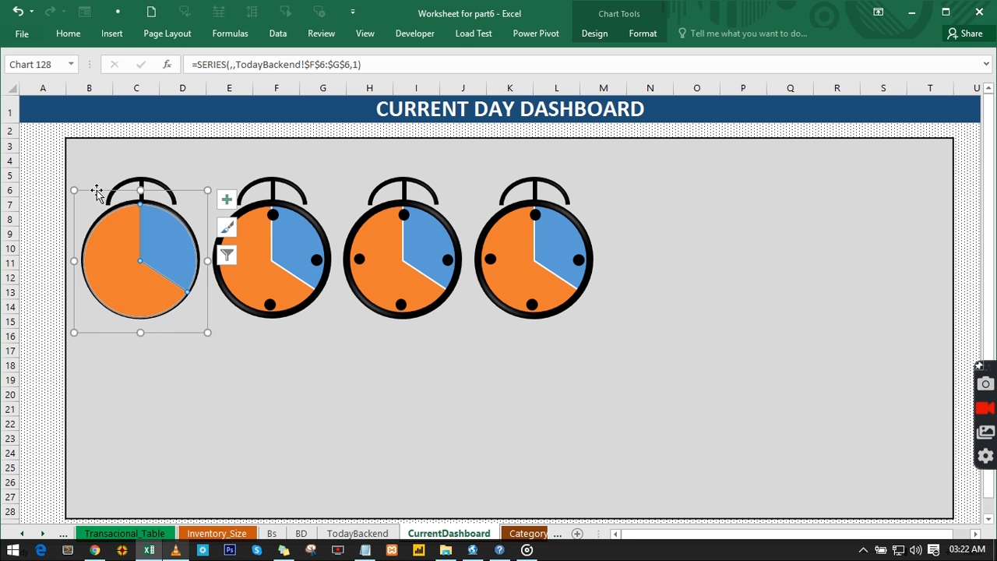
pyautogui.rightClick(97, 191)
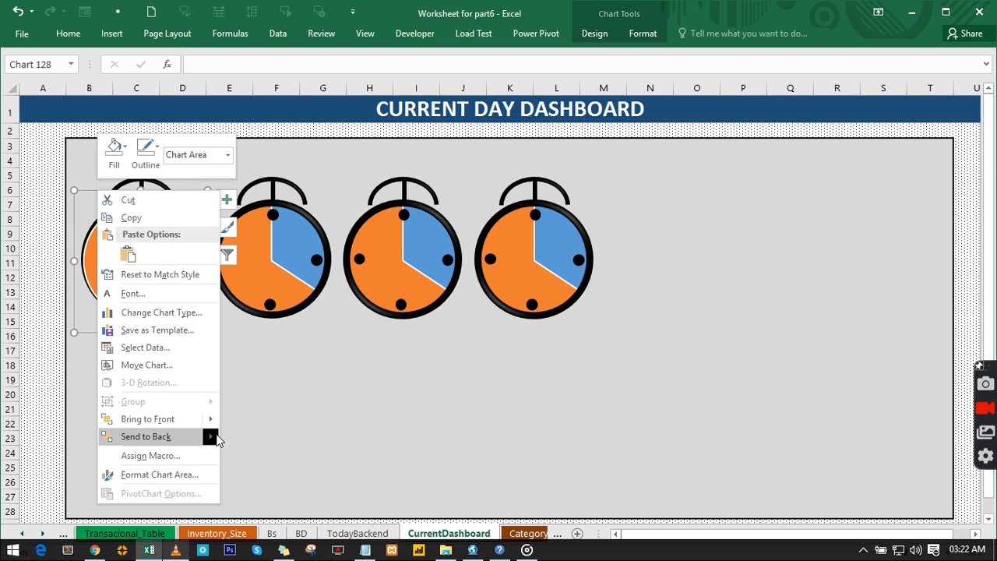
pyautogui.moveTo(217, 440)
pyautogui.click(253, 441)
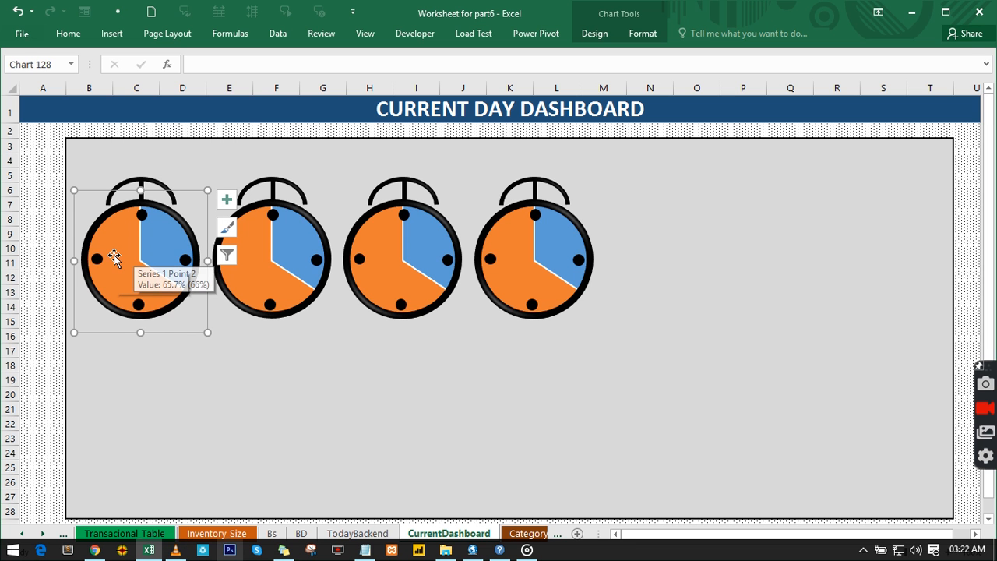
# Check the first dial's source cell F6 on TodayBackend and fill the larger slice of that dial's pie chart with solid white.
pyautogui.click(115, 259)
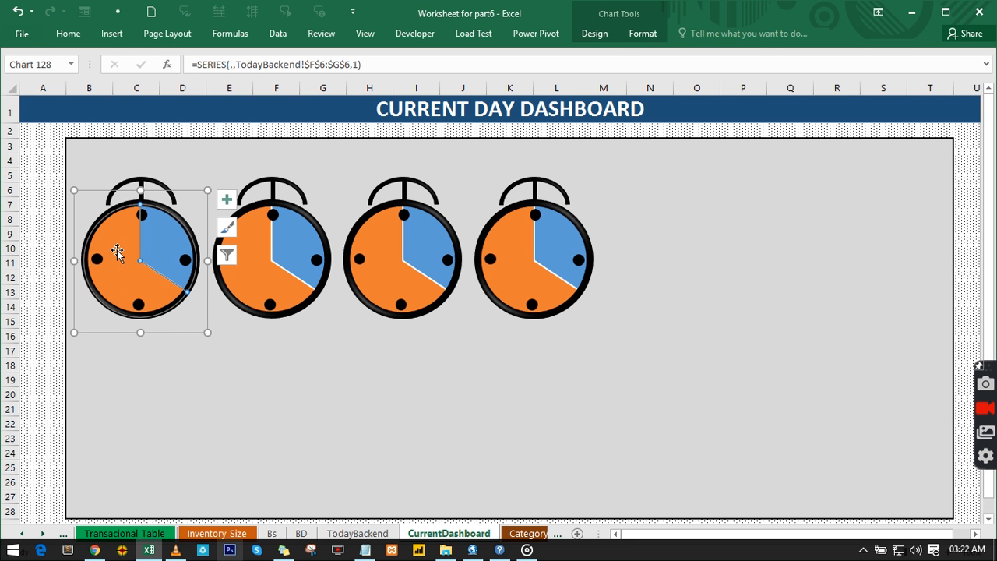
pyautogui.click(381, 534)
pyautogui.click(366, 187)
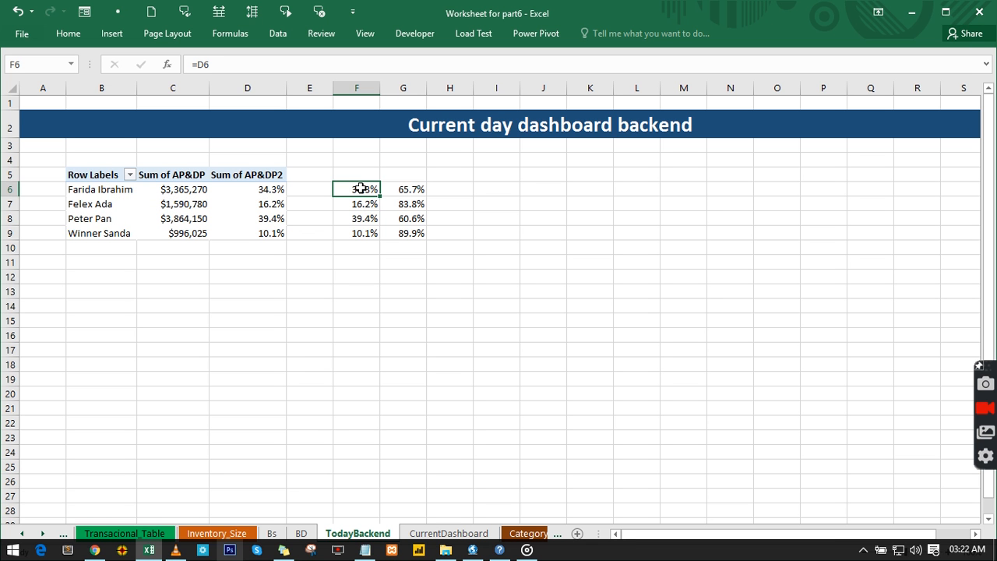
pyautogui.click(434, 533)
pyautogui.click(151, 251)
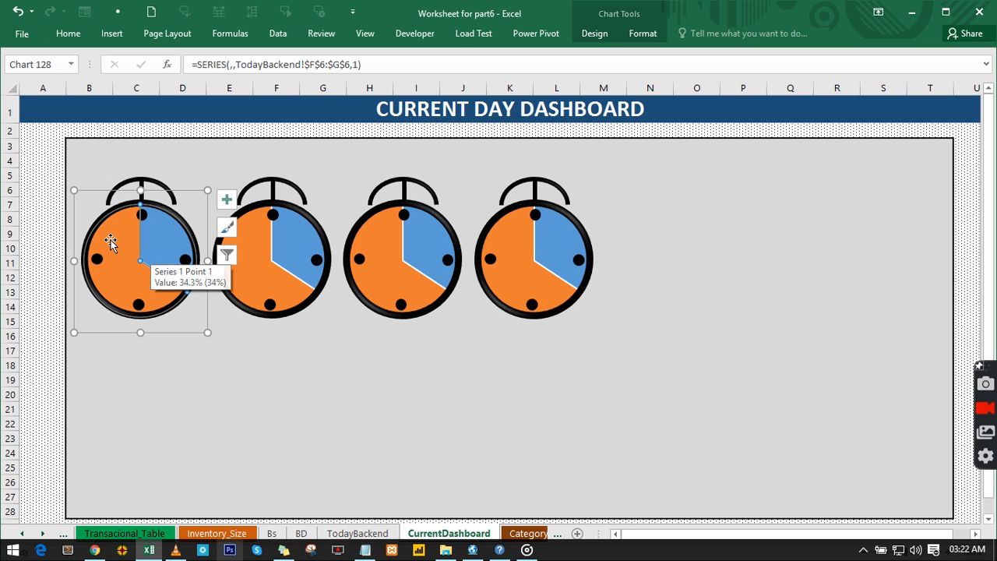
pyautogui.moveTo(112, 242); pyautogui.dragTo(114, 243)
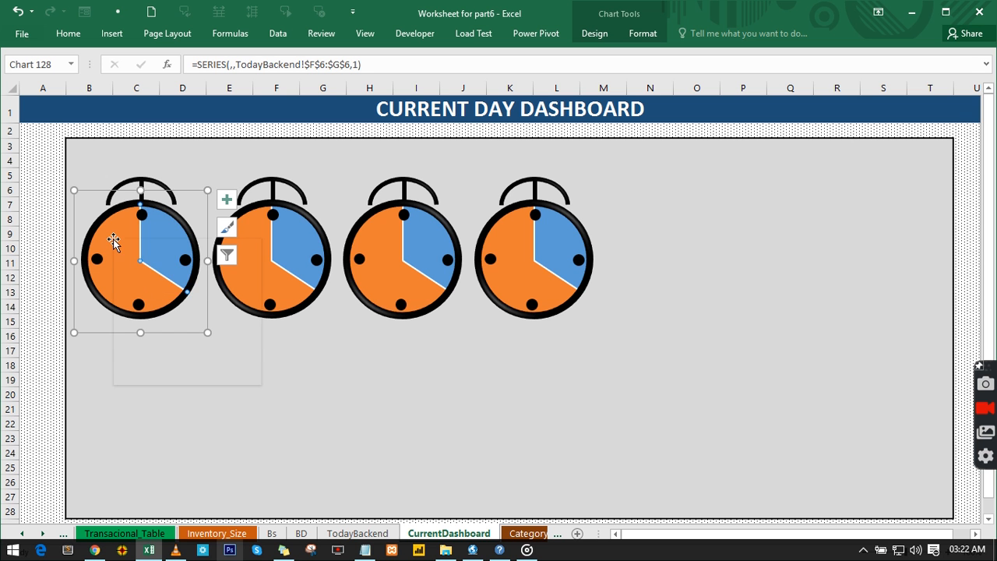
pyautogui.rightClick(113, 241)
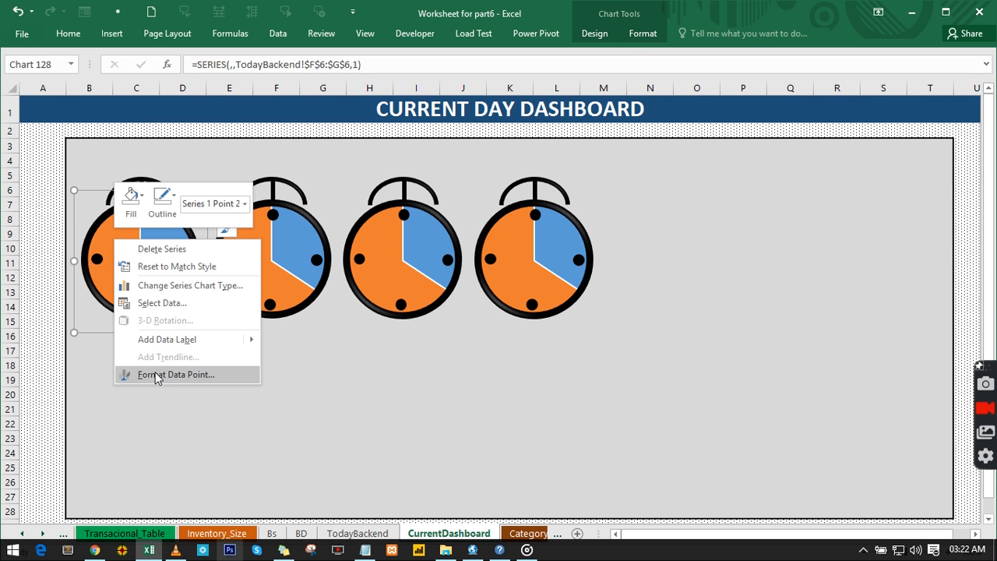
pyautogui.click(158, 375)
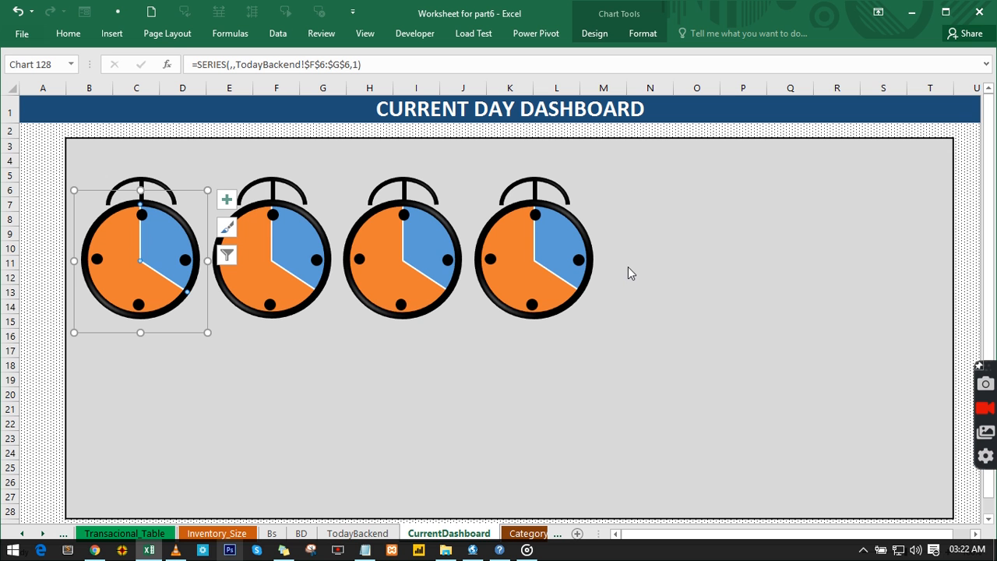
pyautogui.click(616, 226)
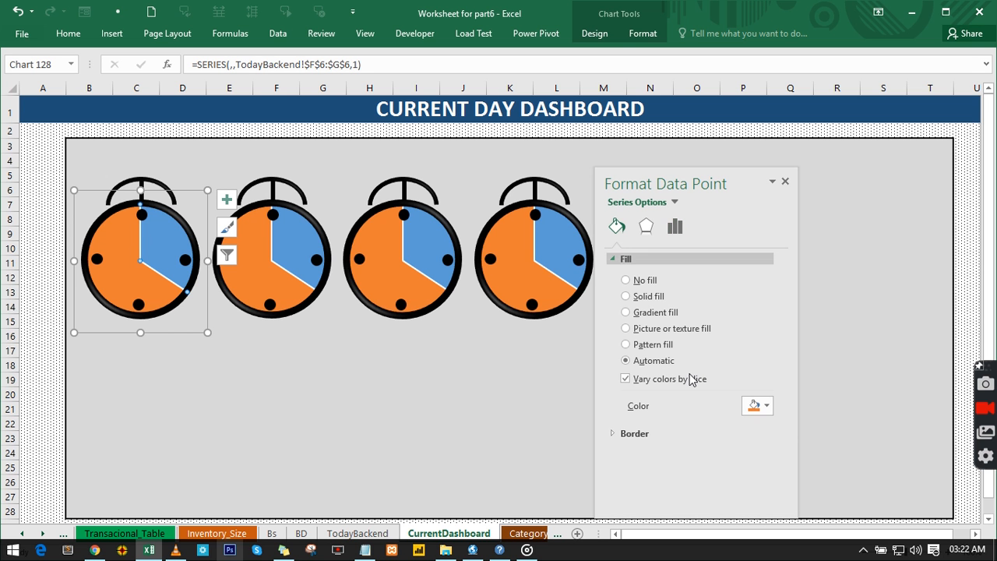
pyautogui.click(768, 405)
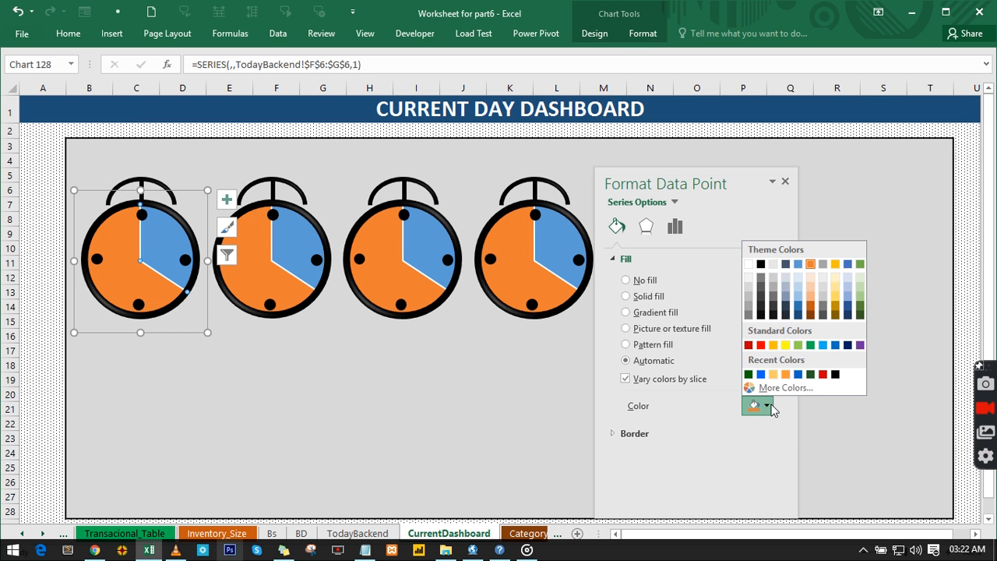
pyautogui.click(748, 264)
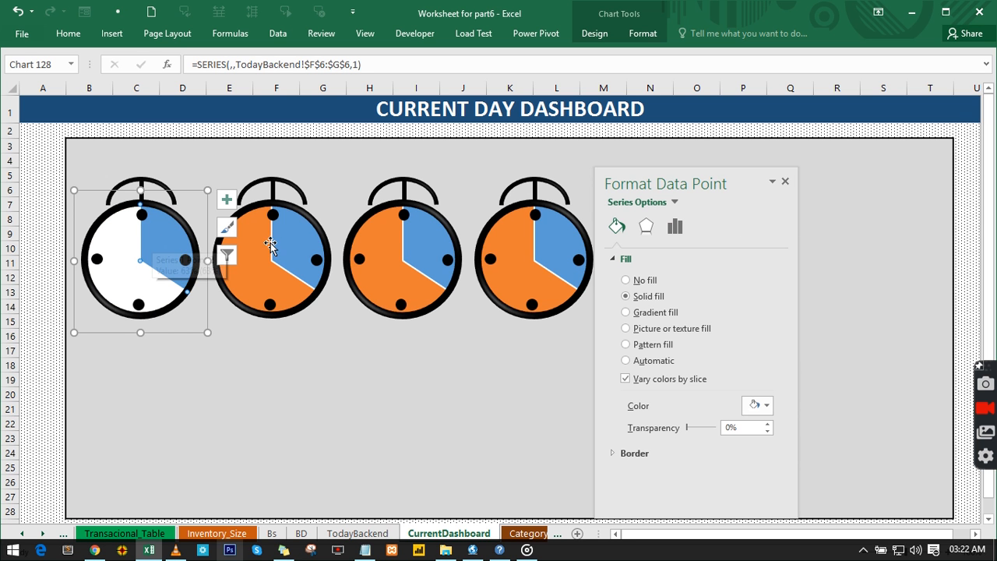
# Change the data range of the second dial's pie chart to =TodayBackend!$F$7:$G$7.
pyautogui.click(250, 239)
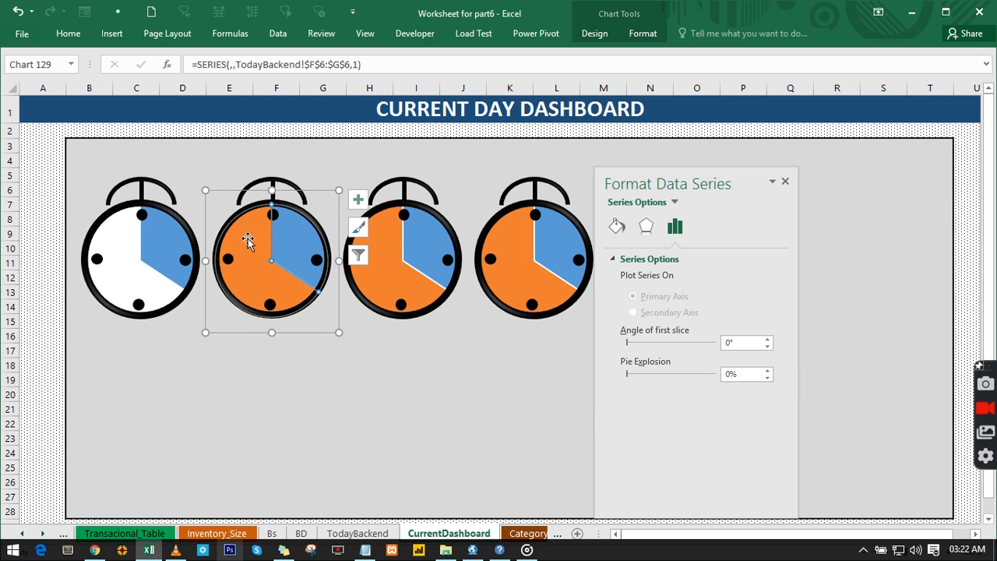
pyautogui.rightClick(247, 240)
pyautogui.click(287, 305)
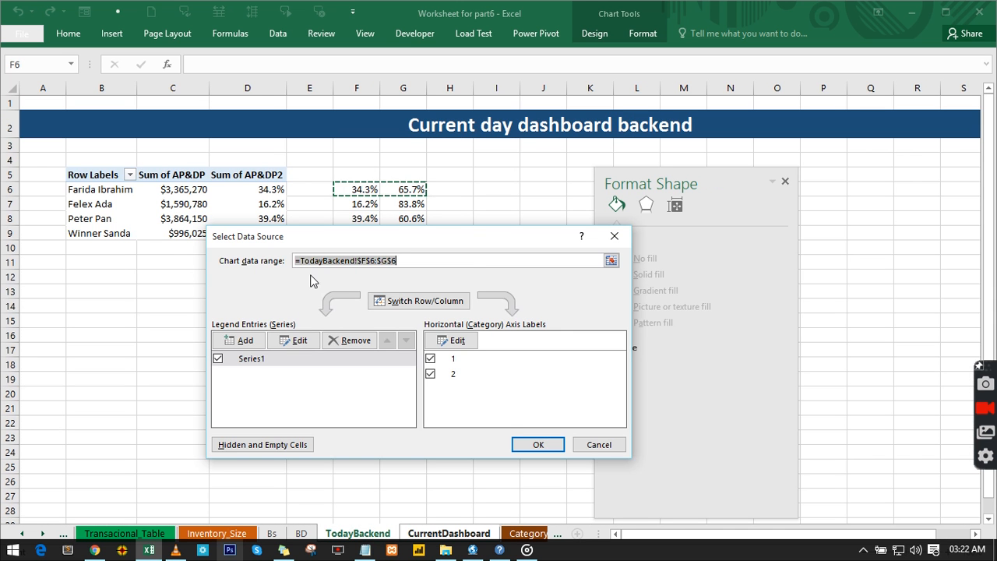
pyautogui.moveTo(357, 205); pyautogui.dragTo(403, 204)
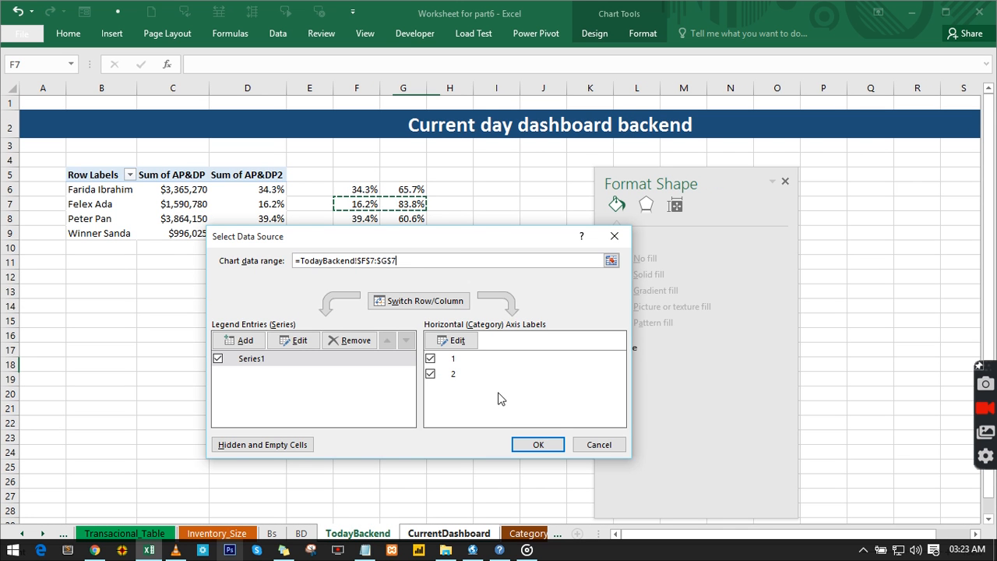
pyautogui.click(538, 444)
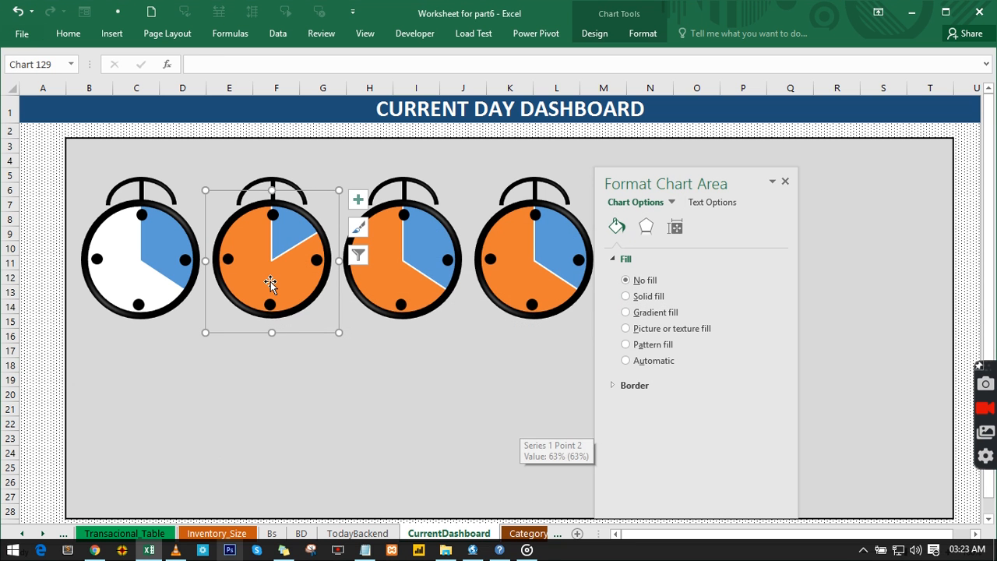
# Fill the second dial's larger pie slice with white and its smaller slice with dark blue.
pyautogui.click(270, 283)
pyautogui.click(270, 282)
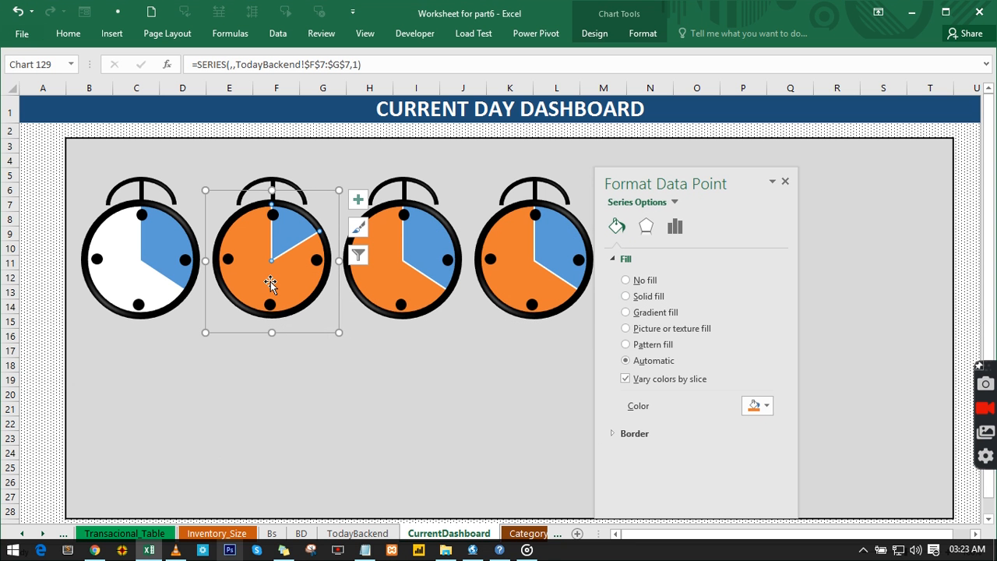
pyautogui.click(756, 405)
pyautogui.click(751, 265)
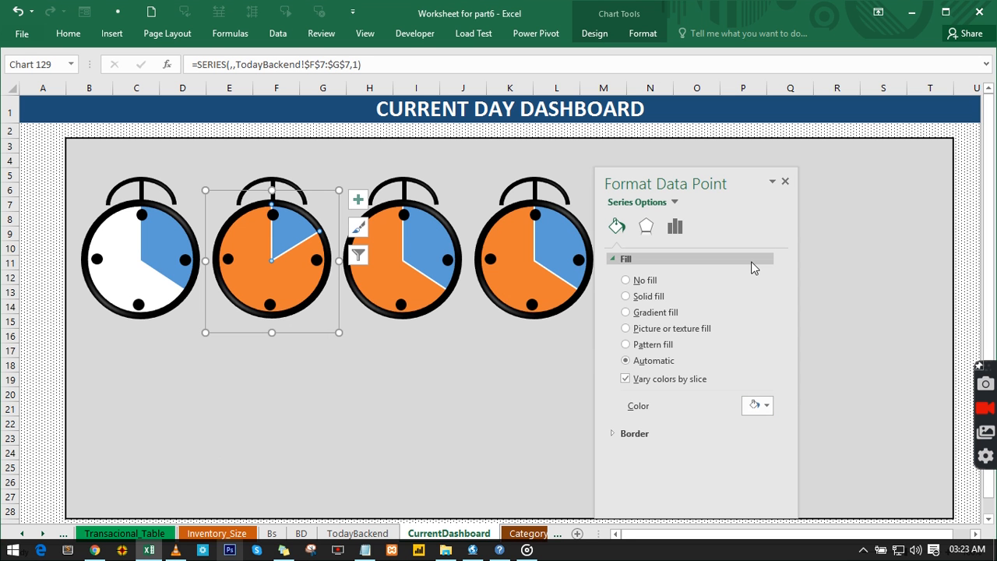
pyautogui.click(294, 226)
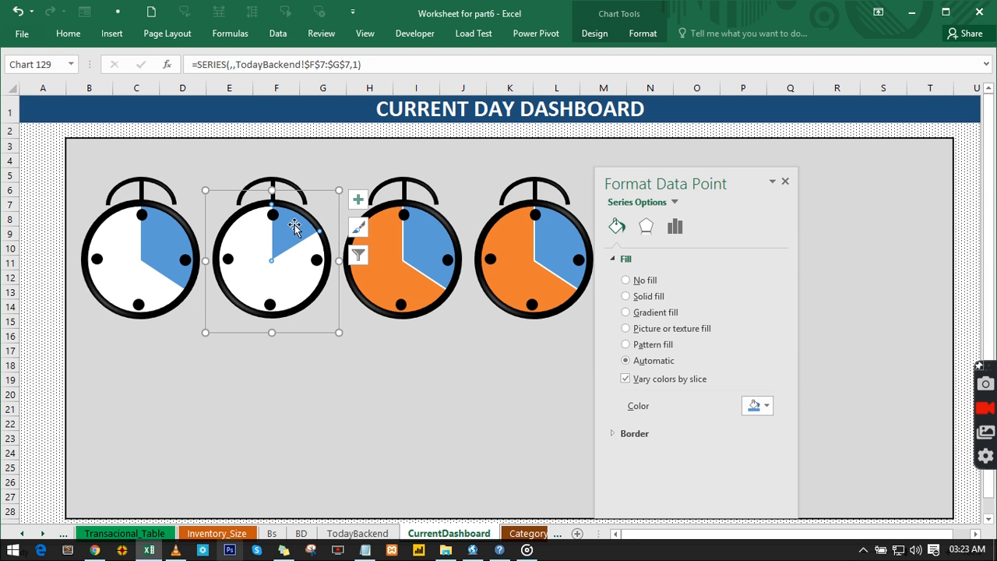
pyautogui.click(768, 407)
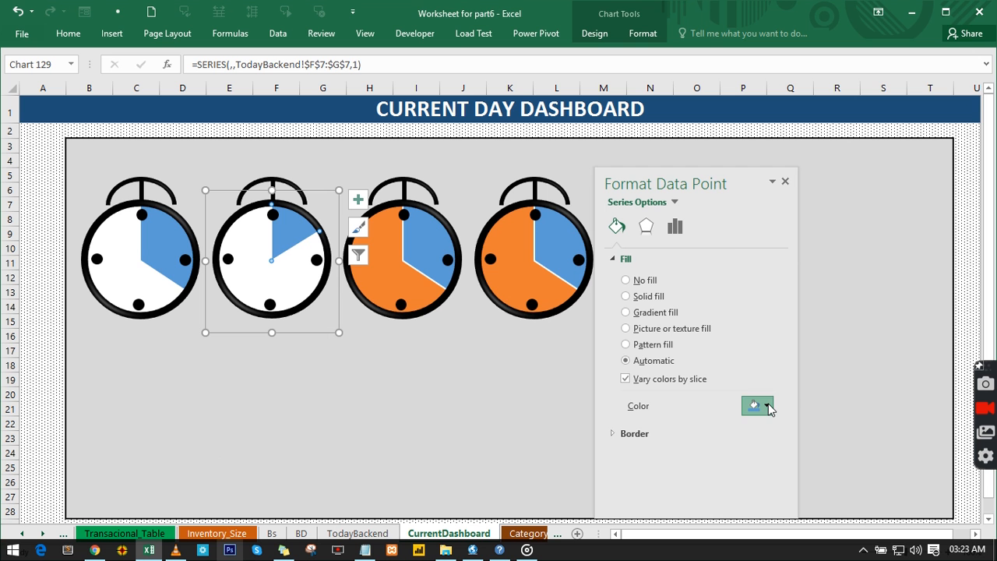
pyautogui.click(795, 318)
# Change the data range of the third dial's pie chart to =TodayBackend!$F$8:$G$8.
pyautogui.click(387, 269)
pyautogui.click(388, 269)
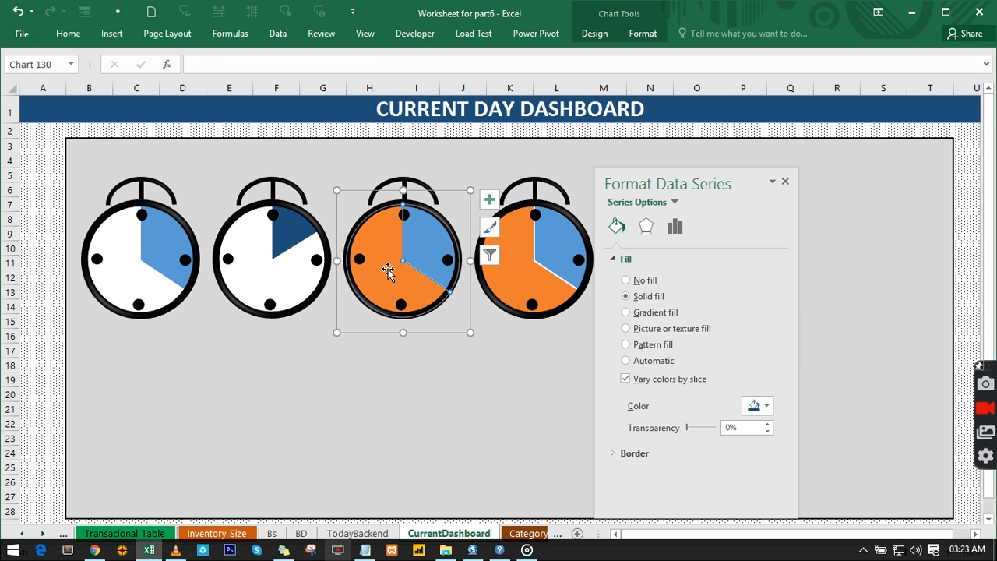
pyautogui.rightClick(387, 270)
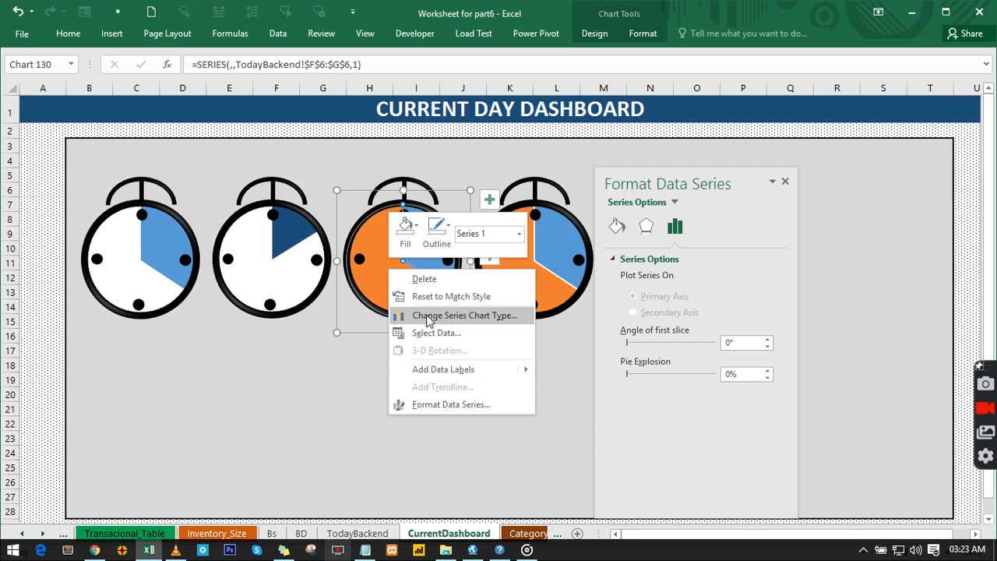
pyautogui.click(425, 334)
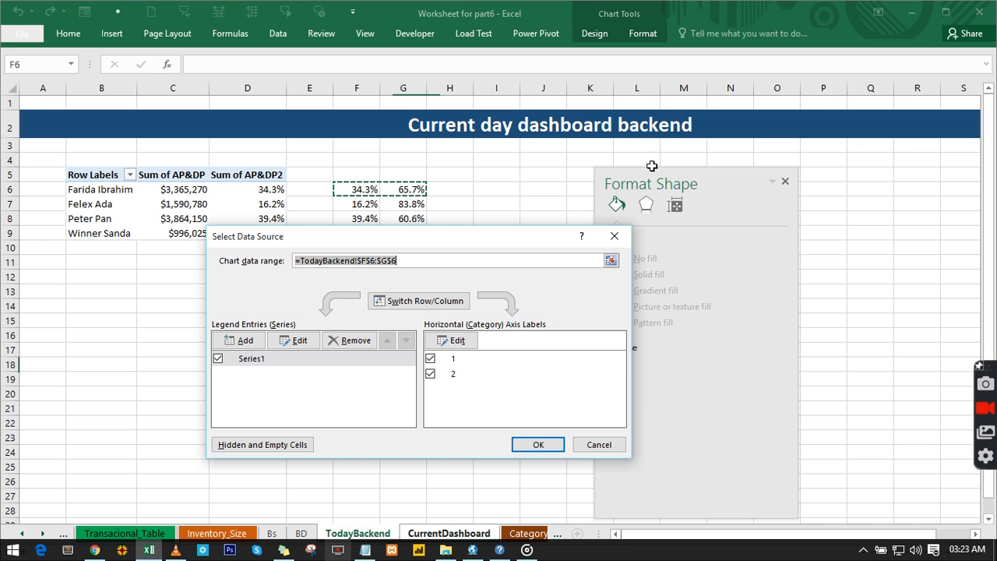
pyautogui.moveTo(363, 218); pyautogui.dragTo(419, 218)
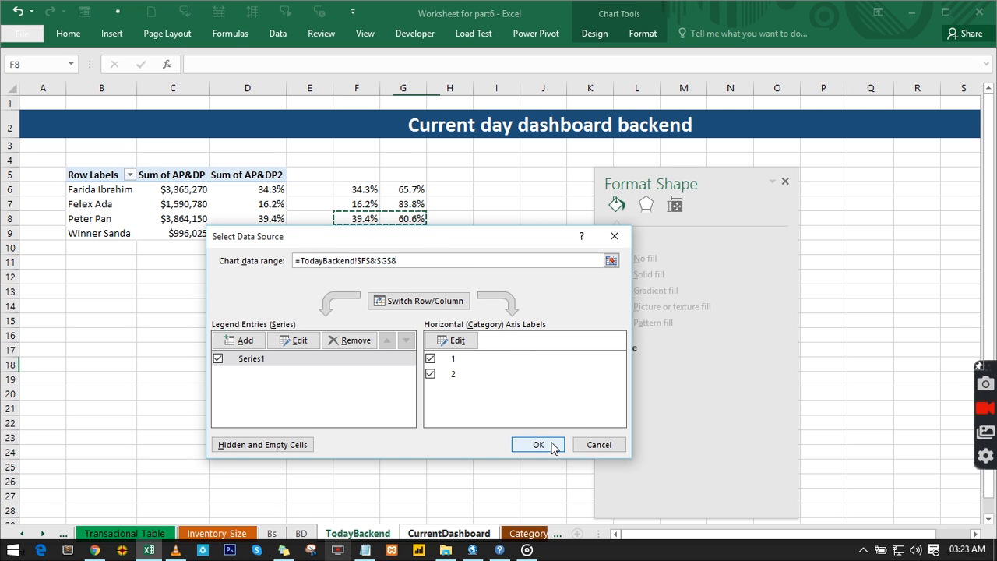
pyautogui.click(538, 445)
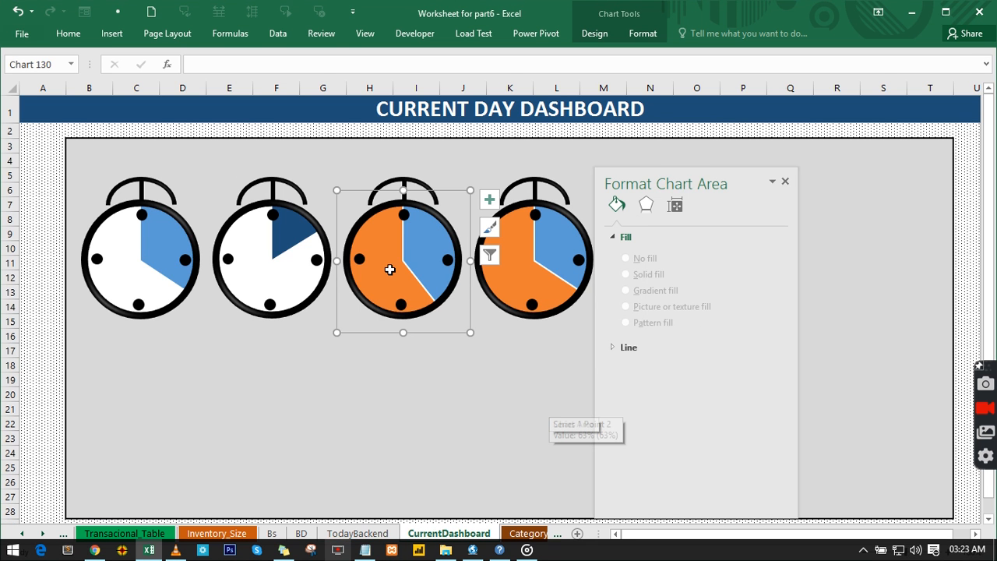
# Fill the third dial's larger pie slice with white and its smaller slice with dark orange.
pyautogui.click(390, 270)
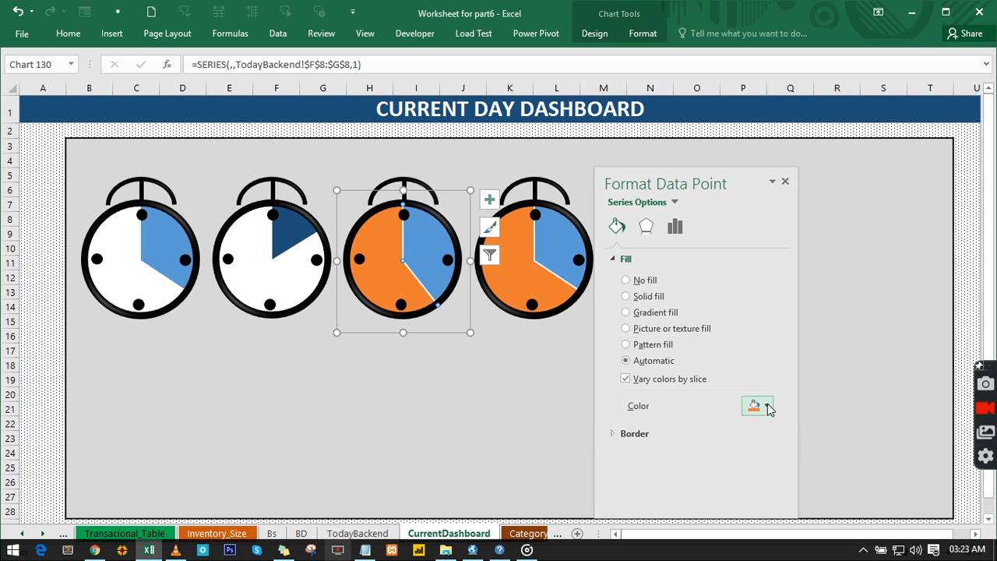
pyautogui.click(764, 407)
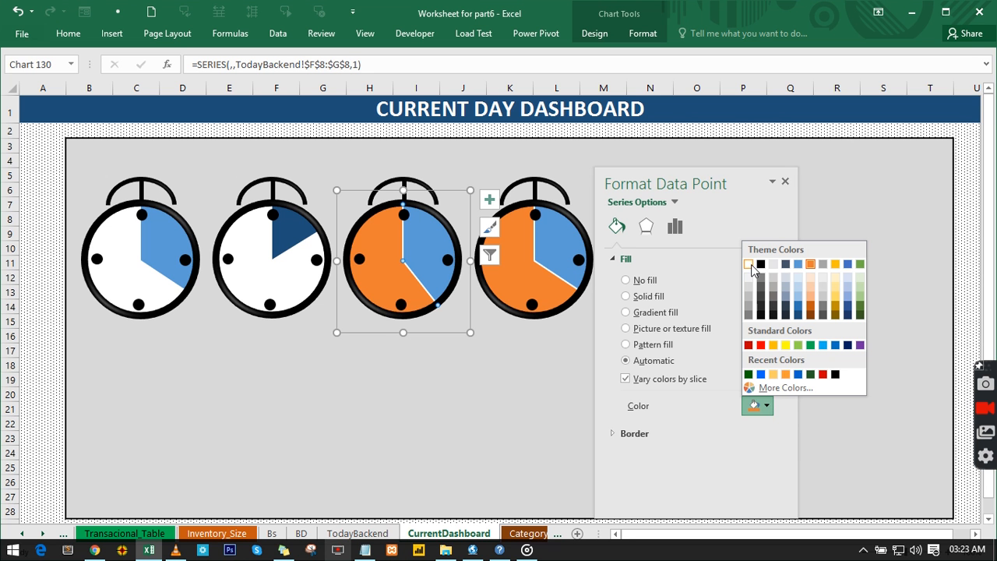
pyautogui.click(749, 265)
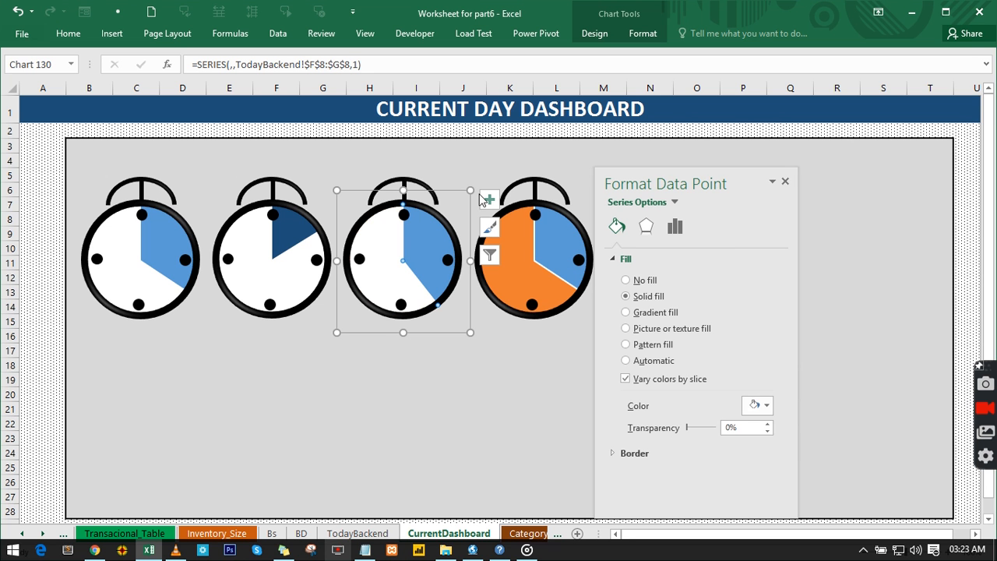
pyautogui.click(413, 233)
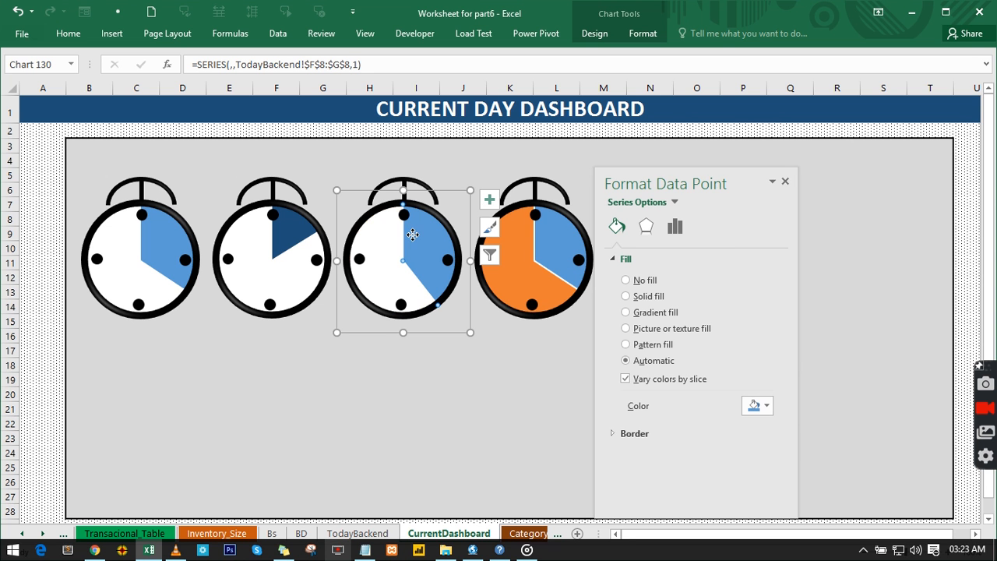
pyautogui.click(767, 406)
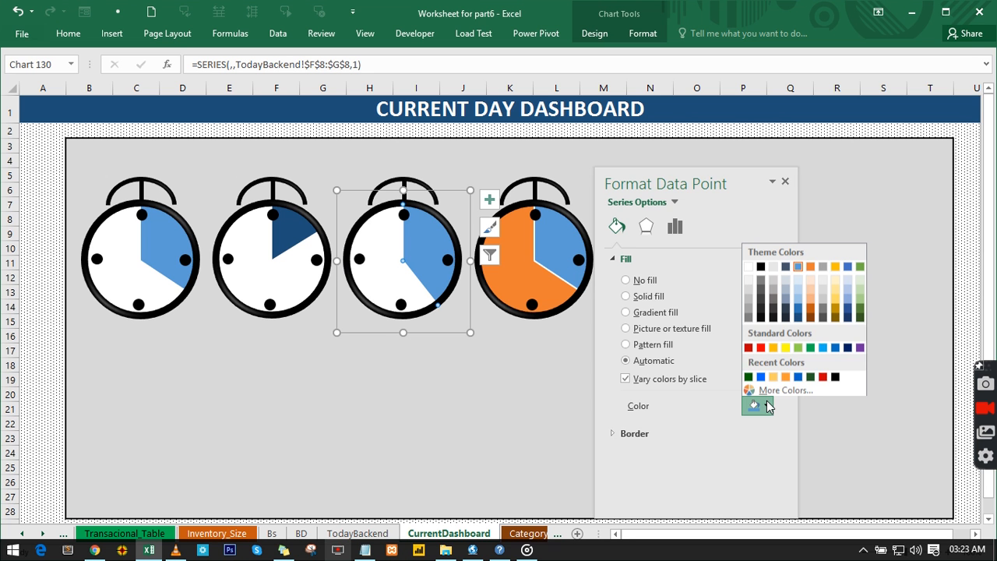
pyautogui.click(810, 304)
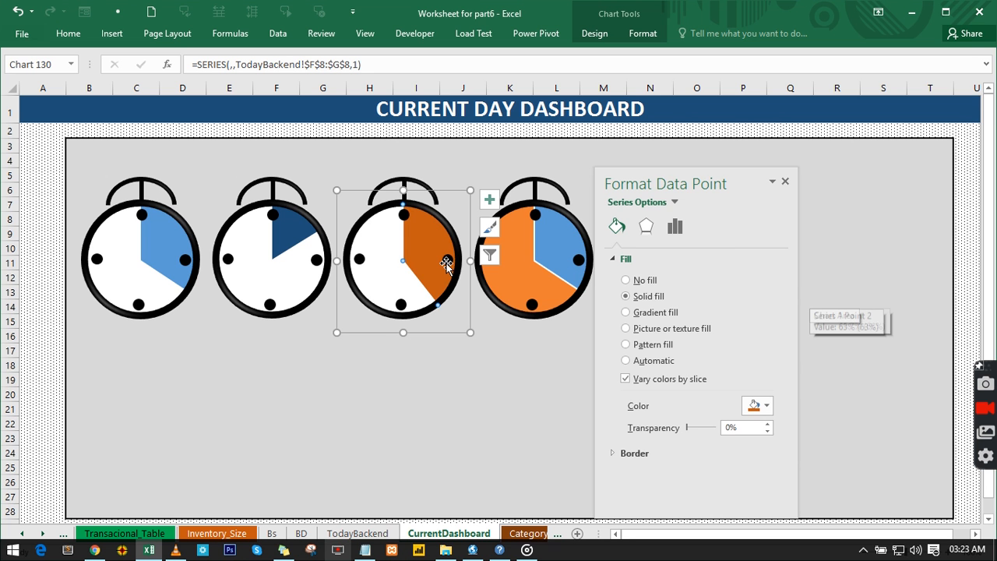
# Change the data range of the fourth dial's pie chart to =TodayBackend!$F$9:$G$9.
pyautogui.click(523, 281)
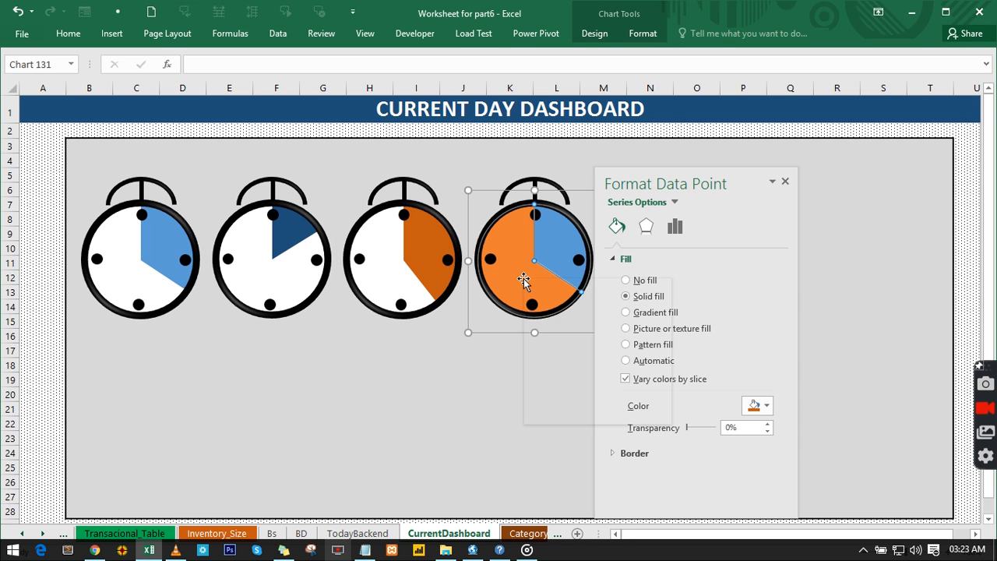
pyautogui.rightClick(523, 281)
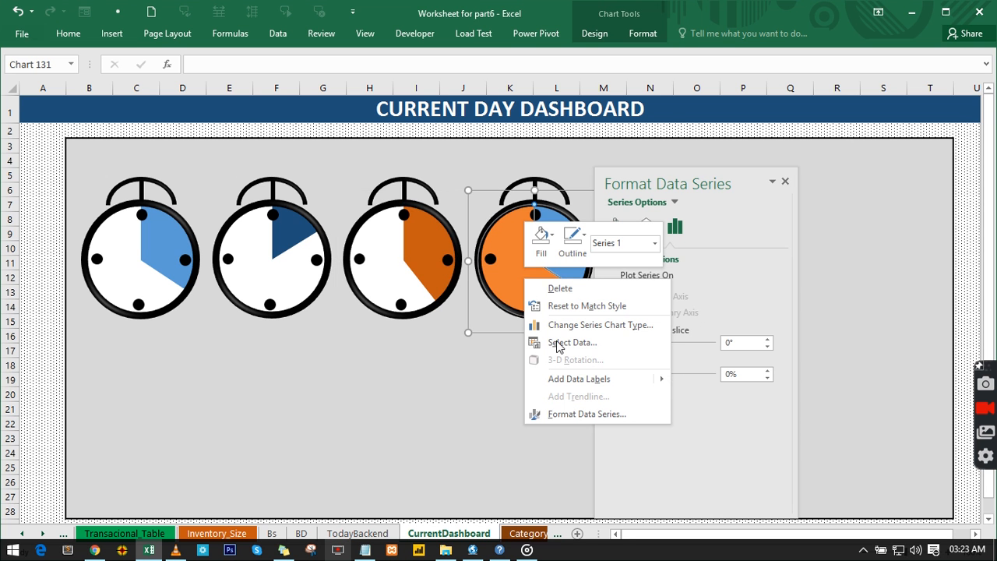
pyautogui.click(568, 343)
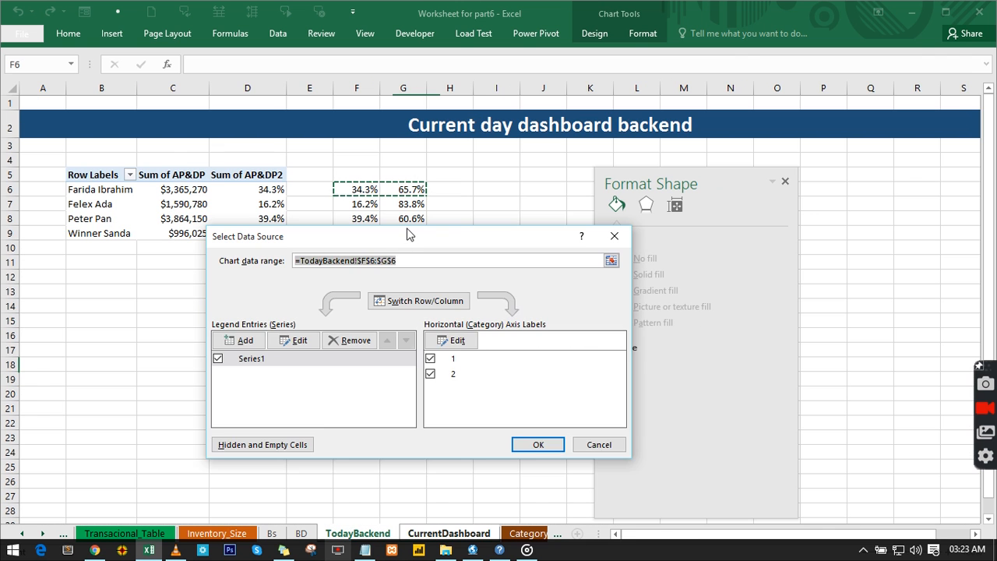
pyautogui.moveTo(409, 234); pyautogui.dragTo(417, 265)
pyautogui.moveTo(357, 233); pyautogui.dragTo(405, 234)
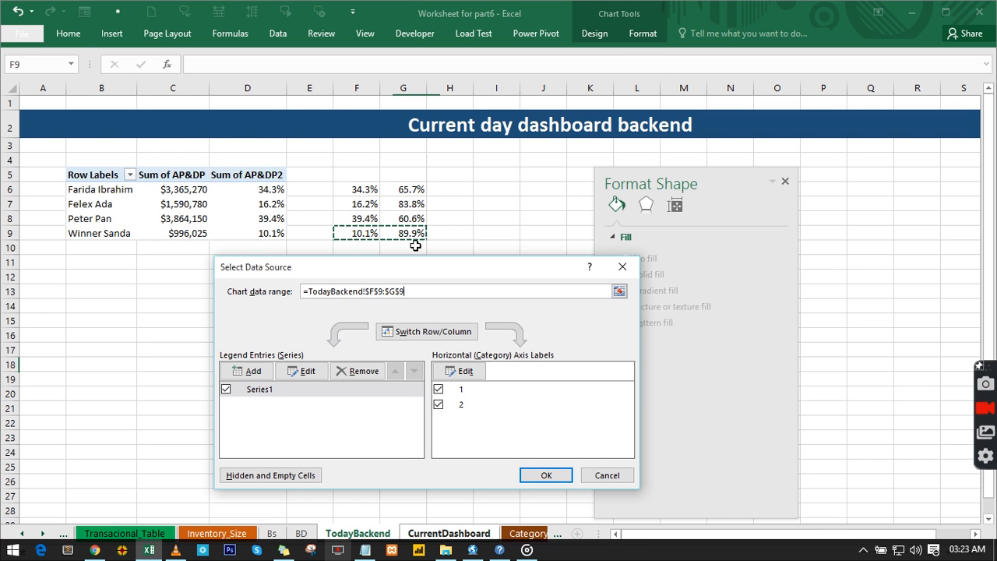
pyautogui.click(546, 475)
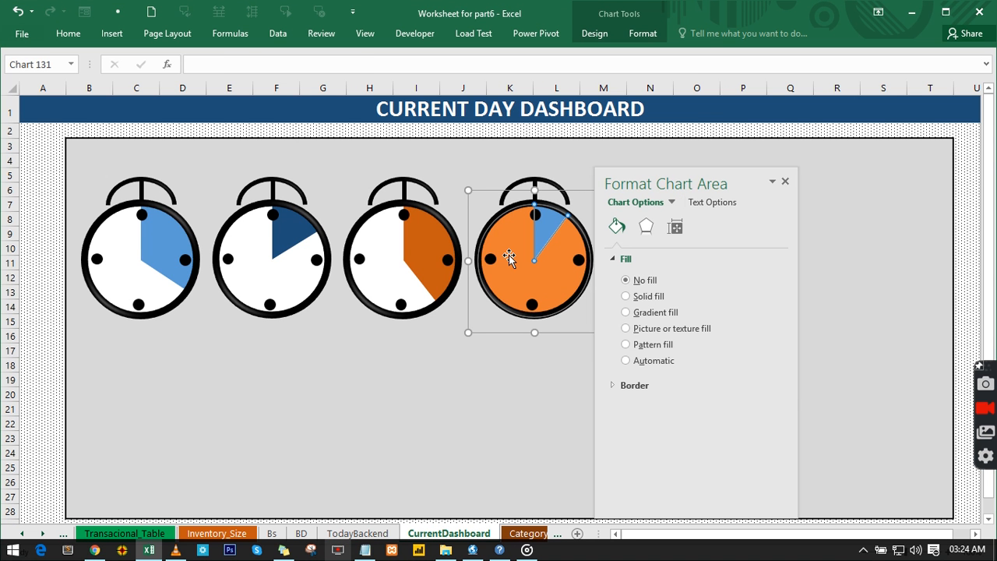
# Fill the fourth dial's larger pie slice with white and its smaller slice with the darkest orange (brown) shade.
pyautogui.click(509, 258)
pyautogui.click(763, 408)
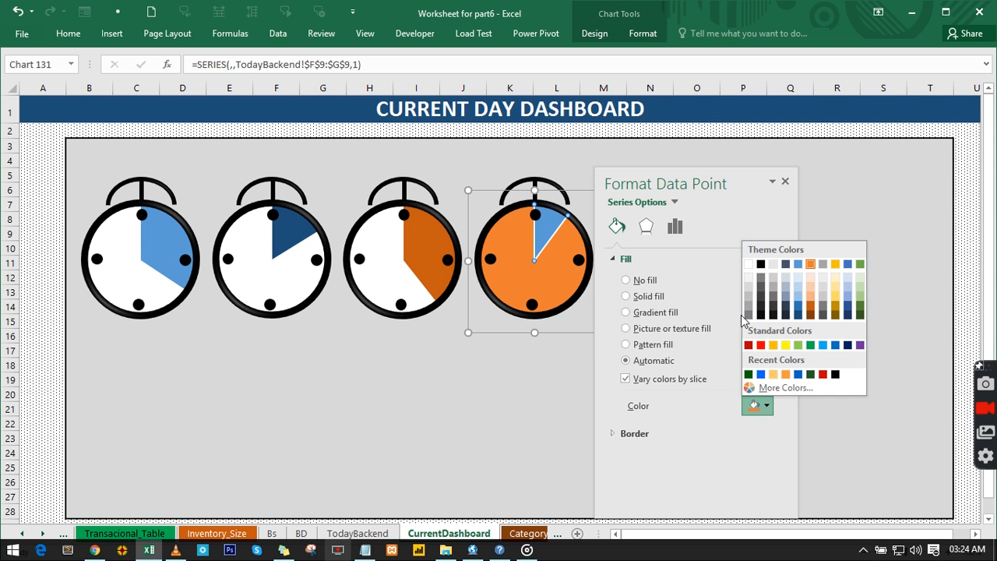
pyautogui.click(628, 260)
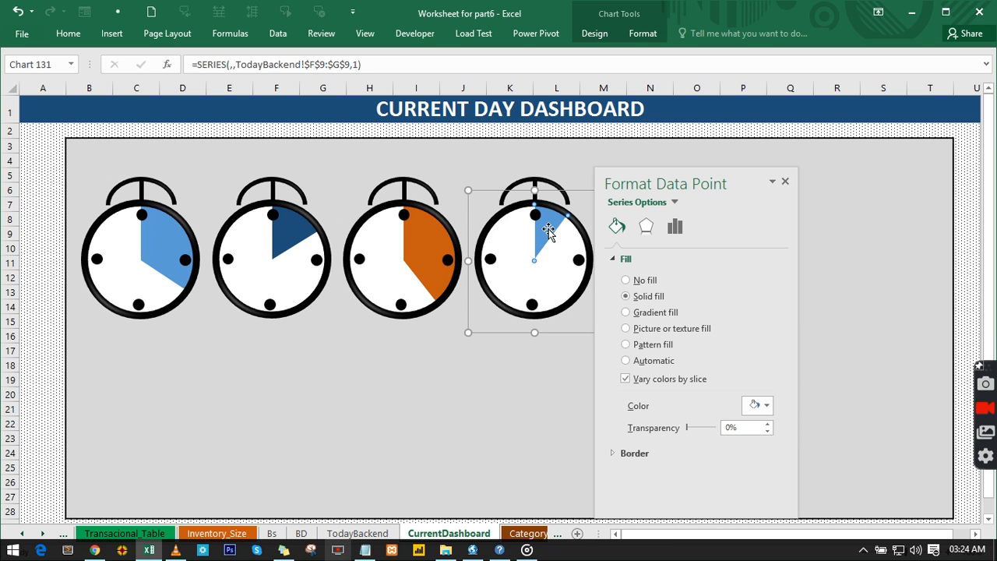
pyautogui.click(548, 229)
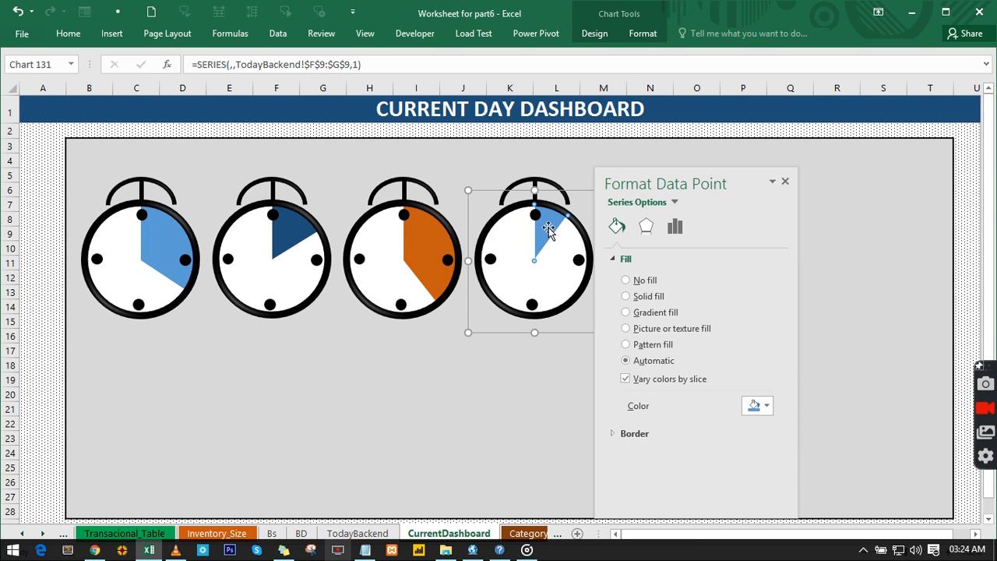
pyautogui.click(757, 406)
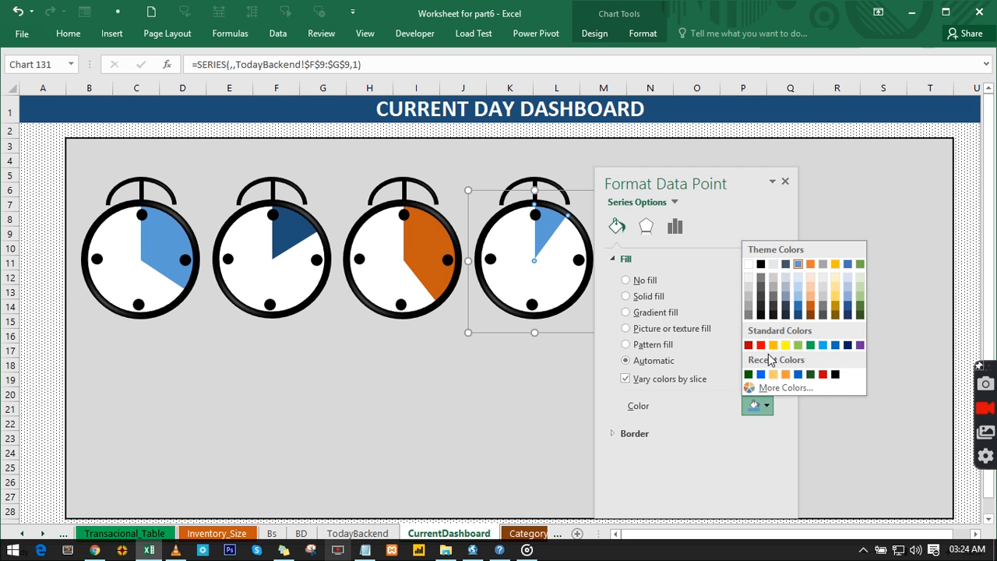
pyautogui.click(810, 315)
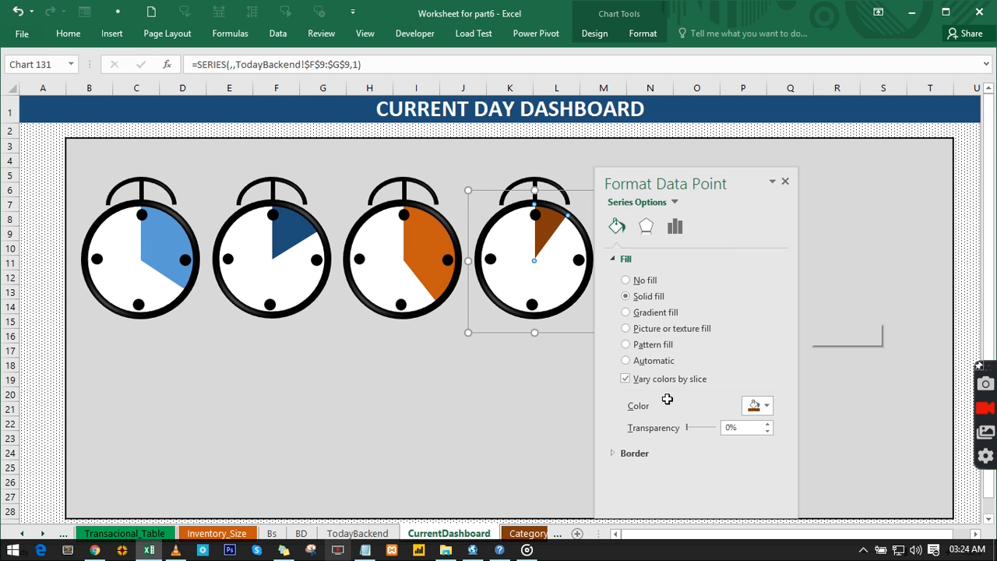
pyautogui.click(785, 182)
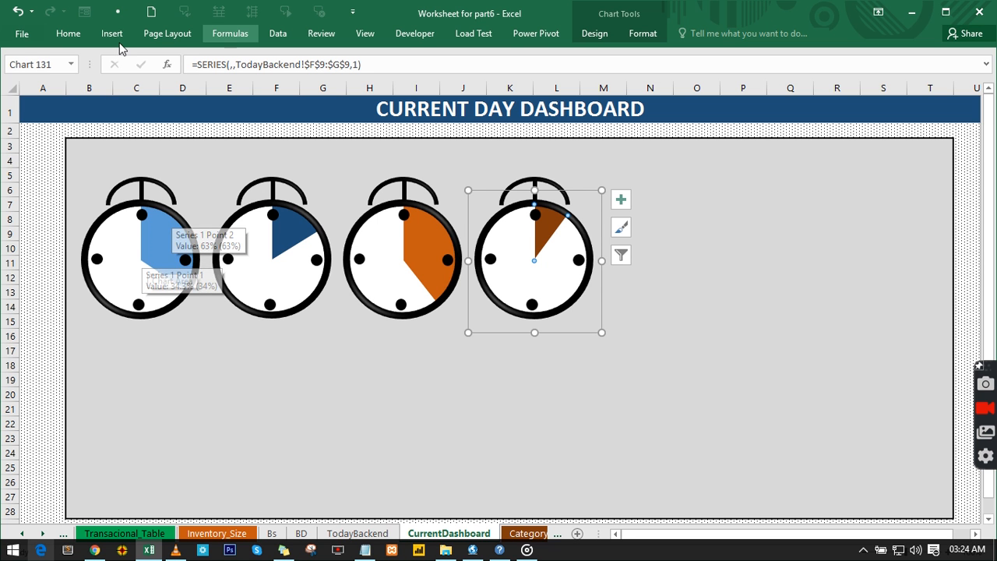
# Draw a circle, size it to about 0.43 inches across and place it at the fourth dial's centre.
pyautogui.click(111, 34)
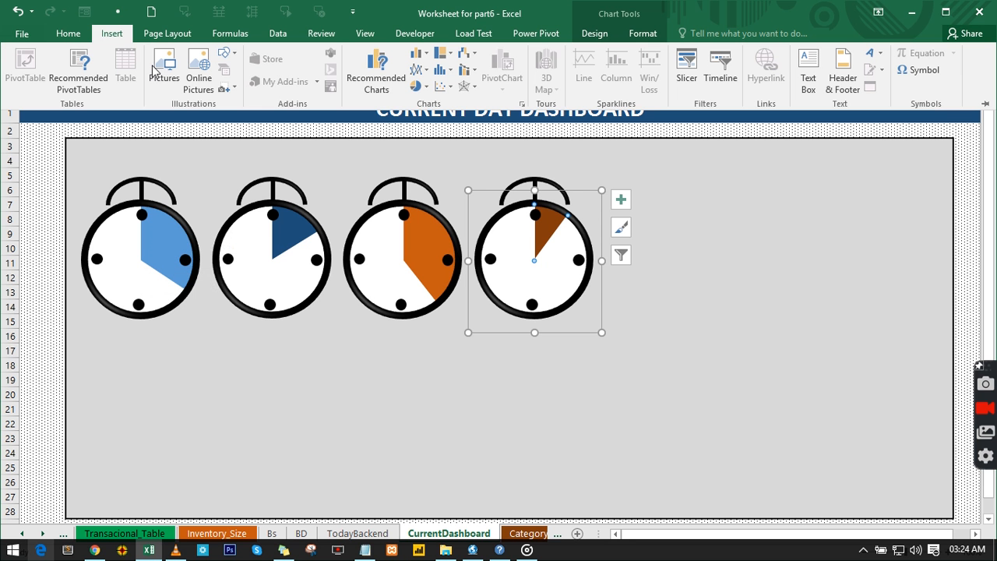
pyautogui.click(225, 59)
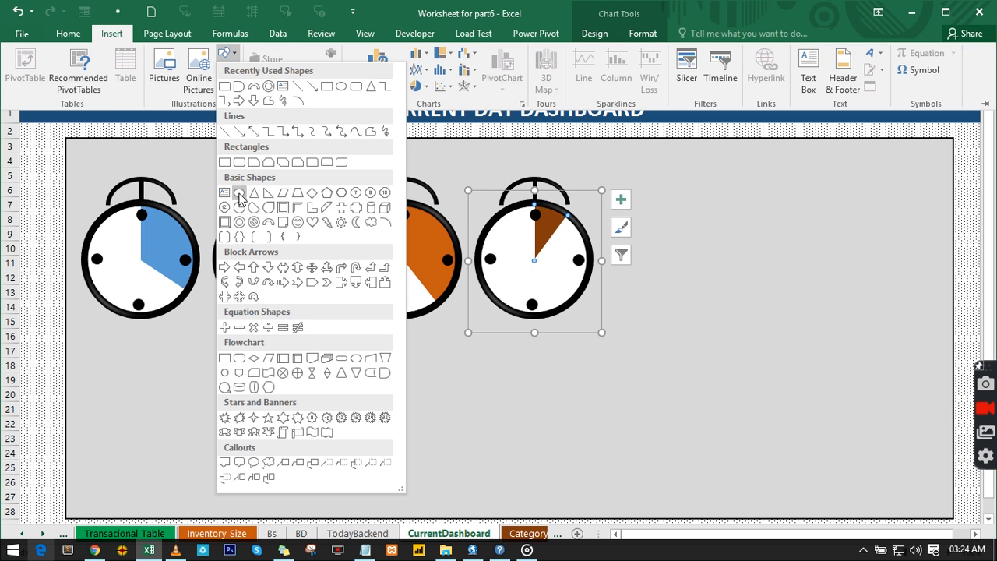
pyautogui.click(239, 192)
pyautogui.moveTo(688, 202)
pyautogui.mouseDown()
pyautogui.moveTo(761, 229)
pyautogui.moveTo(759, 272)
pyautogui.mouseUp()
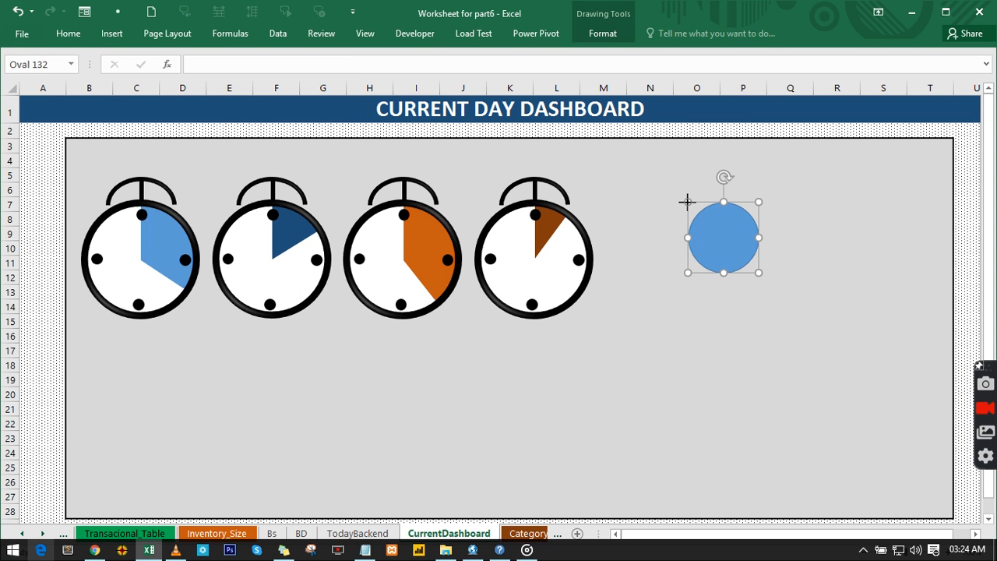
pyautogui.moveTo(688, 203); pyautogui.dragTo(533, 256)
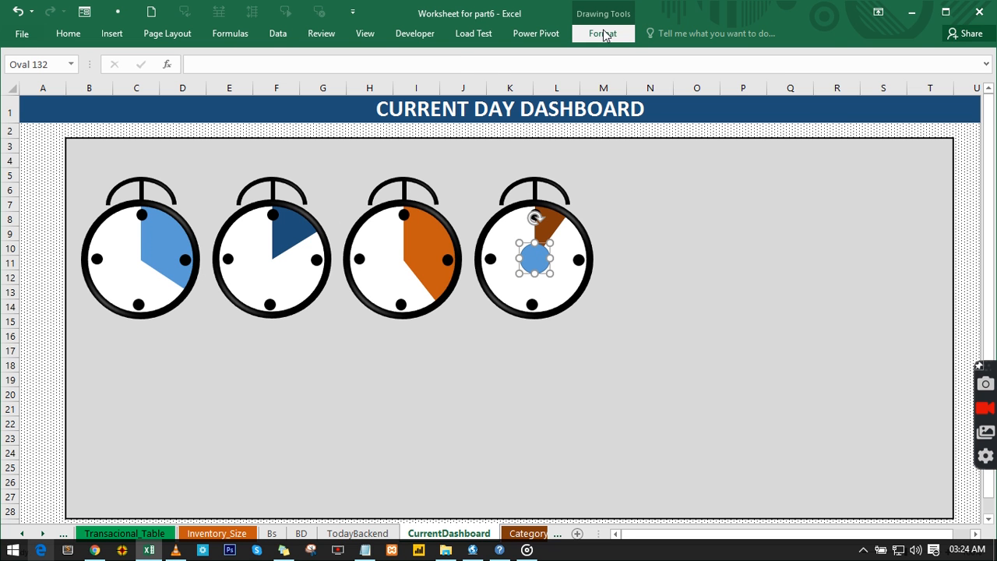
# Give the fourth dial's centre circle a black fill, no outline and the third preset shape effect.
pyautogui.click(603, 33)
pyautogui.click(241, 69)
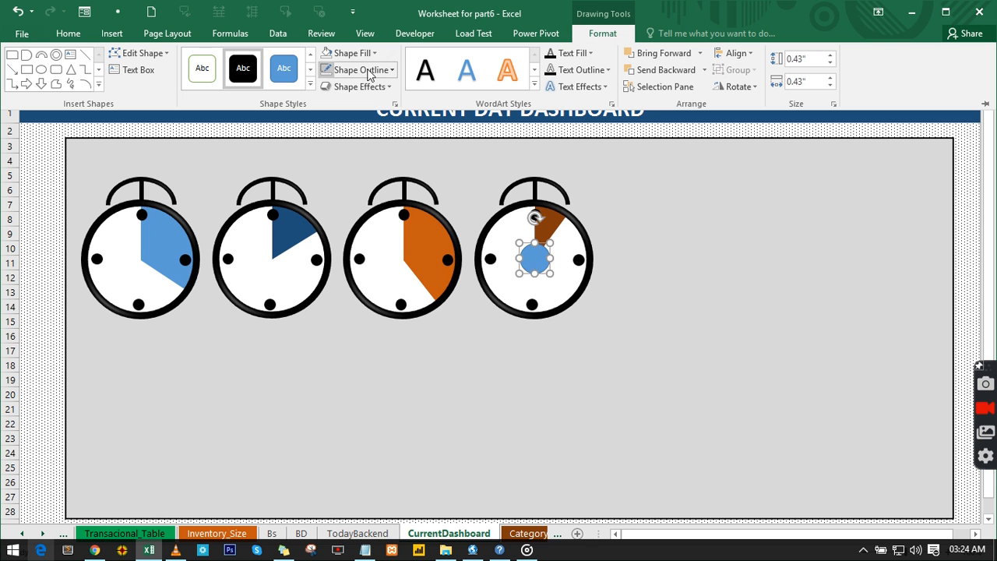
pyautogui.click(392, 70)
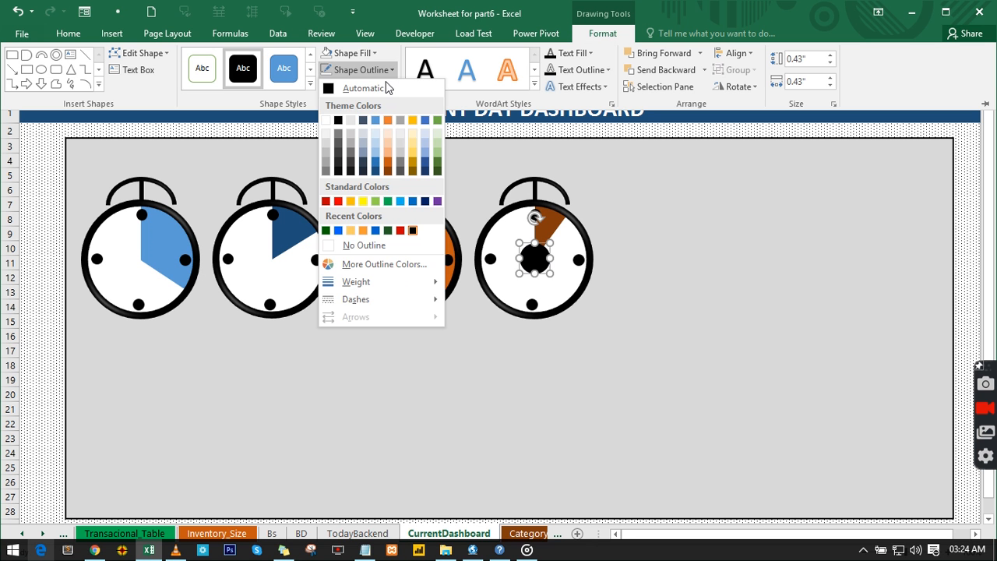
pyautogui.click(331, 245)
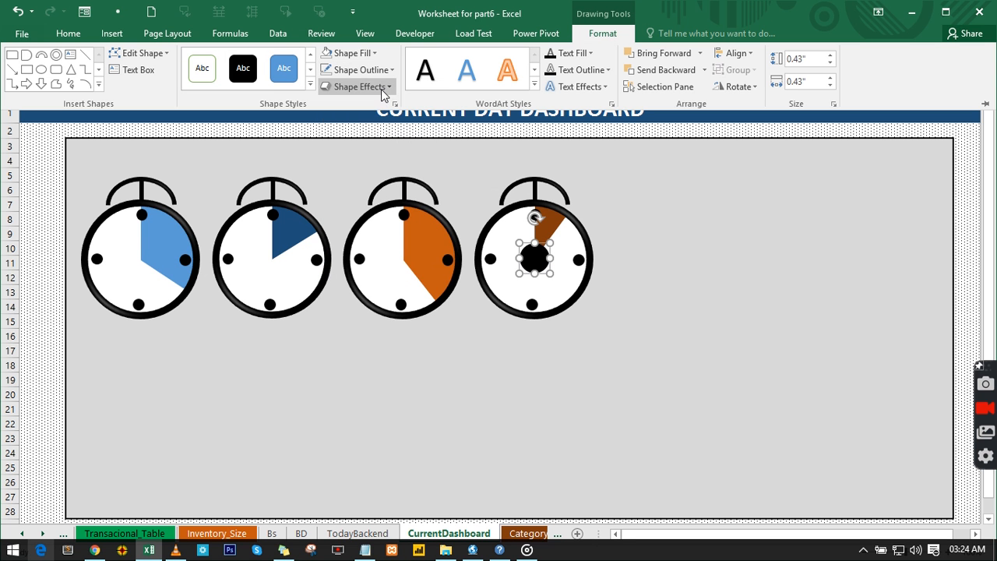
pyautogui.click(381, 88)
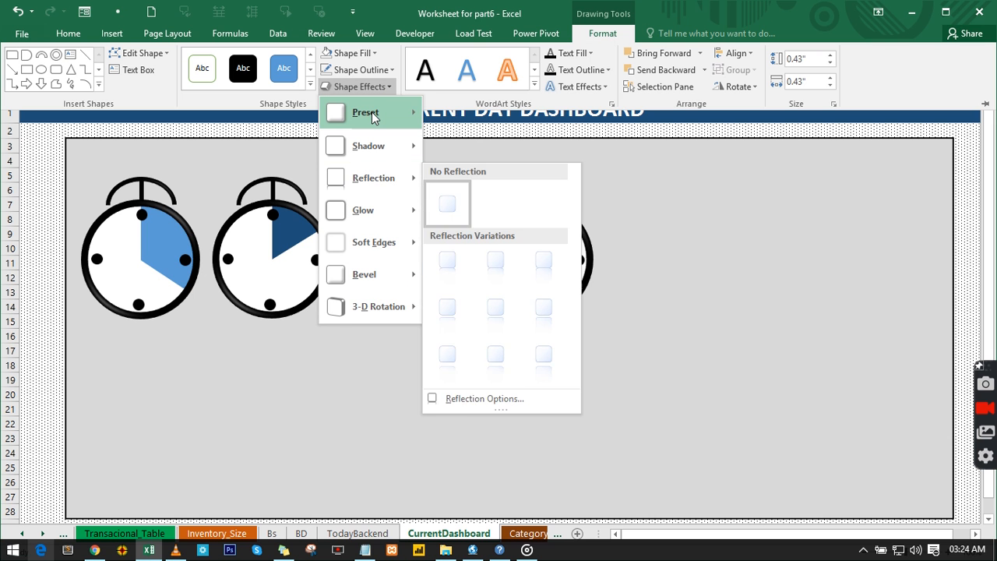
pyautogui.moveTo(374, 116)
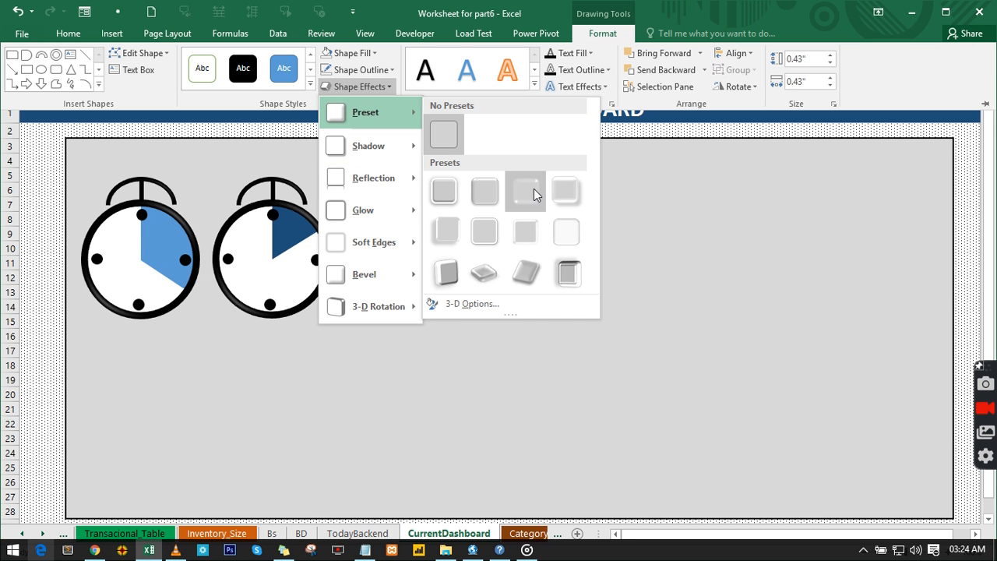
pyautogui.click(533, 188)
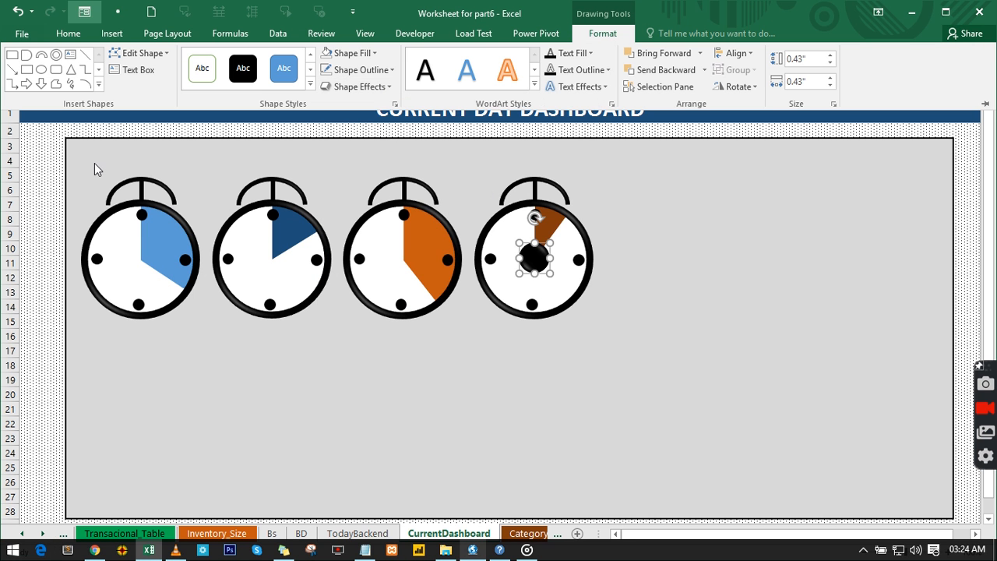
# Copy the black centre circle onto the centres of the other three dials.
pyautogui.click(534, 260)
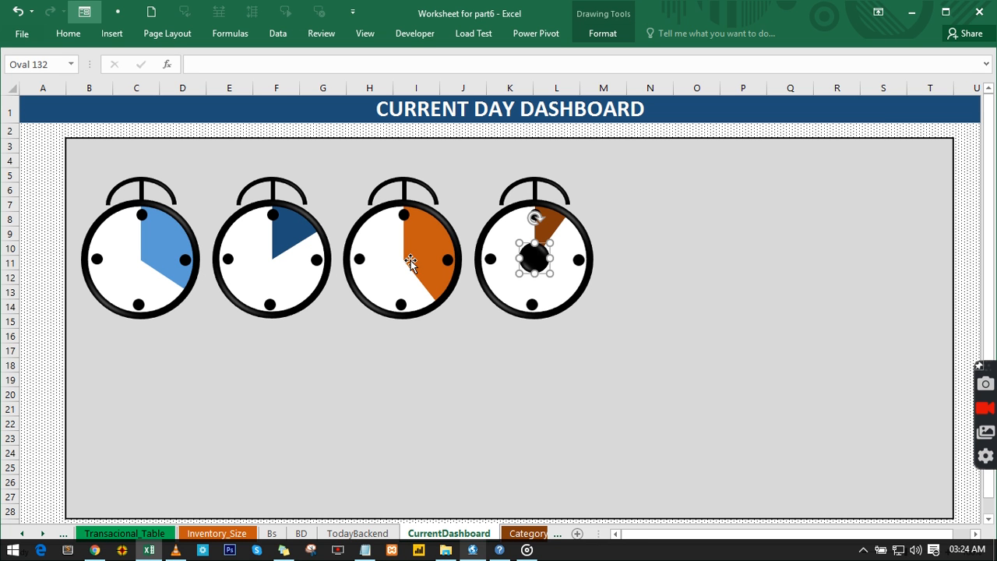
pyautogui.moveTo(533, 255); pyautogui.dragTo(134, 254)
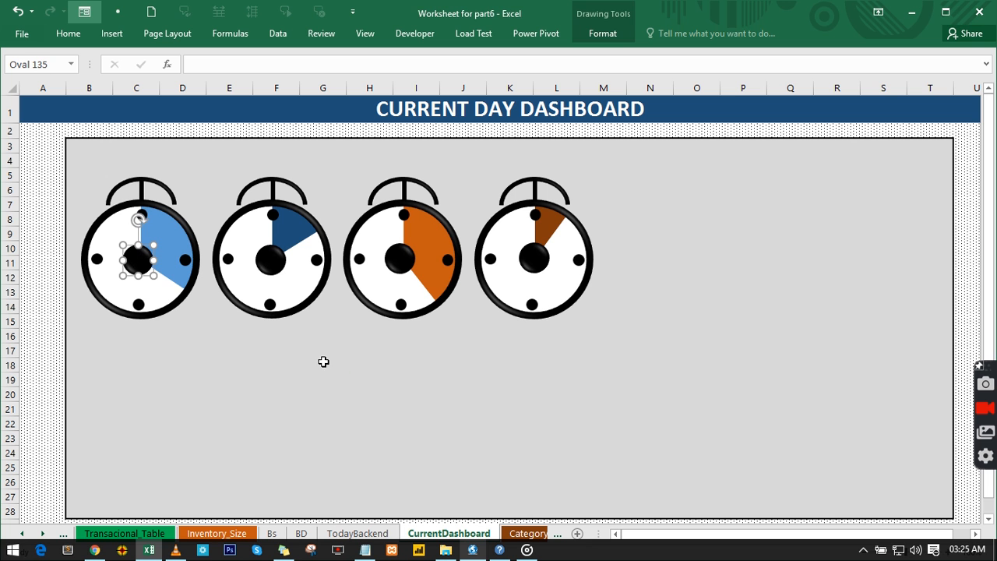
pyautogui.click(305, 379)
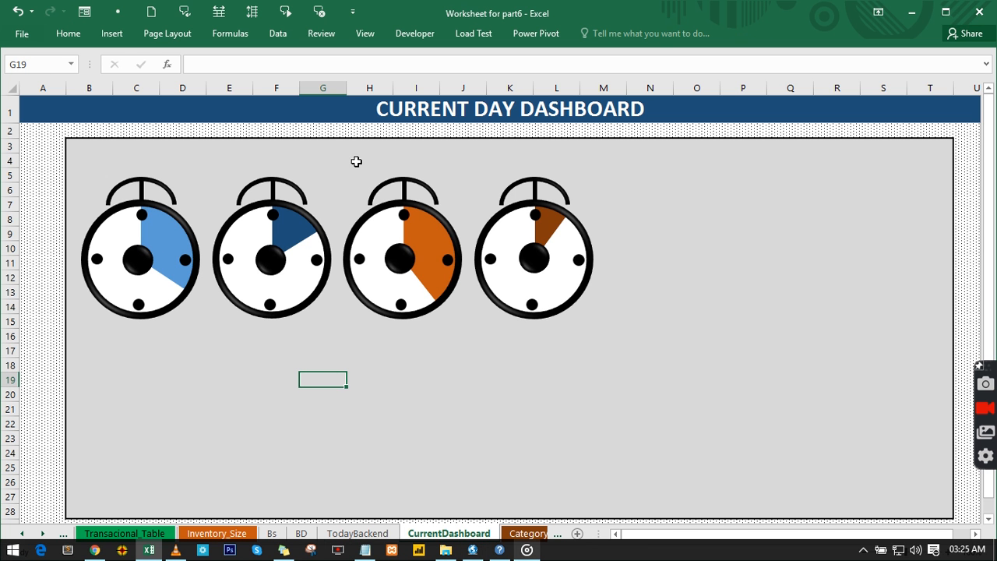
# Insert a plain black WordArt text box and link its text to =TodayBackend!F6.
pyautogui.click(112, 33)
pyautogui.click(870, 53)
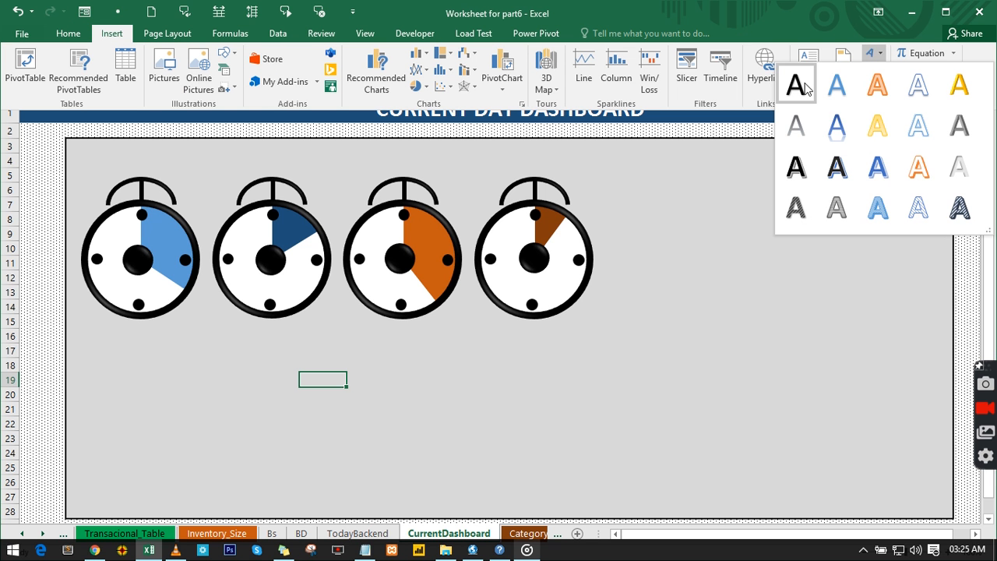
pyautogui.click(796, 86)
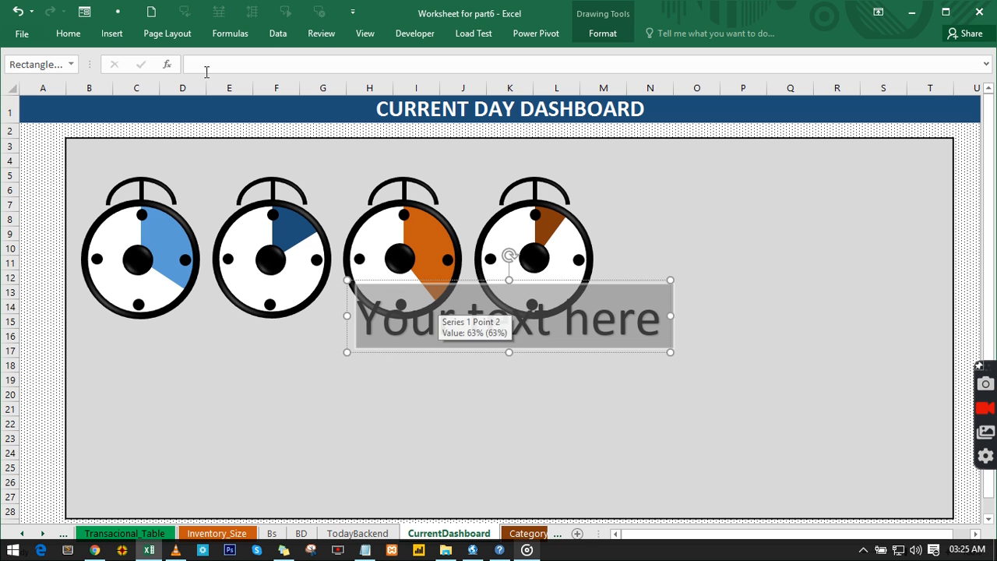
pyautogui.click(192, 65)
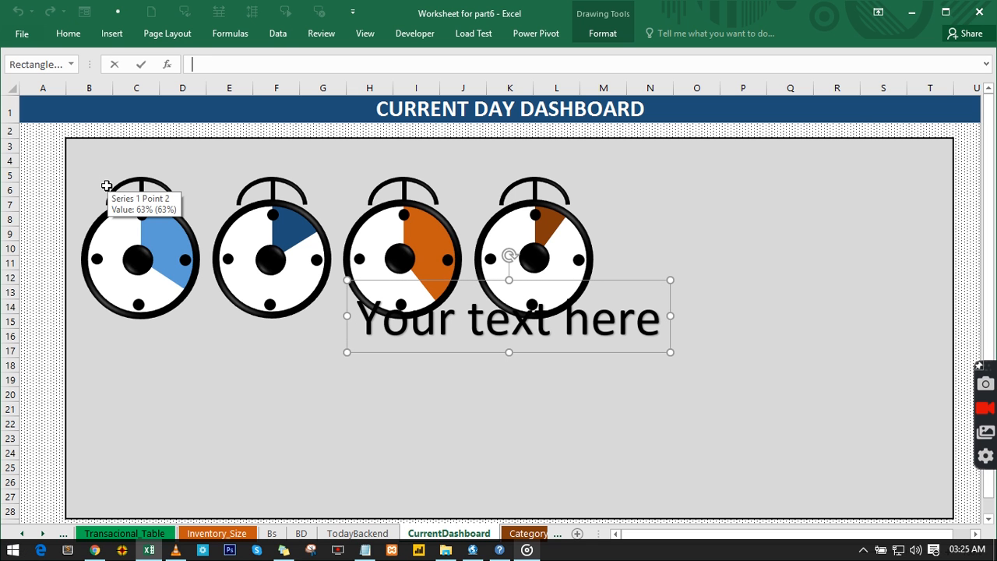
pyautogui.write('=')
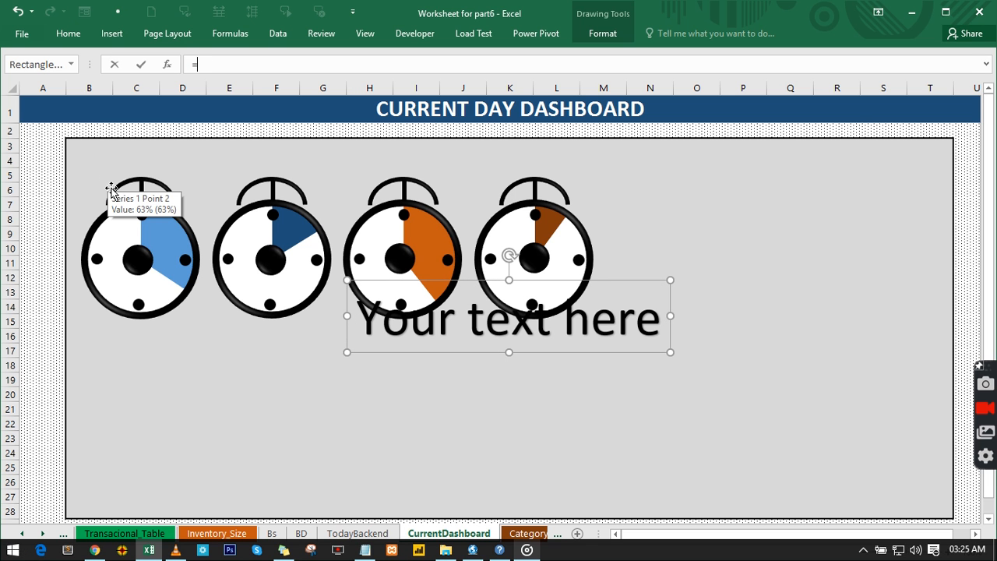
pyautogui.click(353, 534)
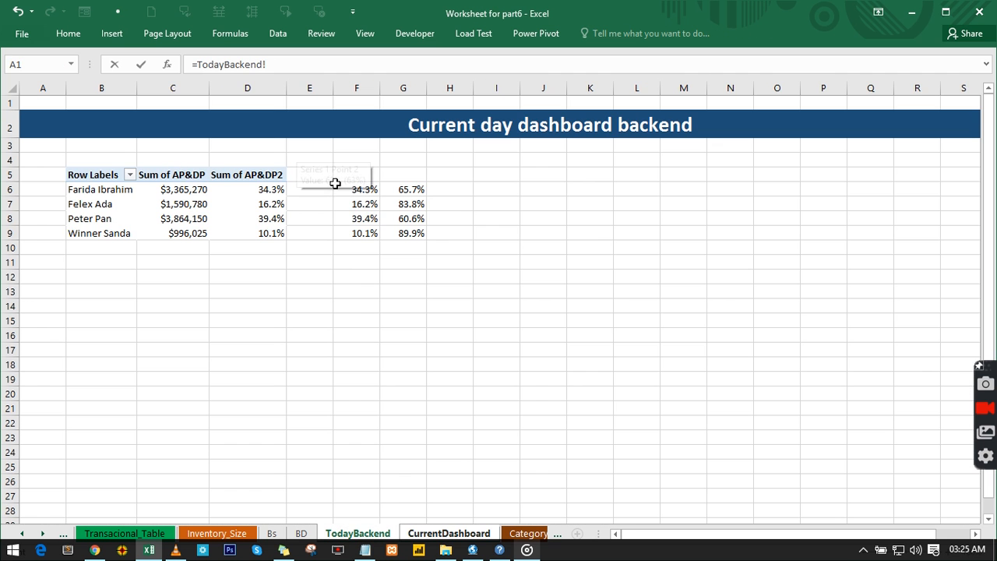
pyautogui.click(355, 190)
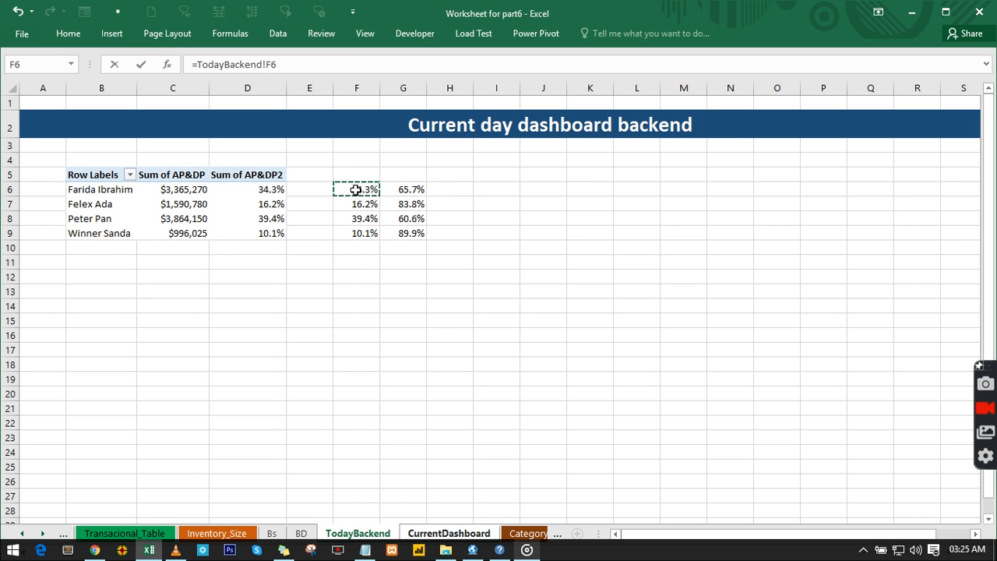
pyautogui.press('Return')
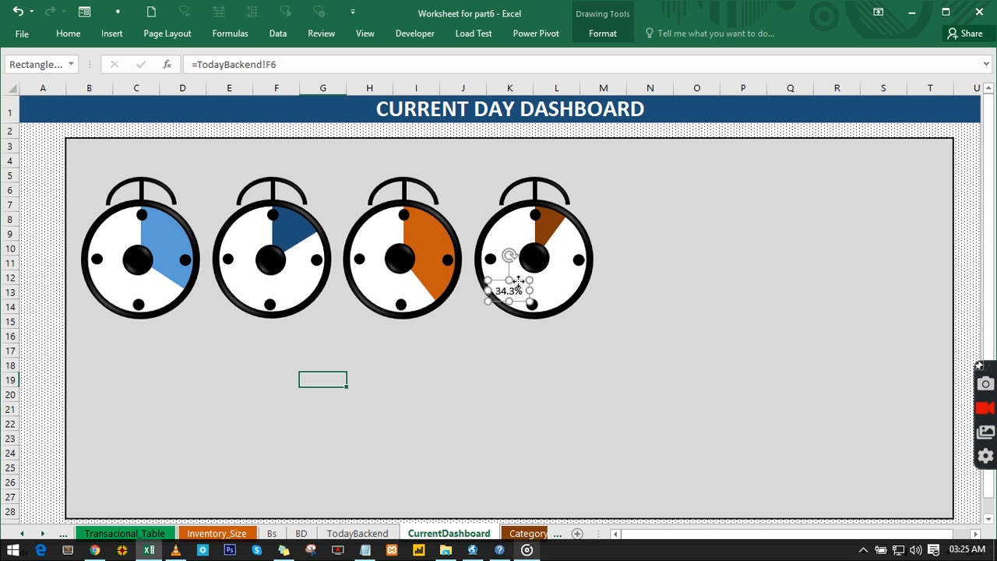
# Move the linked percentage label to the empty area below the third dial and set its font colour to white.
pyautogui.moveTo(508, 282); pyautogui.dragTo(388, 345)
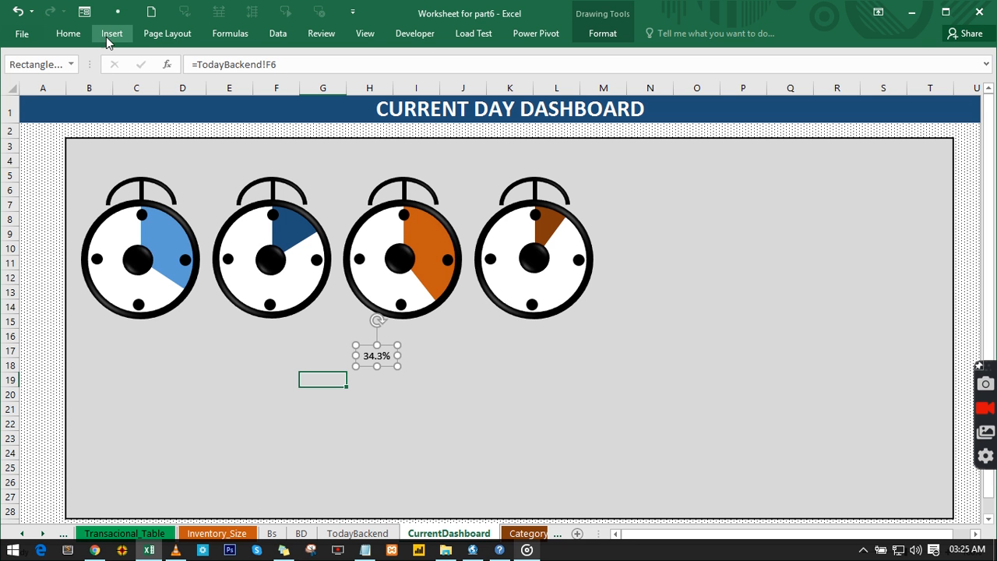
pyautogui.click(70, 35)
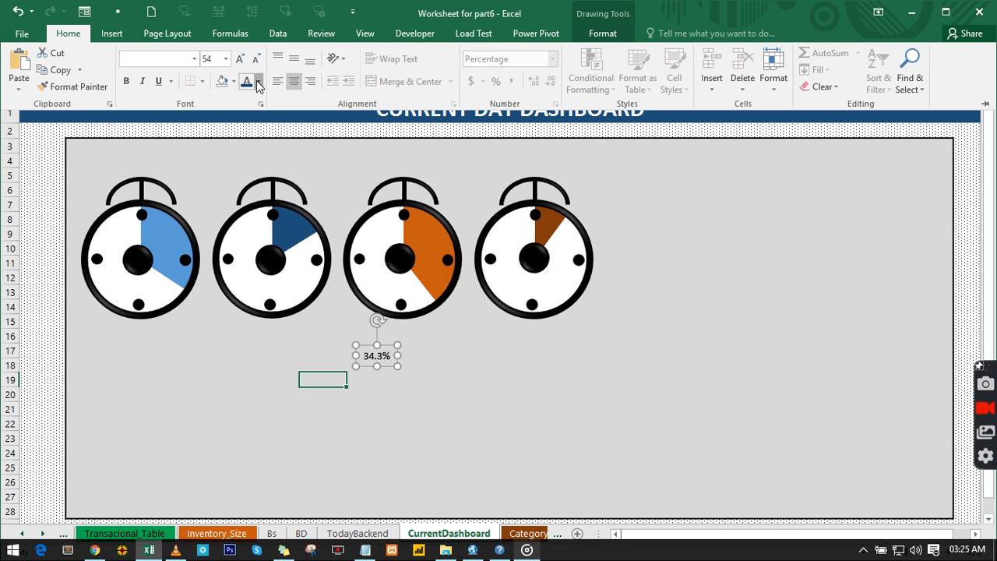
pyautogui.click(258, 81)
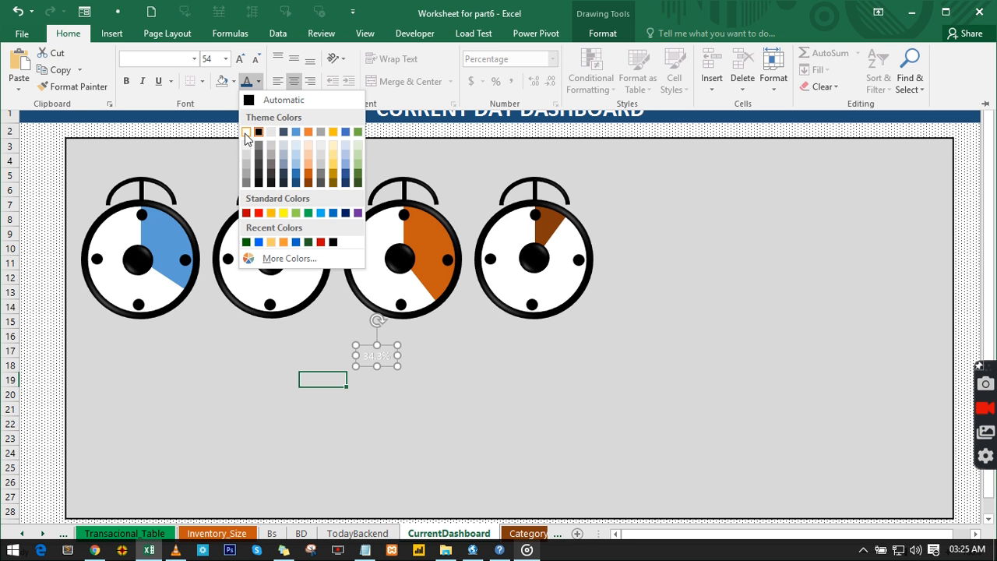
pyautogui.click(247, 133)
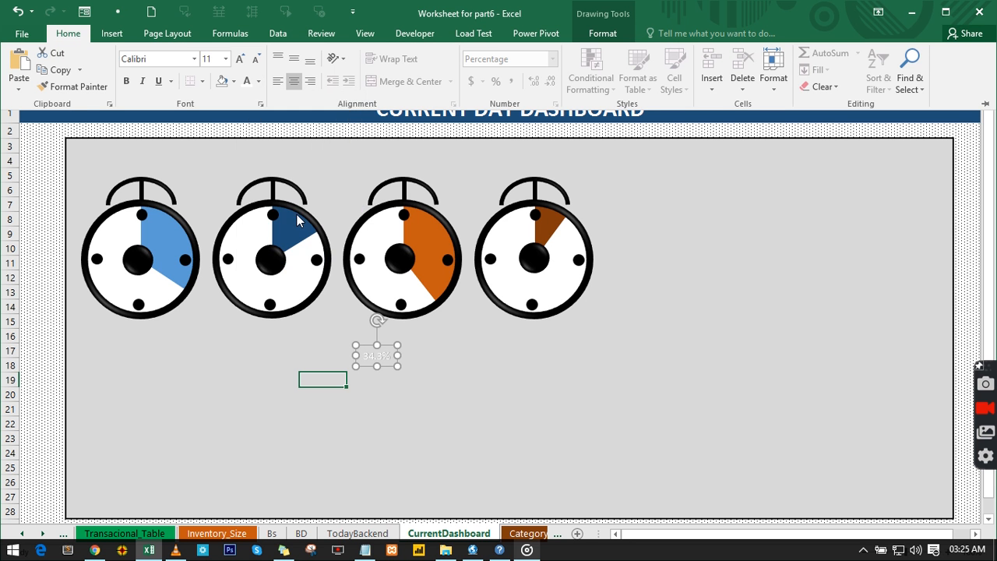
# Place the linked percentage label on the first dial's black hub and format its text in bold Agency FB.
pyautogui.click(382, 351)
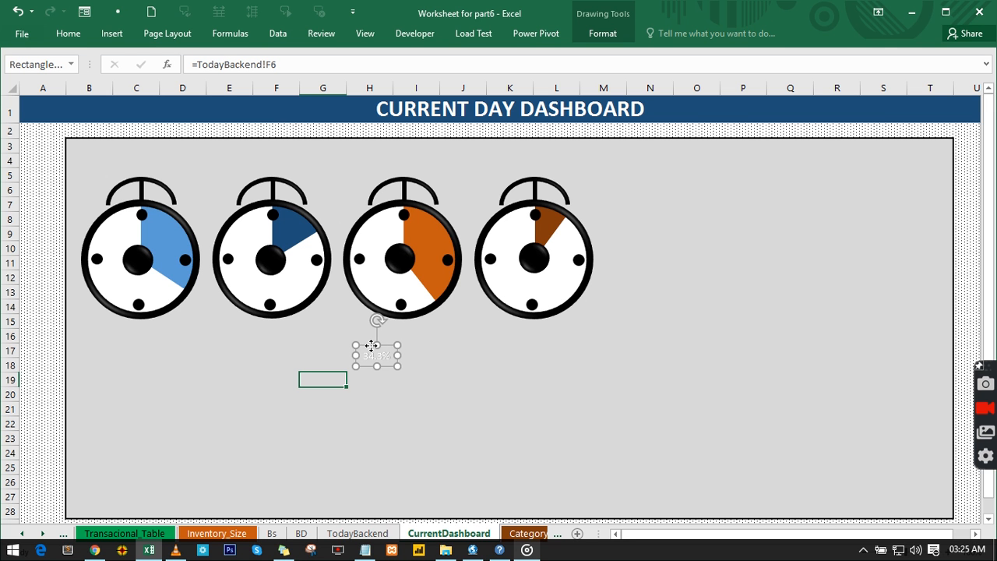
pyautogui.moveTo(371, 345); pyautogui.dragTo(133, 251)
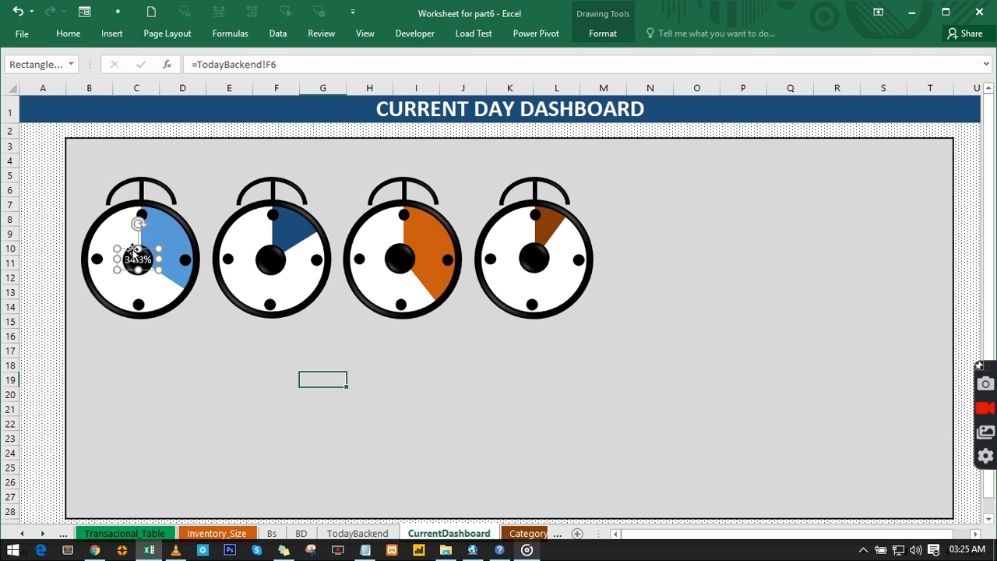
pyautogui.click(78, 37)
pyautogui.click(140, 58)
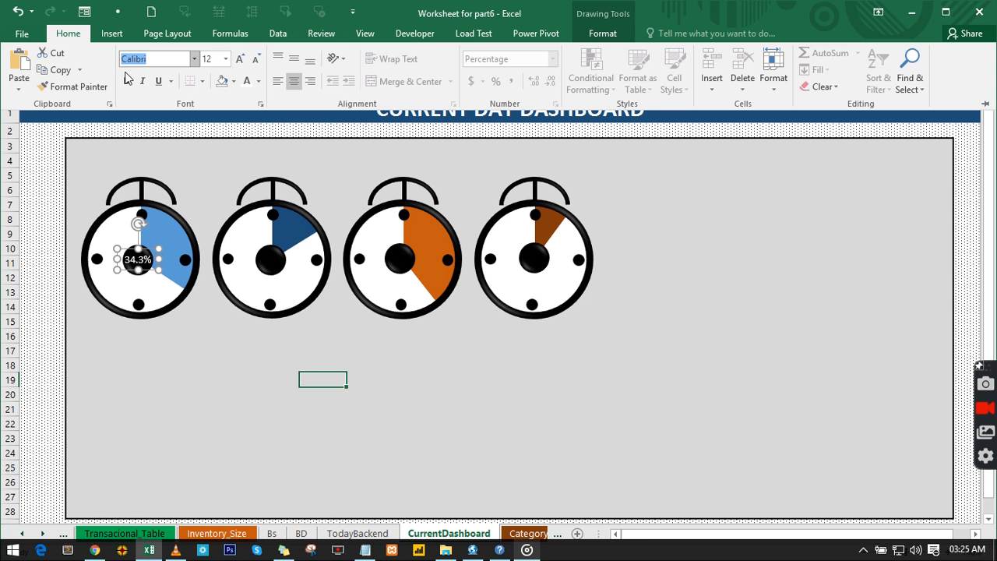
pyautogui.write('Agency FB')
pyautogui.press('Return')
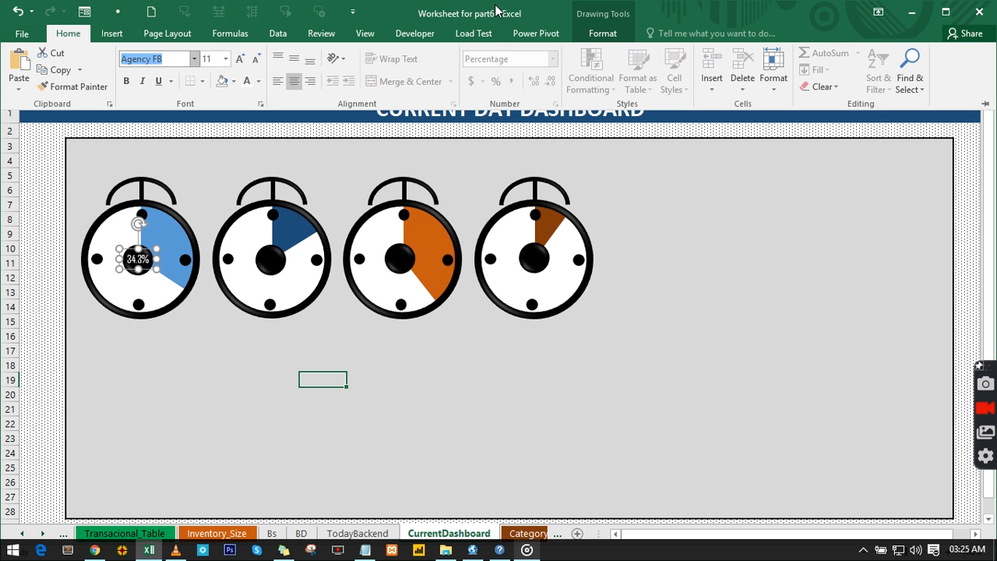
pyautogui.click(126, 81)
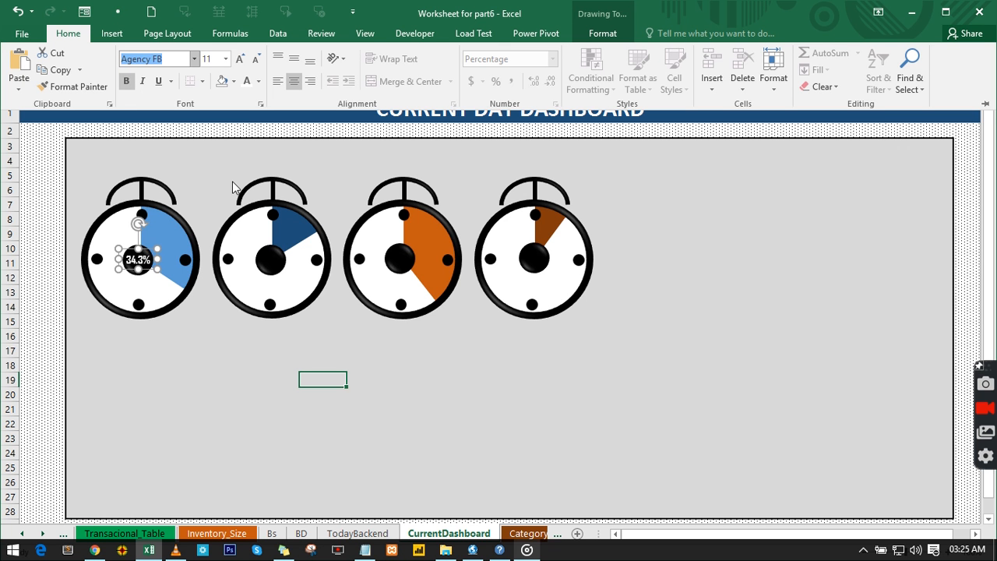
# Copy the percentage label onto the other three dials' hubs and link the second dial's copy to =TodayBackend!F7.
pyautogui.click(150, 255)
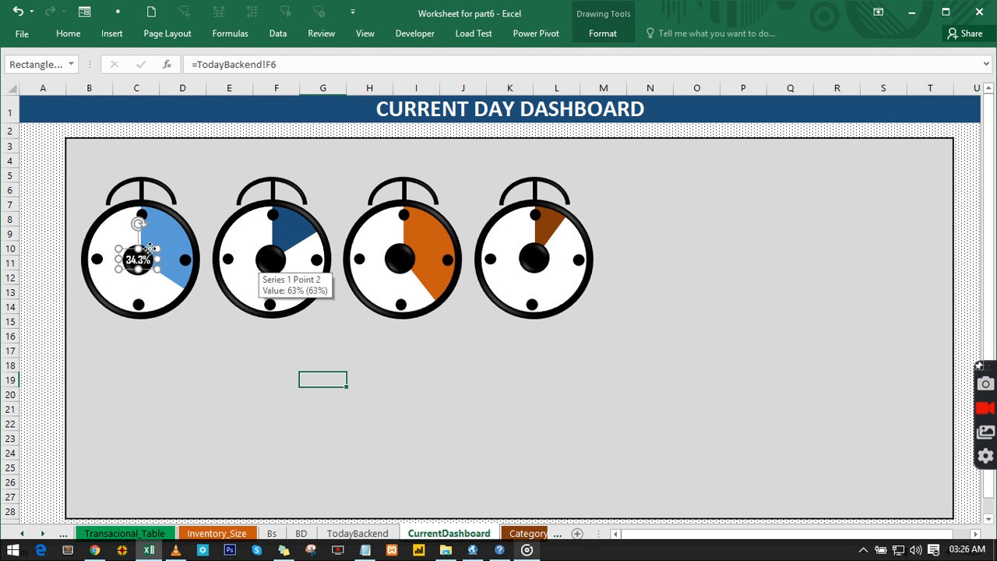
pyautogui.moveTo(150, 255); pyautogui.dragTo(543, 248)
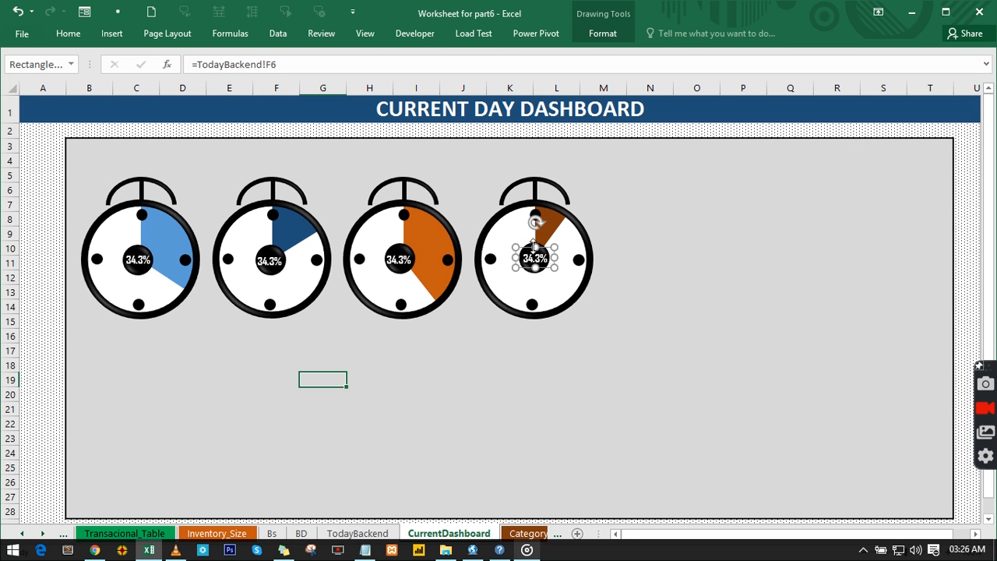
pyautogui.click(265, 264)
pyautogui.click(283, 65)
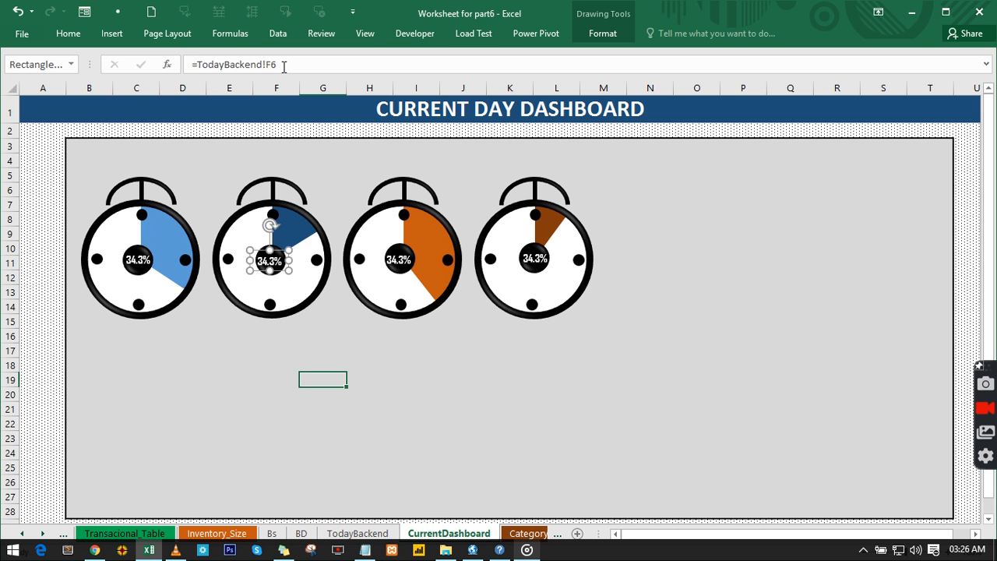
pyautogui.press('BackSpace')
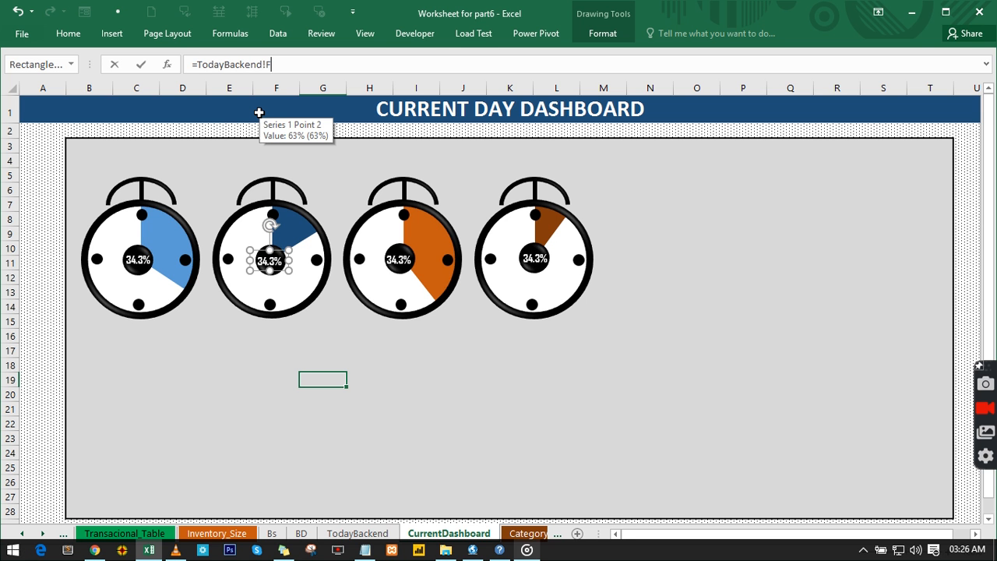
pyautogui.write('7')
pyautogui.press('Return')
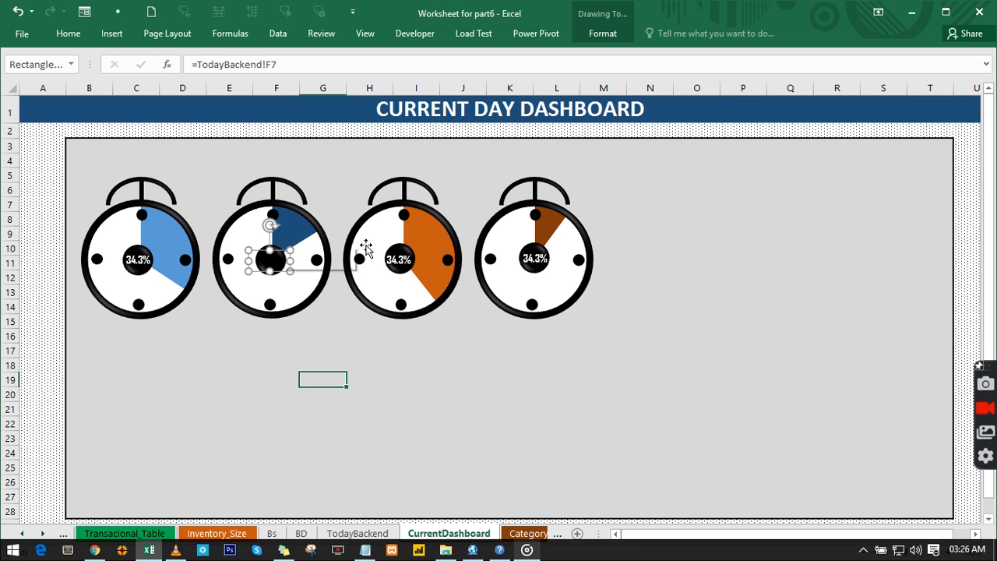
# Link the third dial's percentage label to =TodayBackend!F8 and the fourth dial's label to =TodayBackend!F9.
pyautogui.press('Tab')
pyautogui.click(310, 68)
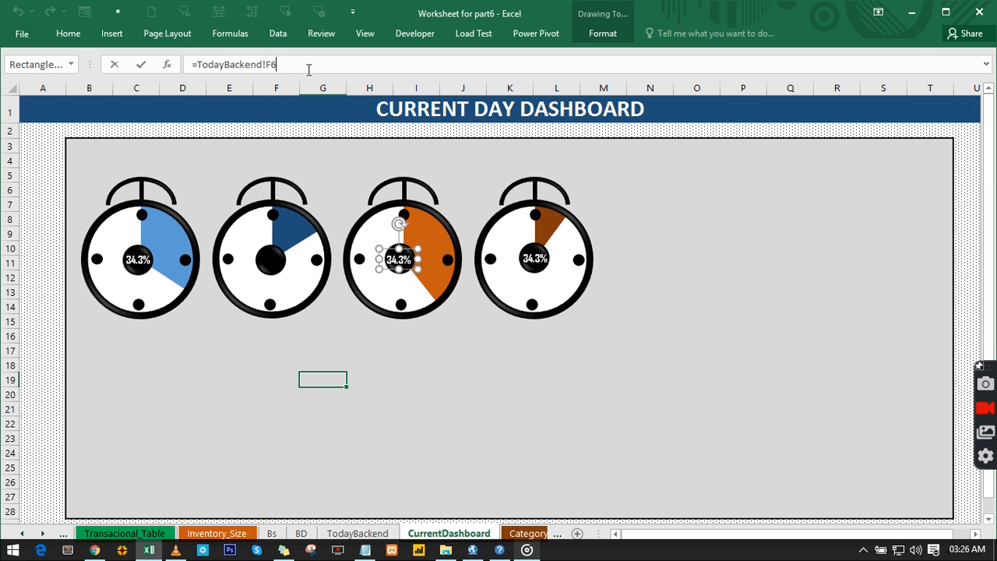
pyautogui.press('BackSpace')
pyautogui.write('8')
pyautogui.press('Return')
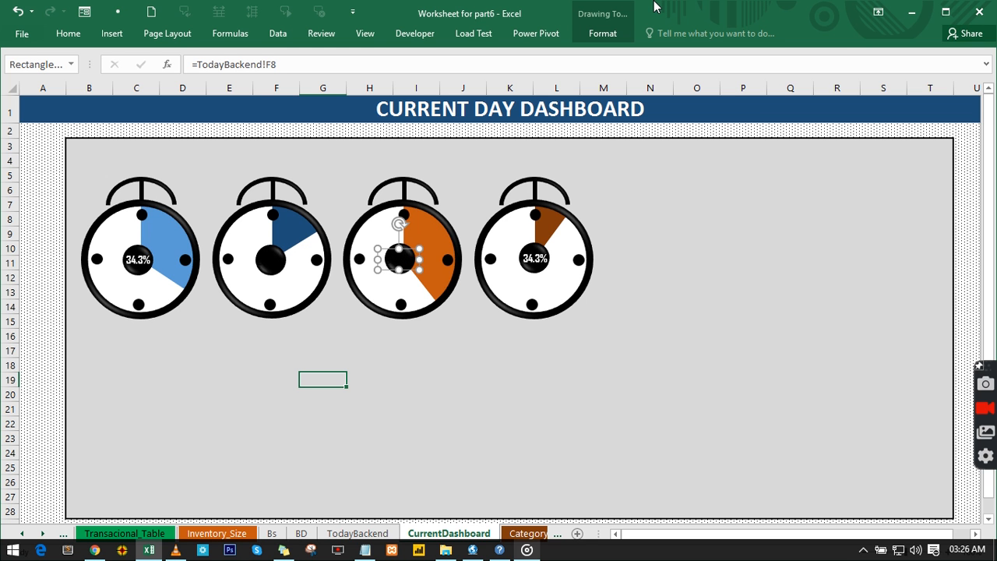
pyautogui.click(532, 259)
pyautogui.click(282, 64)
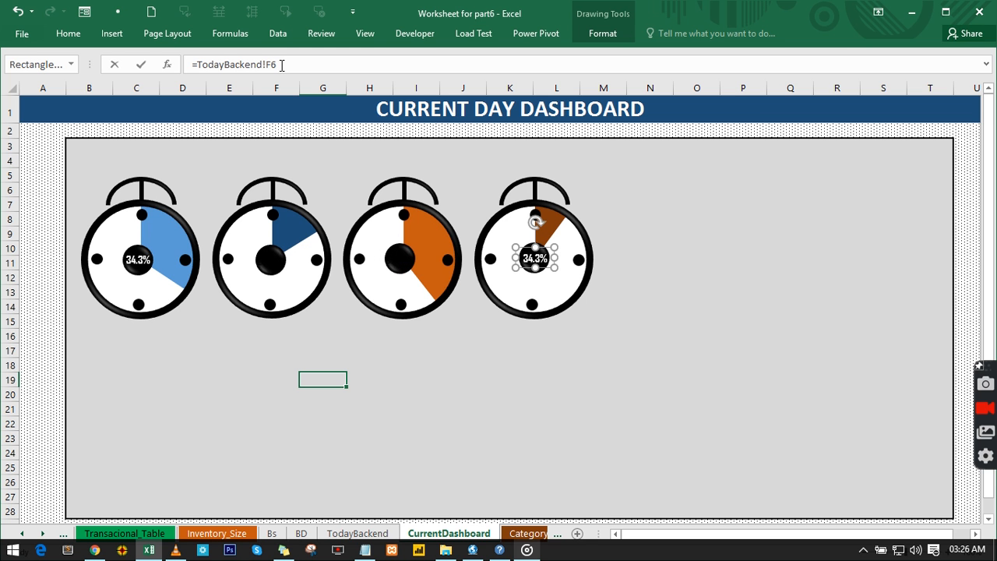
pyautogui.press('BackSpace')
pyautogui.write('9')
pyautogui.press('Return')
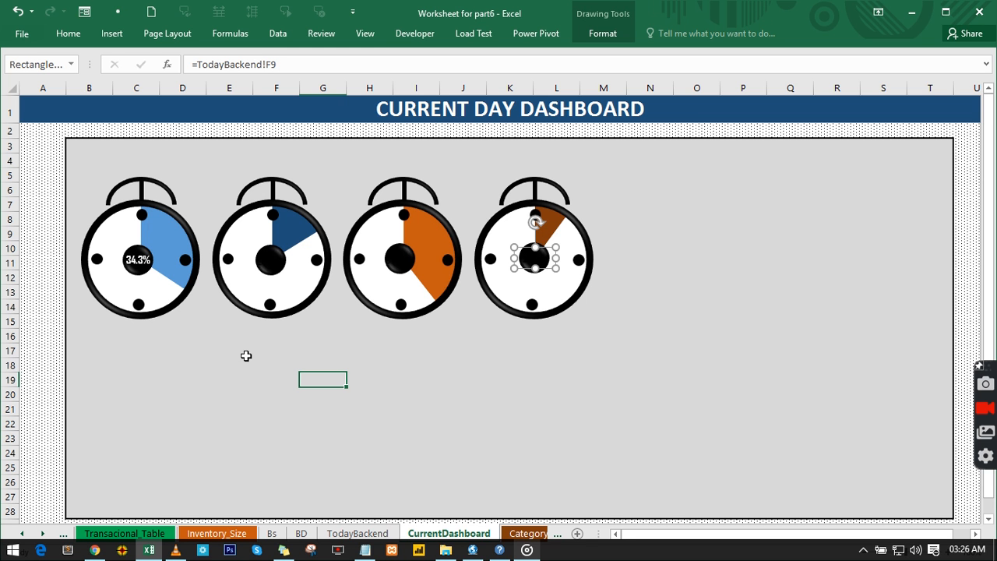
# Check source cells F7 to F9 on TodayBackend and copy the first percentage label's formatting onto the other three dials' labels.
pyautogui.click(358, 533)
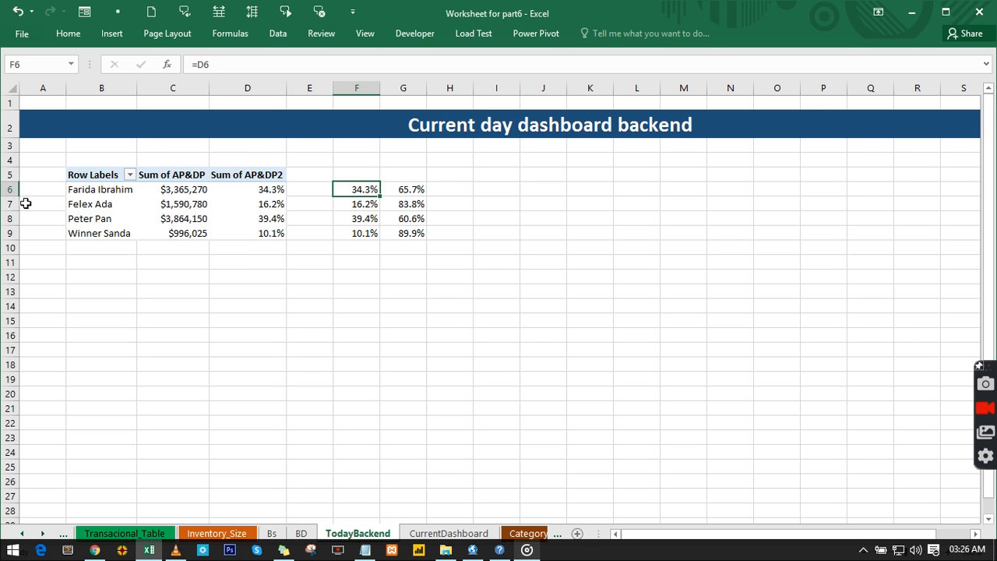
pyautogui.click(357, 204)
pyautogui.click(365, 218)
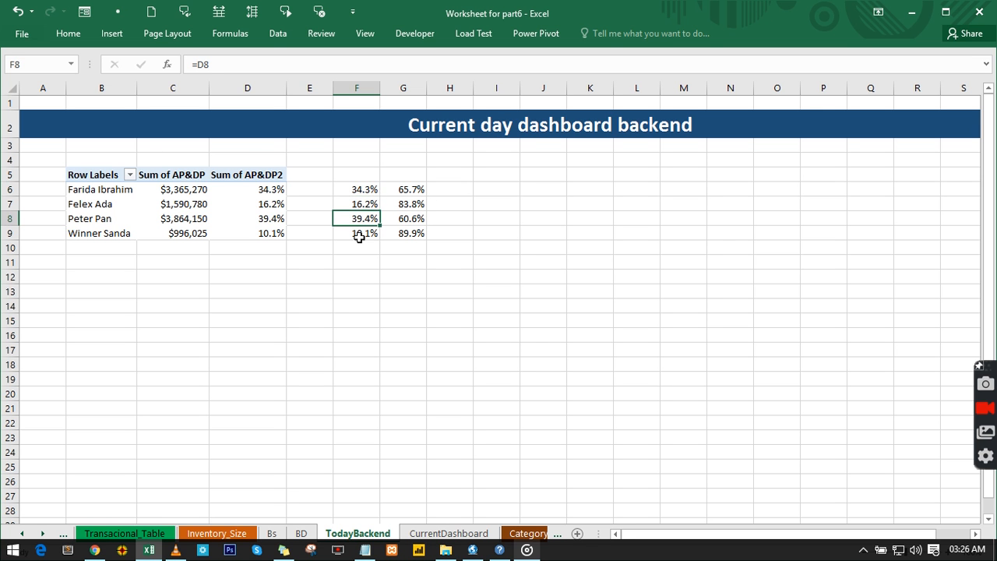
pyautogui.click(359, 235)
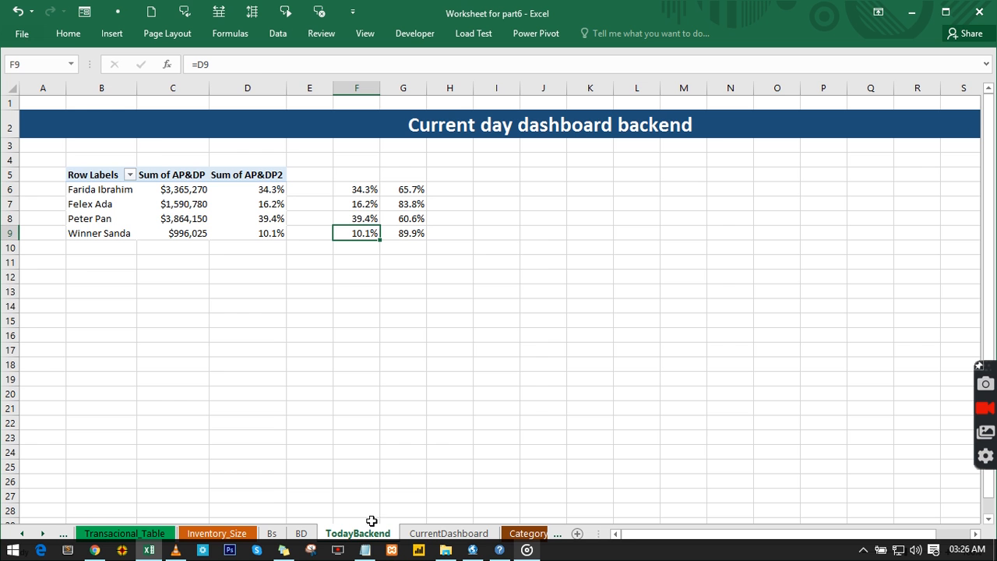
pyautogui.click(432, 534)
pyautogui.click(137, 259)
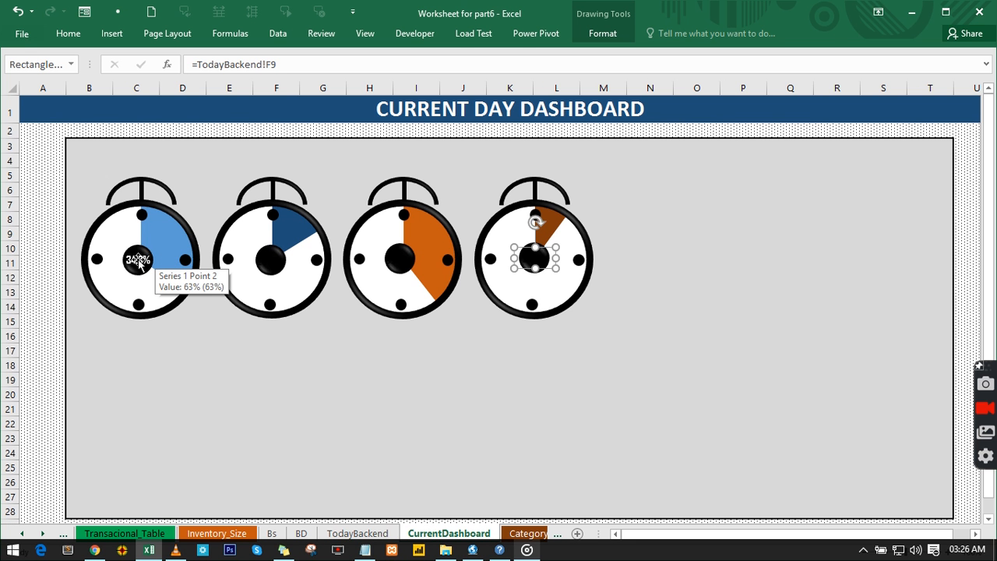
pyautogui.click(69, 35)
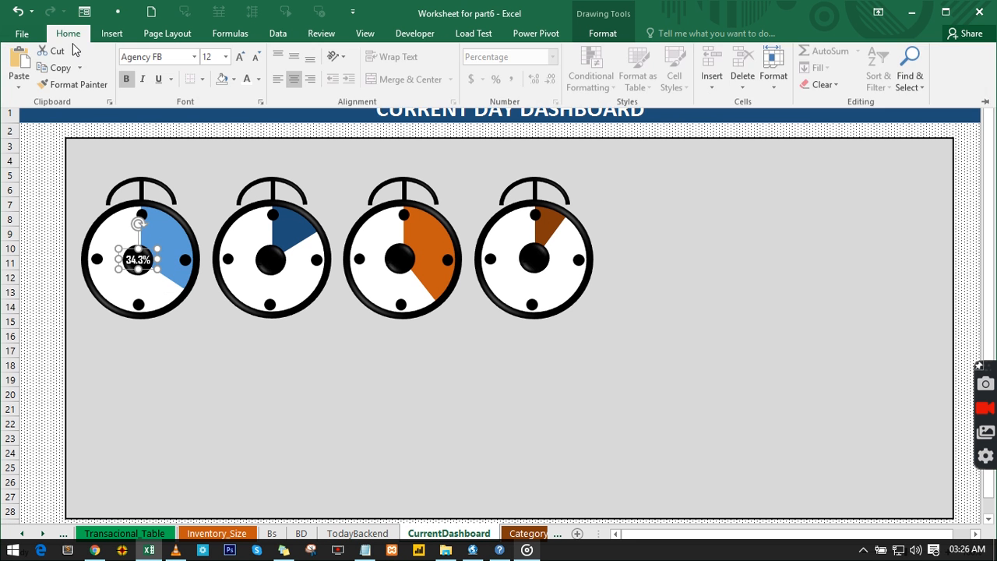
pyautogui.click(71, 89)
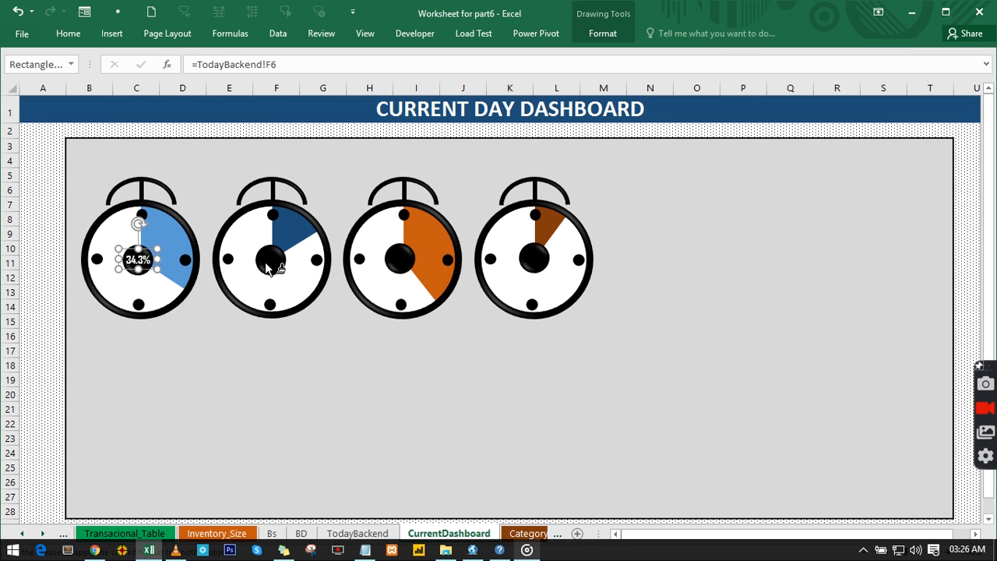
pyautogui.click(266, 262)
pyautogui.click(399, 264)
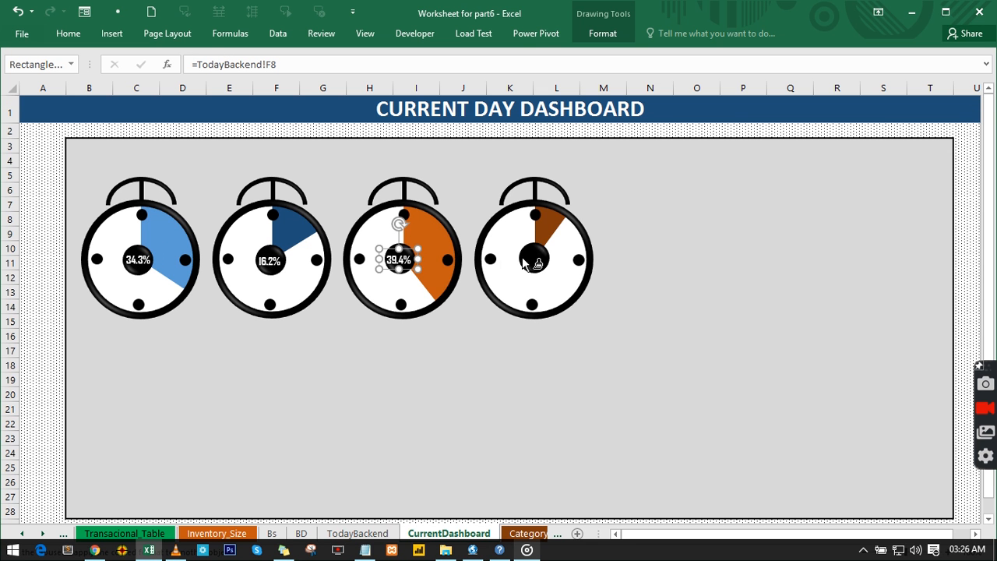
pyautogui.click(534, 259)
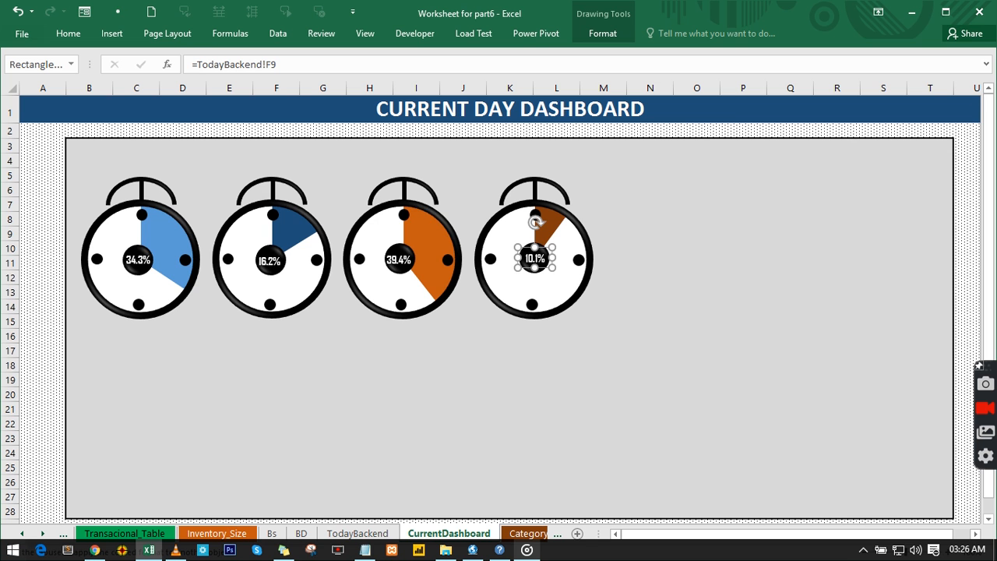
pyautogui.press('Escape')
# Insert a plain black WordArt text box on the dashboard and link its text to =TodayBackend!B6.
pyautogui.click(440, 392)
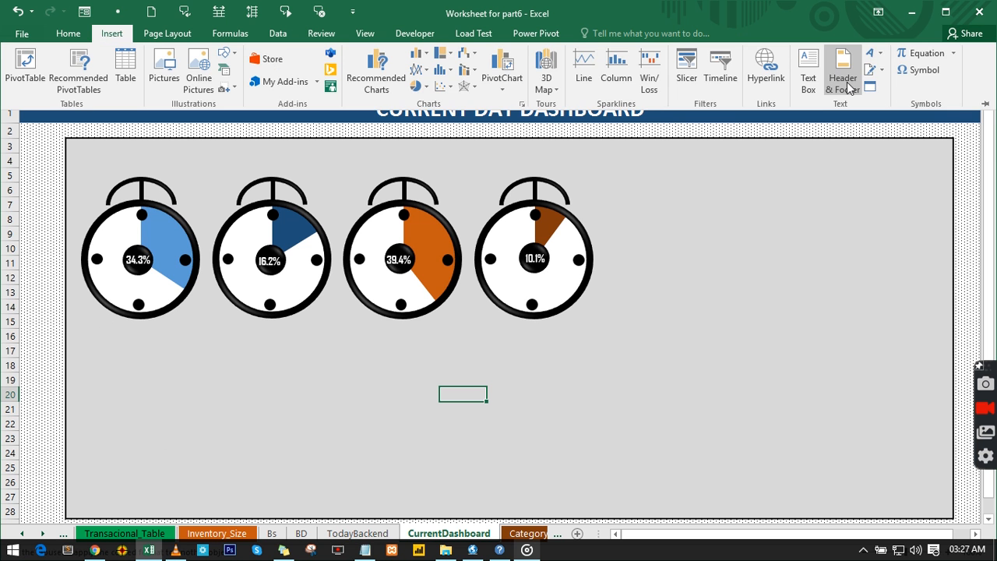
pyautogui.click(878, 53)
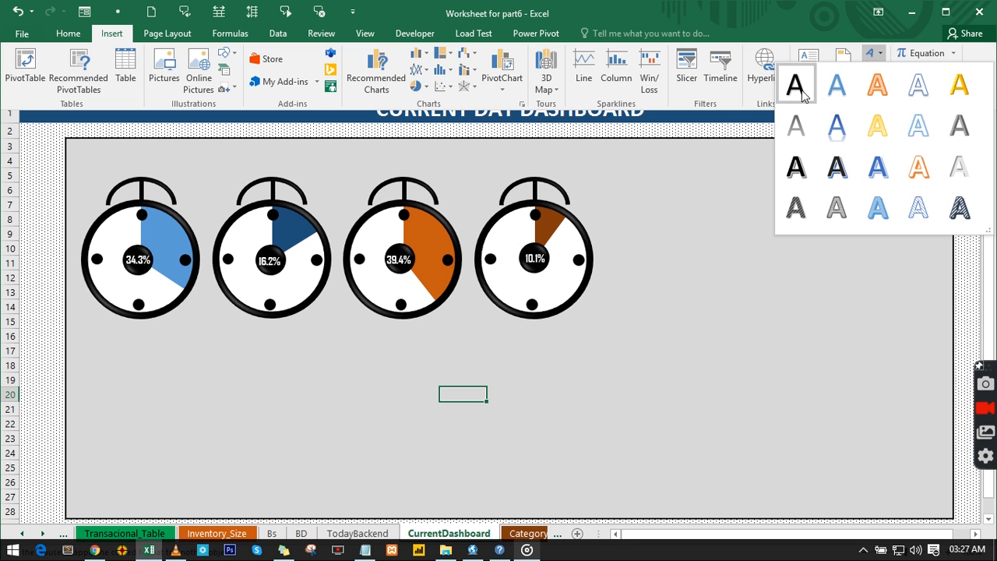
pyautogui.click(803, 98)
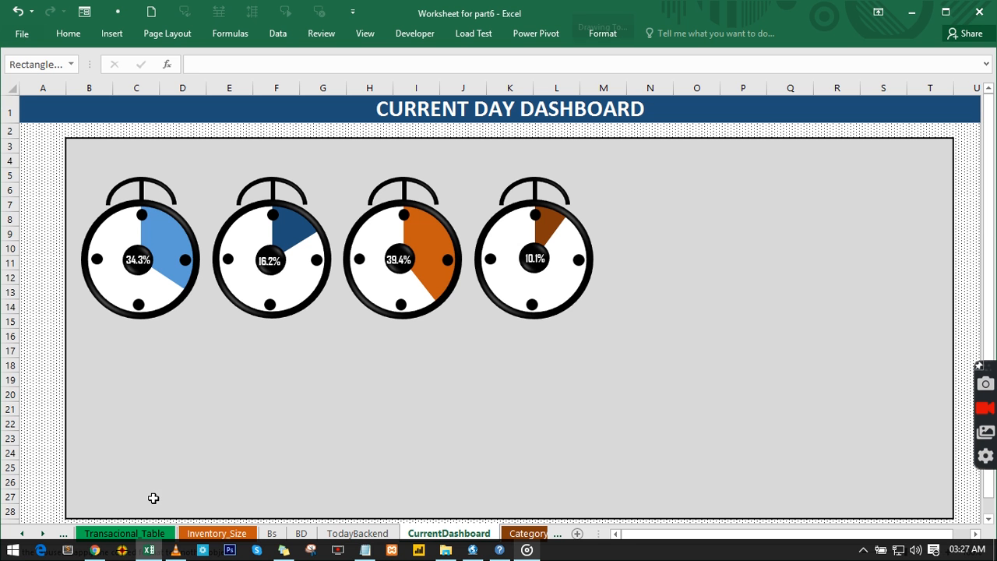
pyautogui.click(188, 66)
pyautogui.write('=')
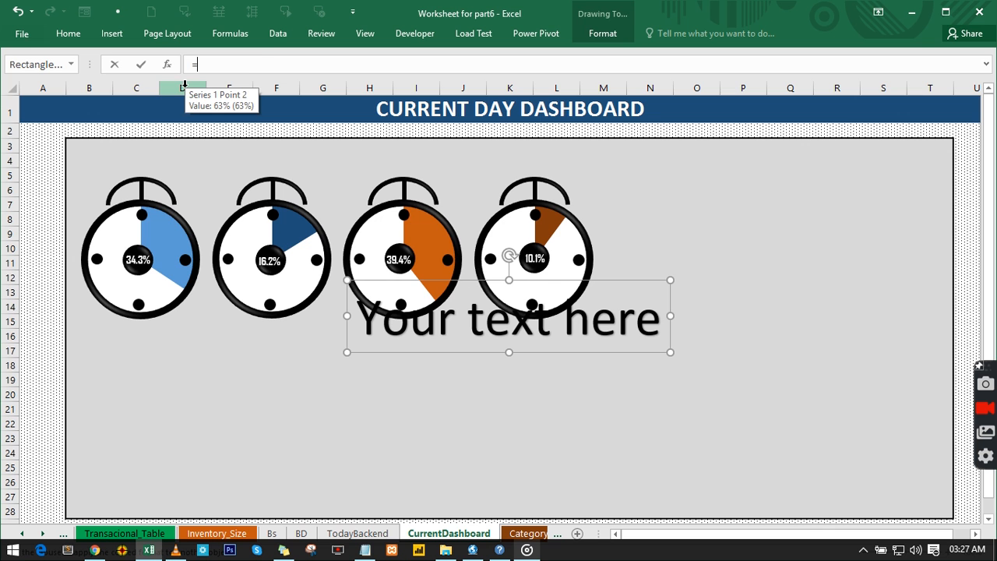
pyautogui.click(358, 534)
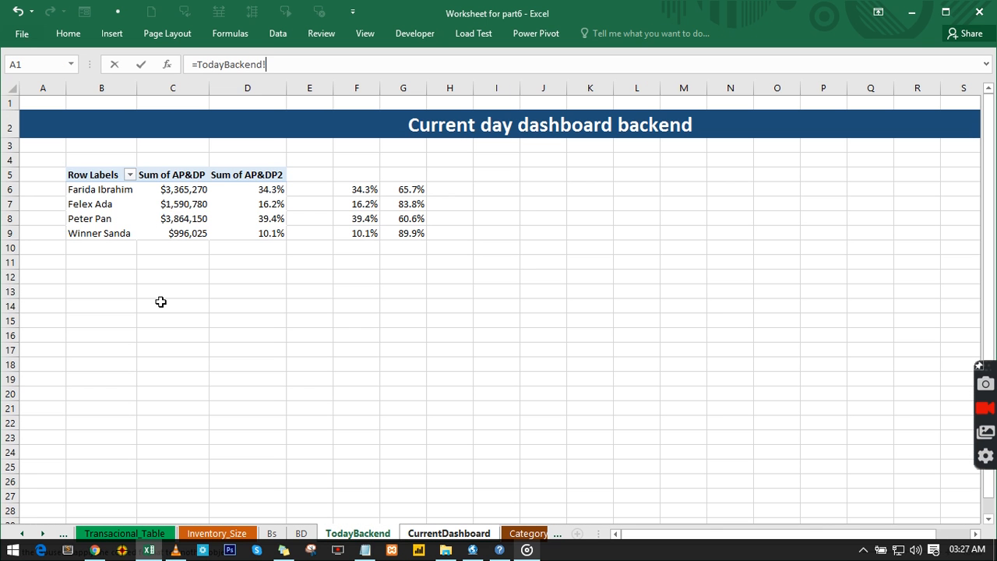
pyautogui.click(103, 189)
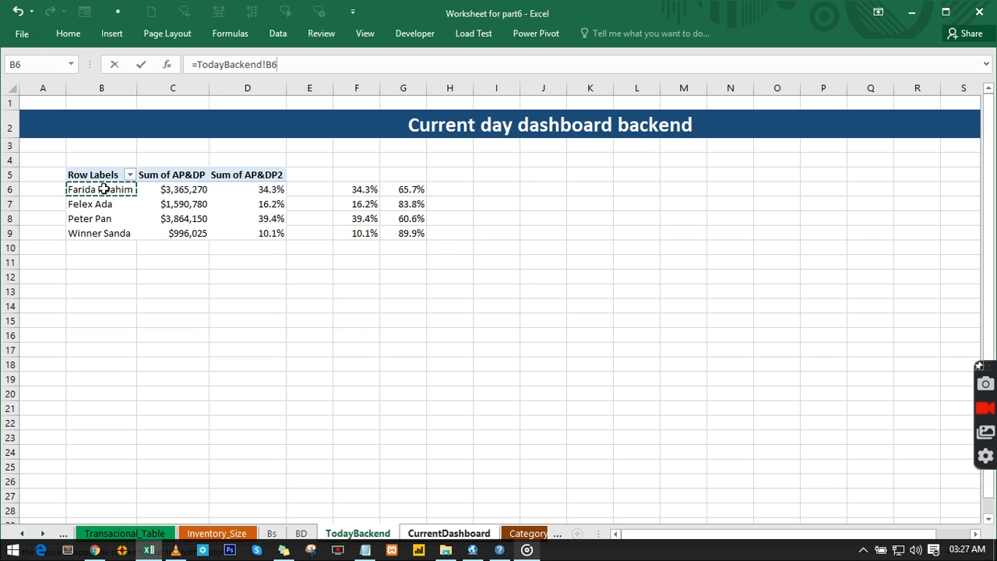
pyautogui.press('Return')
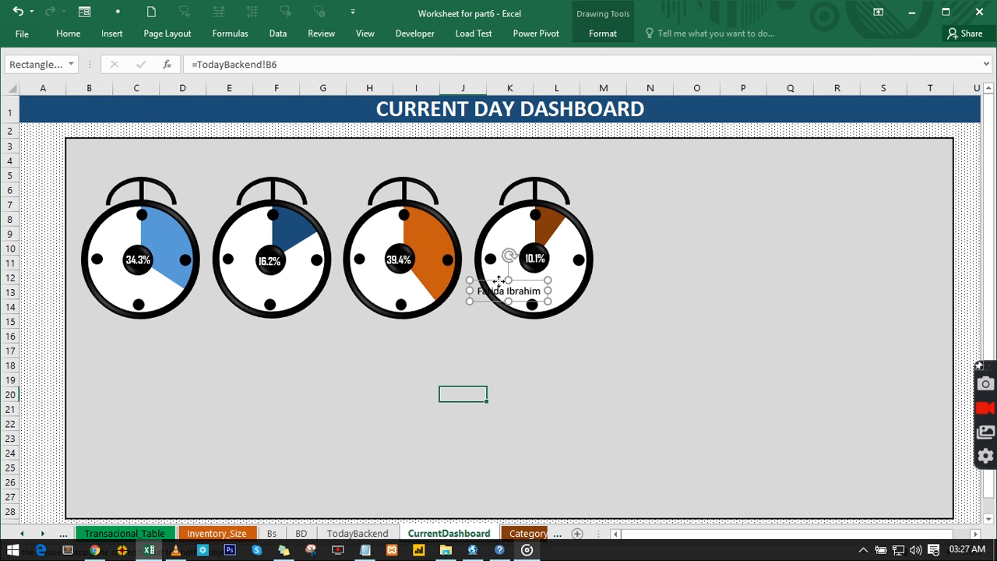
# Place the linked name label below the first dial at about the dial's width and make its text bold, size 18.
pyautogui.moveTo(499, 282); pyautogui.dragTo(193, 339)
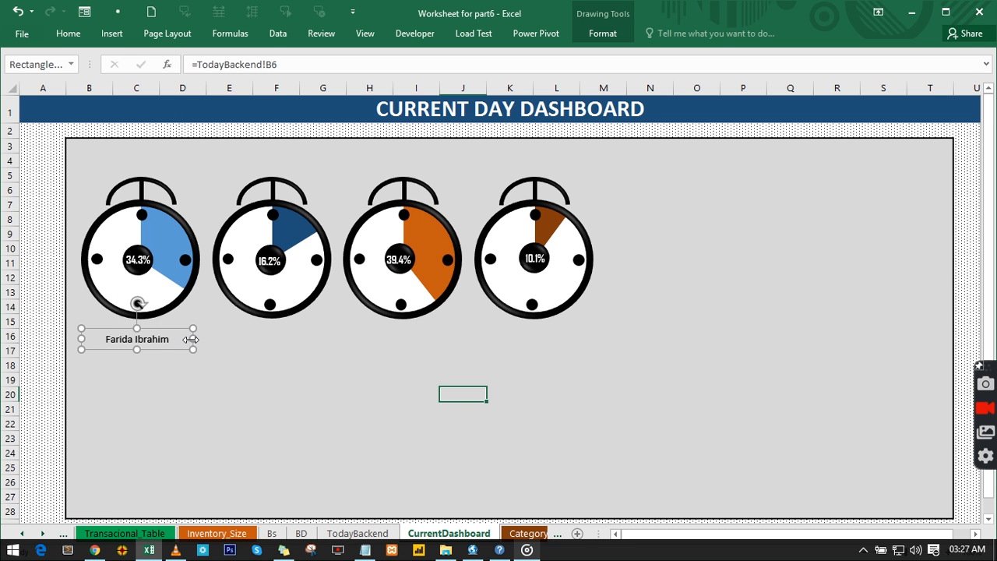
pyautogui.click(68, 33)
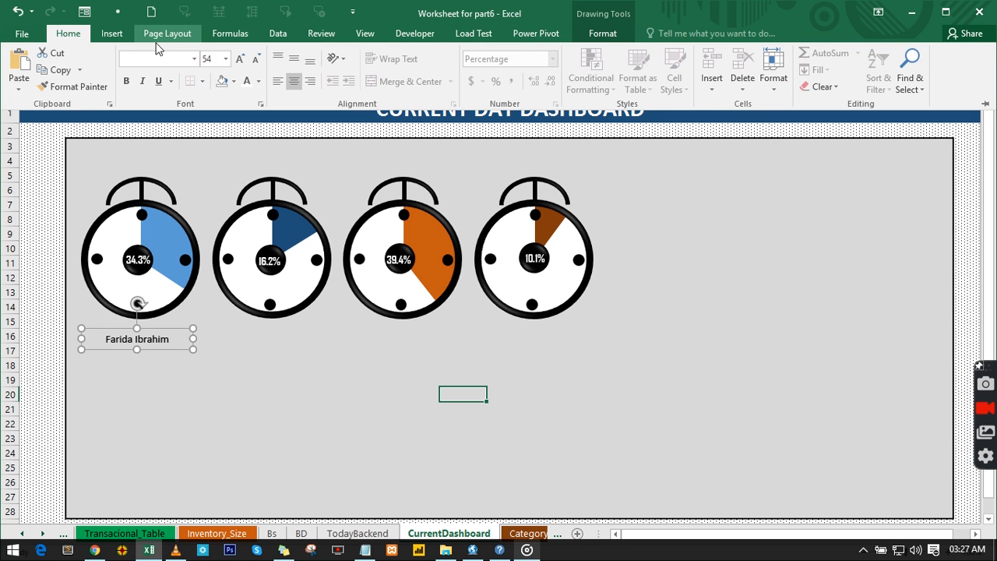
pyautogui.click(240, 60)
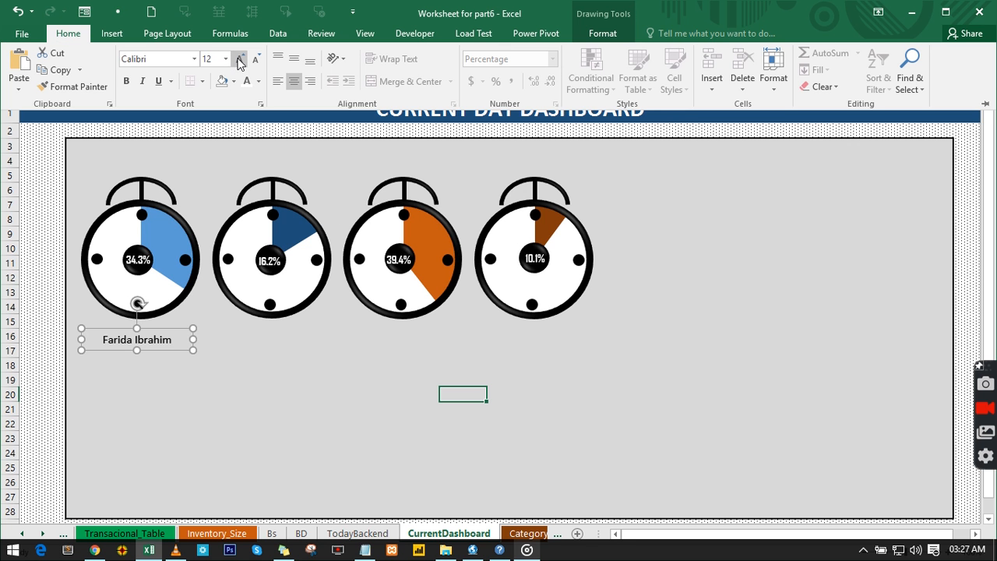
pyautogui.click(240, 60)
pyautogui.click(239, 60)
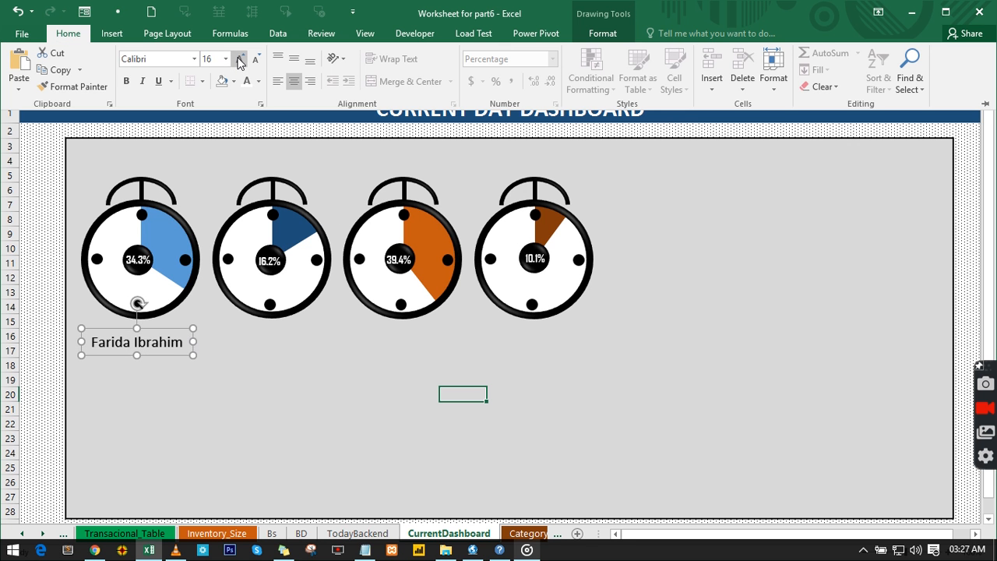
pyautogui.click(127, 81)
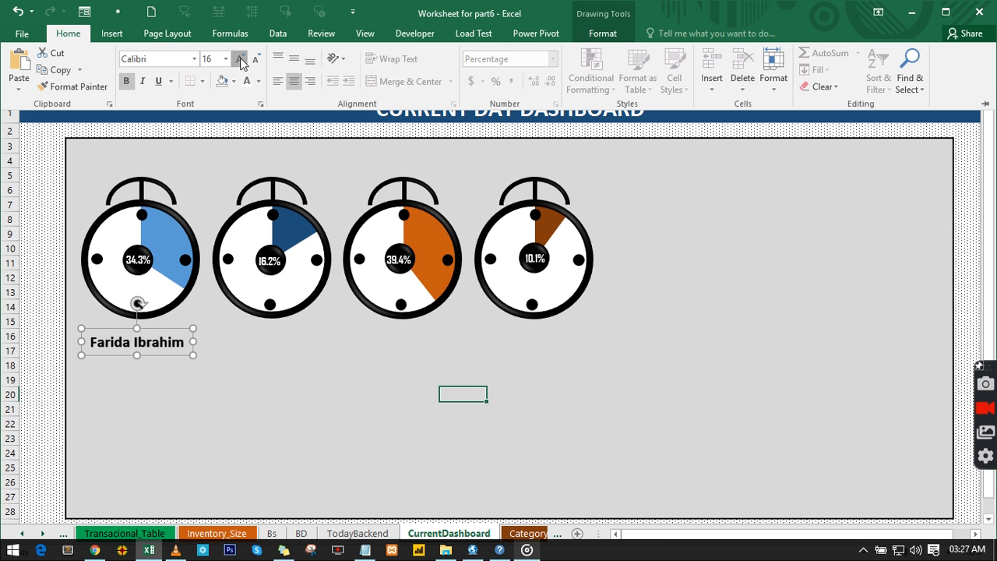
pyautogui.click(241, 61)
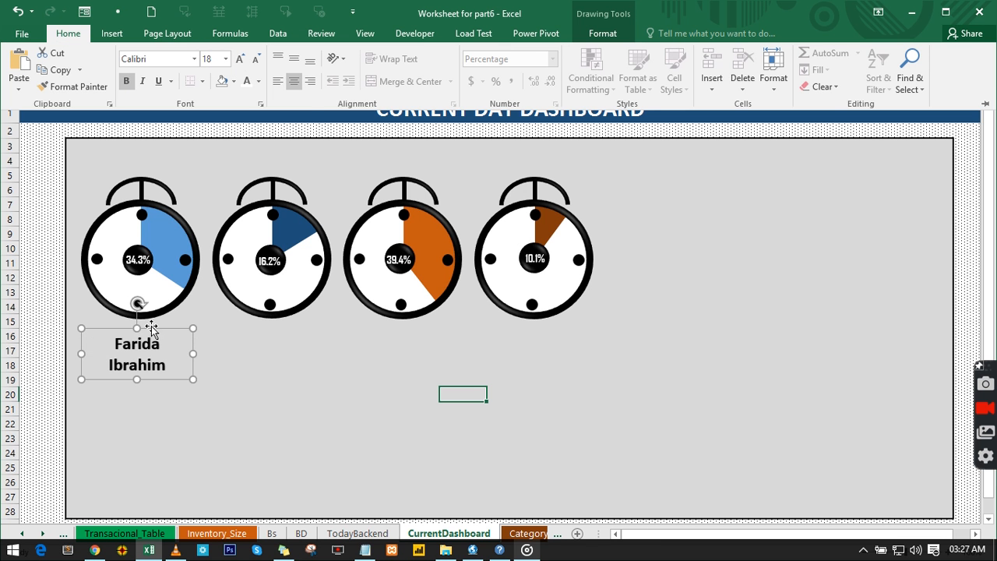
# Set the first dial's name label to size 16 in medium blue and copy it below the other three dials.
pyautogui.click(257, 61)
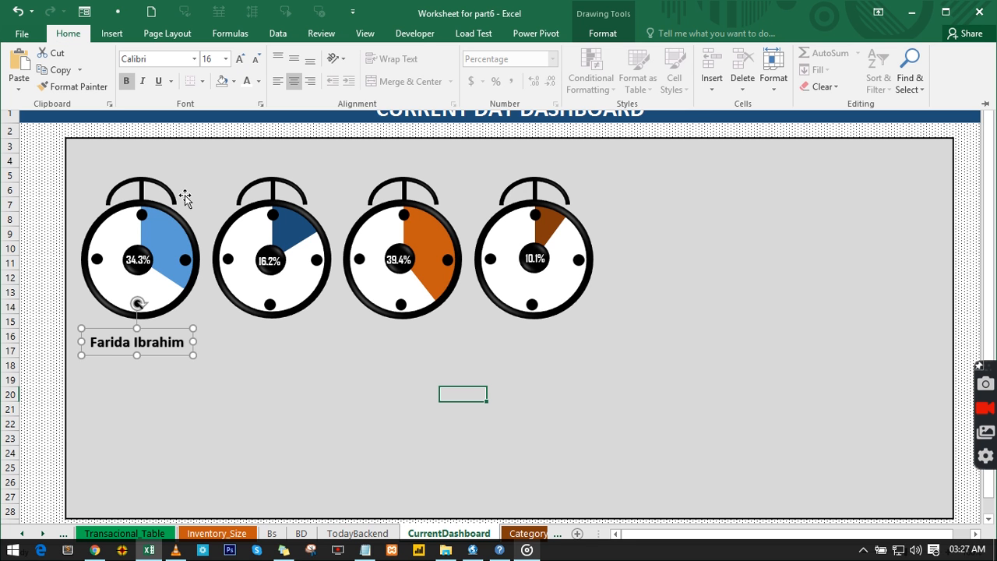
pyautogui.click(234, 81)
pyautogui.click(259, 81)
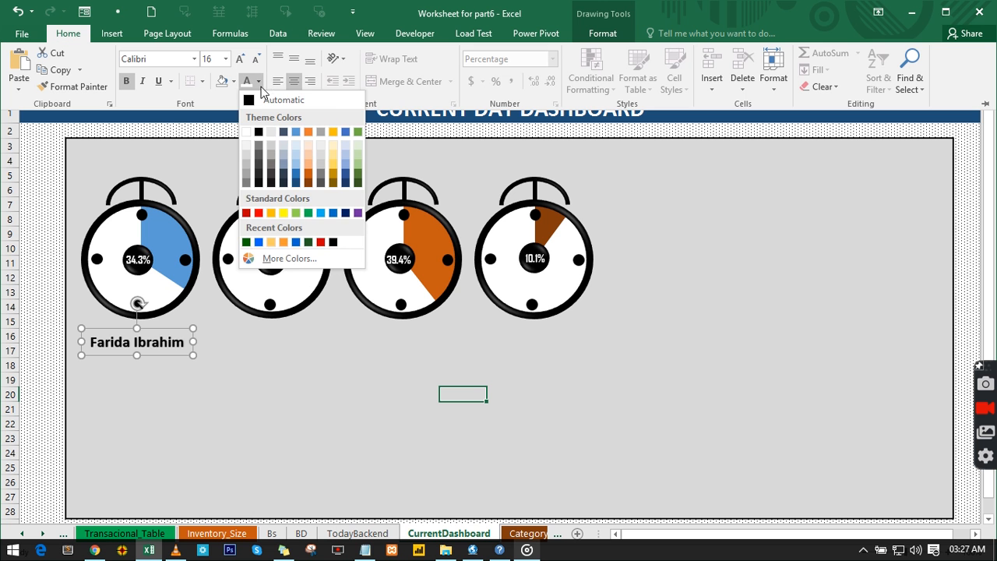
pyautogui.click(296, 177)
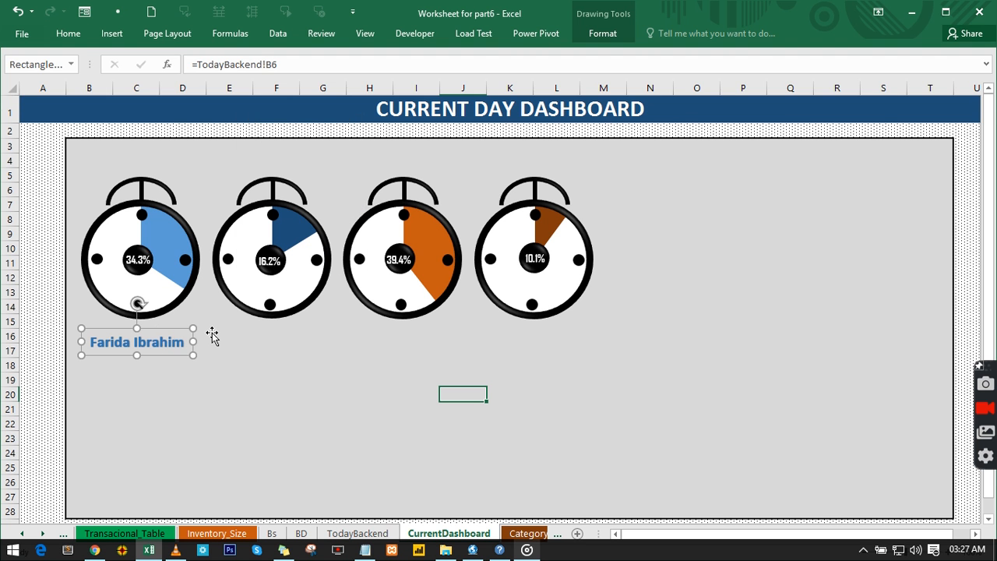
pyautogui.moveTo(178, 332); pyautogui.dragTo(566, 335)
# Duplicate the name label directly below the first dial's name and link the copy to =TodayBackend!C6.
pyautogui.moveTo(175, 336); pyautogui.dragTo(179, 359)
pyautogui.click(246, 67)
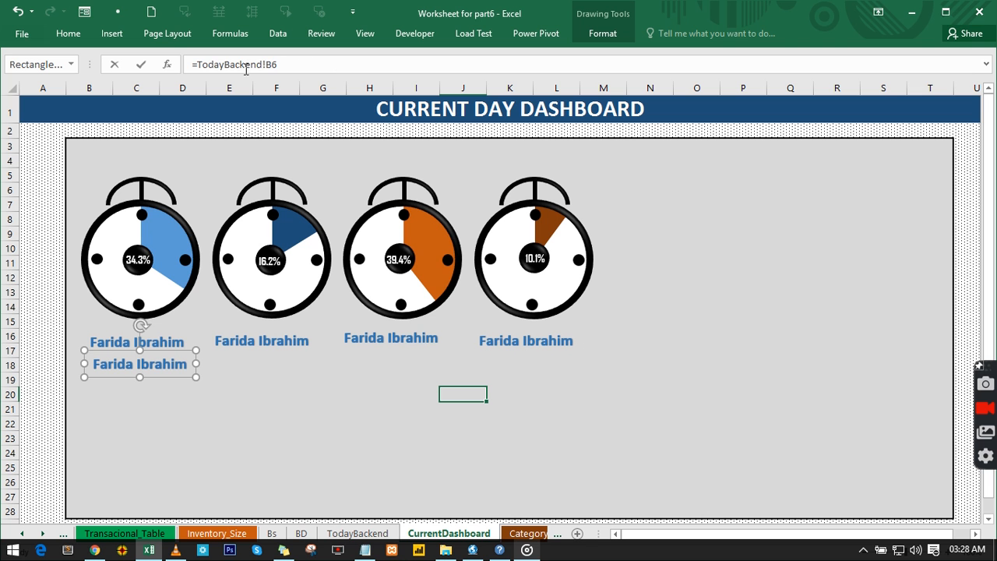
pyautogui.doubleClick(200, 67)
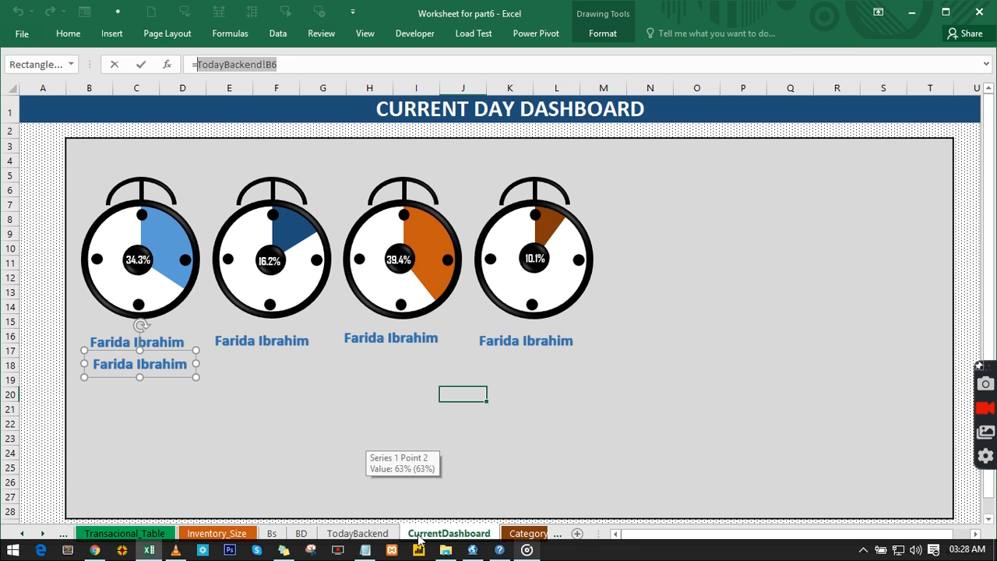
pyautogui.click(358, 534)
pyautogui.click(191, 195)
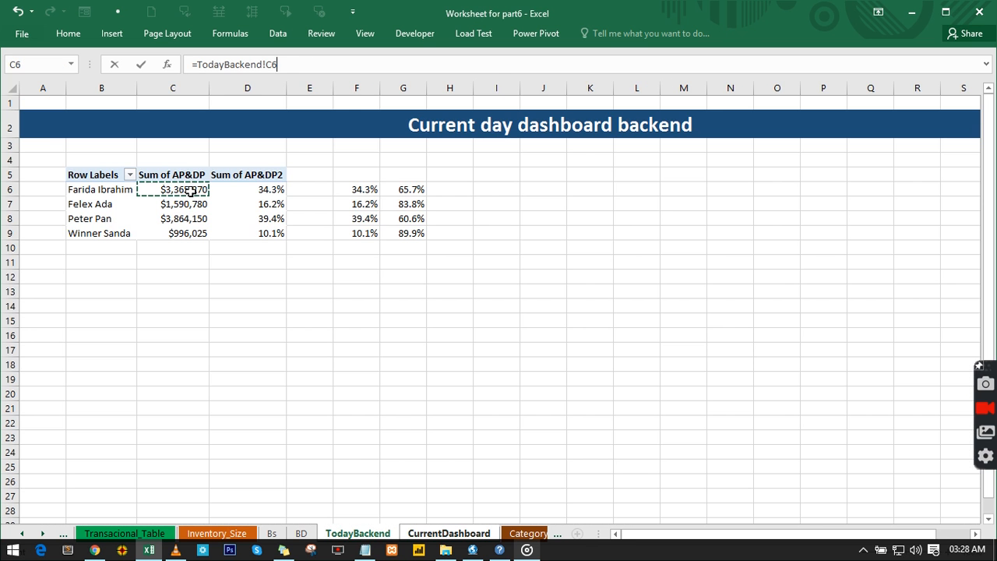
pyautogui.press('Return')
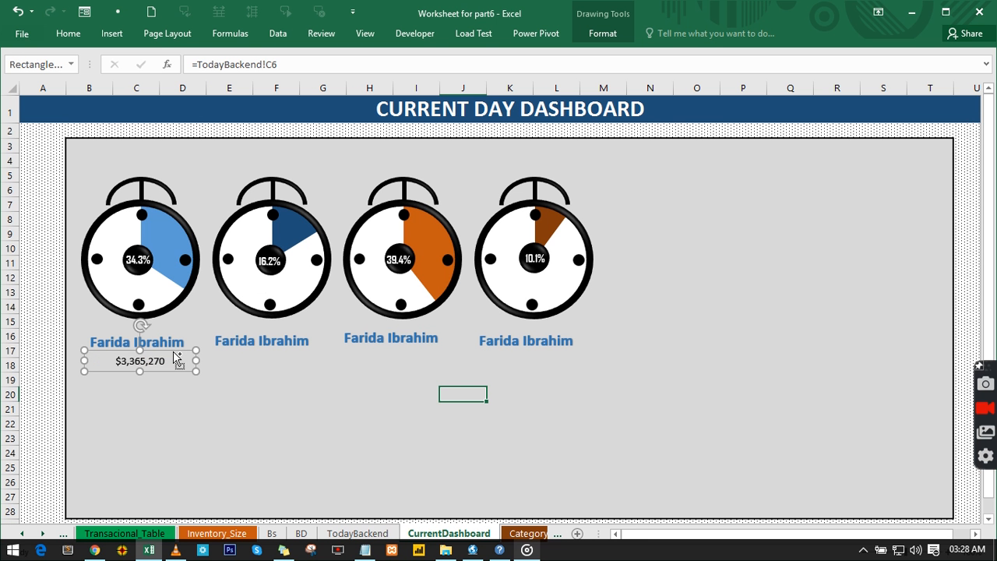
# Copy the sales amount label below the other three dials' names and link the second dial's amount to =TodayBackend!C7.
pyautogui.moveTo(195, 360); pyautogui.dragTo(570, 357)
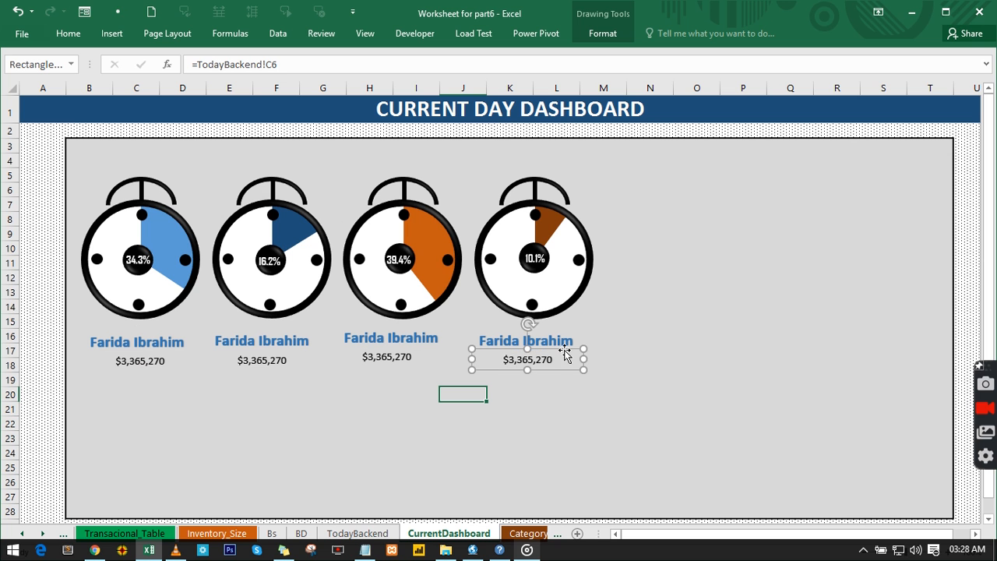
pyautogui.click(262, 363)
pyautogui.click(285, 68)
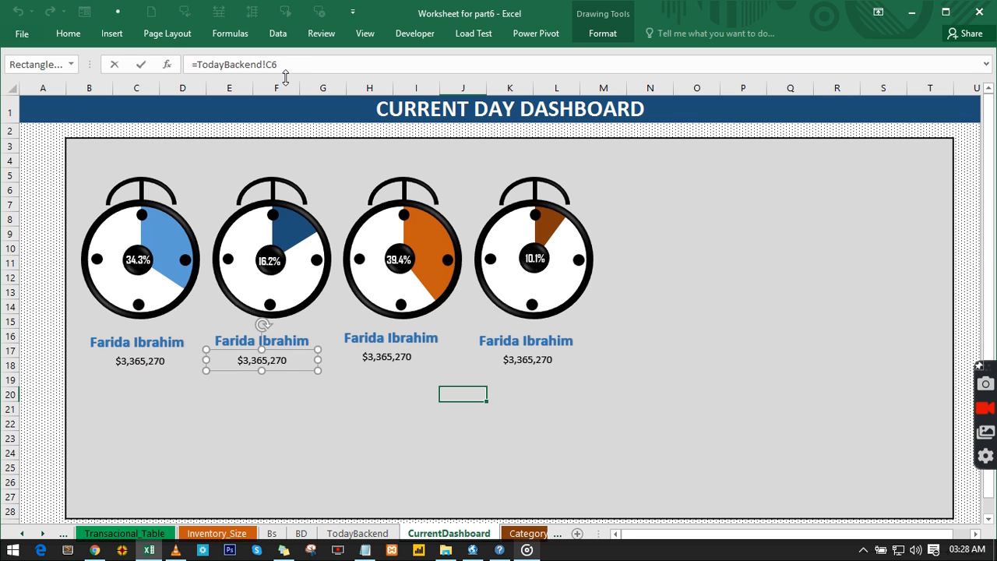
pyautogui.press('BackSpace')
pyautogui.write('7')
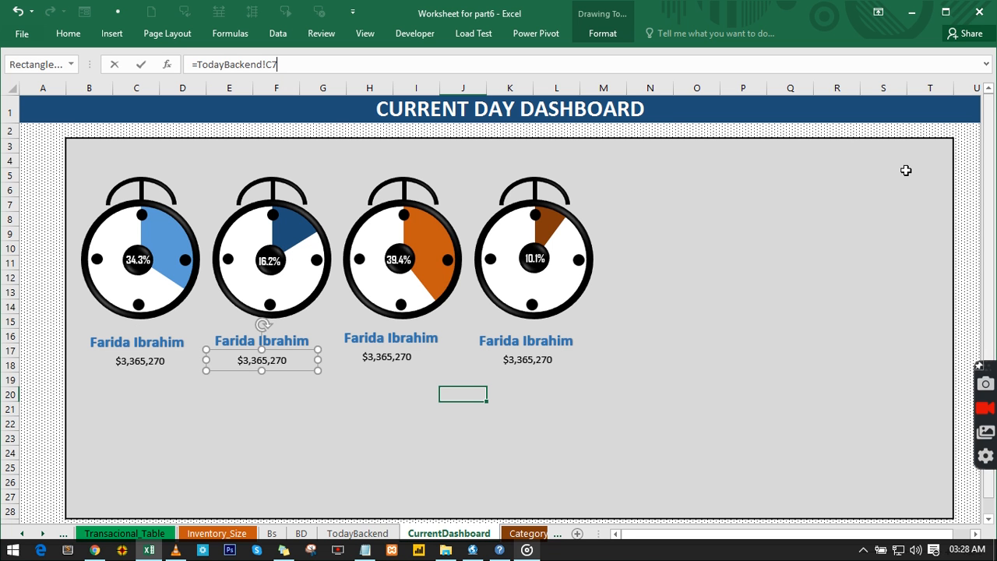
# Link the third dial's amount label to =TodayBackend!C8 and the fourth's to =TodayBackend!C9, keeping it just below the name.
pyautogui.click(387, 360)
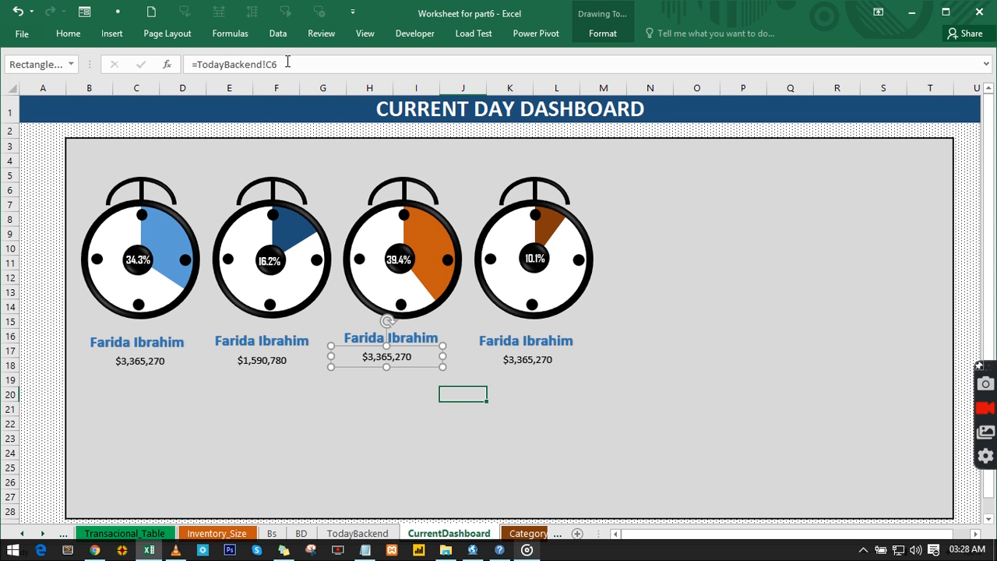
pyautogui.click(288, 63)
pyautogui.press('BackSpace')
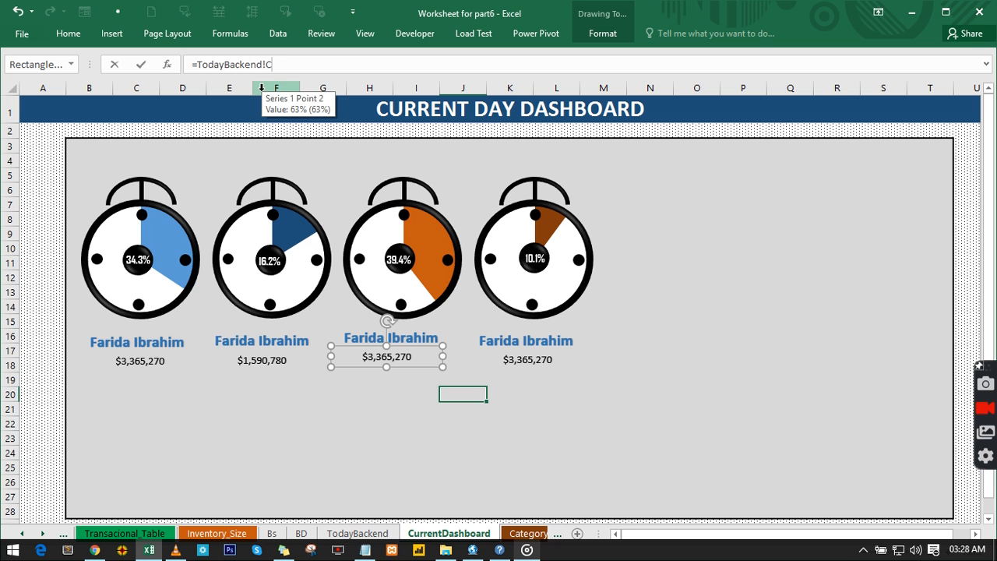
pyautogui.write('8')
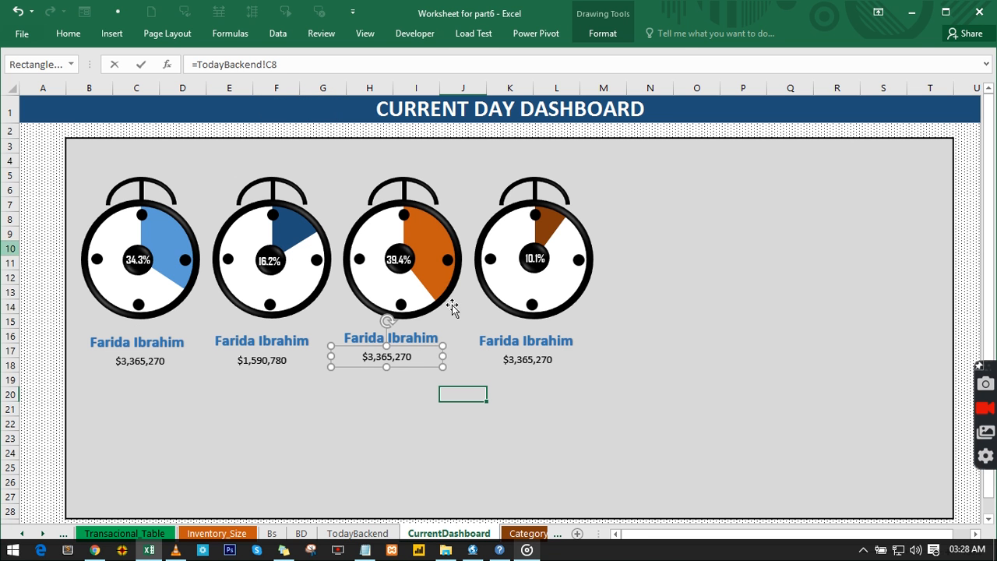
pyautogui.click(508, 360)
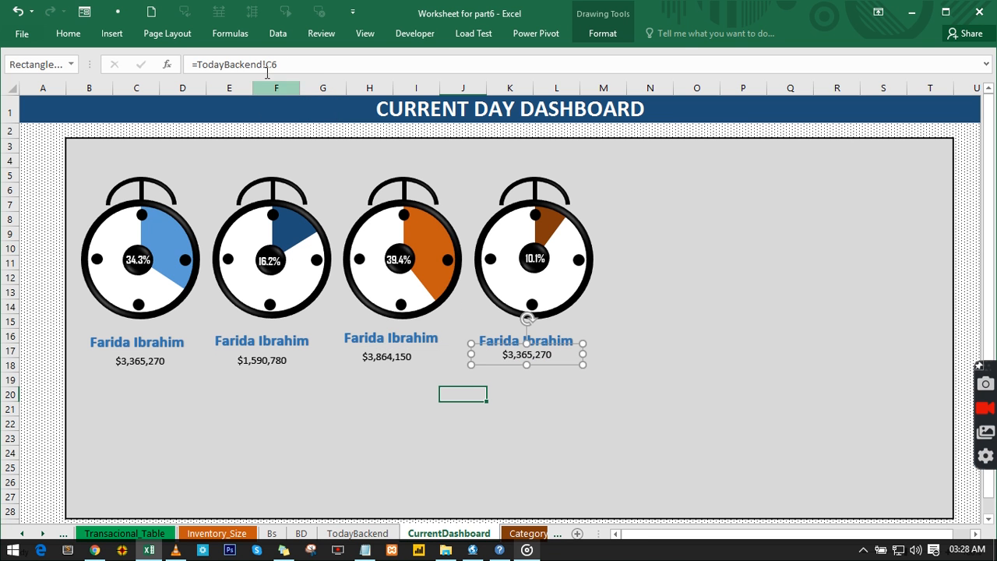
pyautogui.click(285, 64)
pyautogui.press('BackSpace')
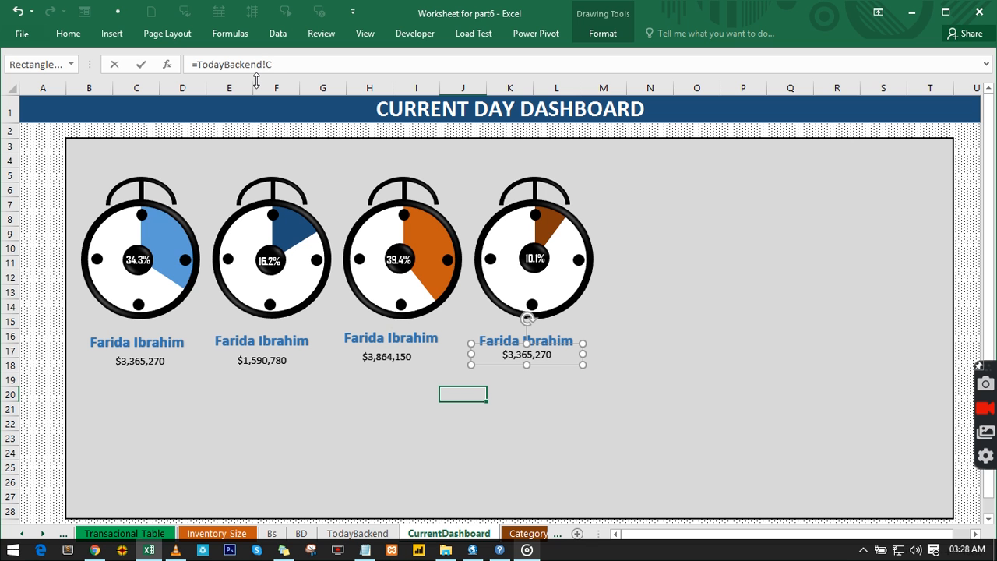
pyautogui.write('9')
pyautogui.press('Return')
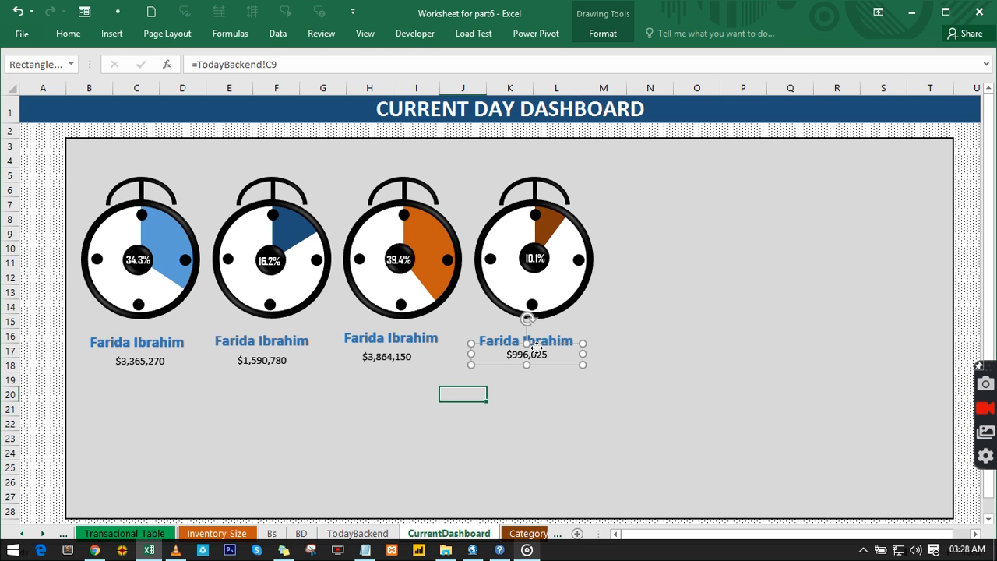
pyautogui.moveTo(536, 347); pyautogui.dragTo(536, 352)
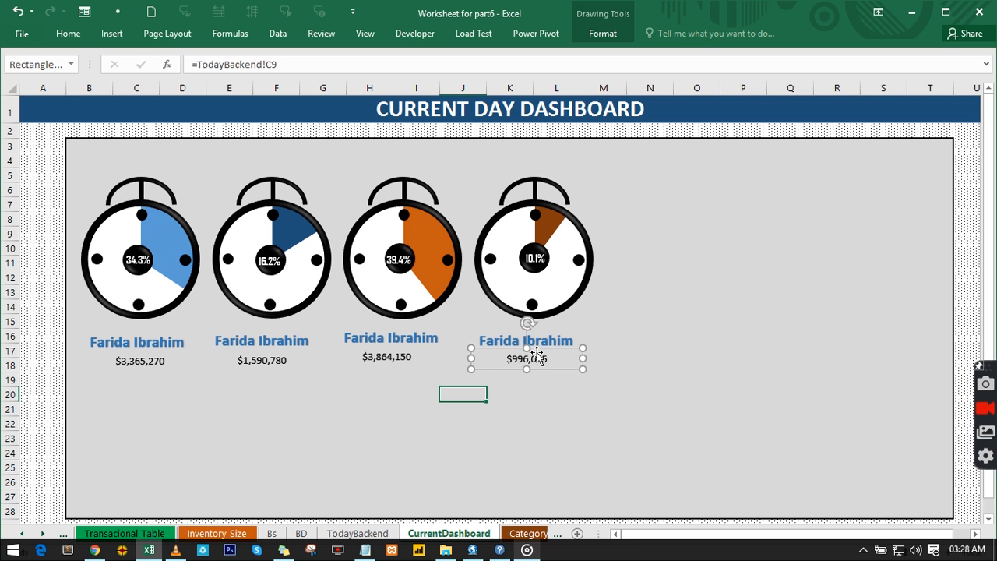
# Format the first dial's sales amount label as bold Agency FB, size 18.
pyautogui.click(126, 358)
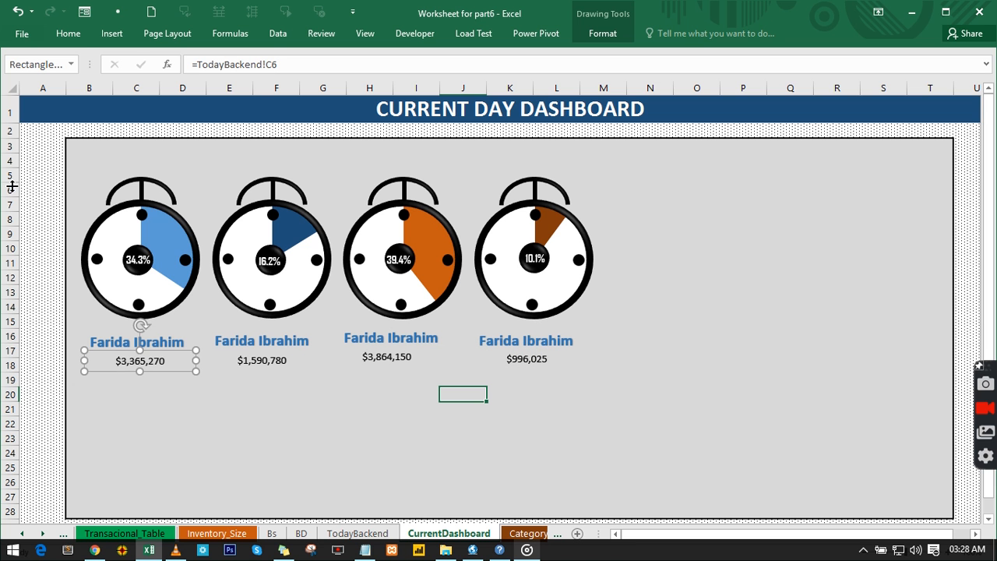
pyautogui.click(76, 32)
pyautogui.click(168, 55)
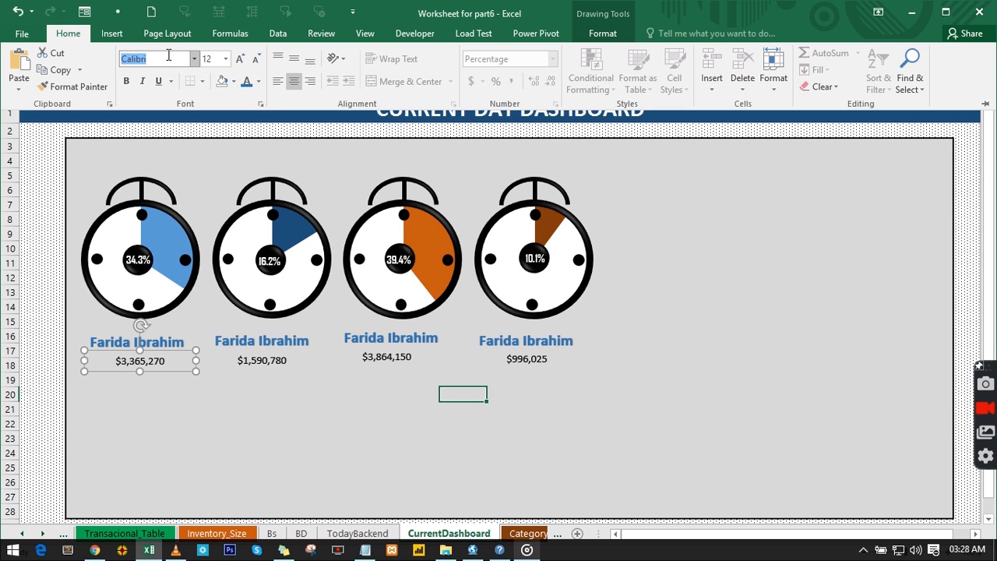
pyautogui.write('Agency FB')
pyautogui.press('Return')
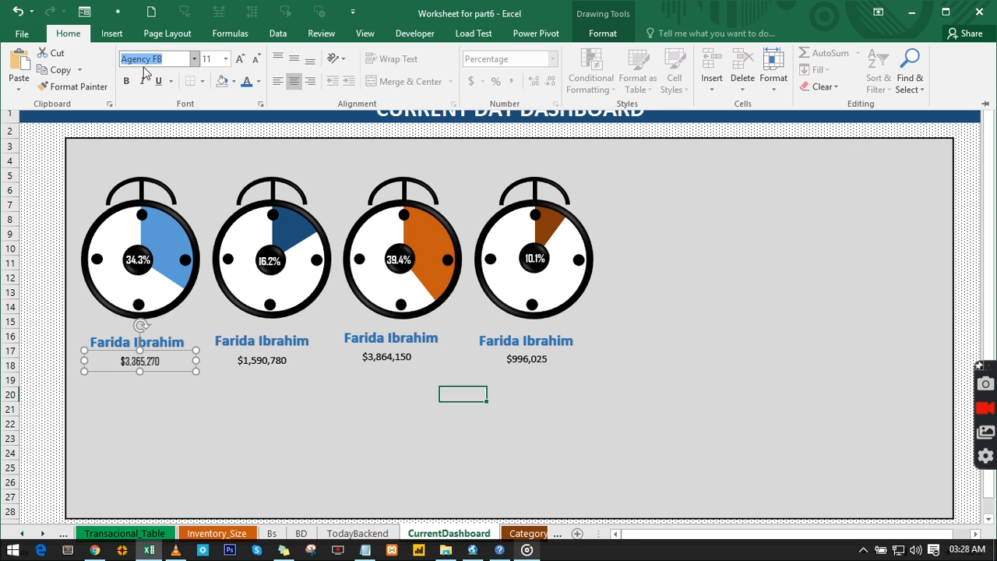
pyautogui.click(241, 60)
pyautogui.click(241, 60)
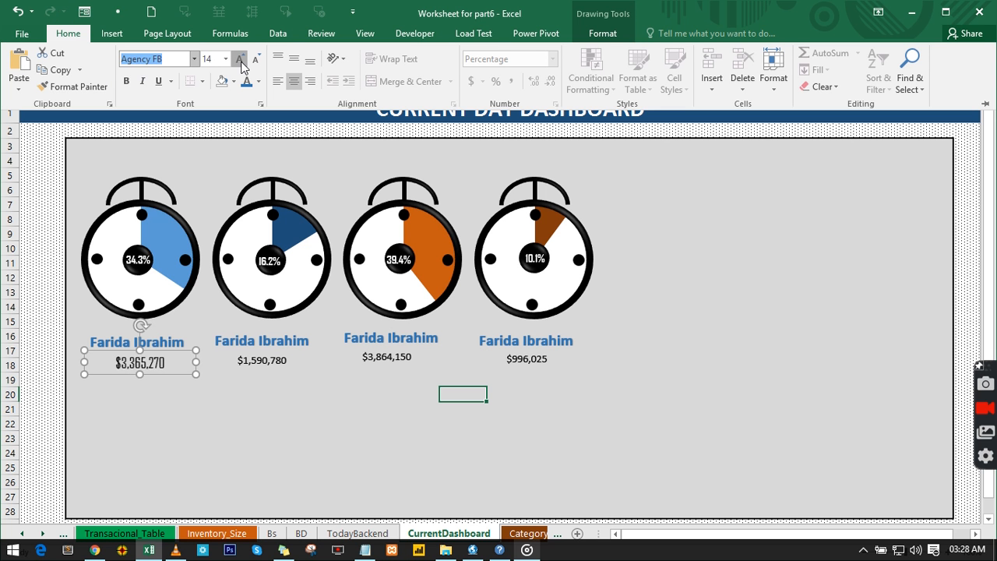
pyautogui.click(240, 60)
pyautogui.click(241, 60)
pyautogui.click(127, 81)
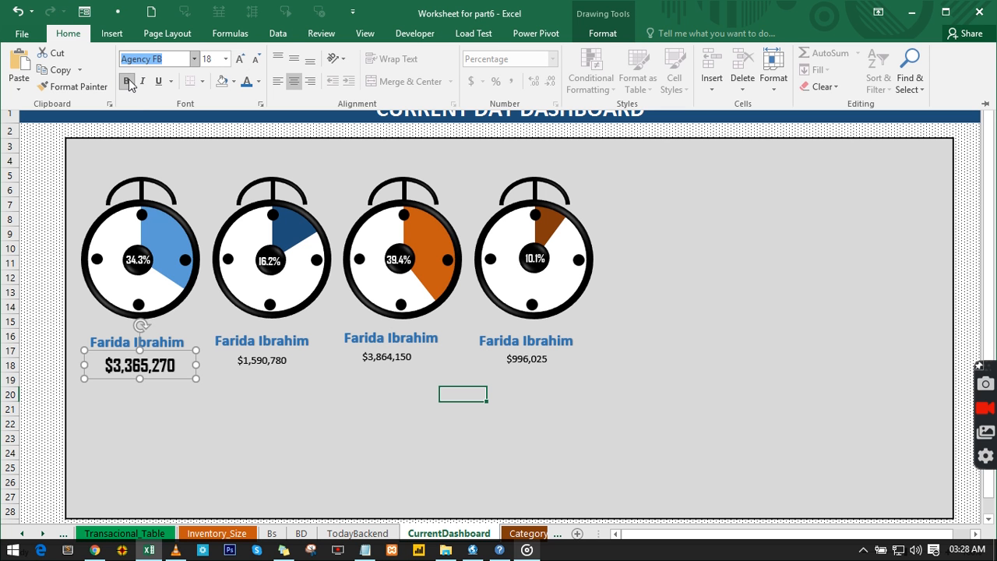
# Copy the first amount label's formatting onto the other three dials' amount labels.
pyautogui.click(68, 87)
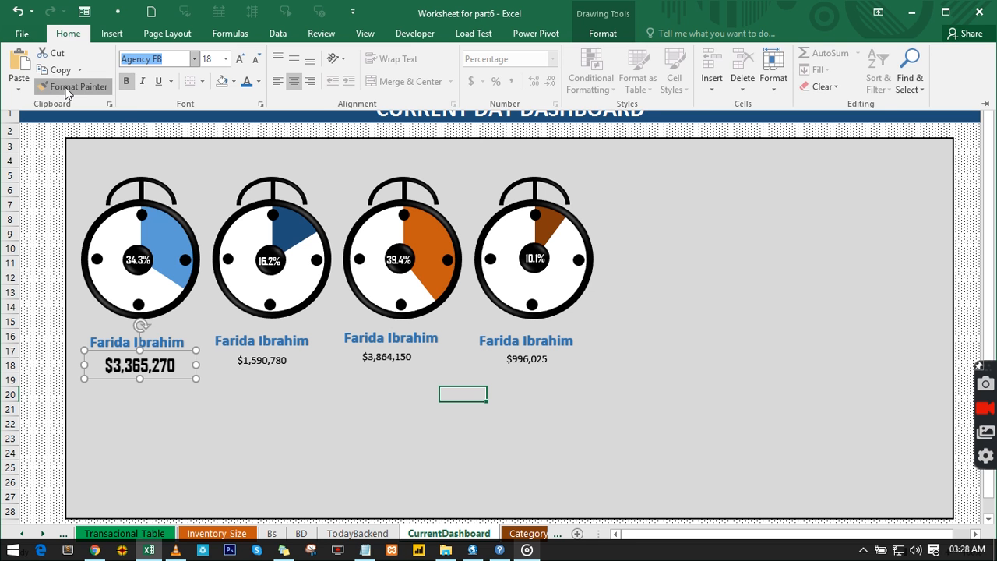
pyautogui.click(272, 362)
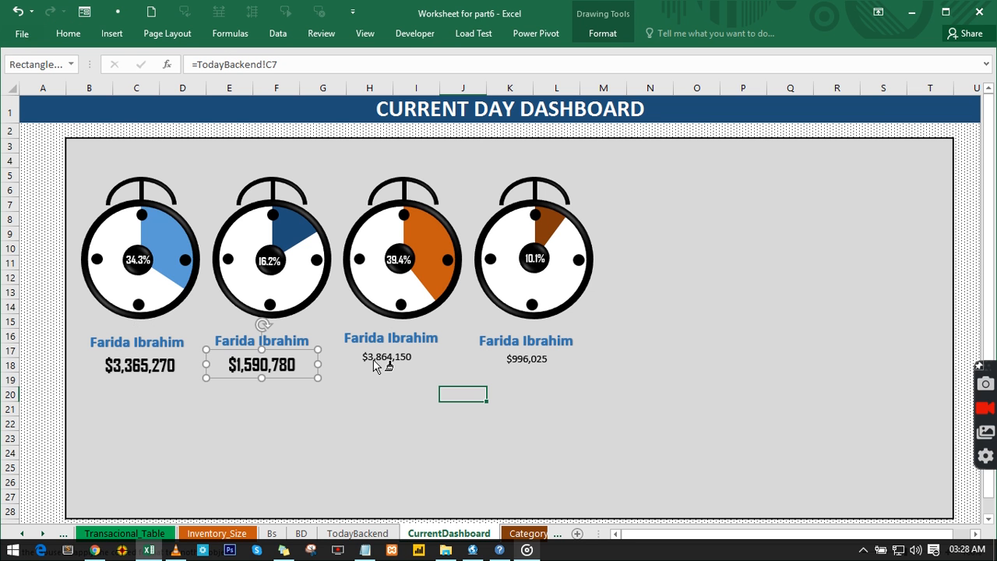
pyautogui.click(376, 363)
pyautogui.click(519, 365)
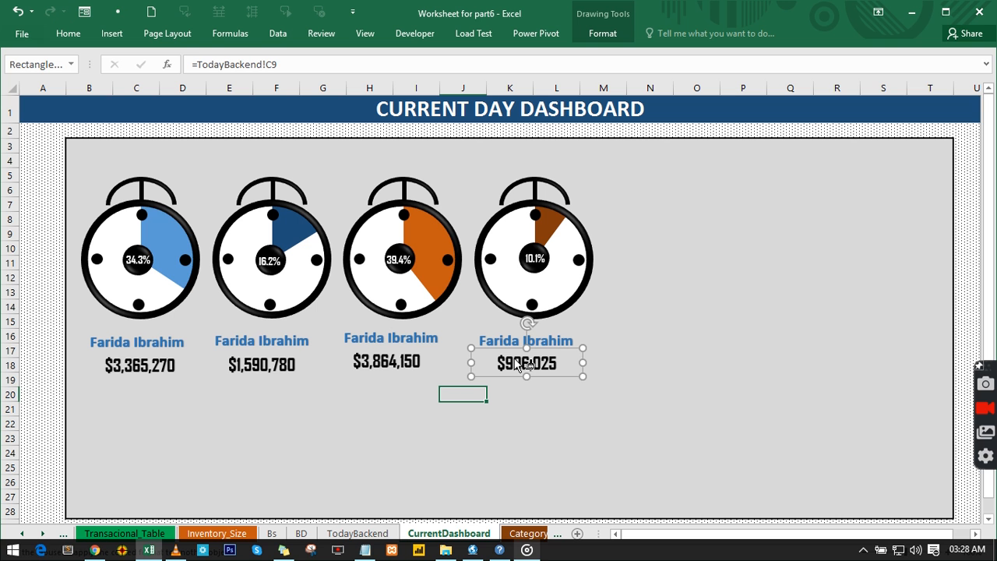
# Color the second dial's name label dark blue to match its pie slice.
pyautogui.click(262, 341)
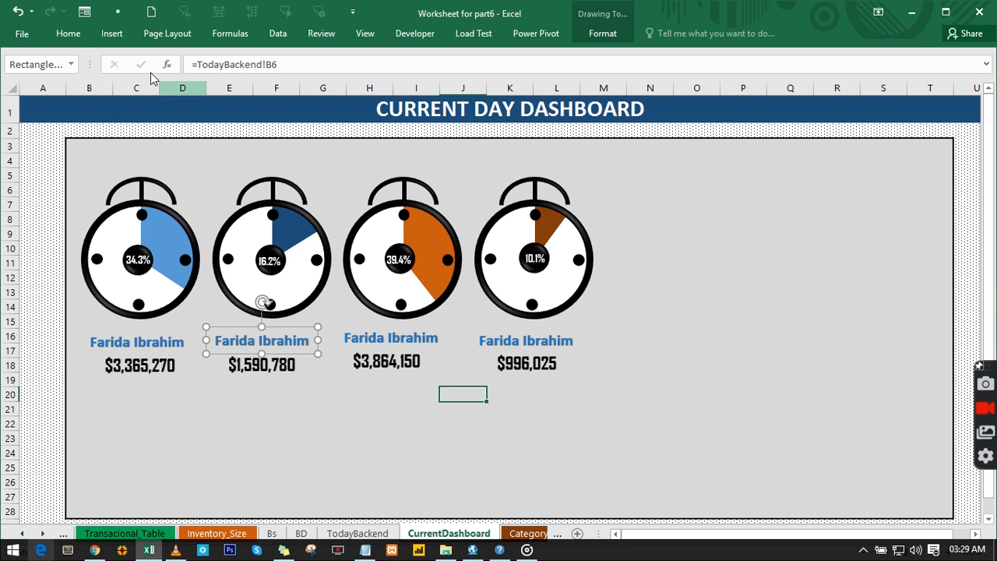
pyautogui.click(68, 33)
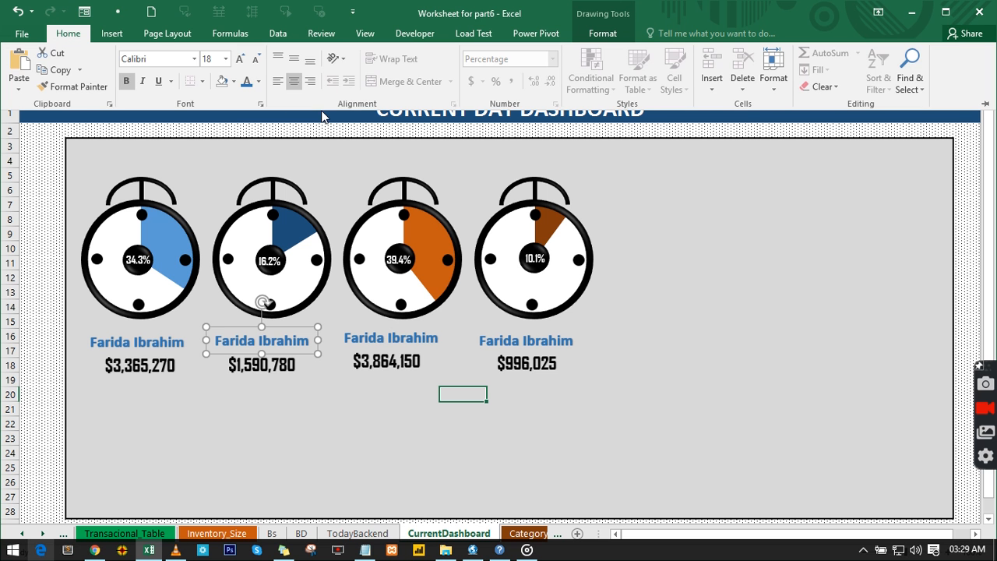
pyautogui.click(260, 82)
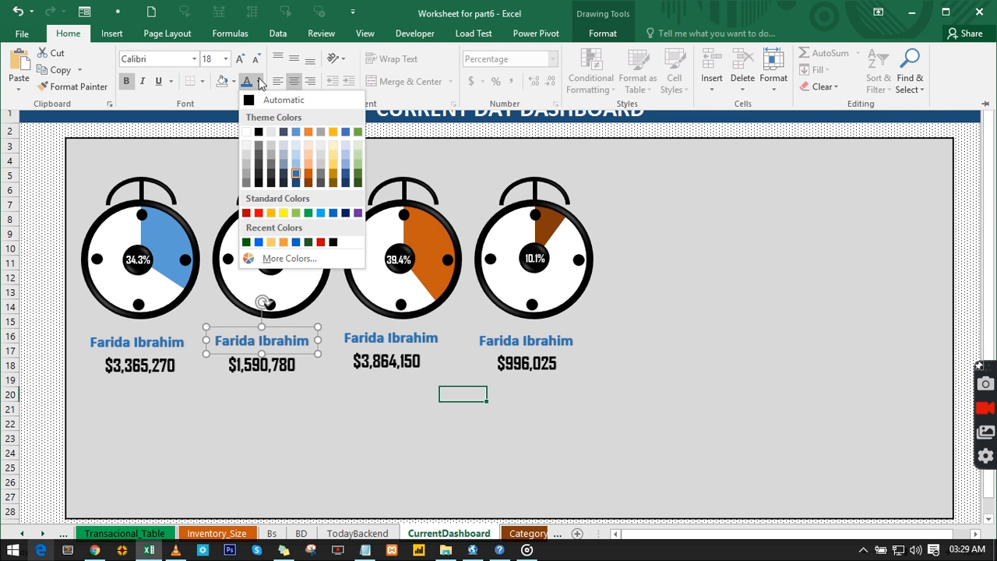
pyautogui.click(296, 181)
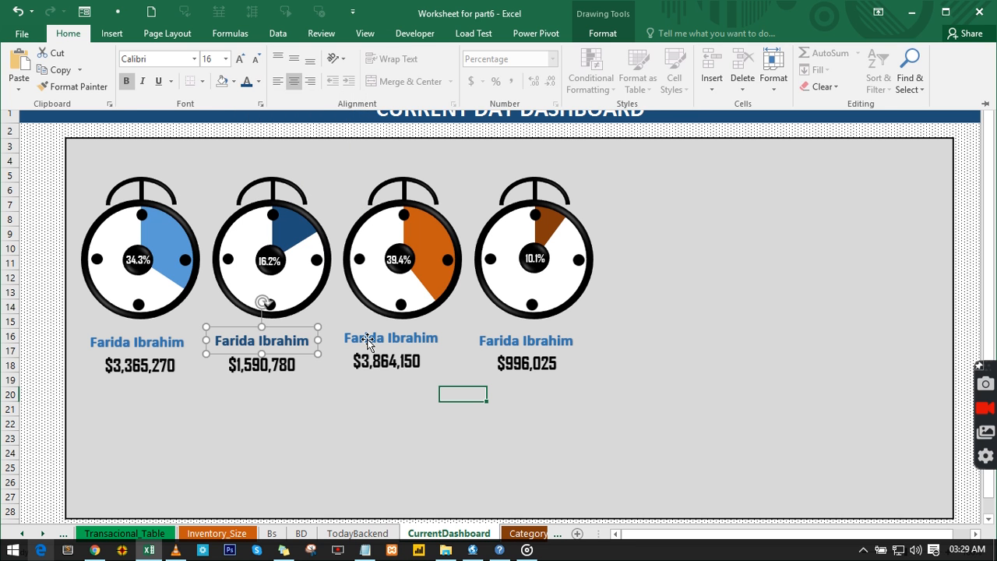
# Color the third dial's name label dark orange to match its pie slice.
pyautogui.click(367, 343)
pyautogui.click(369, 343)
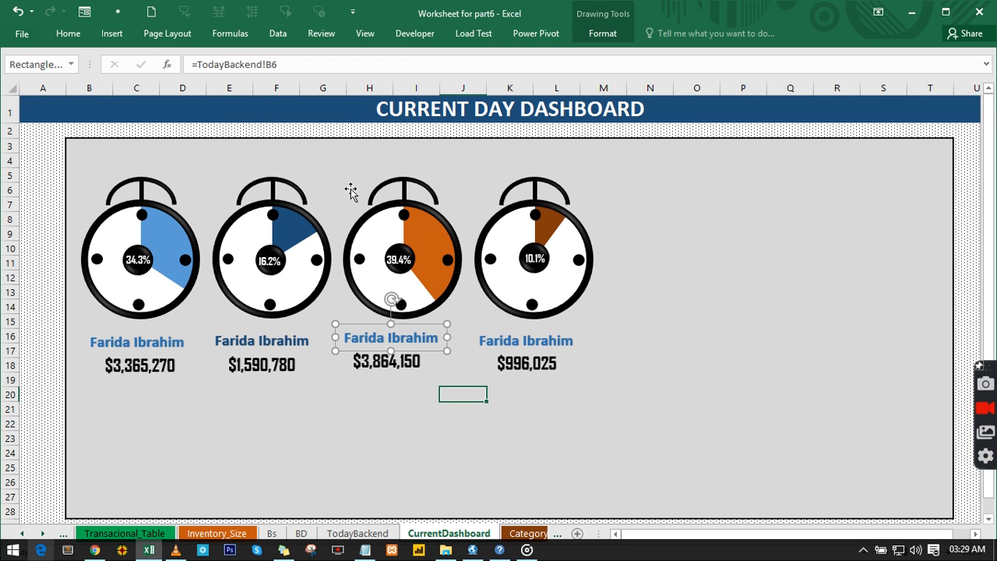
pyautogui.click(68, 34)
pyautogui.click(261, 81)
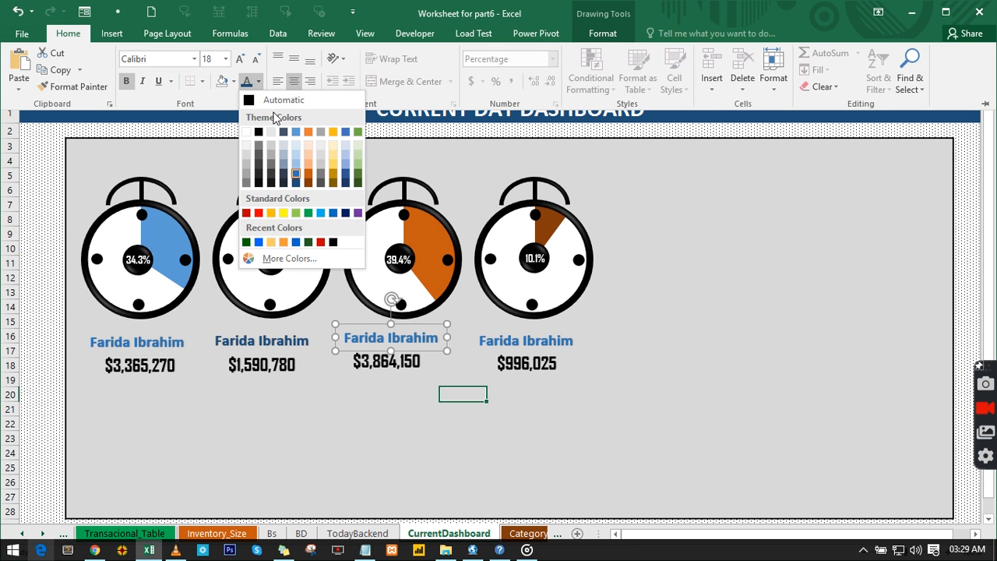
pyautogui.click(302, 180)
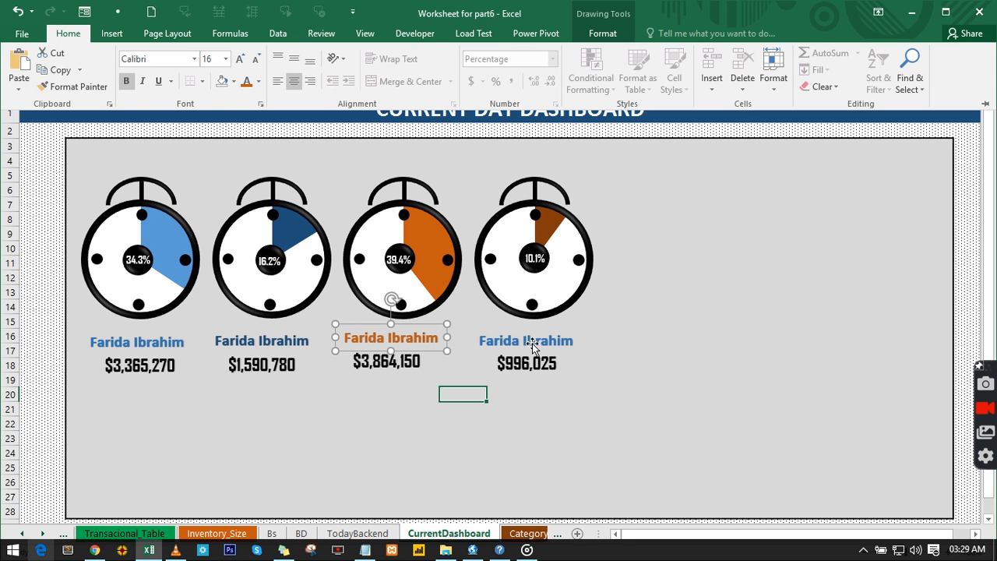
# Color the fourth dial's name label brown, the darkest orange shade, to match its pie slice.
pyautogui.click(532, 342)
pyautogui.click(532, 341)
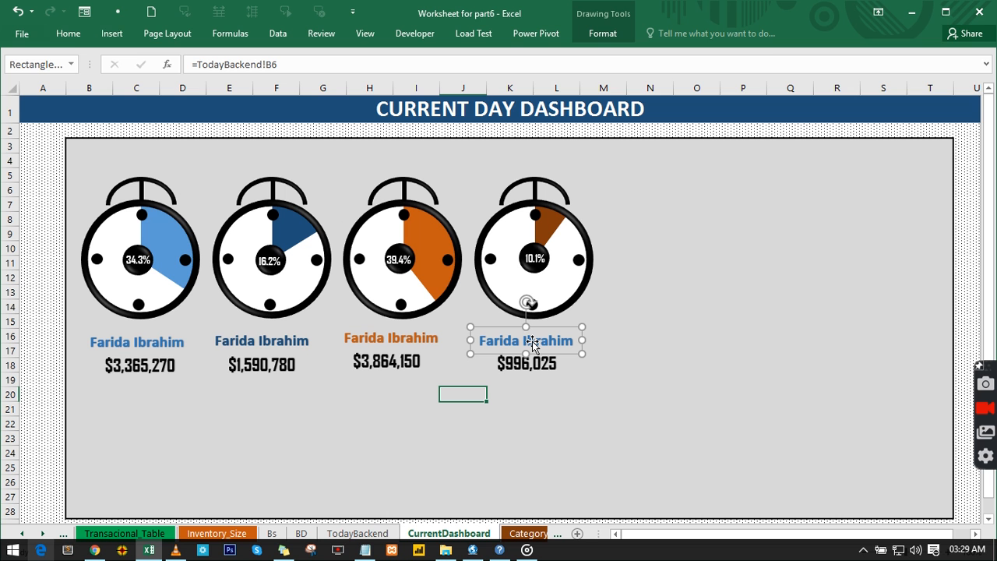
pyautogui.click(81, 34)
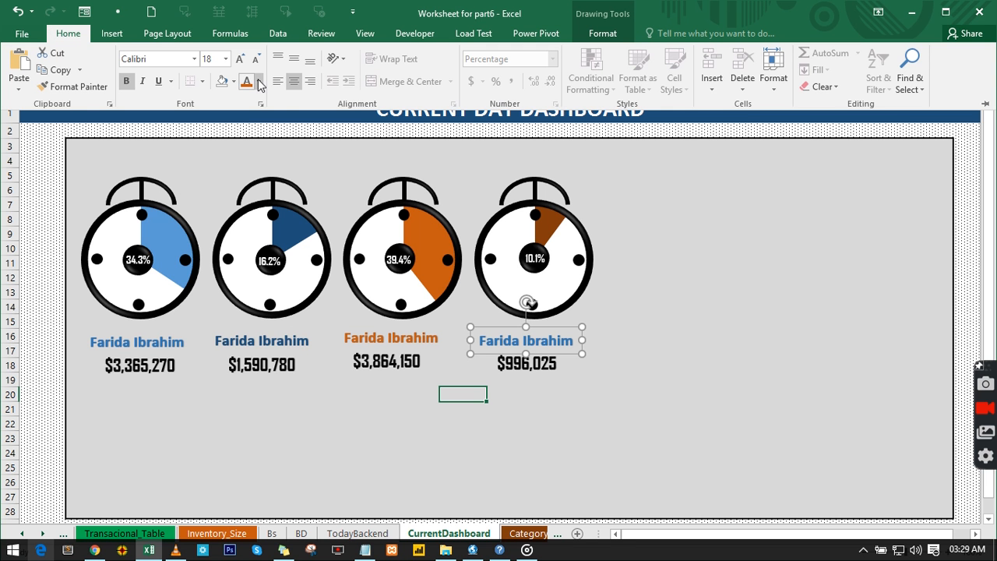
pyautogui.click(260, 81)
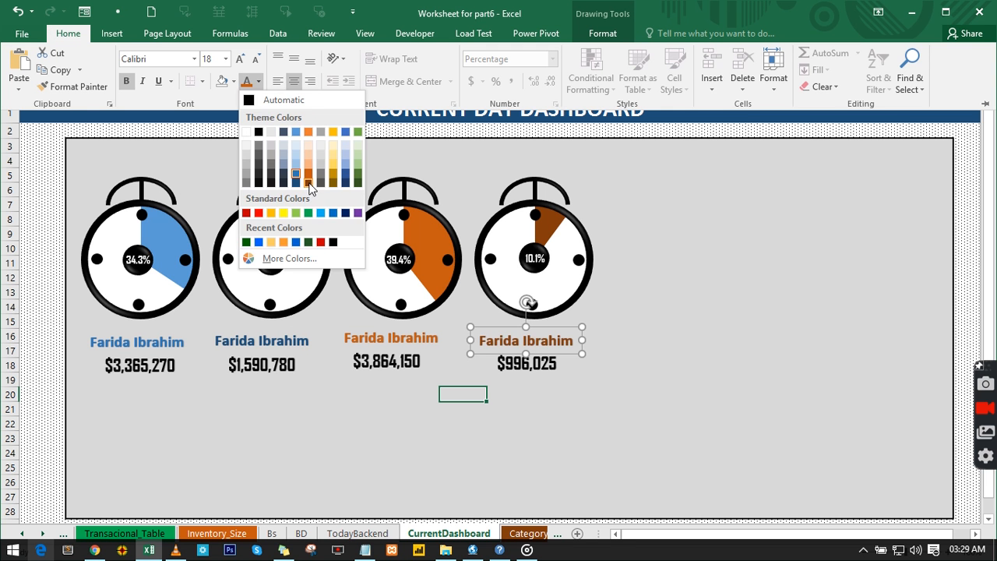
pyautogui.click(309, 184)
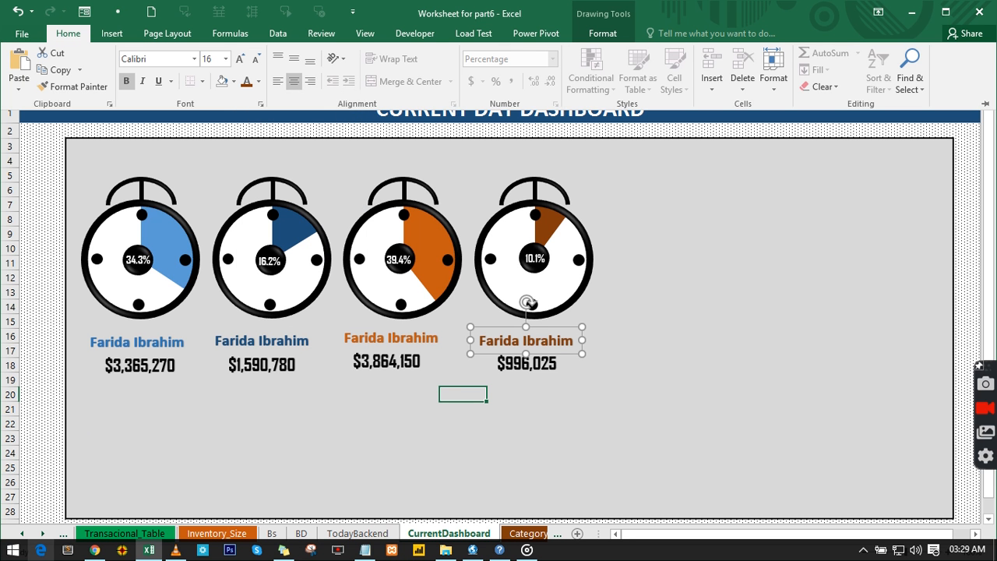
# Collapse the ribbon and examine the finished layout on the BD reference sheet.
pyautogui.hotkey('ctrl', 'F1')
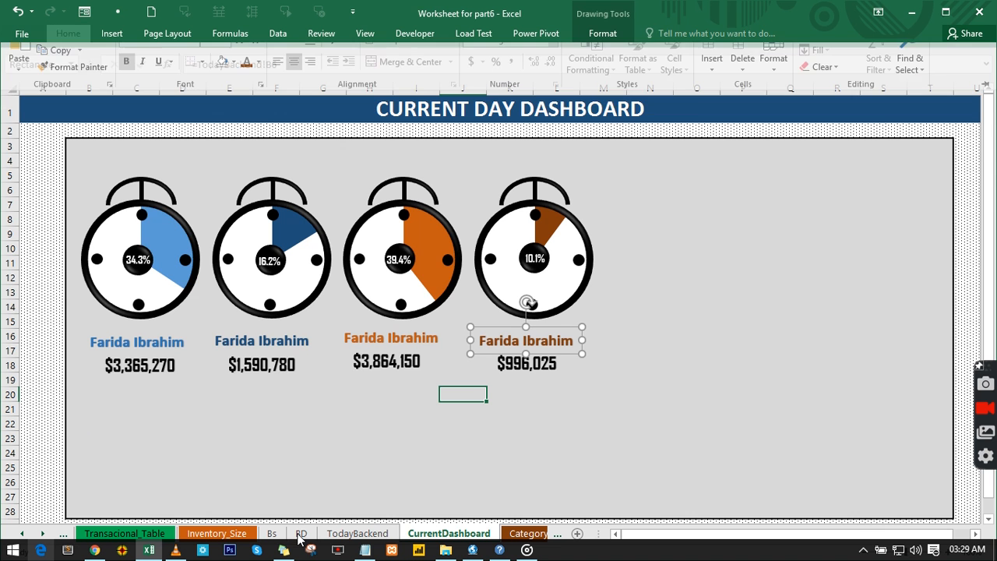
pyautogui.click(301, 534)
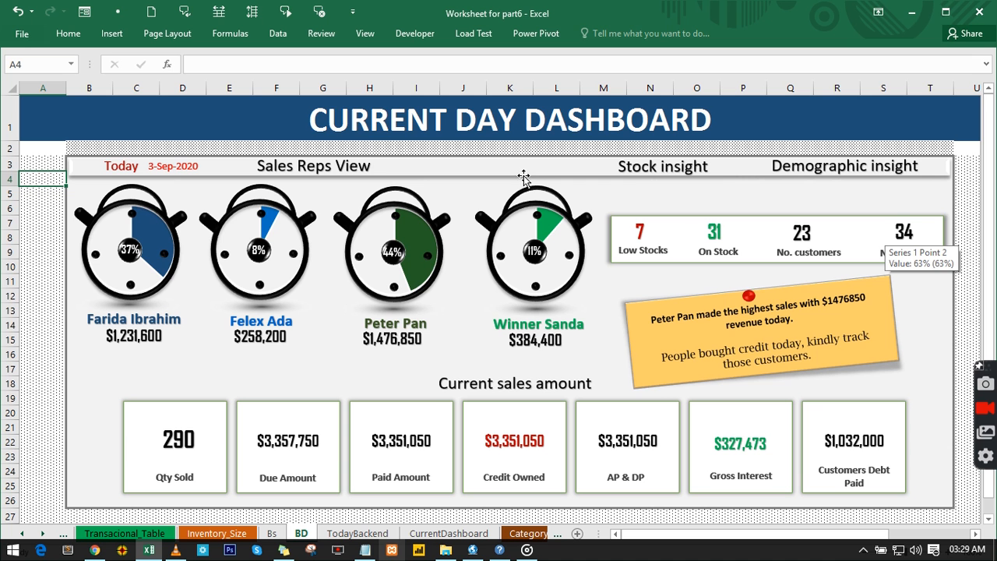
# On the CurrentDashboard sheet, draw a rectangle about 12.55" wide and 0.34" high across rows 3 and 4, above the clock charts.
pyautogui.click(425, 534)
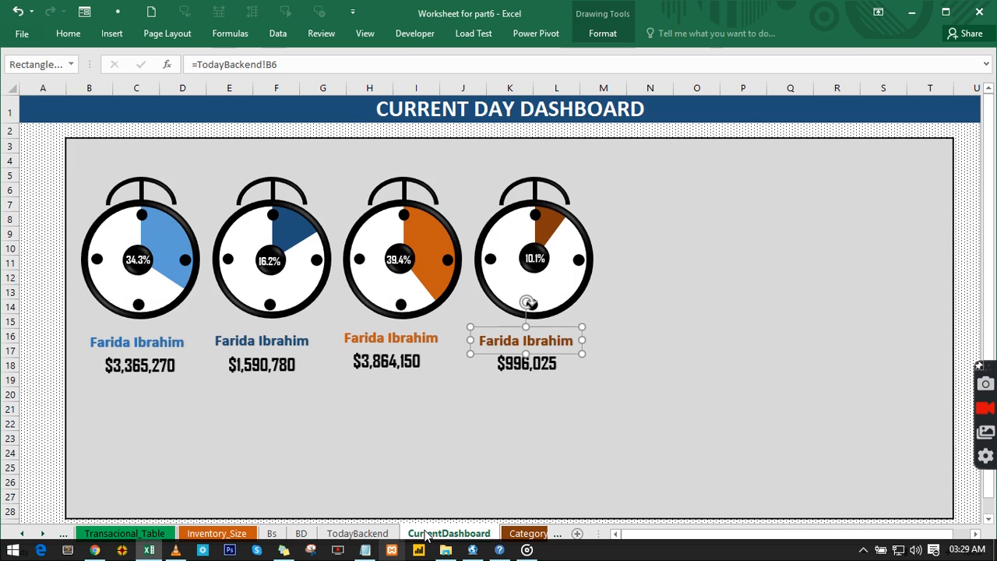
pyautogui.click(110, 33)
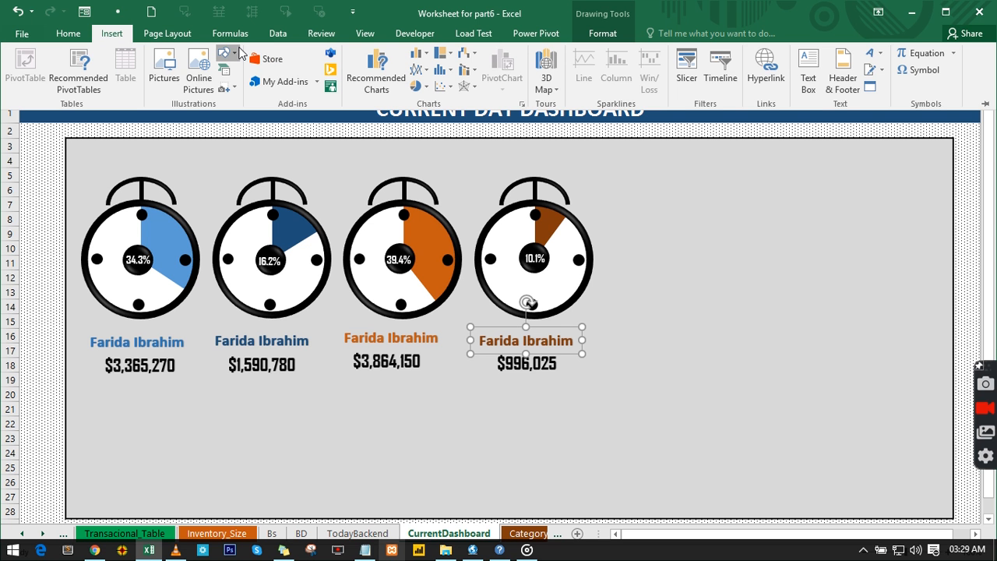
pyautogui.click(238, 53)
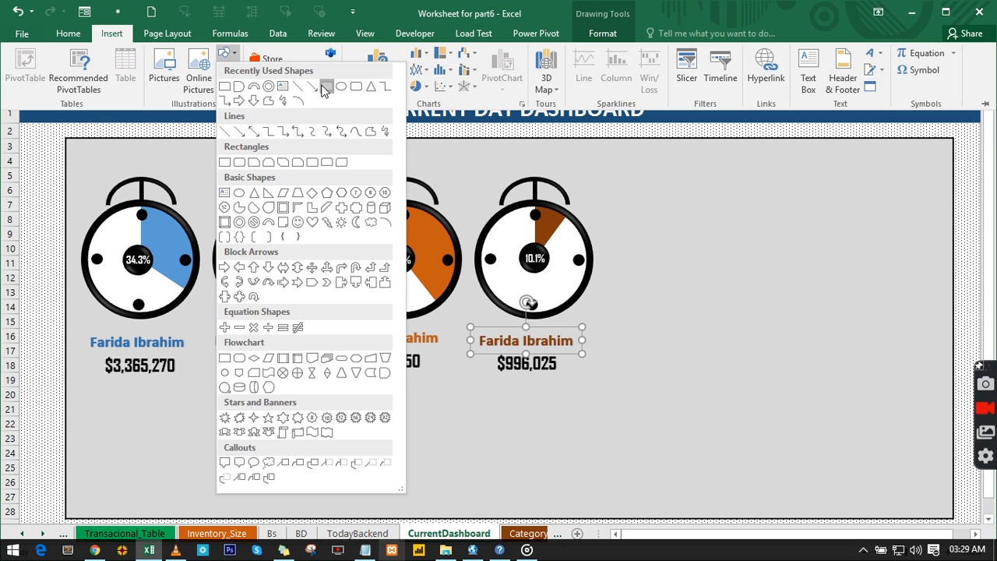
pyautogui.click(325, 88)
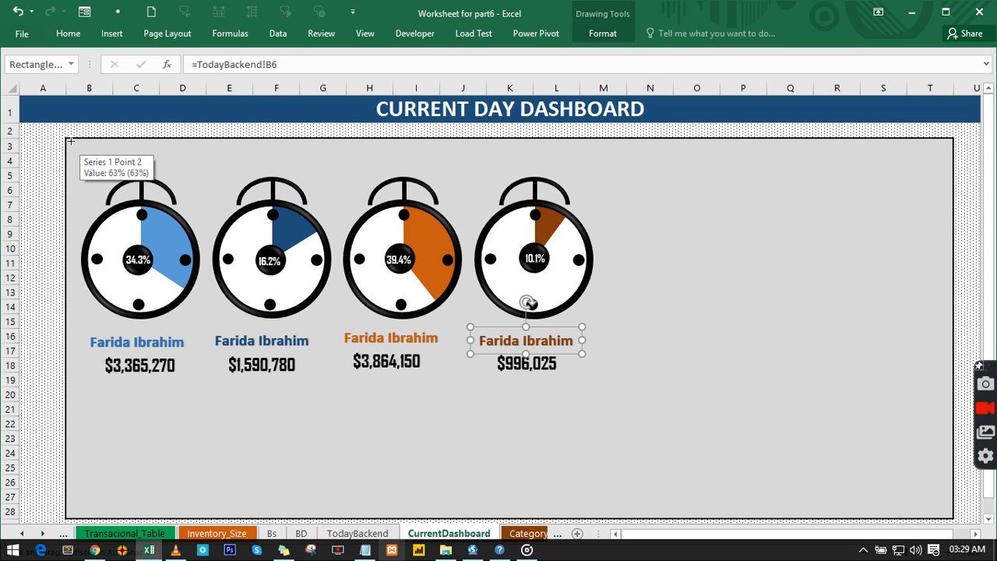
pyautogui.moveTo(70, 140); pyautogui.dragTo(949, 162)
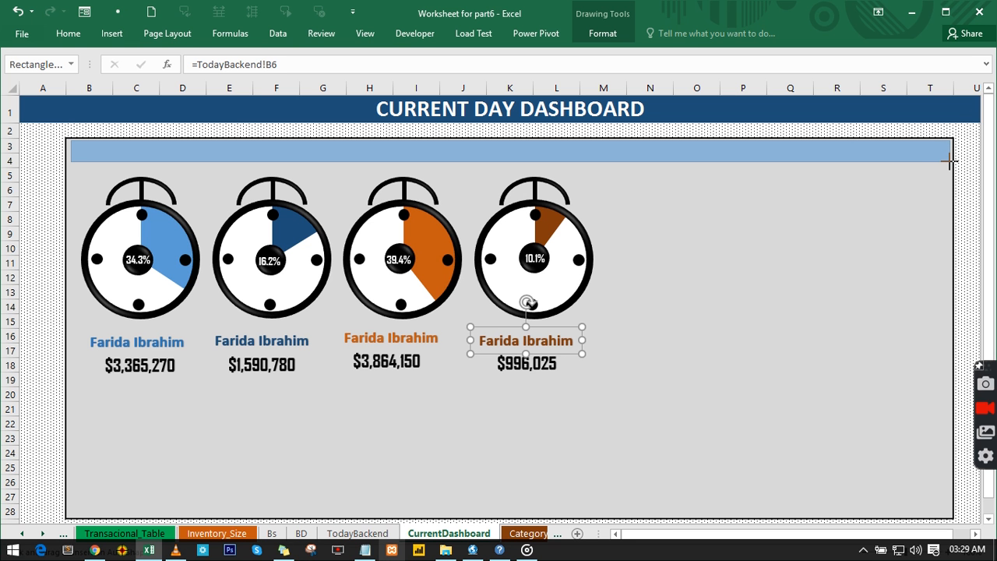
pyautogui.moveTo(949, 161); pyautogui.dragTo(951, 165)
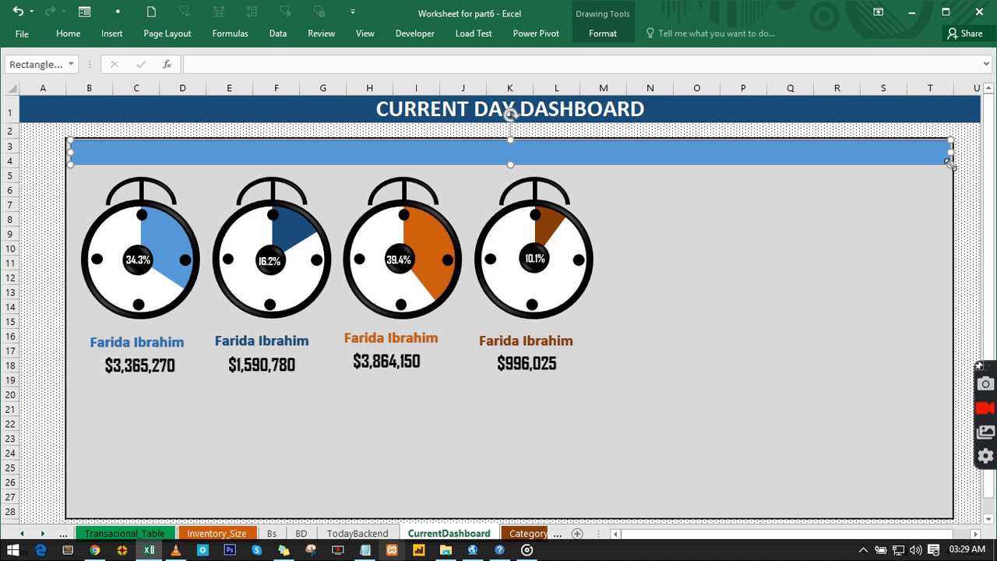
# Remove the fill and the outline from the new header rectangle.
pyautogui.click(78, 34)
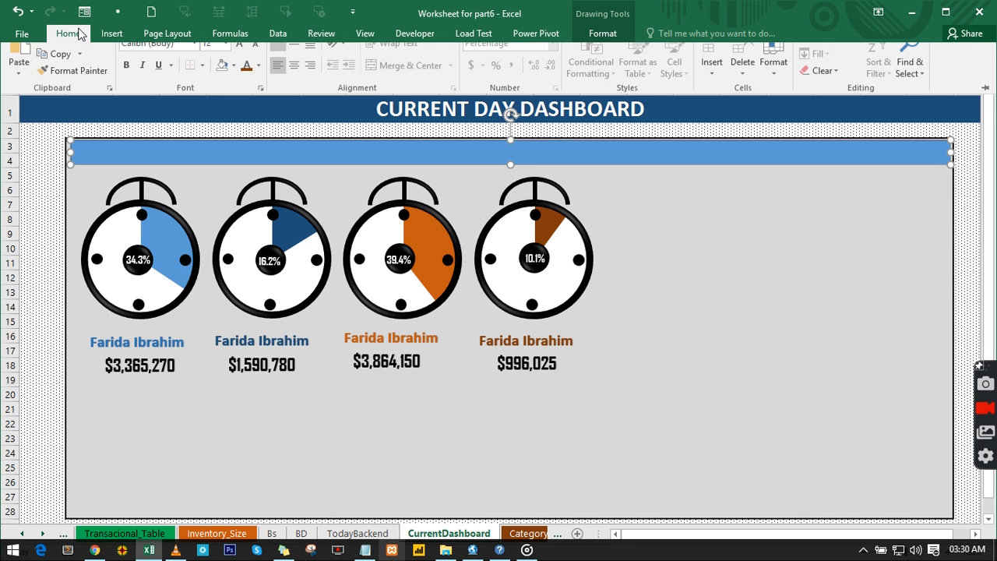
pyautogui.click(222, 81)
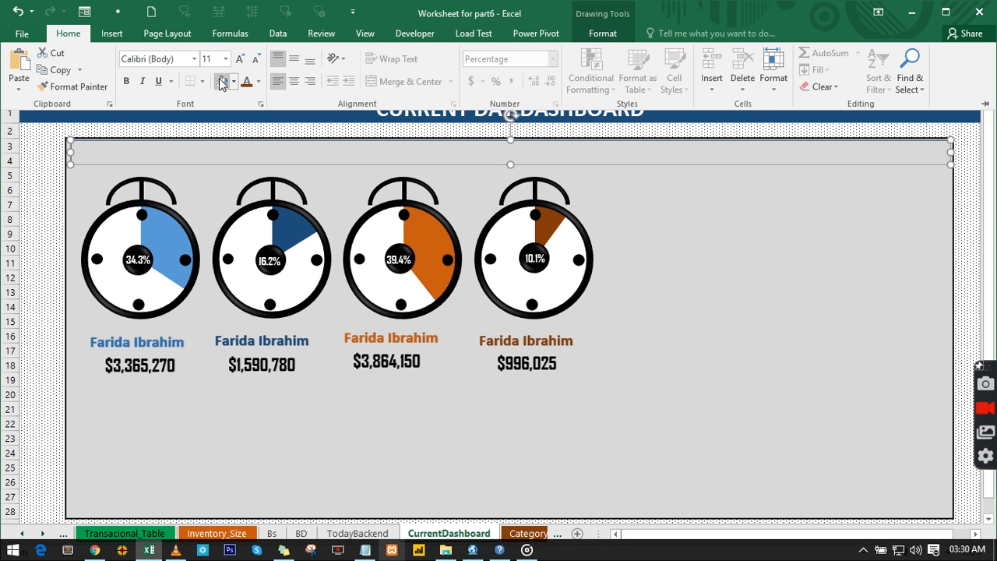
pyautogui.click(604, 34)
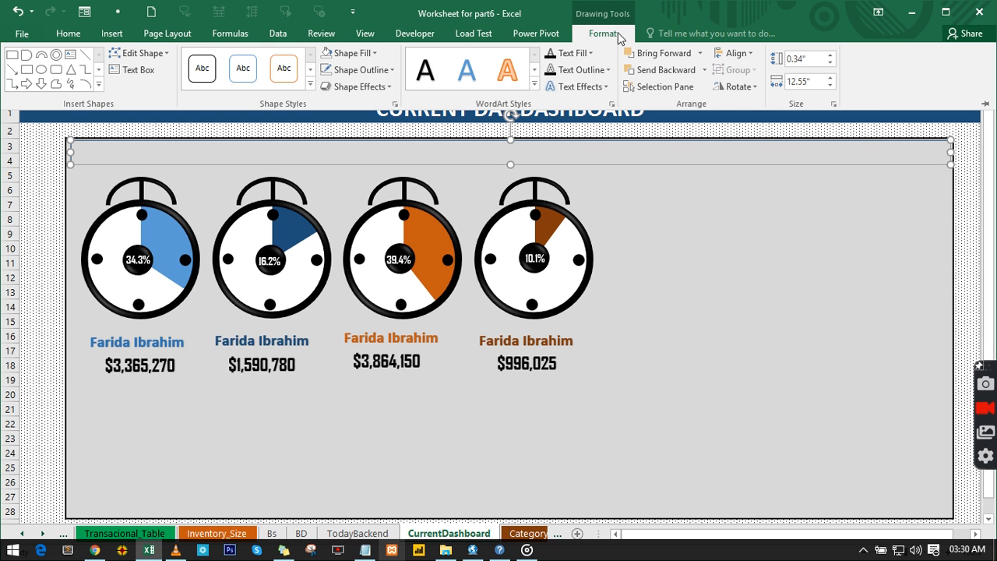
pyautogui.click(383, 72)
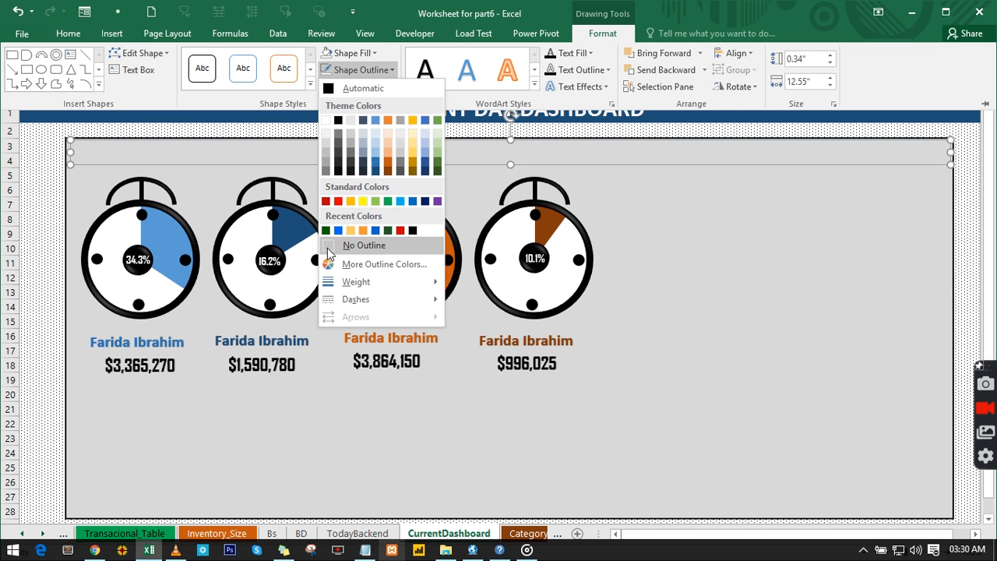
pyautogui.click(330, 241)
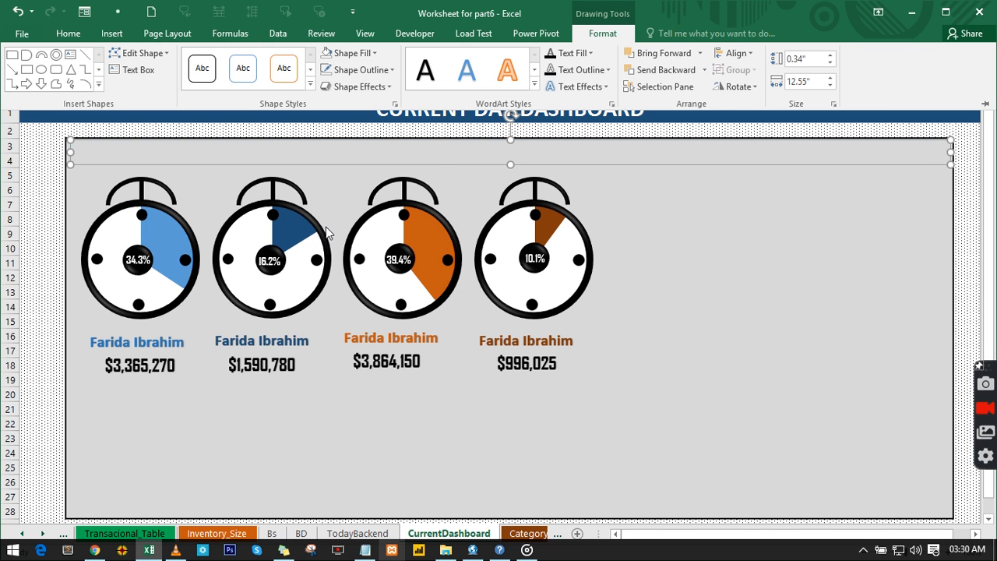
# Give the header rectangle an outer shadow offset downward.
pyautogui.click(348, 85)
pyautogui.moveTo(364, 145)
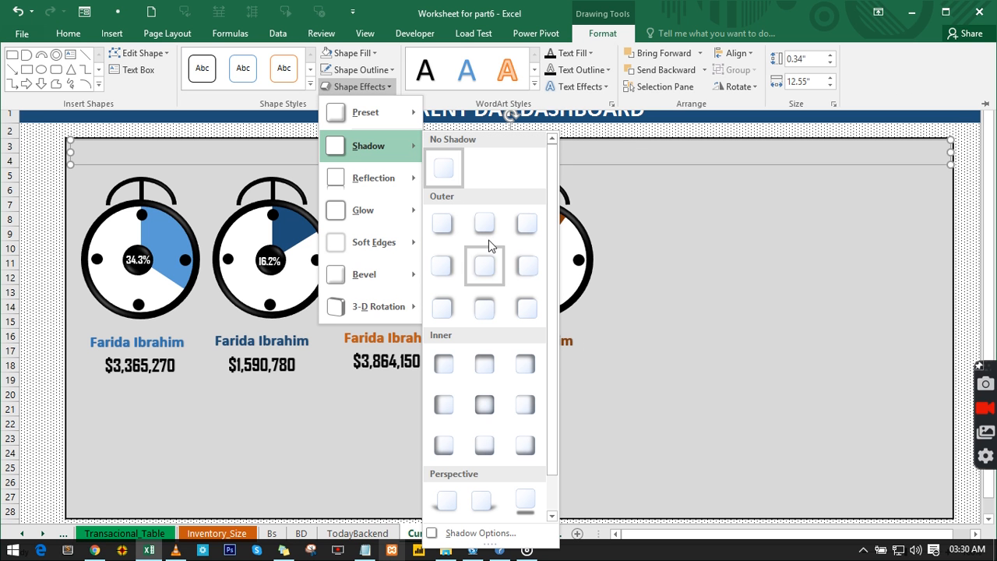
pyautogui.click(488, 232)
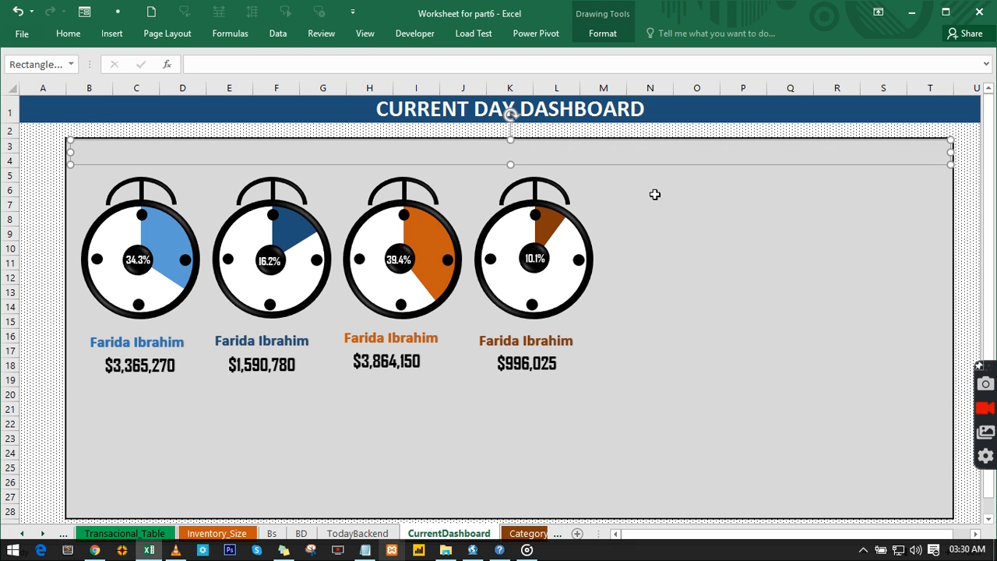
pyautogui.click(621, 154)
pyautogui.click(565, 148)
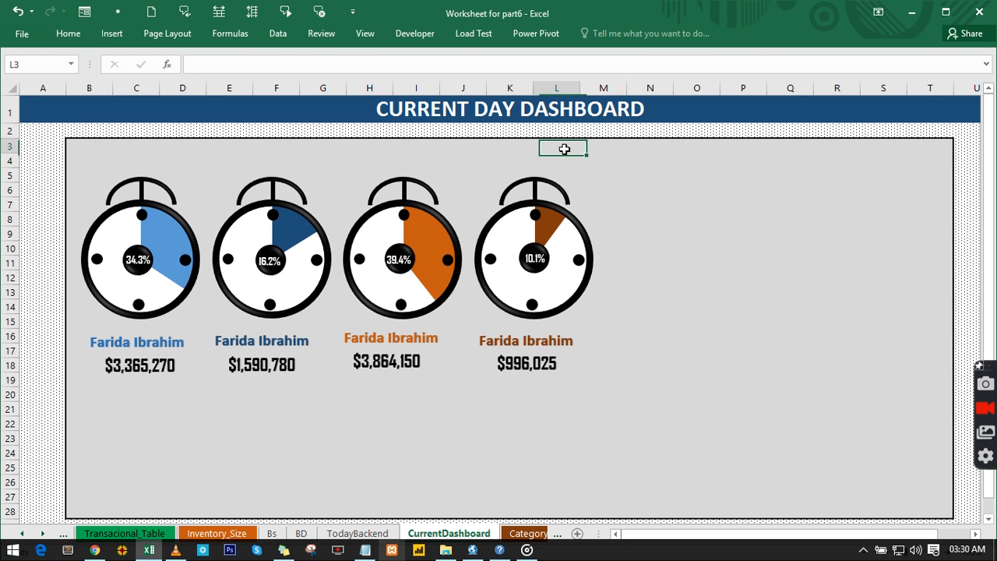
pyautogui.click(376, 154)
pyautogui.click(871, 149)
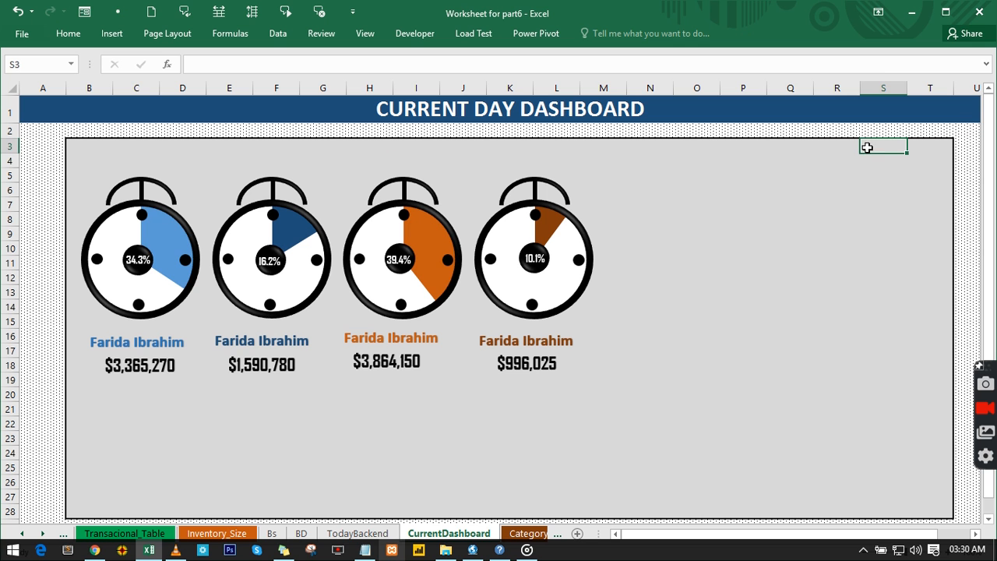
pyautogui.click(120, 155)
pyautogui.click(100, 147)
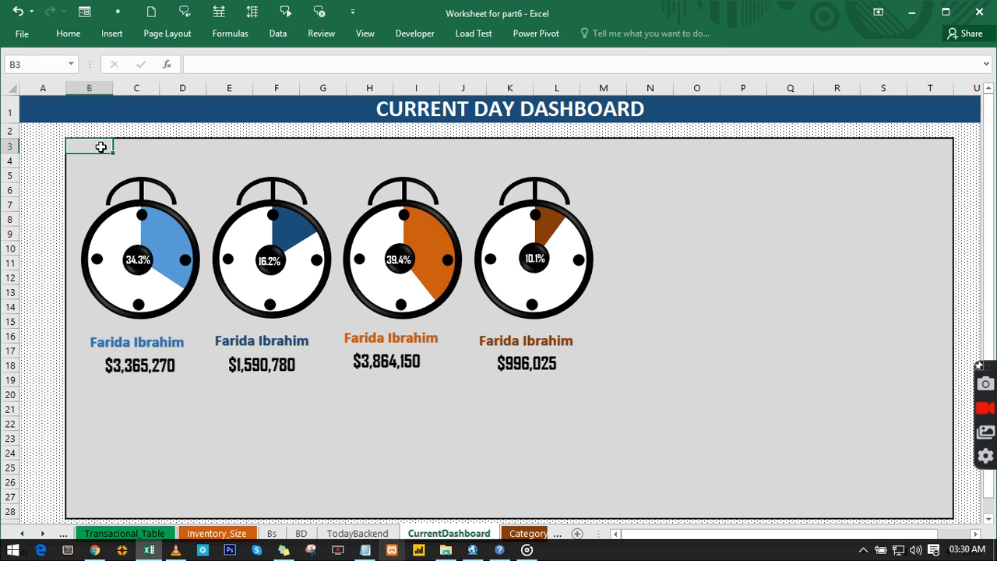
pyautogui.moveTo(99, 147); pyautogui.dragTo(147, 148)
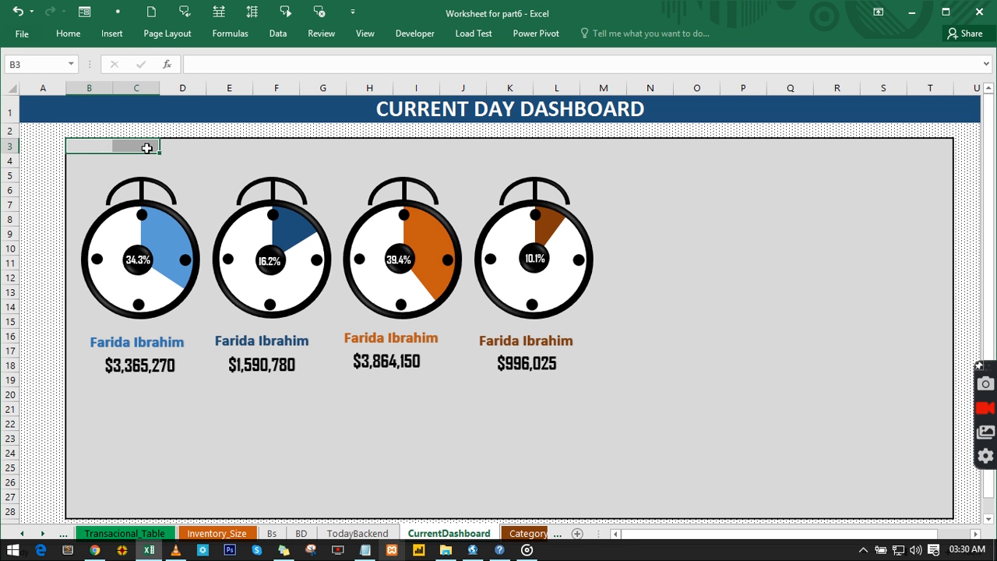
pyautogui.click(176, 147)
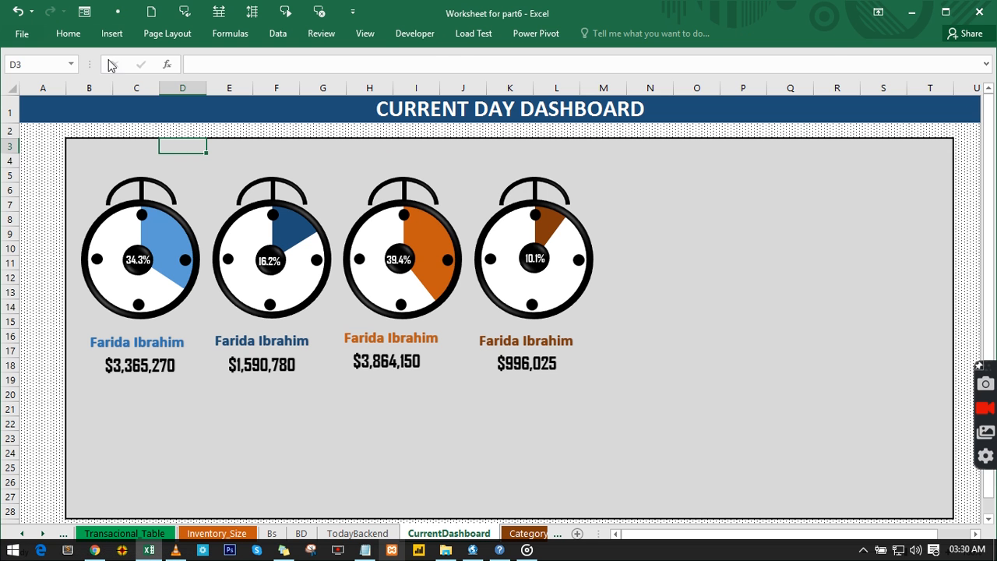
# Draw another rectangle about 12.49" wide and 0.4" high across the grey panel's upper edge, above the clock charts.
pyautogui.click(109, 34)
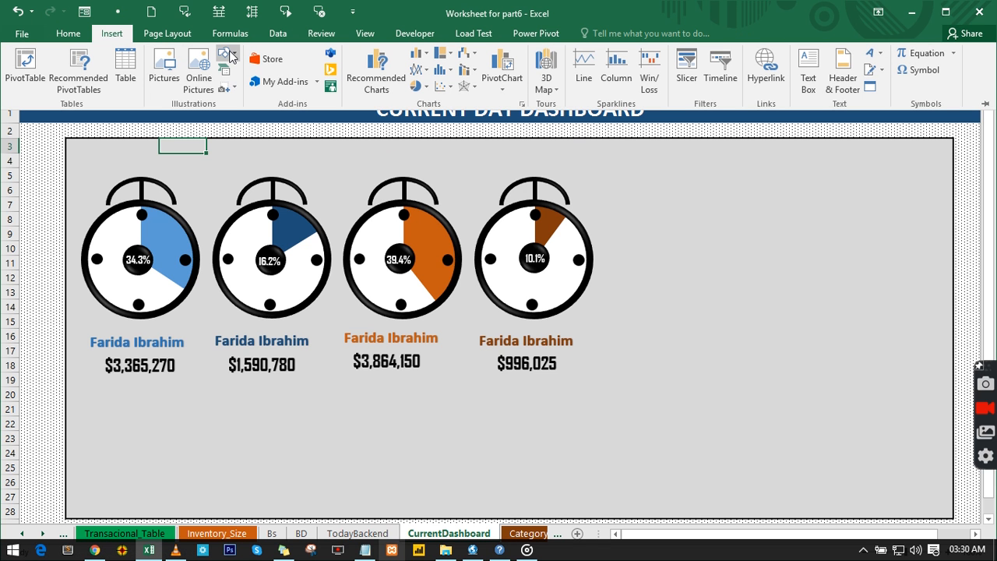
pyautogui.click(229, 55)
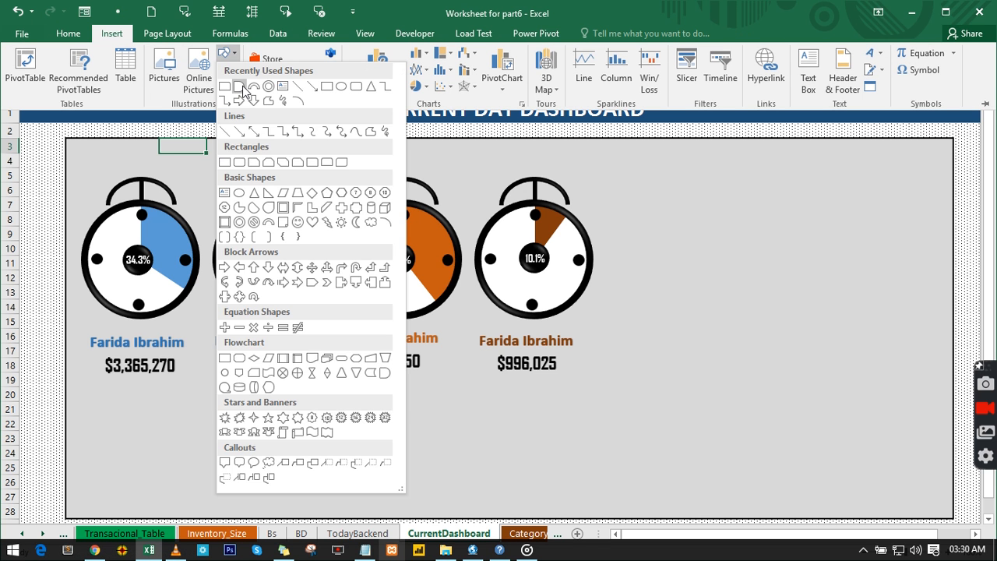
pyautogui.click(328, 87)
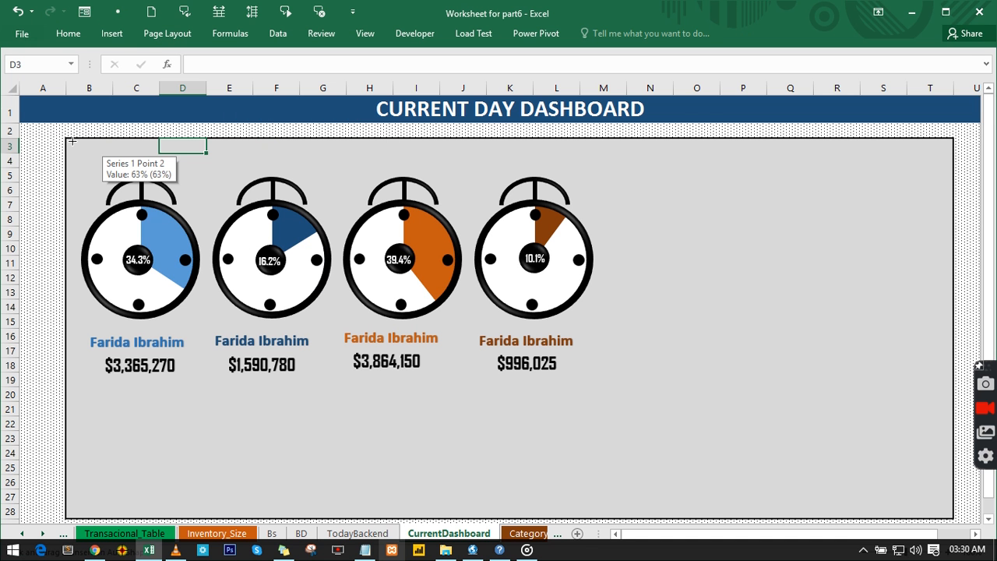
pyautogui.moveTo(72, 141); pyautogui.dragTo(948, 169)
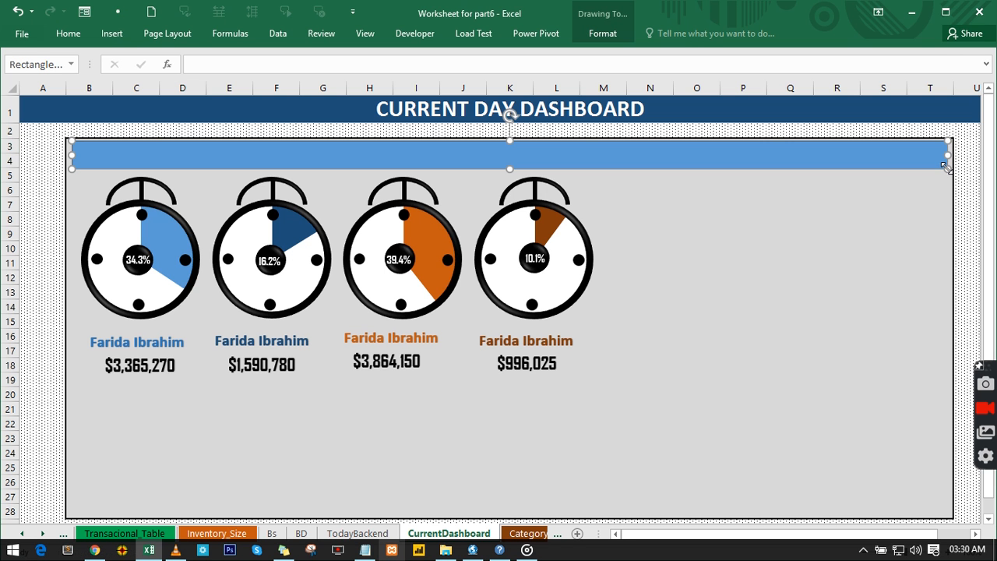
# Clear the second header rectangle's fill and set it to No Outline.
pyautogui.click(78, 39)
pyautogui.click(223, 81)
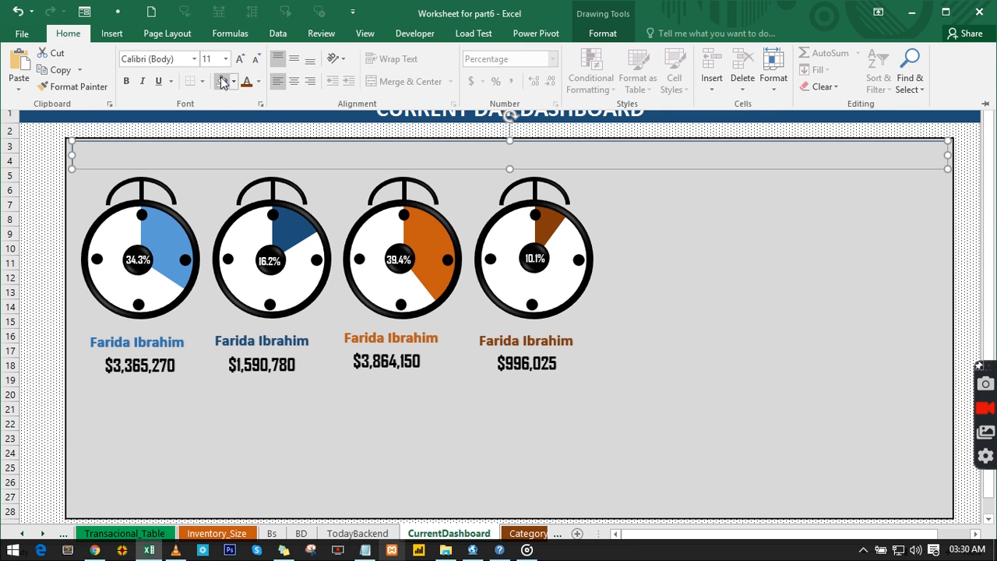
pyautogui.click(594, 36)
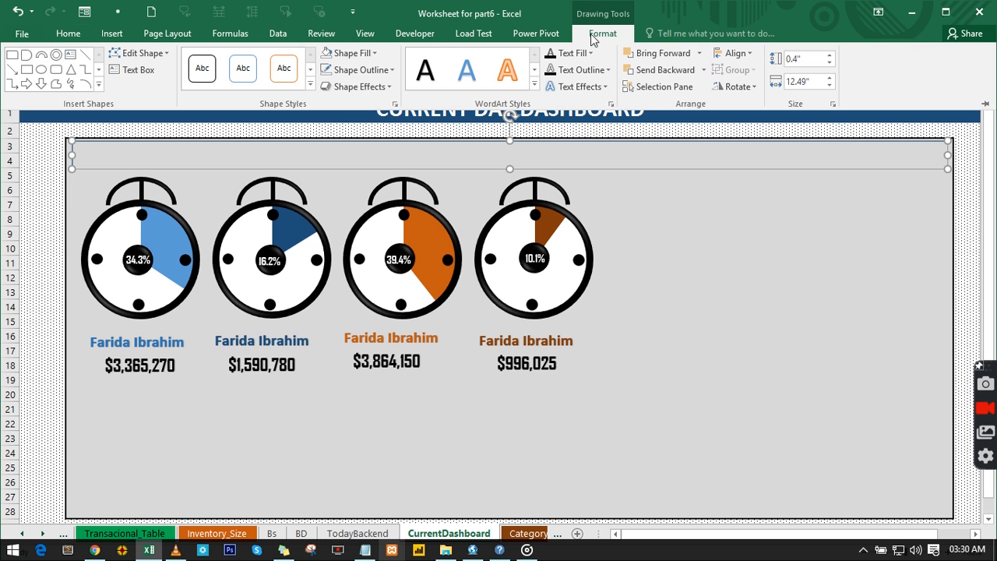
pyautogui.click(393, 70)
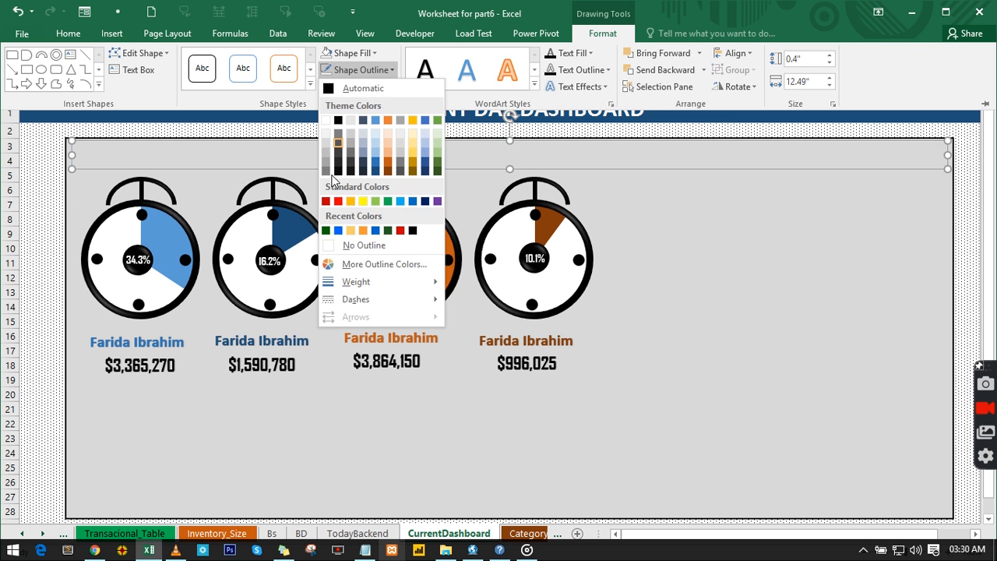
pyautogui.click(363, 246)
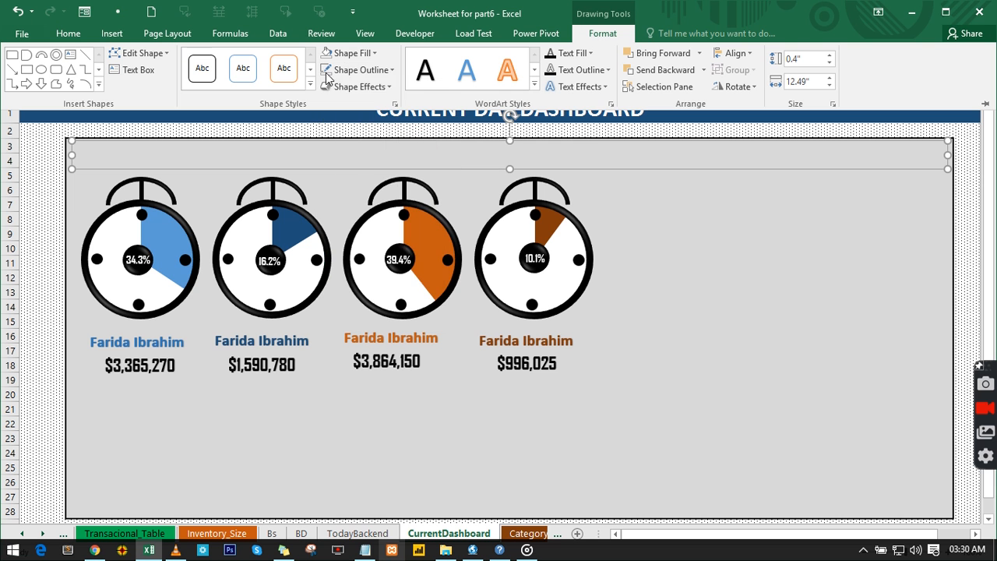
# Apply the first preset shape effect of the second preset row to the header rectangle.
pyautogui.click(376, 85)
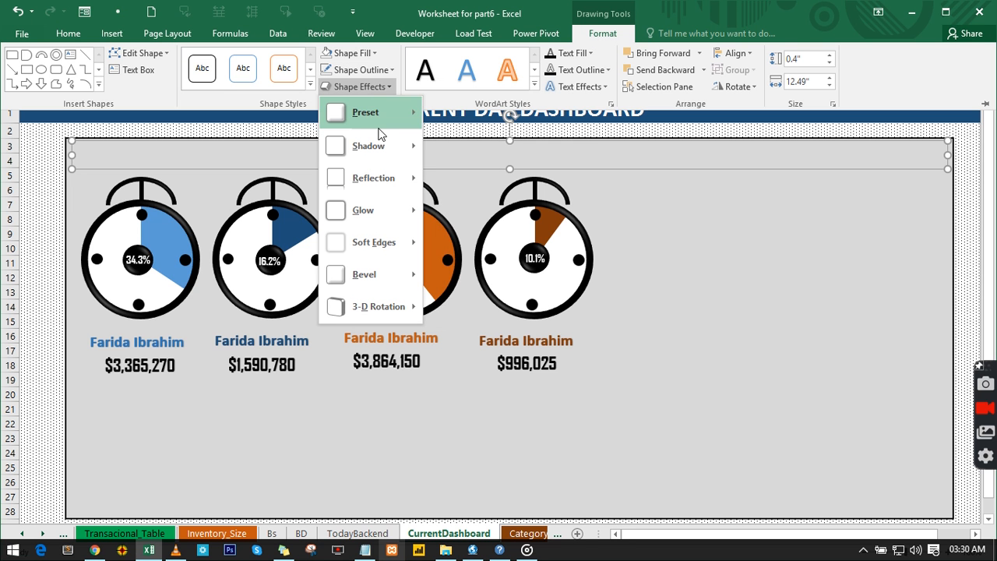
pyautogui.moveTo(377, 147)
pyautogui.moveTo(375, 116)
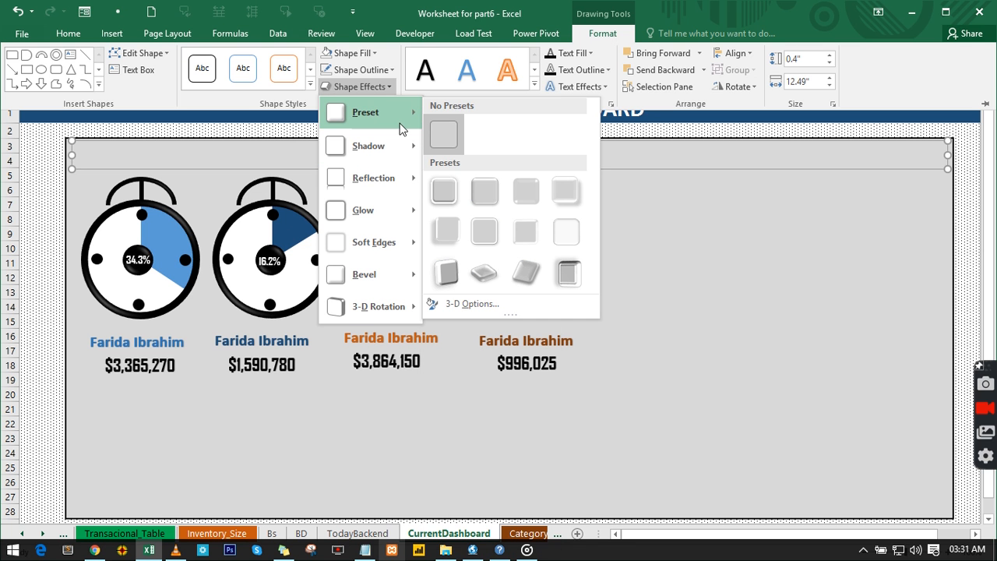
pyautogui.click(449, 224)
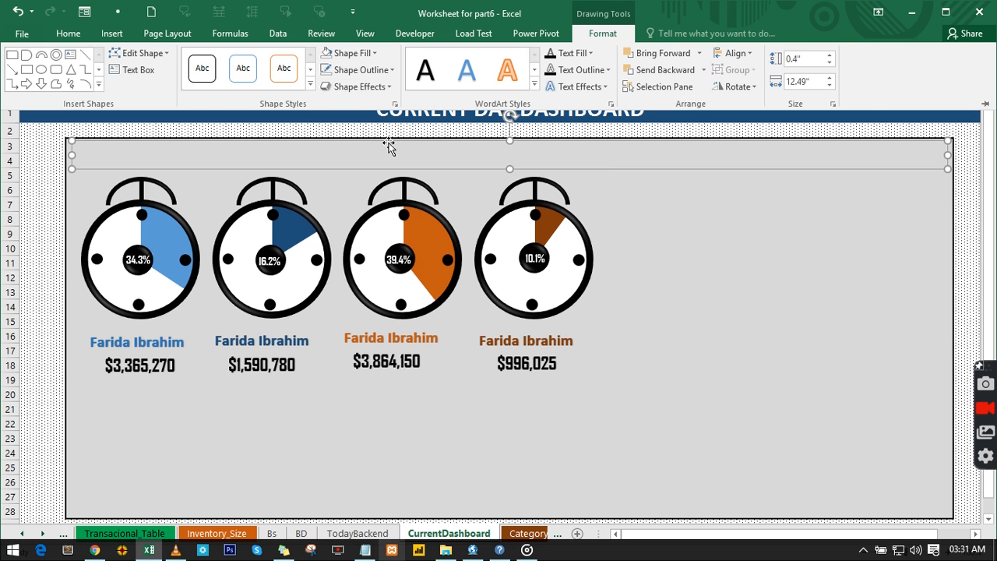
pyautogui.click(78, 36)
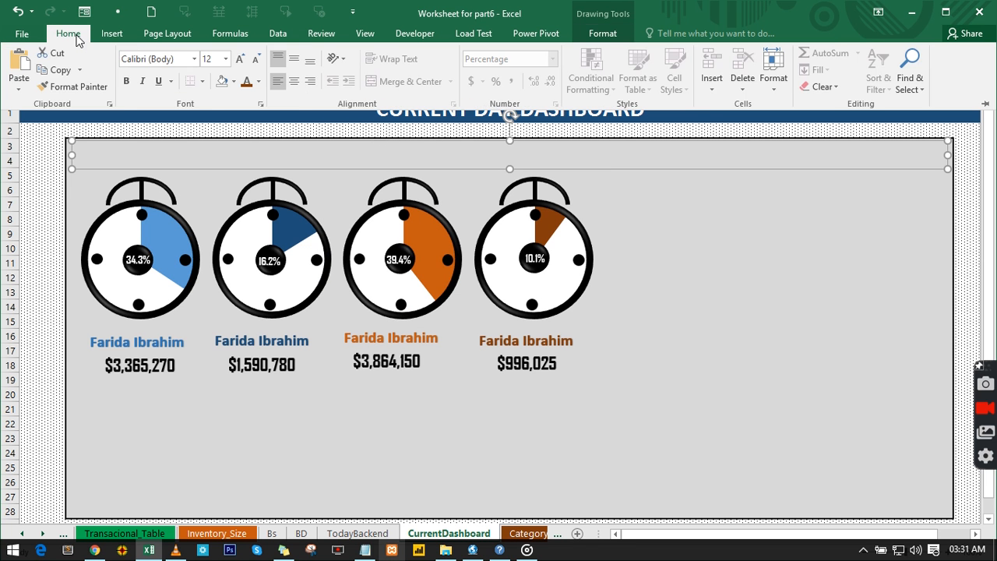
pyautogui.click(232, 84)
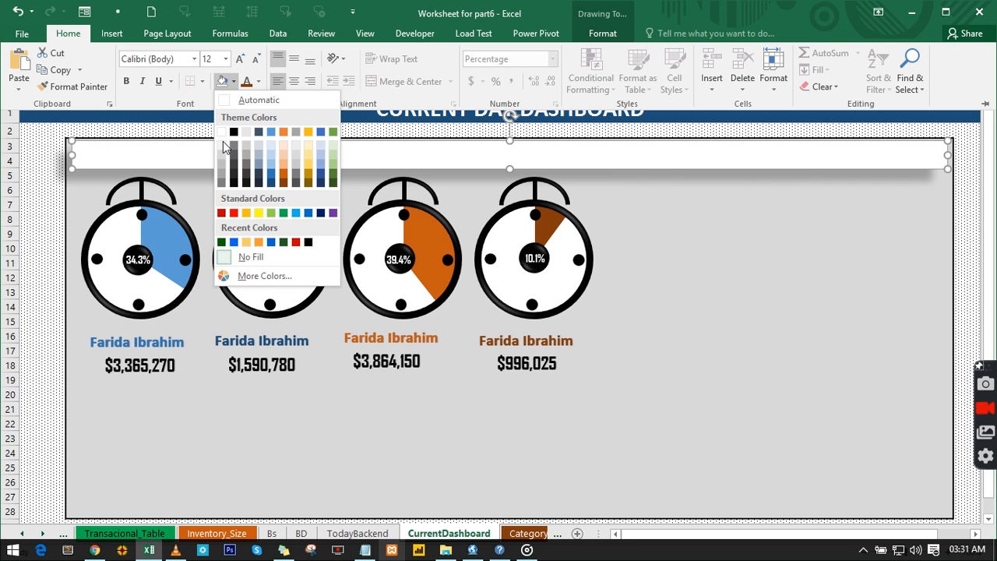
pyautogui.click(353, 154)
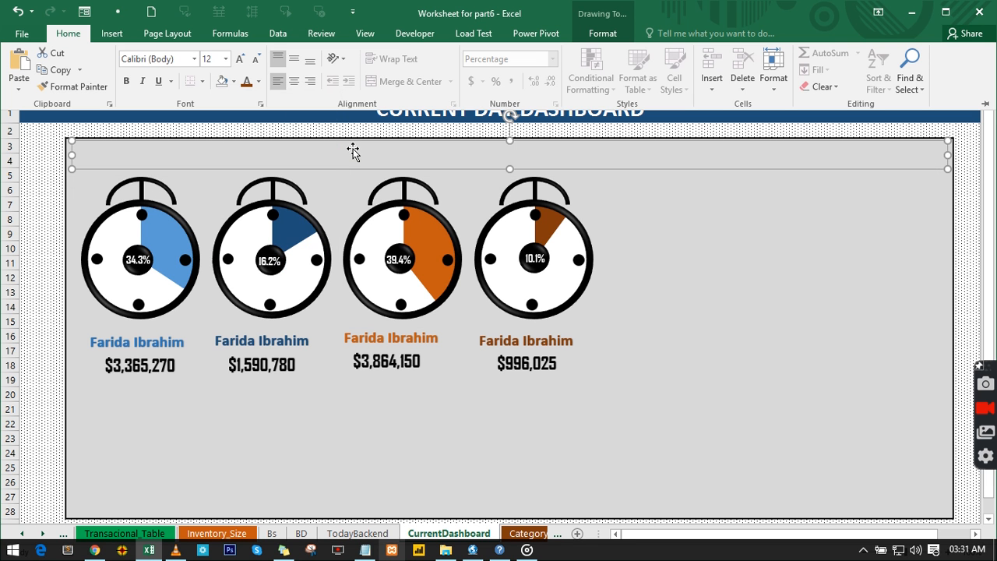
# Bring the header rectangle to the front of the other dashboard objects.
pyautogui.rightClick(354, 149)
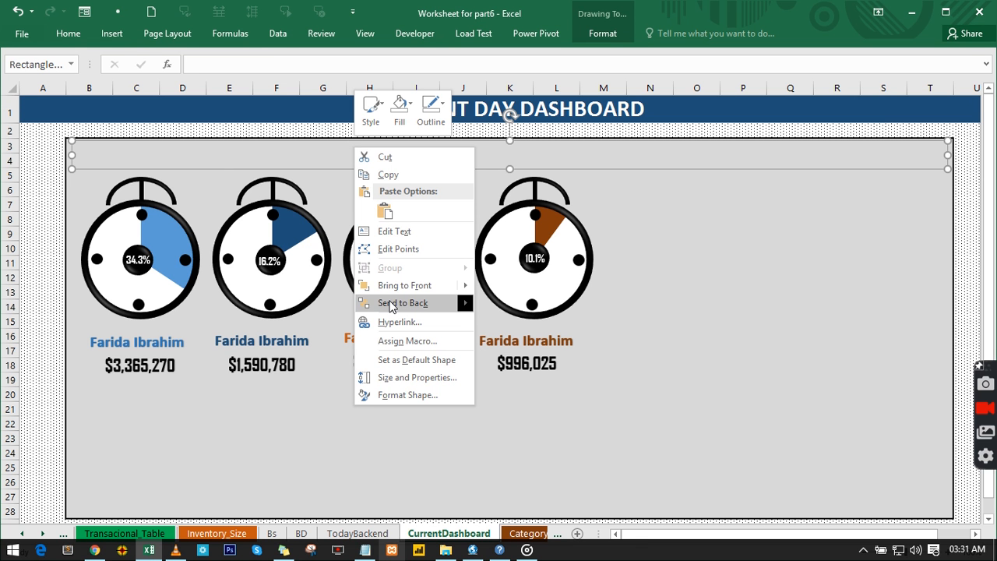
pyautogui.moveTo(395, 287)
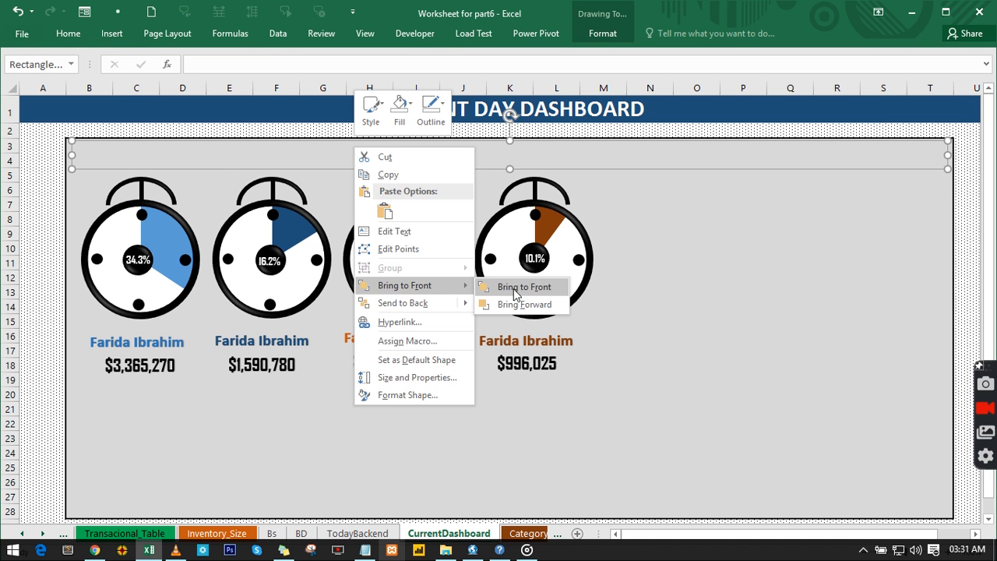
pyautogui.click(516, 289)
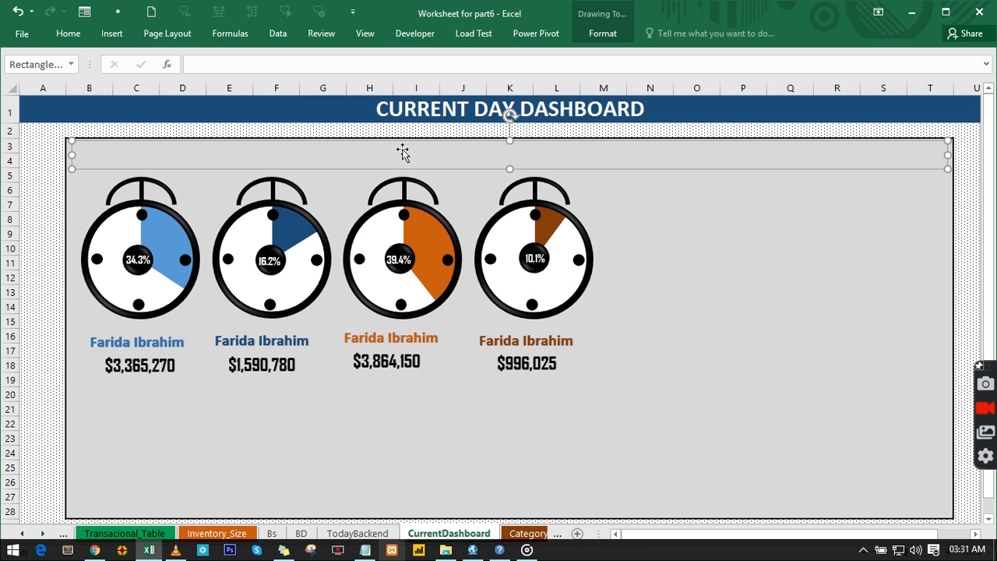
# Fill the header rectangle with the lightest grey shade directly beneath white in the theme colors.
pyautogui.moveTo(402, 152); pyautogui.dragTo(372, 144)
pyautogui.click(389, 131)
pyautogui.click(375, 176)
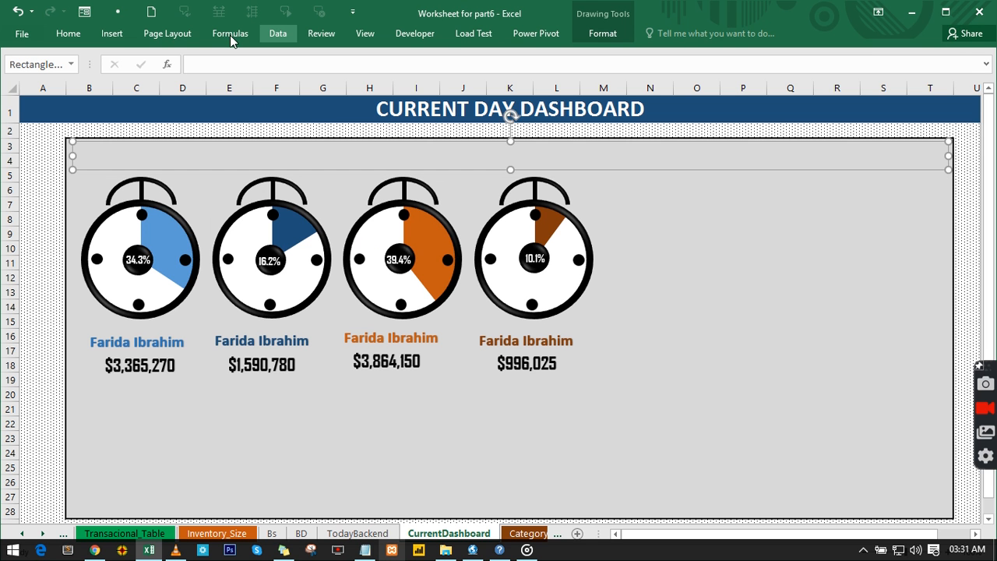
pyautogui.click(600, 33)
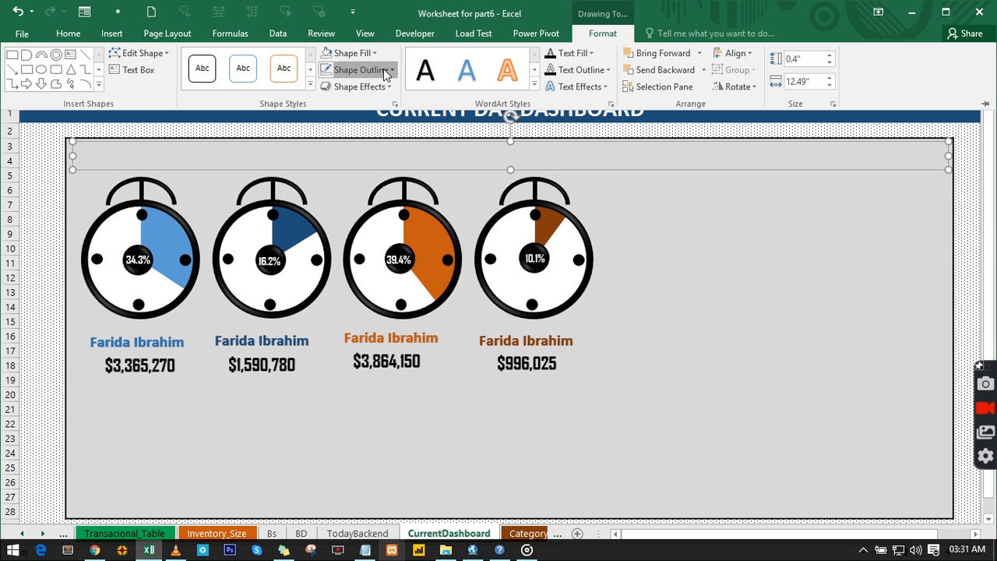
pyautogui.click(385, 70)
pyautogui.click(377, 53)
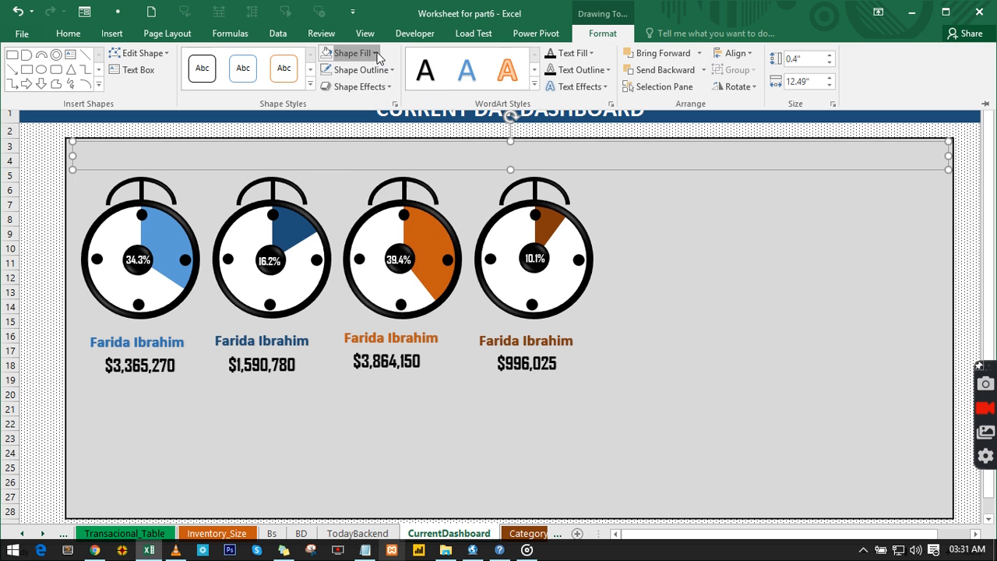
pyautogui.click(378, 54)
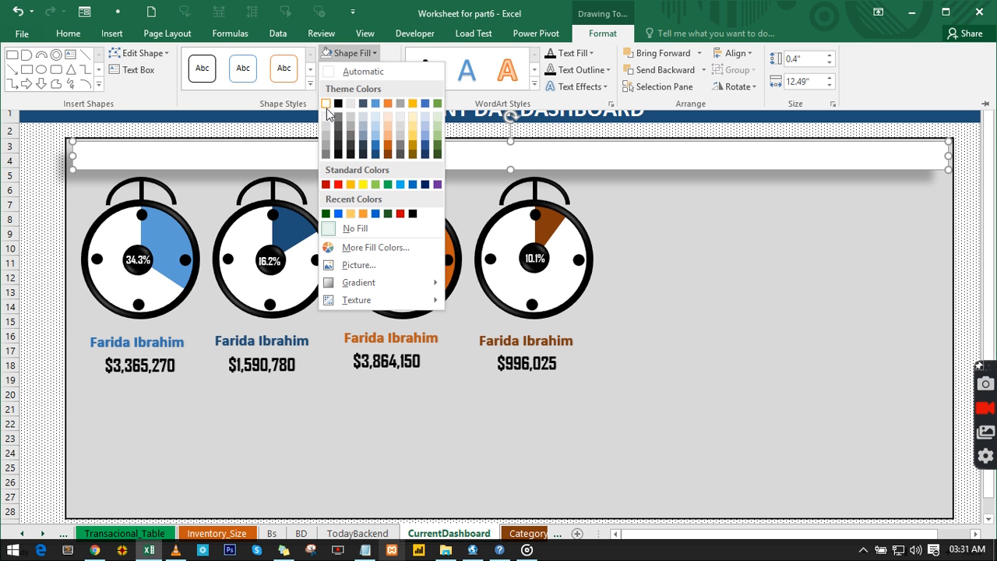
pyautogui.click(327, 118)
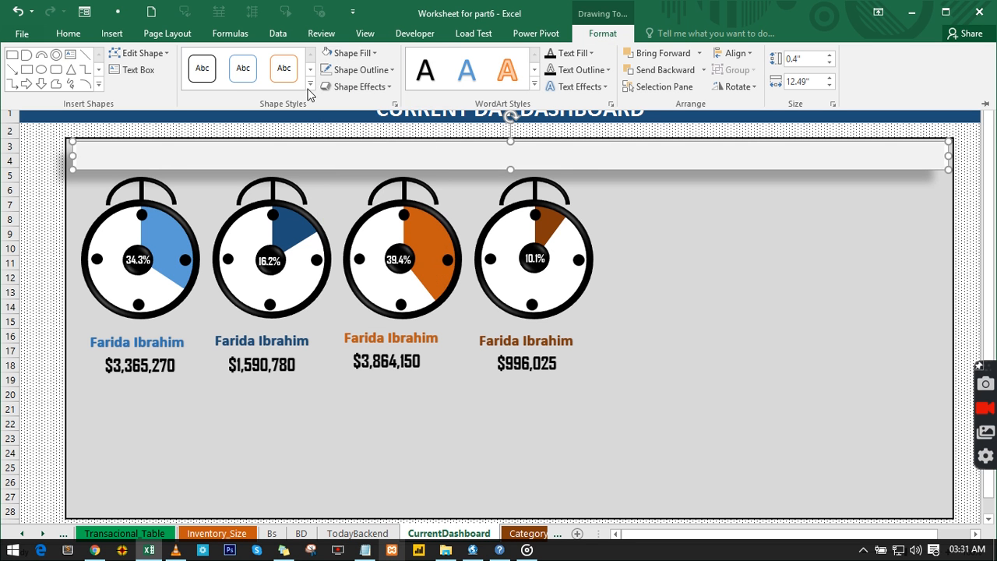
# Replace the header rectangle's shadow with the middle style of the first Outer row and nudge the bar up against the panel's edge.
pyautogui.click(385, 88)
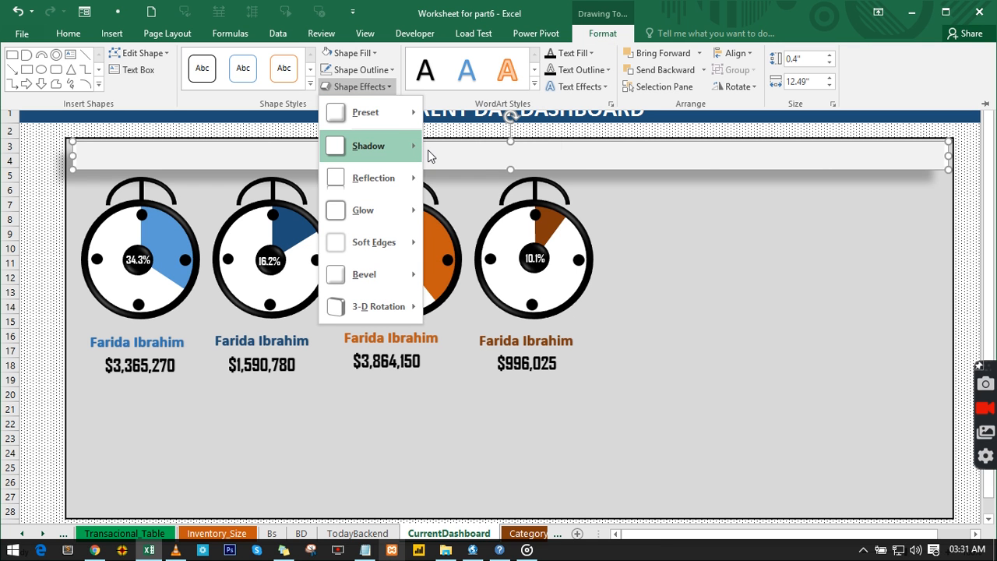
pyautogui.moveTo(417, 148)
pyautogui.click(438, 178)
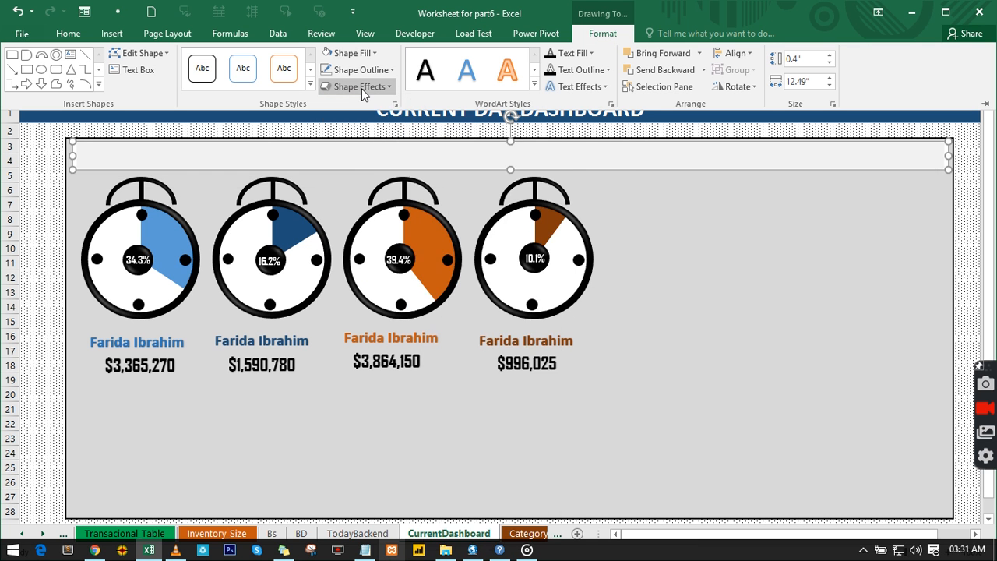
pyautogui.click(360, 87)
pyautogui.moveTo(399, 153)
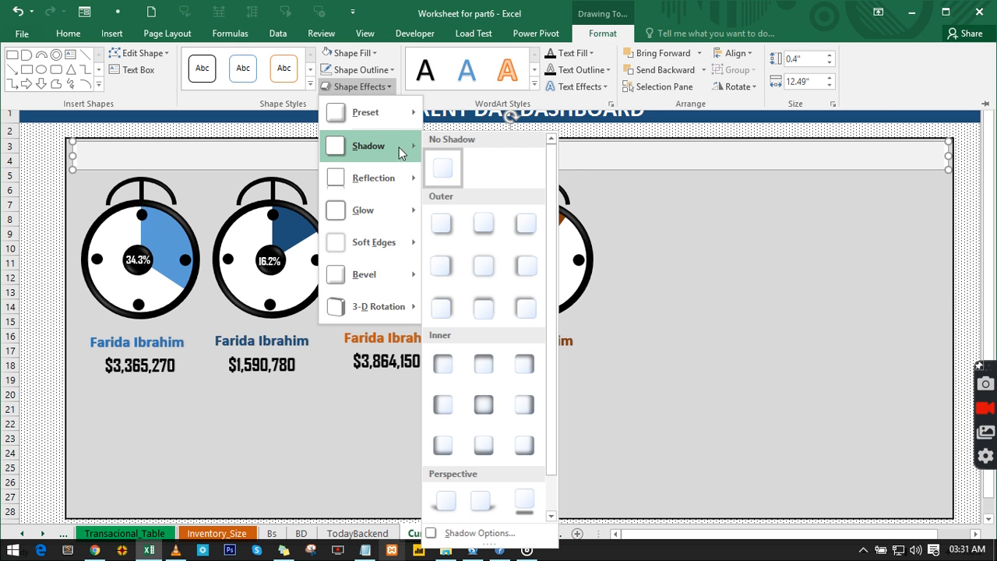
pyautogui.click(488, 224)
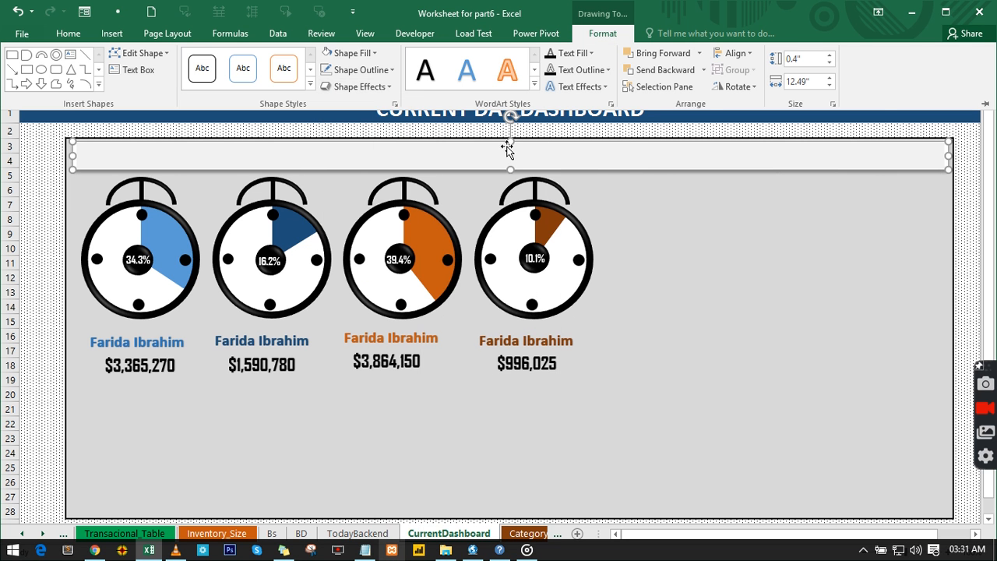
pyautogui.click(508, 150)
pyautogui.moveTo(506, 148); pyautogui.dragTo(505, 146)
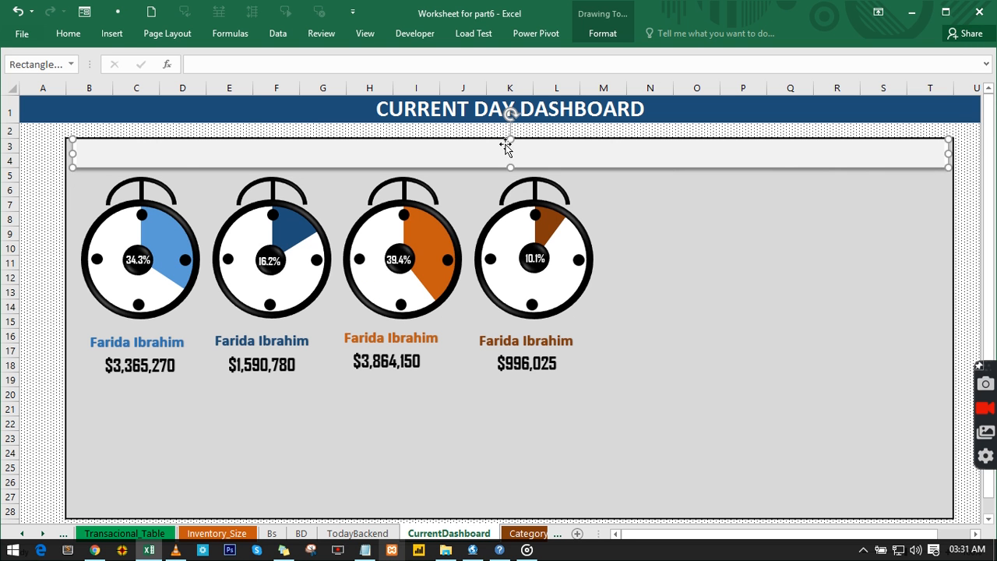
# Duplicate the header bar and resize the copy into a taller, shorter-length card beside the fourth clock, spanning about columns M to T, rows 8 to 11.
pyautogui.moveTo(503, 144); pyautogui.dragTo(553, 248)
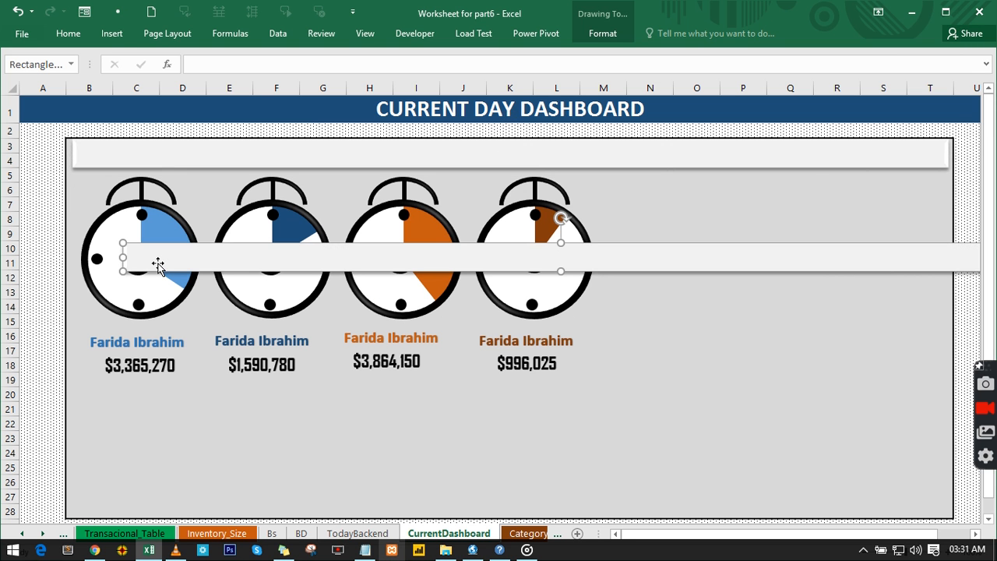
pyautogui.moveTo(123, 257); pyautogui.dragTo(612, 254)
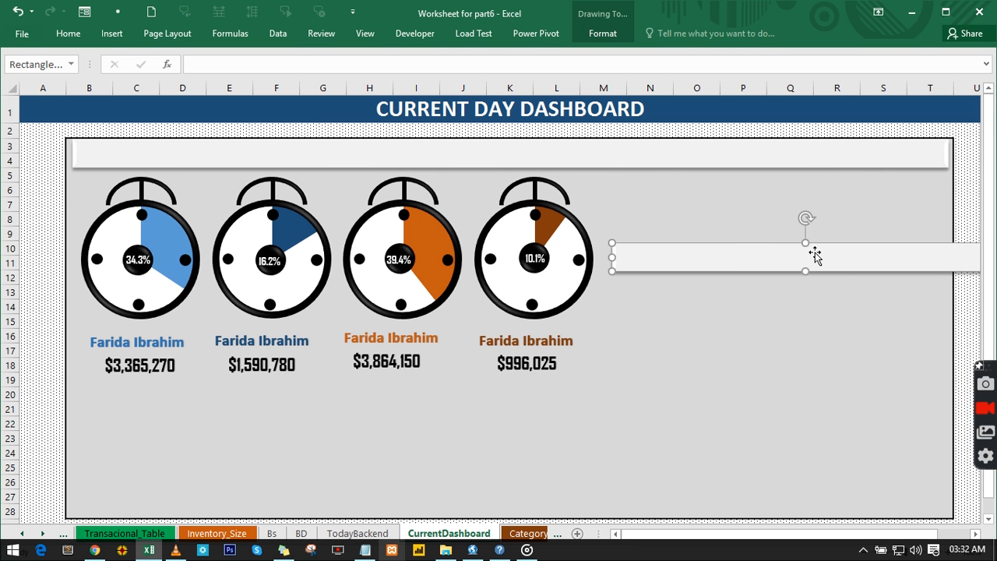
pyautogui.moveTo(814, 253); pyautogui.dragTo(762, 247)
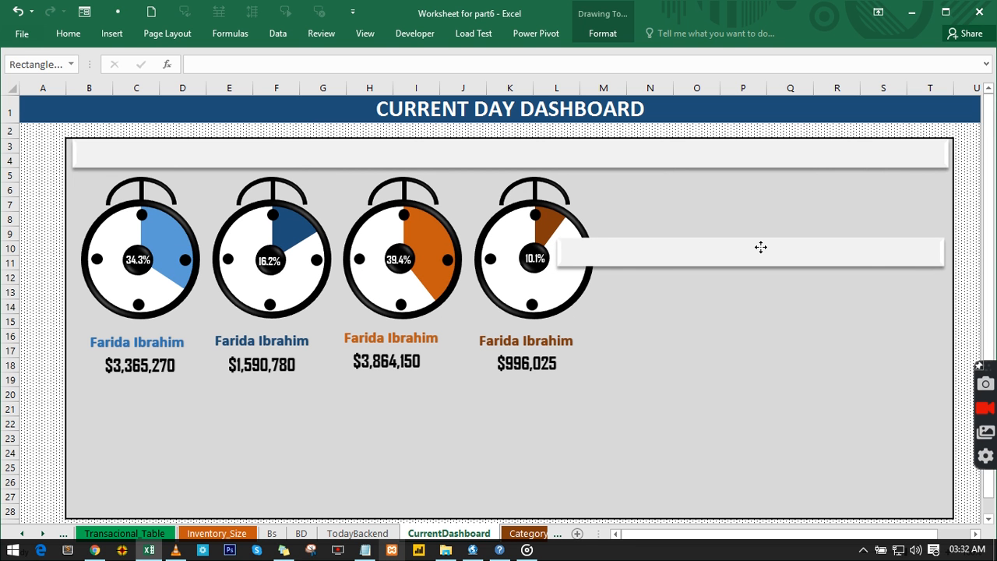
pyautogui.moveTo(557, 252); pyautogui.dragTo(611, 254)
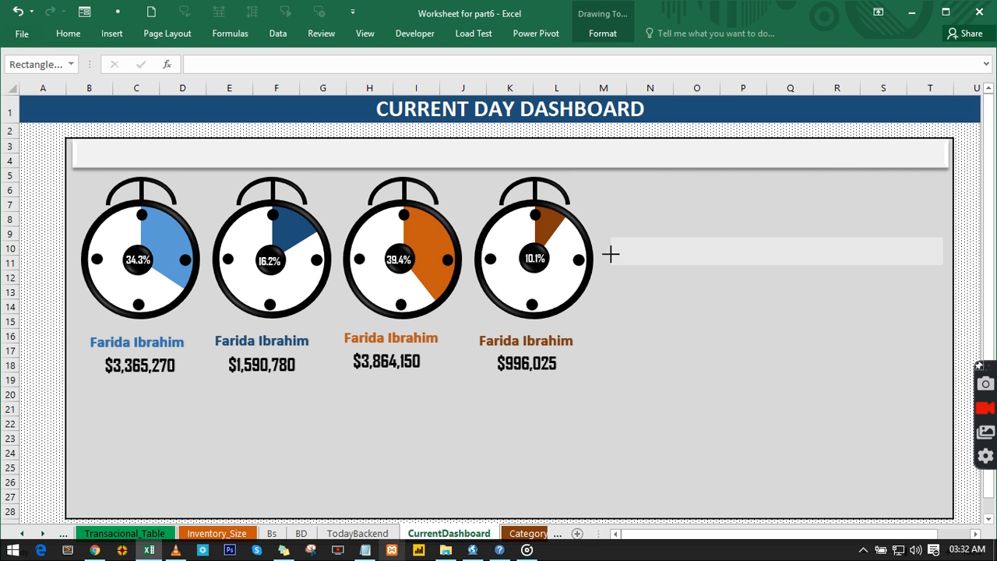
pyautogui.moveTo(778, 236); pyautogui.dragTo(777, 223)
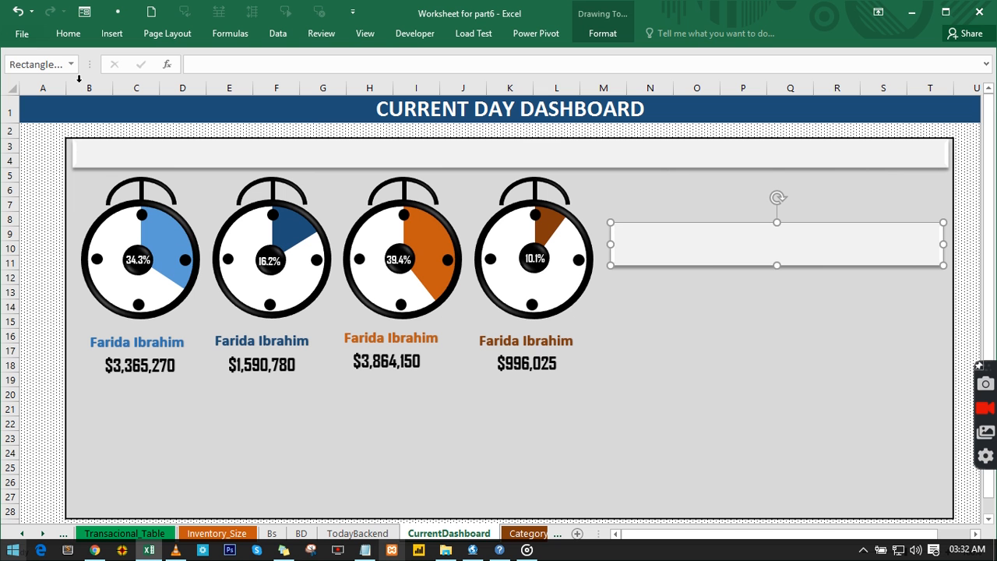
pyautogui.click(302, 534)
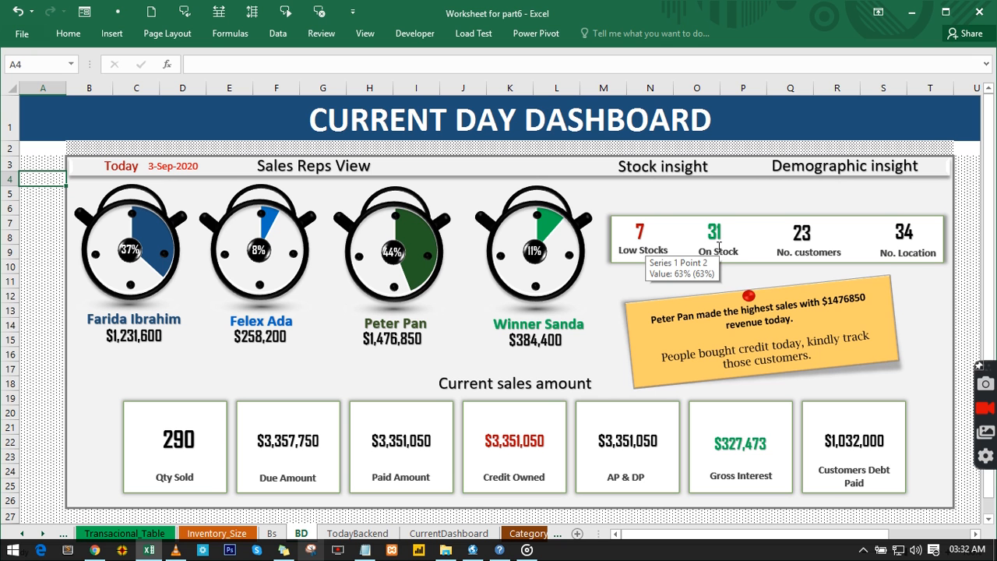
pyautogui.click(646, 251)
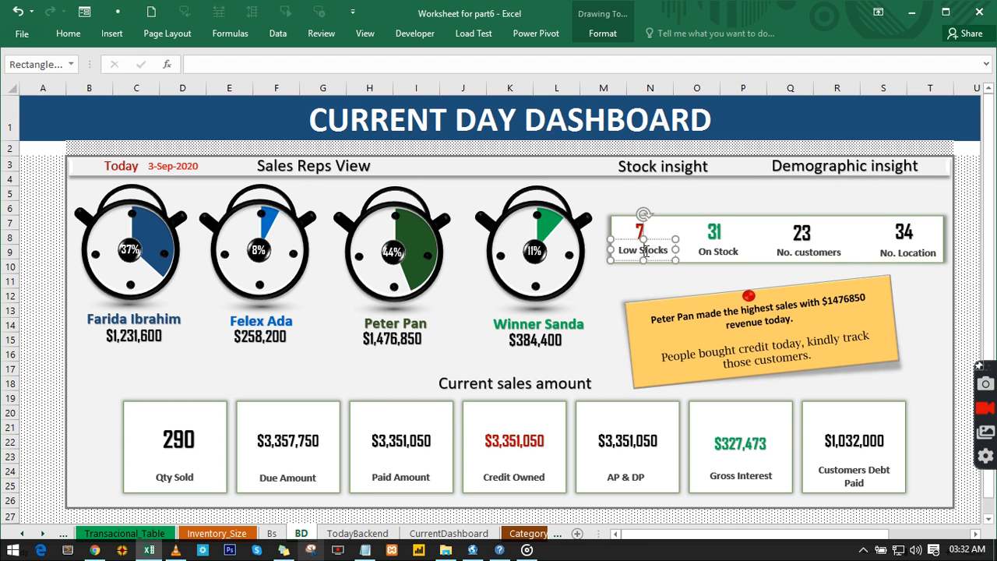
pyautogui.click(410, 534)
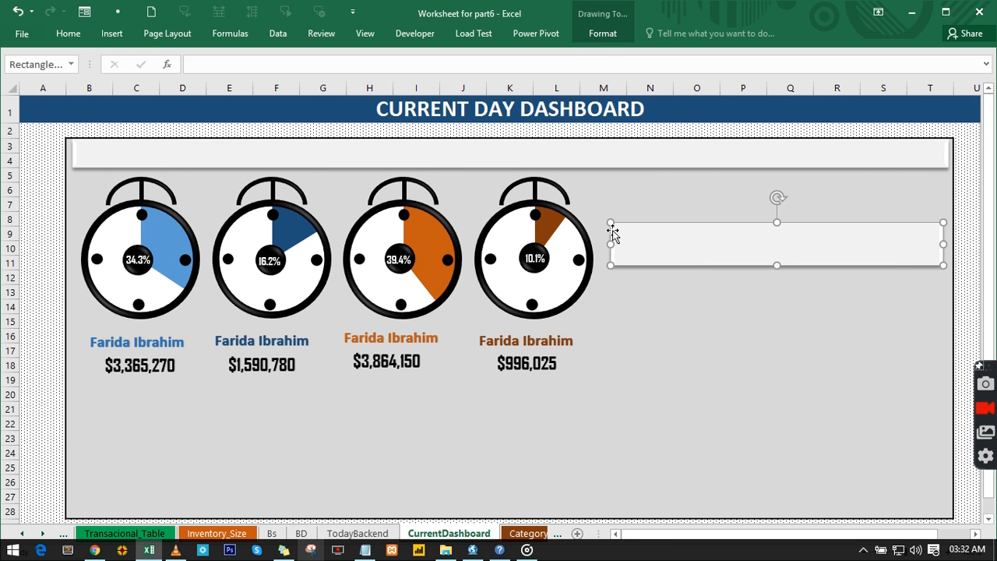
pyautogui.click(98, 38)
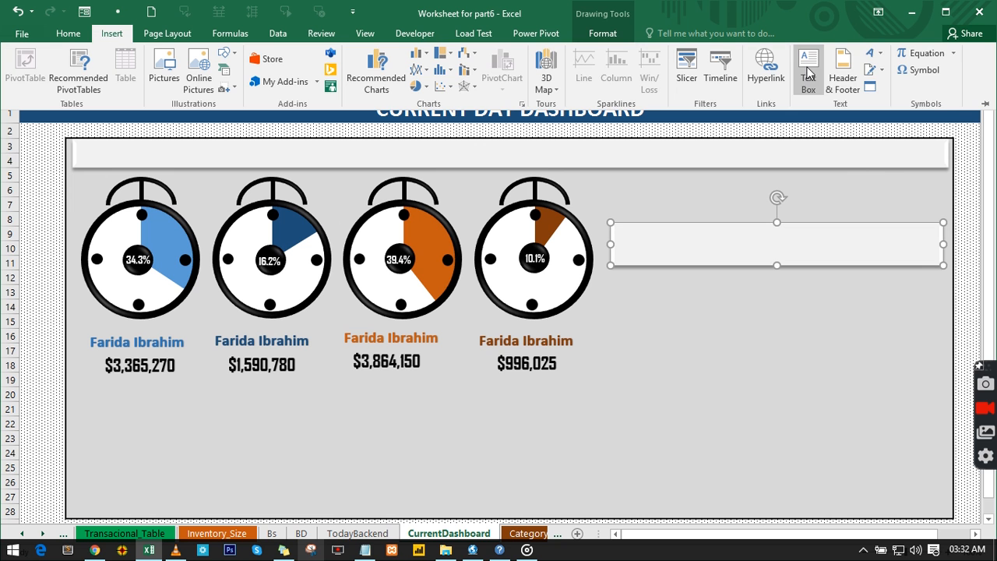
pyautogui.click(872, 56)
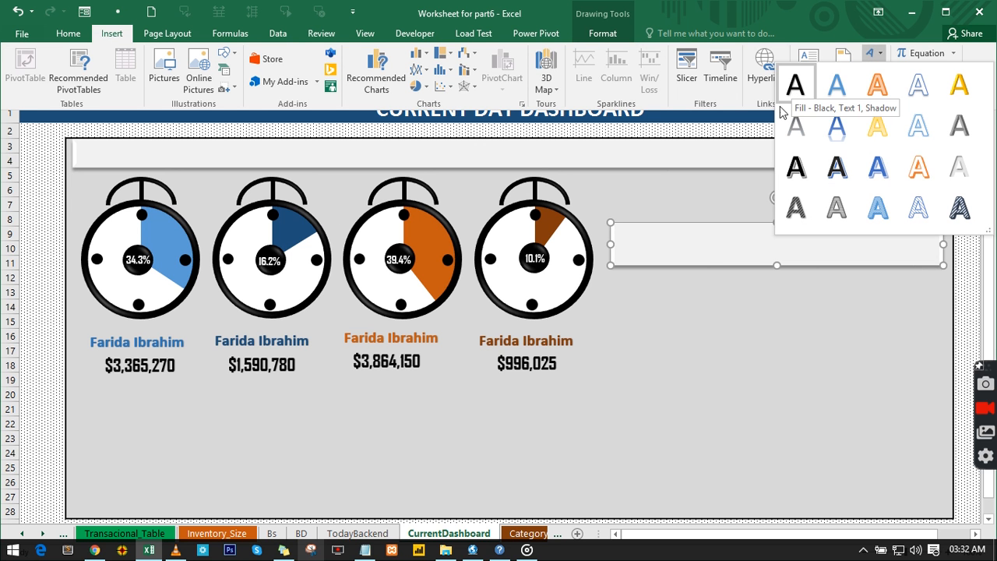
pyautogui.click(780, 101)
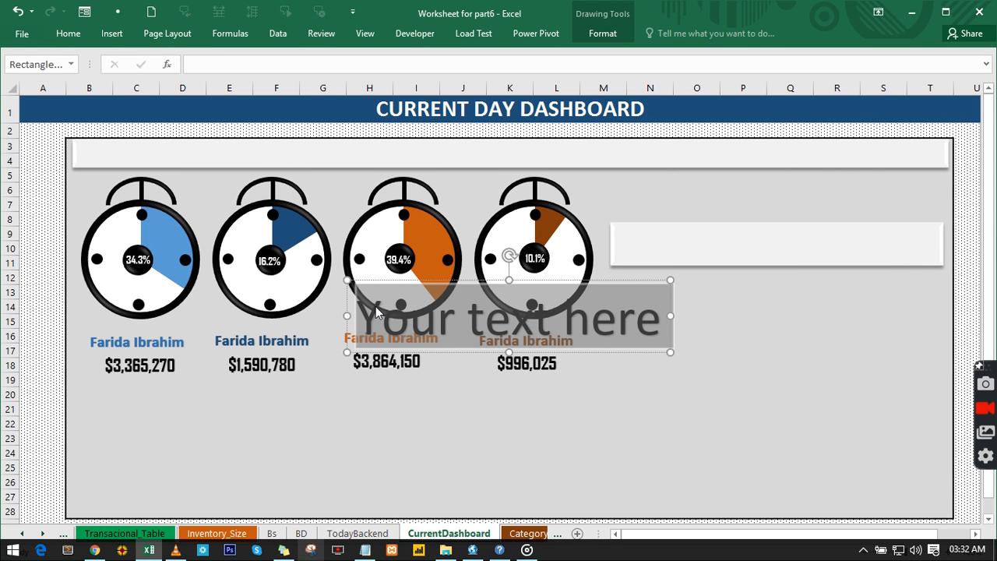
pyautogui.write('f')
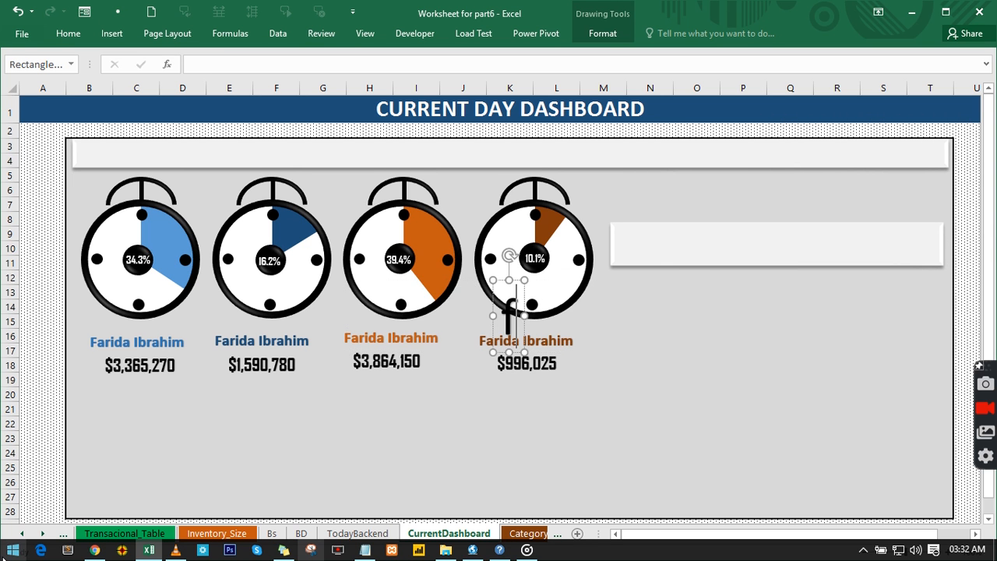
pyautogui.press('BackSpace')
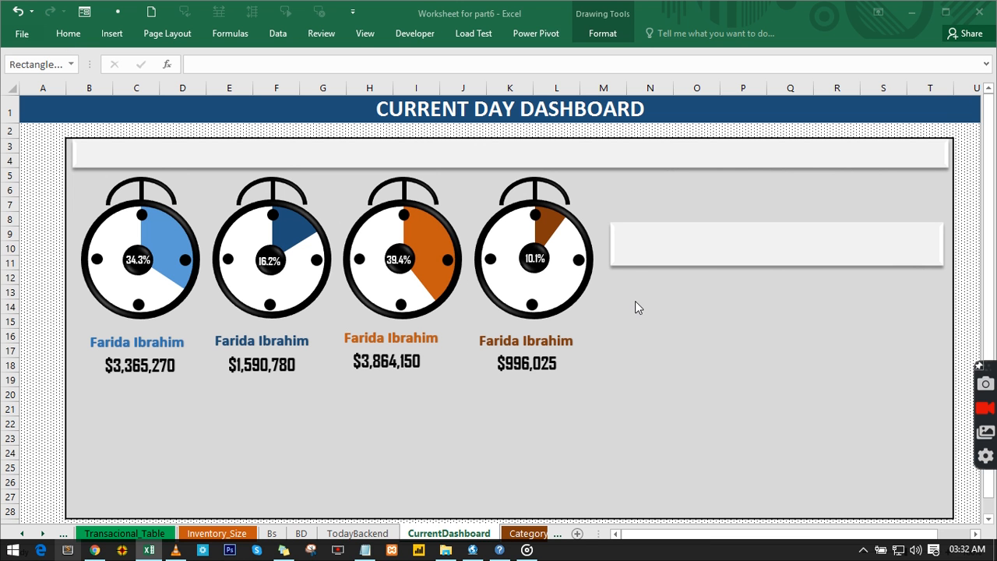
# Add a text box reading "Low stock", about 0.99" wide and 0.26" high, in the lower-left corner of the new card.
pyautogui.click(109, 34)
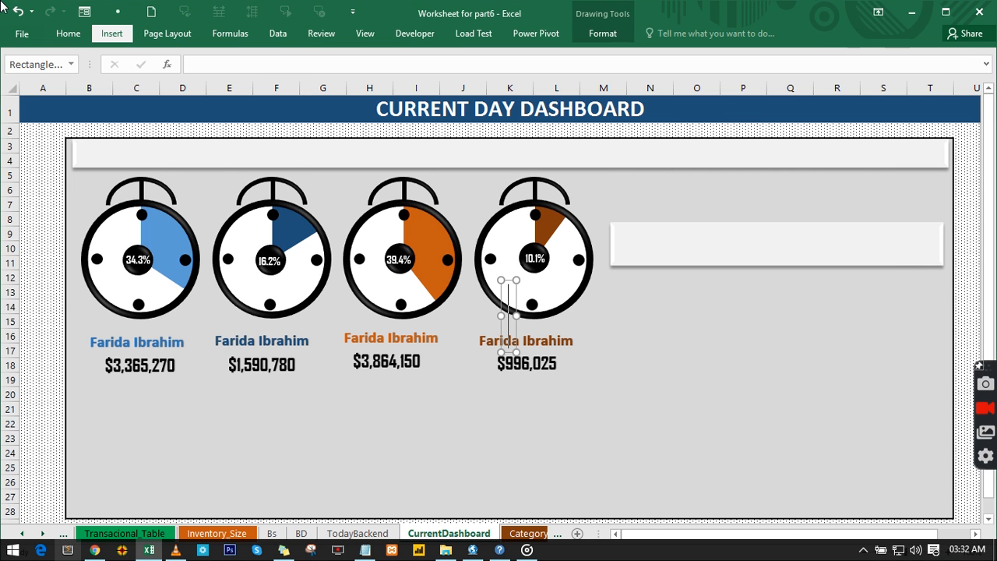
pyautogui.click(810, 67)
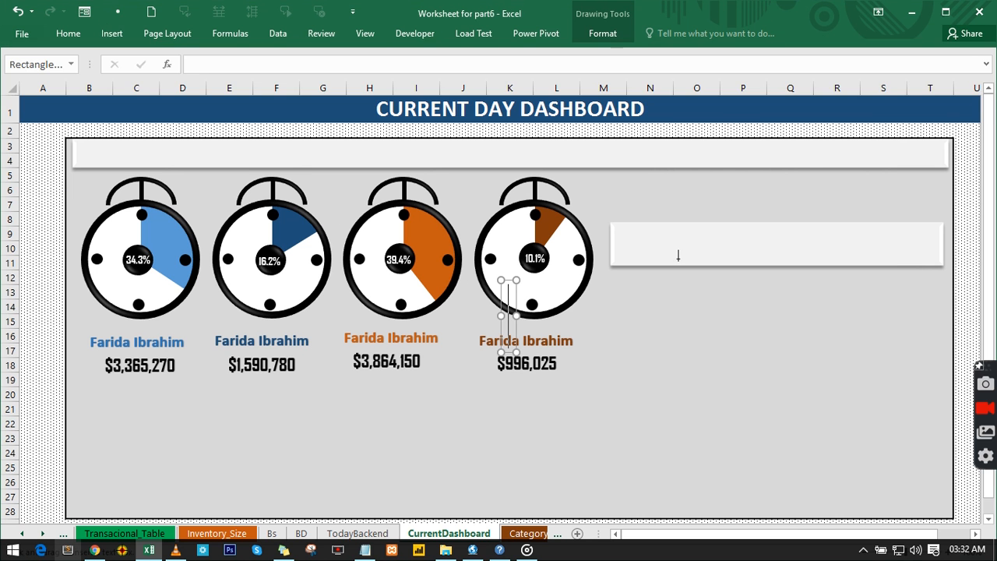
pyautogui.moveTo(622, 244); pyautogui.dragTo(697, 263)
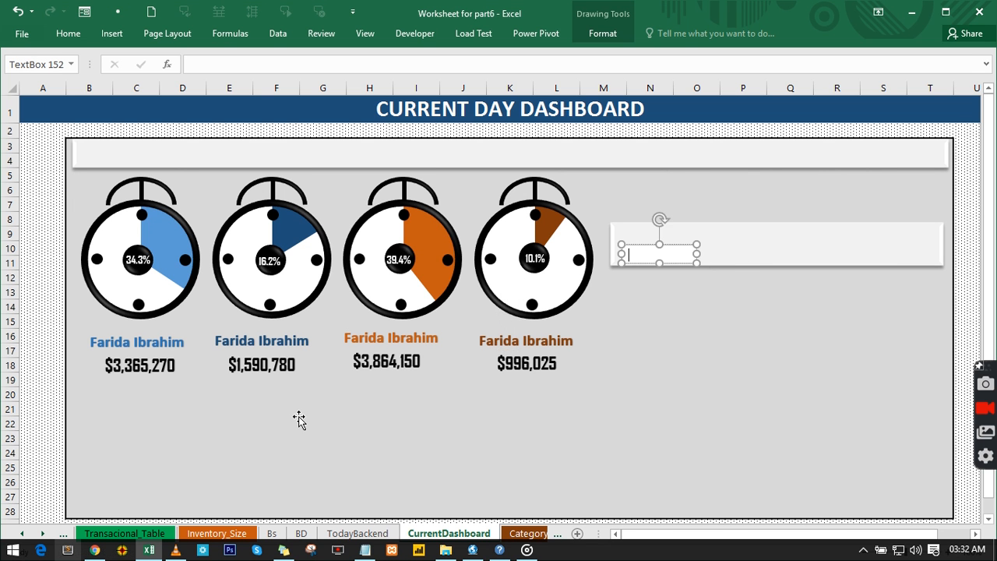
pyautogui.write('Low stock')
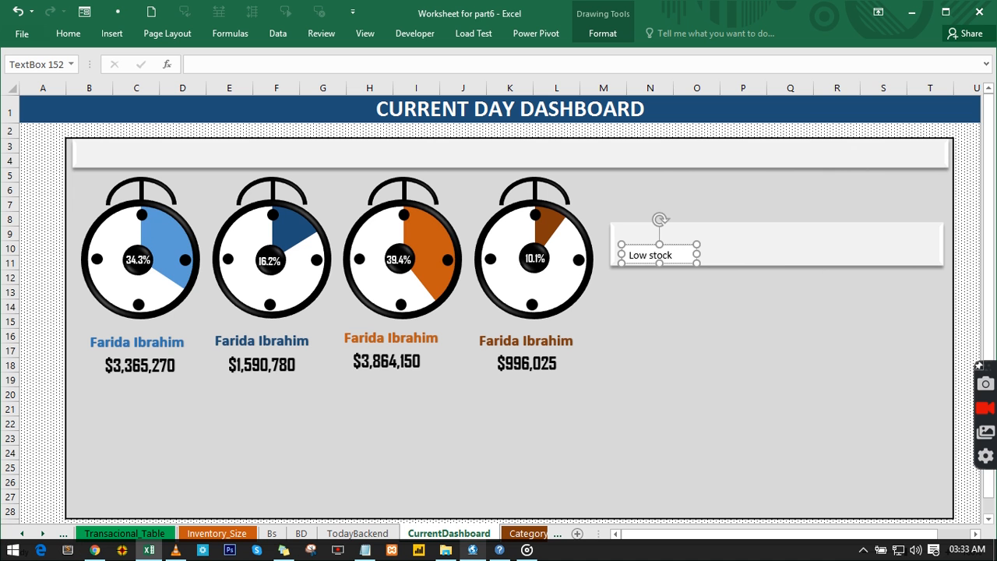
pyautogui.click(691, 253)
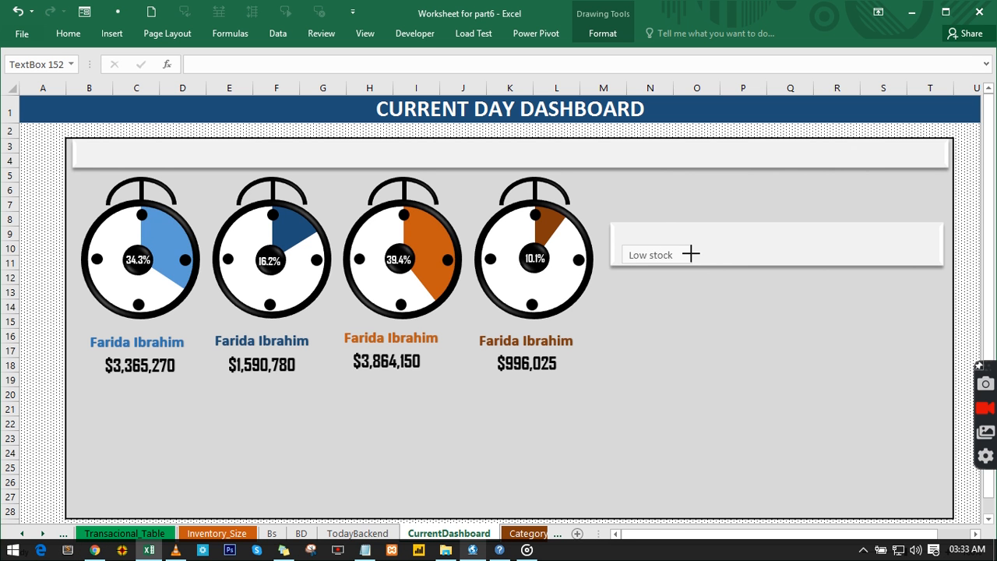
pyautogui.click(691, 253)
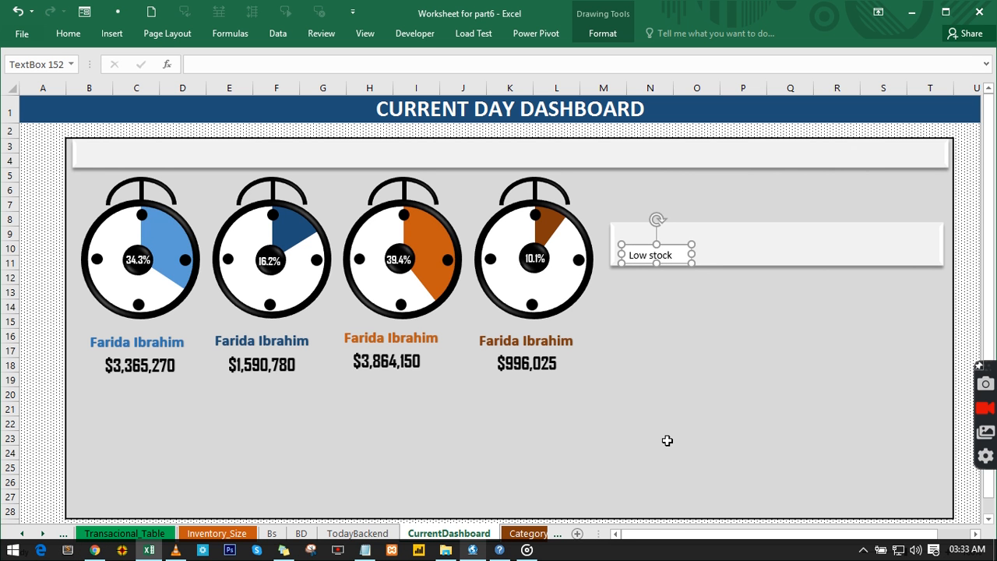
# Set the "Low stock" text box to No Fill and No Outline.
pyautogui.click(685, 425)
pyautogui.click(663, 254)
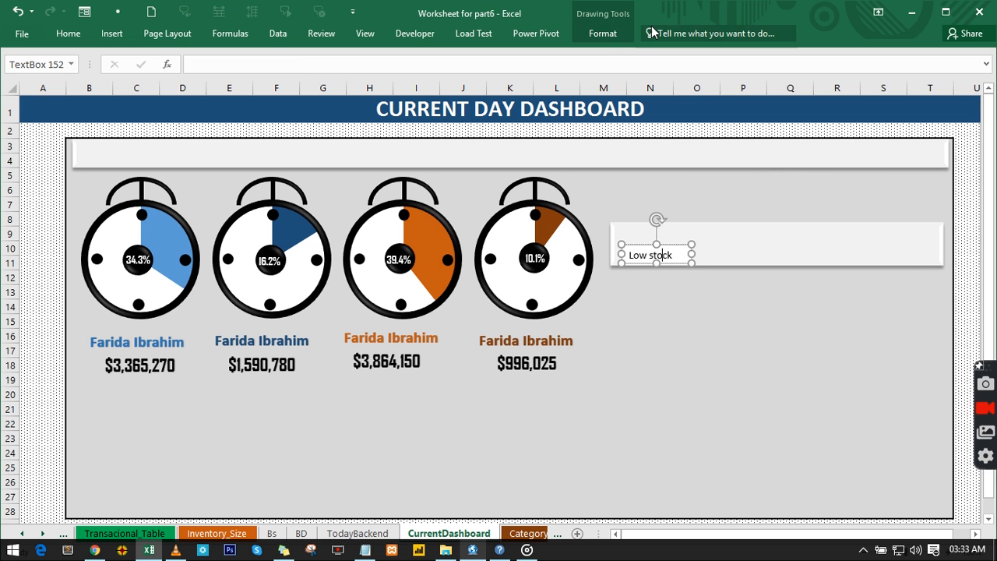
pyautogui.click(614, 31)
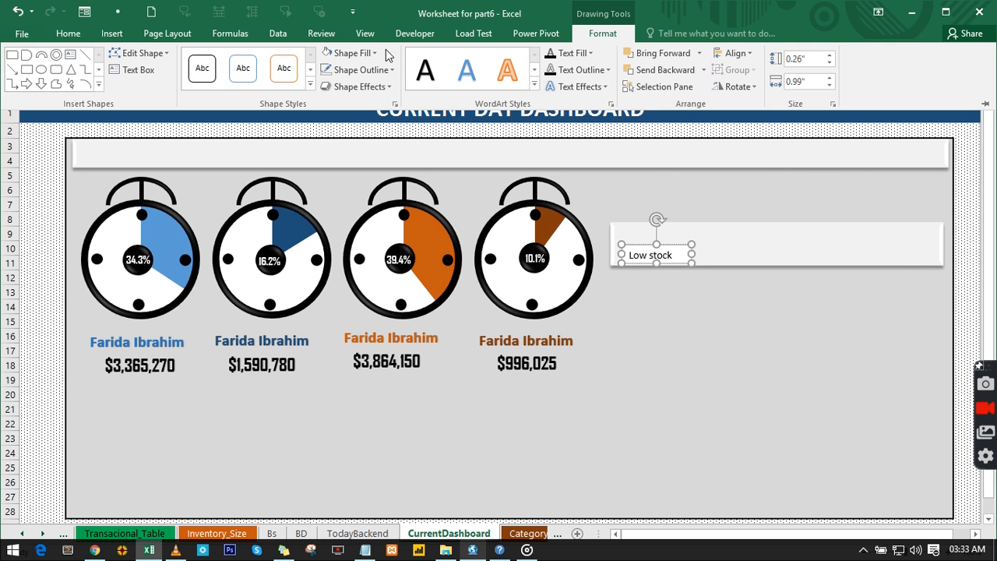
pyautogui.click(376, 53)
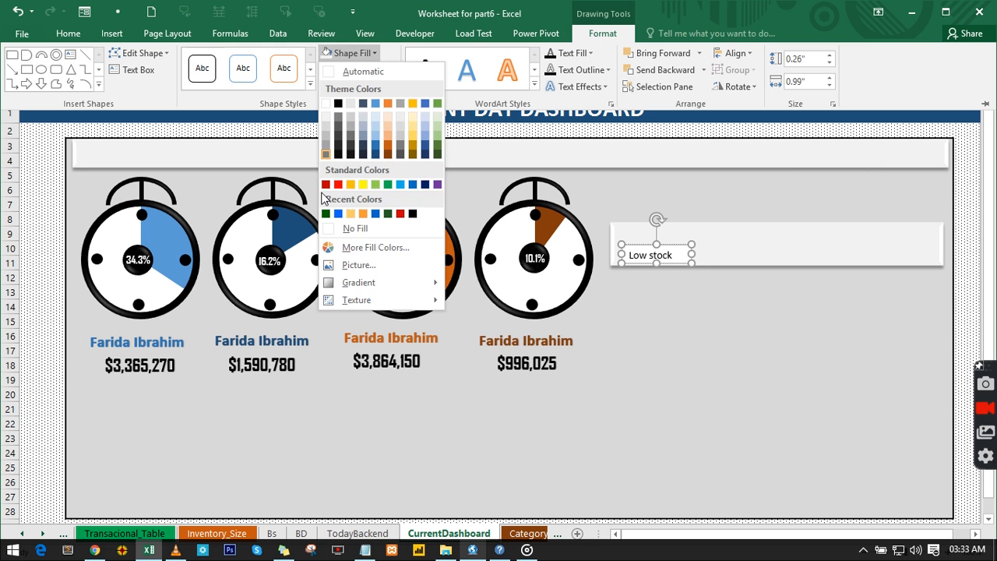
pyautogui.click(338, 136)
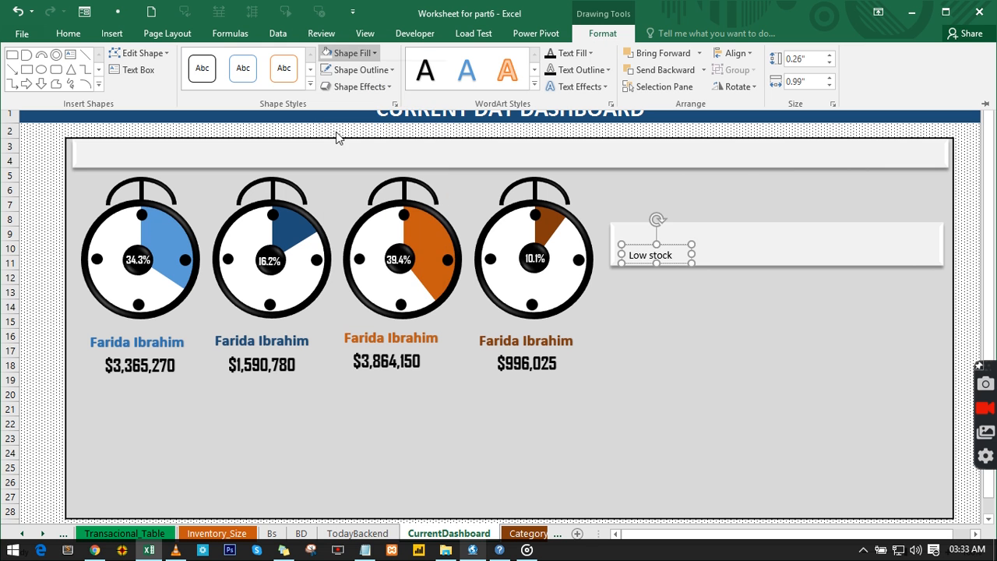
pyautogui.click(392, 70)
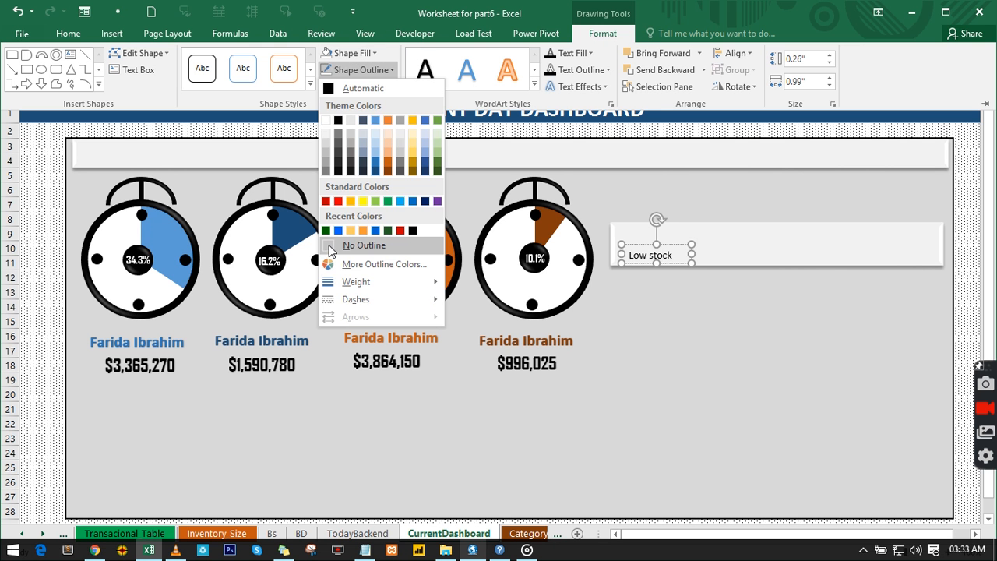
pyautogui.click(328, 245)
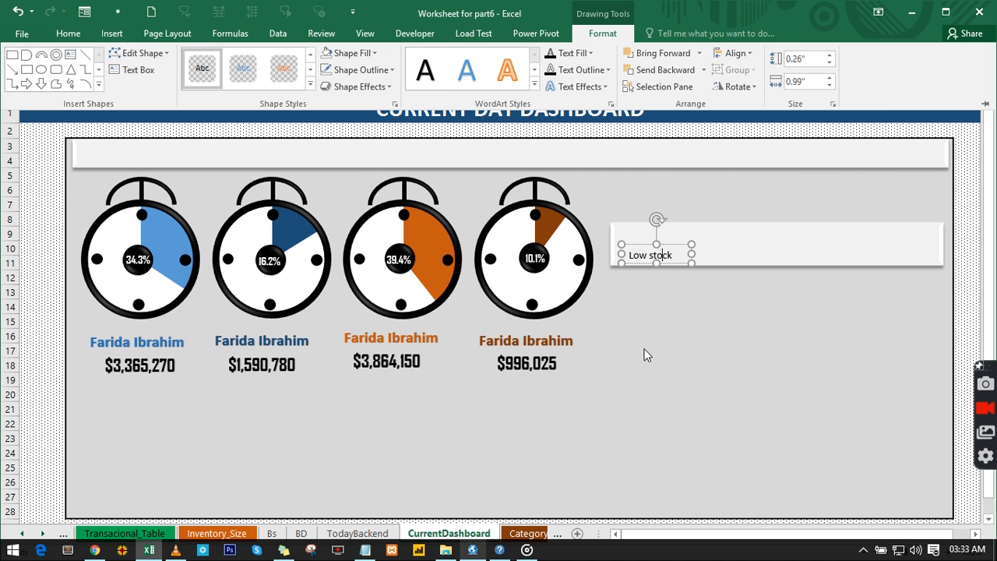
# Format the "Low stock" label text as bold, size 12, in medium gray.
pyautogui.moveTo(679, 255); pyautogui.dragTo(630, 254)
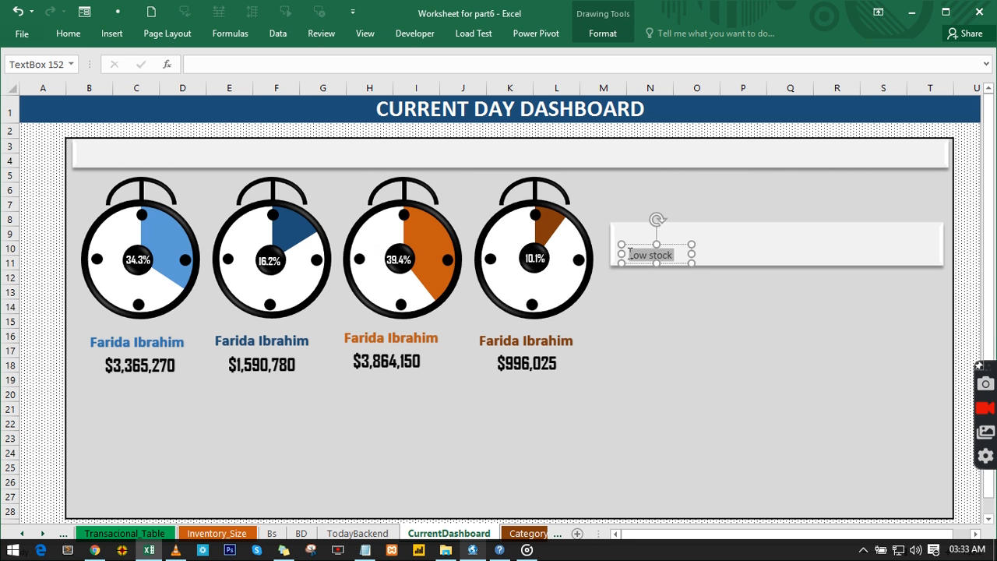
pyautogui.click(69, 34)
pyautogui.click(124, 82)
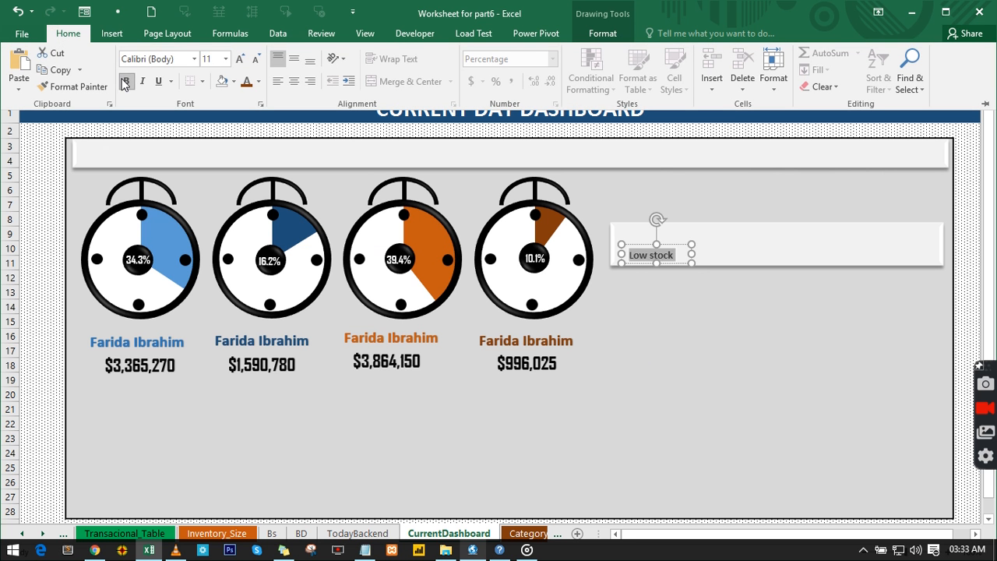
pyautogui.click(240, 63)
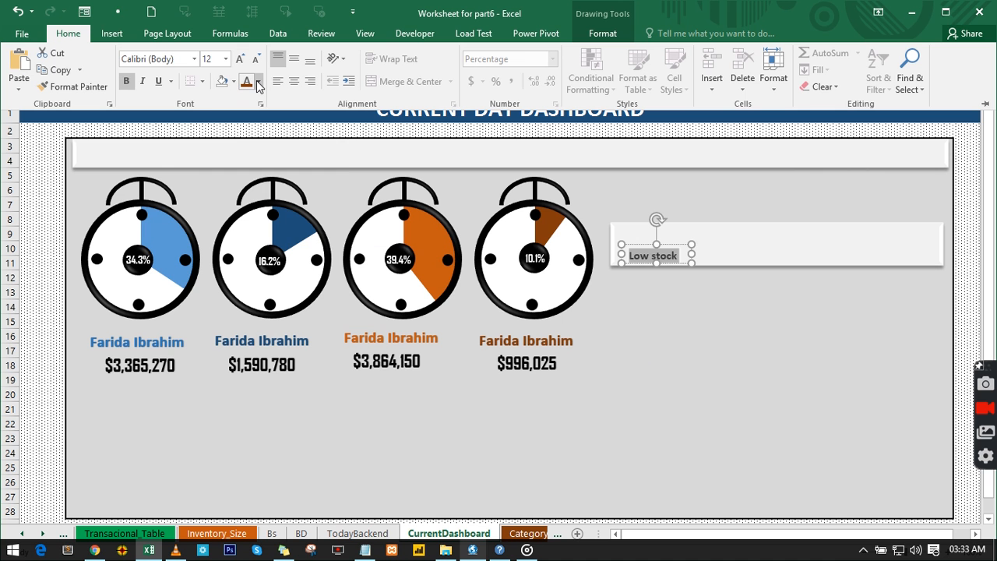
pyautogui.click(258, 82)
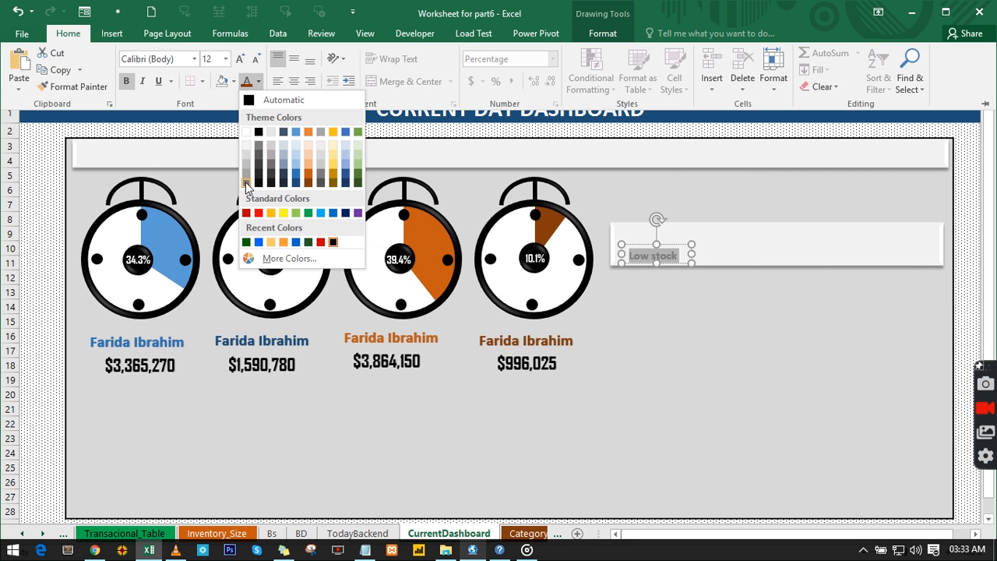
pyautogui.click(260, 144)
pyautogui.hotkey('ctrl', 'F1')
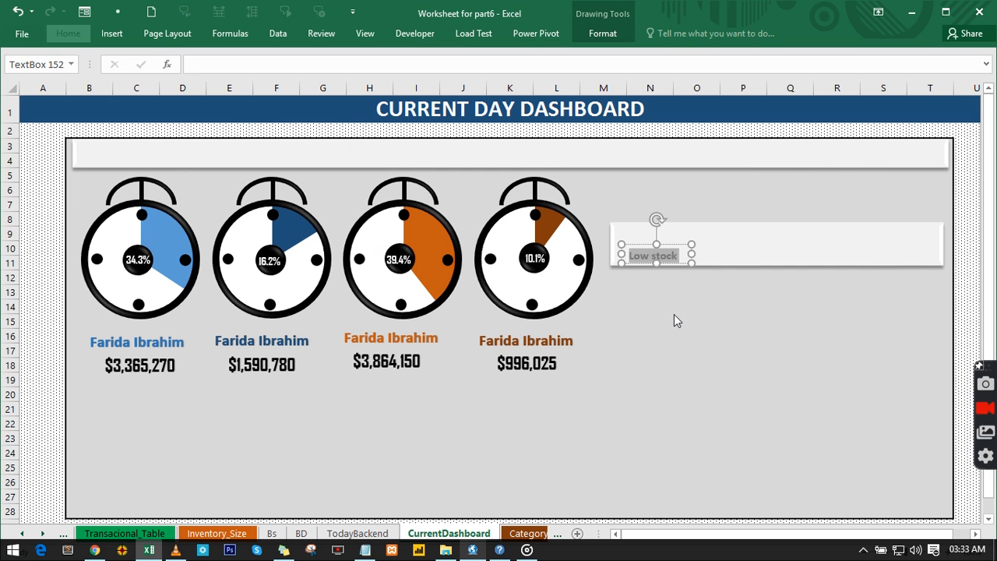
pyautogui.click(674, 317)
pyautogui.click(672, 308)
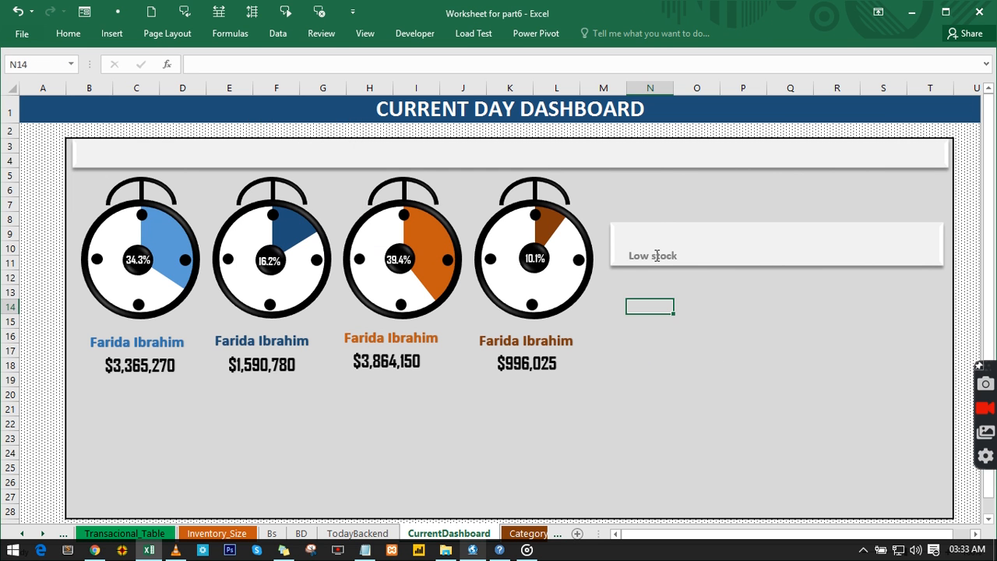
# Copy the "Low stock" label three times across the card in one row and change the second label to "On stock".
pyautogui.click(657, 256)
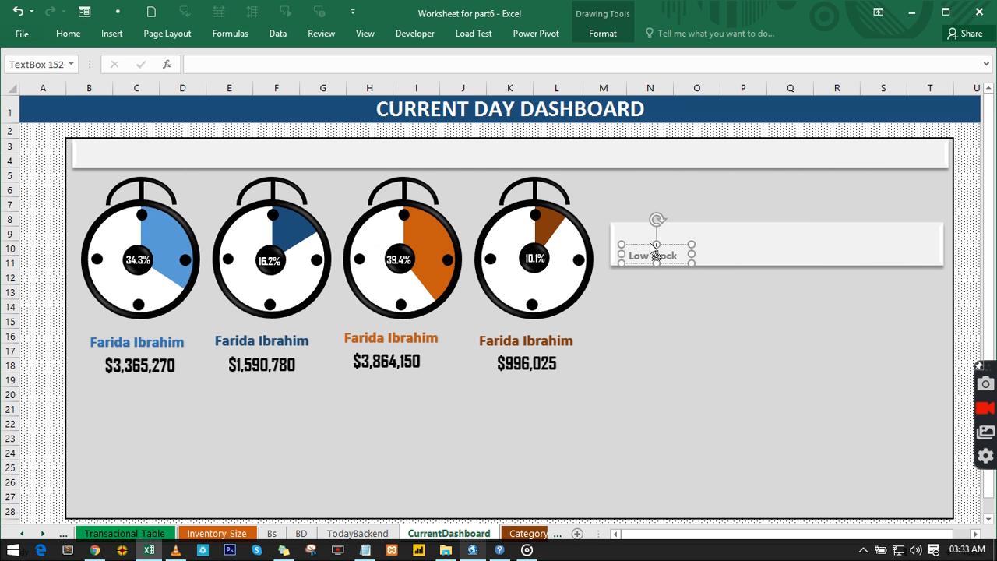
pyautogui.moveTo(653, 248); pyautogui.dragTo(893, 249)
pyautogui.click(743, 255)
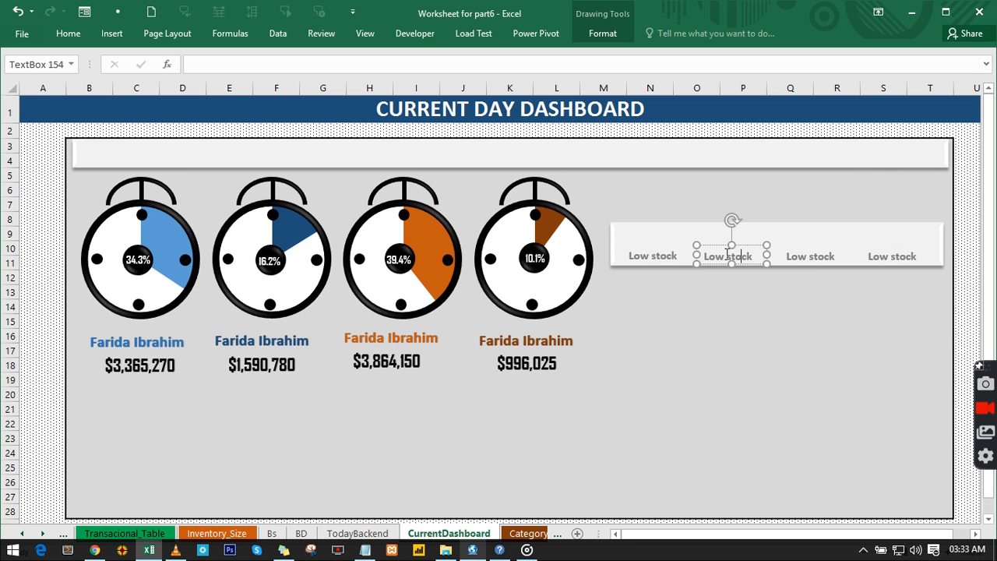
pyautogui.doubleClick(717, 256)
pyautogui.write('On')
# Change the third label on the card to "#customers" and shift it slightly toward the "On stock" label.
pyautogui.click(831, 256)
pyautogui.moveTo(839, 256); pyautogui.dragTo(762, 266)
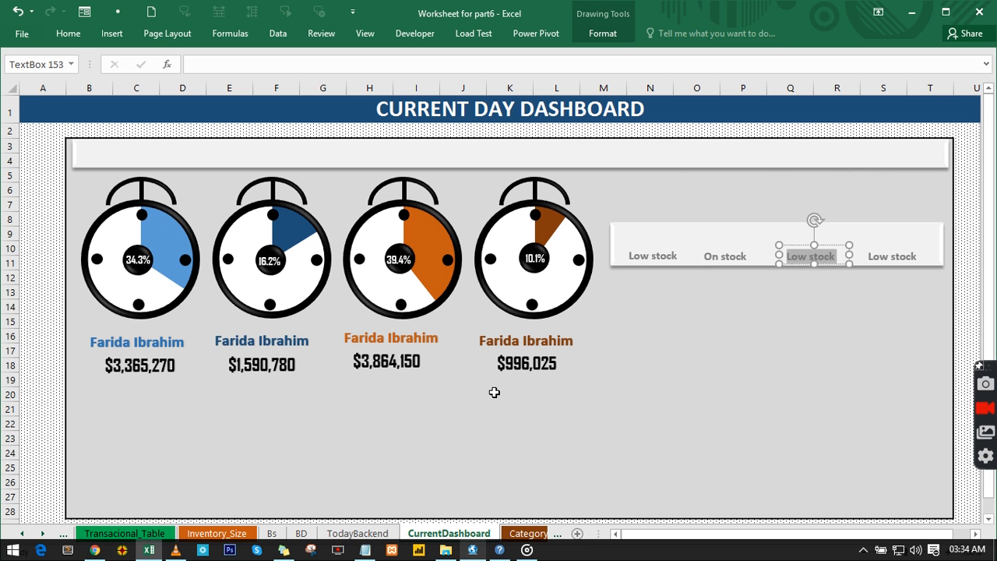
pyautogui.write('#cu')
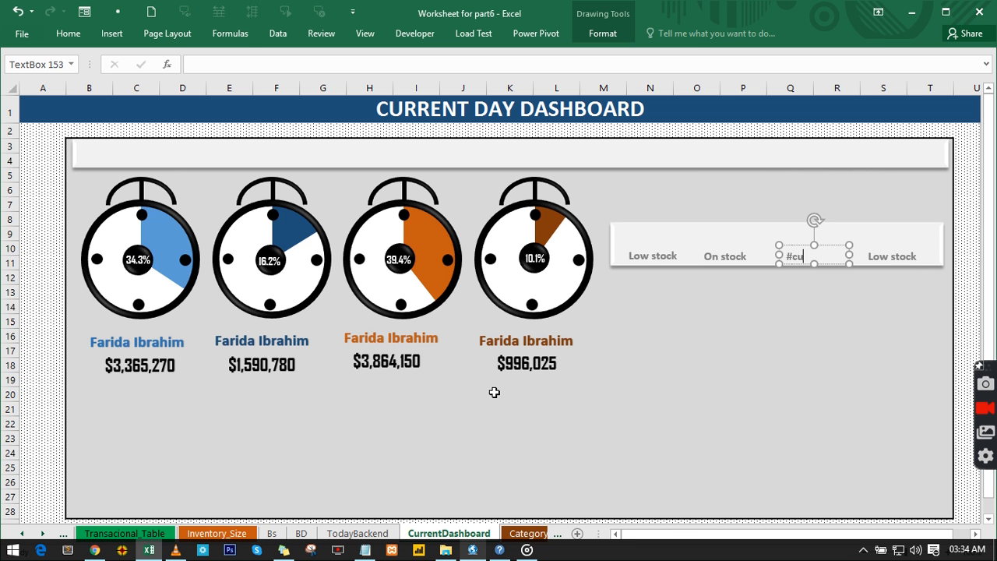
pyautogui.write('stomers')
pyautogui.moveTo(850, 255); pyautogui.dragTo(803, 247)
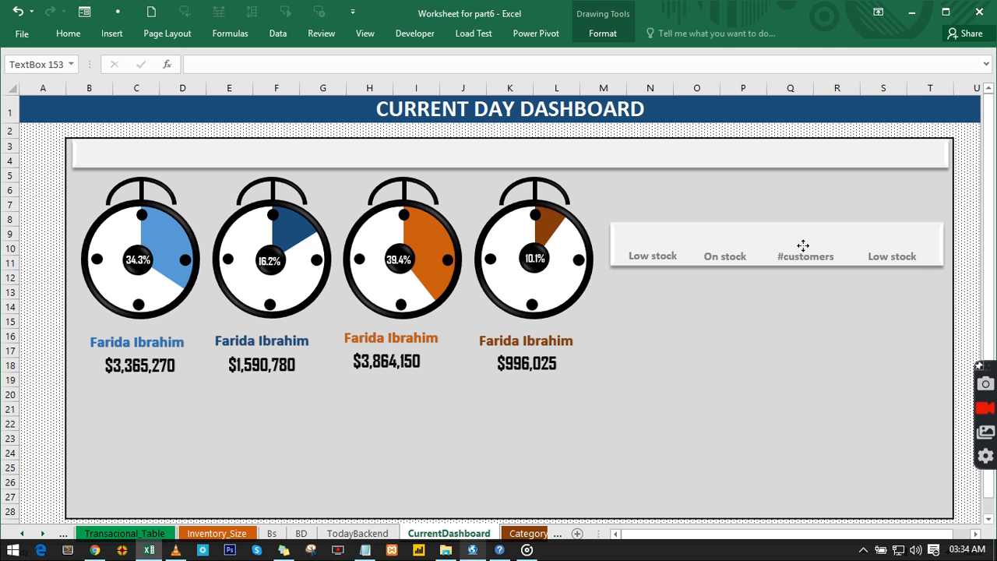
pyautogui.click(834, 252)
# Change the fourth label on the card to "#Locations".
pyautogui.click(878, 258)
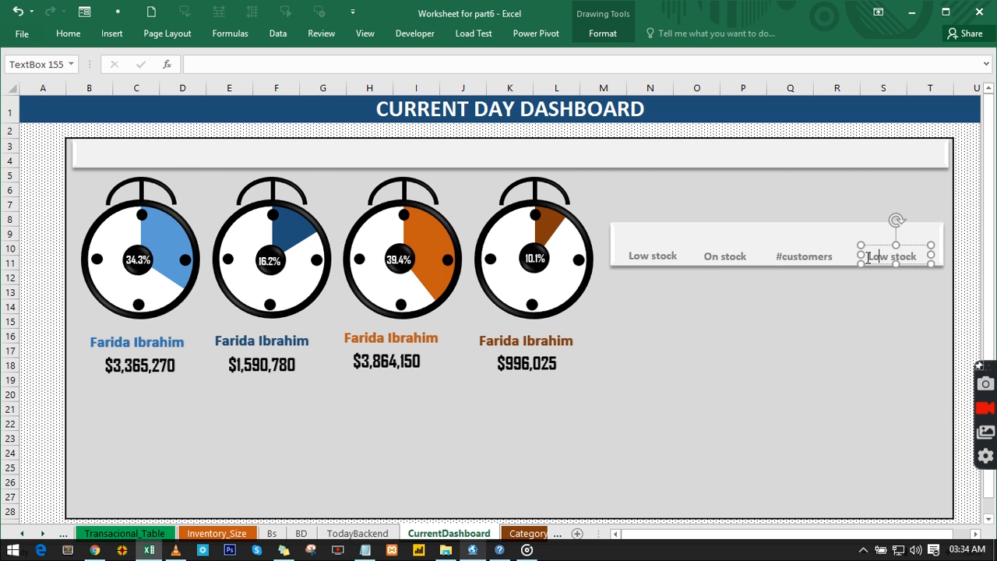
pyautogui.moveTo(867, 257); pyautogui.dragTo(851, 299)
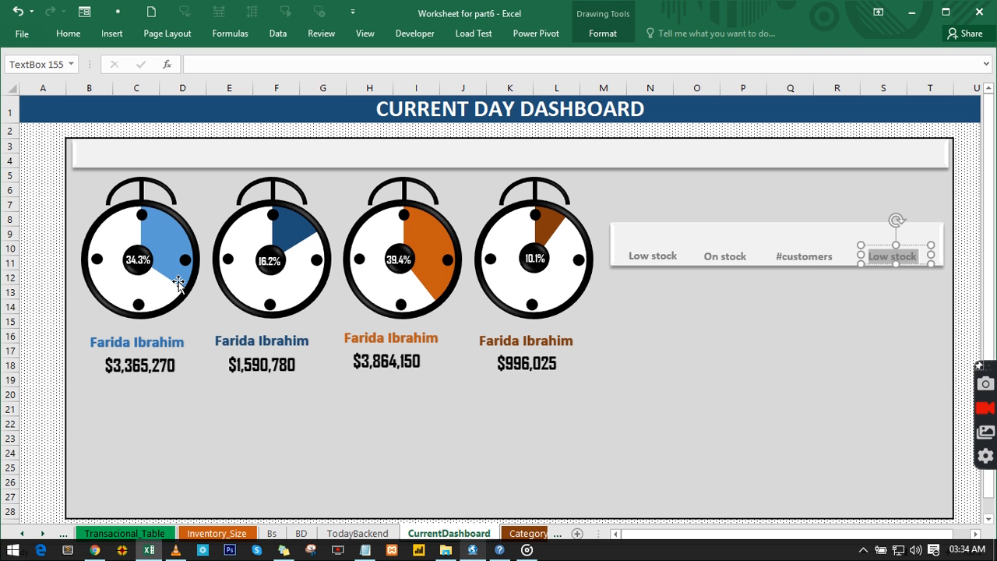
pyautogui.moveTo(178, 283)
pyautogui.write('#')
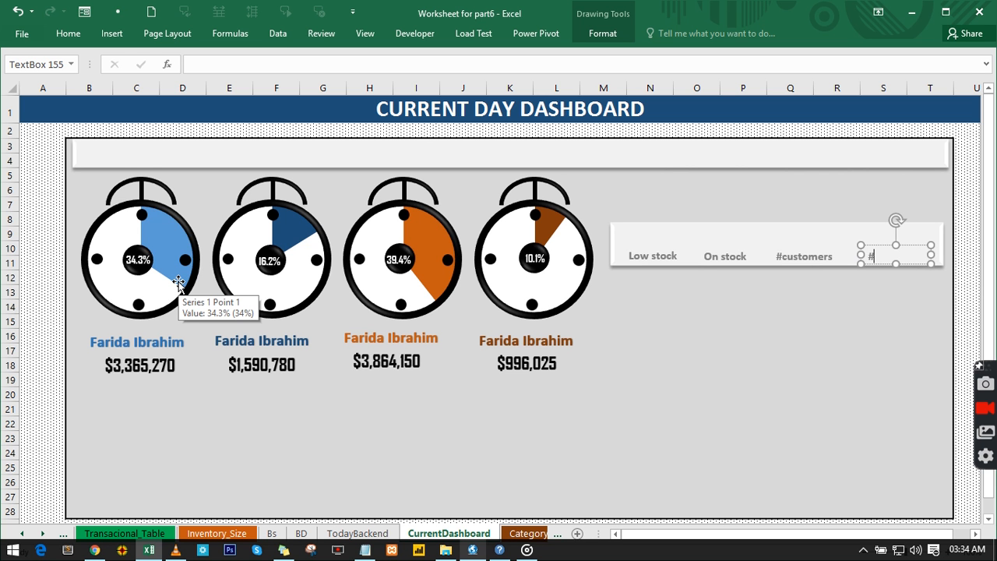
pyautogui.write('Locations')
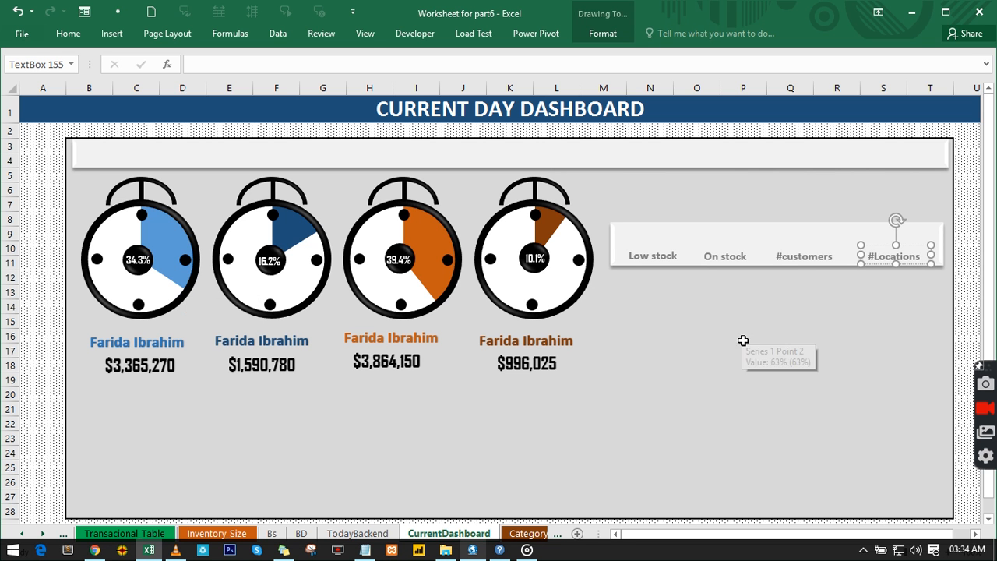
pyautogui.click(742, 336)
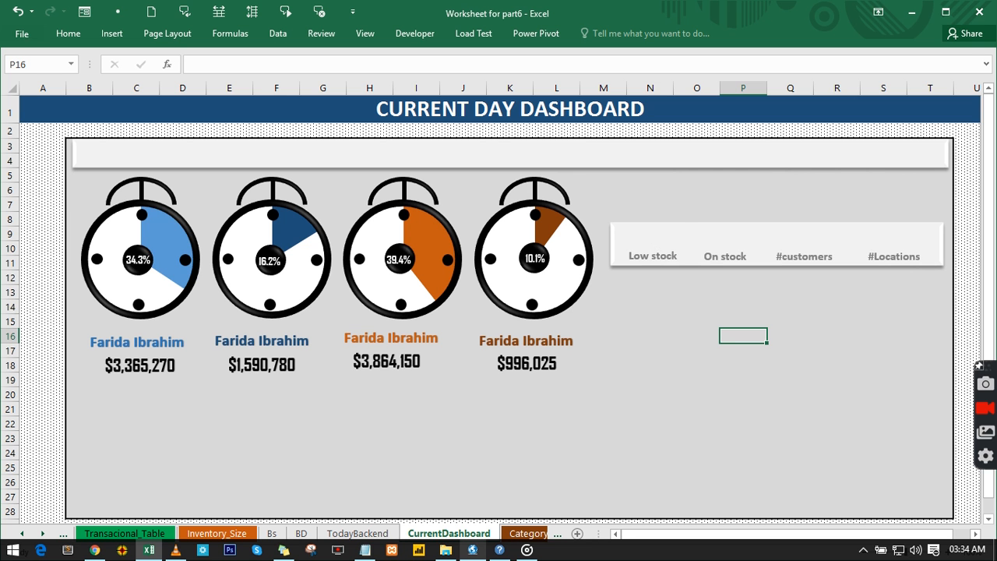
# Copy the adjacent Low Stock and Available status cells K24:K25 from the Inventory_Size sheet.
pyautogui.click(208, 534)
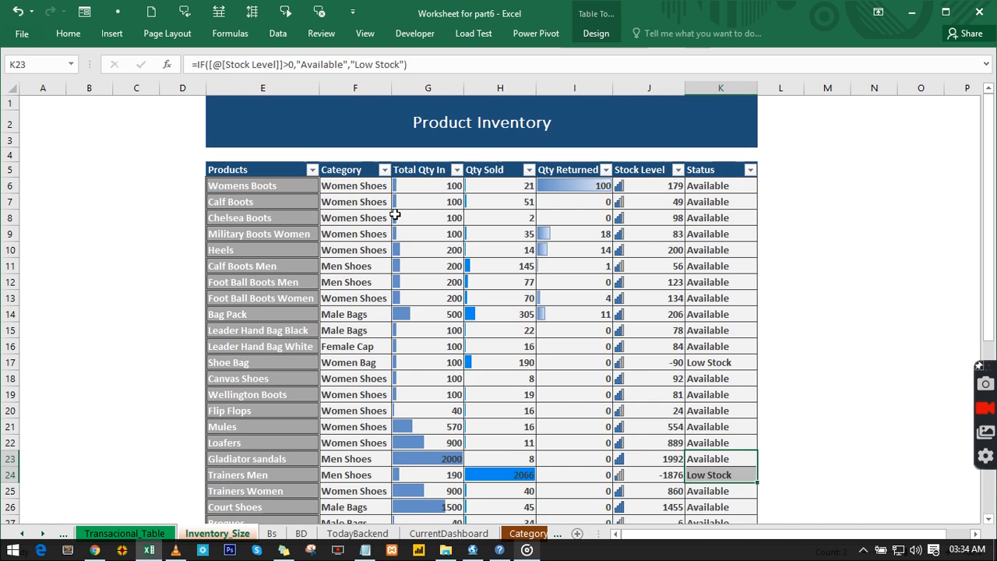
pyautogui.click(134, 535)
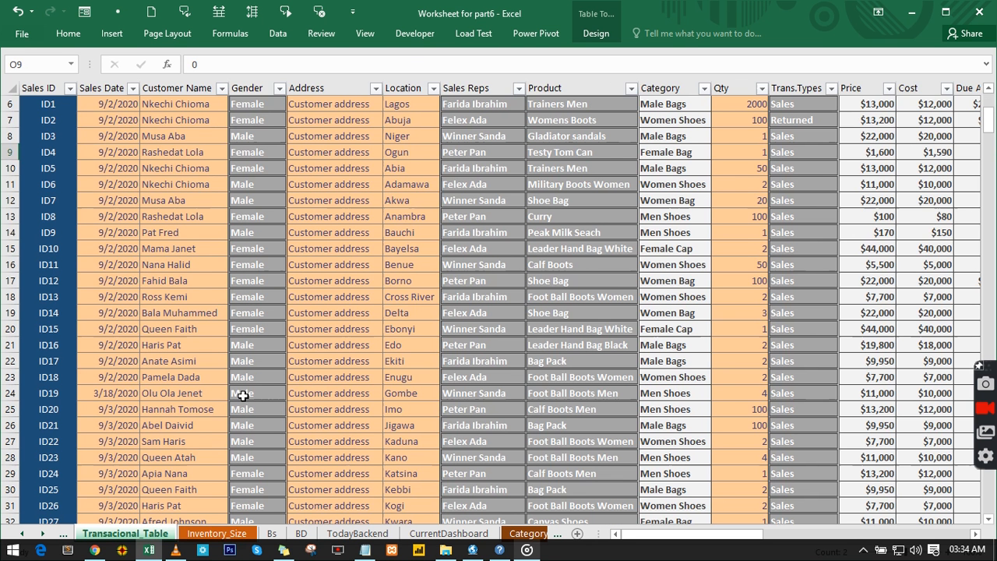
pyautogui.click(217, 535)
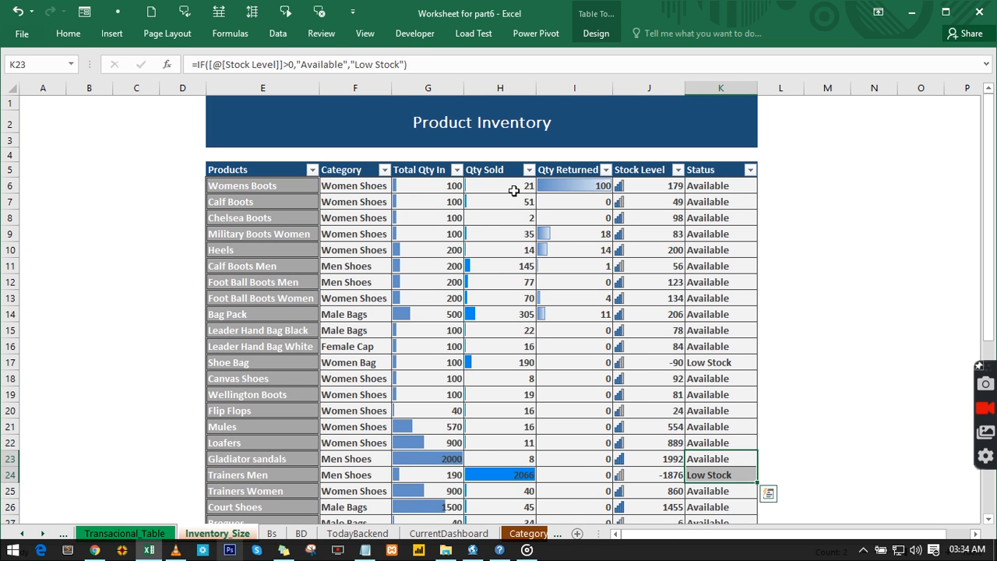
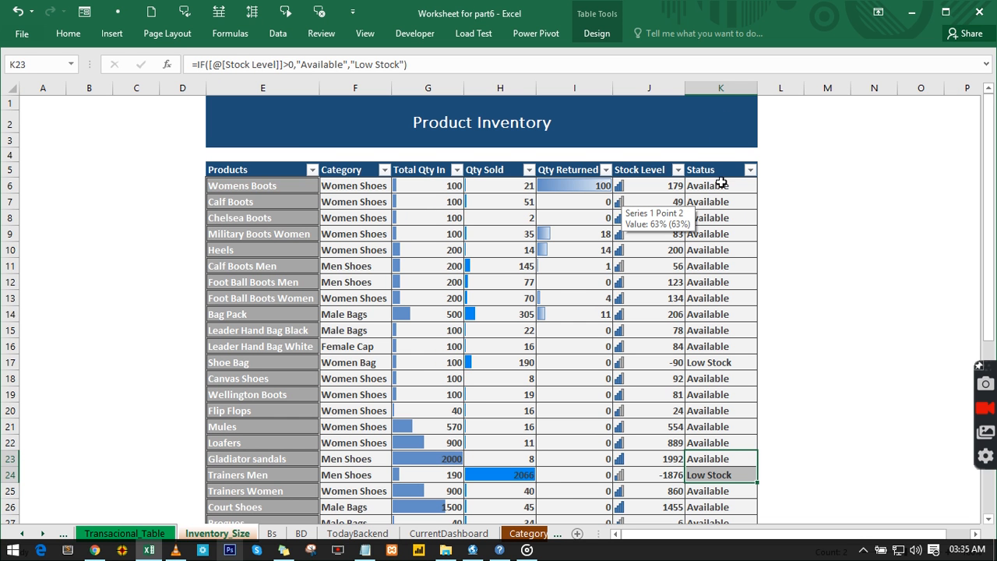
pyautogui.click(729, 457)
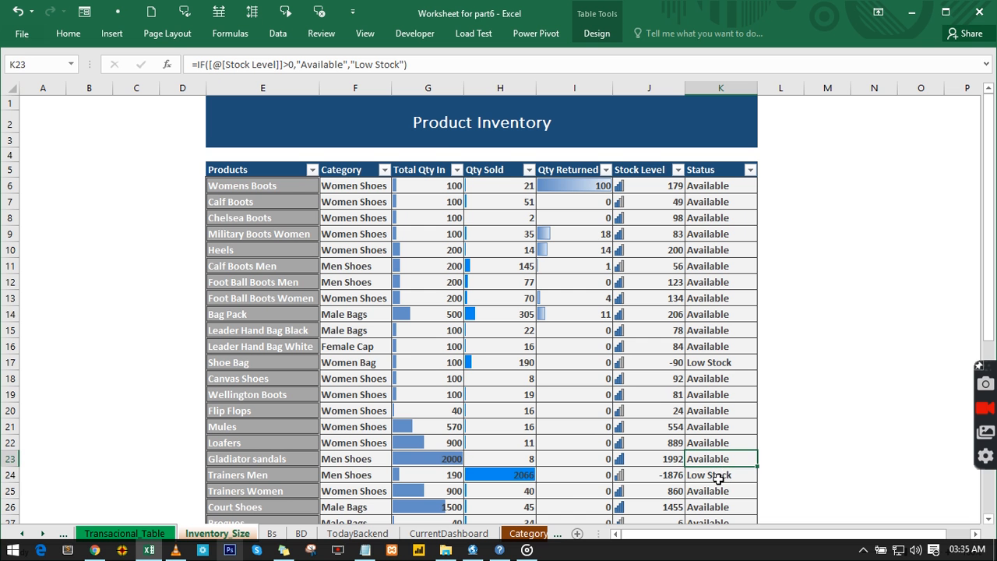
pyautogui.moveTo(721, 475); pyautogui.dragTo(721, 488)
pyautogui.hotkey('ctrl', 'c')
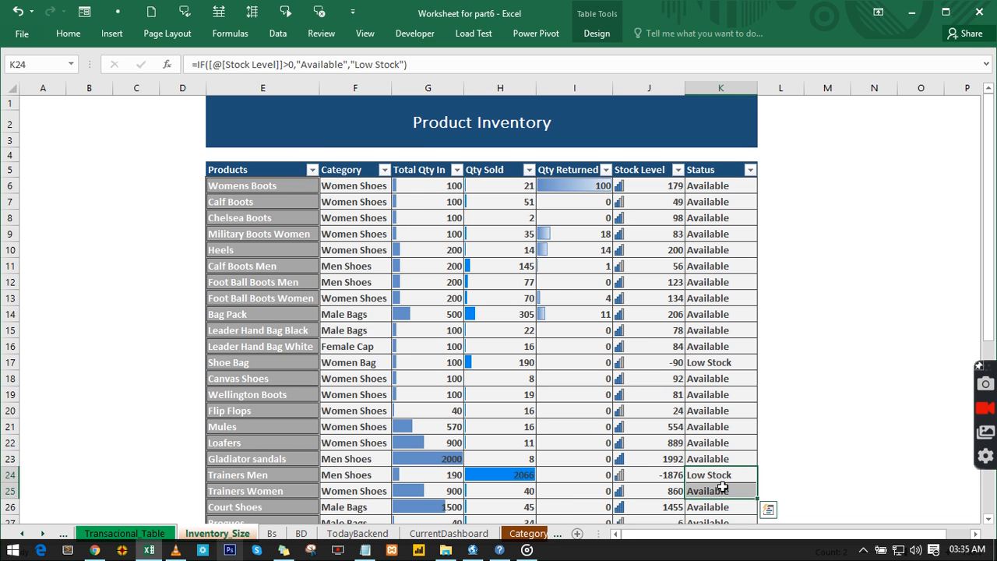
# Paste the two statuses as values into J6:J7 of the TodayBackend sheet and make them bold.
pyautogui.click(374, 534)
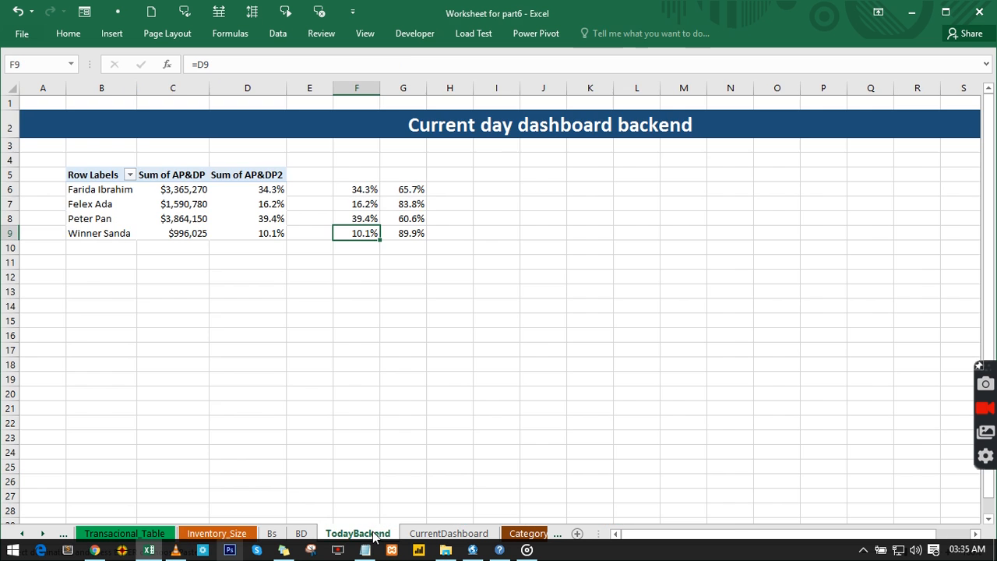
pyautogui.click(538, 189)
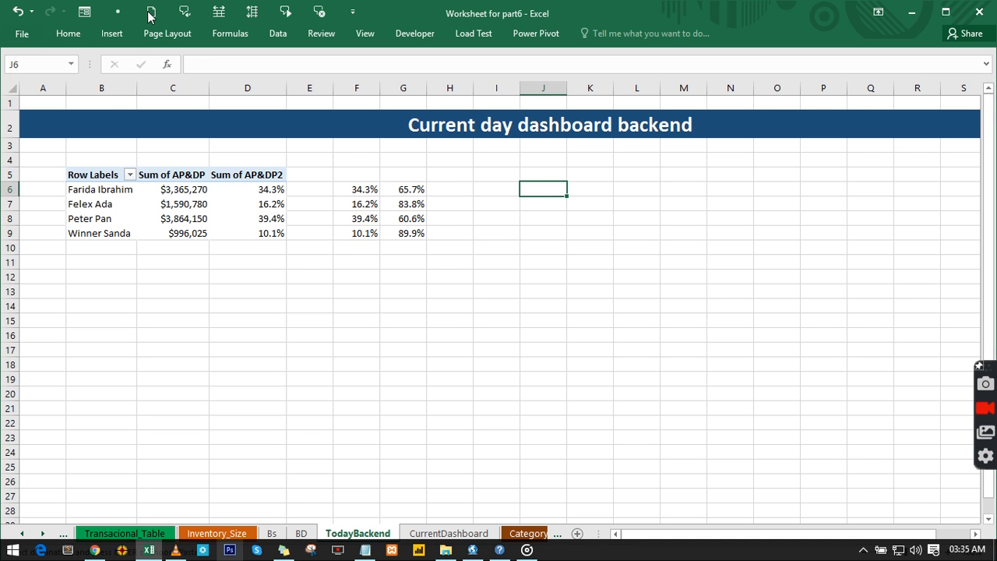
pyautogui.click(56, 35)
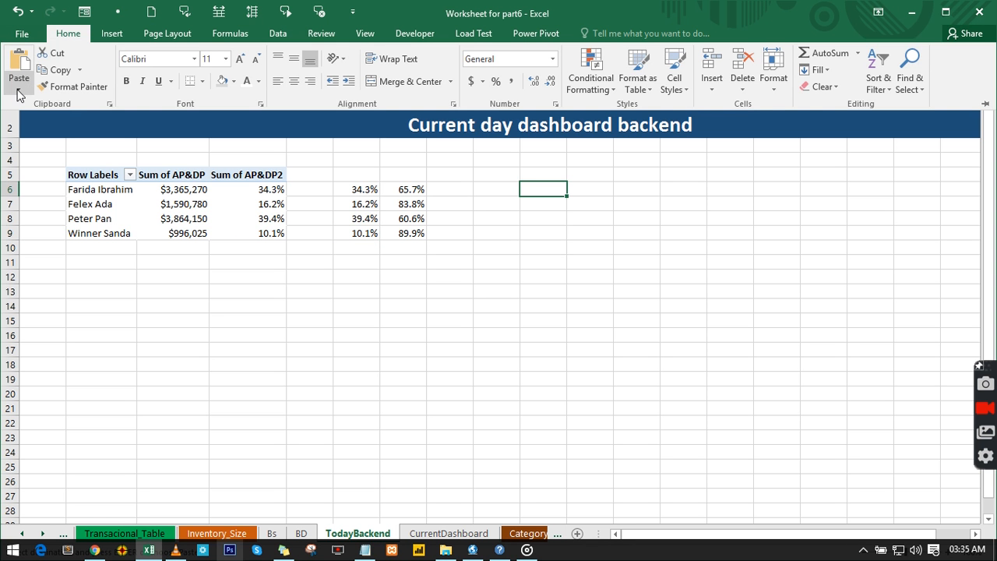
pyautogui.click(18, 91)
pyautogui.click(16, 190)
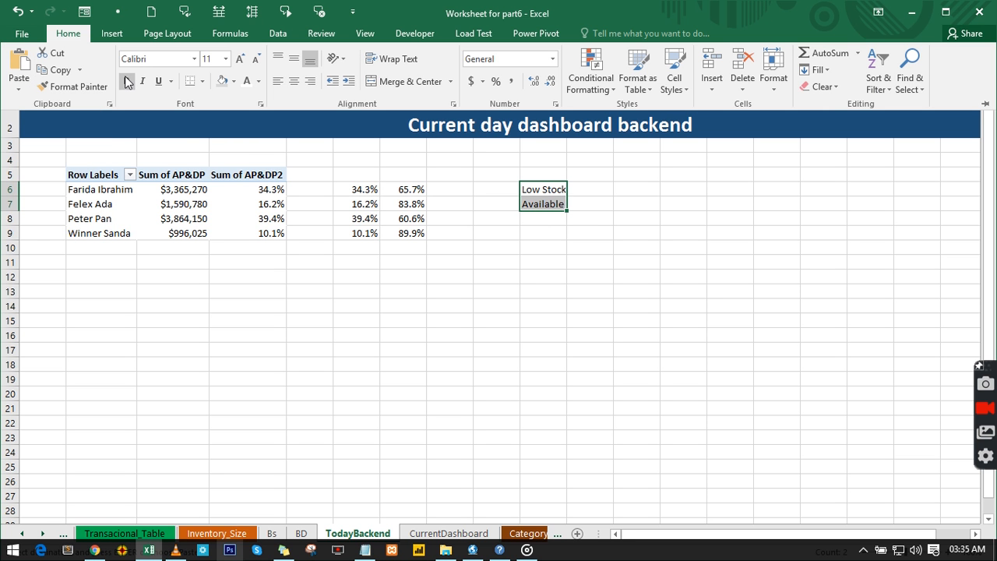
pyautogui.click(127, 78)
pyautogui.click(587, 188)
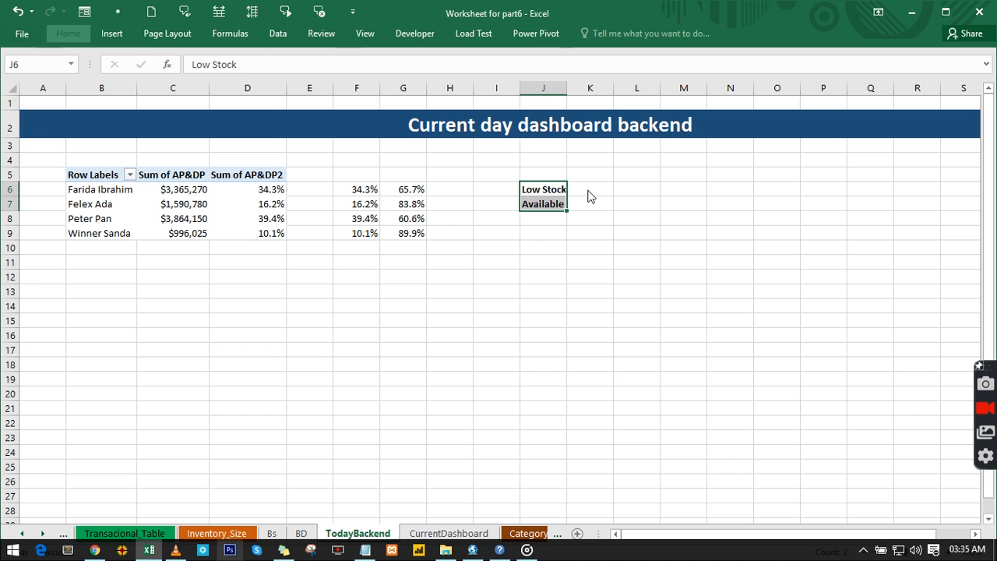
# Enter a COUNTIF in K6 counting the Status column of the Inventory_Size table against J6, and fill it down to K7.
pyautogui.click(587, 188)
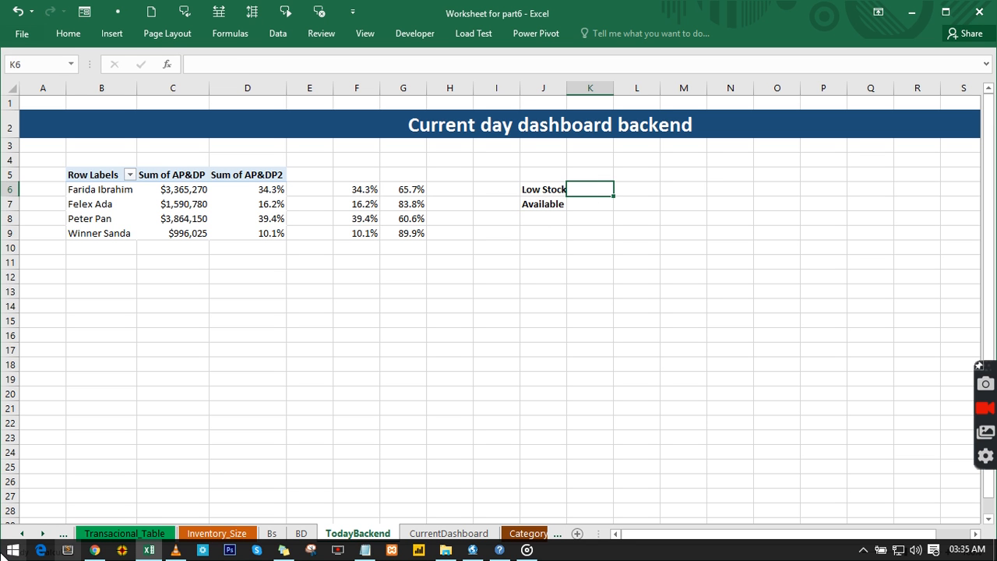
pyautogui.write('=')
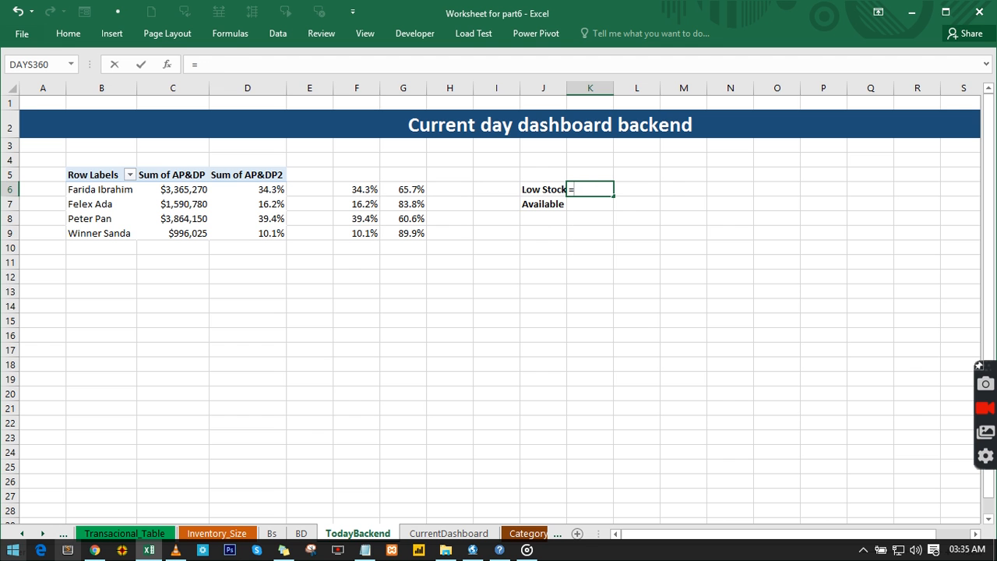
pyautogui.write('countif')
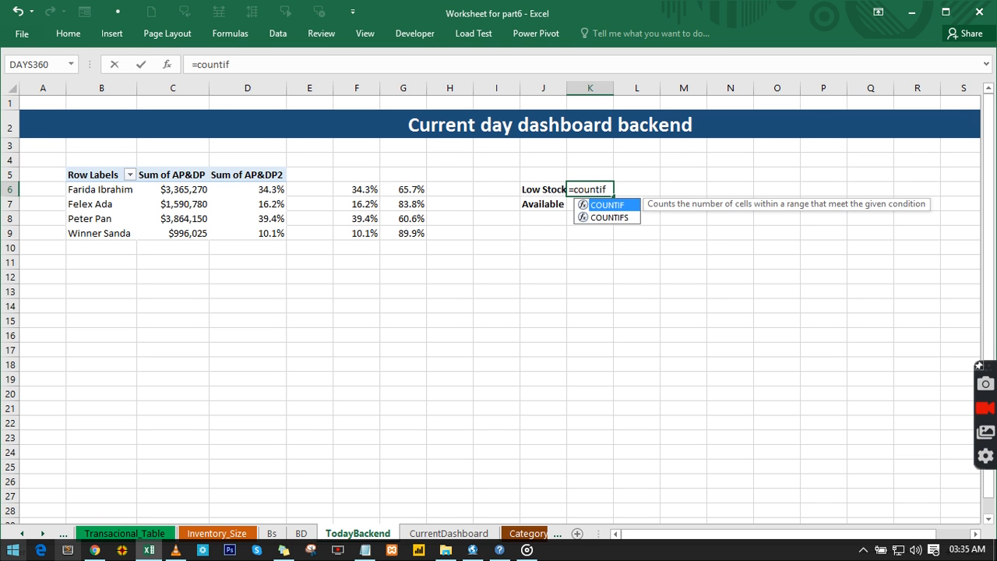
pyautogui.press('Tab')
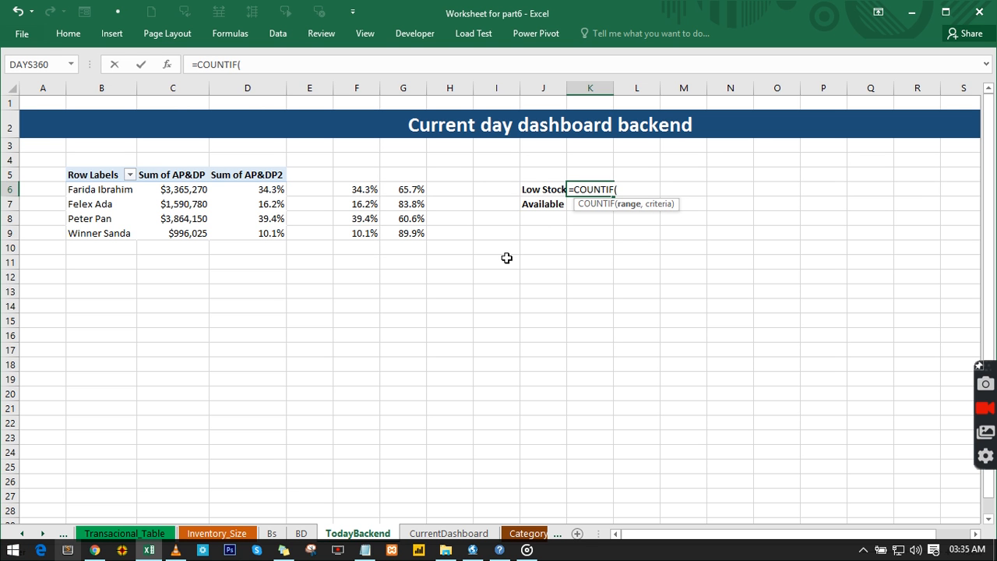
pyautogui.click(217, 533)
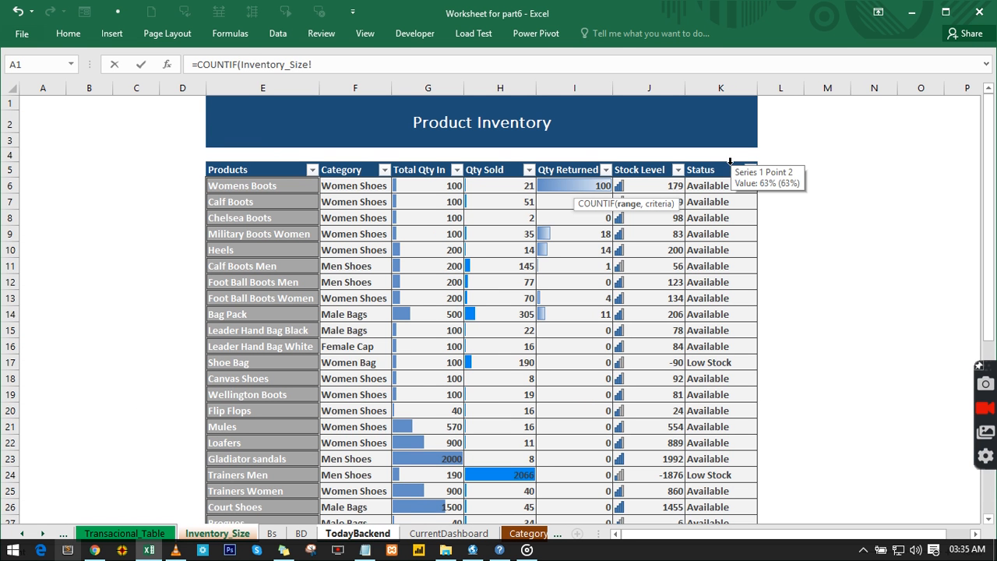
pyautogui.click(730, 161)
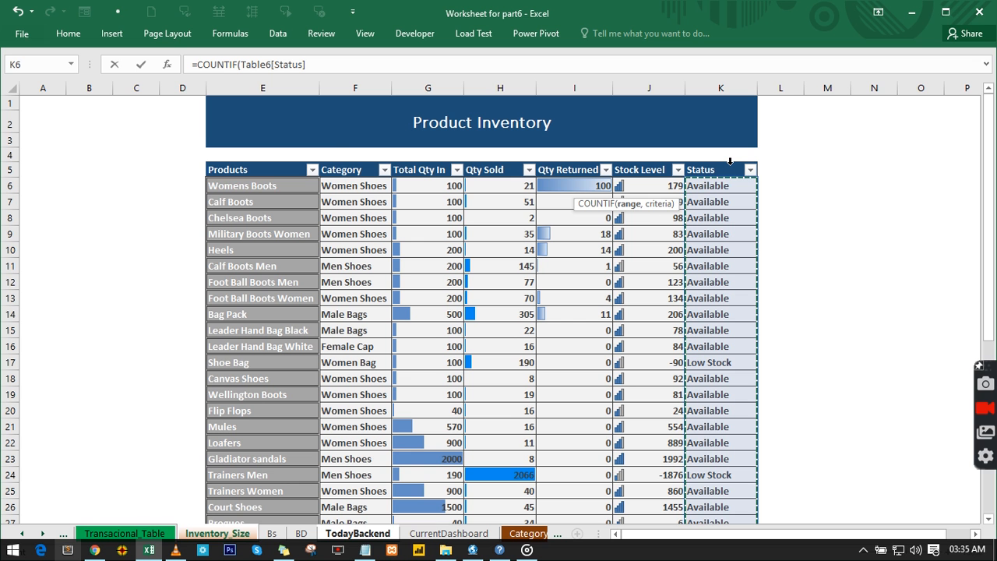
pyautogui.write(',')
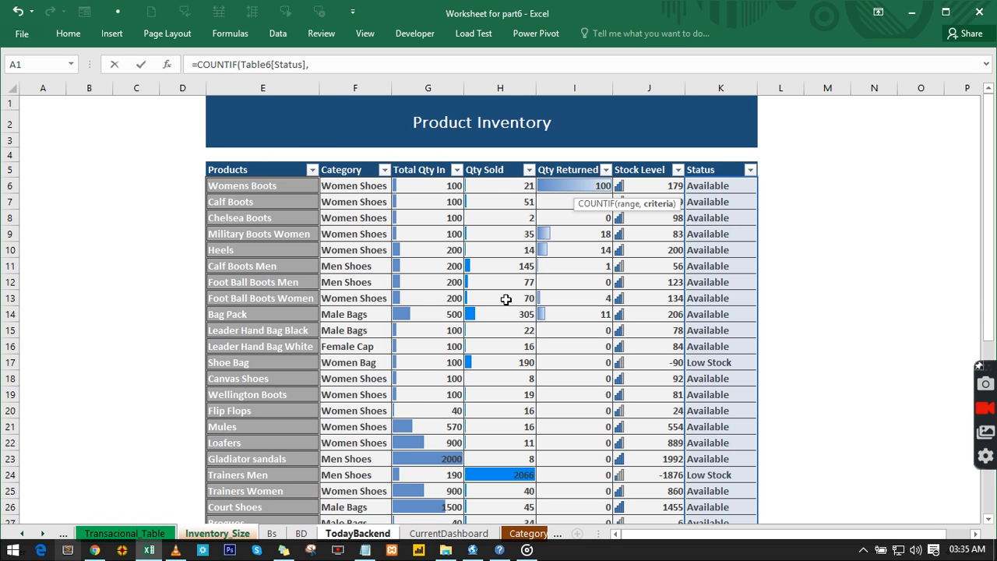
pyautogui.click(338, 533)
pyautogui.click(545, 190)
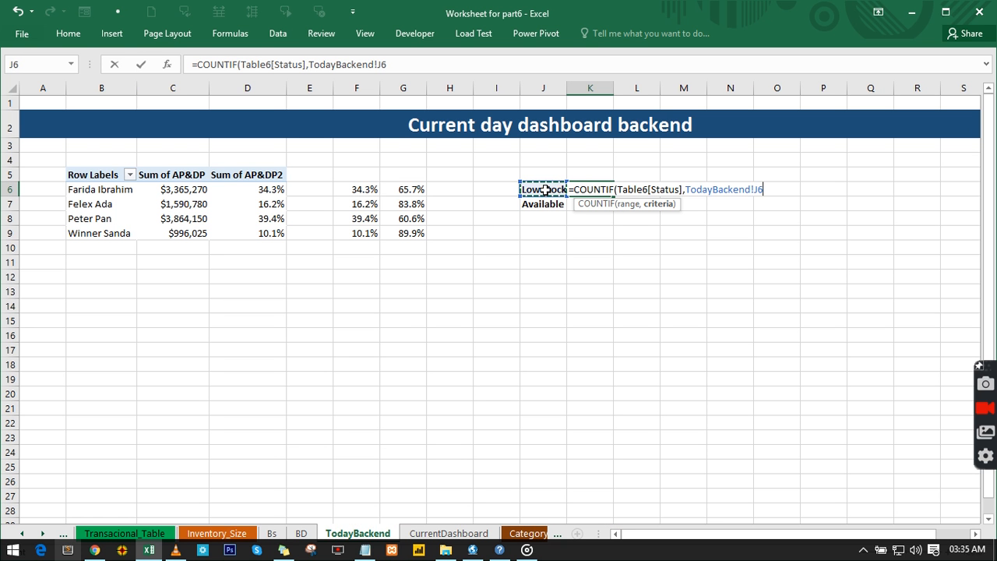
pyautogui.press('Return')
pyautogui.click(589, 189)
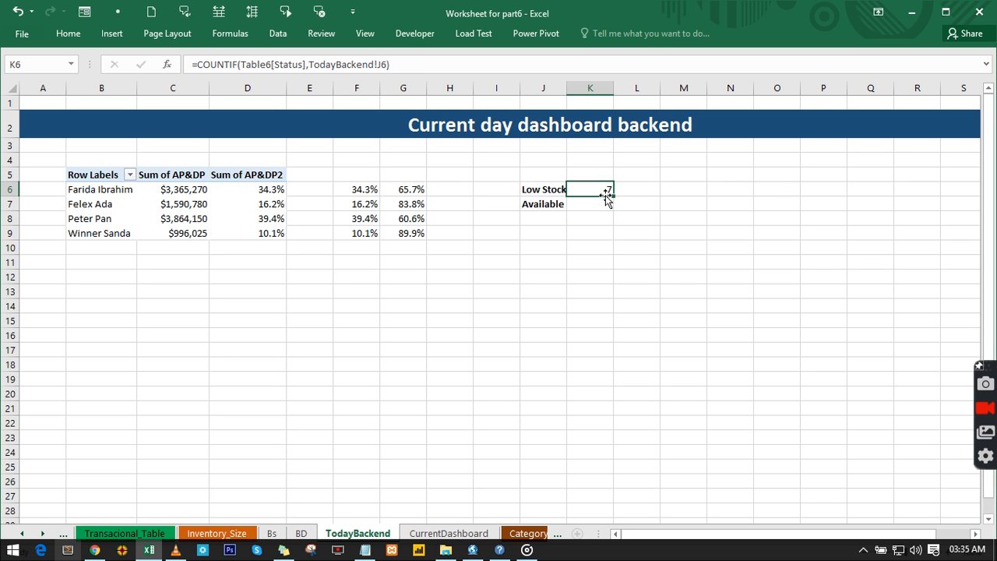
pyautogui.moveTo(613, 196); pyautogui.dragTo(614, 208)
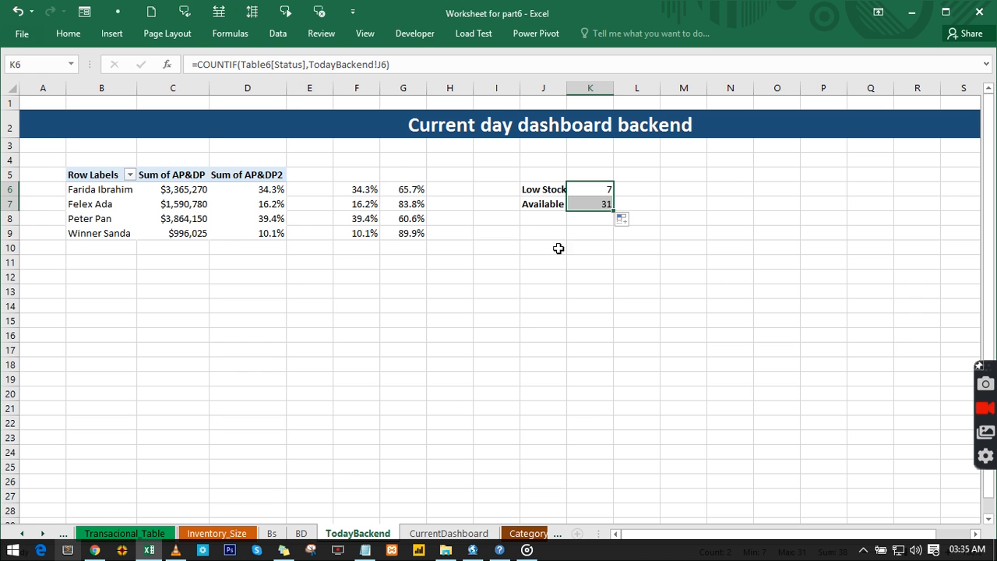
# On the CurrentDashboard sheet, duplicate the "Low stock" label and place the copy directly above the original.
pyautogui.click(302, 533)
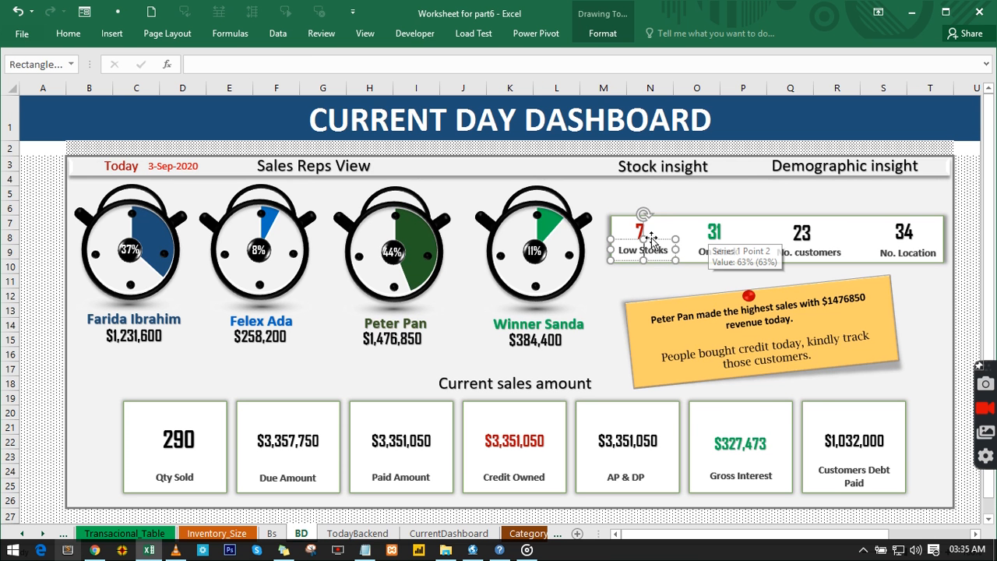
pyautogui.click(356, 533)
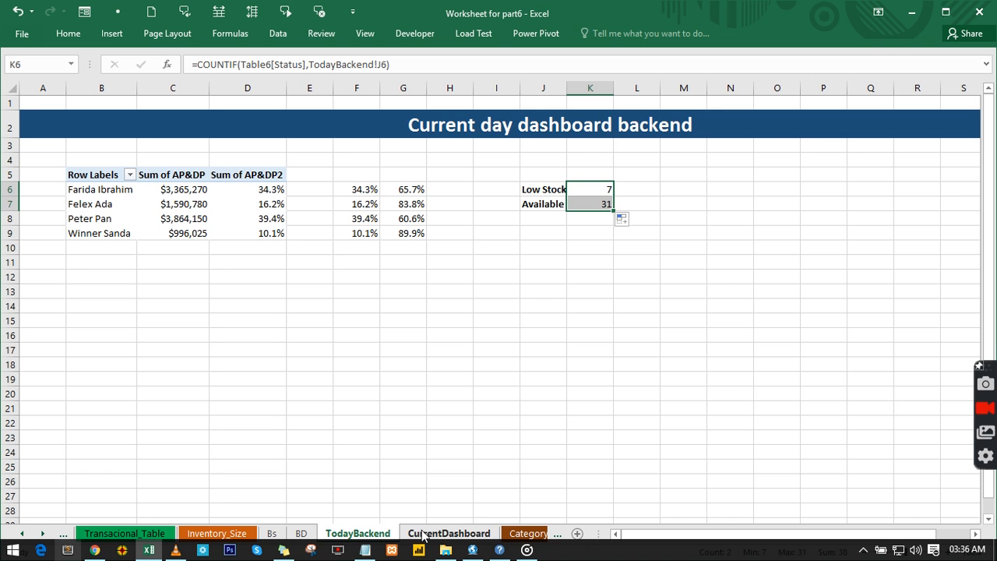
pyautogui.click(423, 534)
pyautogui.click(659, 252)
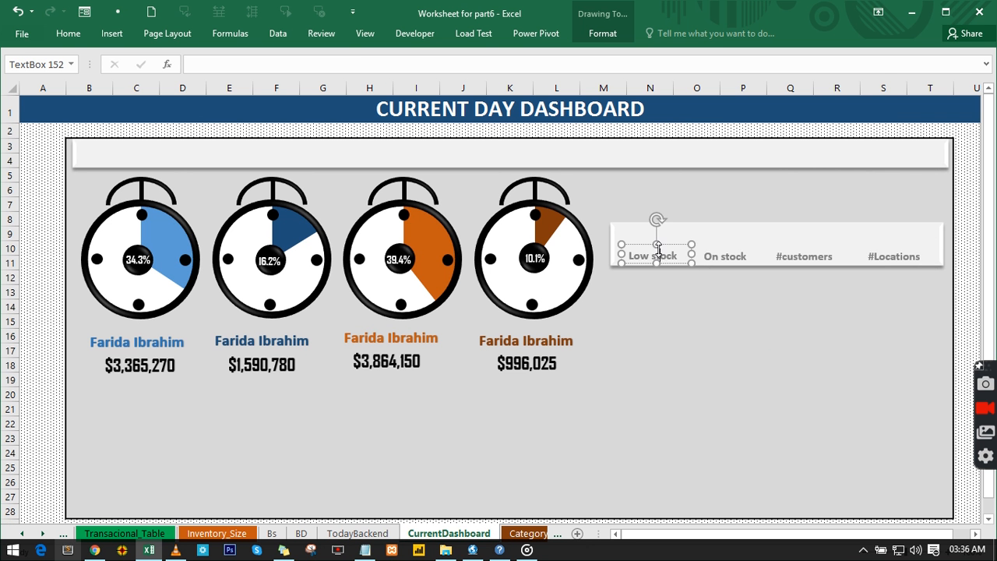
pyautogui.moveTo(652, 250); pyautogui.dragTo(651, 234)
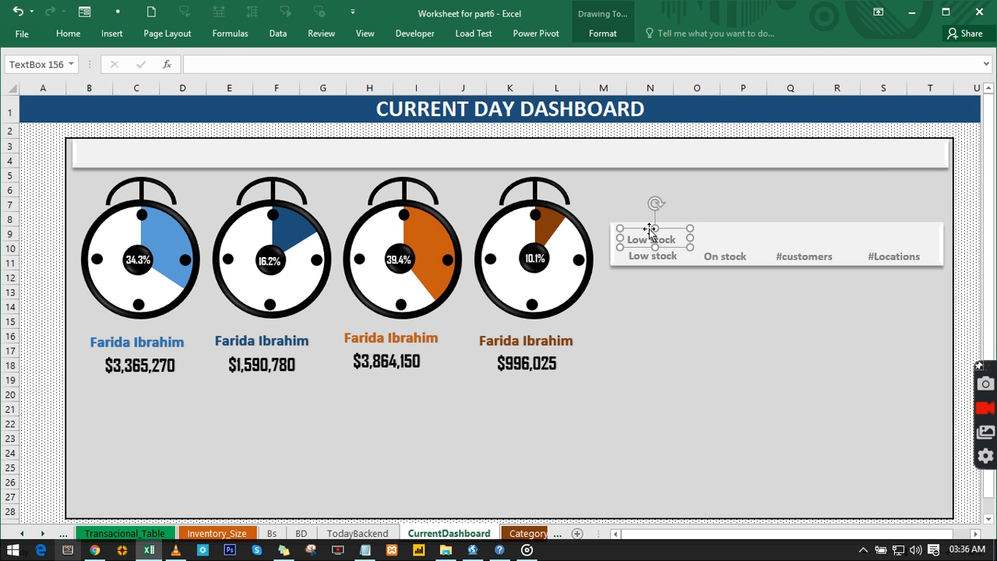
# Link the copied text box above "Low stock" to cell K6 of the TodayBackend sheet.
pyautogui.click(222, 59)
pyautogui.write('=')
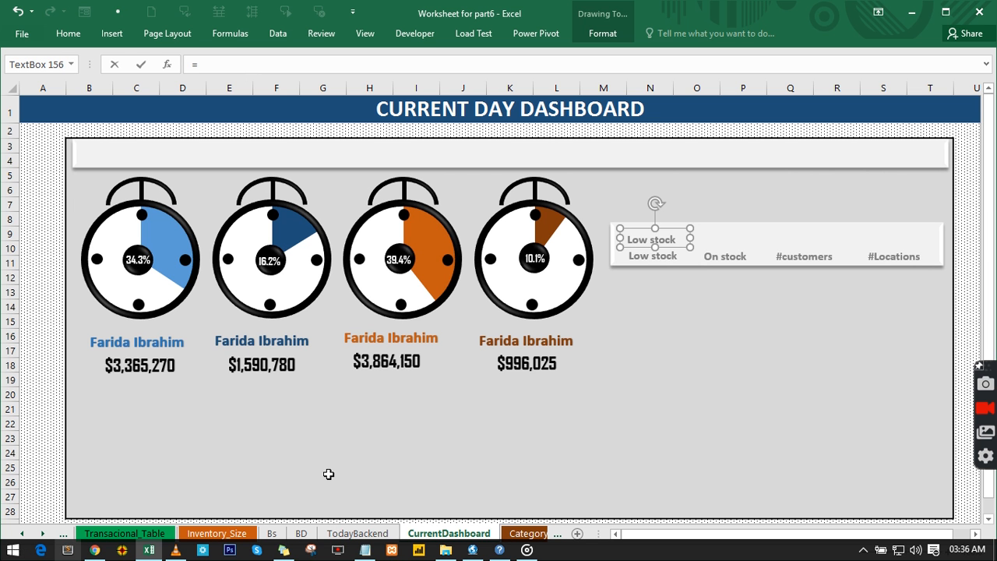
pyautogui.click(347, 533)
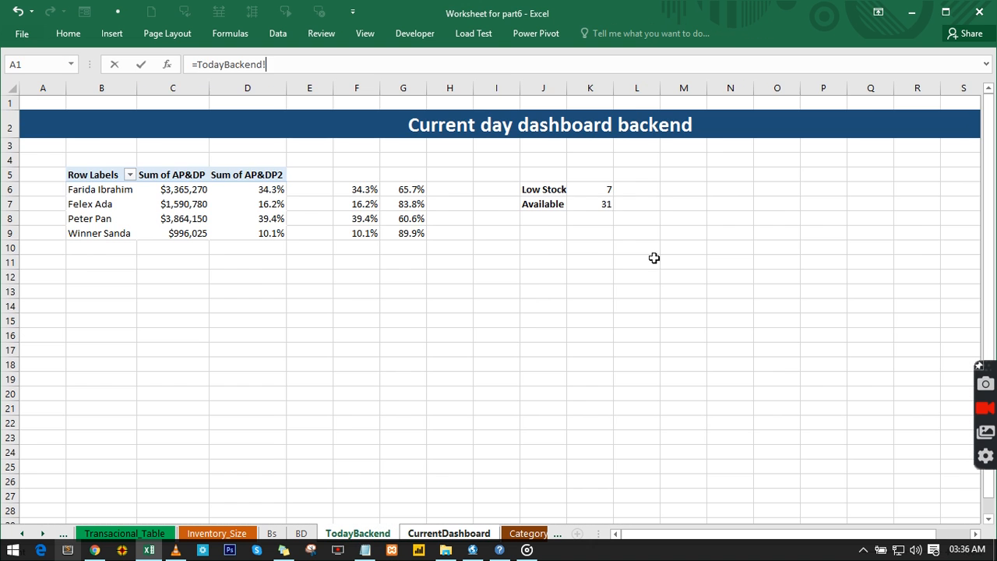
pyautogui.click(597, 192)
pyautogui.press('Return')
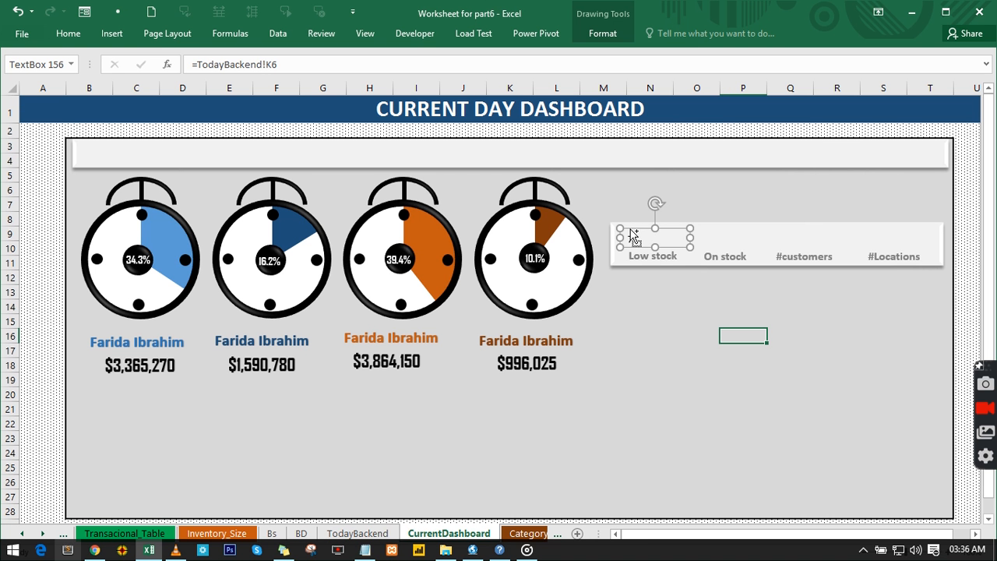
# Narrow the low stock value box above its label and centre its text vertically and horizontally.
pyautogui.click(78, 35)
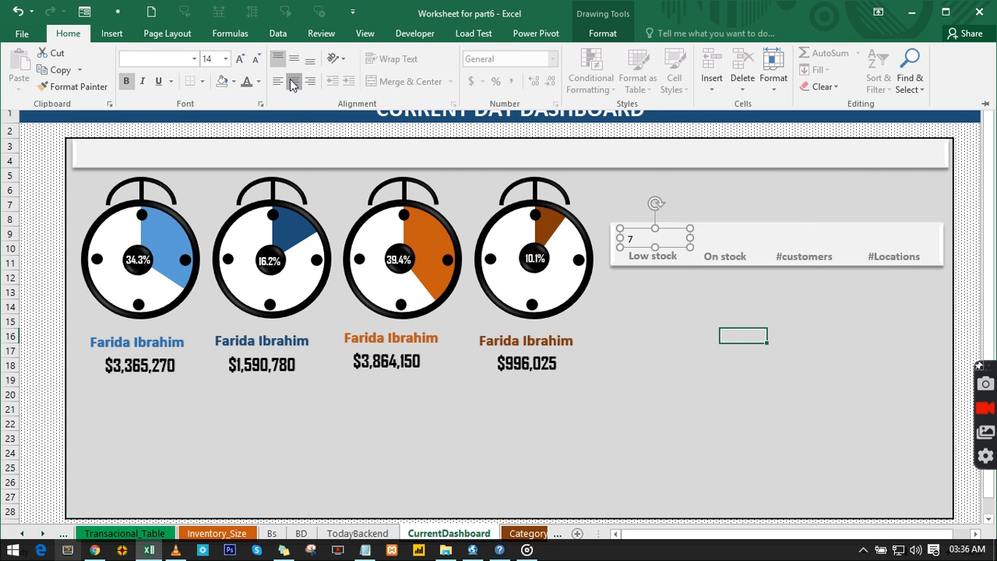
pyautogui.click(294, 59)
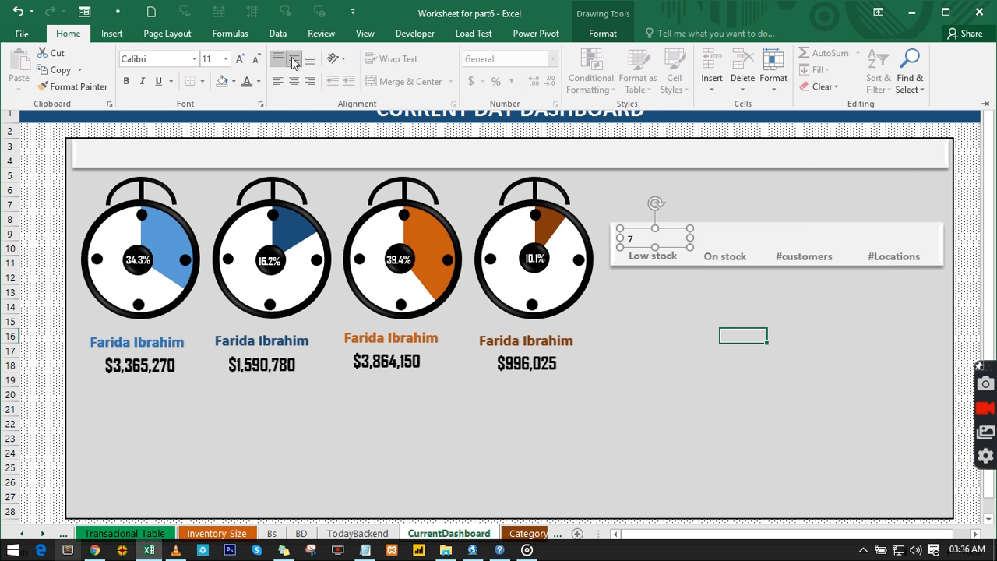
pyautogui.click(618, 237)
pyautogui.moveTo(691, 237); pyautogui.dragTo(649, 233)
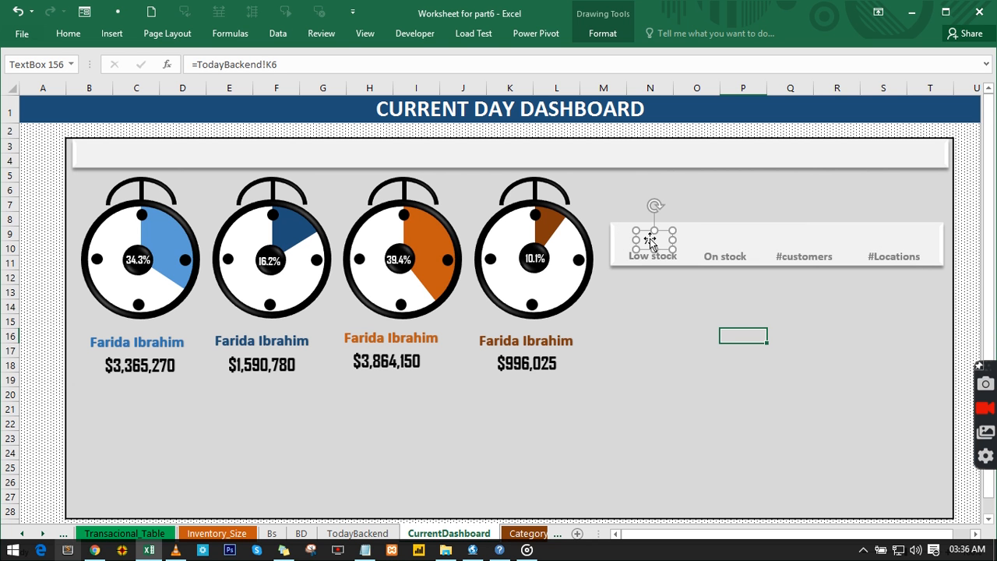
pyautogui.click(641, 312)
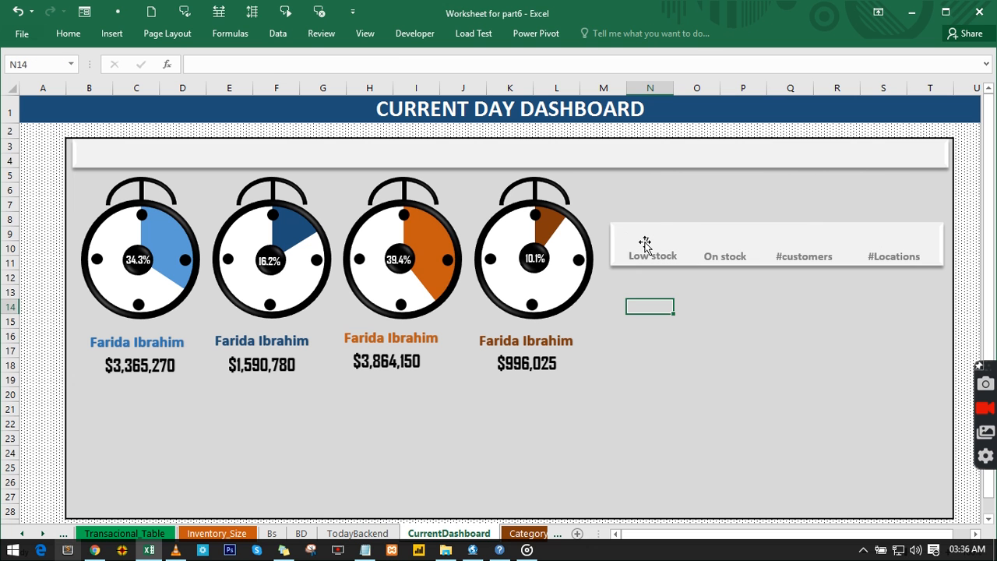
pyautogui.click(643, 244)
pyautogui.click(67, 35)
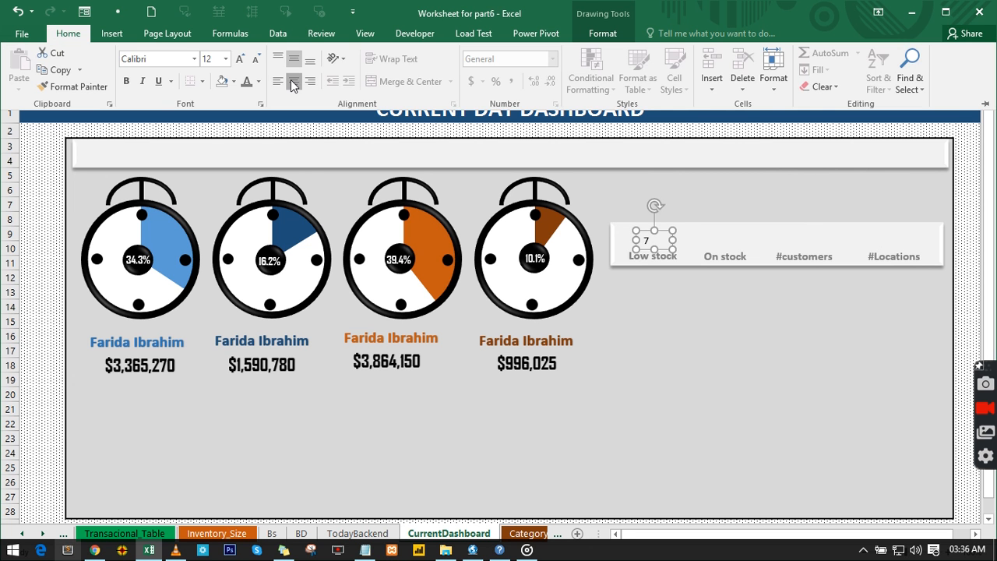
pyautogui.click(293, 81)
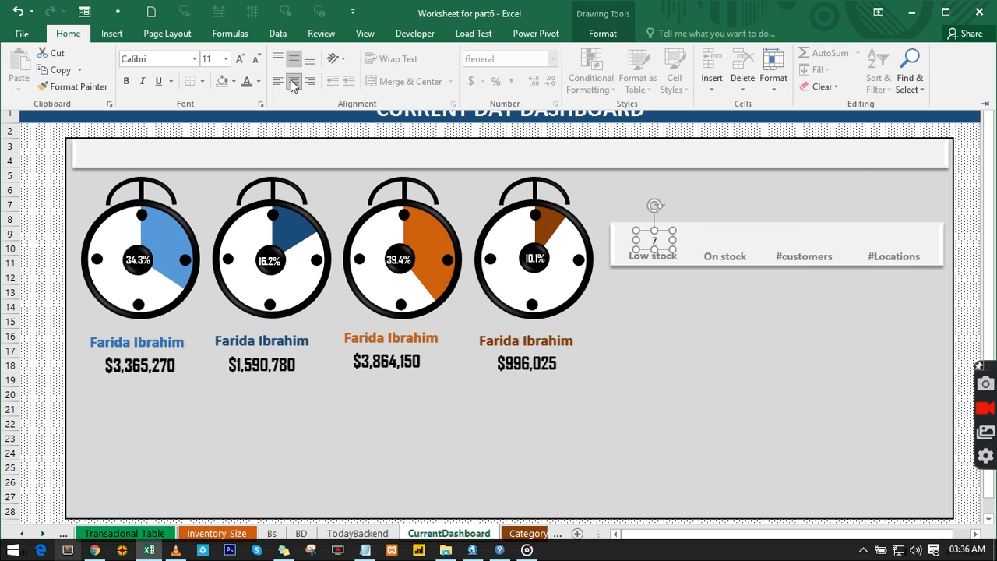
# Duplicate the low stock value box above the "On stock" label and link the copy to TodayBackend cell K7.
pyautogui.click(664, 237)
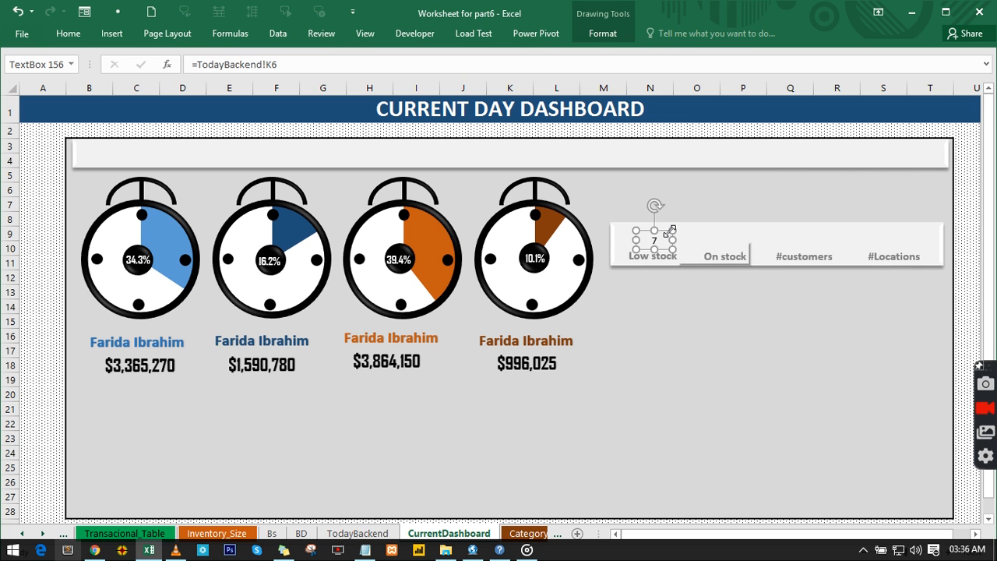
pyautogui.moveTo(664, 231); pyautogui.dragTo(734, 232)
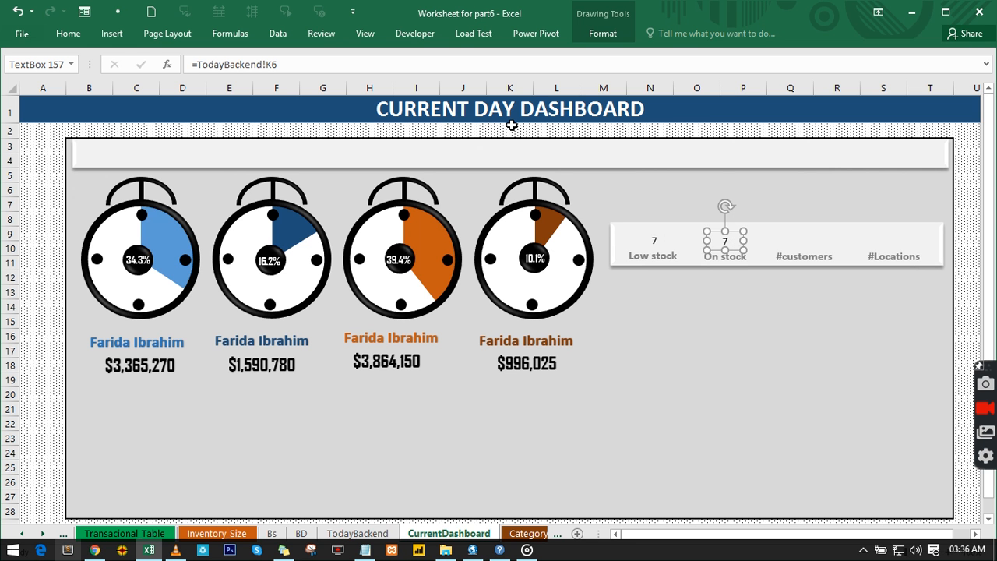
pyautogui.moveTo(277, 64); pyautogui.dragTo(200, 65)
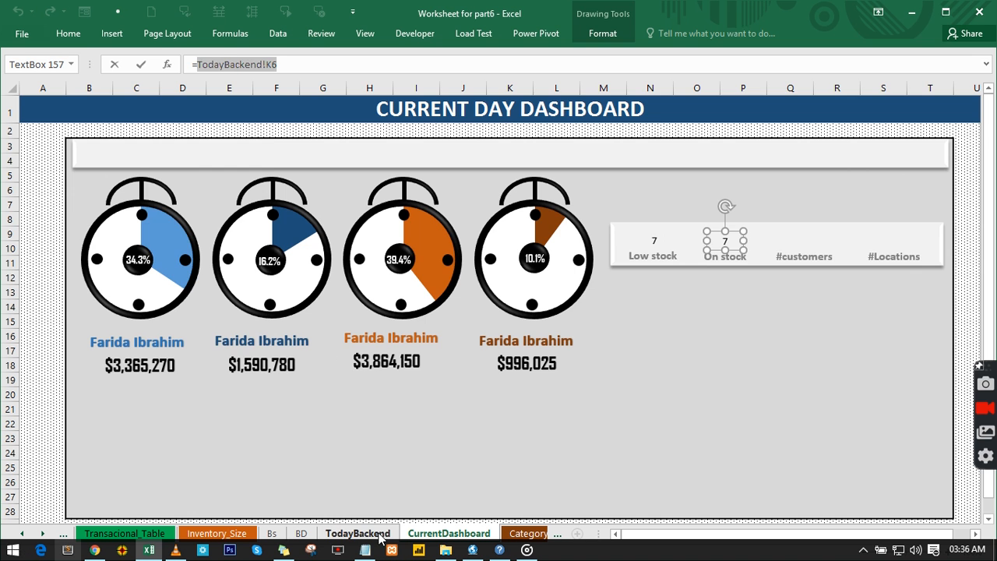
pyautogui.click(357, 533)
pyautogui.click(603, 204)
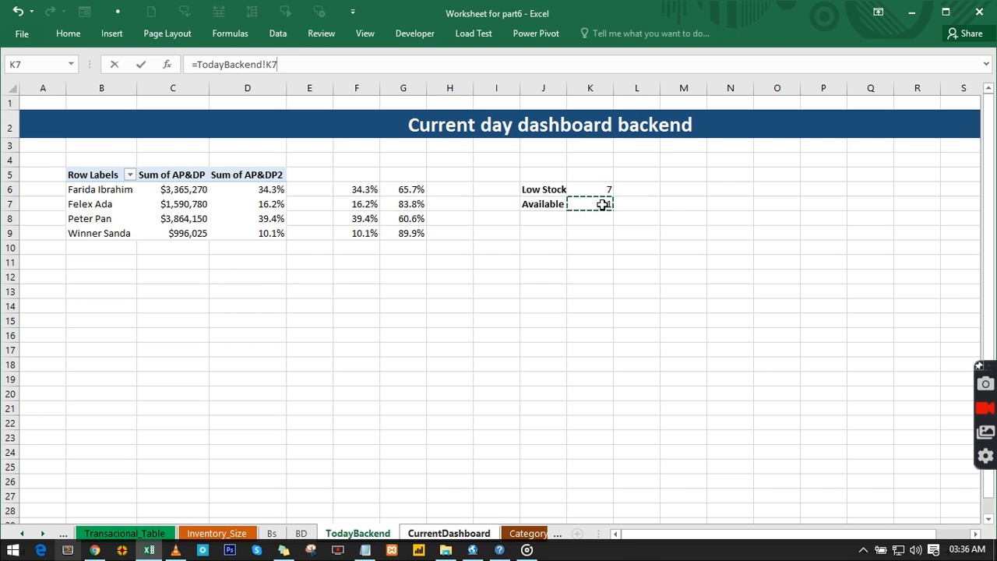
pyautogui.press('Return')
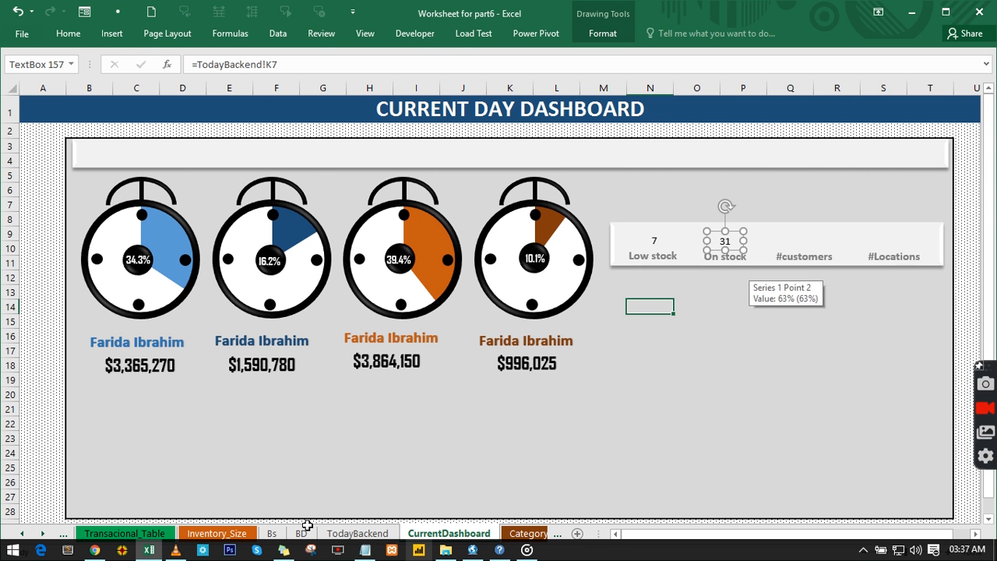
# Create a PivotTable from the tb_Transactions table on the existing TodayBackend sheet at cell N5.
pyautogui.click(143, 534)
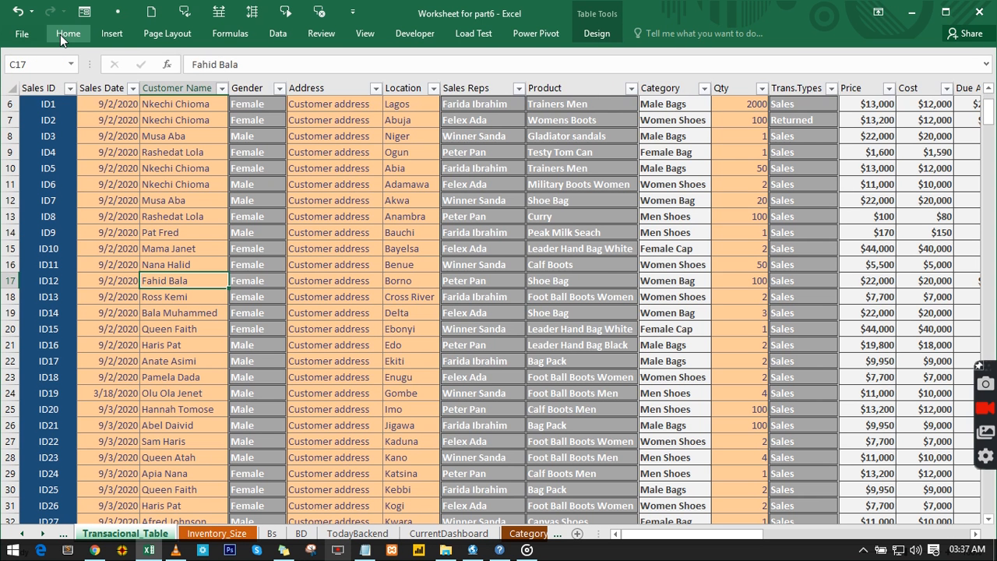
pyautogui.click(68, 34)
pyautogui.click(112, 33)
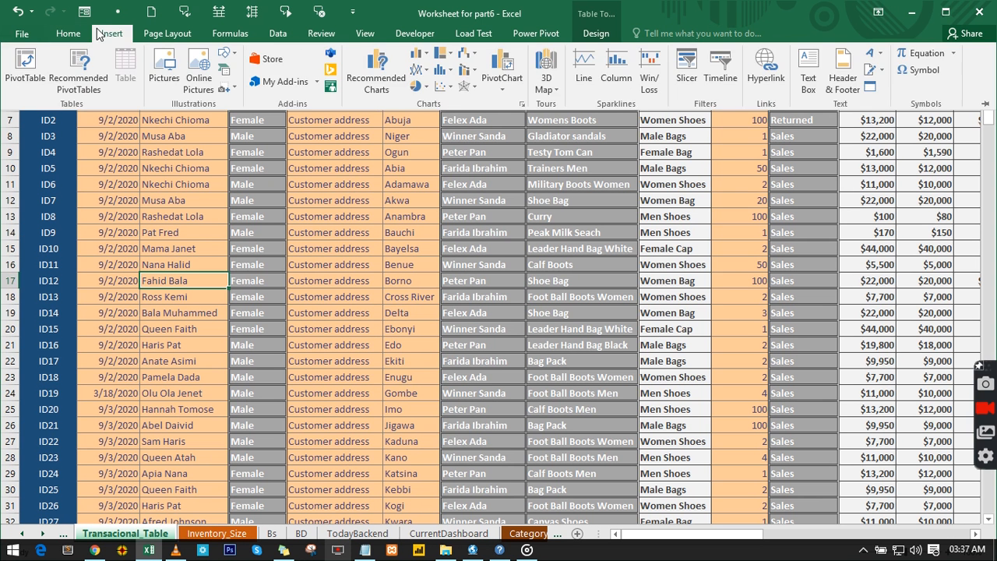
pyautogui.click(18, 64)
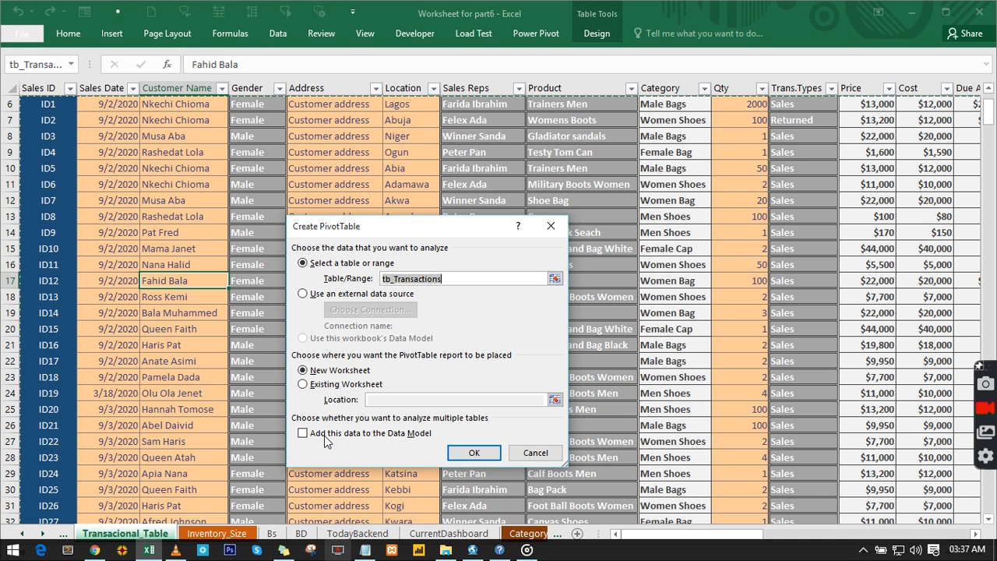
pyautogui.click(317, 384)
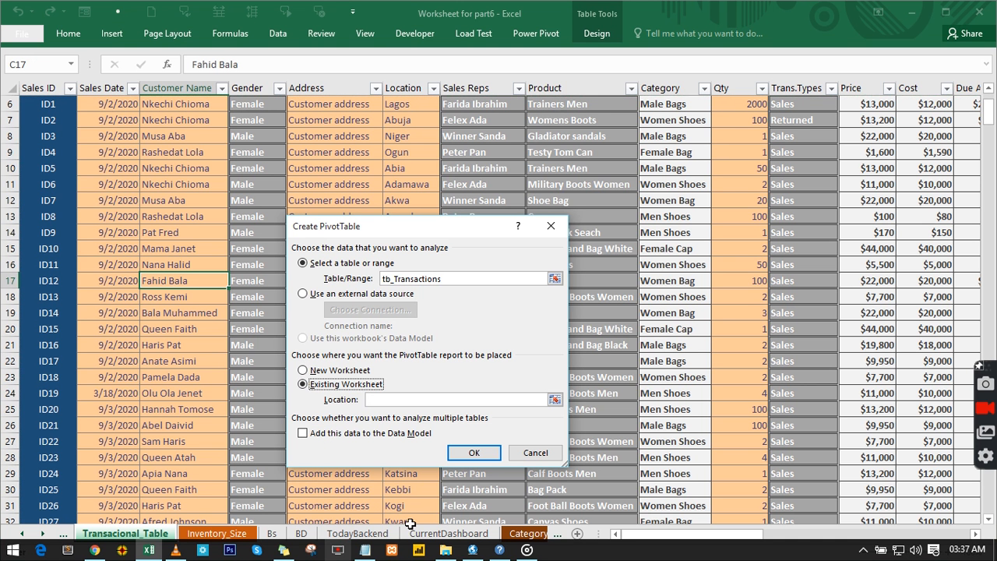
pyautogui.click(366, 534)
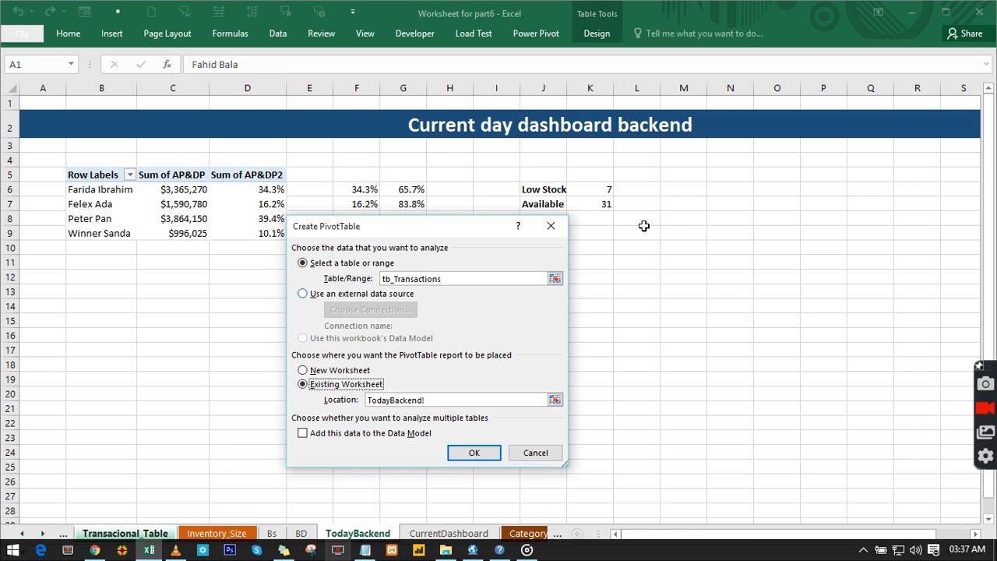
pyautogui.click(733, 174)
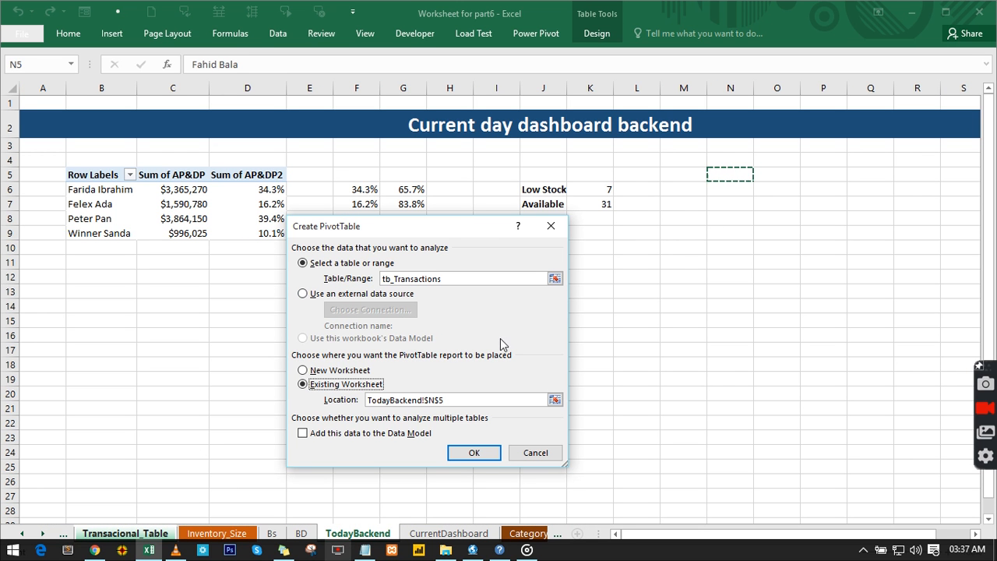
pyautogui.click(474, 454)
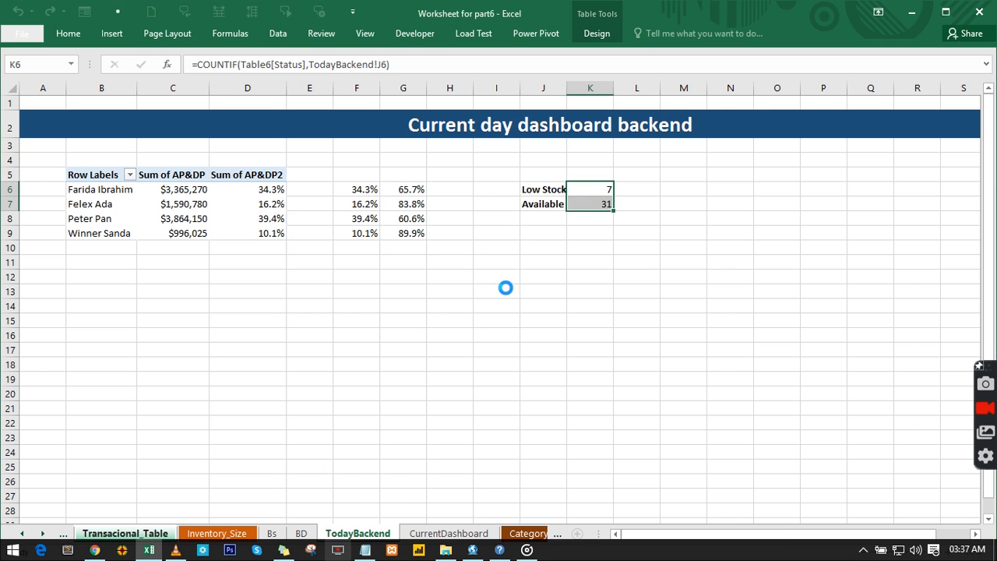
# Add Customer Name as the row field of the new PivotTable at cell N5.
pyautogui.click(784, 534)
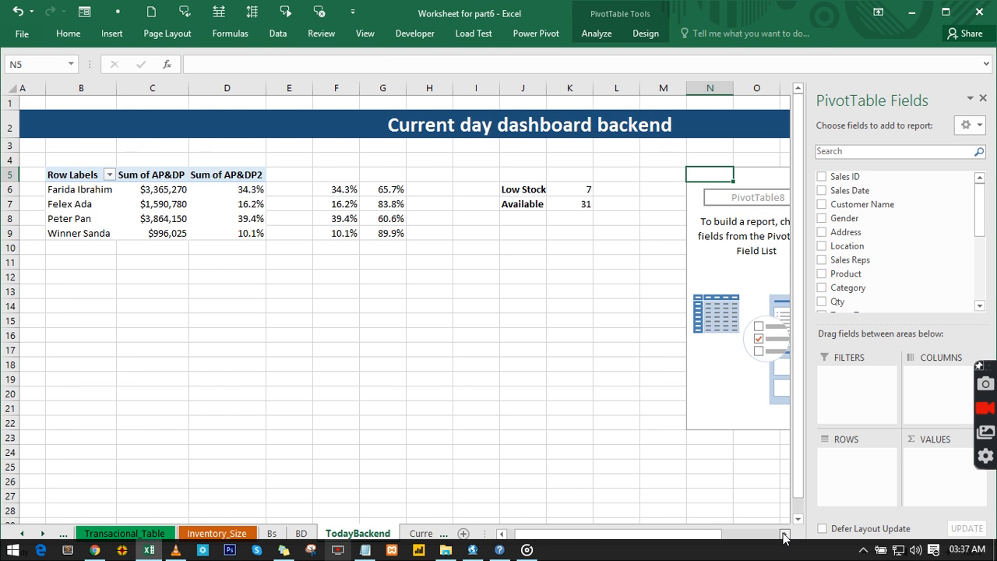
pyautogui.click(784, 535)
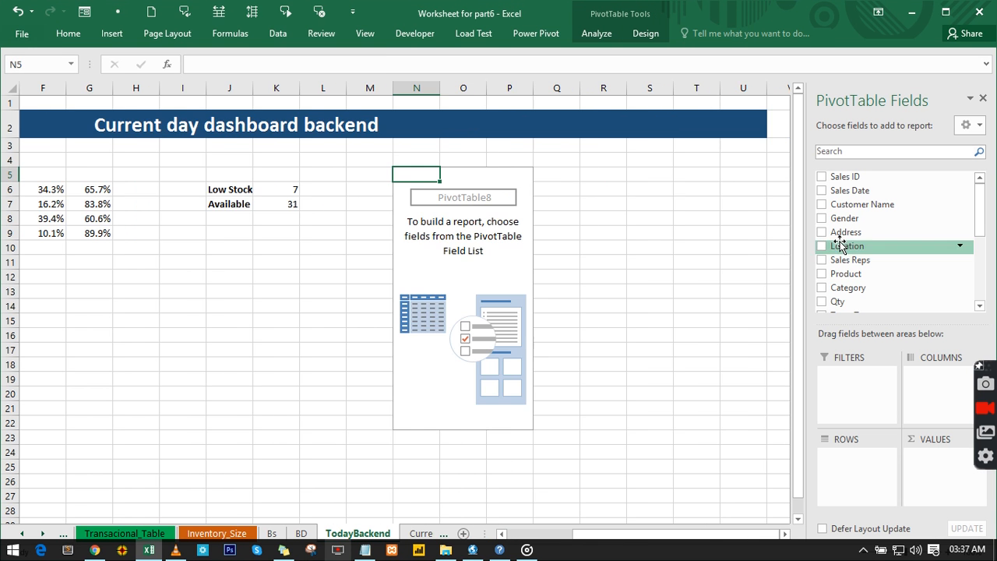
pyautogui.click(822, 205)
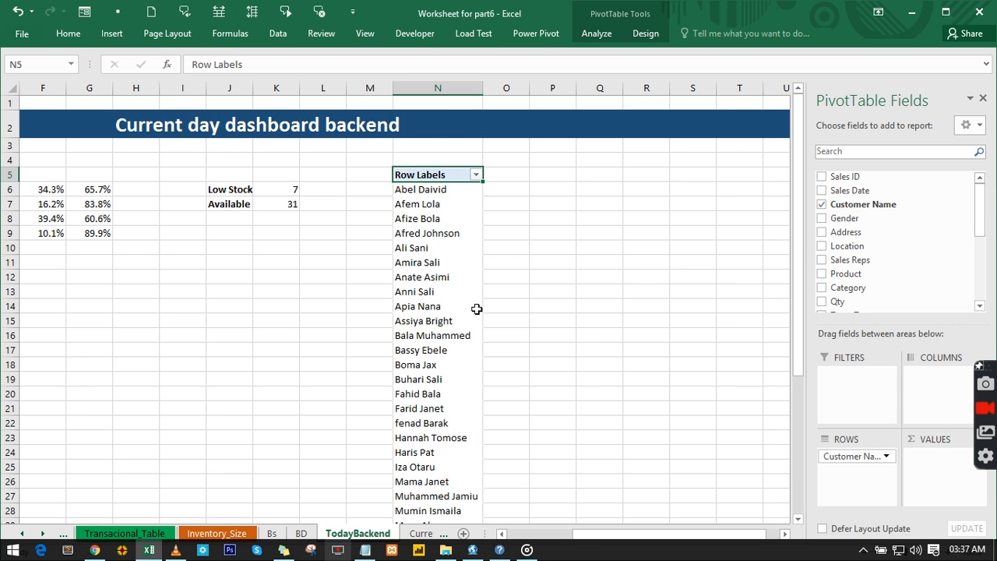
pyautogui.scroll(-7, 476, 312)
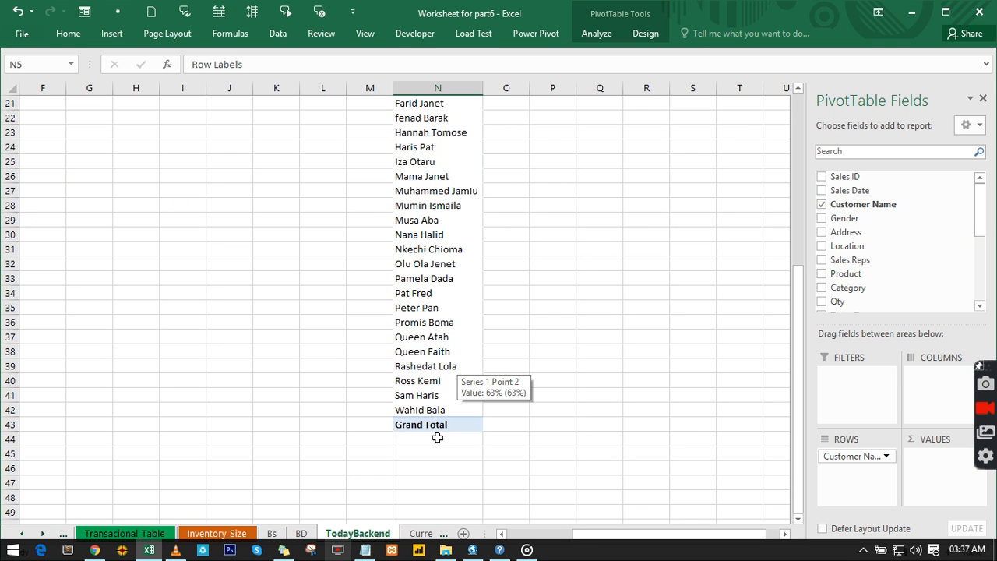
pyautogui.scroll(3, 437, 438)
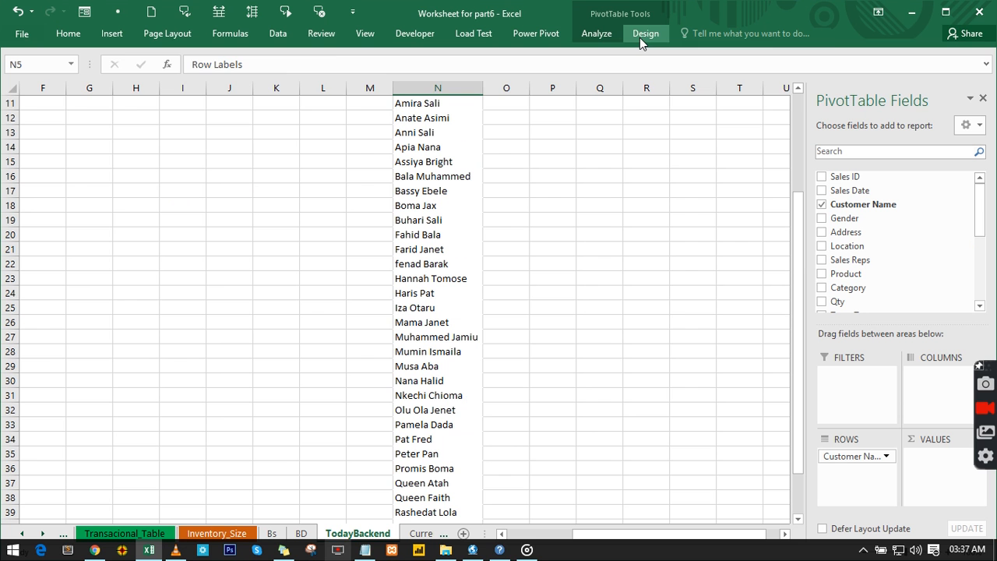
# Turn off grand totals for rows and columns in the customer PivotTable.
pyautogui.click(644, 34)
pyautogui.click(59, 77)
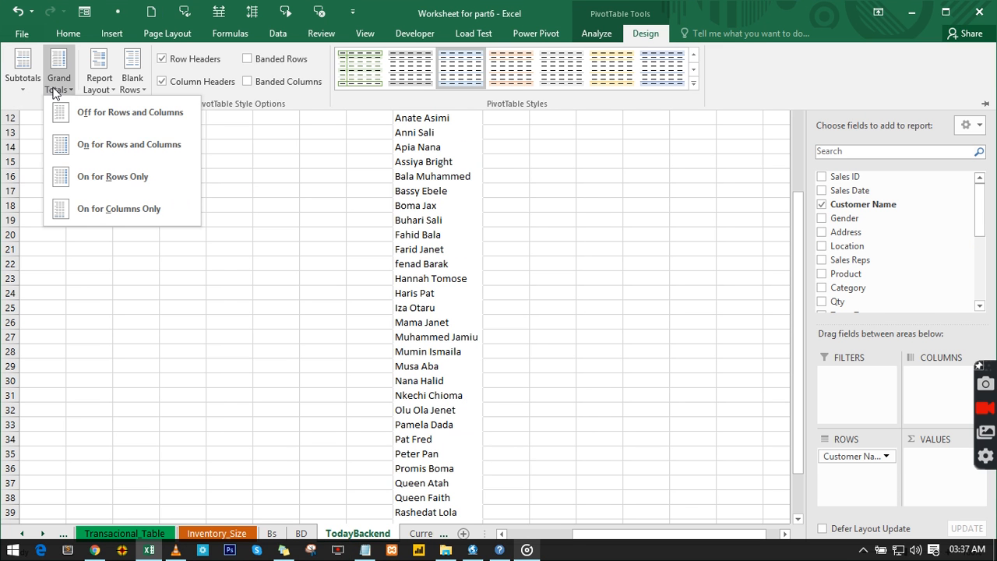
pyautogui.click(89, 112)
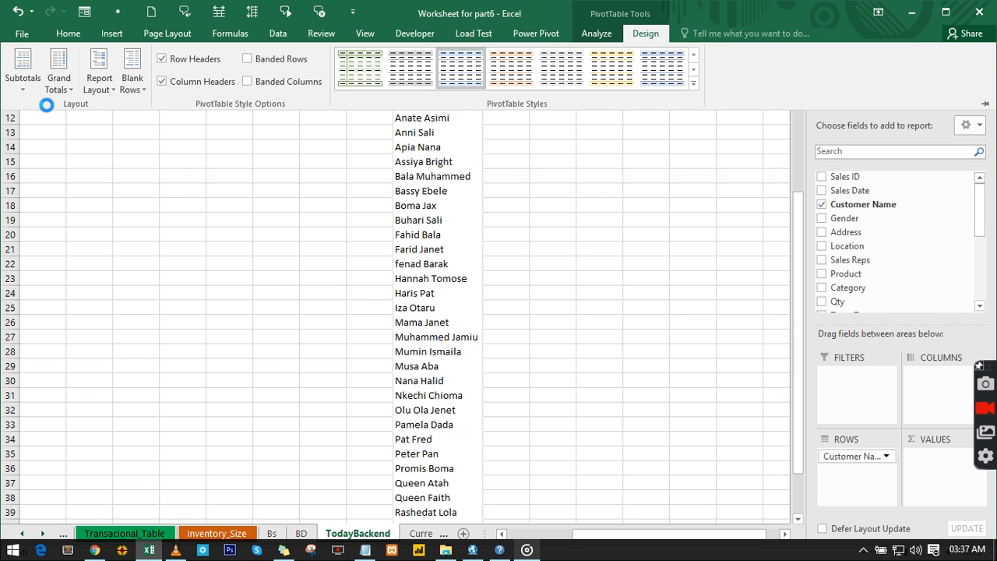
pyautogui.scroll(-7, 315, 270)
pyautogui.scroll(10, 320, 273)
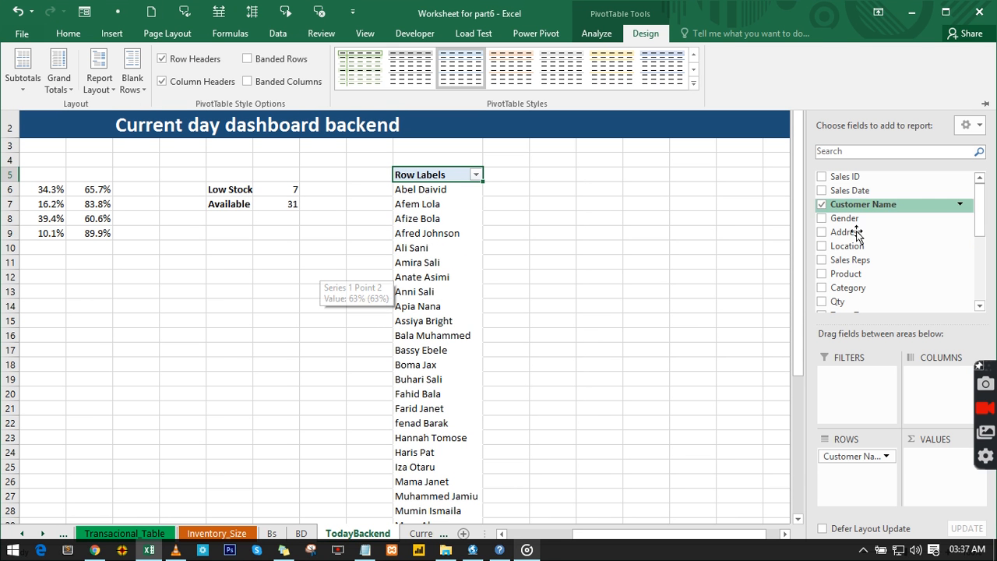
# Add IsToday as a report filter to the customer PivotTable and exclude No, keeping only yes.
pyautogui.scroll(-5, 838, 292)
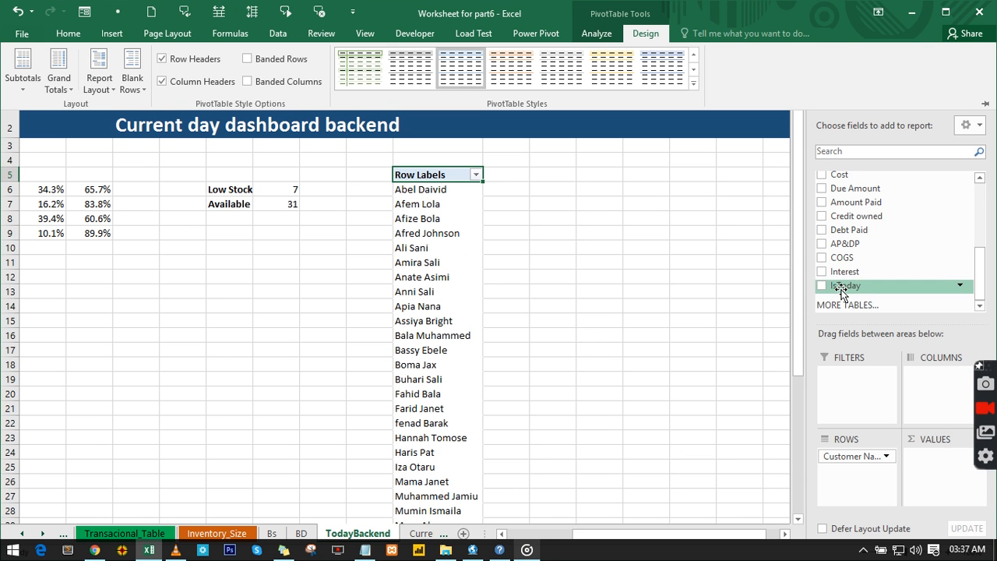
pyautogui.moveTo(836, 289); pyautogui.dragTo(839, 383)
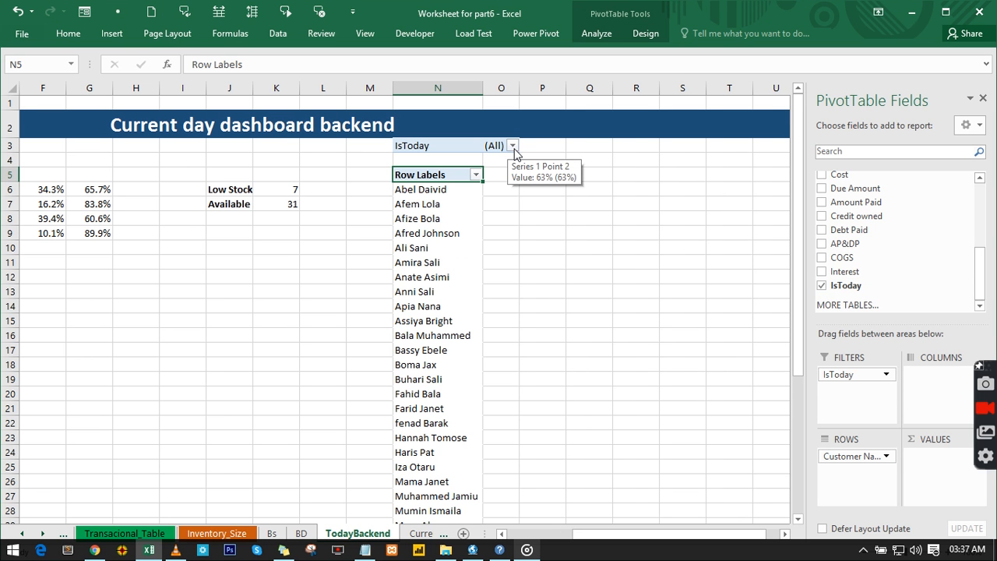
pyautogui.click(512, 147)
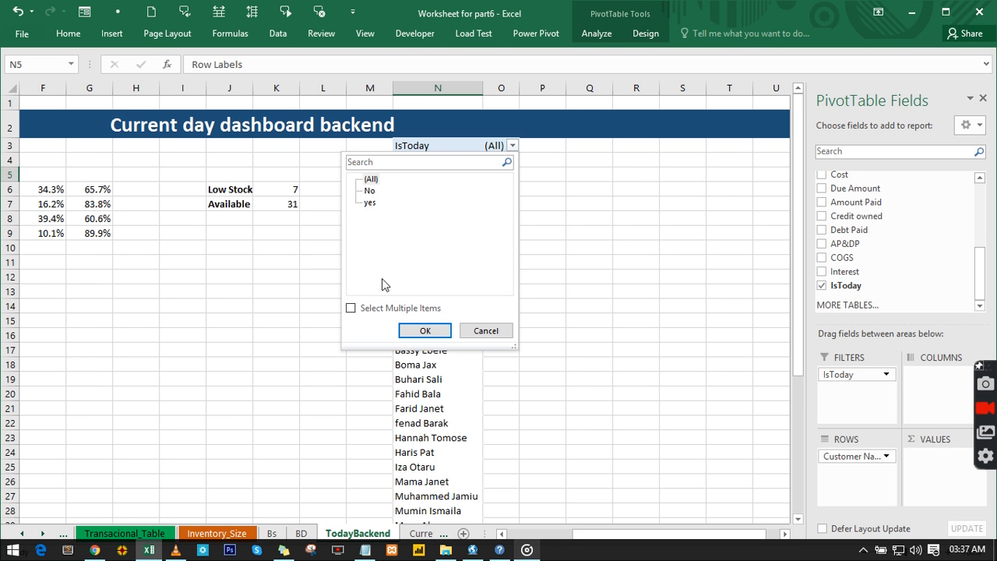
pyautogui.click(351, 308)
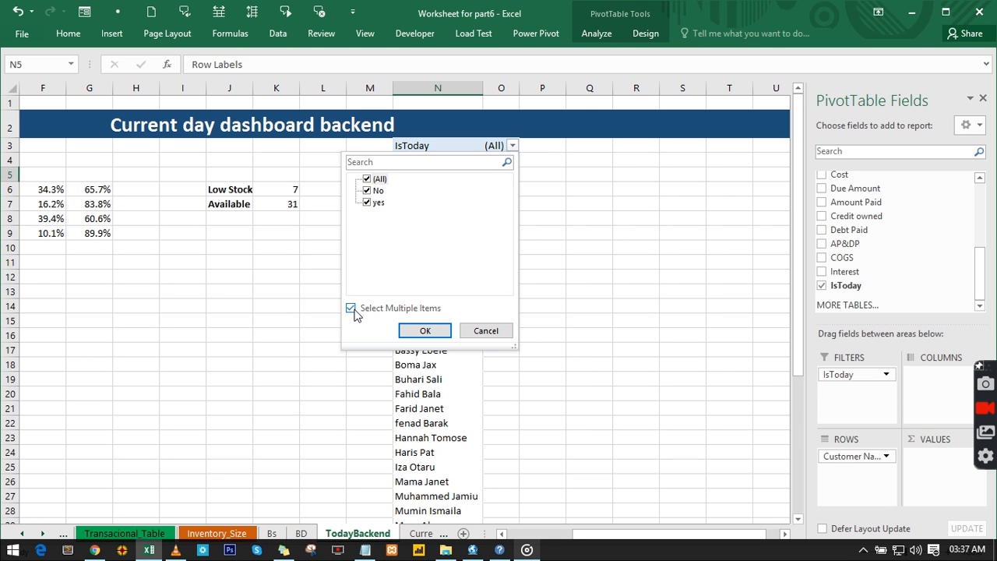
pyautogui.click(367, 190)
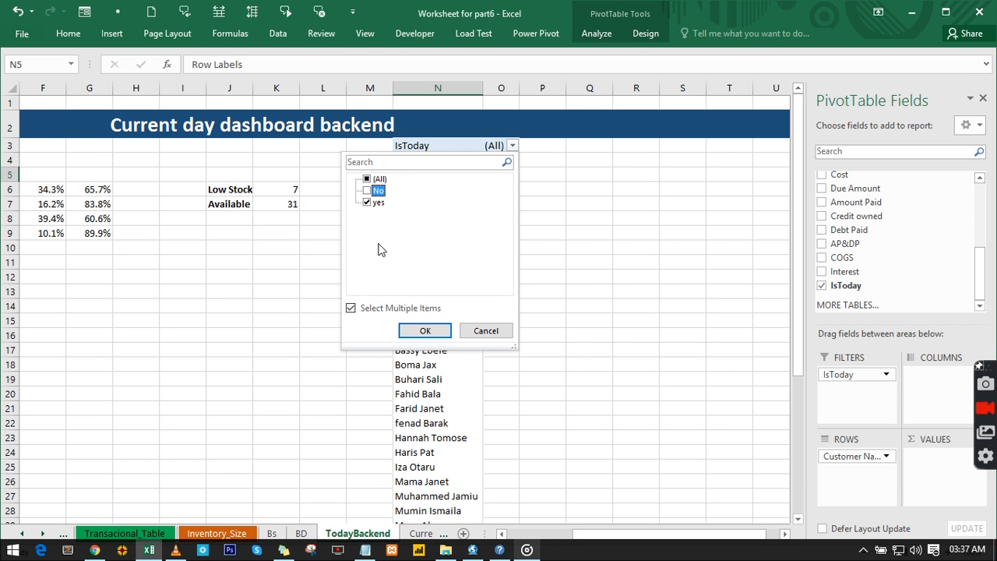
pyautogui.click(426, 331)
# Enter =COUNTA(N:N)-2 in cell Q5 to count the customers in the PivotTable without its two header labels.
pyautogui.click(584, 173)
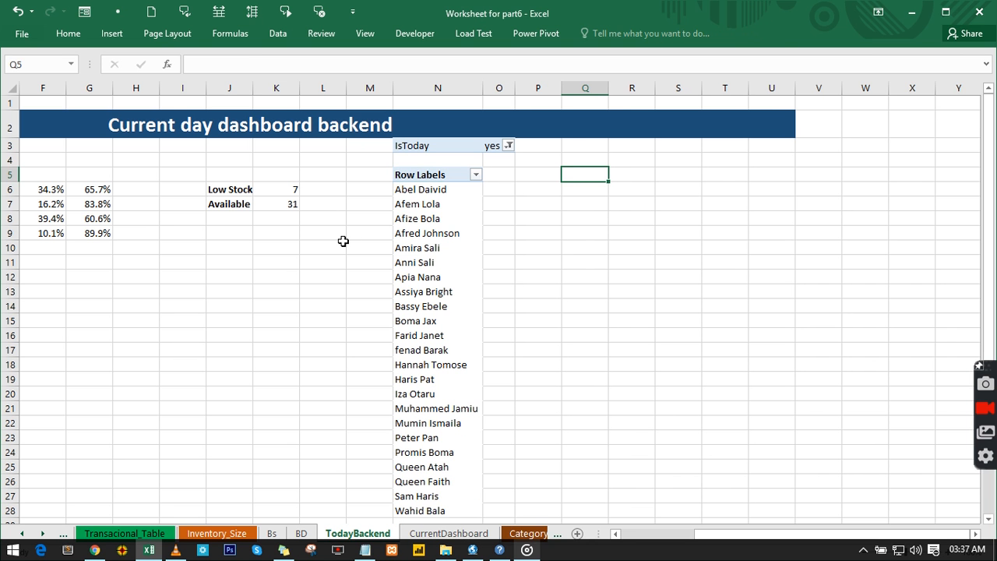
pyautogui.write('=')
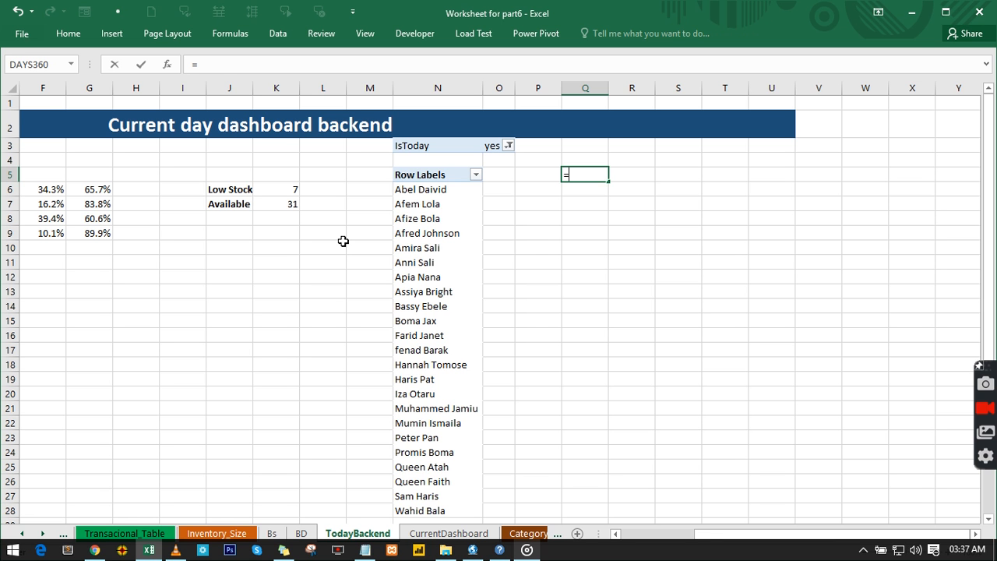
pyautogui.write('couna')
pyautogui.press('BackSpace')
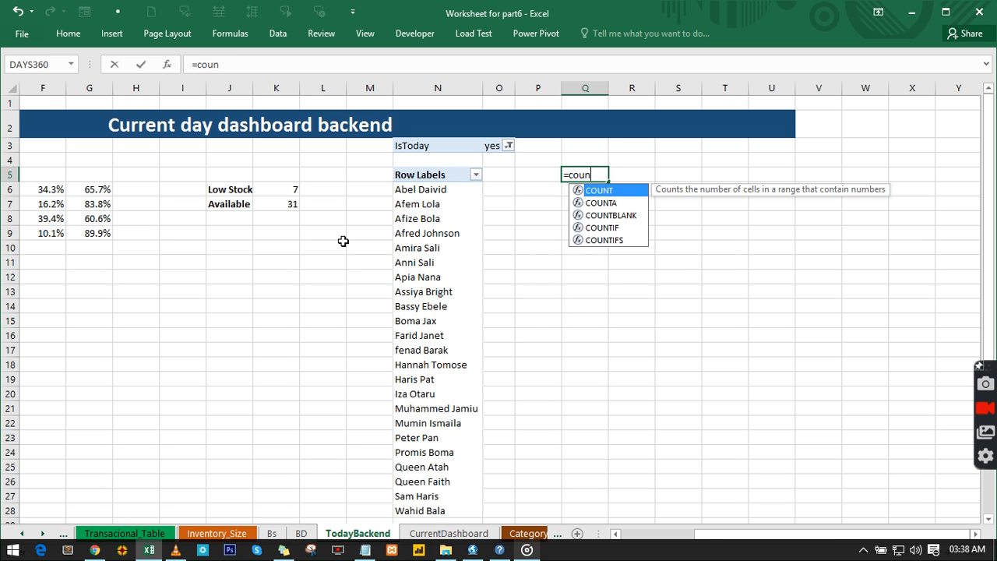
pyautogui.write('ta')
pyautogui.press('Tab')
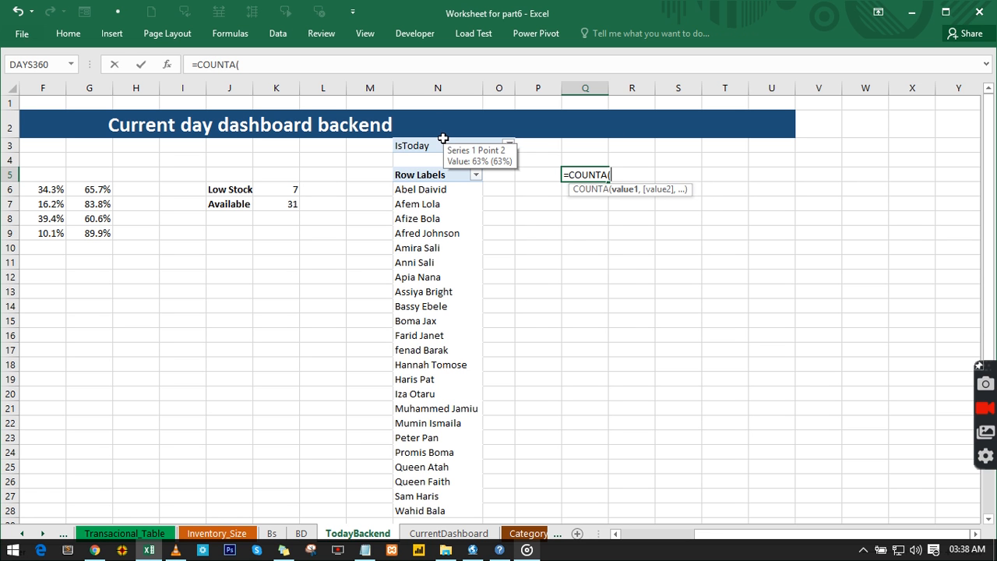
pyautogui.write('n:n')
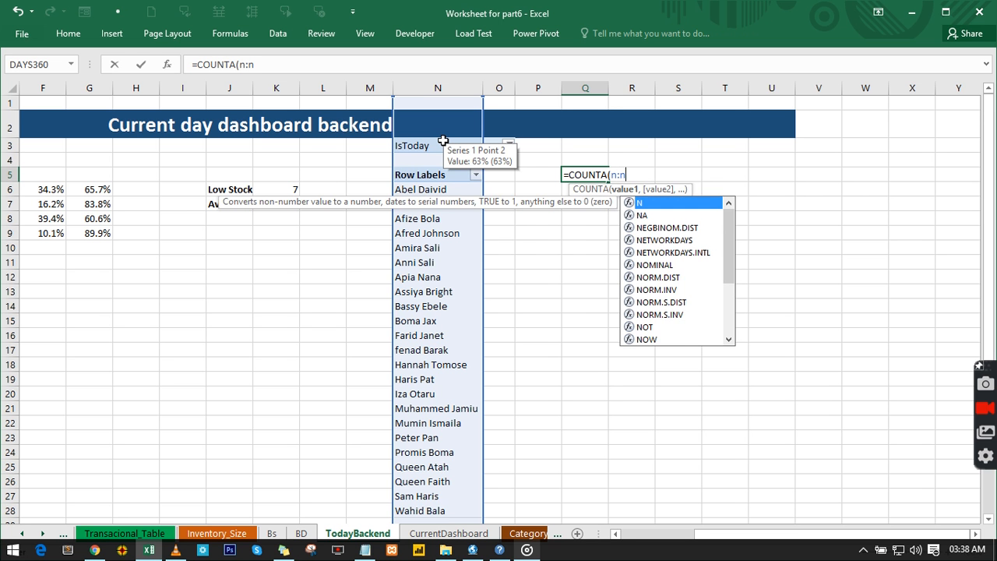
pyautogui.write(')')
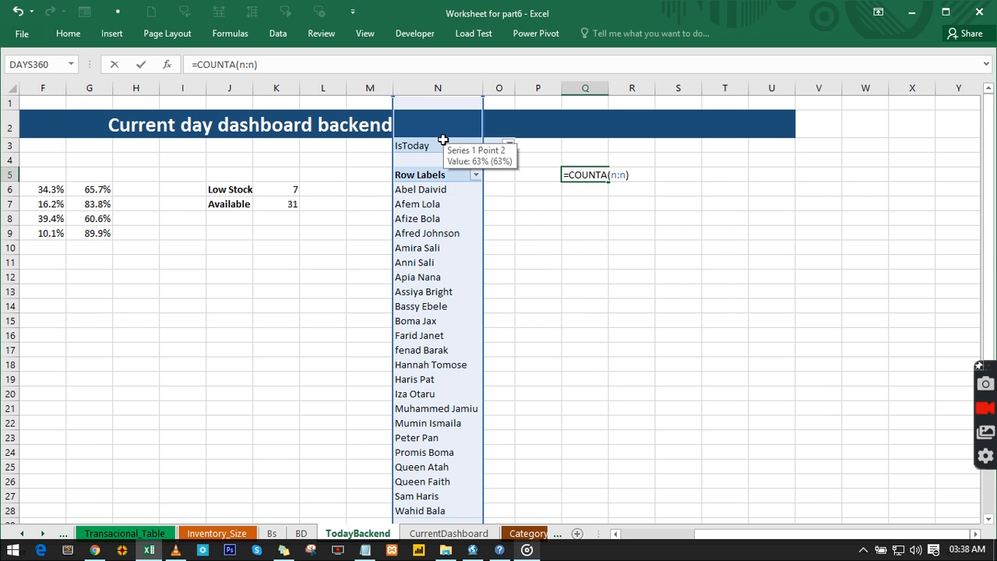
pyautogui.write('-2')
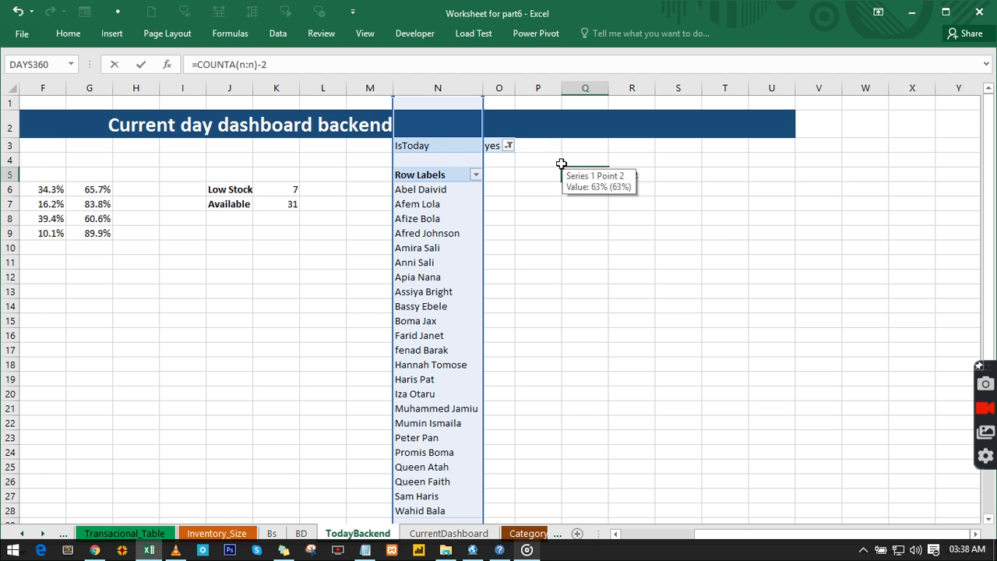
pyautogui.press('Return')
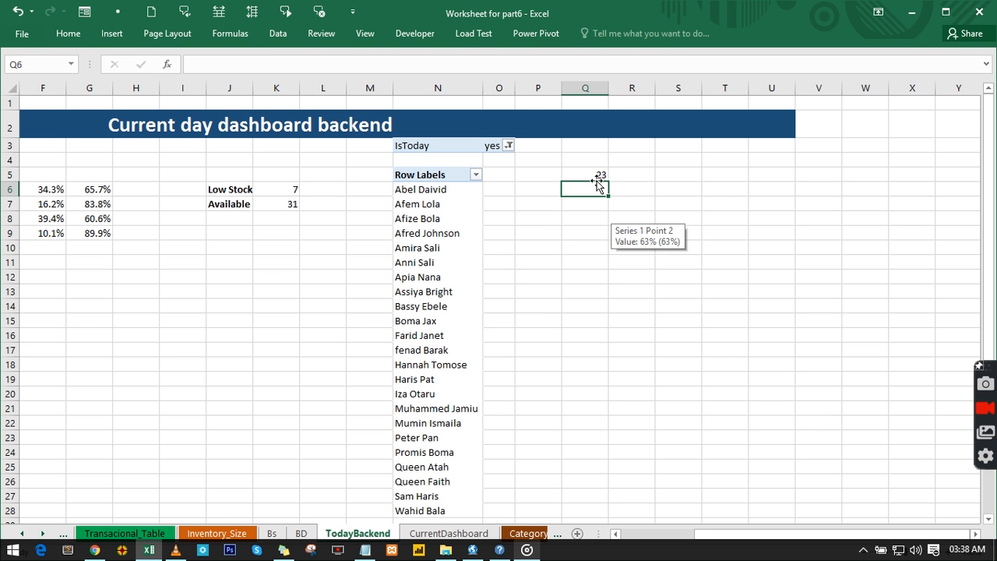
# On the CurrentDashboard sheet, duplicate the on-stock value box above the "#customers" and "#Locations" labels.
pyautogui.click(301, 533)
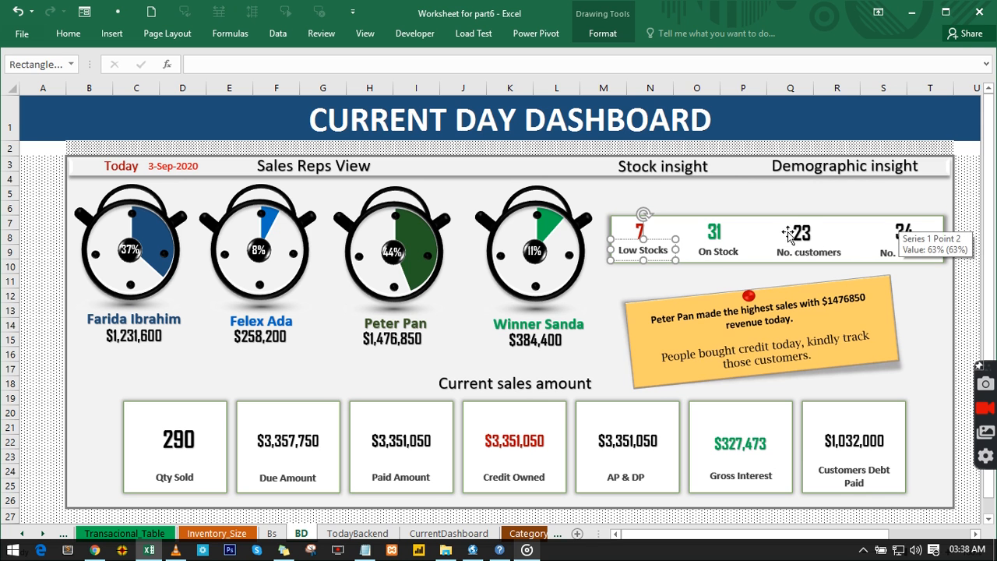
pyautogui.click(421, 534)
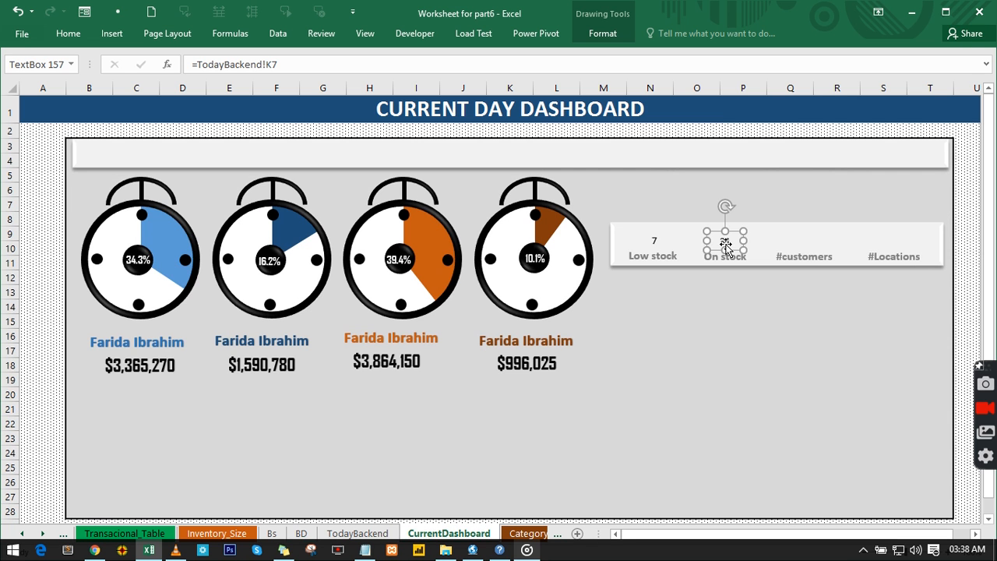
pyautogui.moveTo(734, 238); pyautogui.dragTo(901, 231)
# Link the value box above "#customers" to cell Q5 of the TodayBackend sheet.
pyautogui.click(804, 246)
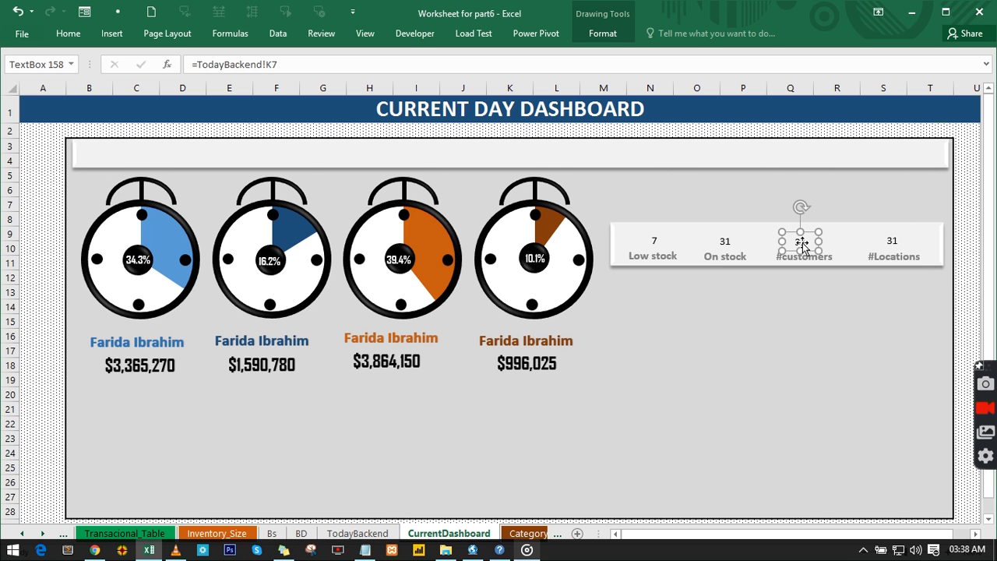
pyautogui.click(279, 65)
pyautogui.moveTo(279, 65); pyautogui.dragTo(197, 65)
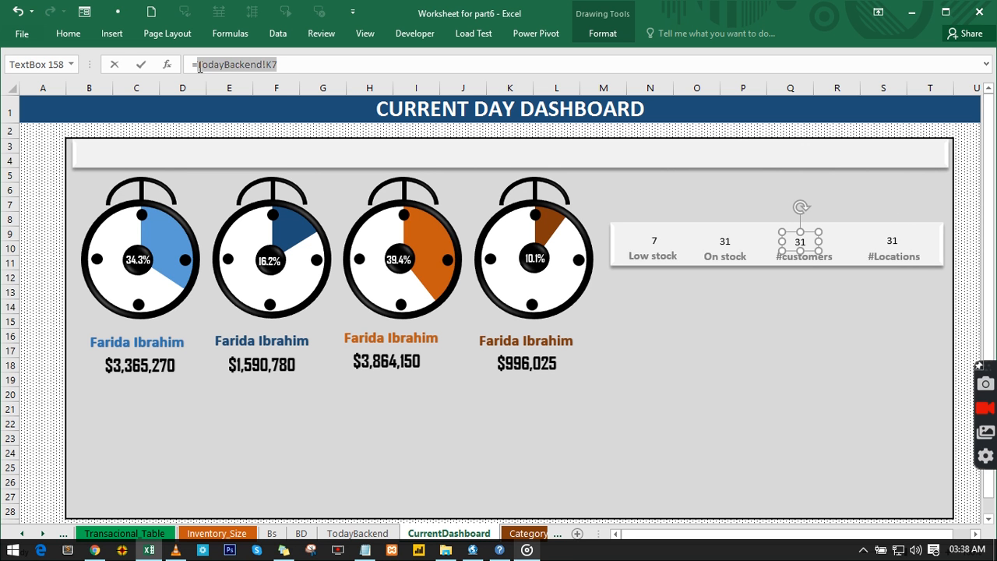
pyautogui.click(358, 533)
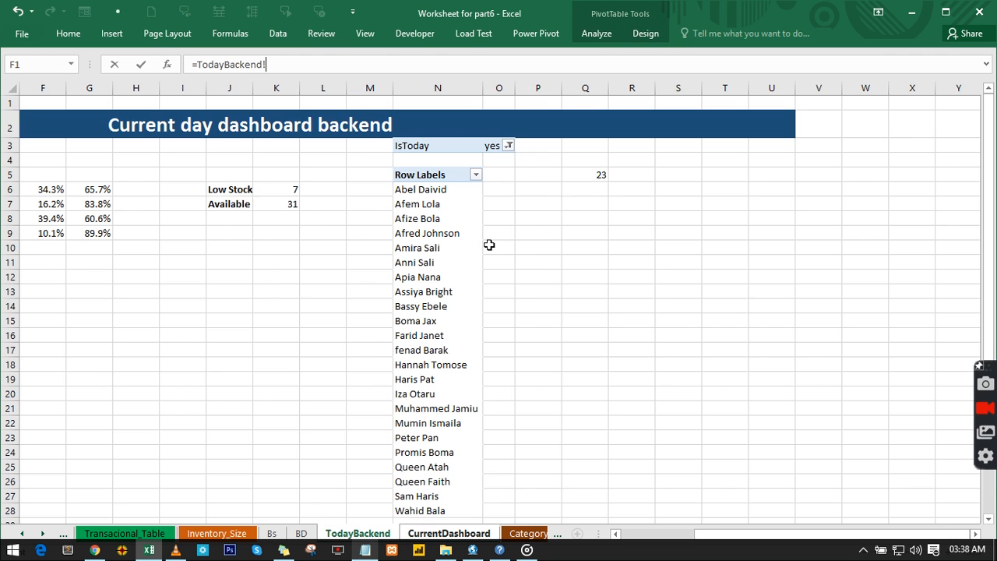
pyautogui.click(582, 174)
pyautogui.press('Return')
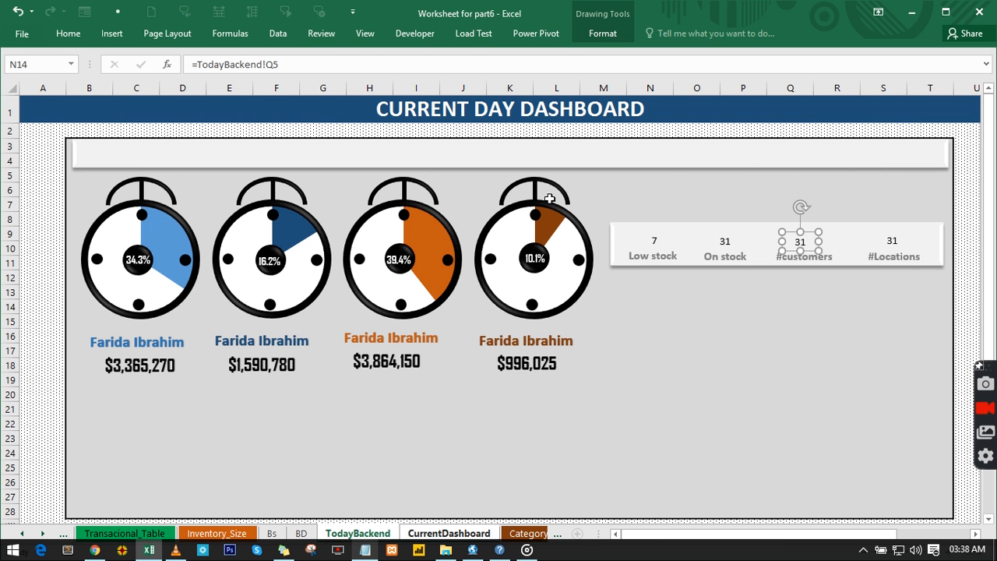
pyautogui.click(893, 242)
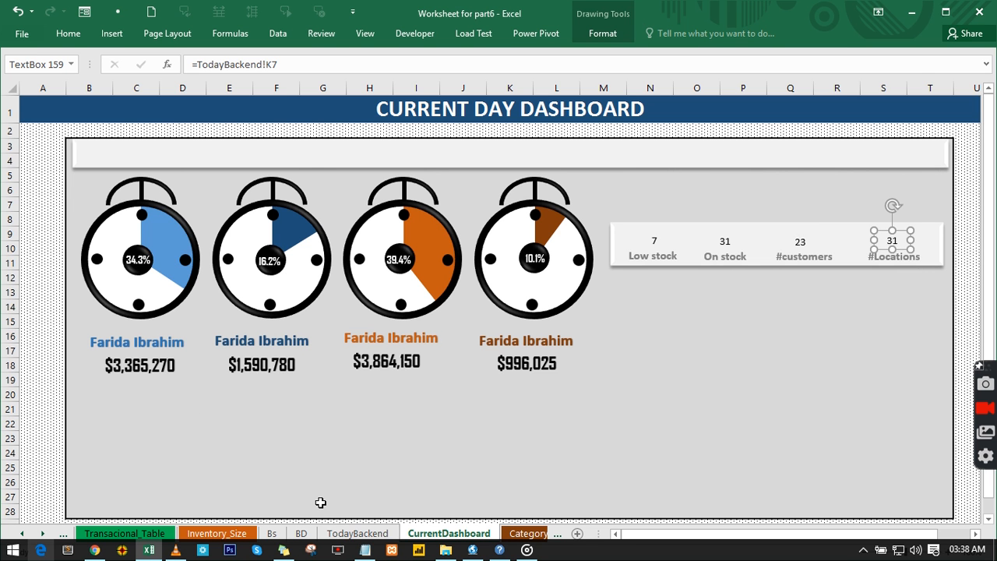
# Create another PivotTable from the tb_Transactions table on the existing TodayBackend sheet at cell T5.
pyautogui.click(146, 534)
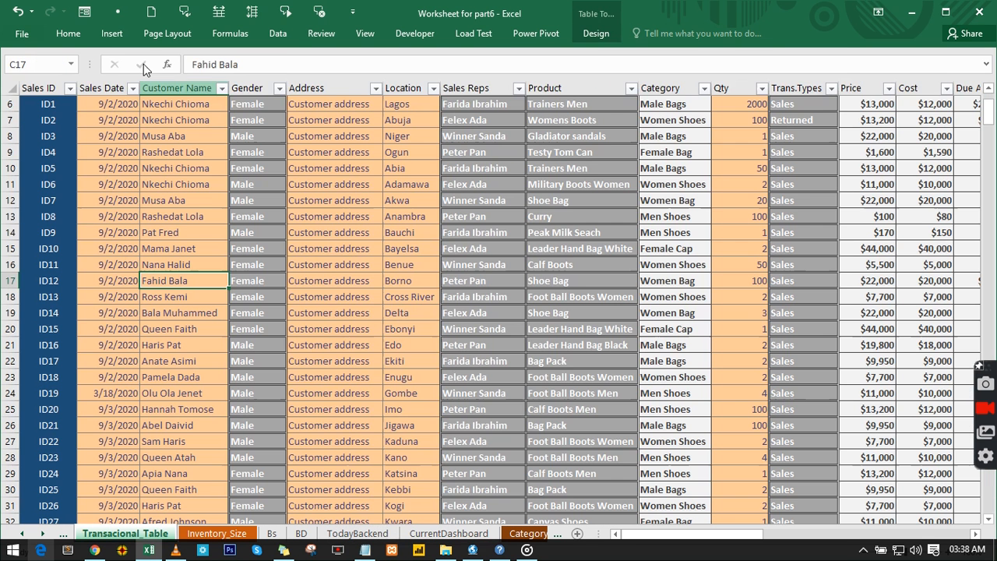
pyautogui.click(98, 34)
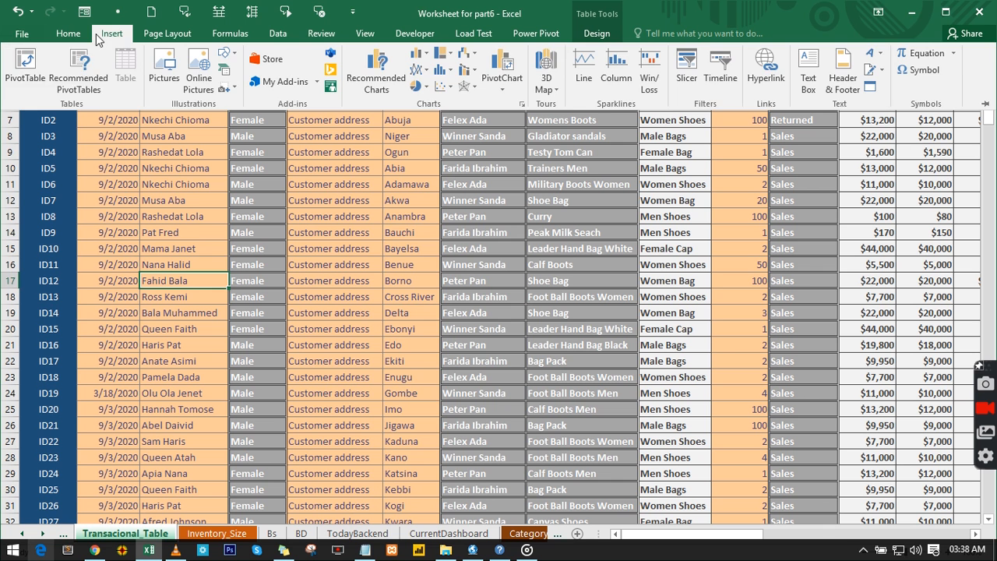
pyautogui.click(24, 68)
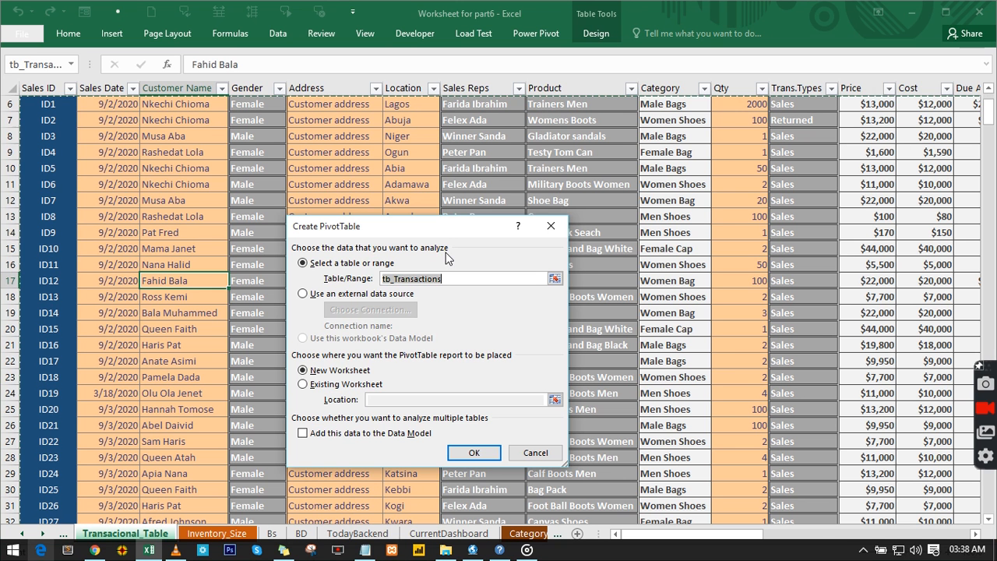
pyautogui.click(318, 388)
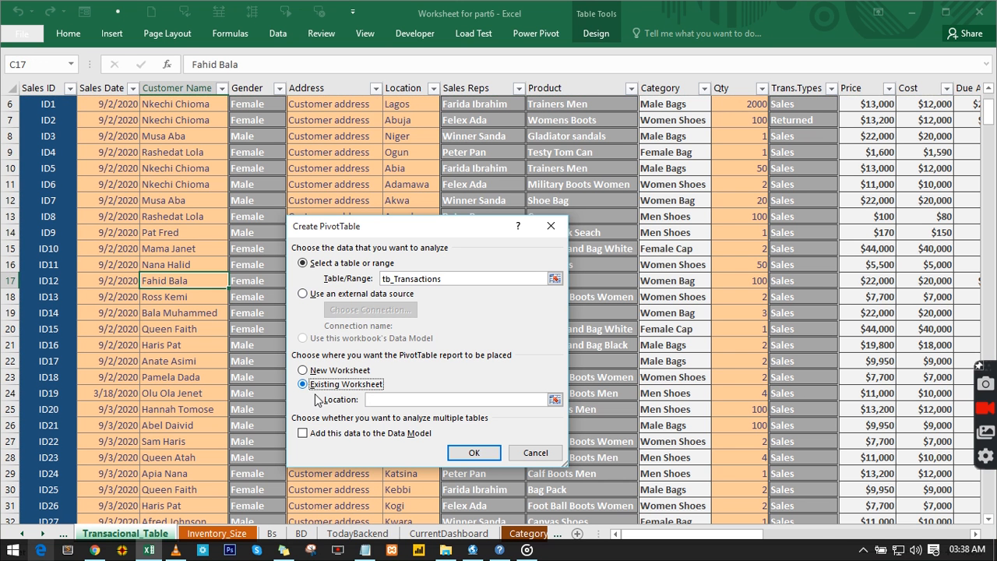
pyautogui.click(372, 536)
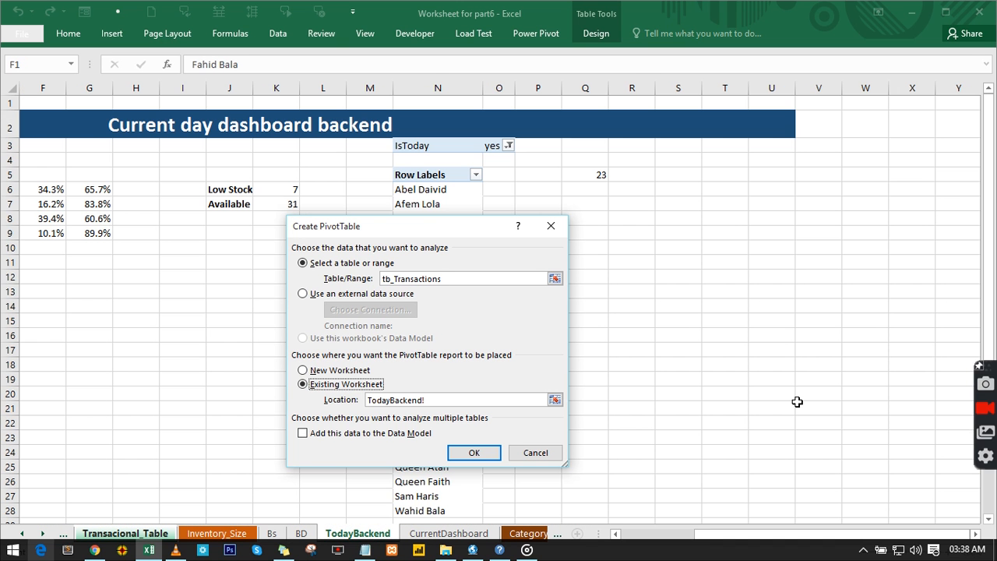
pyautogui.click(707, 175)
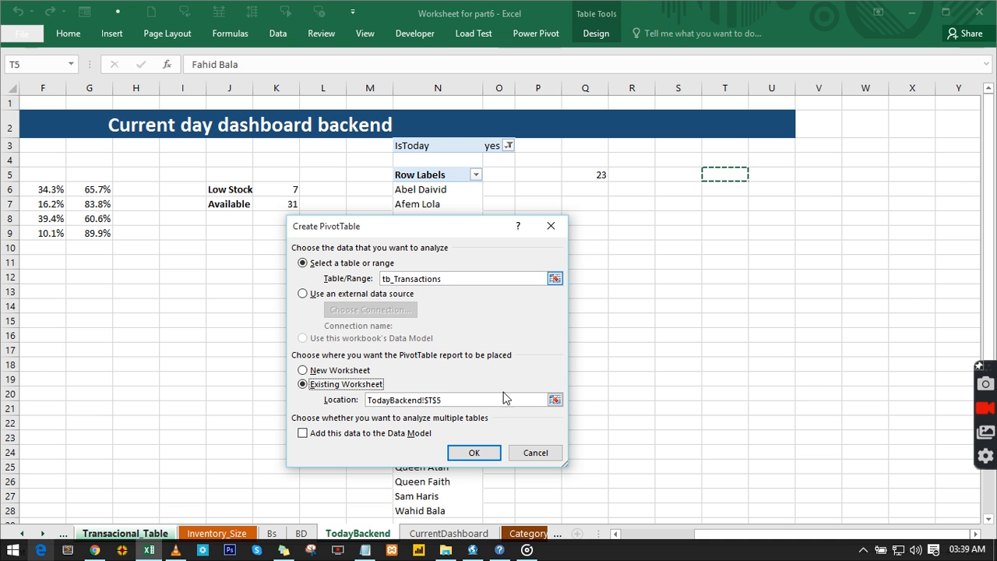
pyautogui.click(475, 453)
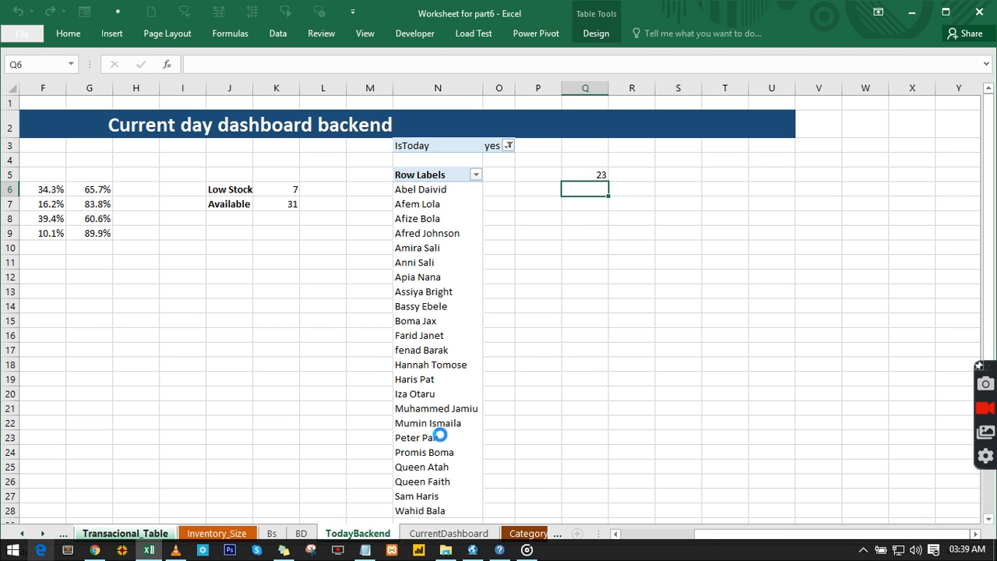
# Add Location to the rows and IsToday to the filters of the new PivotTable at T5.
pyautogui.click(786, 534)
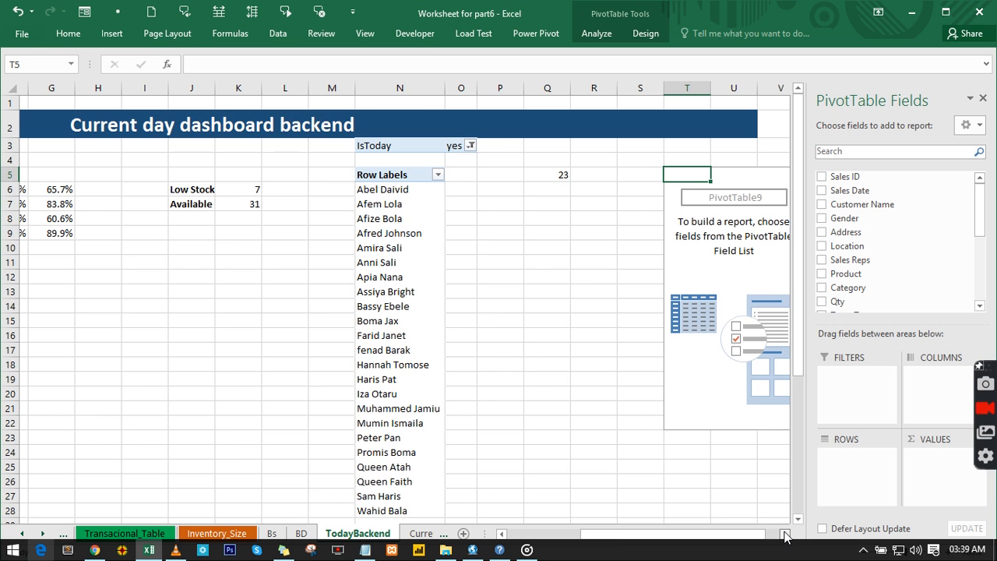
pyautogui.click(785, 534)
pyautogui.moveTo(846, 246); pyautogui.dragTo(850, 463)
pyautogui.scroll(-5, 852, 298)
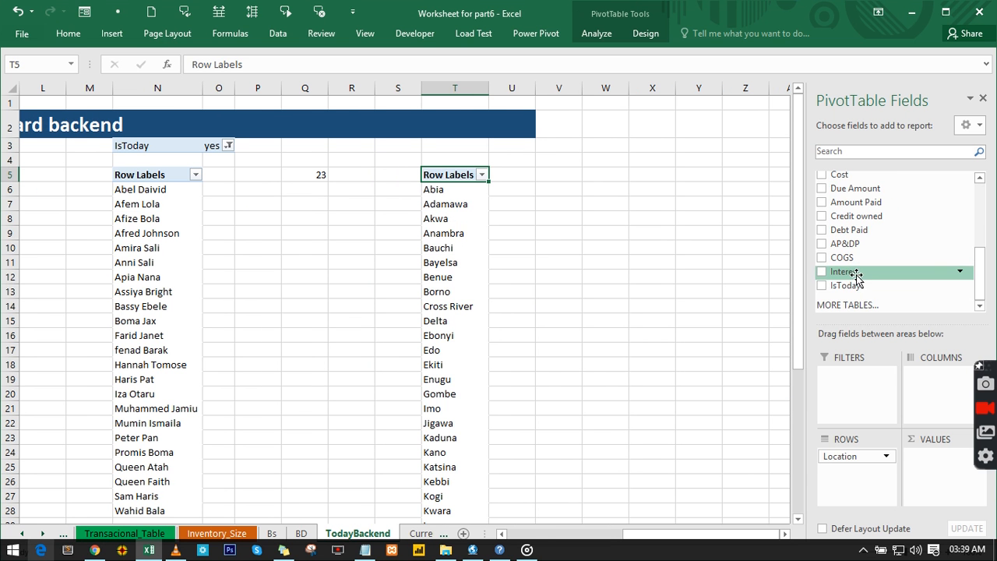
pyautogui.moveTo(849, 287); pyautogui.dragTo(848, 399)
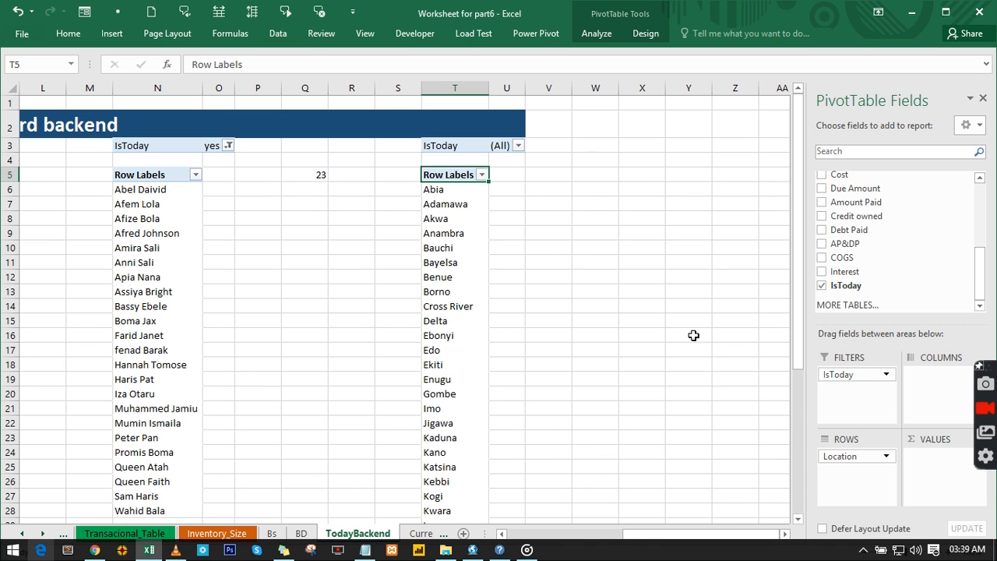
# Filter the location PivotTable's IsToday field to show only "yes" by enabling multiple items and excluding "No".
pyautogui.click(518, 145)
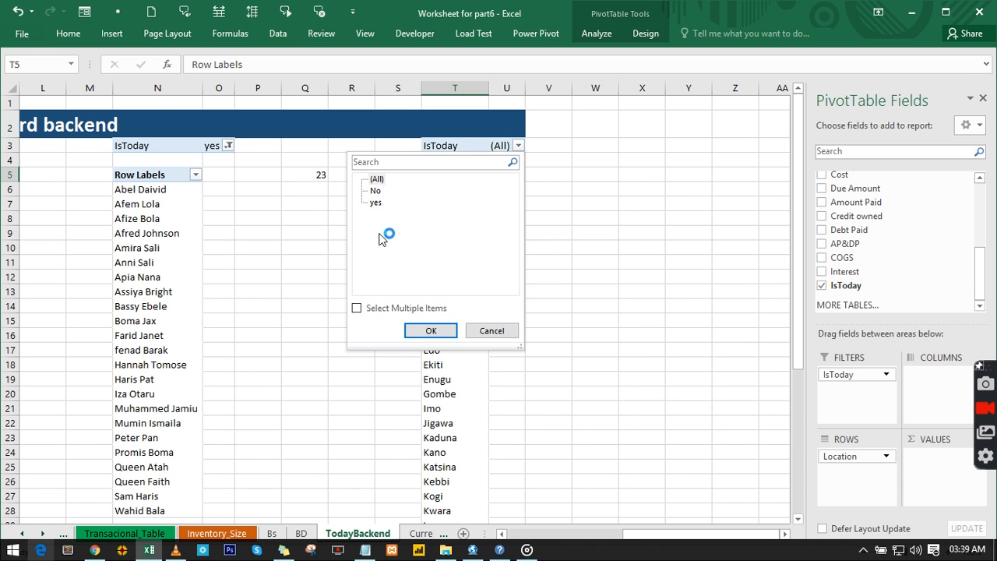
pyautogui.click(357, 308)
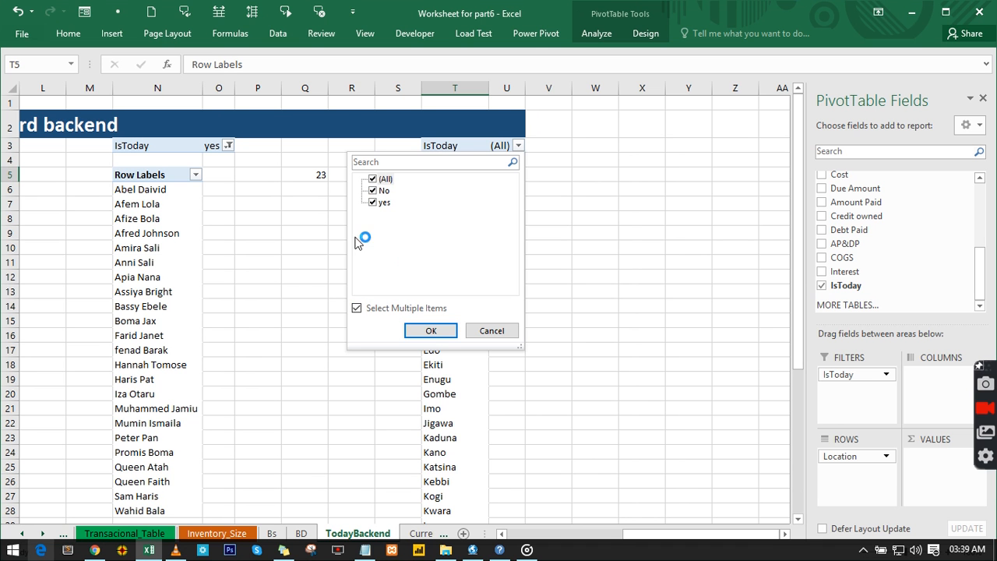
pyautogui.click(374, 191)
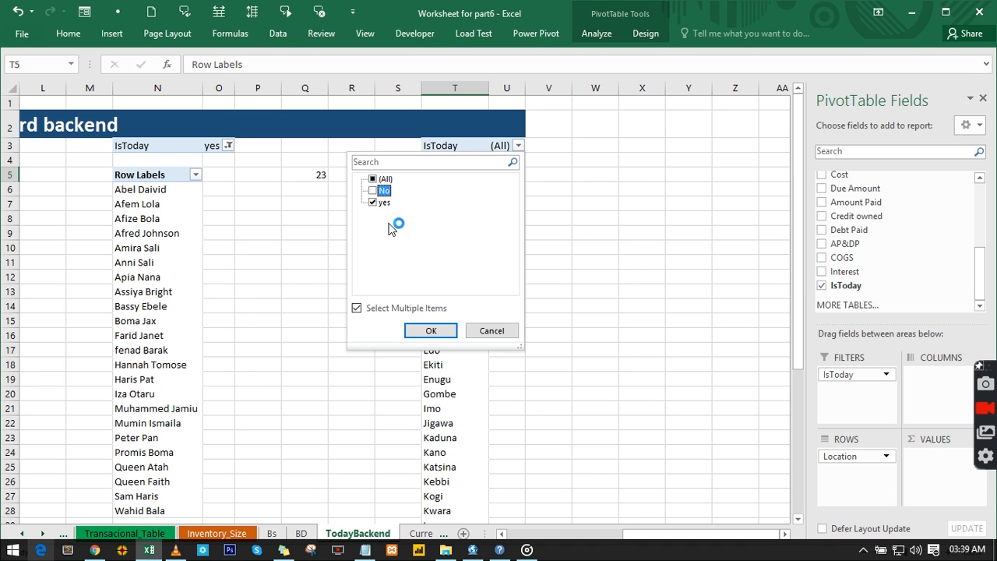
pyautogui.click(434, 306)
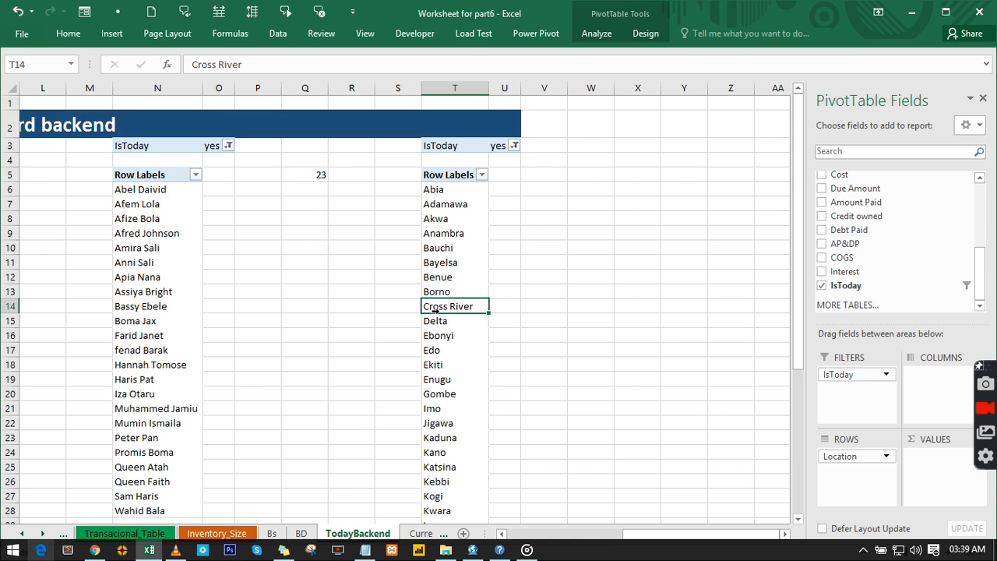
# Turn off grand totals for rows and columns in the location PivotTable.
pyautogui.scroll(-10, 441, 358)
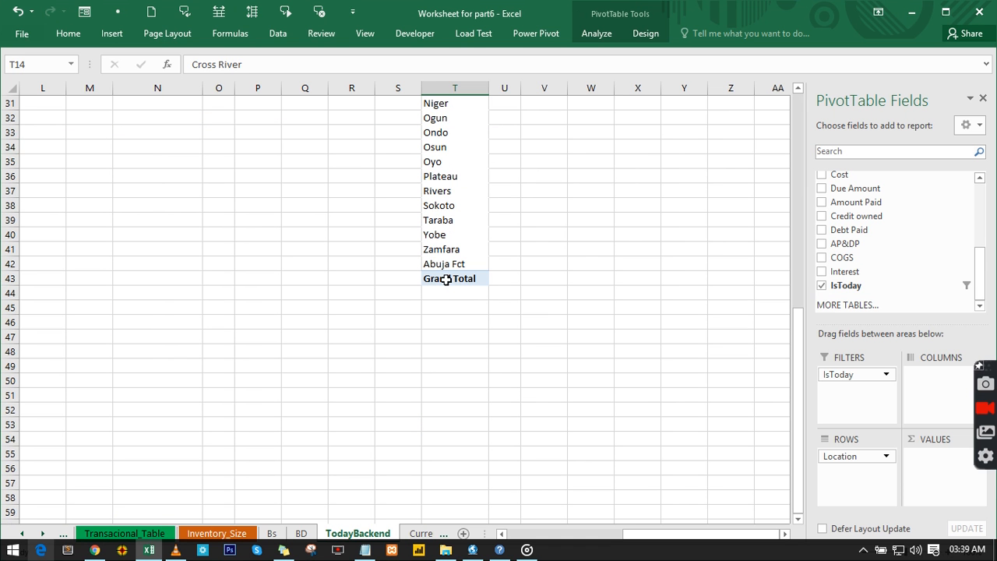
pyautogui.scroll(10, 446, 278)
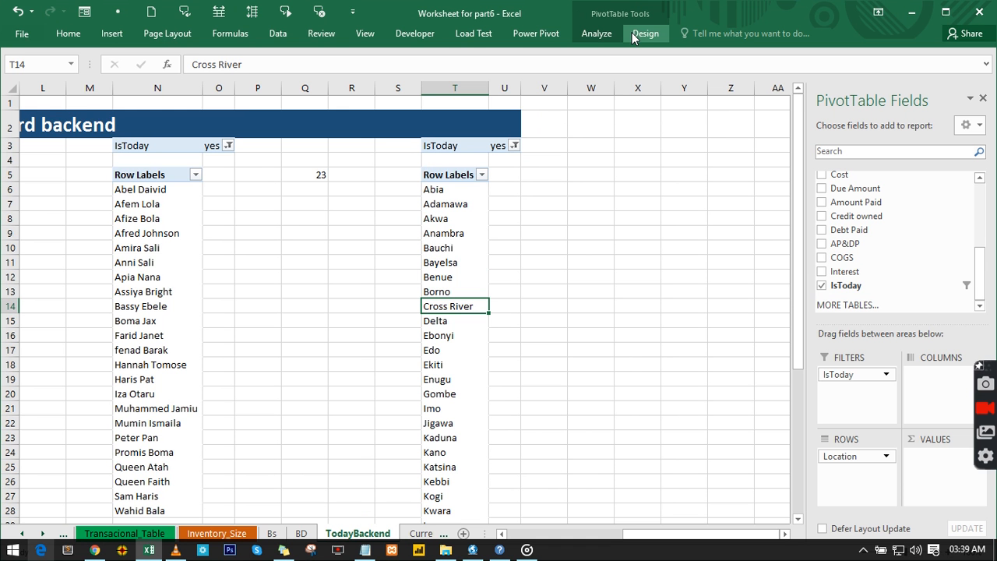
pyautogui.click(632, 35)
pyautogui.click(62, 88)
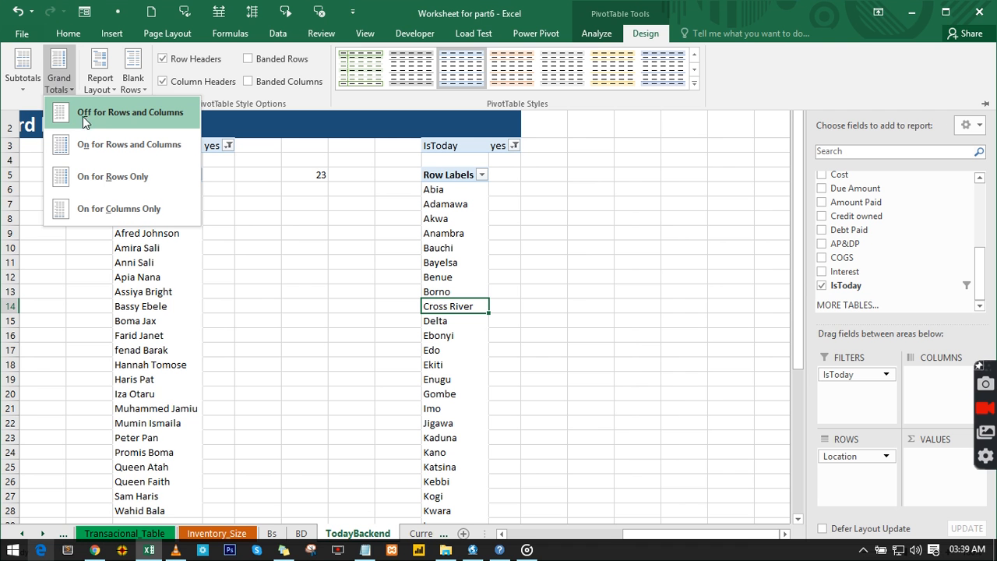
pyautogui.click(87, 122)
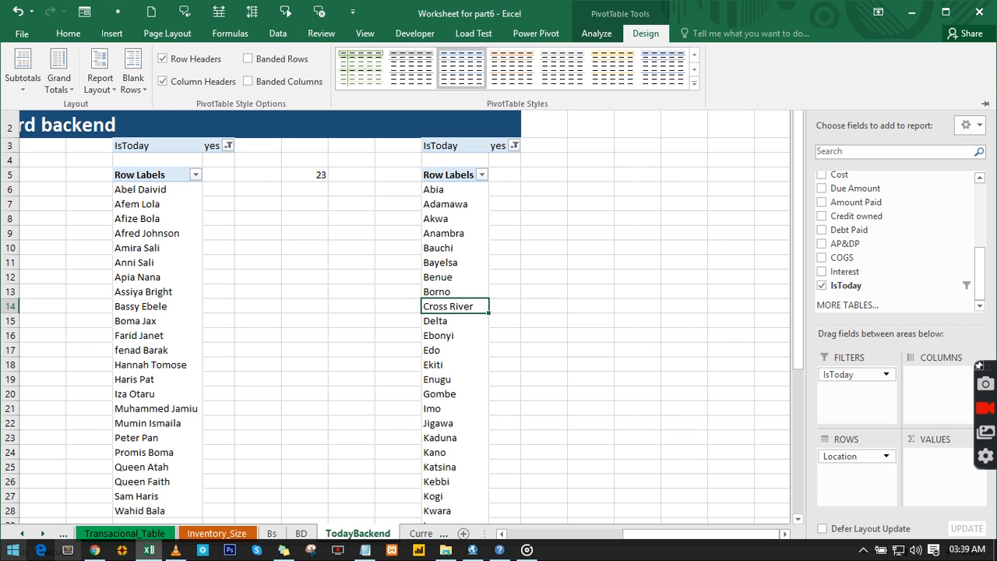
# Enter =COUNTA(T:T)-2 in cell W5 to count the locations in the PivotTable without its two header labels.
pyautogui.click(567, 172)
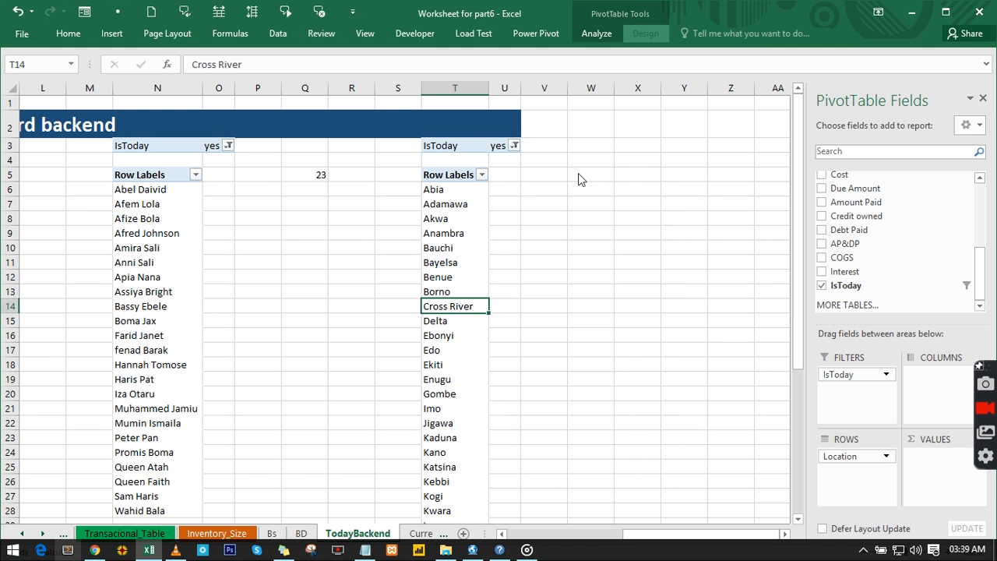
pyautogui.click(582, 174)
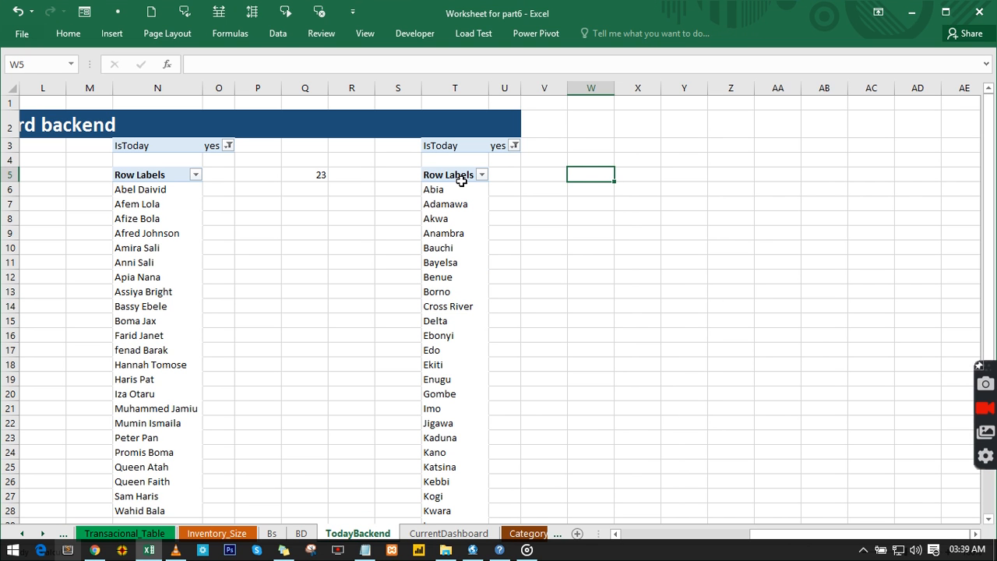
pyautogui.write('=counta')
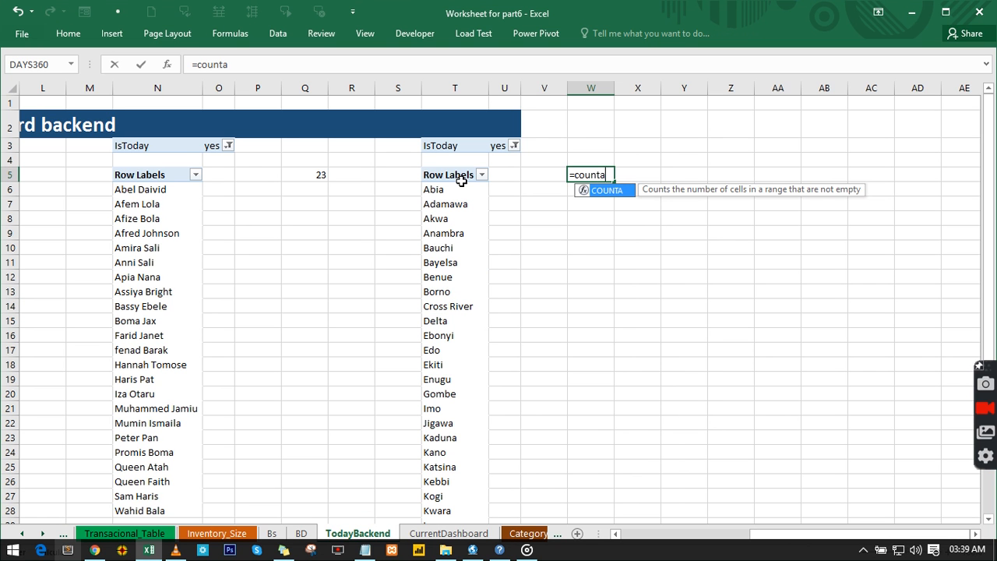
pyautogui.press('Tab')
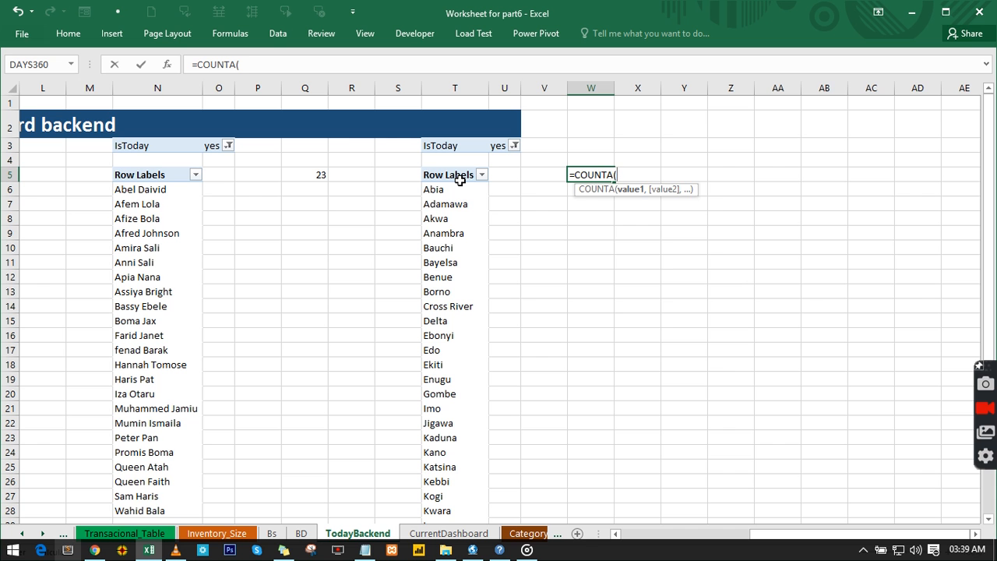
pyautogui.write('t:T')
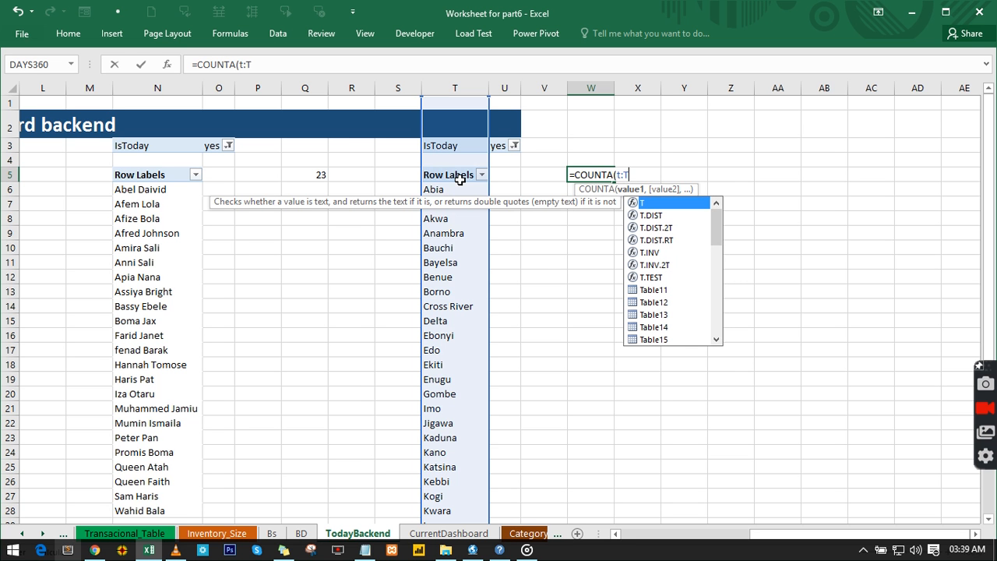
pyautogui.write(')')
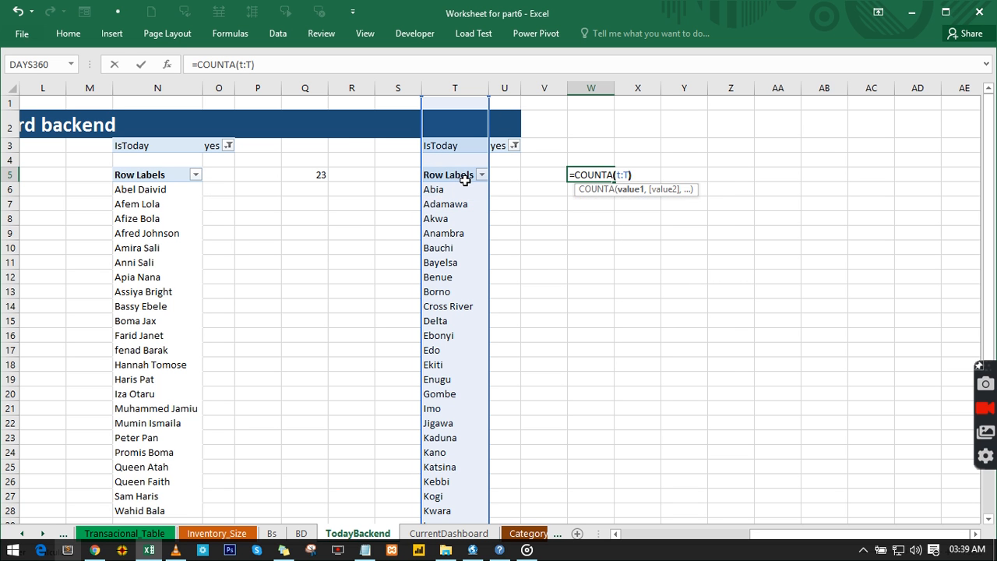
pyautogui.write('-1')
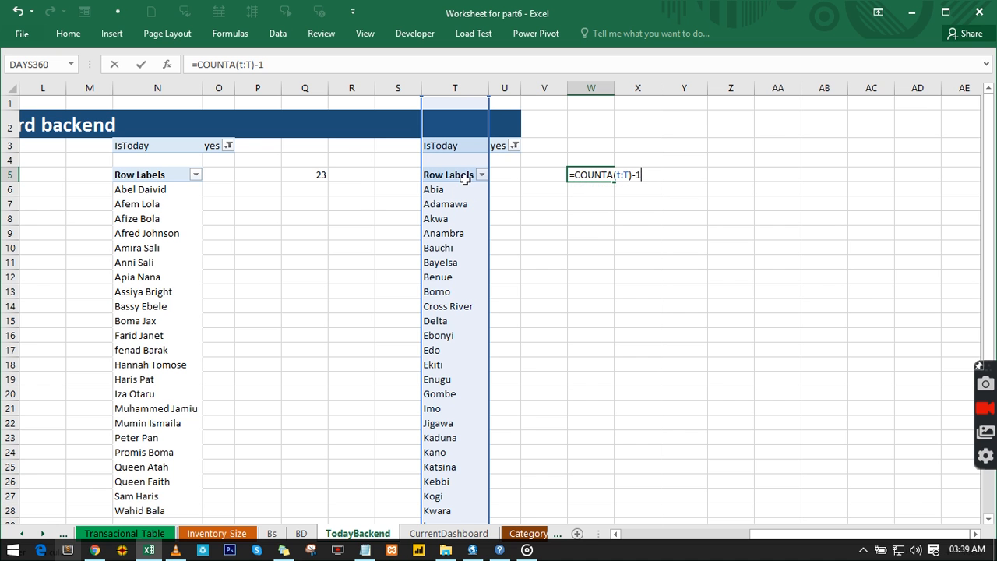
pyautogui.press('BackSpace')
pyautogui.write('2')
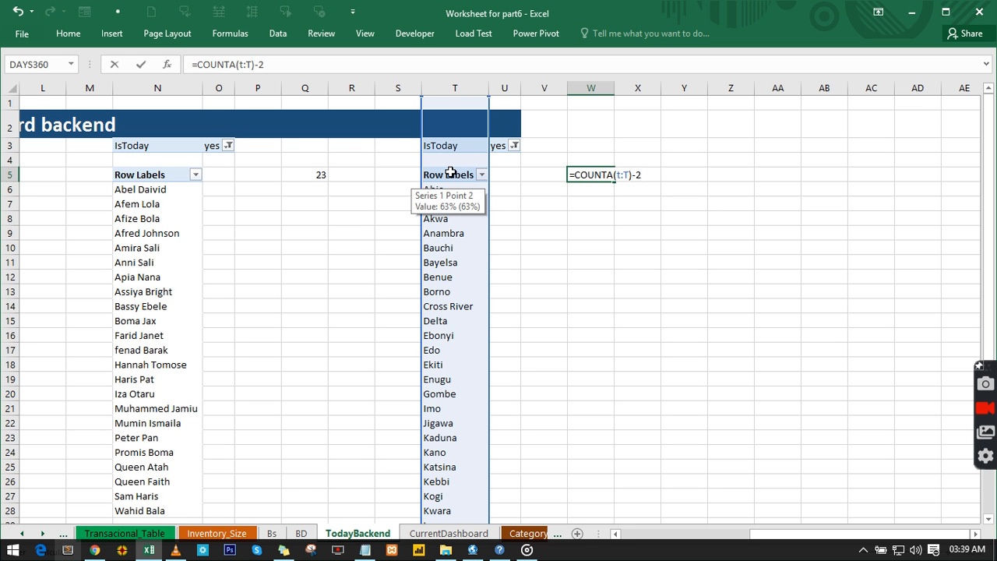
pyautogui.press('Return')
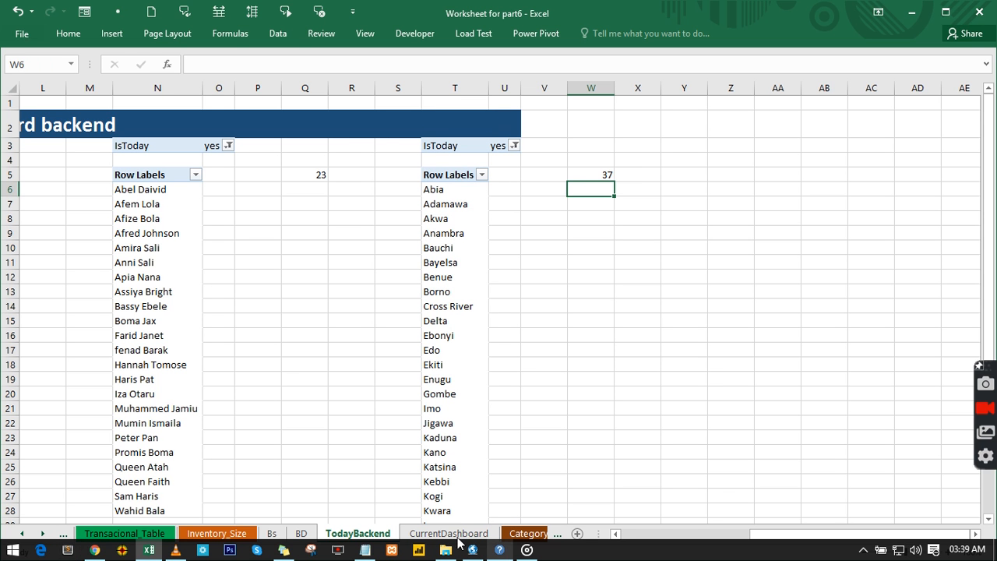
# Check the location count in W5 against the BD sheet's dashboard and the locations listed in T6:T42 of TodayBackend.
pyautogui.click(301, 534)
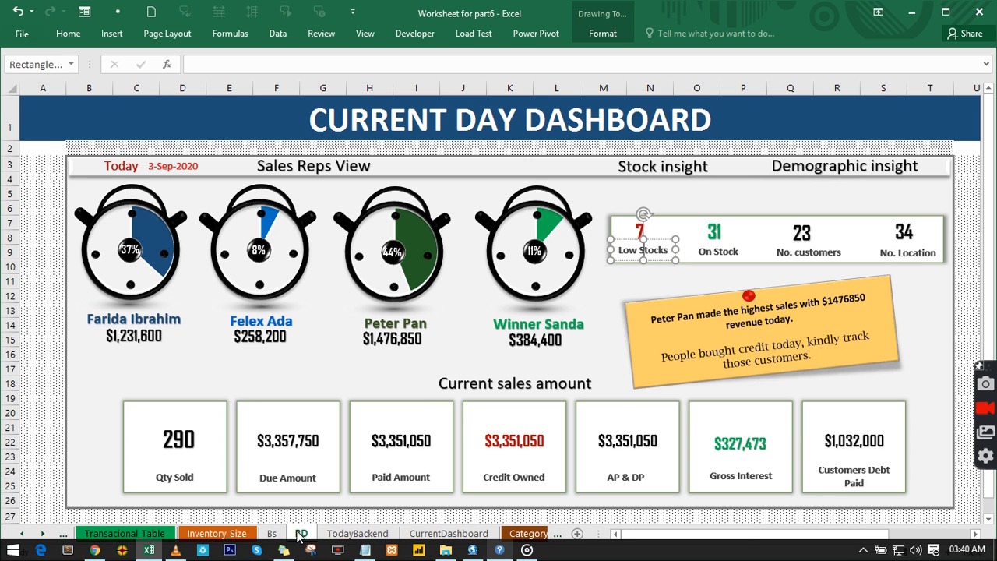
pyautogui.click(357, 534)
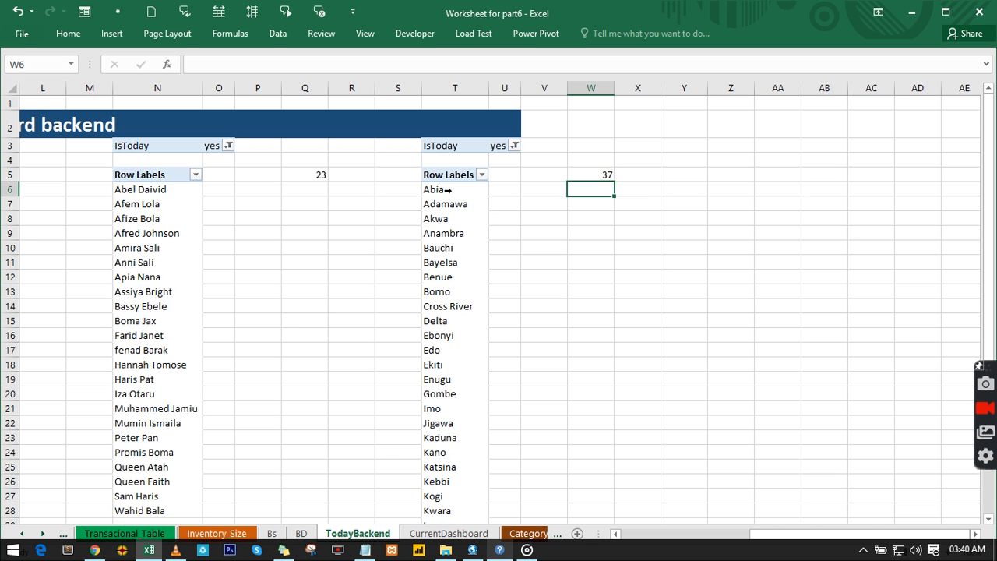
pyautogui.click(598, 175)
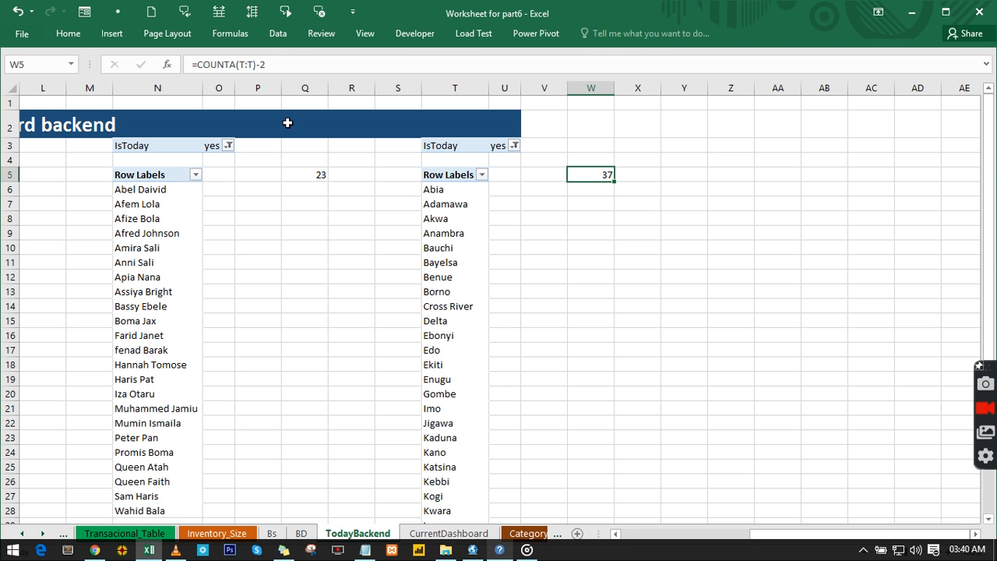
pyautogui.scroll(-3, 437, 218)
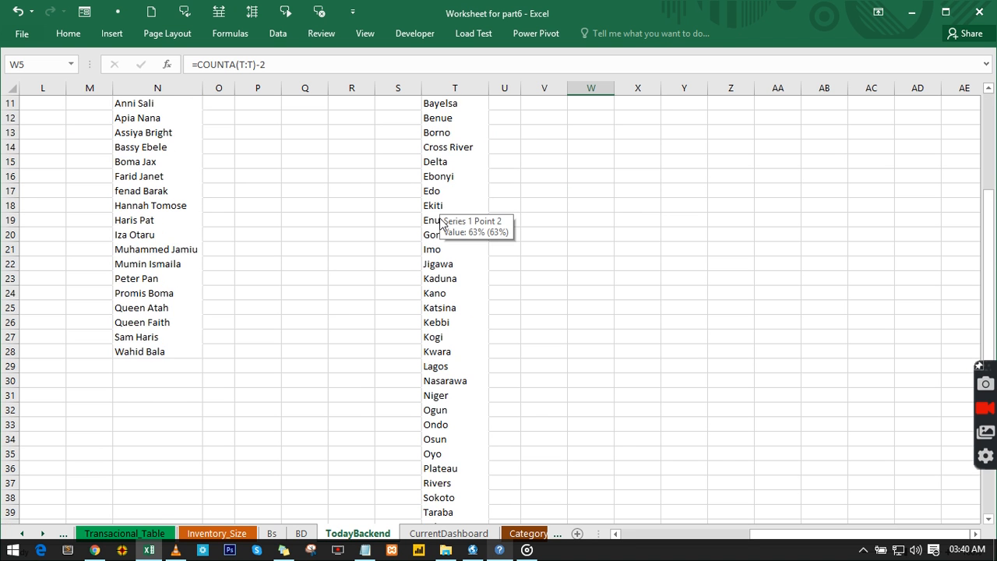
pyautogui.scroll(-3, 440, 222)
pyautogui.scroll(6, 441, 222)
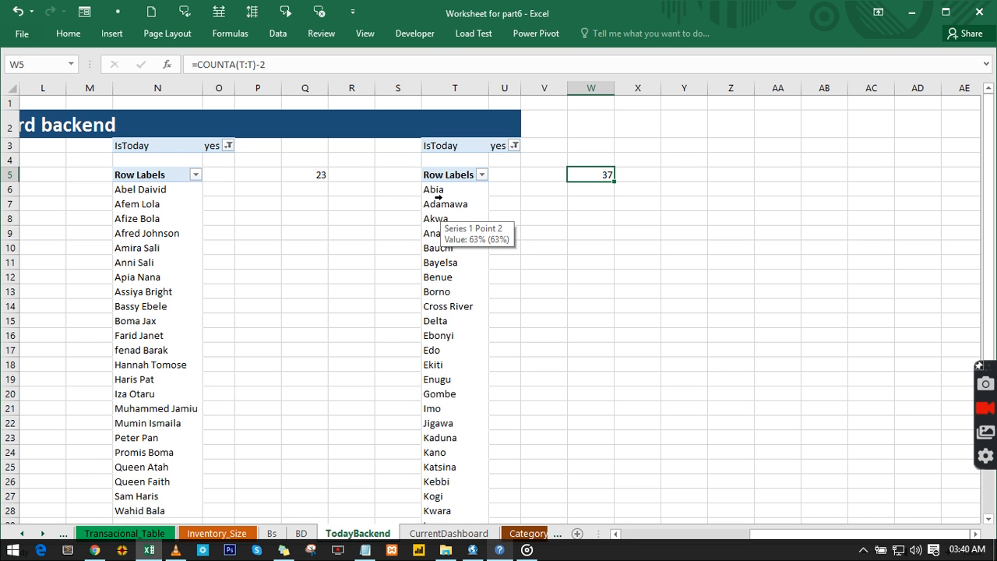
pyautogui.scroll(-10, 438, 198)
pyautogui.scroll(10, 438, 195)
pyautogui.click(439, 186)
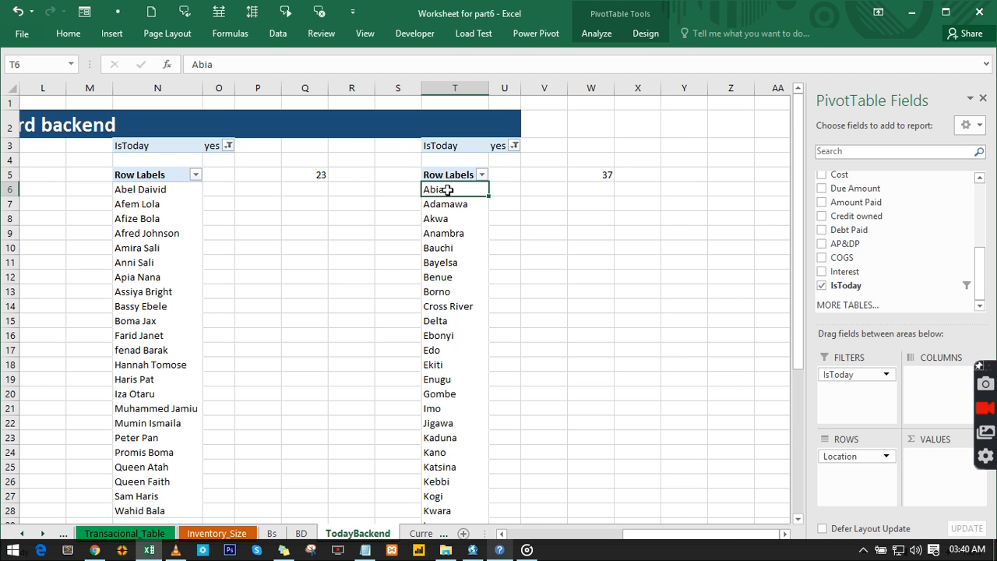
pyautogui.moveTo(442, 190); pyautogui.dragTo(451, 482)
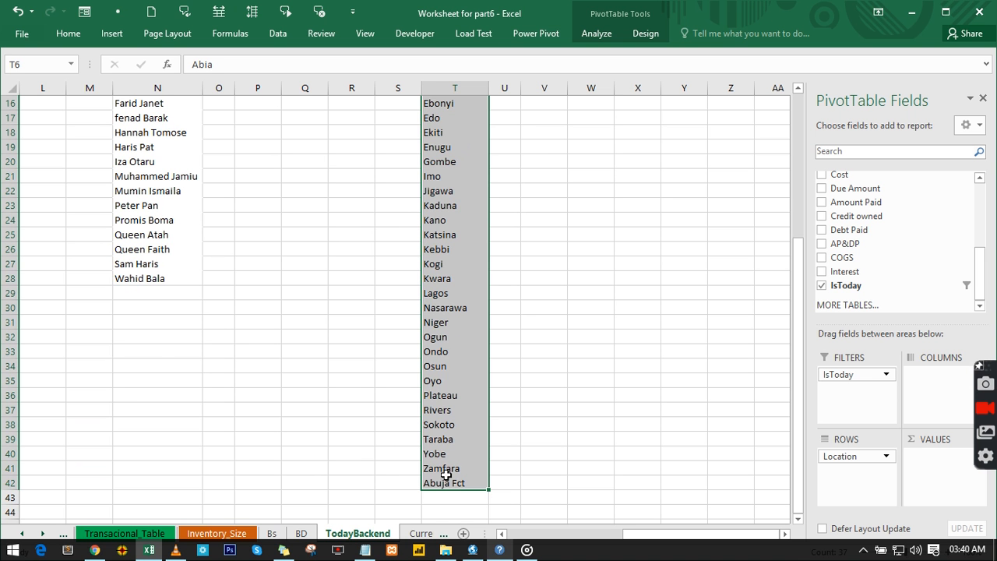
pyautogui.scroll(5, 445, 474)
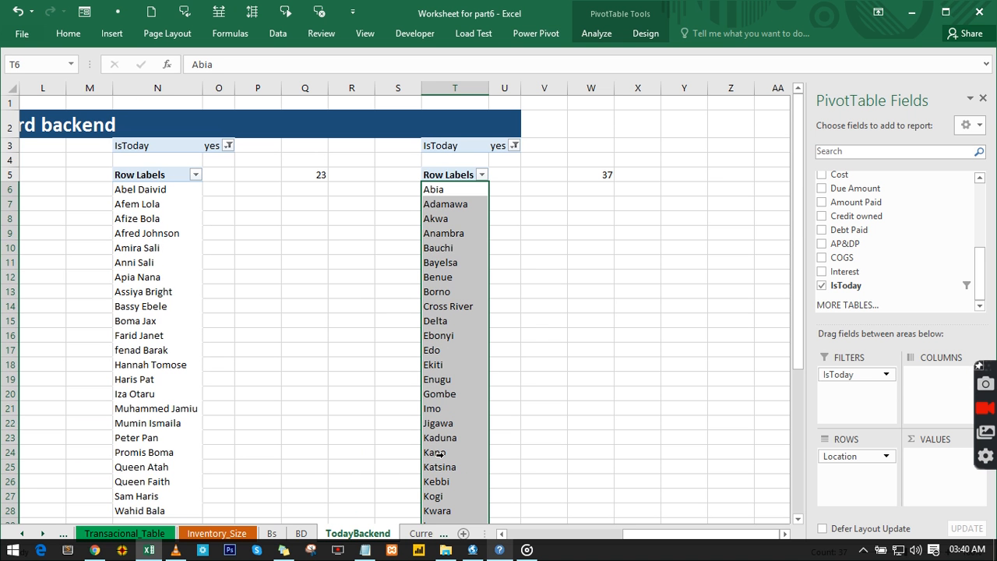
pyautogui.click(302, 534)
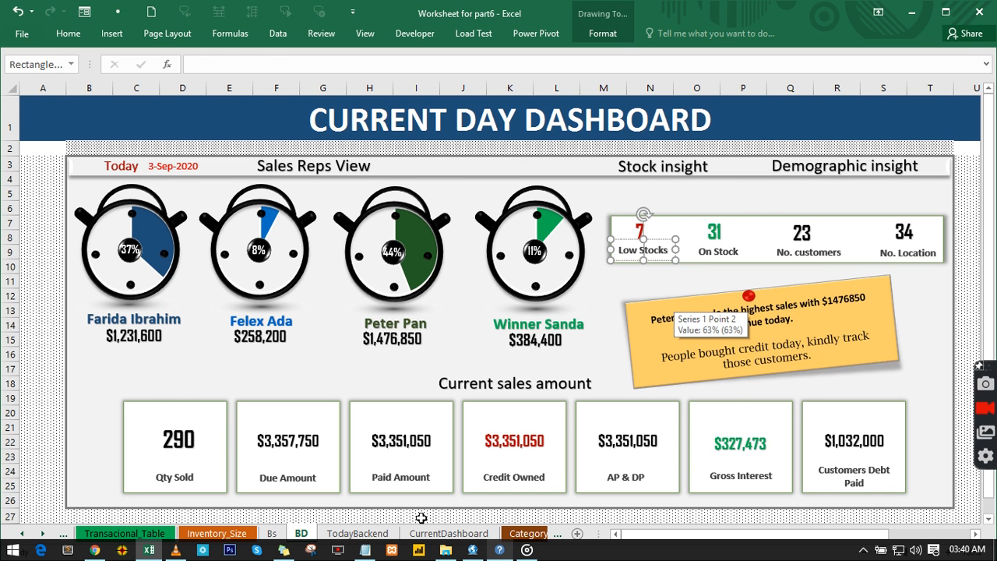
# On the CurrentDashboard sheet, link the value box above "#Locations" to cell W5 of the TodayBackend sheet.
pyautogui.click(447, 534)
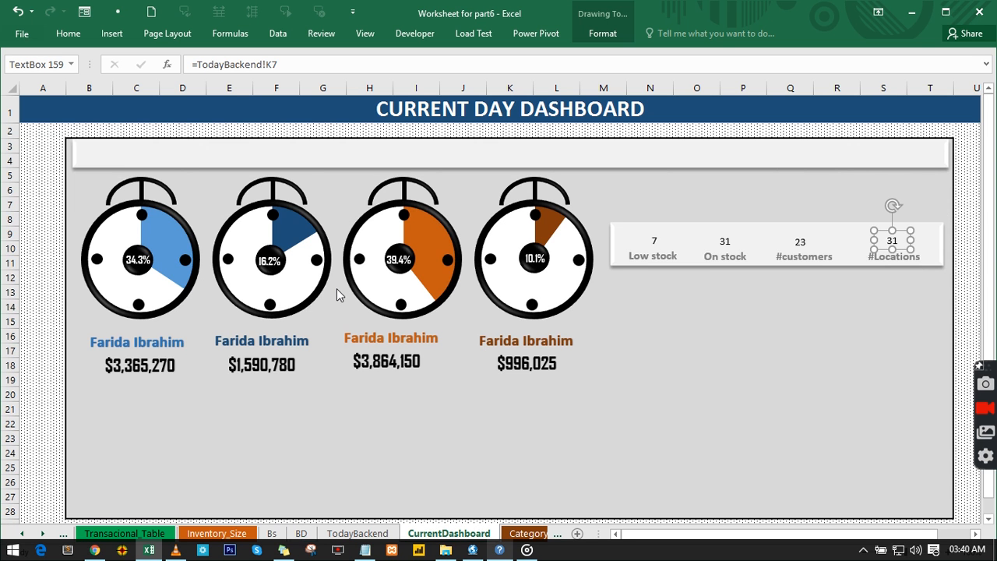
pyautogui.moveTo(281, 64); pyautogui.dragTo(198, 63)
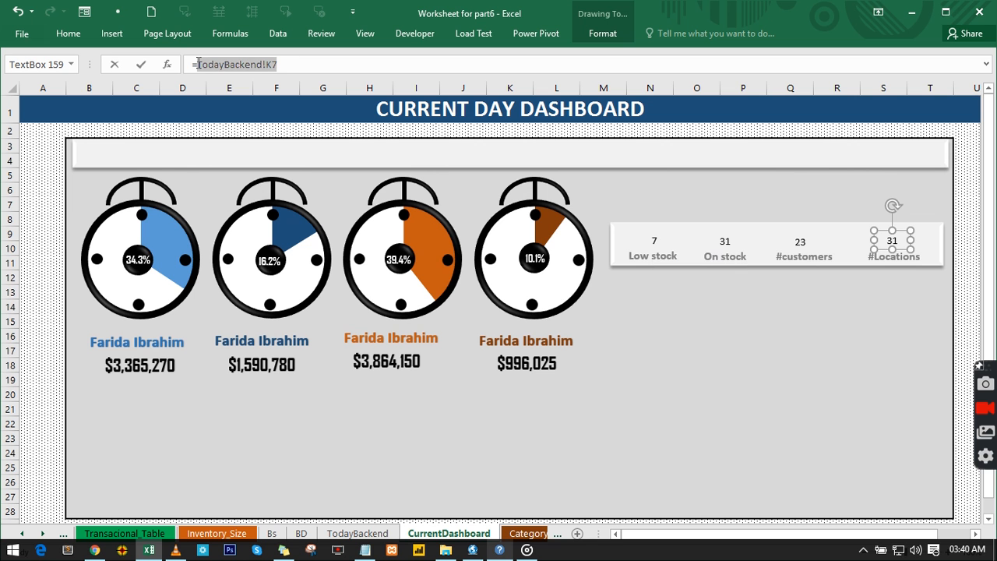
pyautogui.click(357, 533)
pyautogui.click(606, 174)
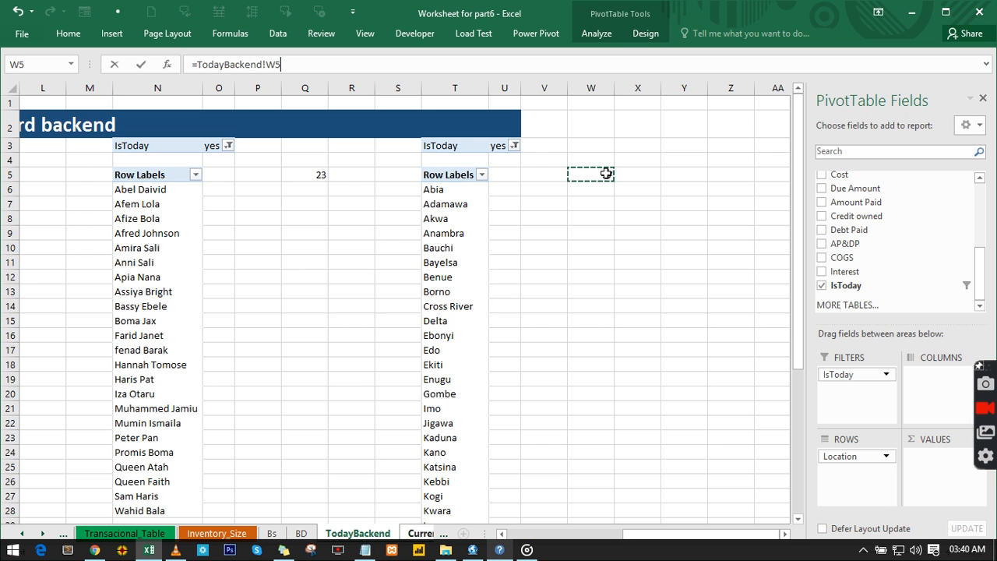
pyautogui.press('Return')
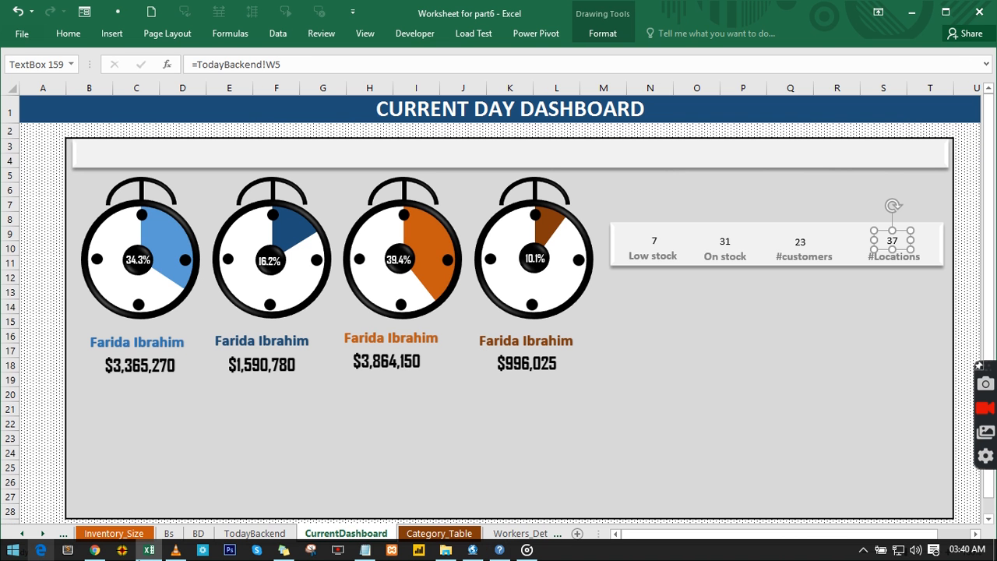
# Format the value above "#Locations" as bold Agency FB at size 20.
pyautogui.click(88, 34)
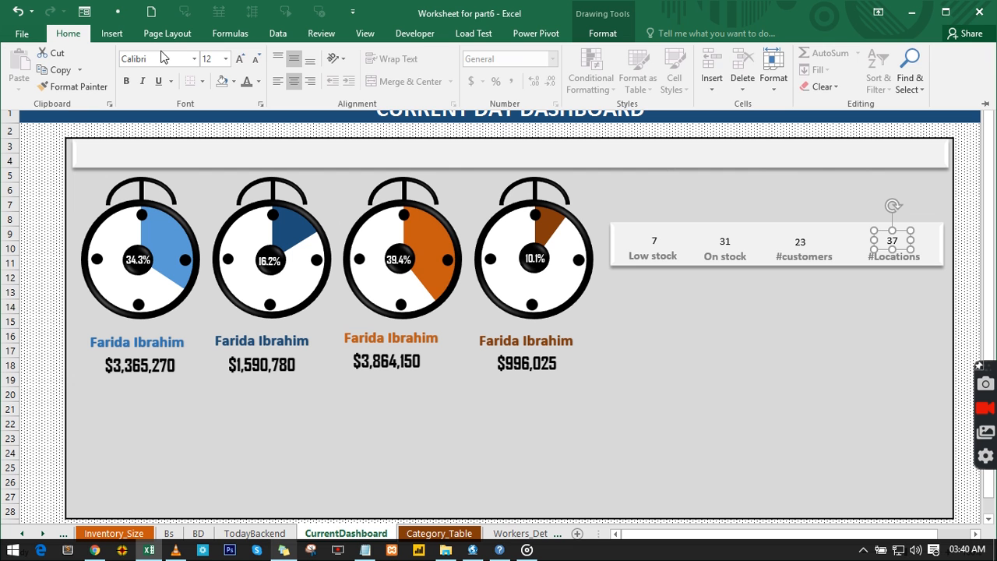
pyautogui.click(243, 60)
pyautogui.click(167, 62)
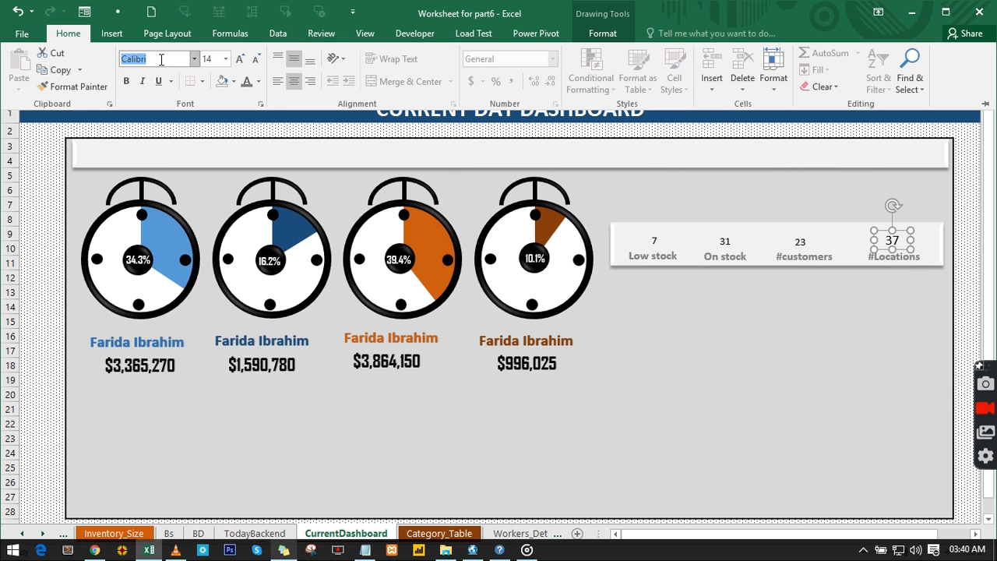
pyautogui.write('Agency FB')
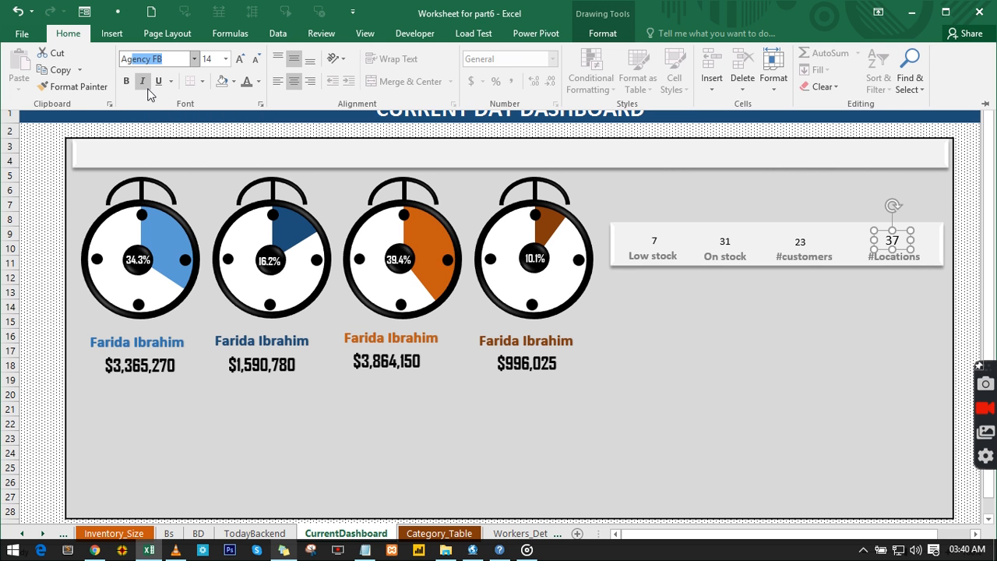
pyautogui.press('Return')
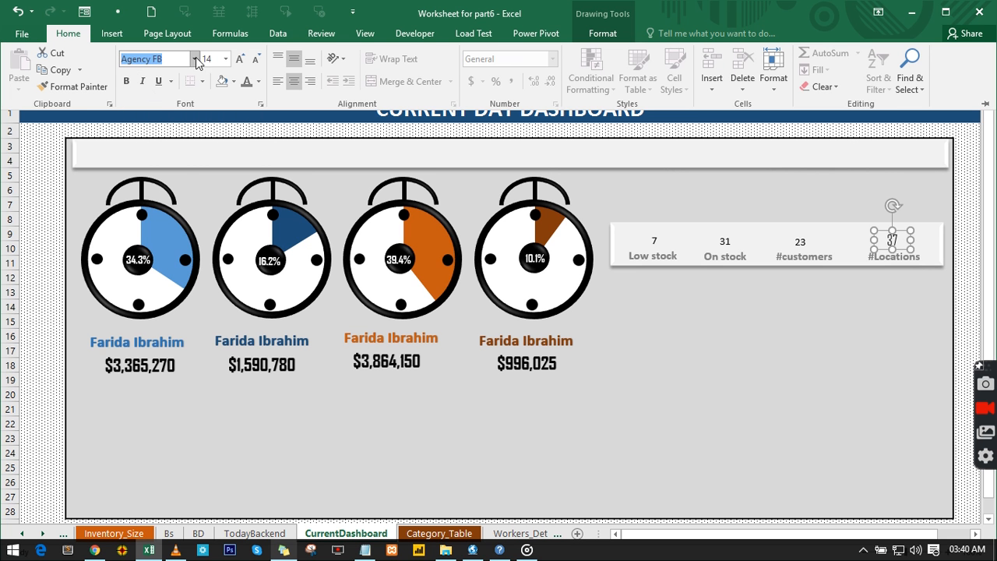
pyautogui.click(239, 61)
pyautogui.click(240, 61)
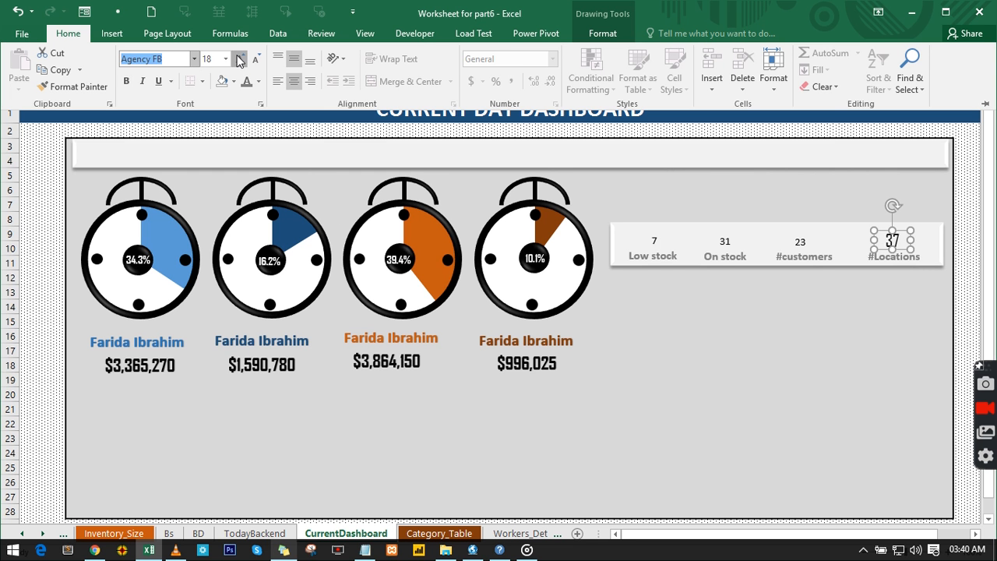
pyautogui.click(239, 61)
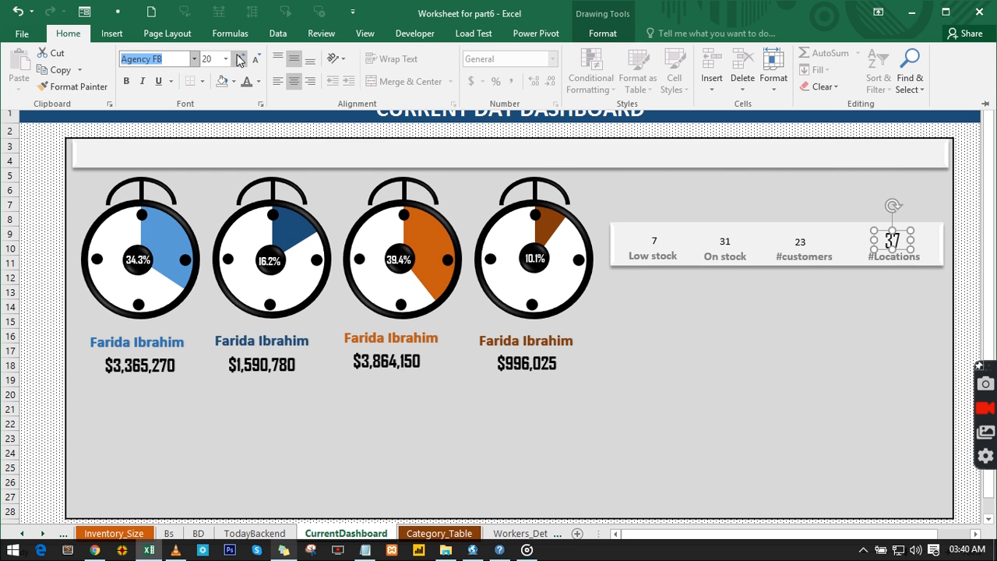
pyautogui.click(127, 81)
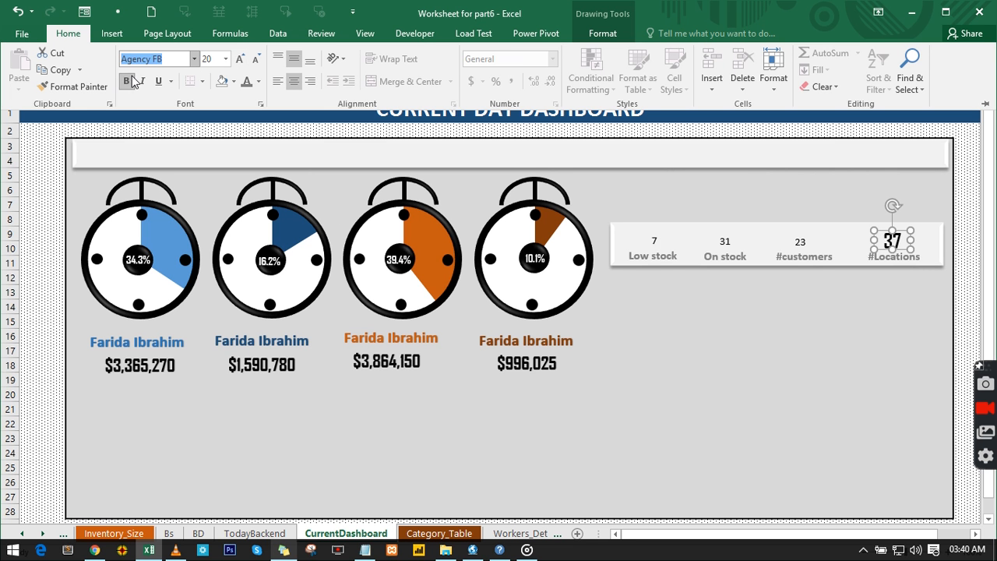
# Copy the #Locations value's formatting to the #customers, On stock and Low stock values with Format Painter.
pyautogui.doubleClick(87, 86)
pyautogui.click(800, 242)
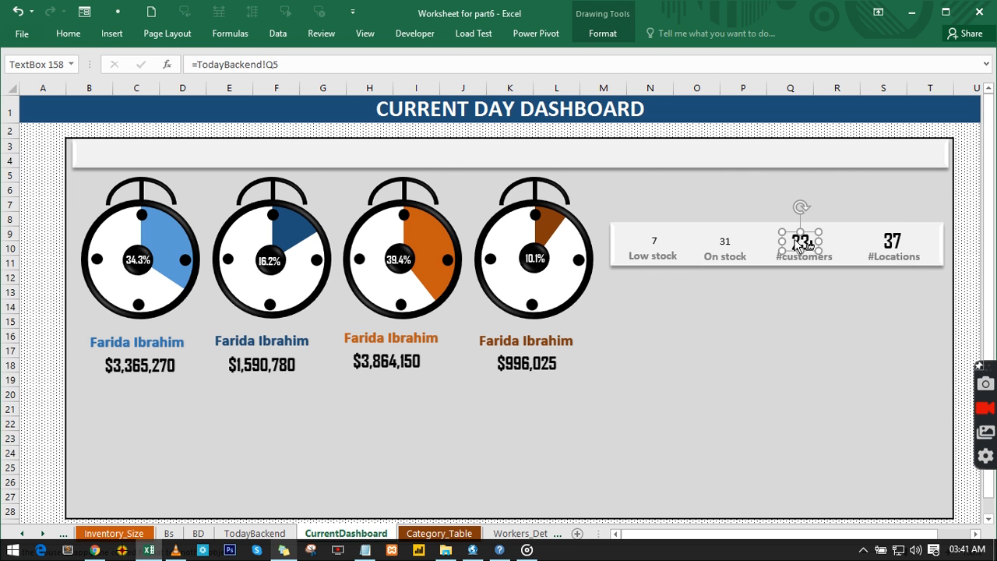
pyautogui.click(725, 242)
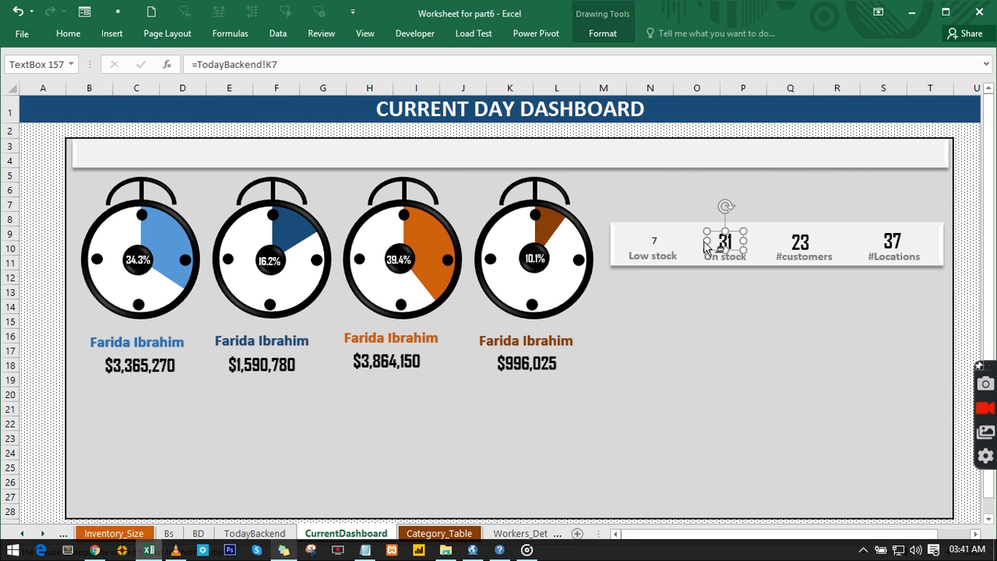
pyautogui.click(655, 240)
# Color the Low stock value with the standard red font color.
pyautogui.click(63, 42)
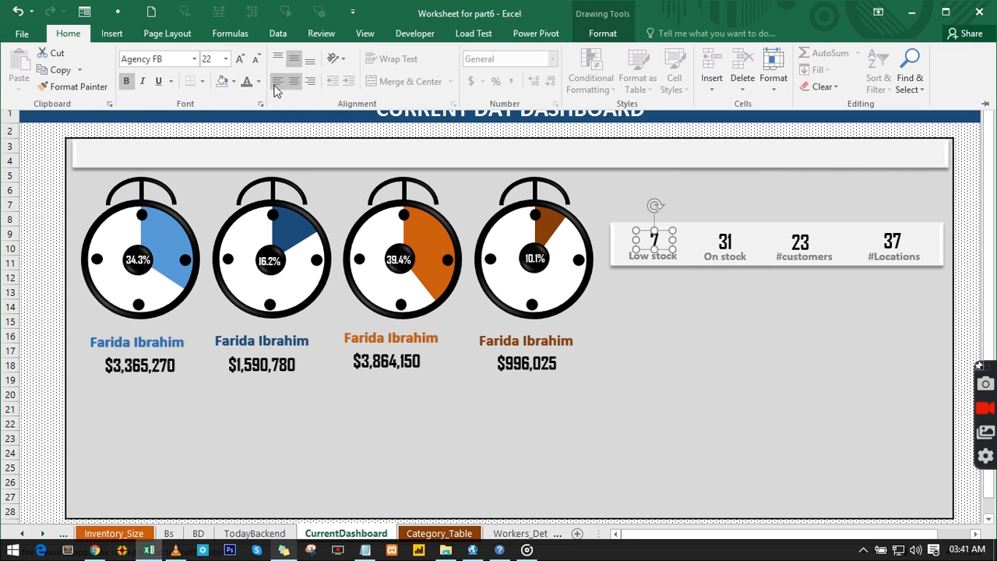
pyautogui.click(260, 82)
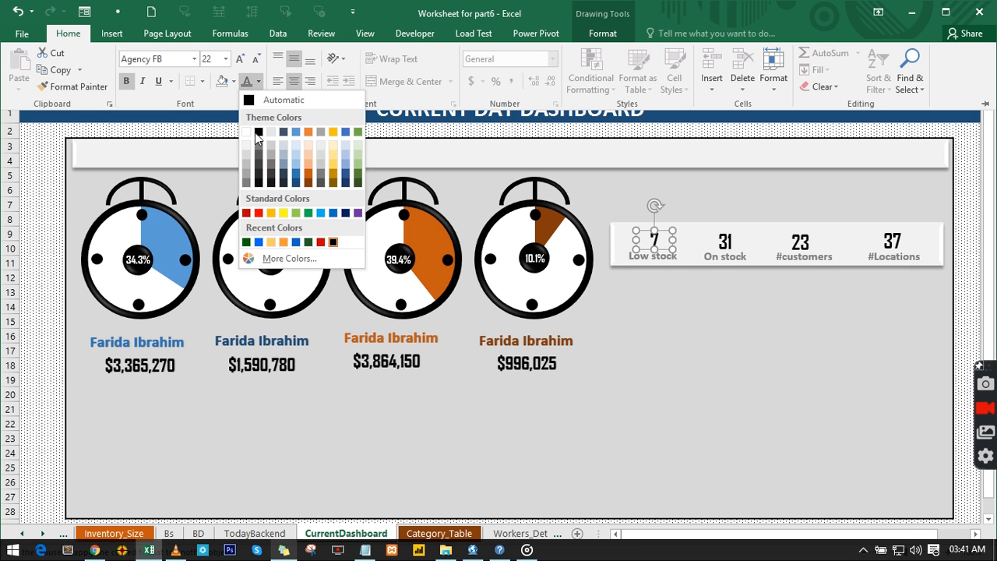
pyautogui.click(260, 213)
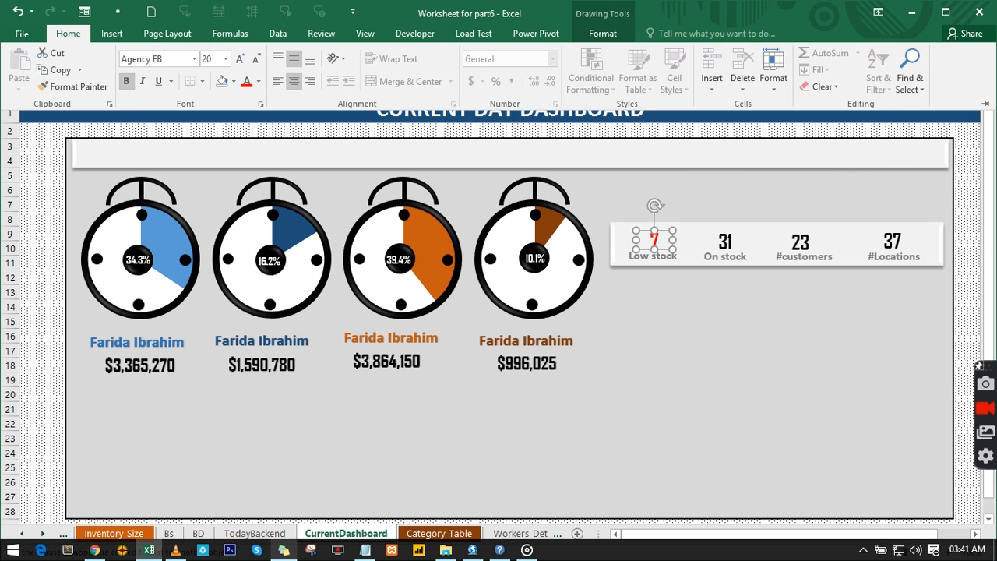
# Color the On stock value with the recently used dark green font color.
pyautogui.click(727, 241)
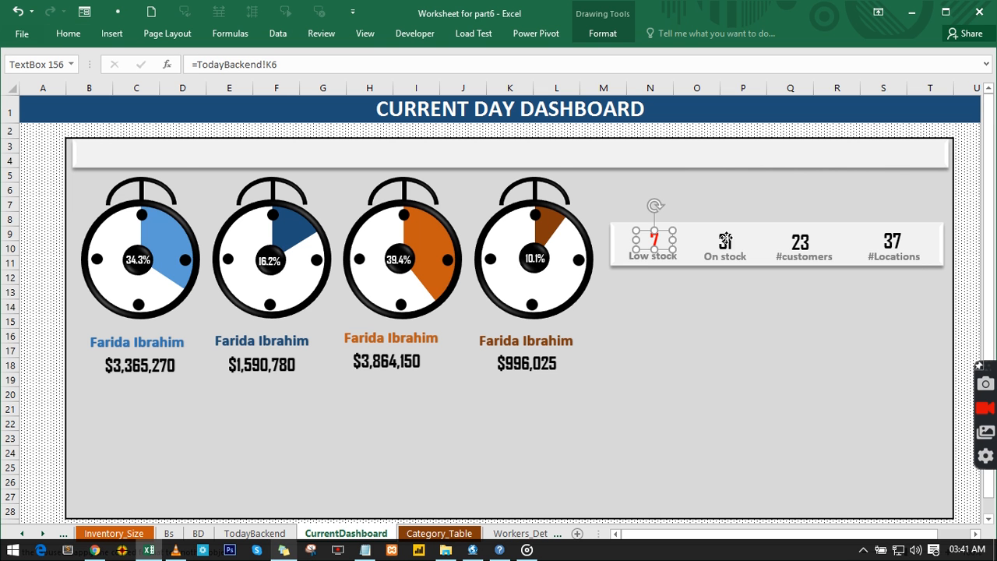
pyautogui.click(726, 241)
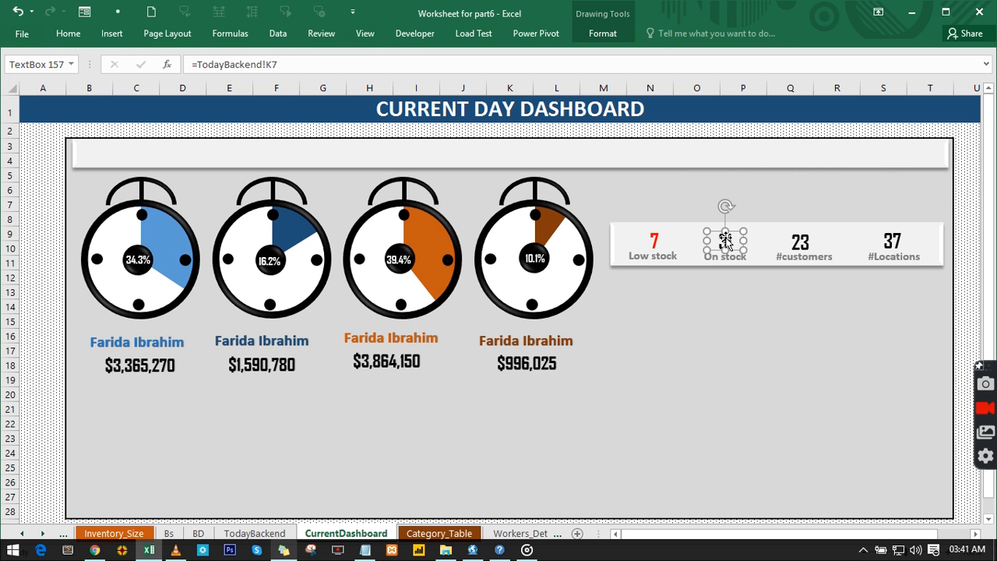
pyautogui.click(68, 34)
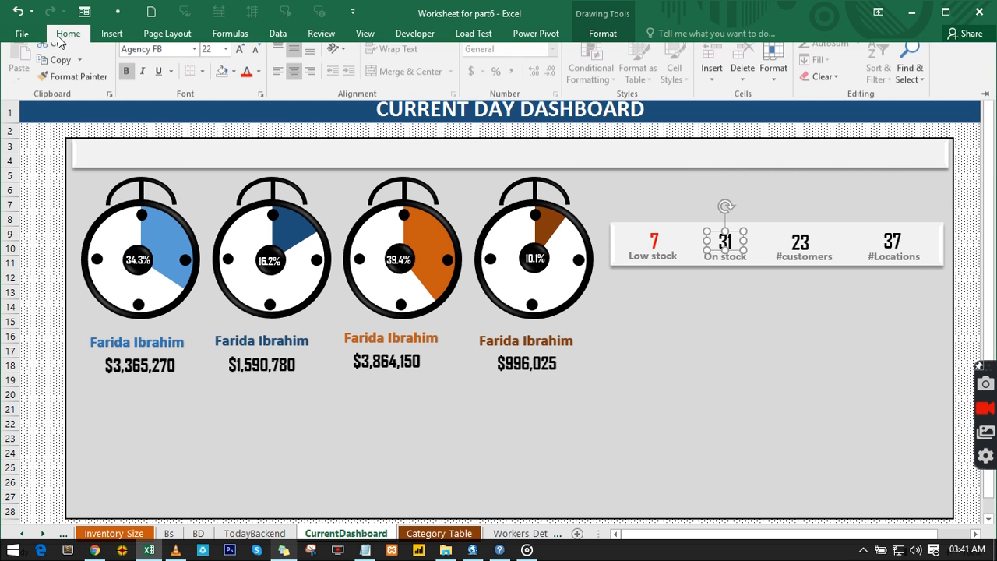
pyautogui.click(259, 81)
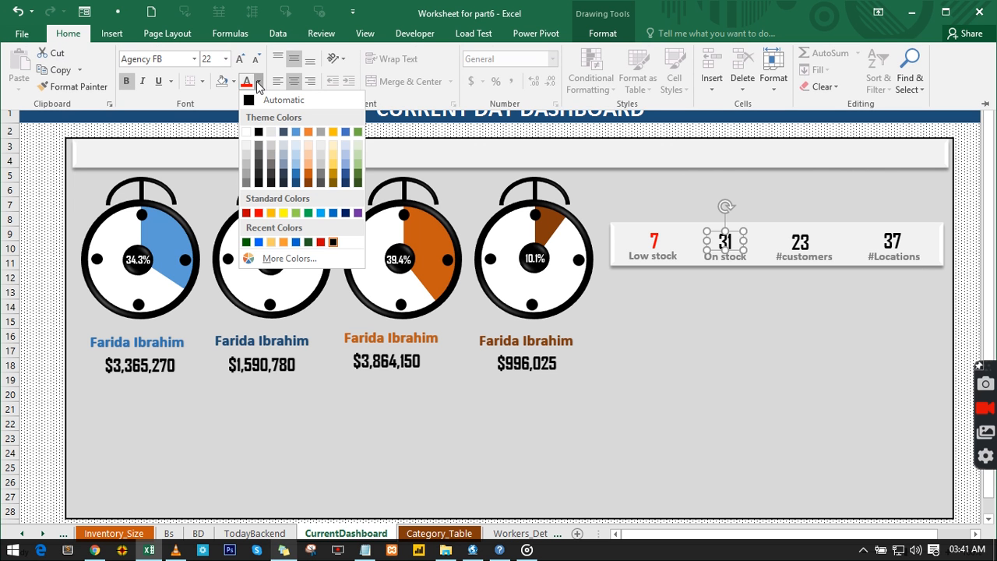
pyautogui.click(247, 241)
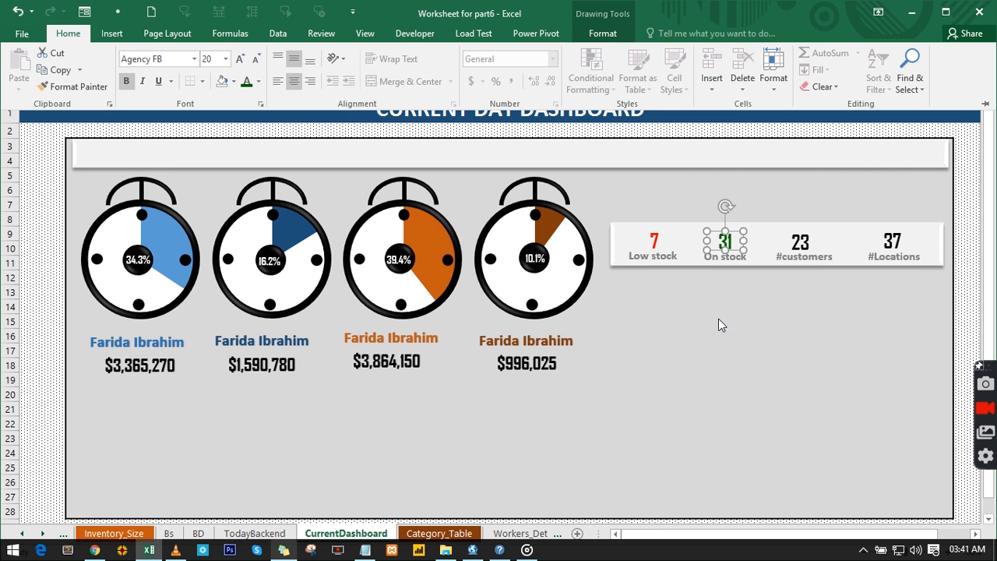
pyautogui.click(718, 308)
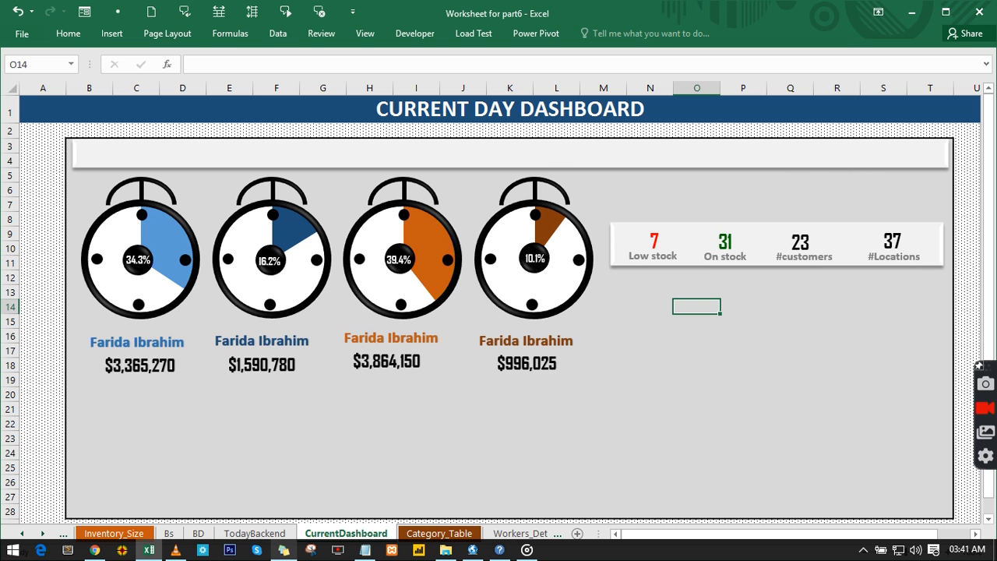
# Draw a rectangle about 1 inch high and 1 inch wide below the stock and demographic insight card.
pyautogui.click(111, 33)
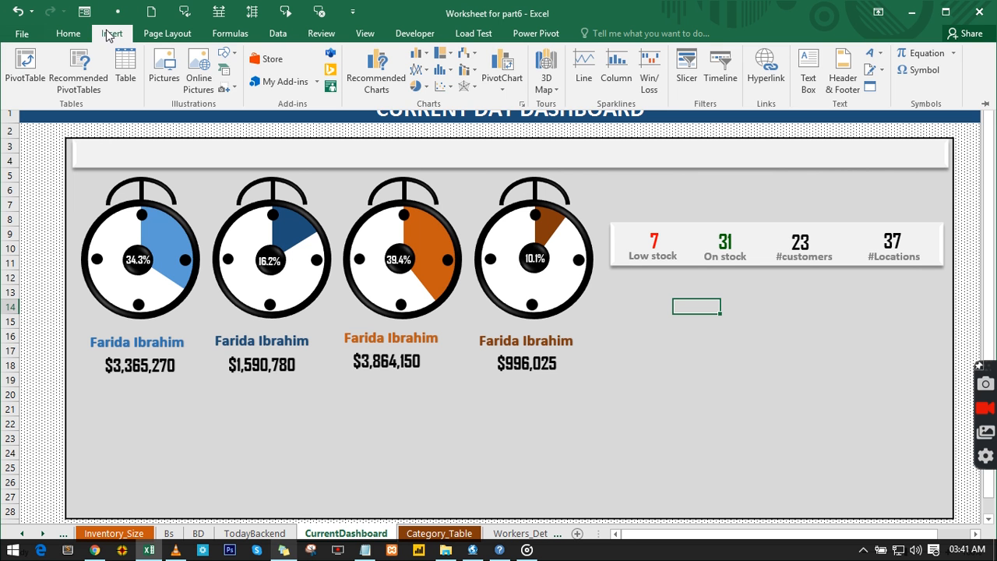
pyautogui.click(228, 53)
pyautogui.click(327, 87)
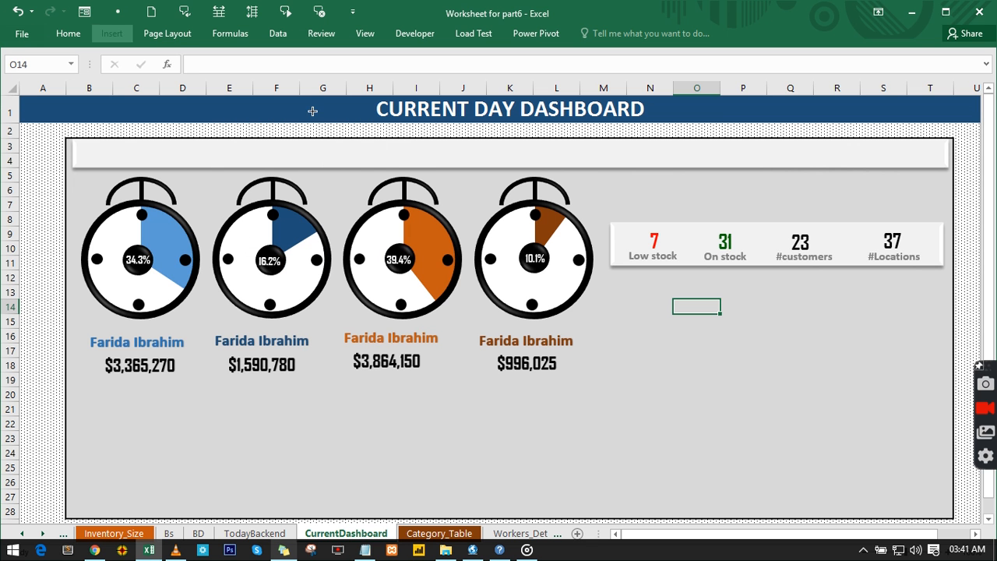
pyautogui.moveTo(654, 344); pyautogui.dragTo(726, 415)
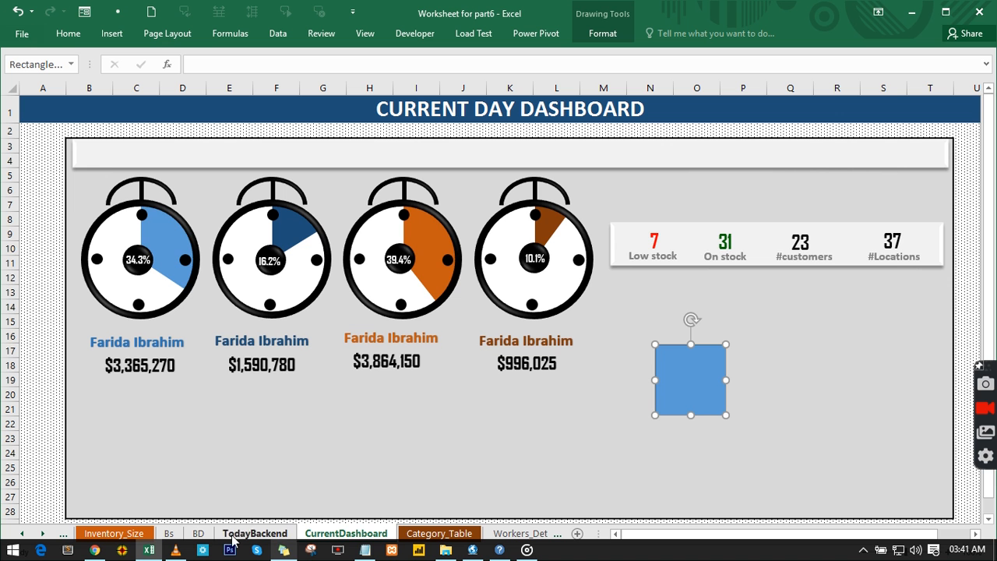
# Examine the current sales amount cards on the BD sheet and return to the CurrentDashboard sheet.
pyautogui.click(199, 534)
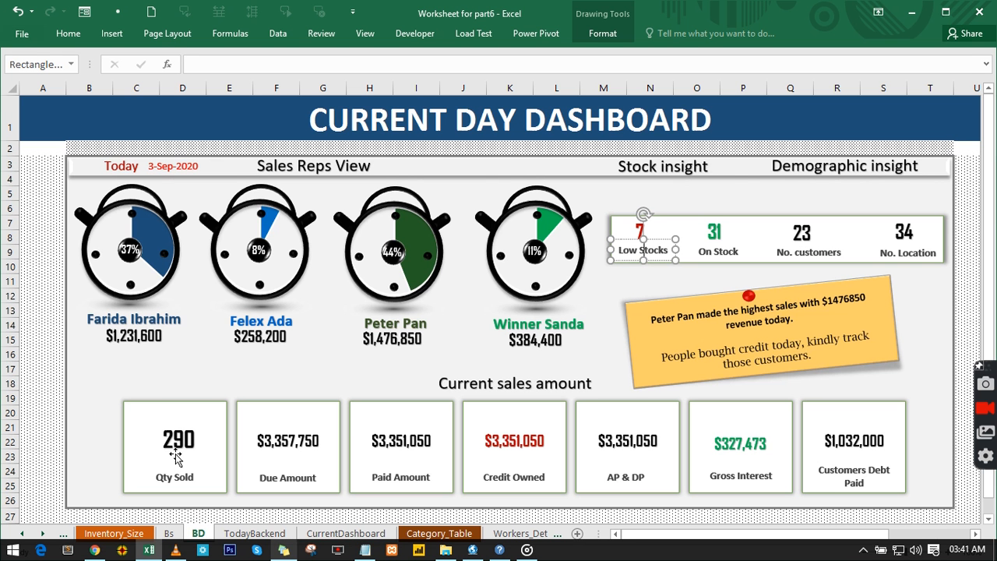
pyautogui.click(249, 534)
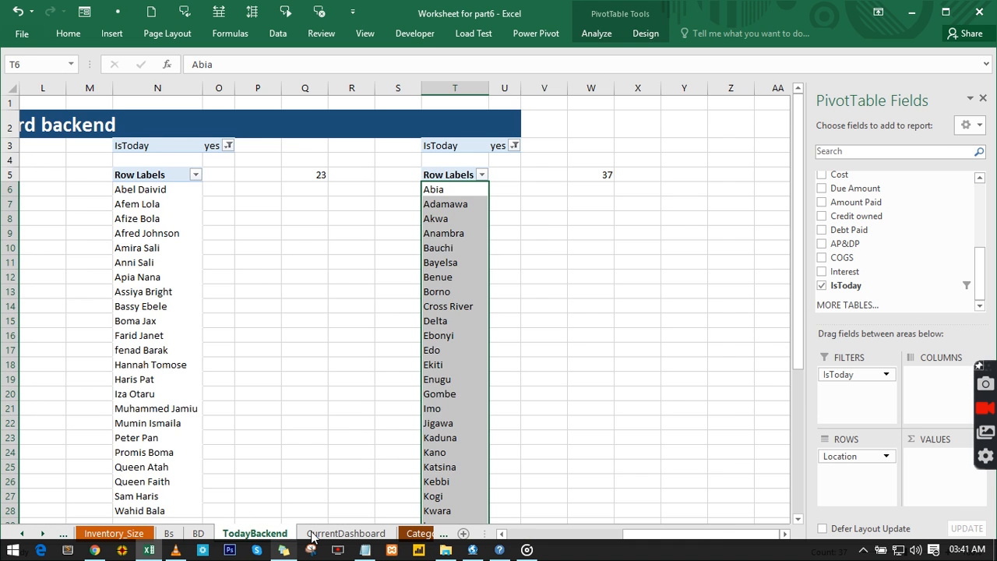
pyautogui.click(314, 535)
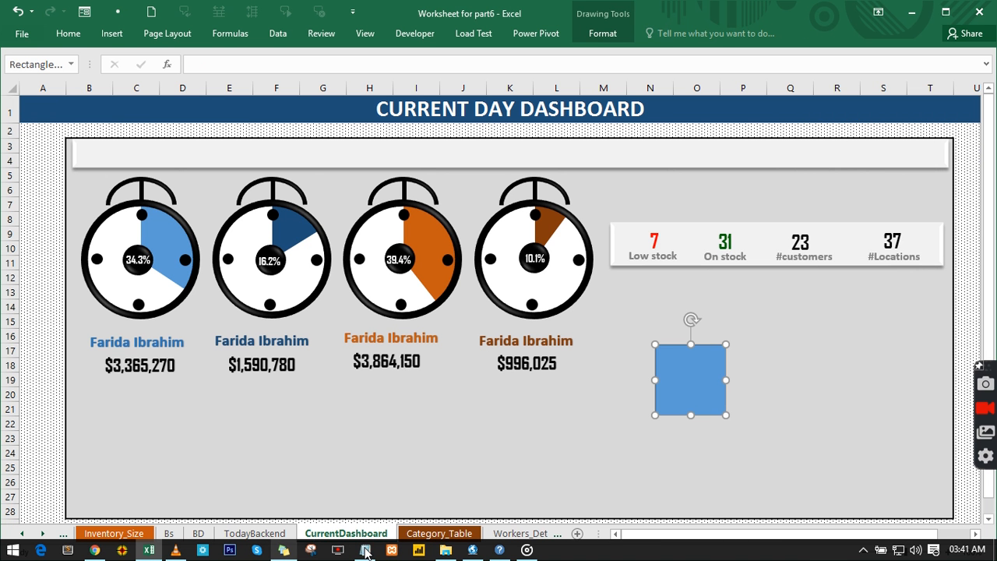
pyautogui.click(463, 453)
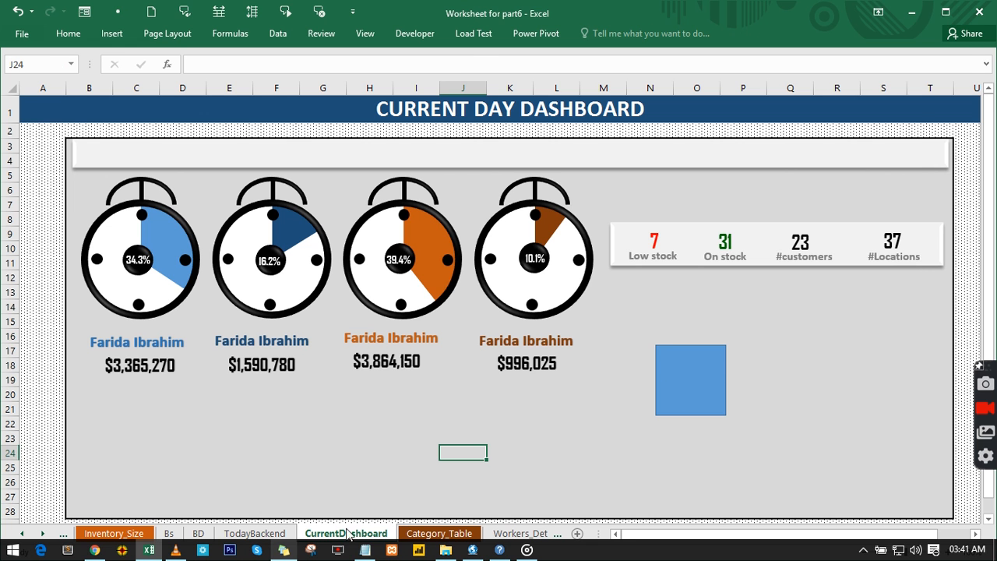
# Look up the first size noted in Notepad and set the new rectangle's height to 1.3 inches in Excel.
pyautogui.click(365, 550)
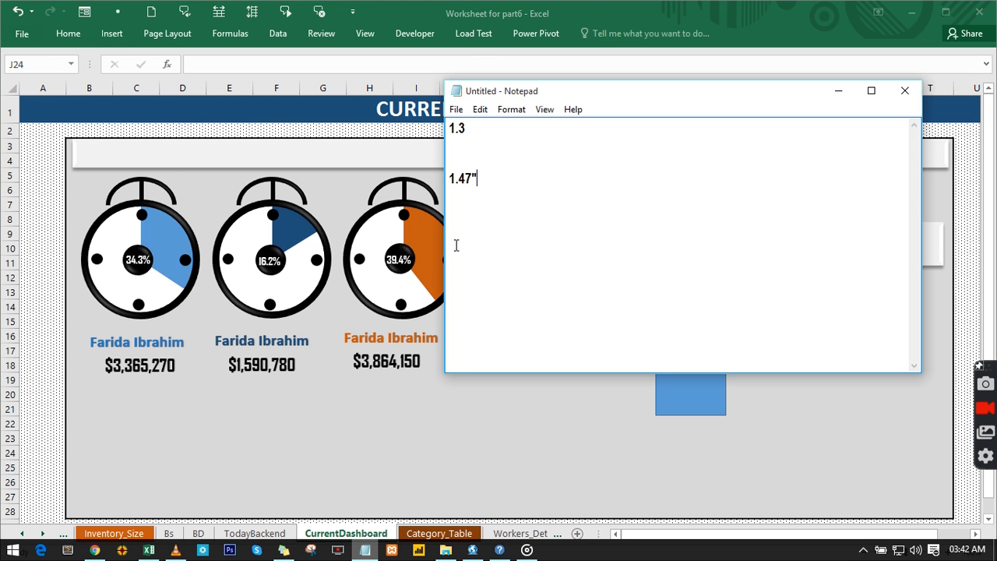
pyautogui.moveTo(474, 129); pyautogui.dragTo(439, 128)
pyautogui.click(838, 90)
pyautogui.click(686, 368)
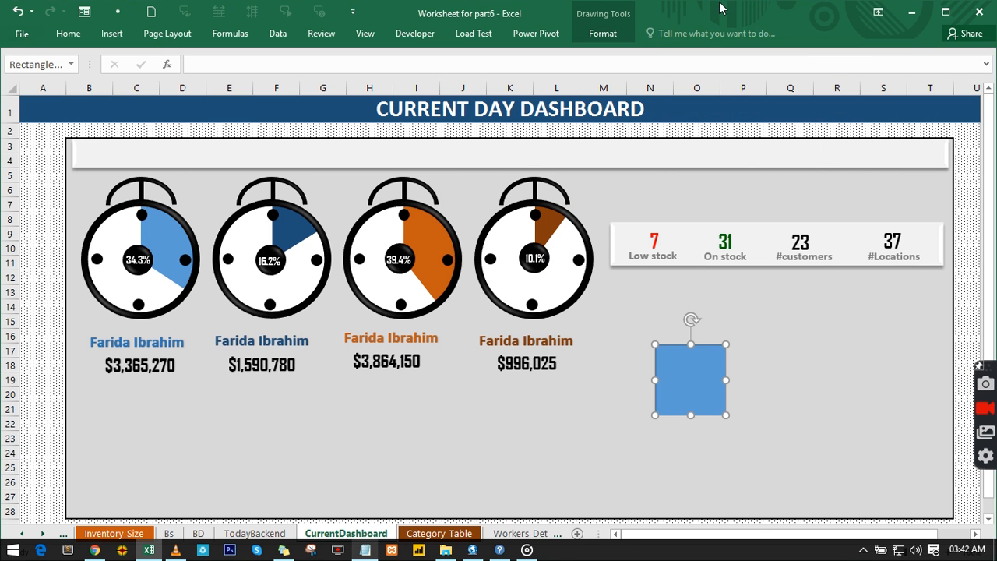
pyautogui.click(612, 36)
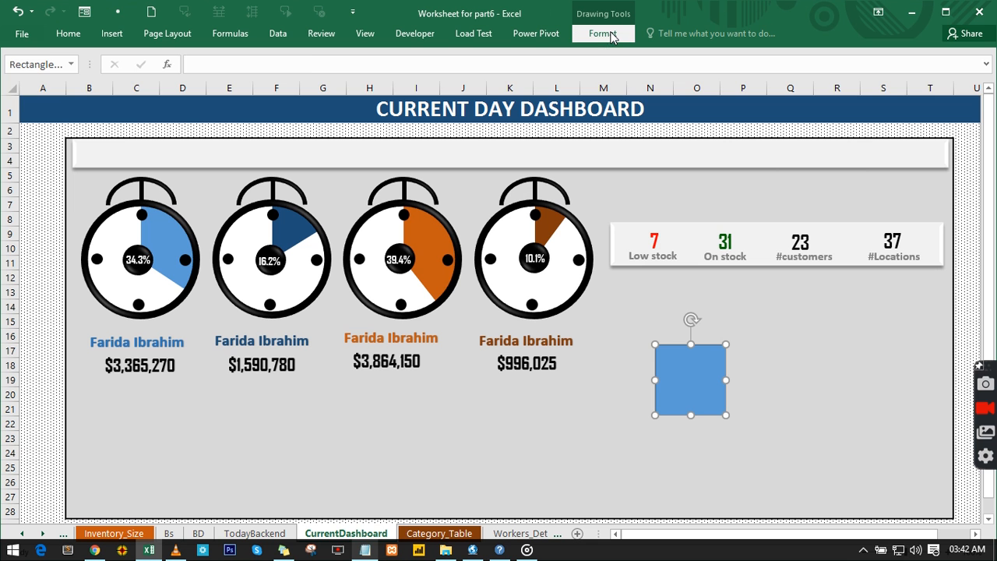
pyautogui.click(798, 57)
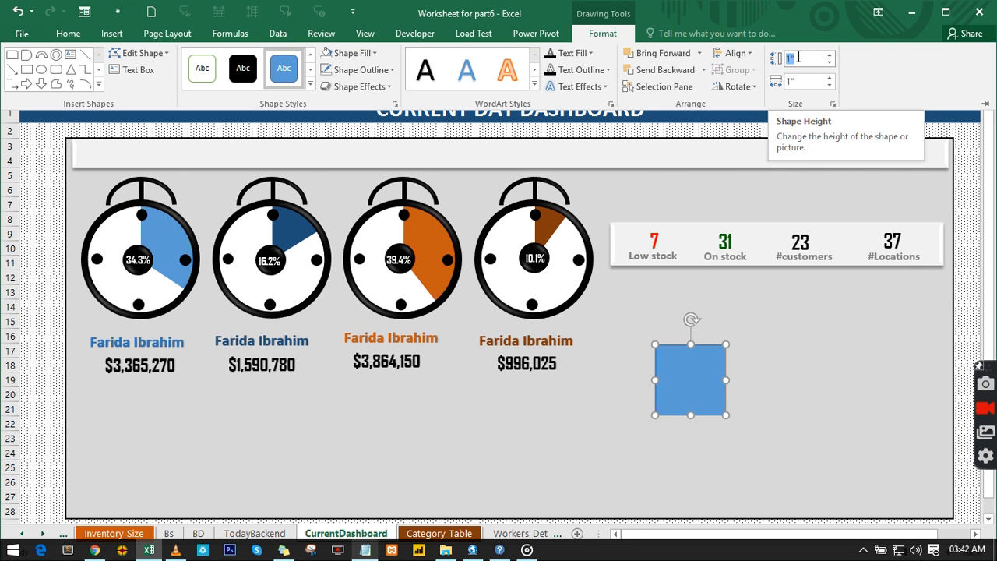
pyautogui.write('1.3')
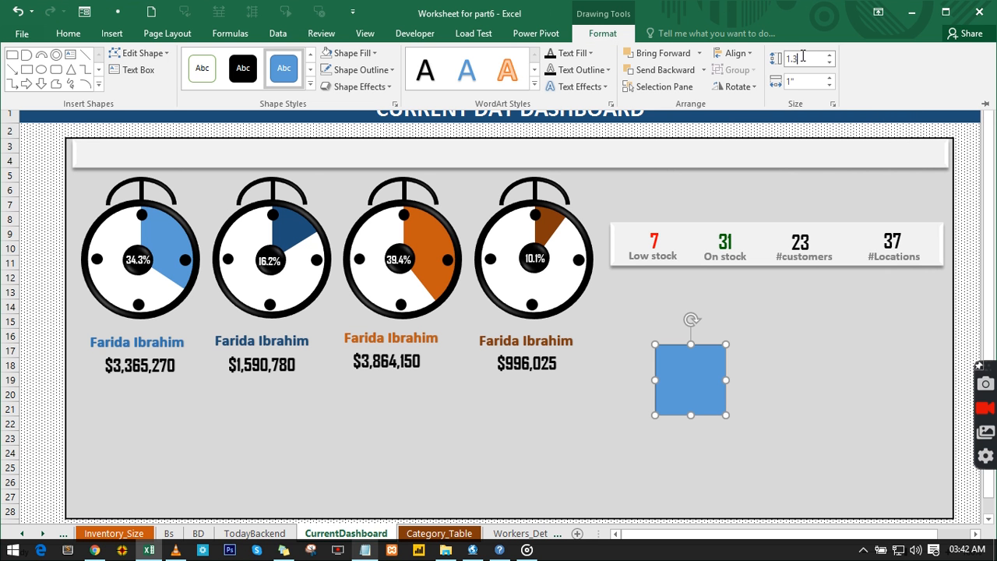
pyautogui.press('Return')
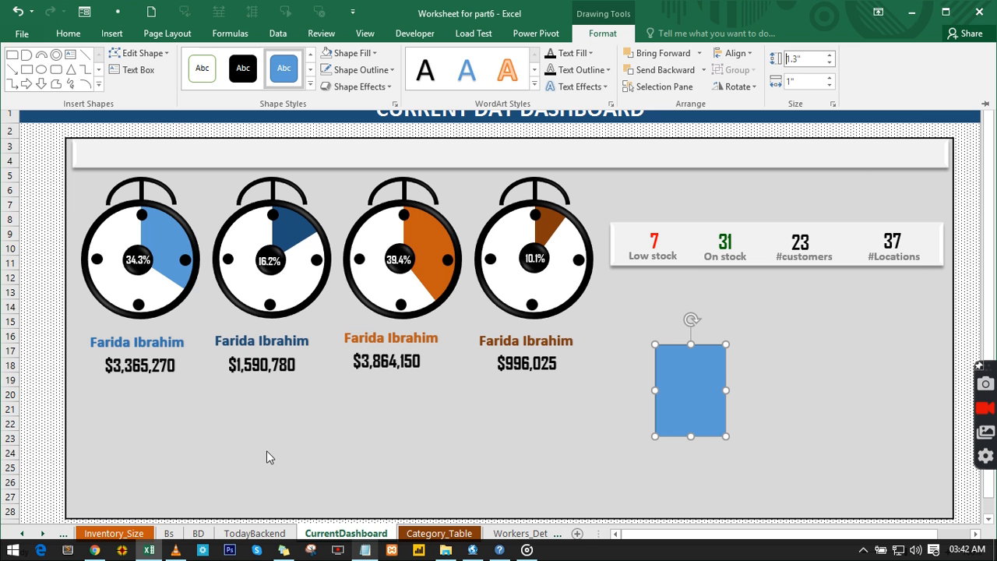
# Look up the second size noted in Notepad and set the rectangle's width to 1.47 inches in Excel.
pyautogui.click(371, 552)
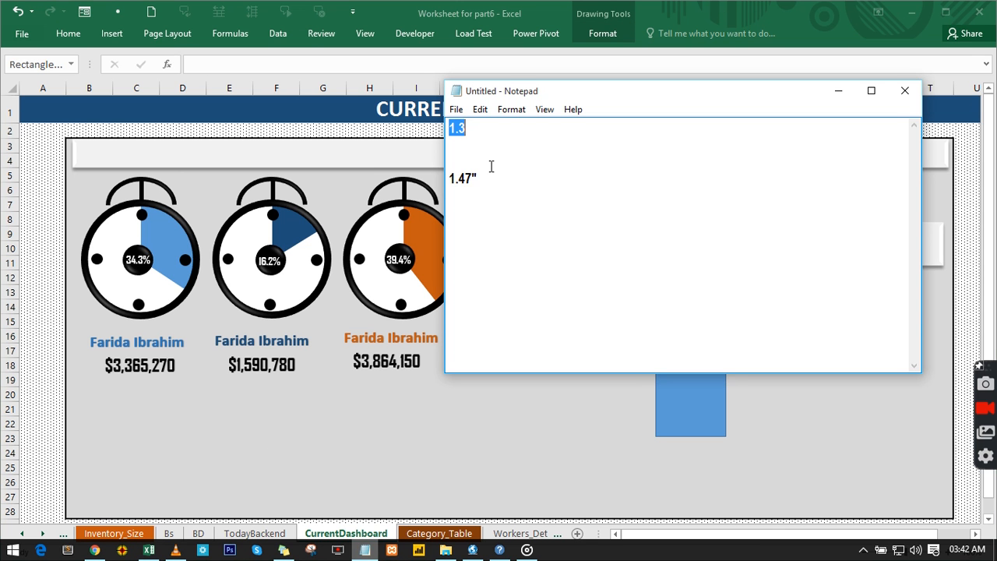
pyautogui.moveTo(477, 178); pyautogui.dragTo(434, 178)
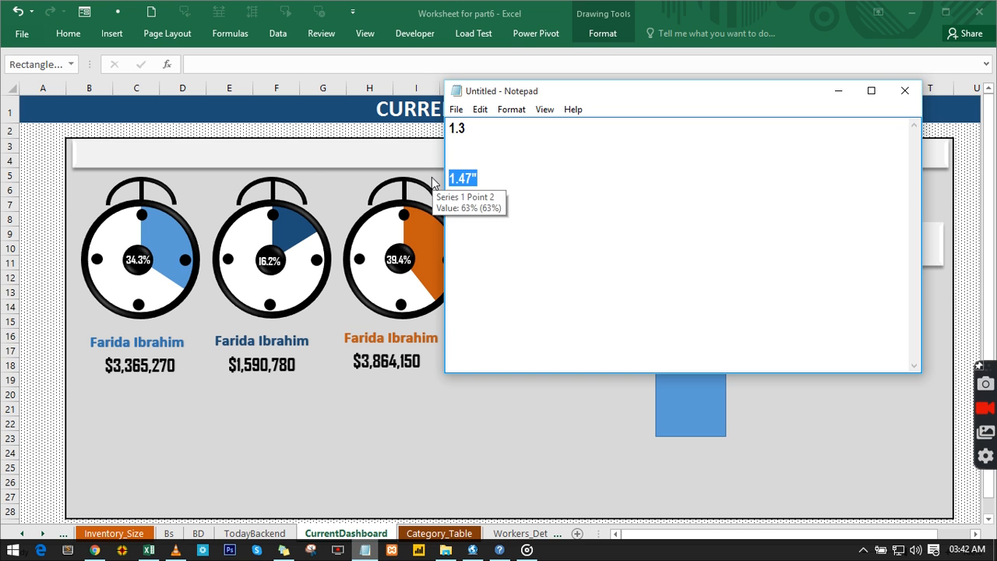
pyautogui.click(836, 96)
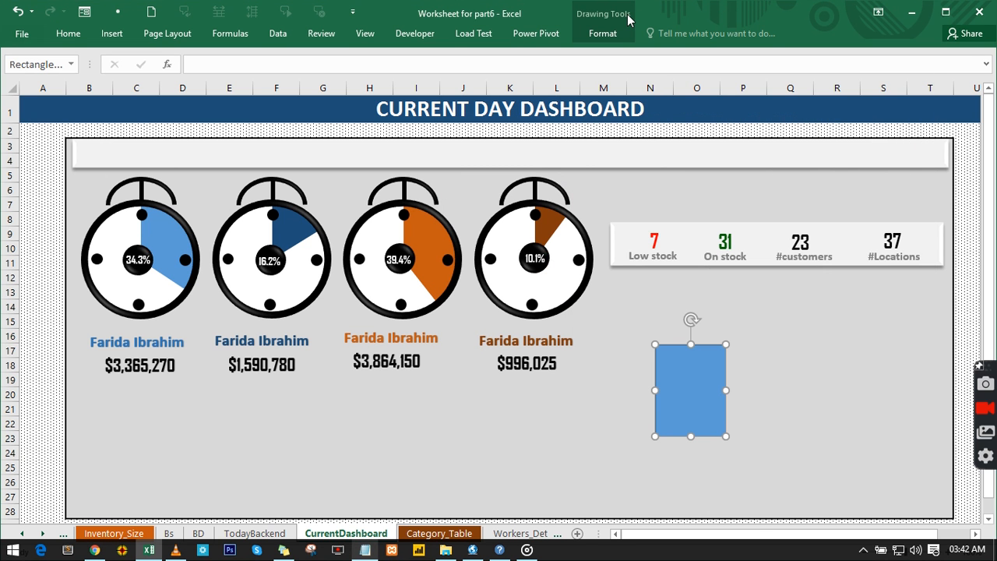
pyautogui.click(613, 33)
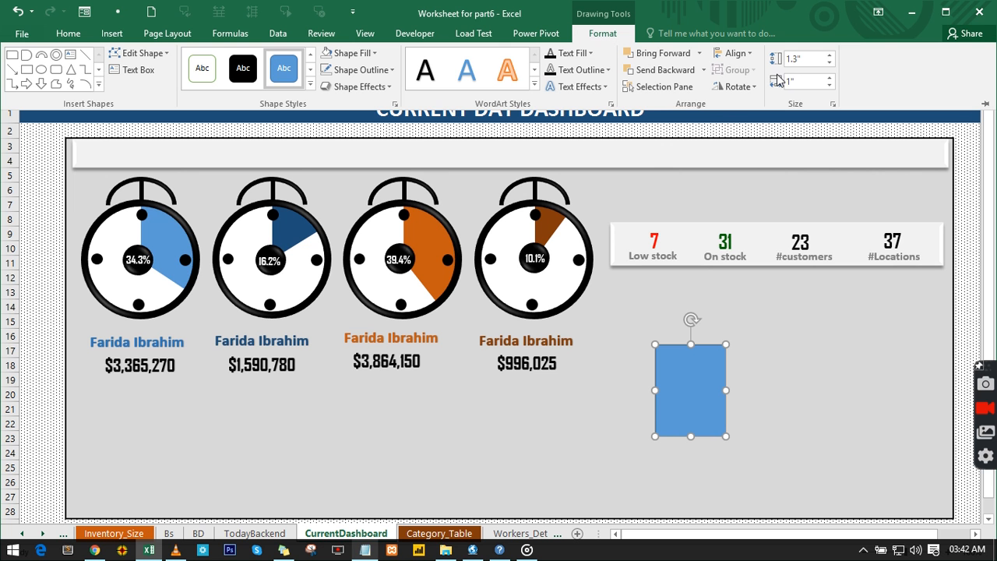
pyautogui.doubleClick(796, 80)
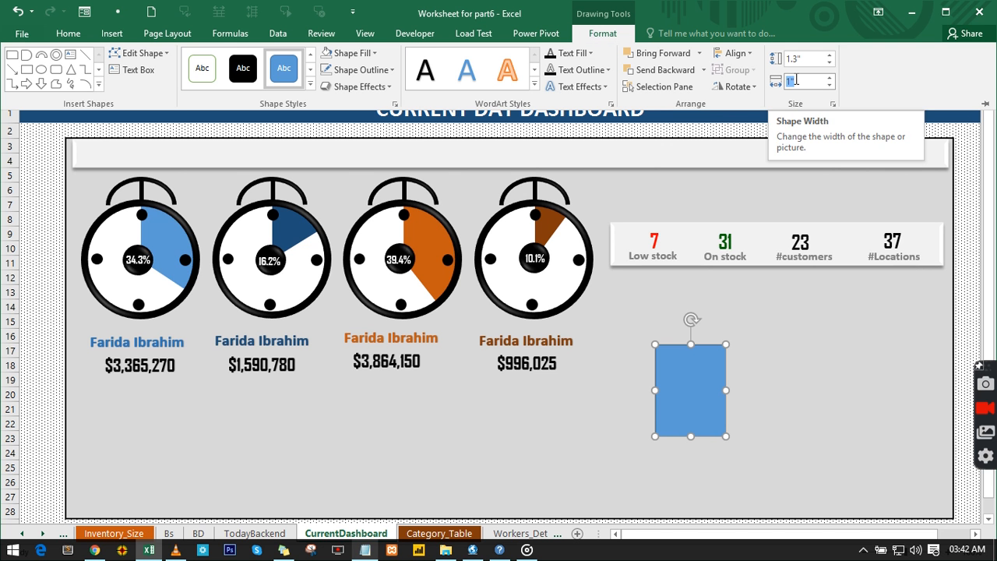
pyautogui.write('1.47"')
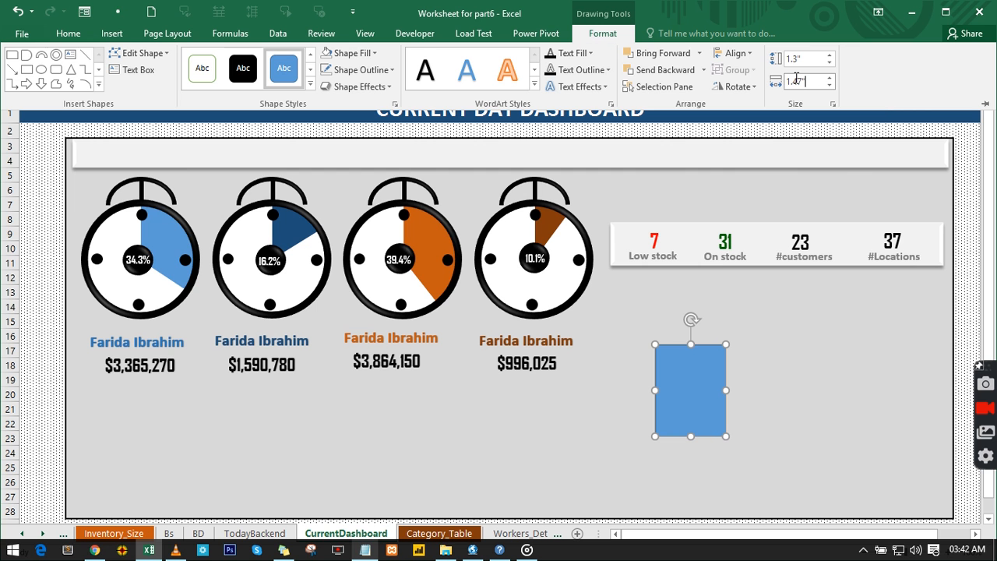
pyautogui.press('Return')
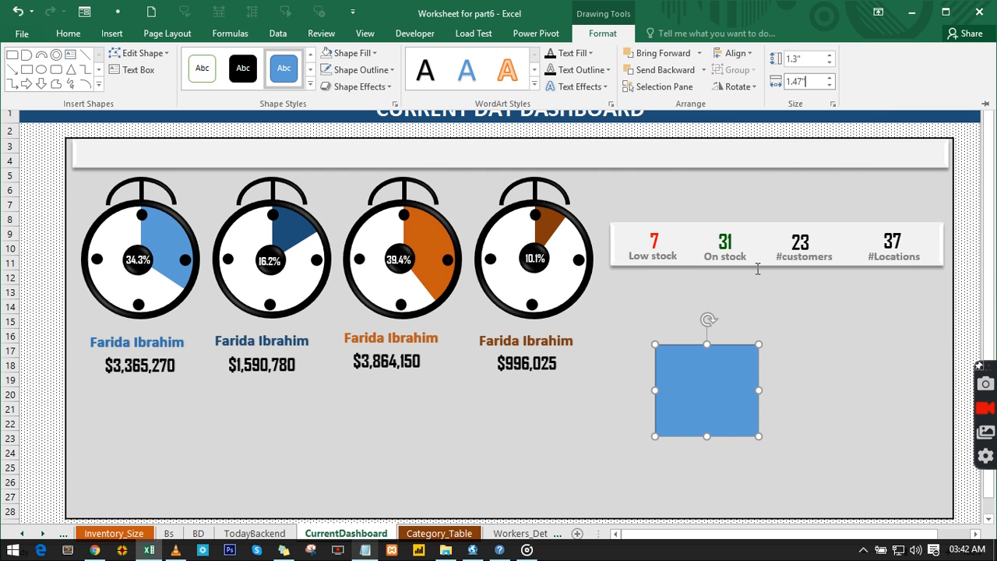
# Move the rectangle below the first sales rep's gauge and amount, and place a copy of it beside it under the second gauge.
pyautogui.click(703, 347)
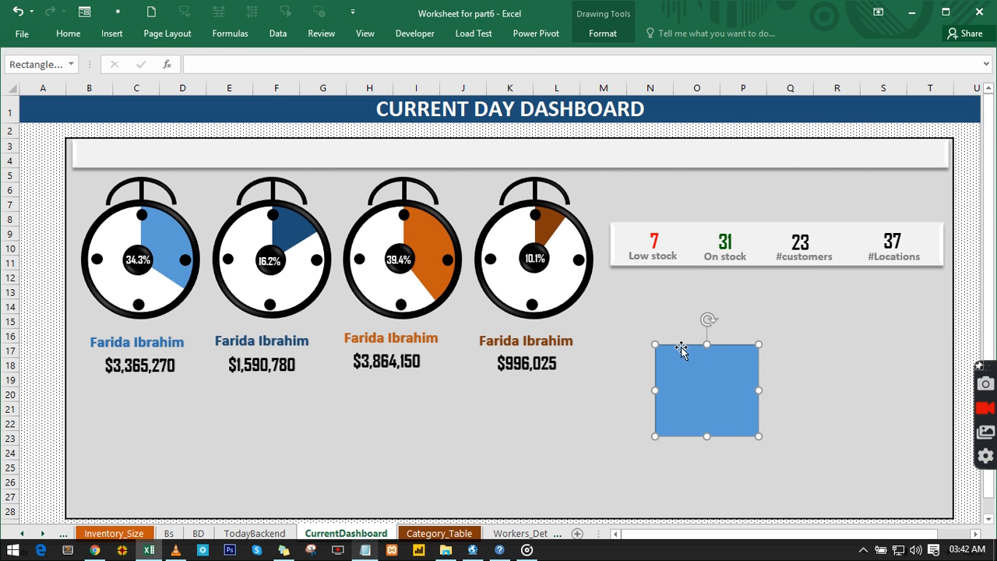
pyautogui.moveTo(682, 349); pyautogui.dragTo(111, 408)
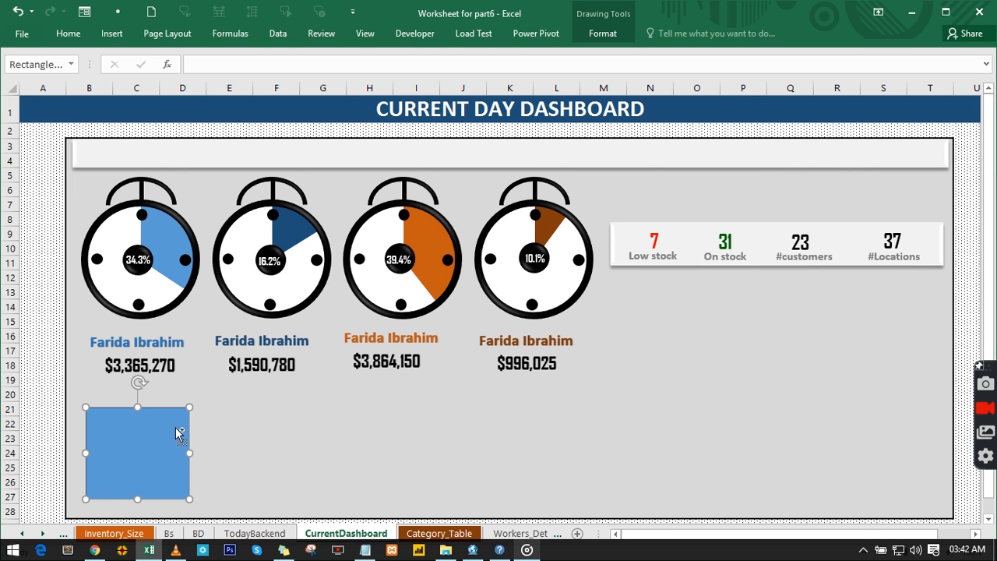
pyautogui.moveTo(178, 434); pyautogui.dragTo(245, 424)
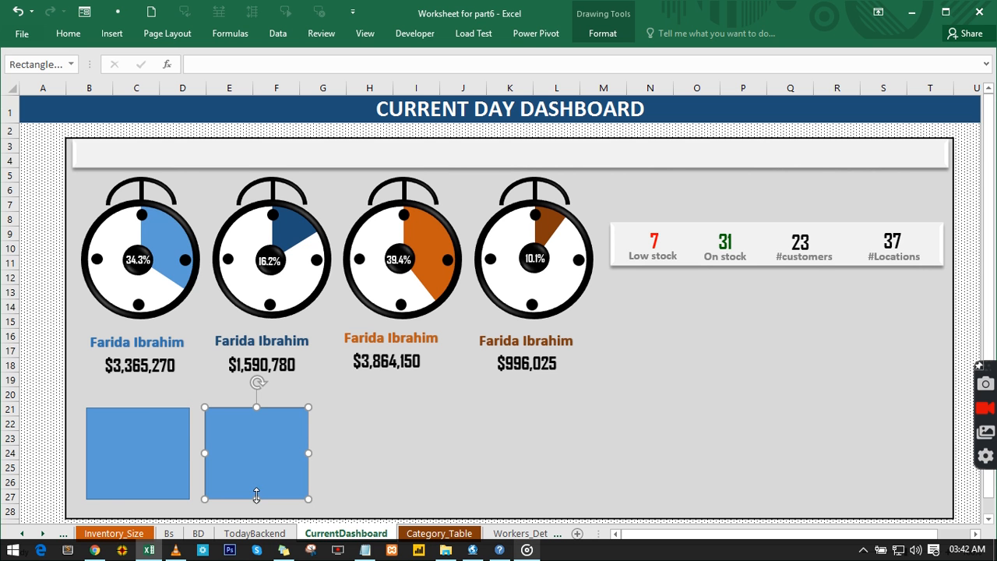
# Check the current sales amount cards on the BD sheet and extend the CurrentDashboard row to seven rectangles with further copies.
pyautogui.click(197, 533)
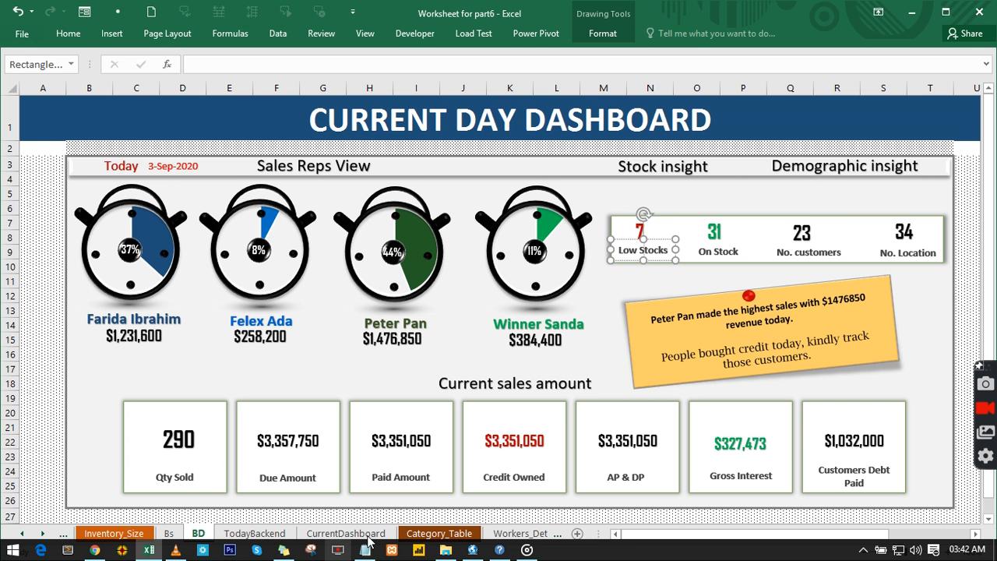
pyautogui.hotkey('ctrl', 'pagedown')
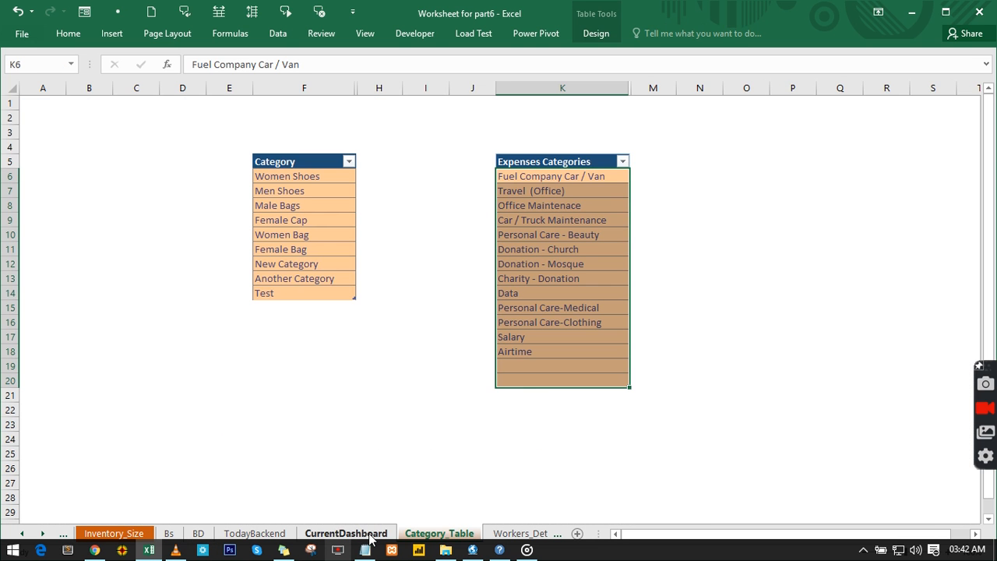
pyautogui.click(369, 535)
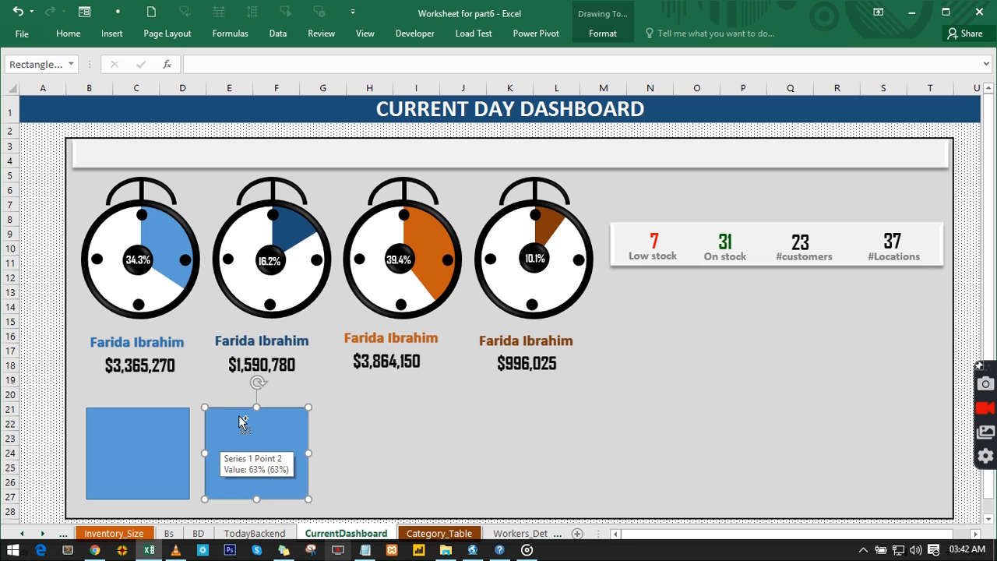
pyautogui.keyDown('ctrl'); pyautogui.moveTo(242, 421); pyautogui.dragTo(805, 412); pyautogui.keyUp('ctrl')
# Align all seven rectangles to their top edges and distribute them horizontally.
pyautogui.keyDown('ctrl'); pyautogui.click(713, 433); pyautogui.keyUp('ctrl')
pyautogui.keyDown('ctrl'); pyautogui.click(639, 440); pyautogui.keyUp('ctrl')
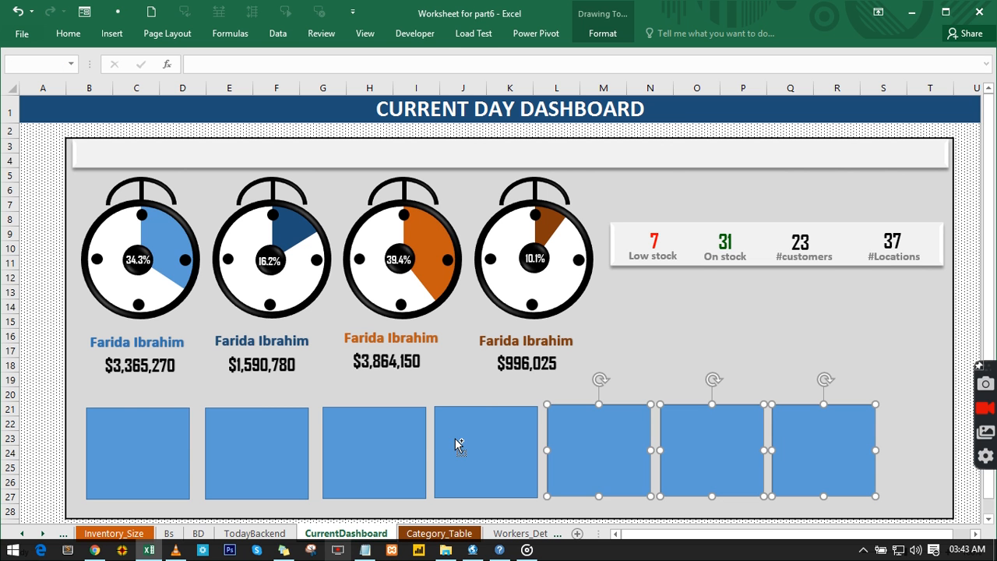
pyautogui.keyDown('ctrl'); pyautogui.click(455, 438); pyautogui.keyUp('ctrl')
pyautogui.keyDown('ctrl'); pyautogui.click(384, 444); pyautogui.keyUp('ctrl')
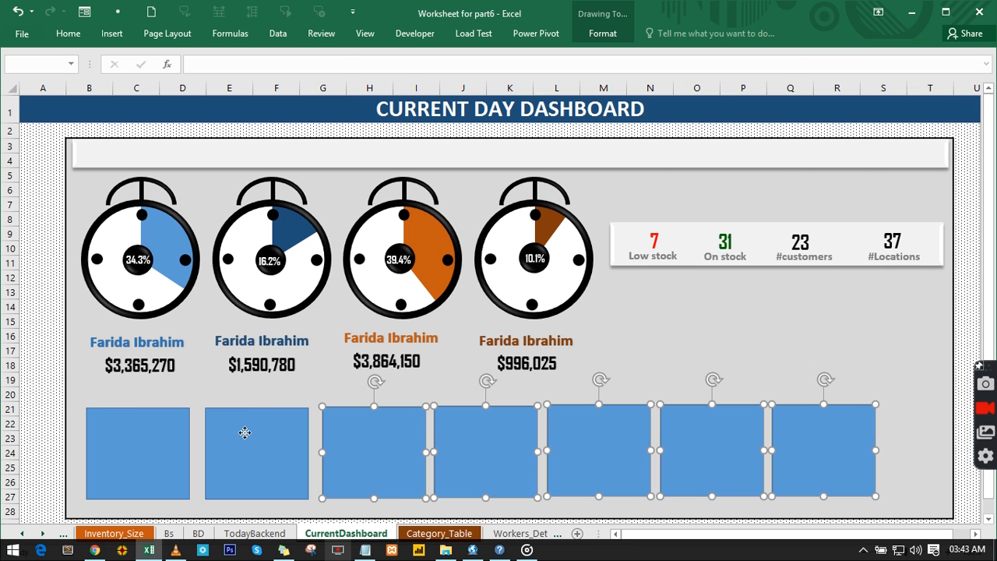
pyautogui.keyDown('ctrl'); pyautogui.click(245, 432); pyautogui.keyUp('ctrl')
pyautogui.keyDown('ctrl'); pyautogui.click(137, 451); pyautogui.keyUp('ctrl')
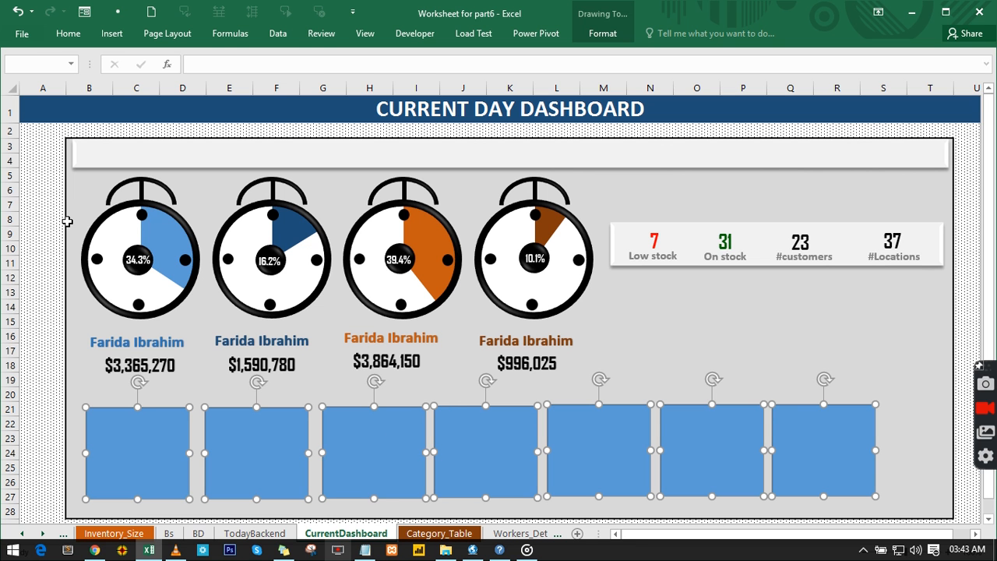
pyautogui.click(604, 35)
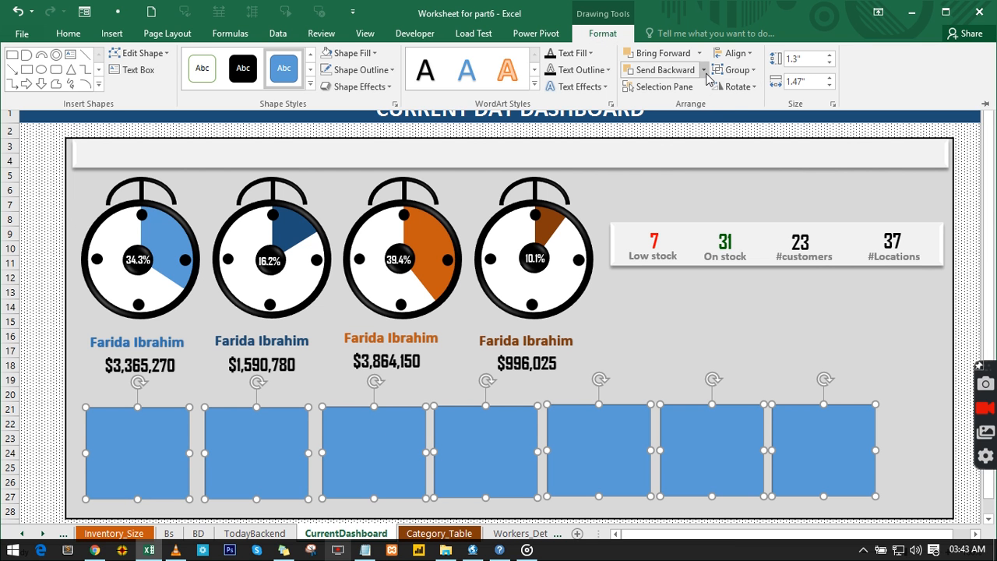
pyautogui.click(744, 54)
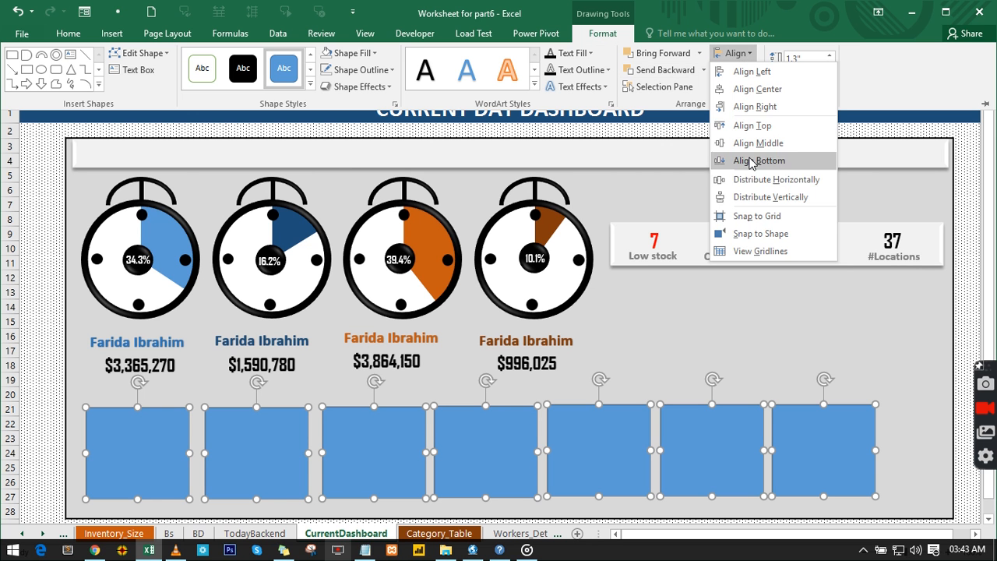
pyautogui.click(753, 132)
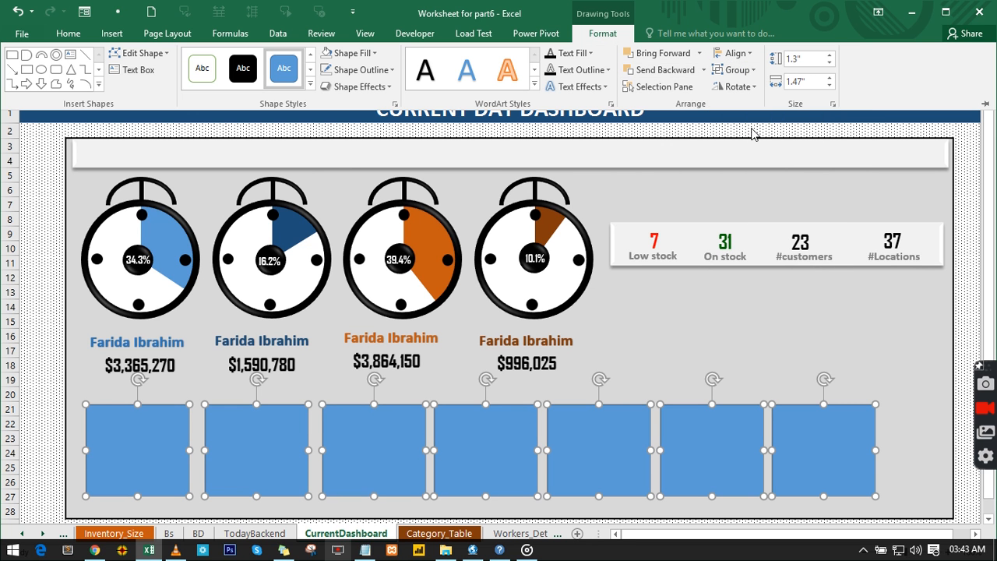
pyautogui.click(740, 56)
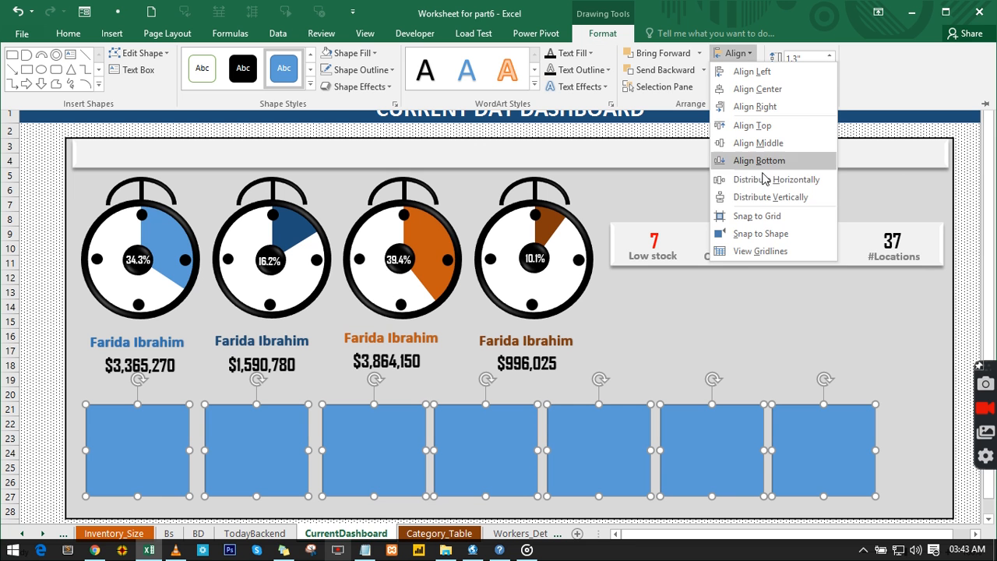
pyautogui.click(769, 180)
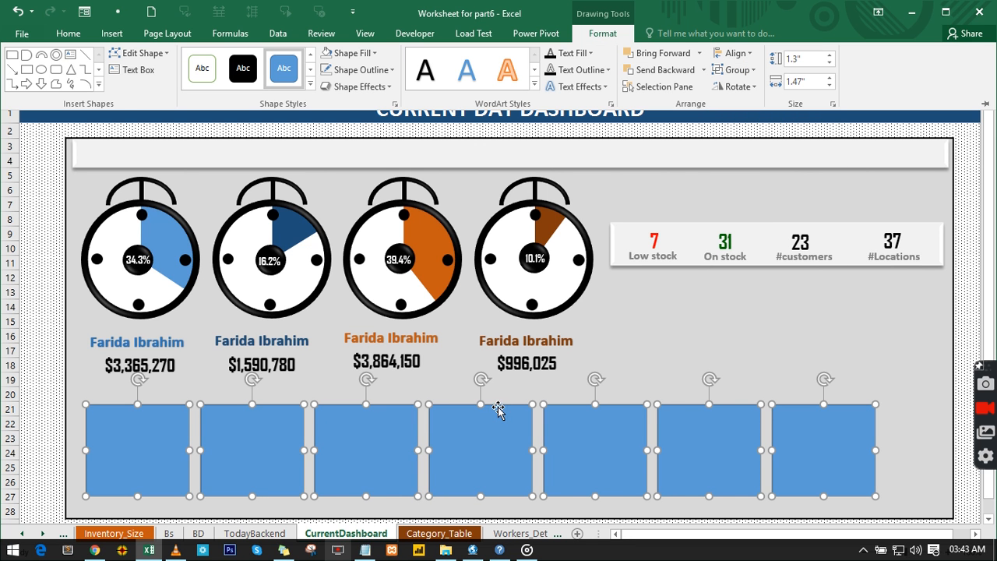
# Shift the row of seven rectangles to center it in the dashboard panel and fill them with White, Background 1, Darker 5%.
pyautogui.hotkey('ctrl', 'F1')
pyautogui.moveTo(515, 409); pyautogui.dragTo(537, 413)
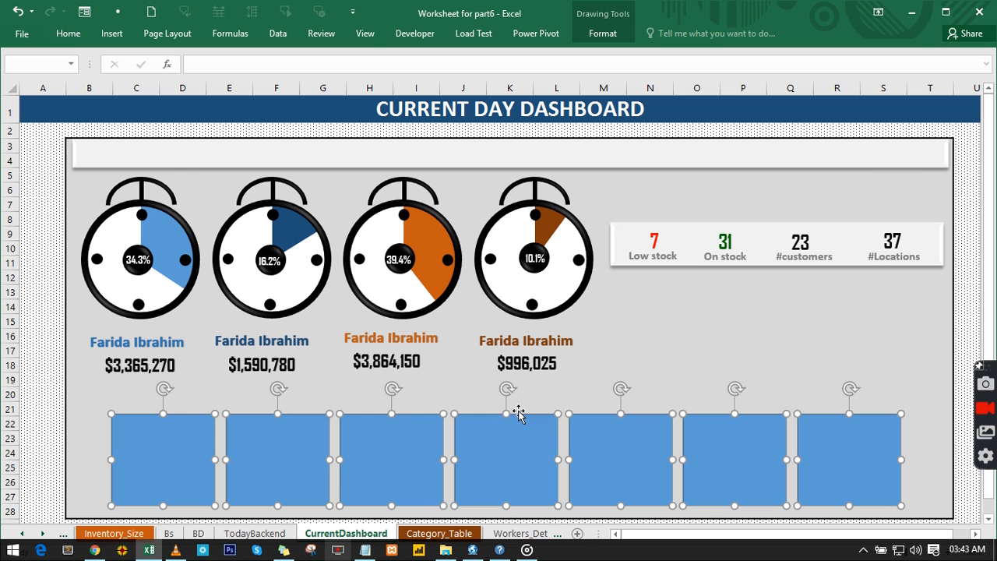
pyautogui.click(67, 34)
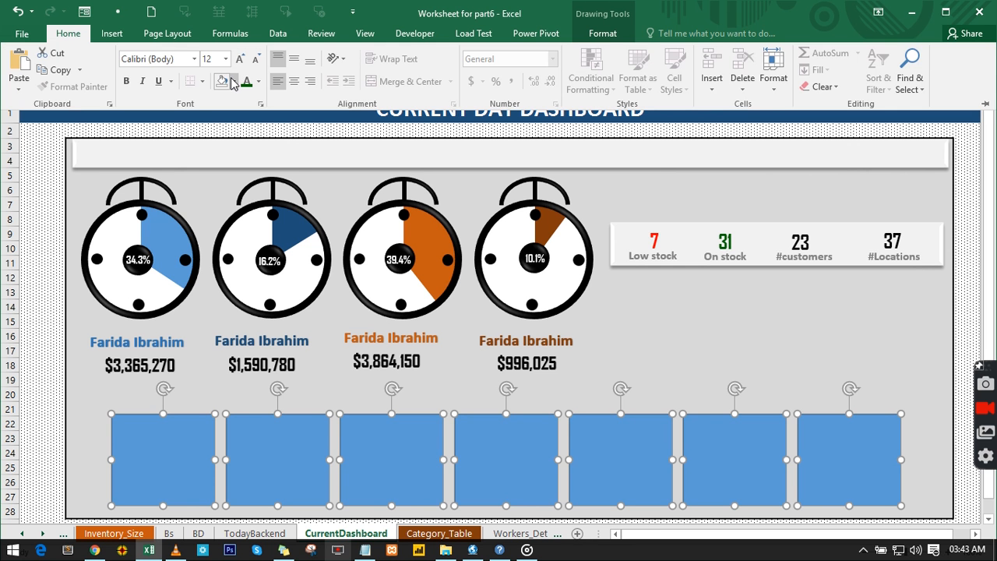
pyautogui.click(233, 83)
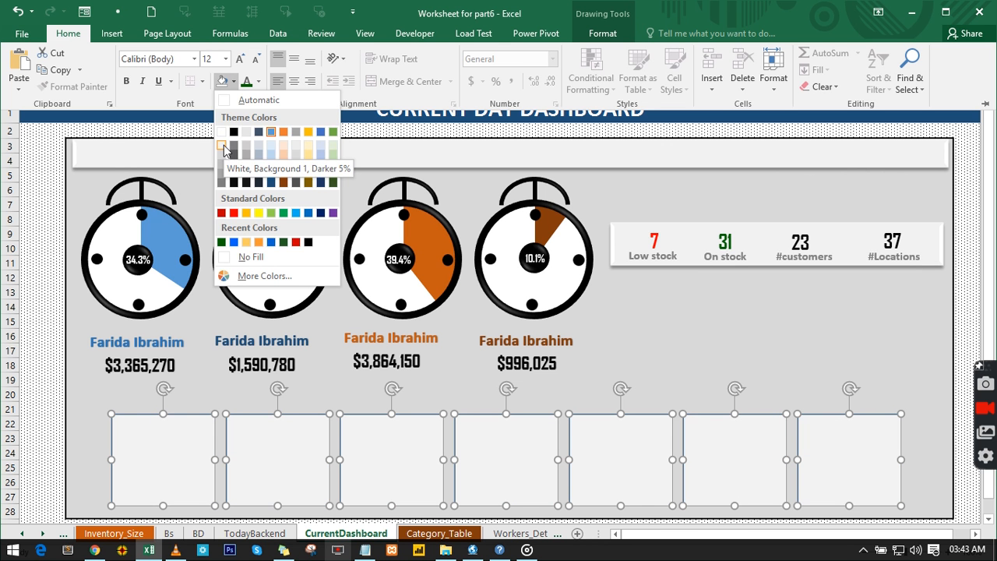
pyautogui.click(223, 148)
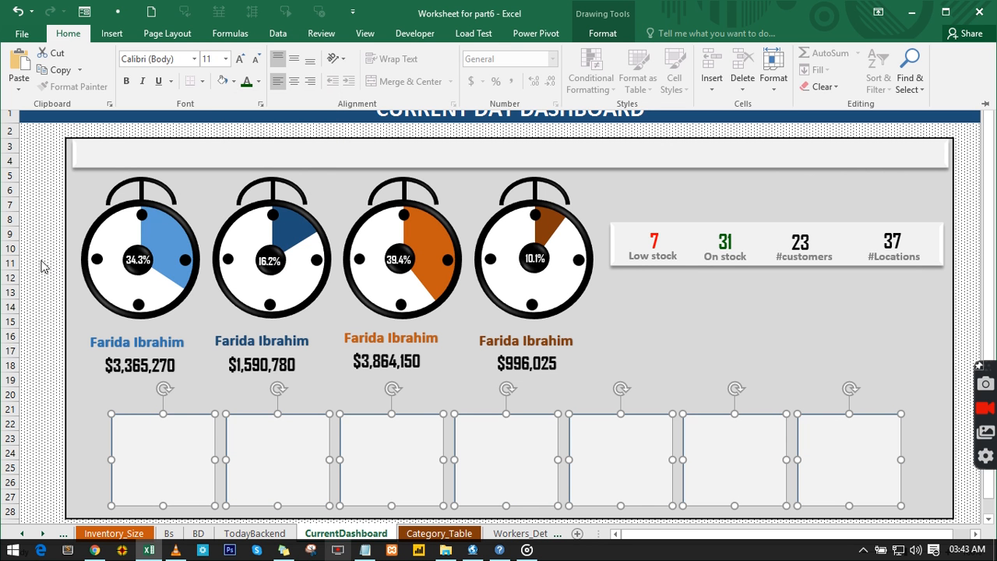
pyautogui.click(43, 247)
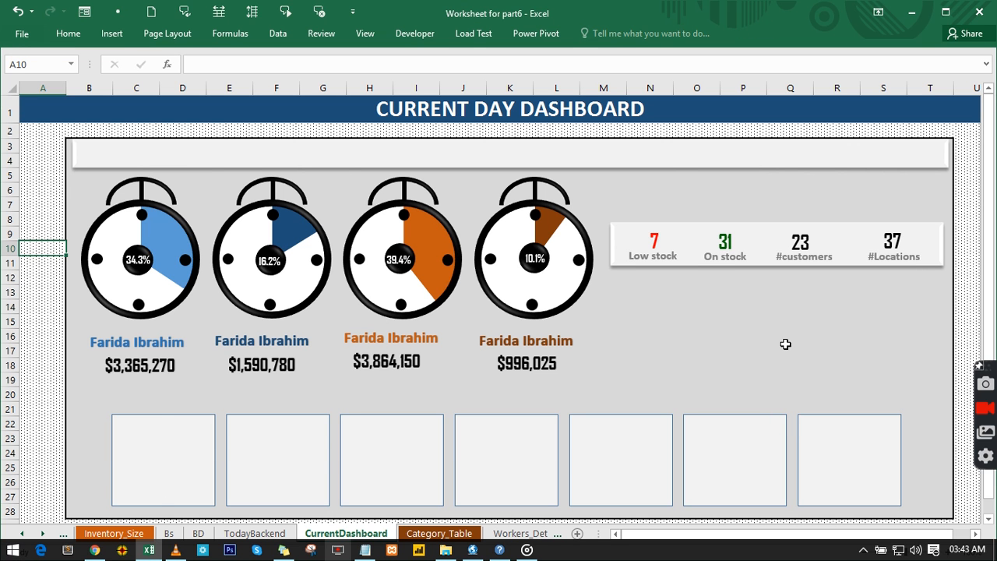
# Select all seven card rectangles again and remove their outline.
pyautogui.click(154, 439)
pyautogui.keyDown('ctrl'); pyautogui.click(267, 435); pyautogui.keyUp('ctrl')
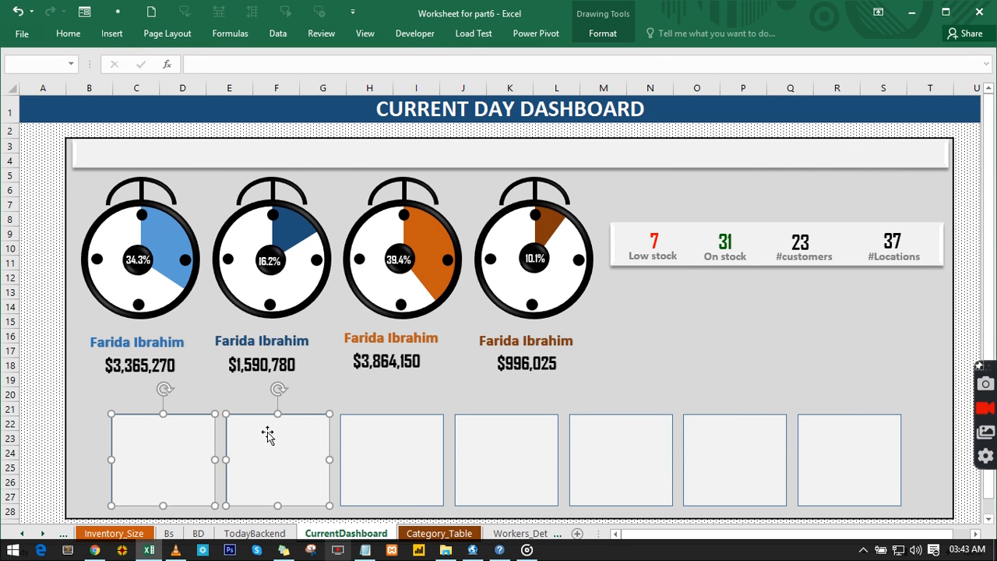
pyautogui.keyDown('ctrl'); pyautogui.click(390, 436); pyautogui.keyUp('ctrl')
pyautogui.keyDown('ctrl'); pyautogui.click(485, 438); pyautogui.keyUp('ctrl')
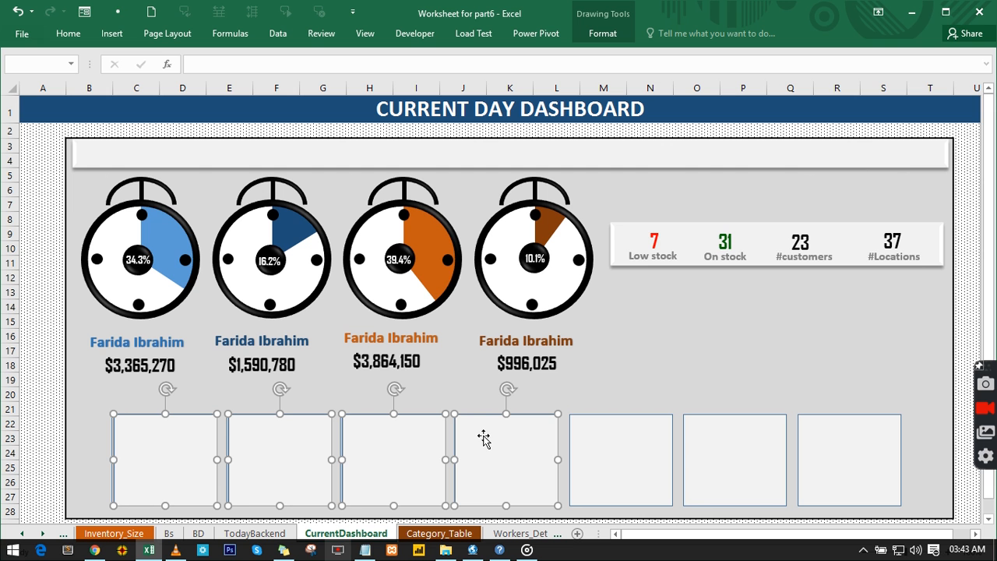
pyautogui.keyDown('ctrl'); pyautogui.click(465, 445); pyautogui.keyUp('ctrl')
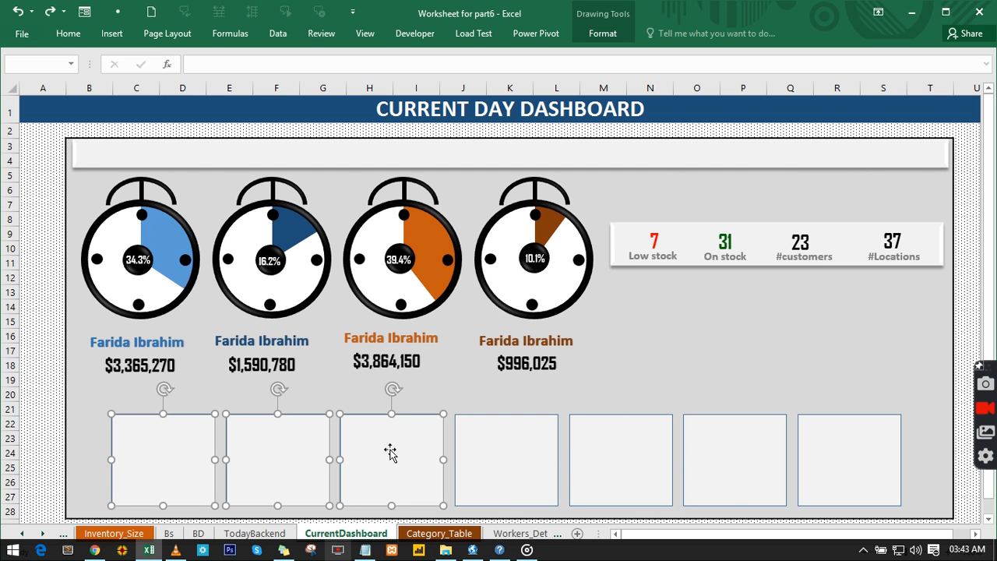
pyautogui.keyDown('ctrl'); pyautogui.click(470, 444); pyautogui.keyUp('ctrl')
pyautogui.keyDown('ctrl'); pyautogui.click(623, 440); pyautogui.keyUp('ctrl')
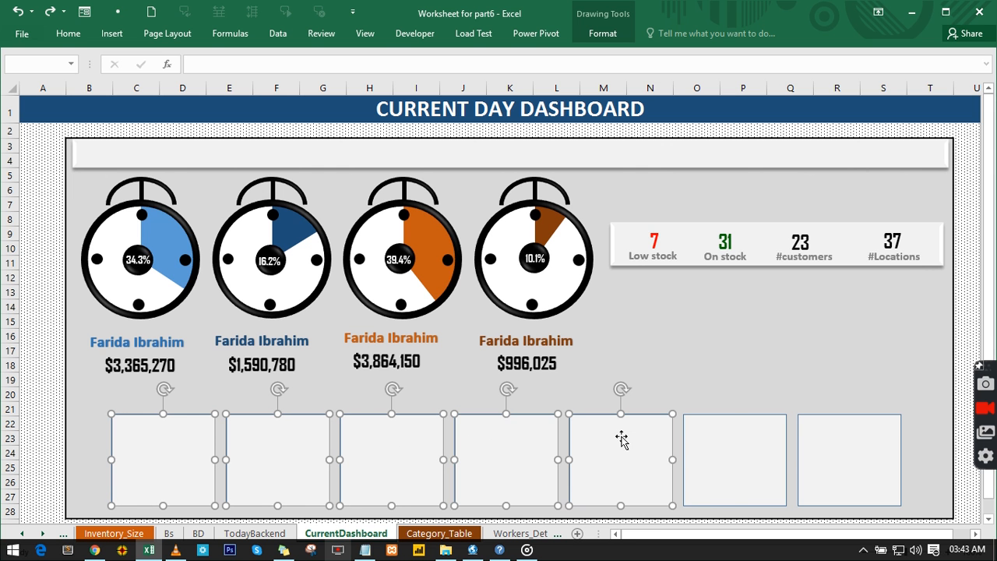
pyautogui.keyDown('ctrl'); pyautogui.click(763, 448); pyautogui.keyUp('ctrl')
pyautogui.keyDown('ctrl'); pyautogui.click(822, 447); pyautogui.keyUp('ctrl')
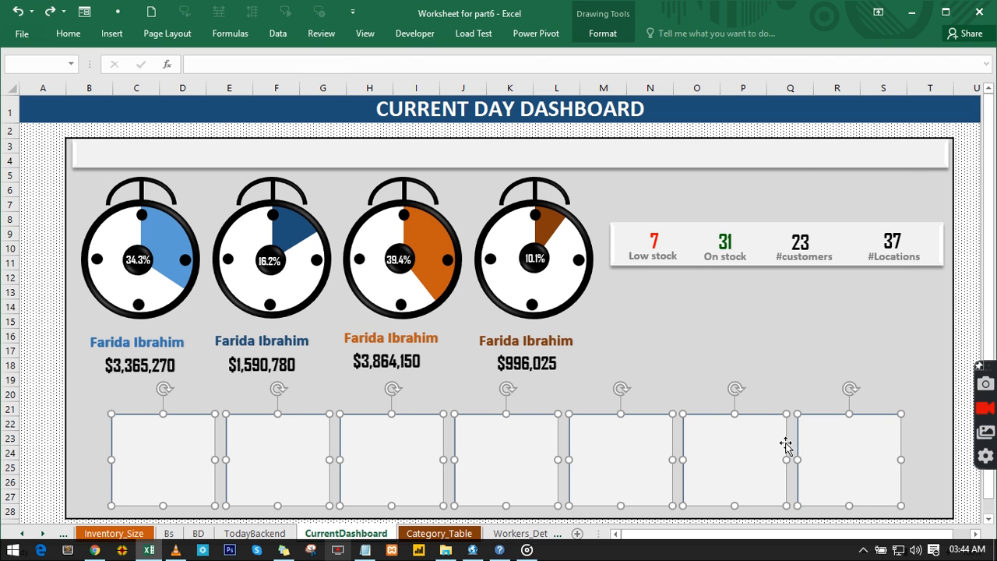
pyautogui.click(621, 39)
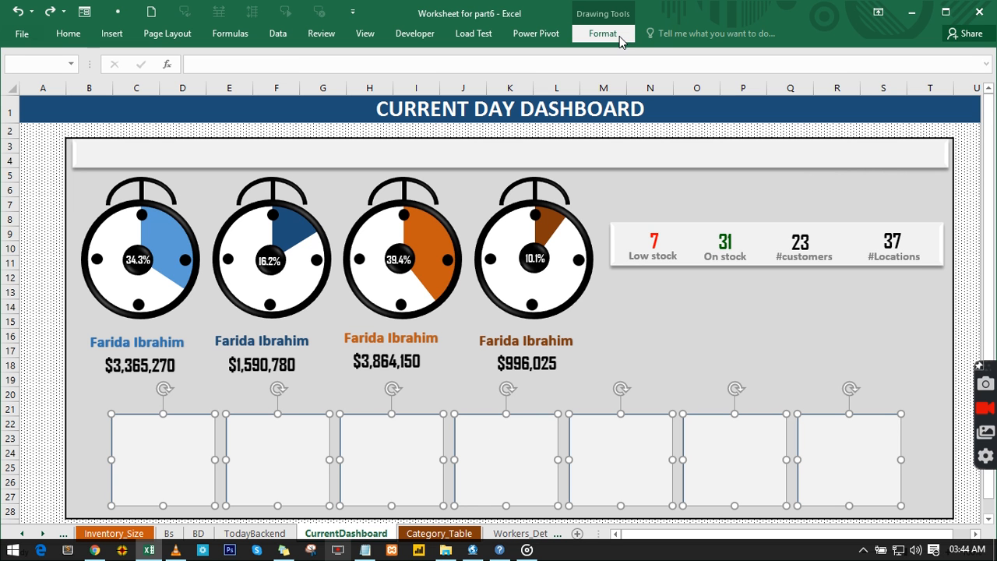
pyautogui.click(390, 71)
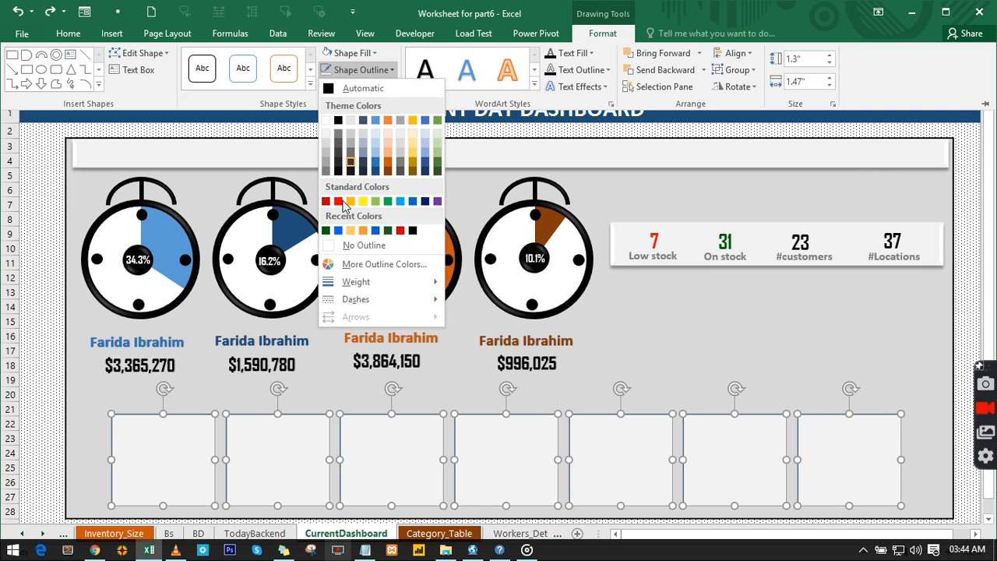
pyautogui.click(332, 247)
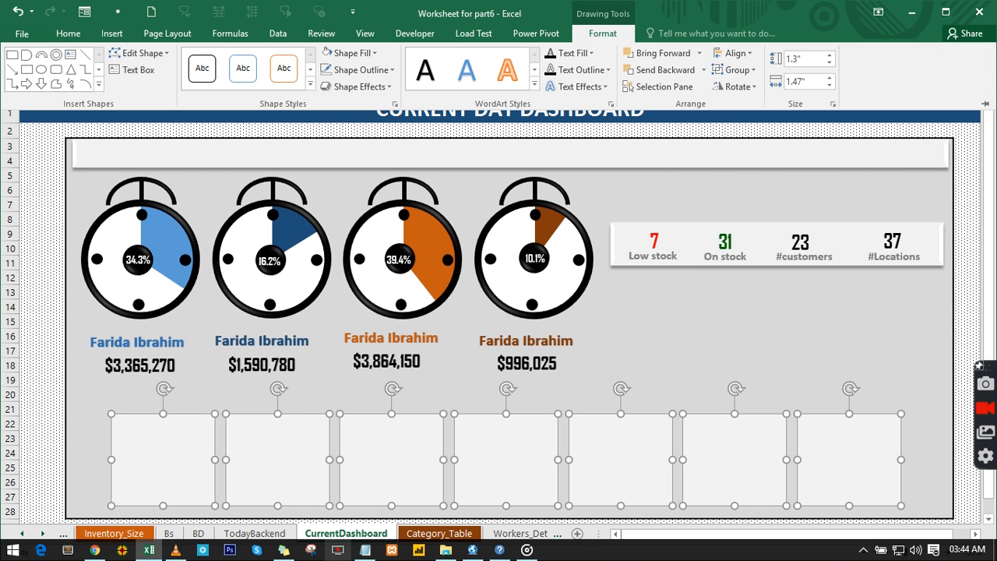
# Apply the centered outer shadow to the seven selected card rectangles and deselect them.
pyautogui.click(385, 90)
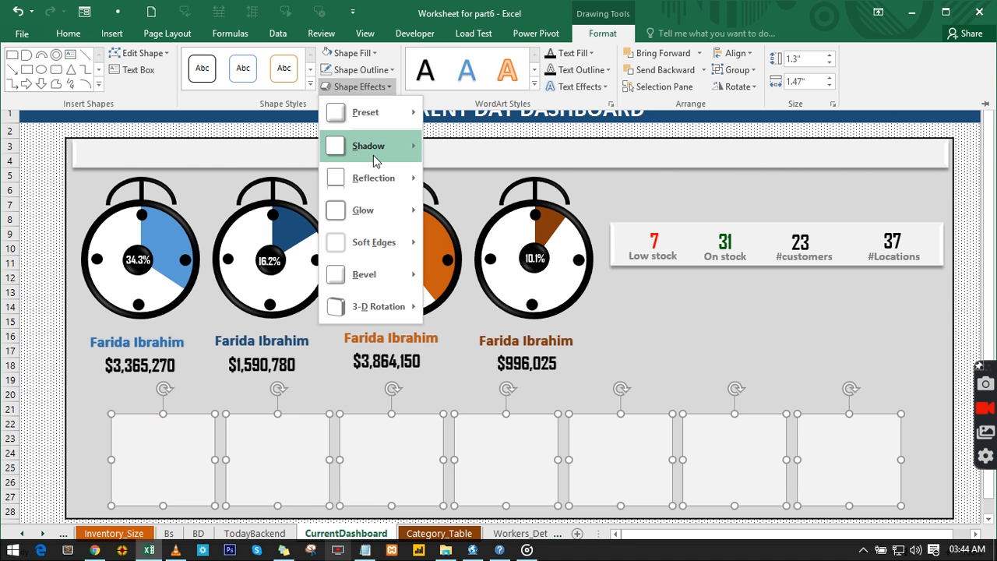
pyautogui.moveTo(374, 154)
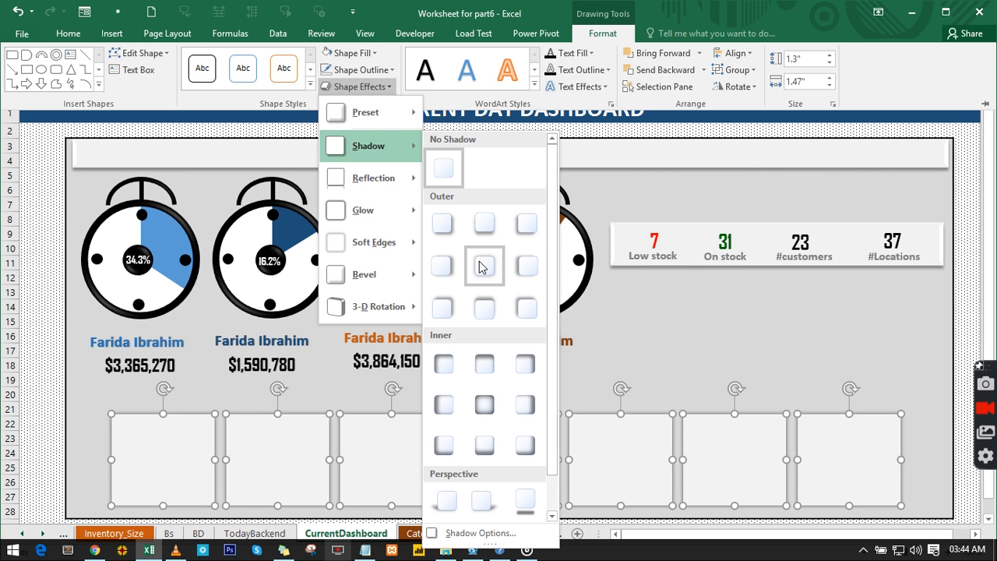
pyautogui.click(480, 267)
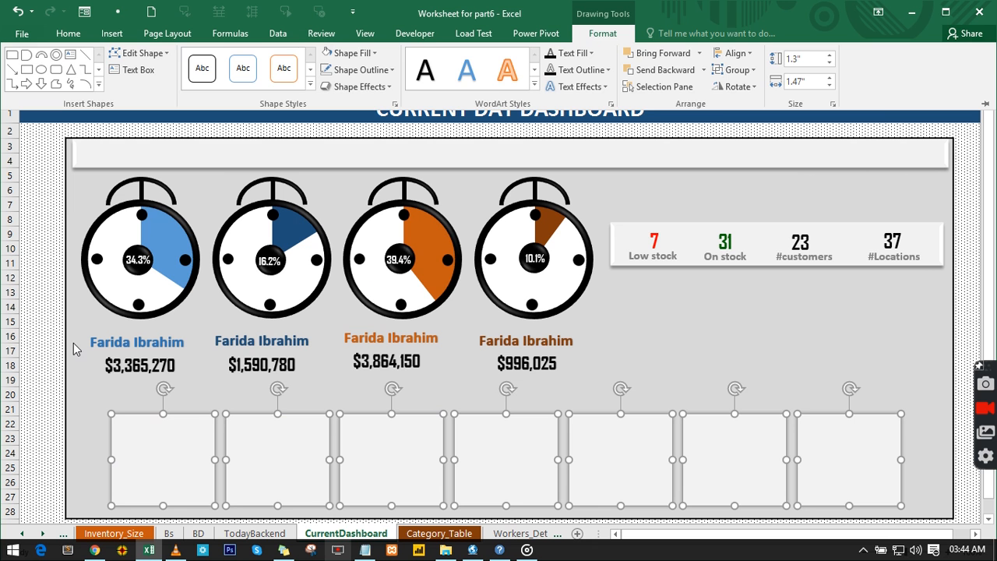
pyautogui.click(52, 333)
pyautogui.click(49, 324)
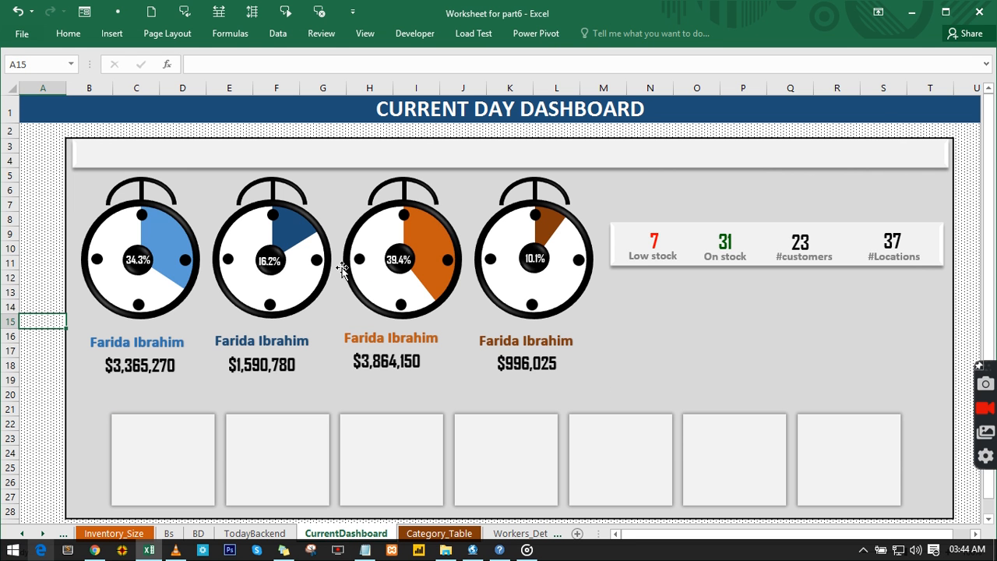
# Check the current sales amount cards on the BD sheet and look for free columns beside the TodayBackend pivot tables.
pyautogui.click(204, 533)
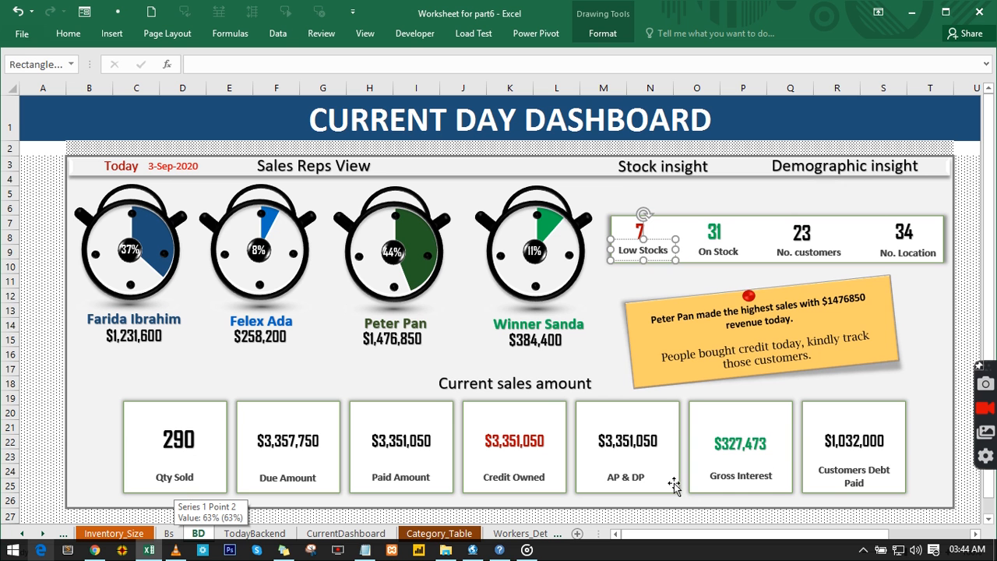
pyautogui.click(253, 534)
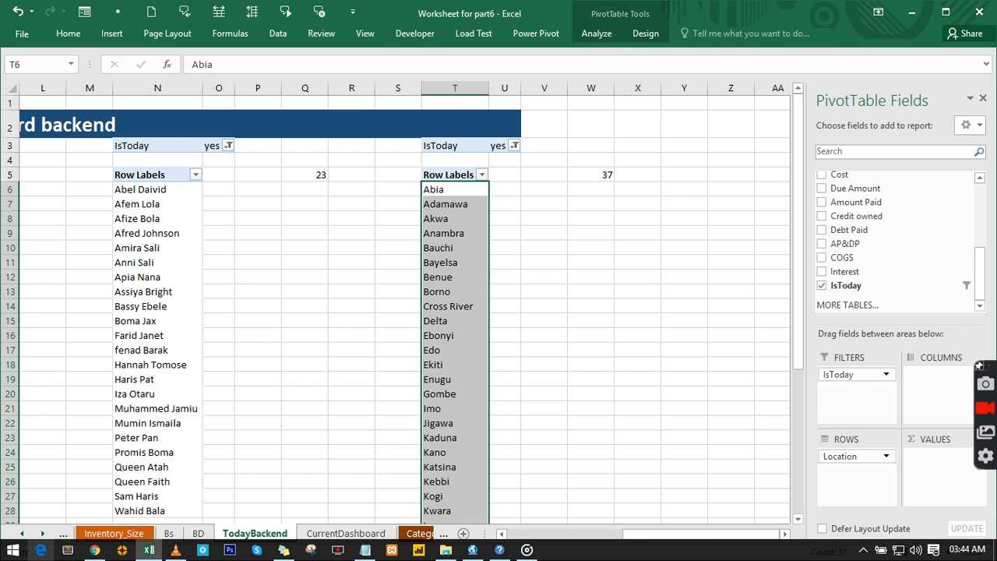
pyautogui.click(786, 534)
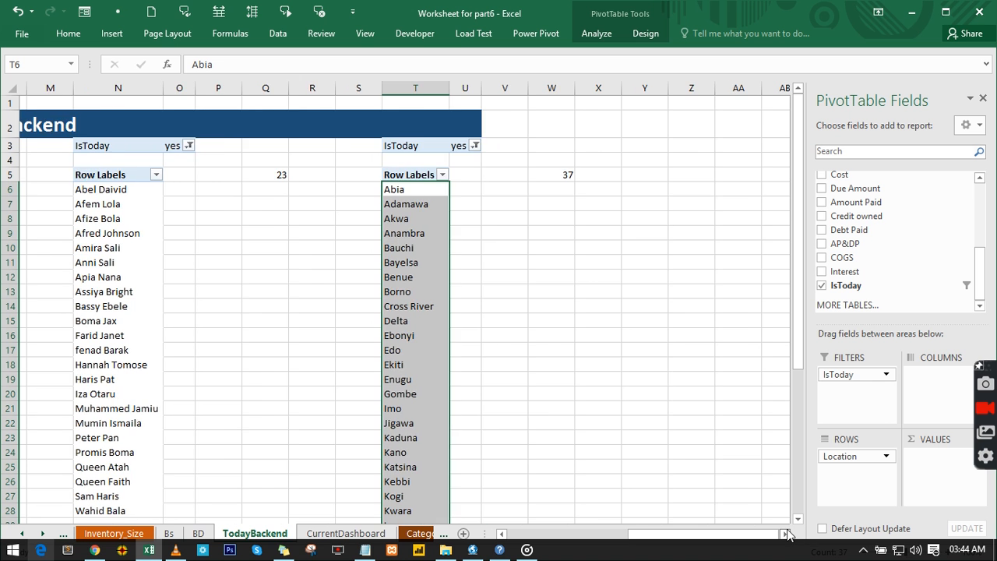
pyautogui.click(785, 534)
pyautogui.click(785, 534)
pyautogui.click(785, 533)
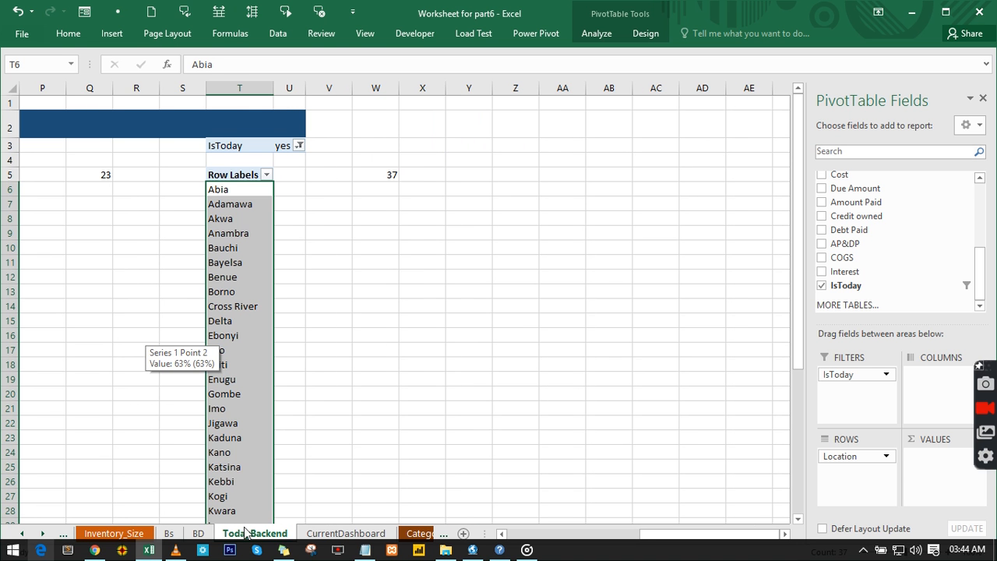
# Create a PivotTable from tb_Transactions on the Transacional_Table sheet, placed in the existing TodayBackend worksheet at cell Z5.
pyautogui.click(134, 533)
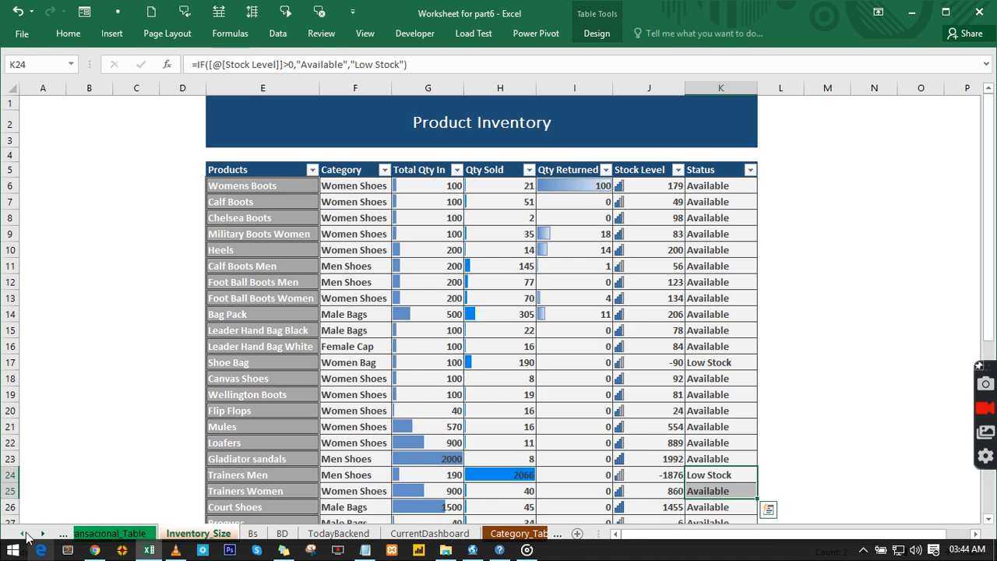
pyautogui.click(117, 533)
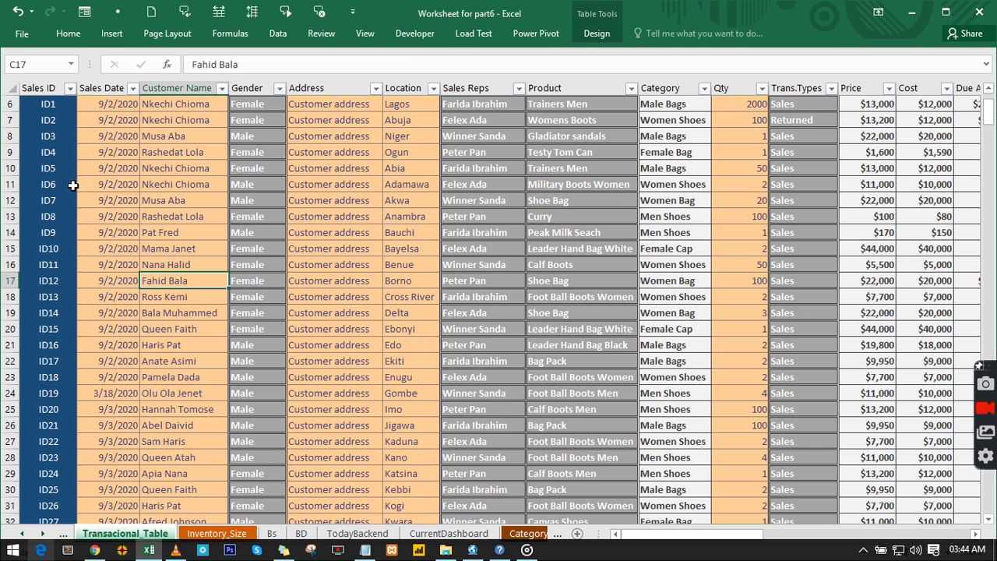
pyautogui.click(49, 184)
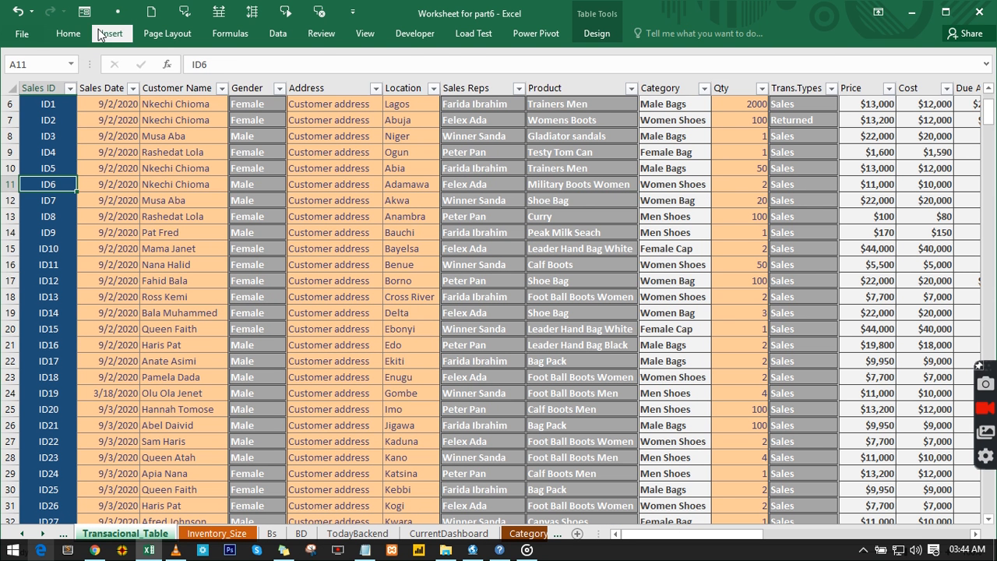
pyautogui.click(110, 34)
pyautogui.press('Escape')
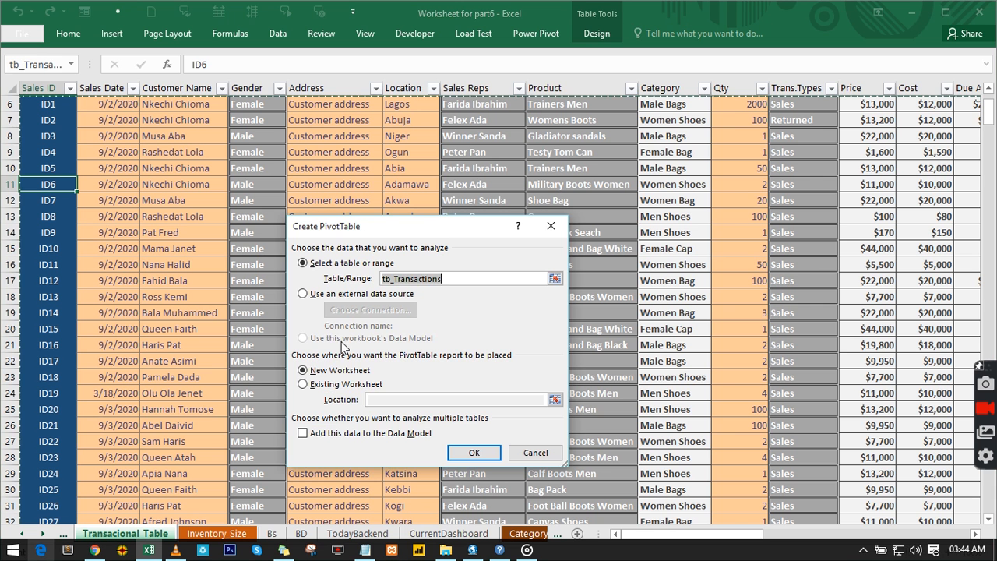
pyautogui.click(304, 385)
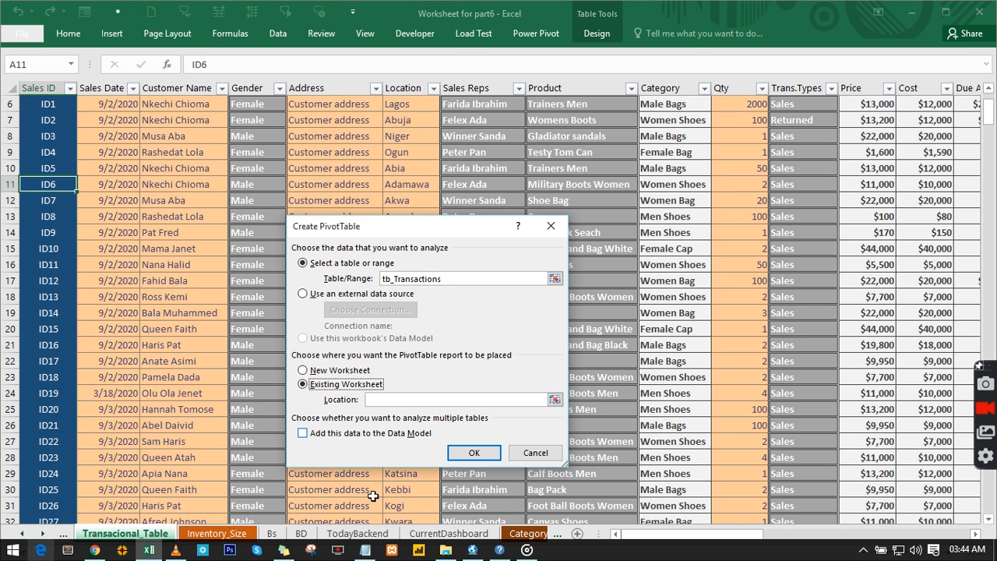
pyautogui.click(372, 534)
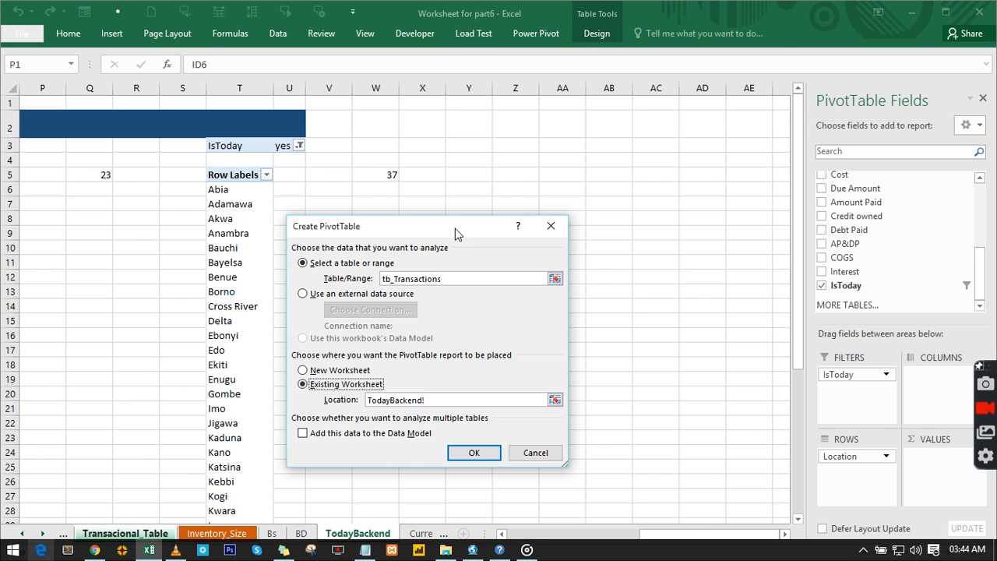
pyautogui.click(514, 144)
pyautogui.click(520, 174)
pyautogui.click(461, 454)
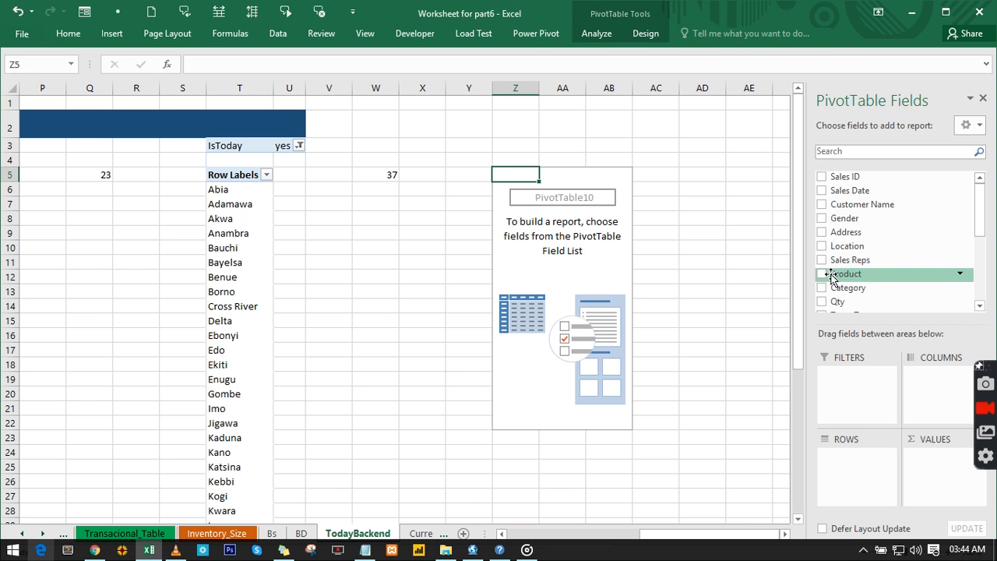
# Add IsToday as the report filter and Qty as a value field in the new pivot table.
pyautogui.scroll(-5, 857, 288)
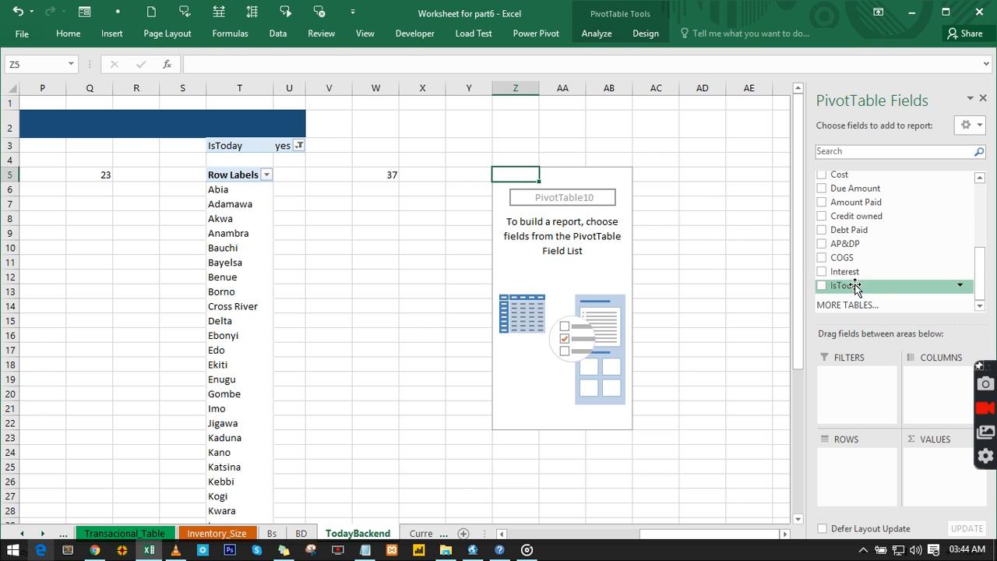
pyautogui.moveTo(845, 285); pyautogui.dragTo(855, 385)
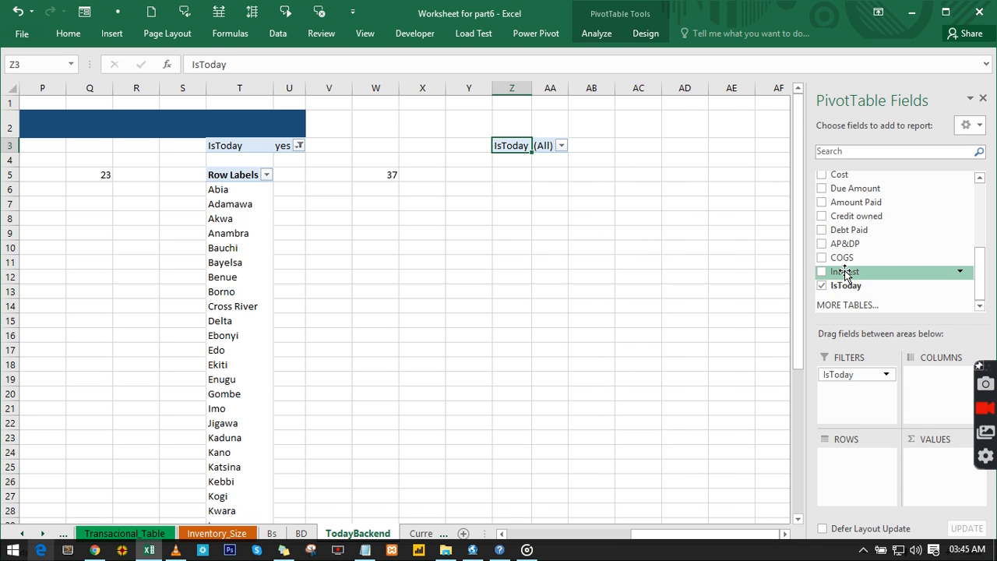
pyautogui.scroll(3, 847, 271)
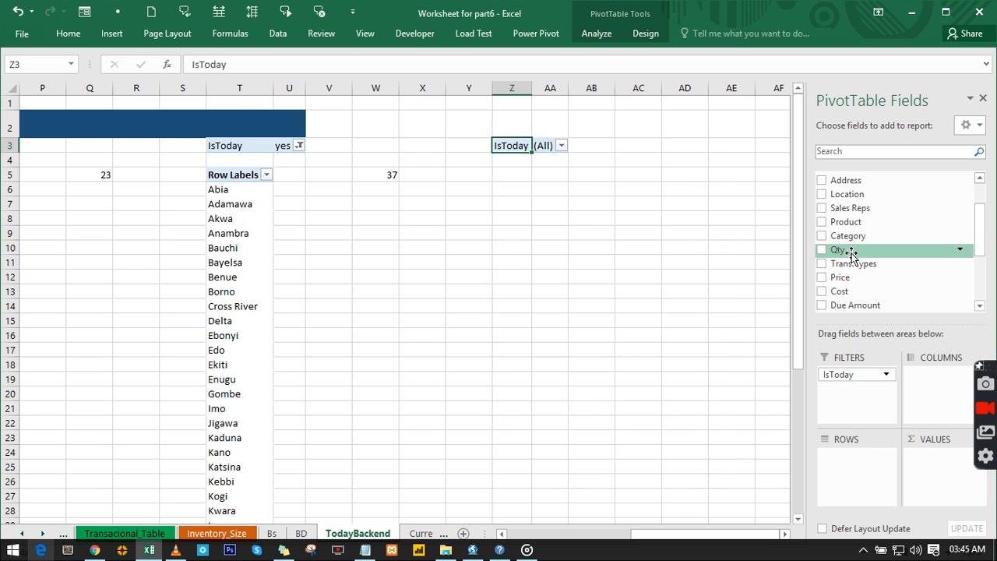
pyautogui.moveTo(849, 251); pyautogui.dragTo(939, 466)
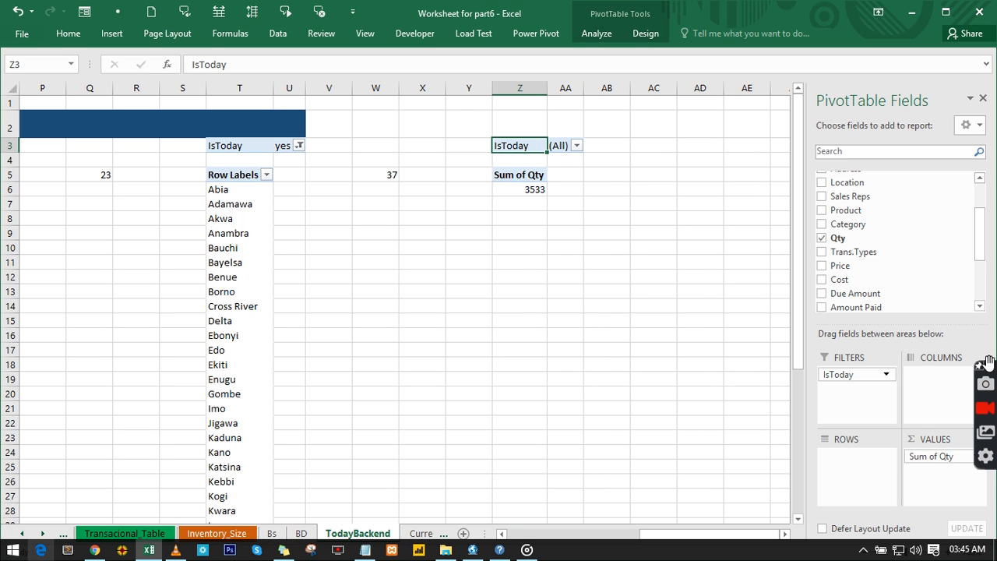
# Add Due Amount and Amount Paid to the pivot table's values.
pyautogui.moveTo(988, 362); pyautogui.dragTo(993, 278)
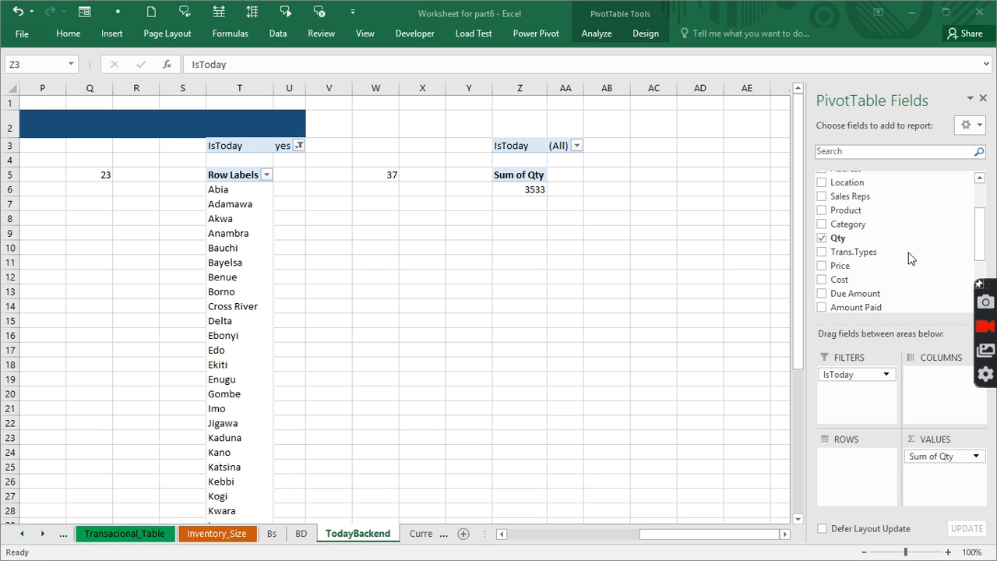
pyautogui.moveTo(857, 293); pyautogui.dragTo(948, 477)
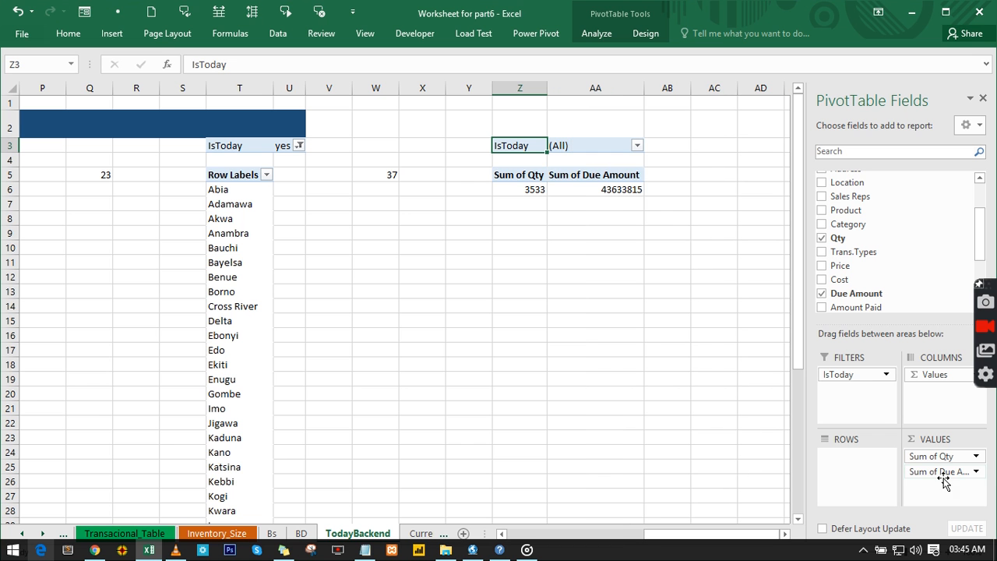
pyautogui.moveTo(853, 318); pyautogui.dragTo(942, 491)
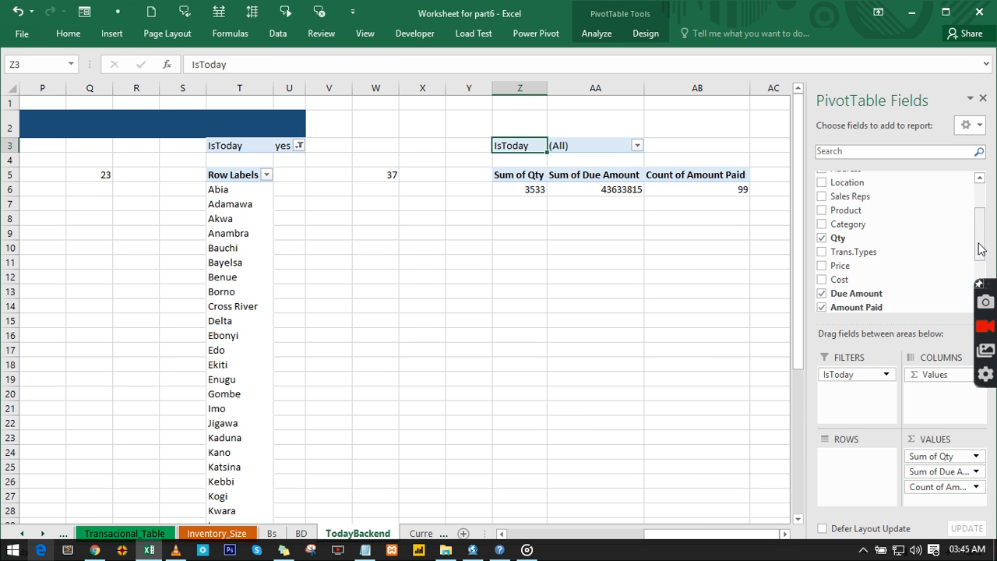
# Change the Amount Paid value field to summarize by Sum.
pyautogui.scroll(-3, 981, 248)
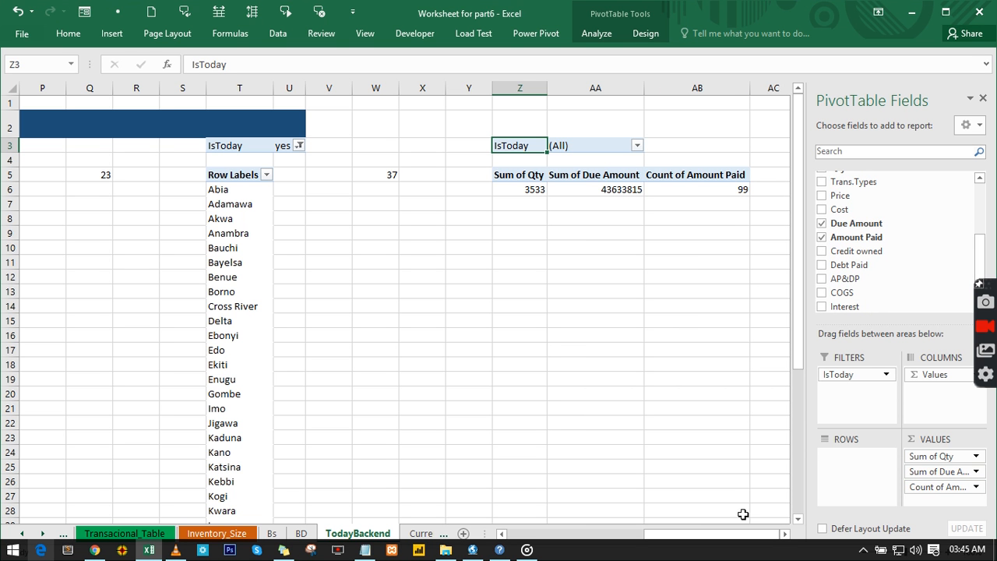
pyautogui.click(785, 535)
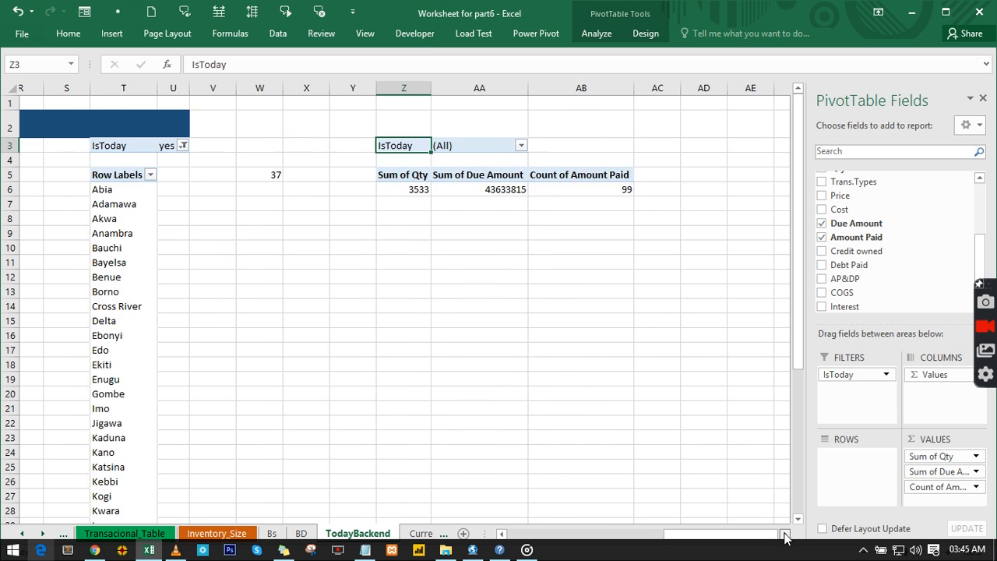
pyautogui.click(786, 535)
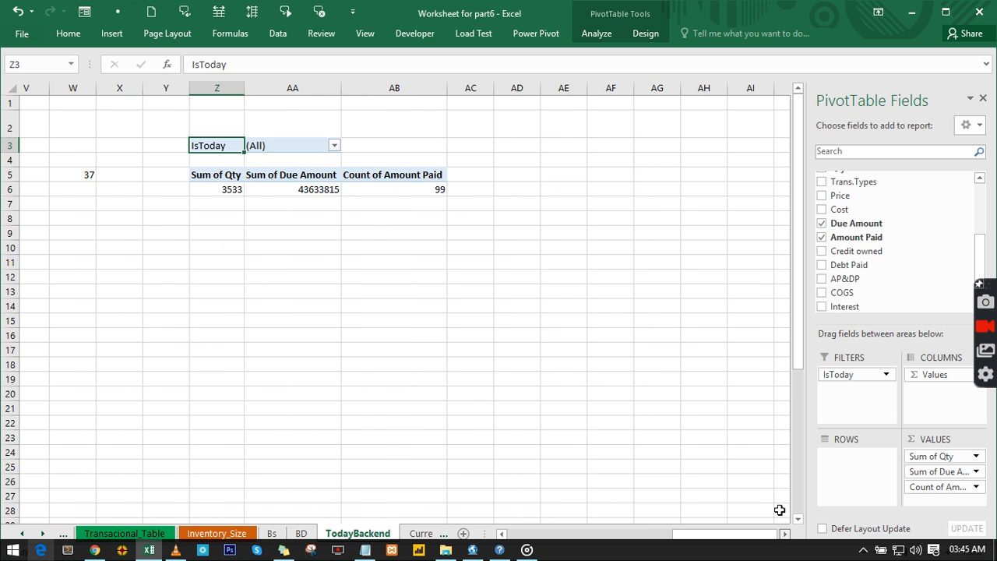
pyautogui.click(976, 486)
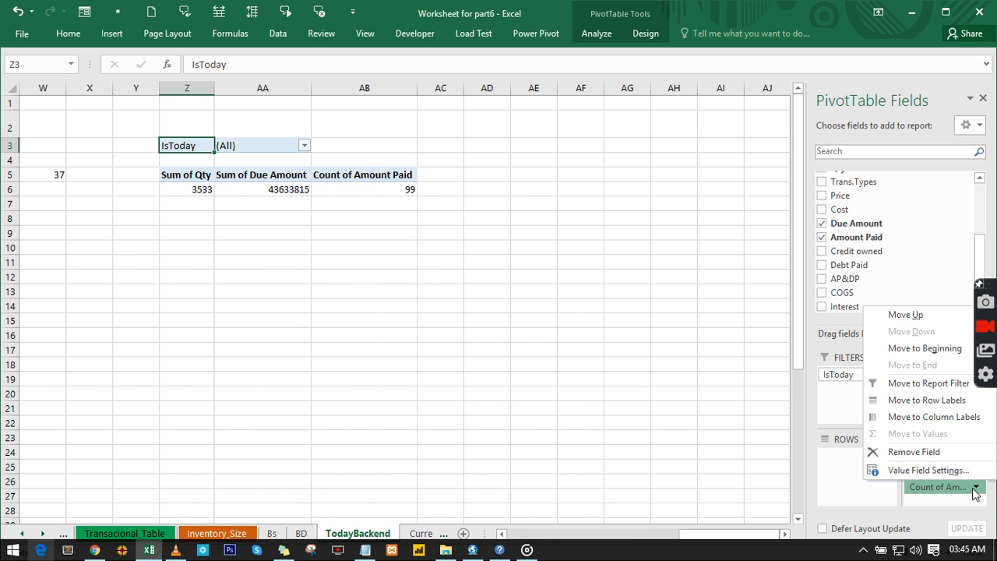
pyautogui.click(927, 470)
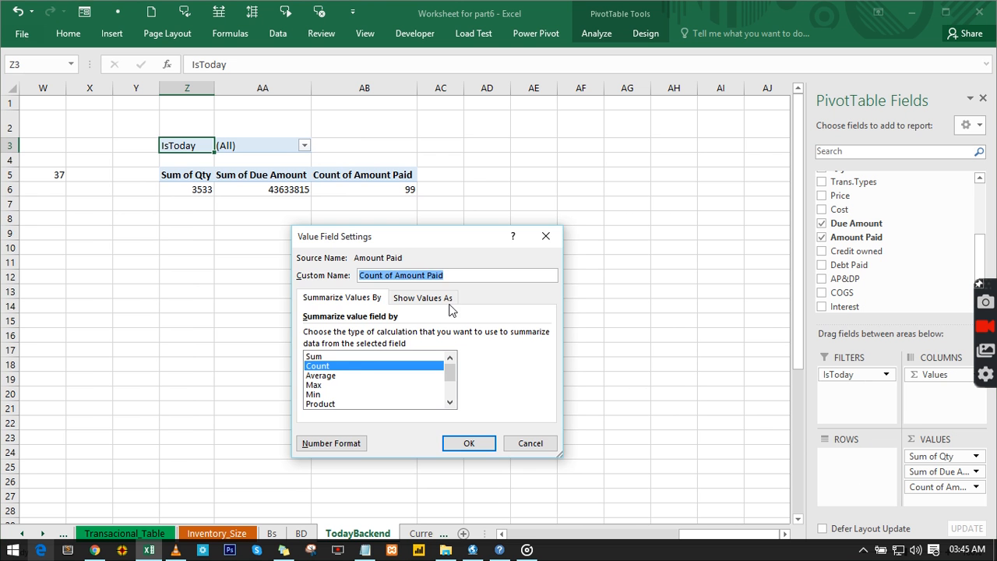
pyautogui.click(335, 356)
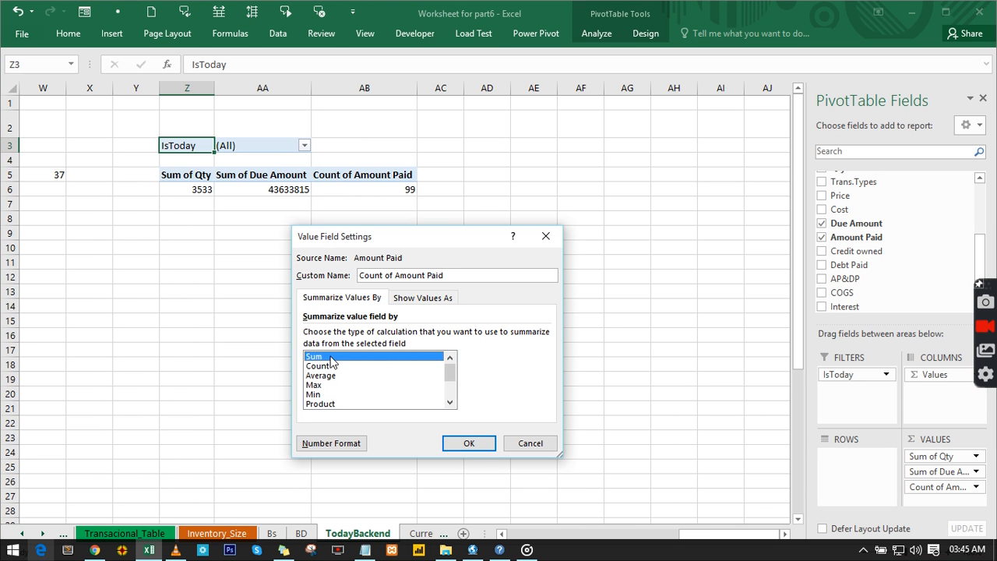
pyautogui.click(469, 443)
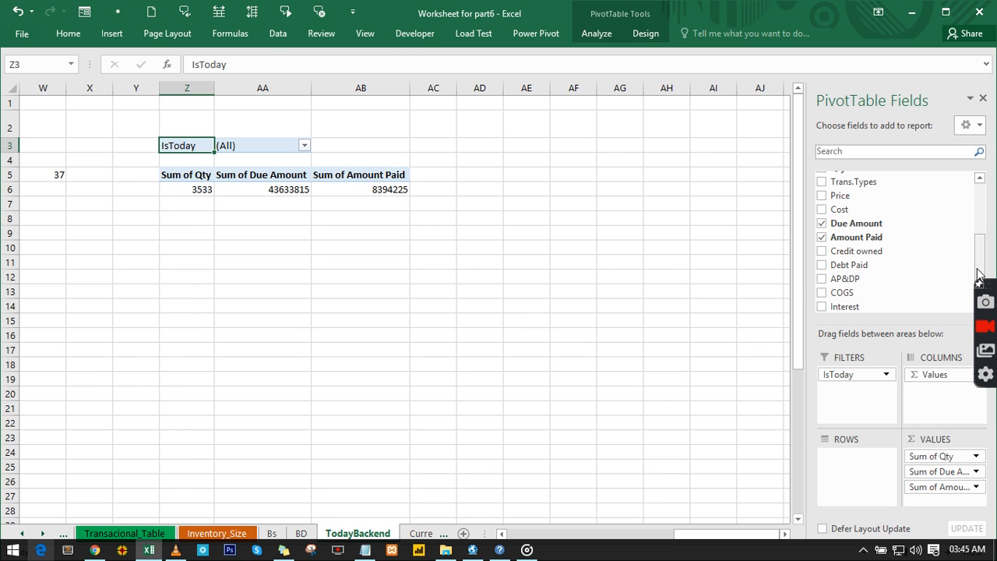
# Add Credit owned and Interest to the pivot table's values and compare the fields with the cards on the BD sheet.
pyautogui.scroll(-1, 980, 272)
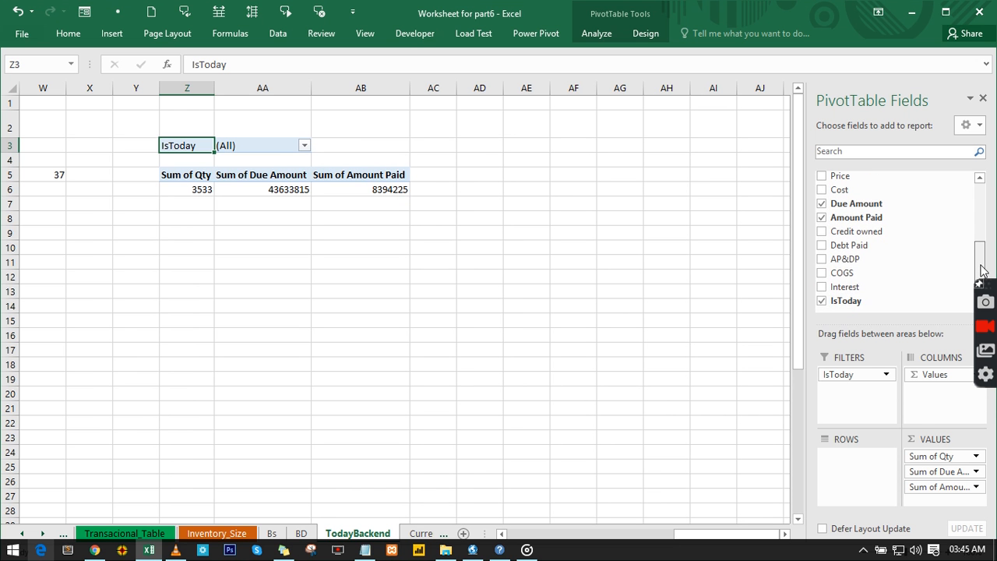
pyautogui.scroll(-1, 983, 270)
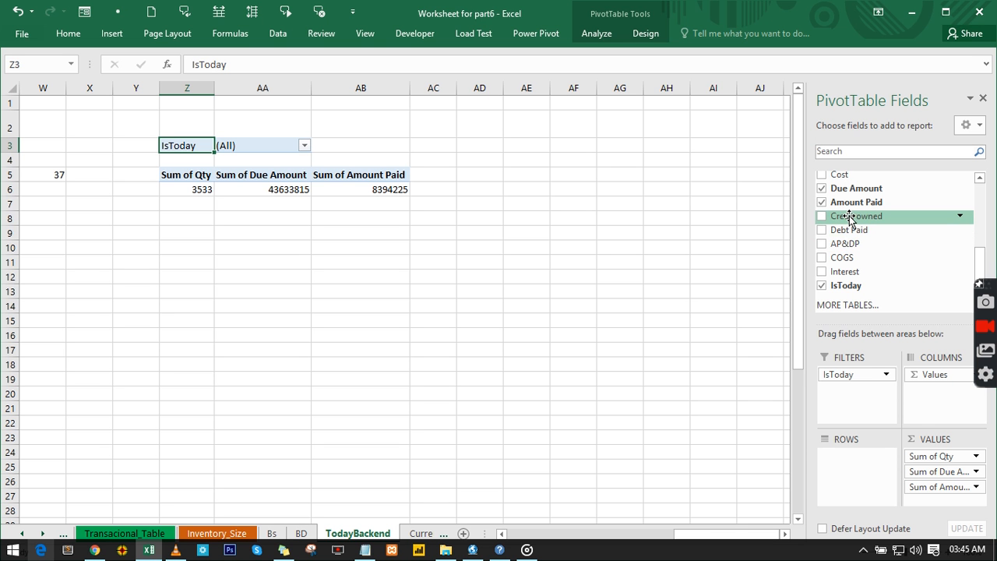
pyautogui.moveTo(849, 218); pyautogui.dragTo(930, 500)
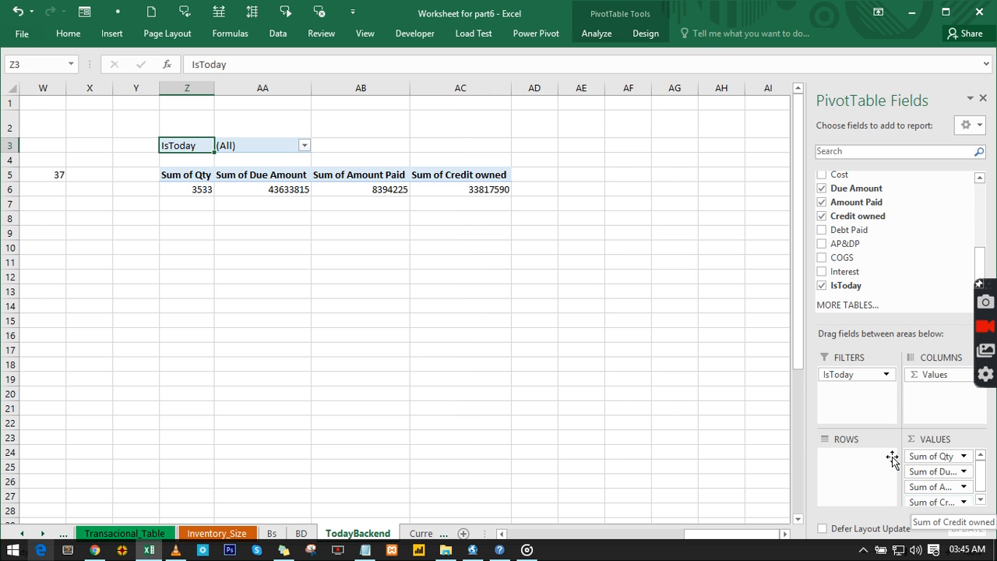
pyautogui.click(822, 272)
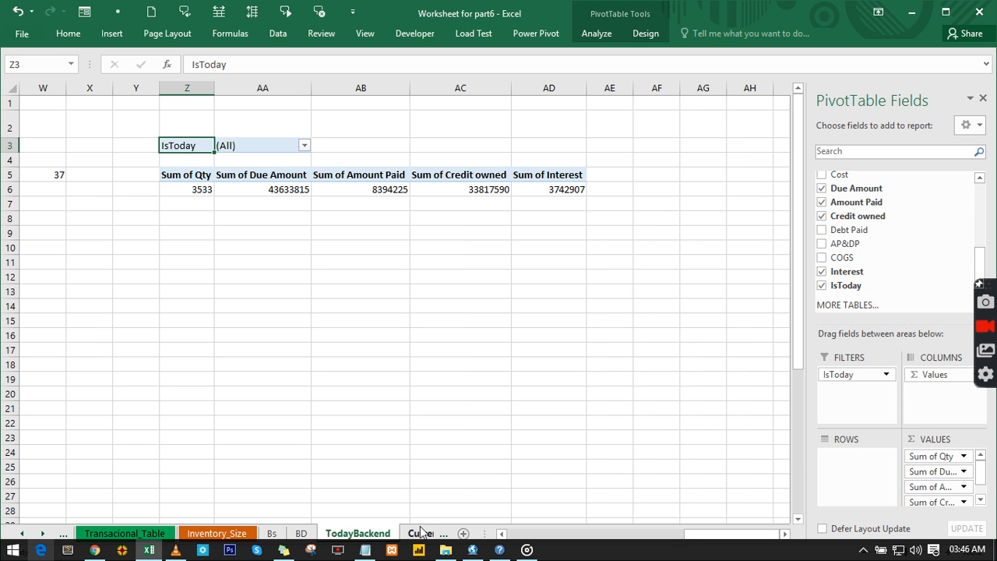
pyautogui.click(302, 533)
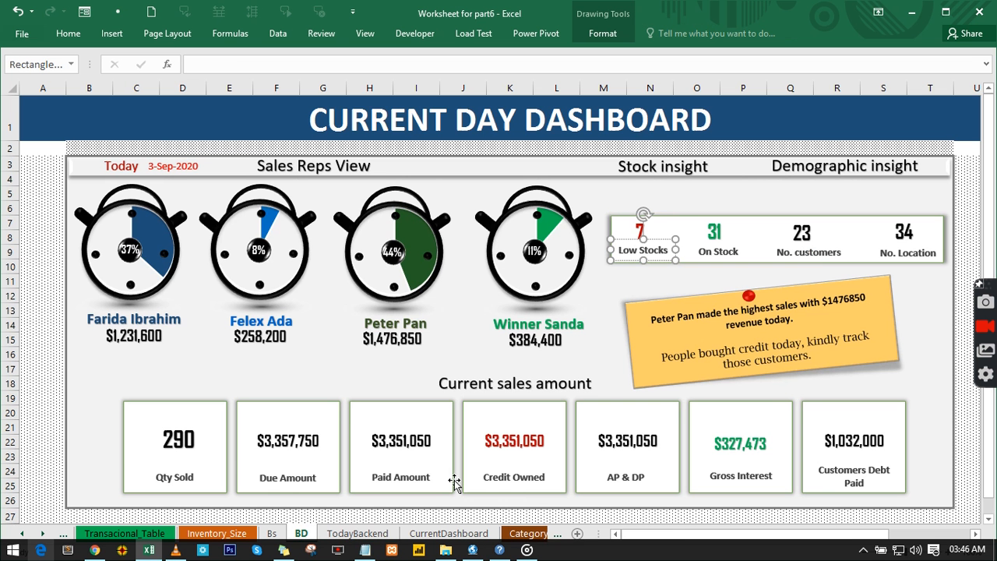
pyautogui.click(353, 534)
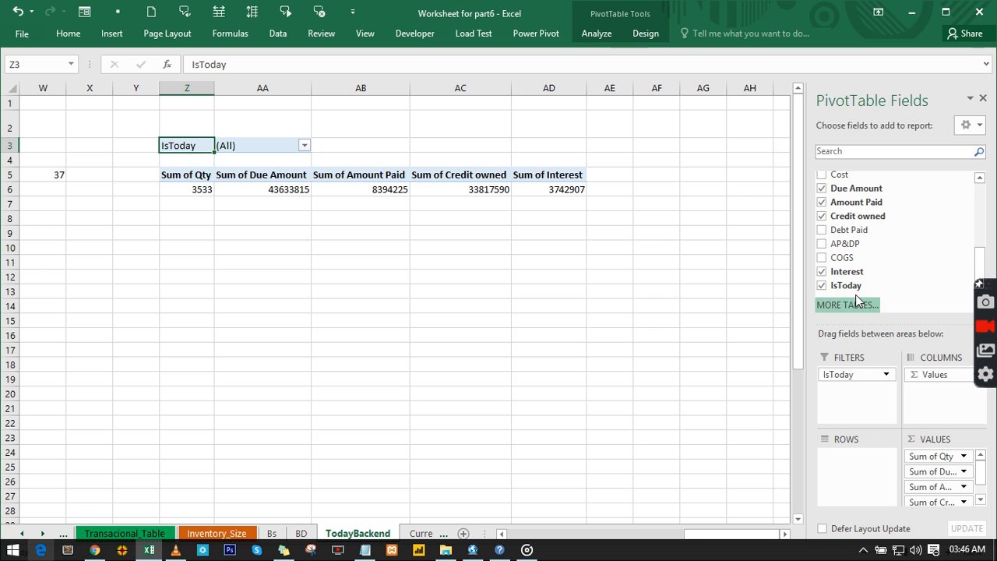
# Add AP&DP to the values of the pivot table on the TodayBackend sheet.
pyautogui.click(822, 242)
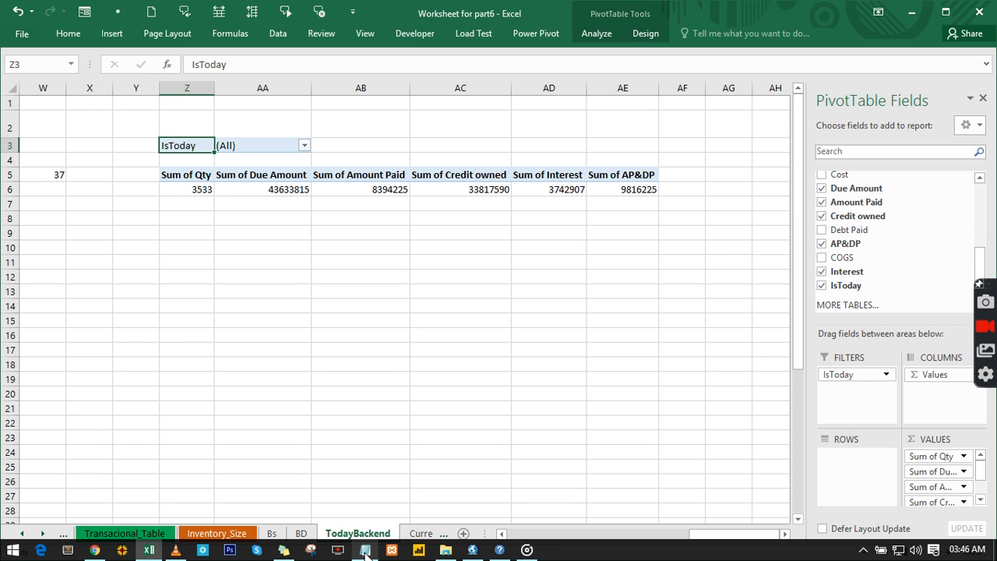
pyautogui.moveTo(366, 554)
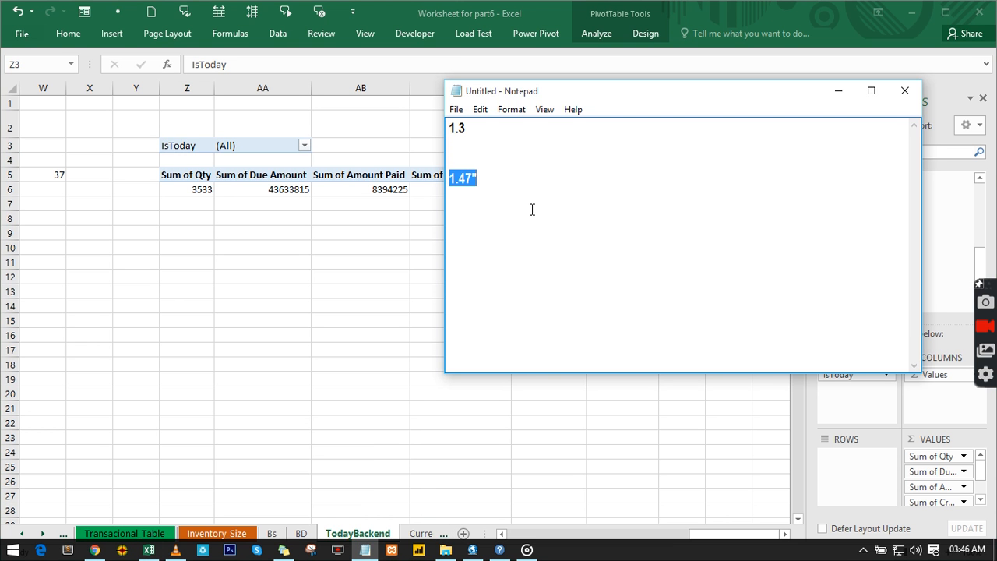
pyautogui.click(847, 93)
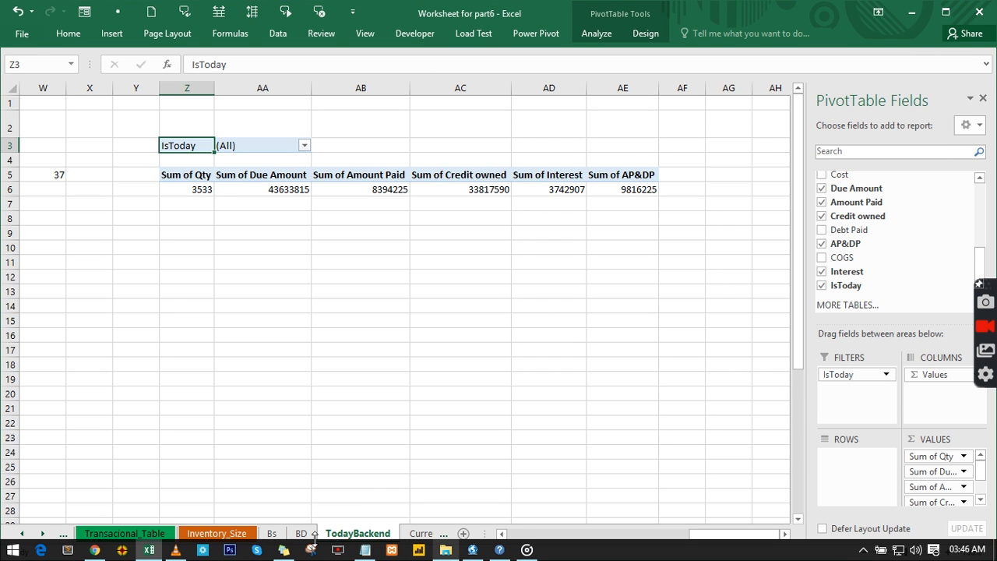
# On the CurrentDashboard sheet, insert a text box reading "Qty Sold" along the lower edge of the first card.
pyautogui.click(417, 534)
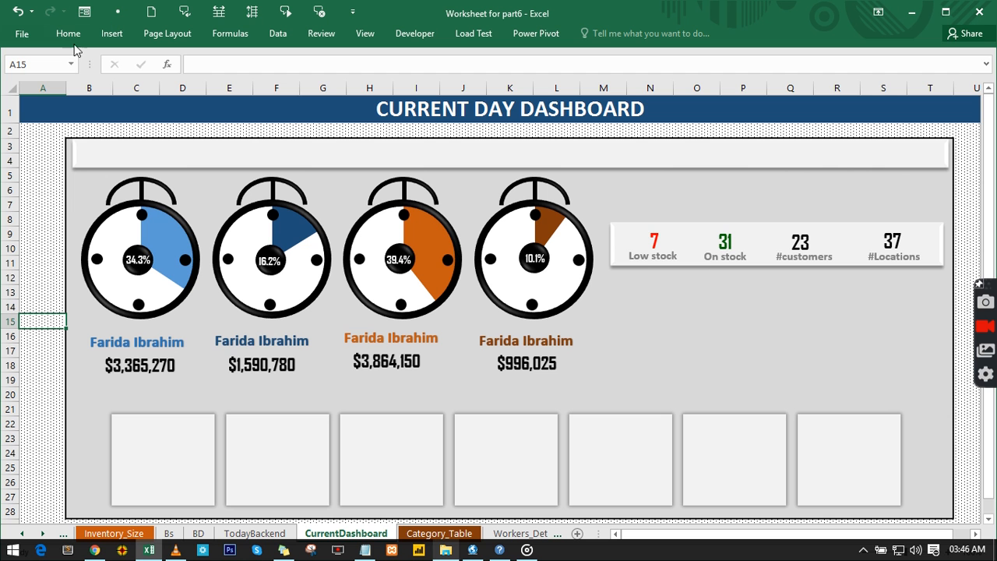
pyautogui.click(111, 34)
pyautogui.click(728, 103)
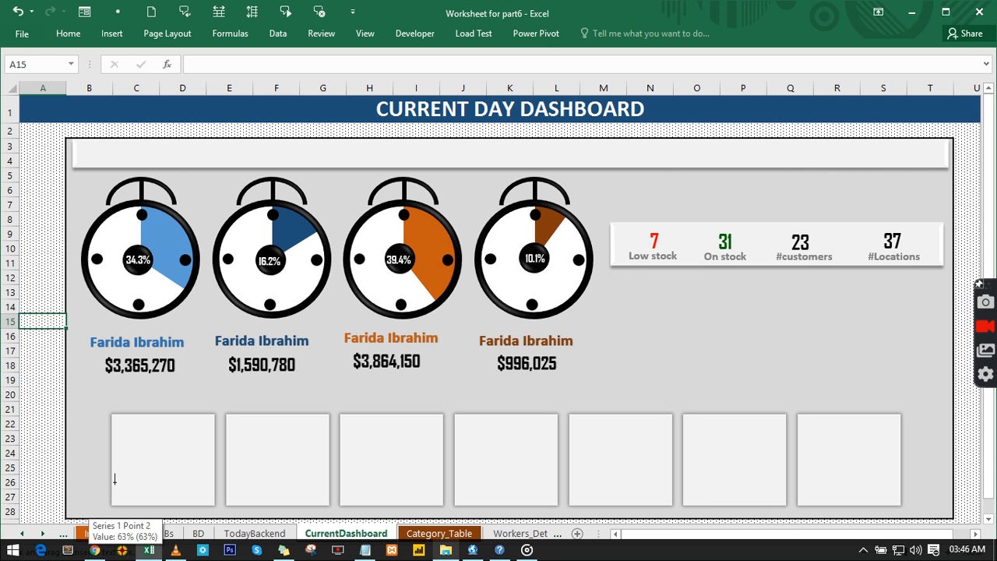
pyautogui.moveTo(114, 480)
pyautogui.mouseDown()
pyautogui.moveTo(213, 494)
pyautogui.moveTo(212, 502)
pyautogui.mouseUp()
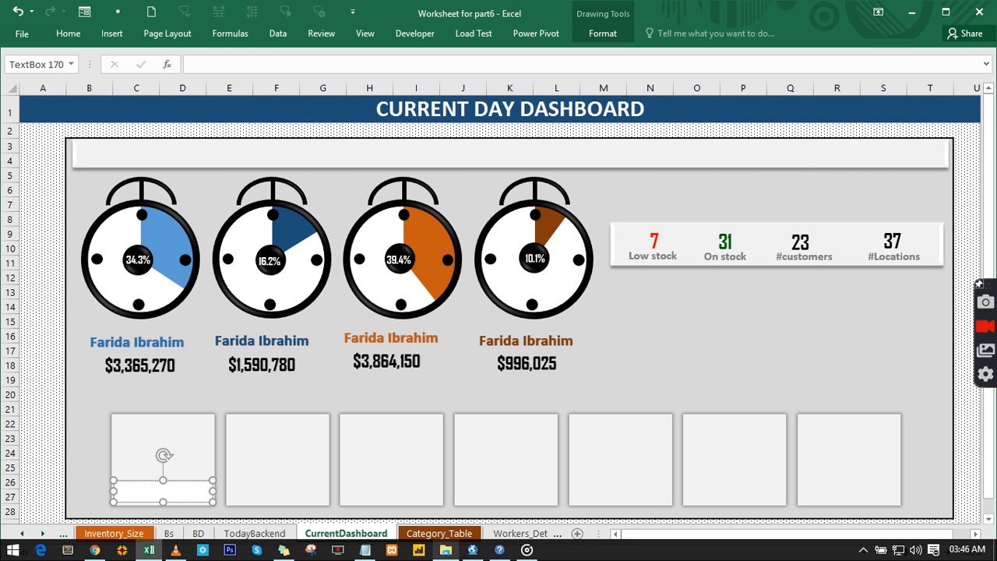
pyautogui.write('Qty')
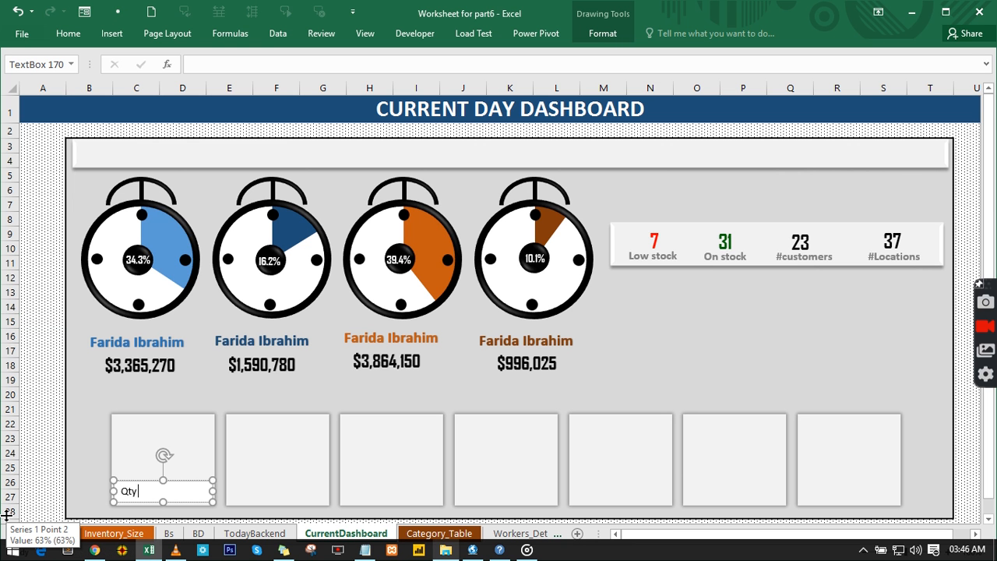
pyautogui.write(' Sold')
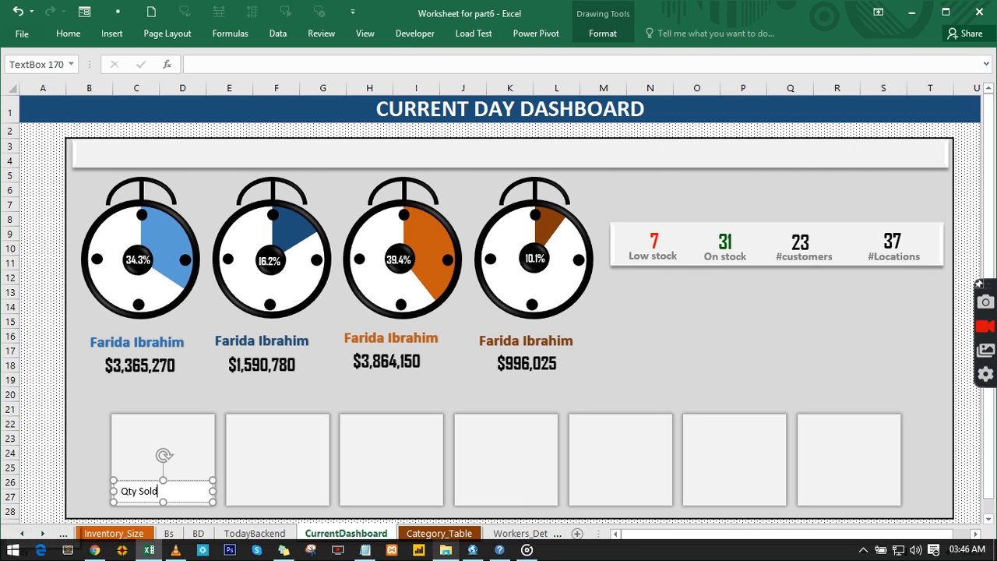
pyautogui.click(55, 336)
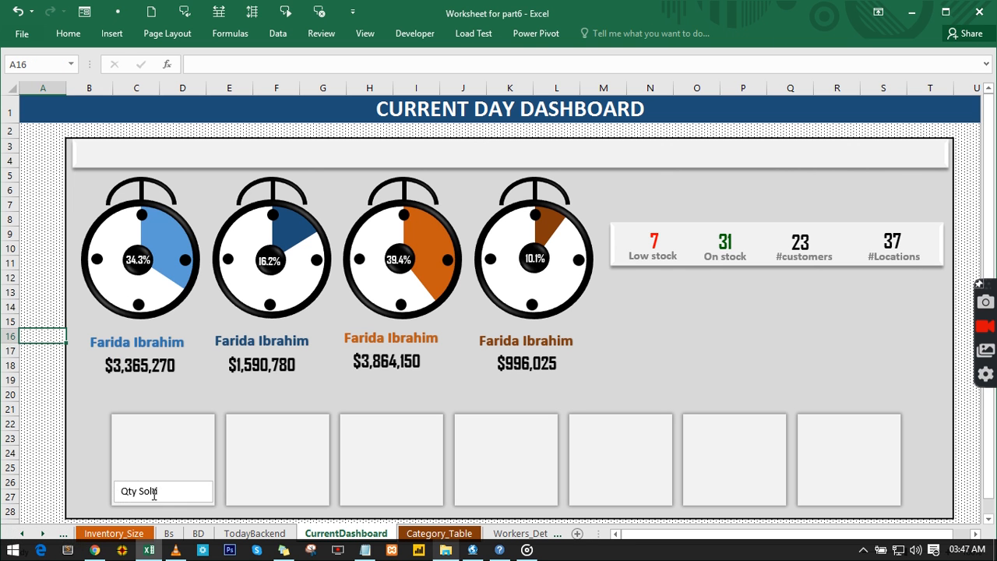
# Make the Qty Sold label bold at 12 pt and center its text horizontally and vertically in the text box.
pyautogui.click(167, 493)
pyautogui.moveTo(166, 492); pyautogui.dragTo(120, 491)
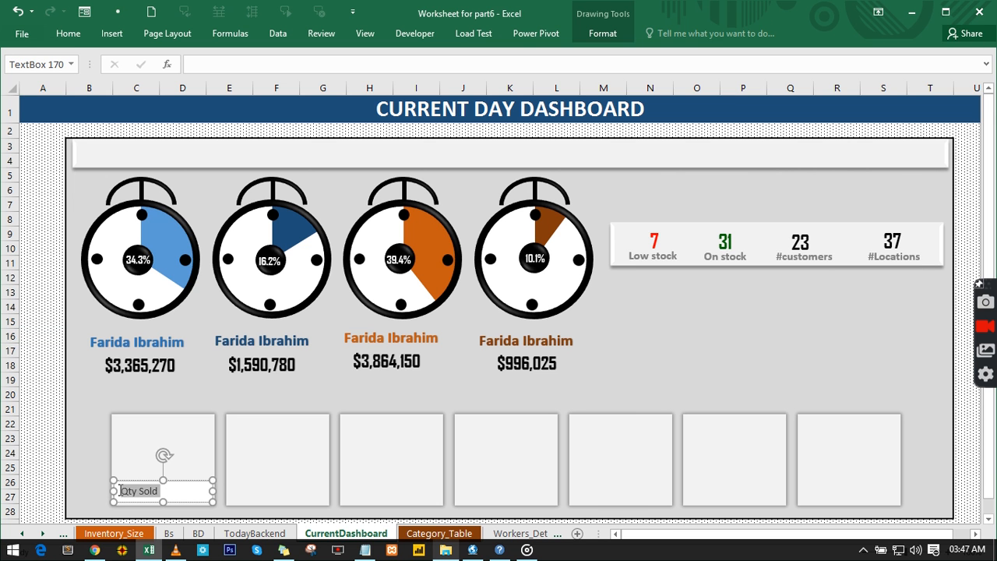
pyautogui.click(69, 36)
pyautogui.click(129, 82)
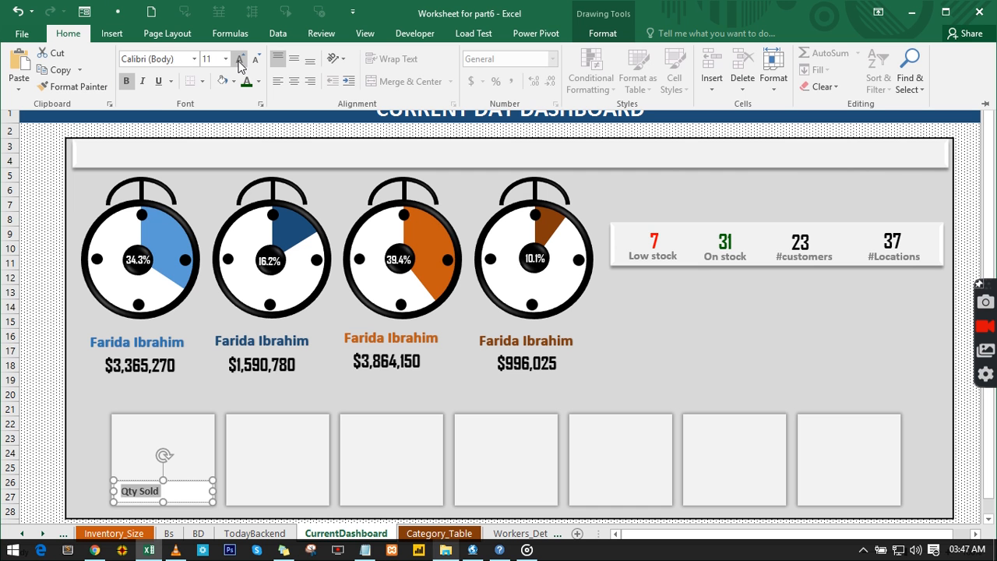
pyautogui.click(240, 60)
pyautogui.click(239, 60)
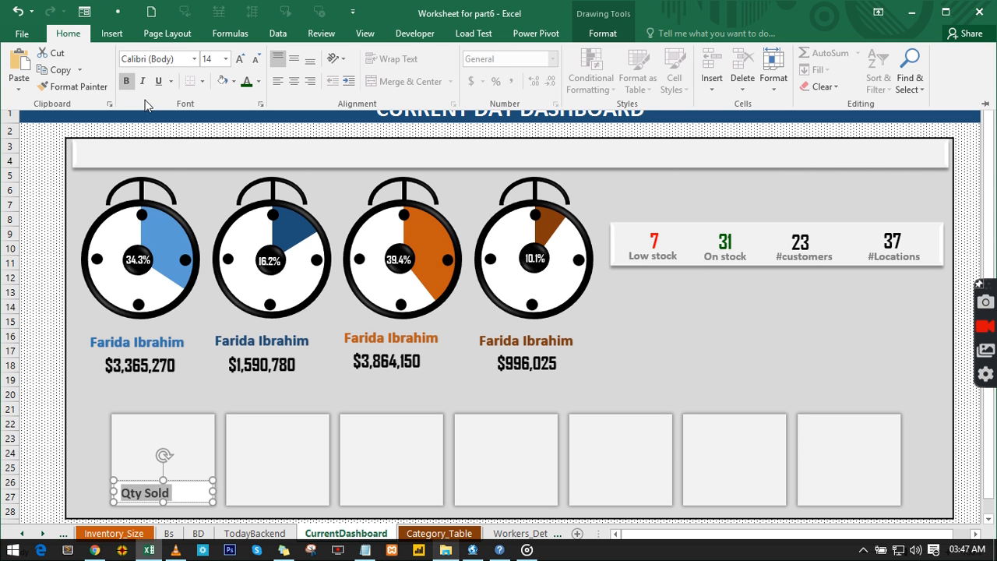
pyautogui.click(256, 59)
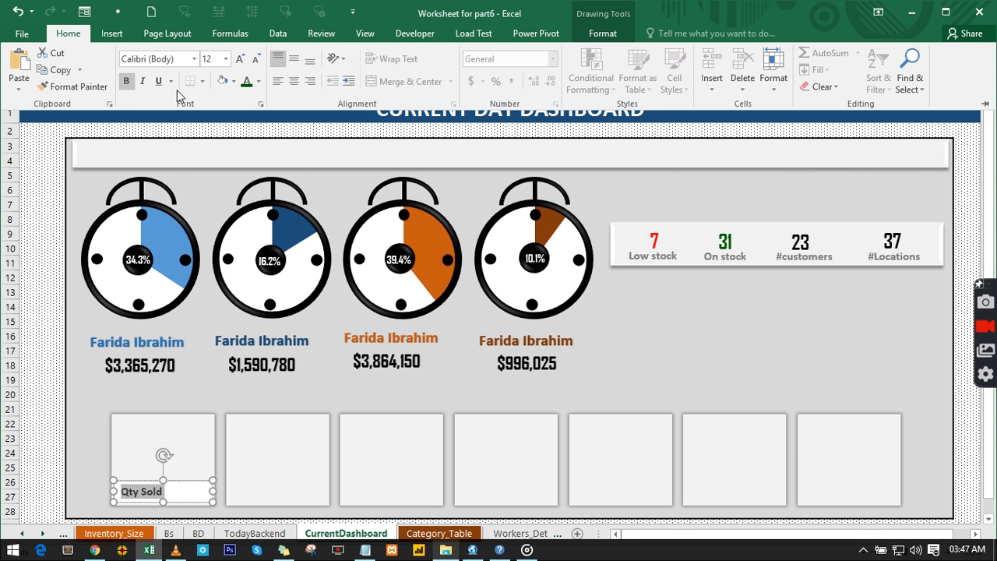
pyautogui.click(294, 81)
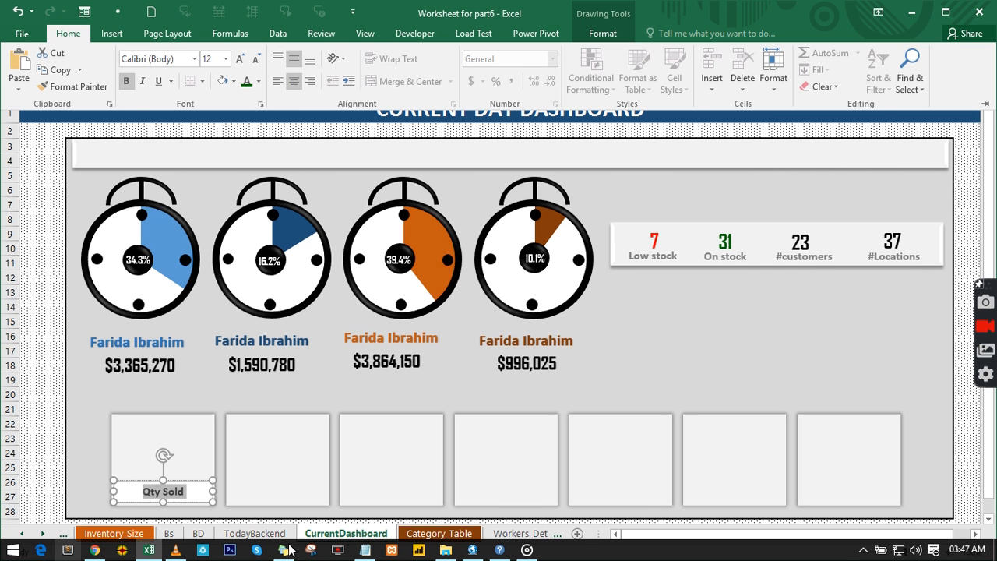
pyautogui.hotkey('ctrl', 'F1')
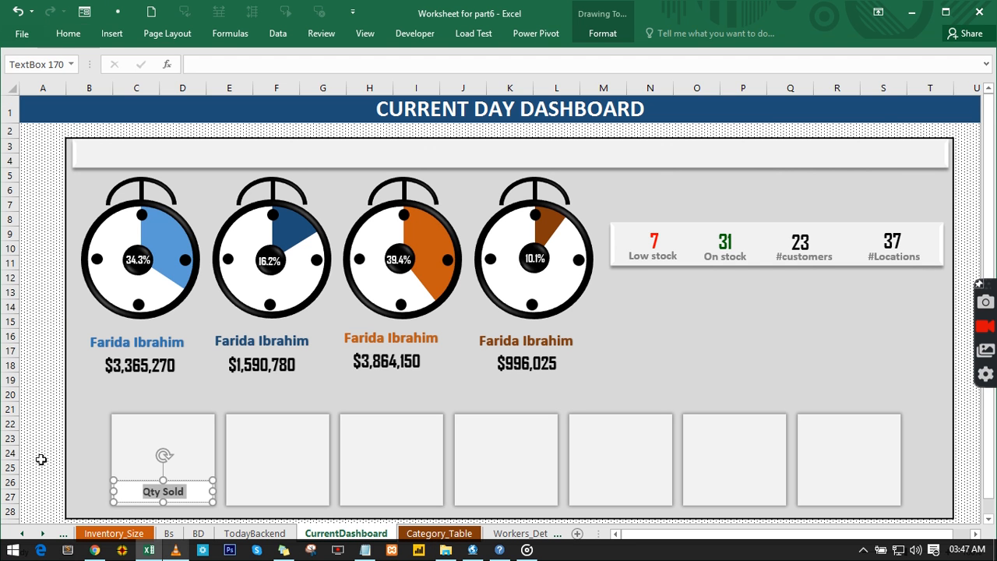
pyautogui.click(41, 458)
# Remove the fill and the outline from the Qty Sold text box.
pyautogui.click(154, 488)
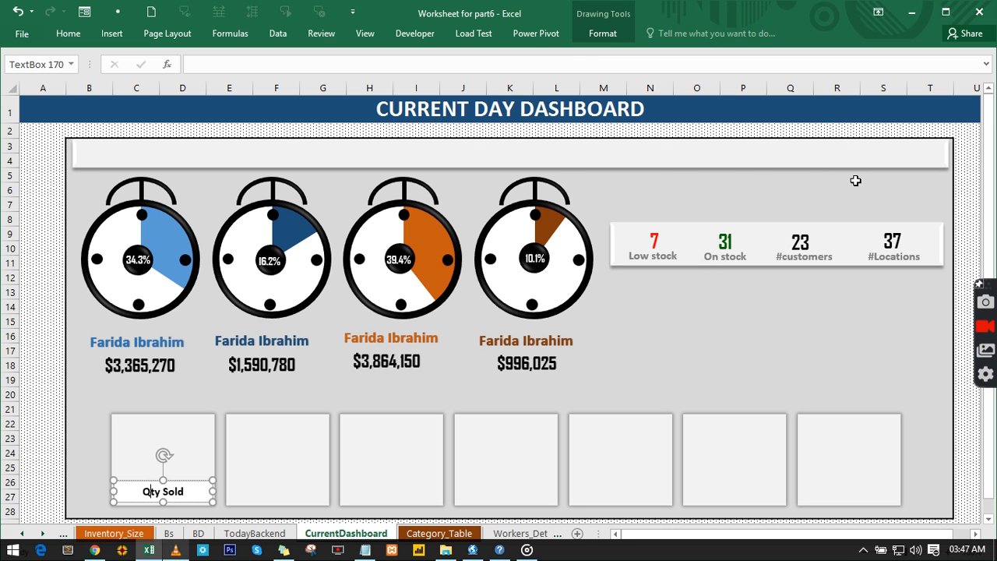
pyautogui.click(596, 38)
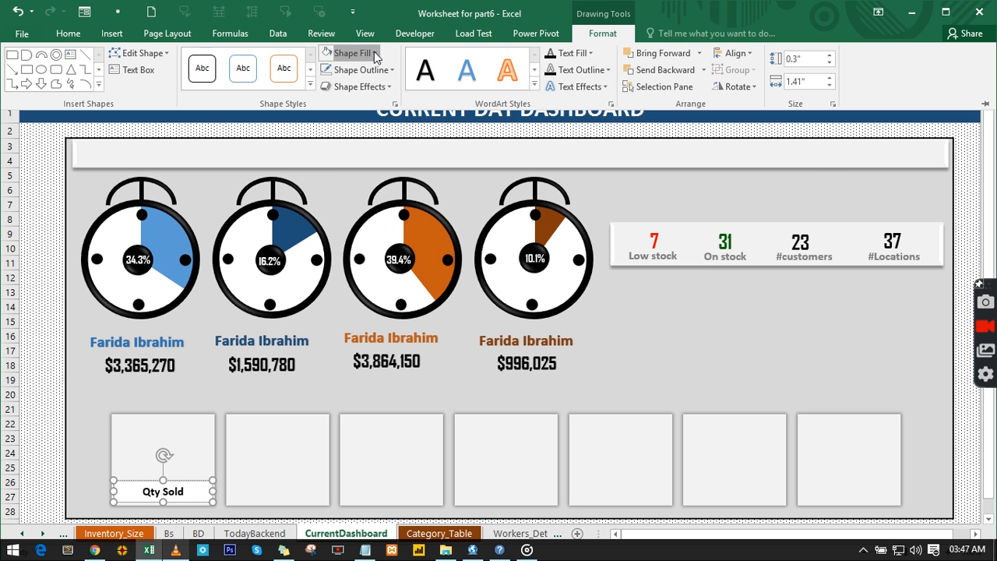
pyautogui.click(375, 55)
pyautogui.click(342, 226)
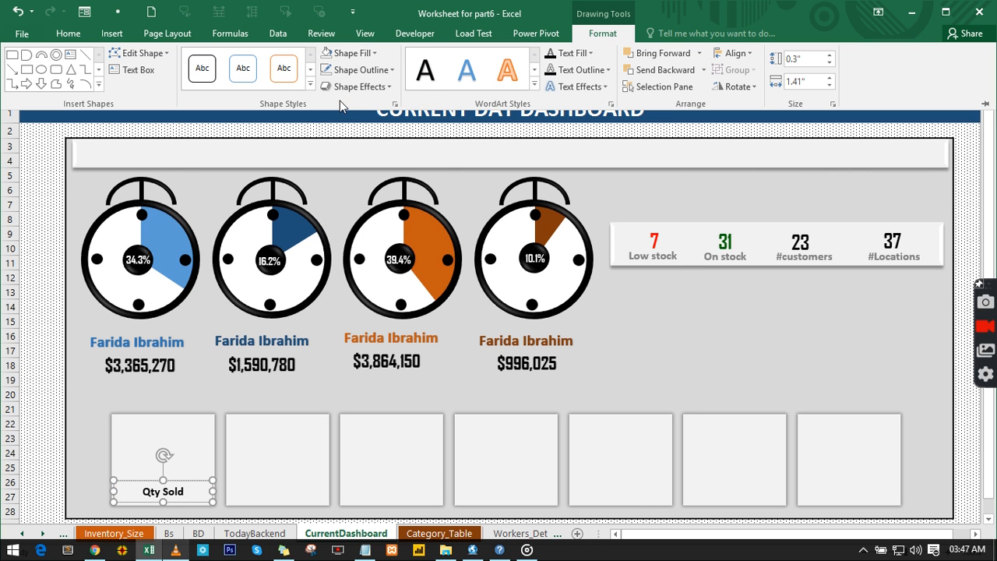
pyautogui.click(357, 71)
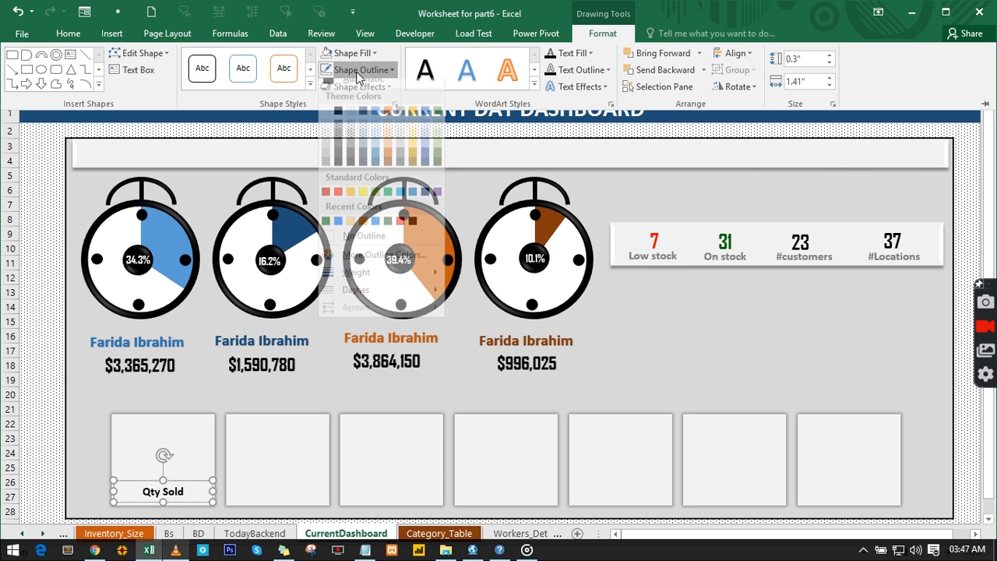
pyautogui.click(343, 237)
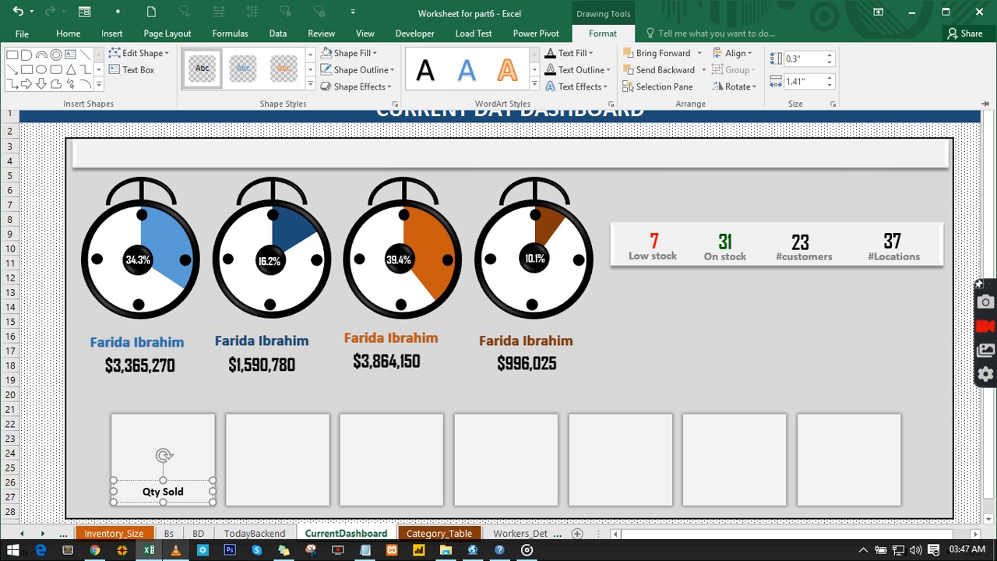
# Copy the Qty Sold text box into the other six cards and place a second copy above the label in all seven cards.
pyautogui.click(148, 480)
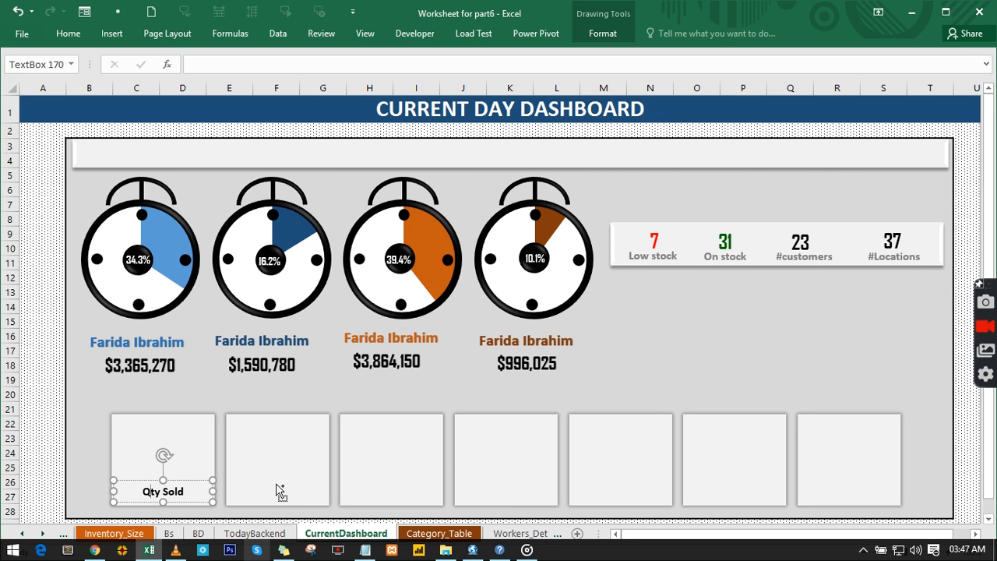
pyautogui.moveTo(177, 481); pyautogui.dragTo(750, 487)
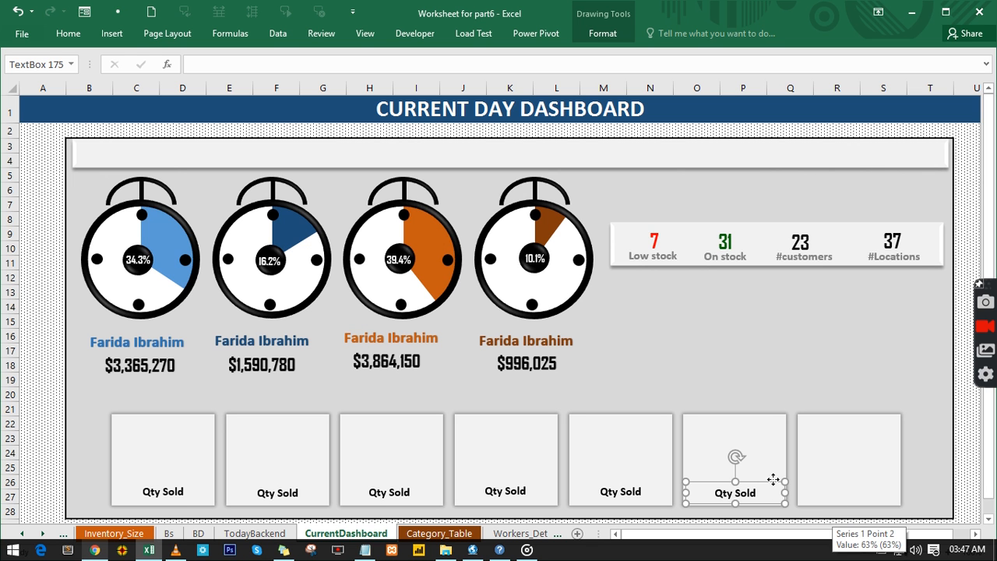
pyautogui.moveTo(773, 479); pyautogui.dragTo(131, 430)
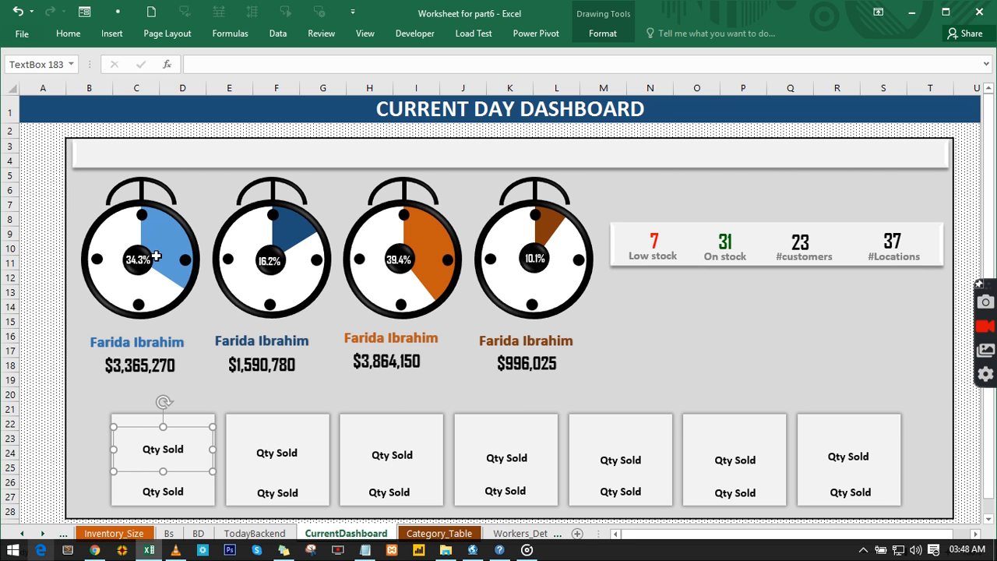
# Link the upper text box of the first card to the Sum of Qty value with =TodayBackend!Z6.
pyautogui.click(203, 63)
pyautogui.write('=')
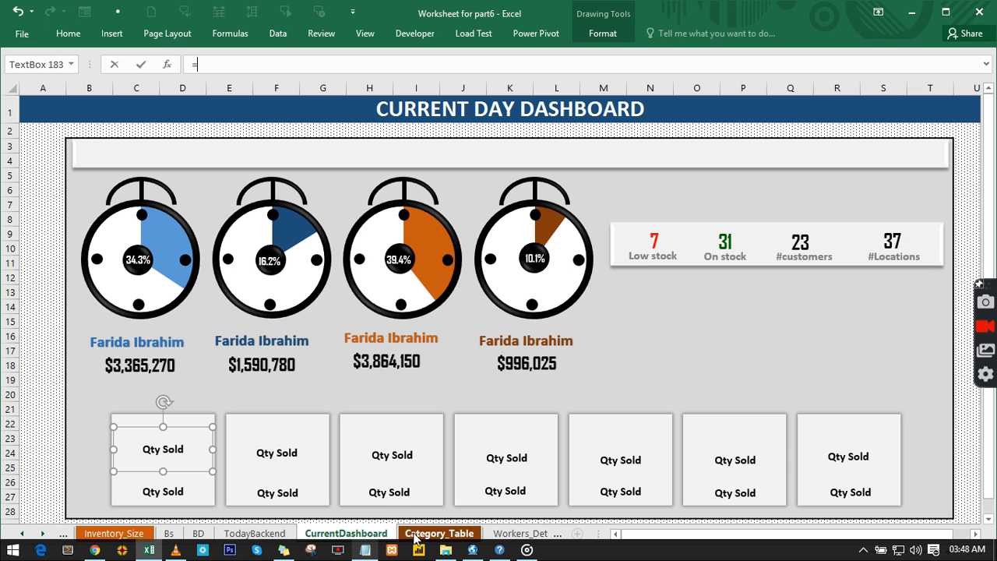
pyautogui.click(250, 533)
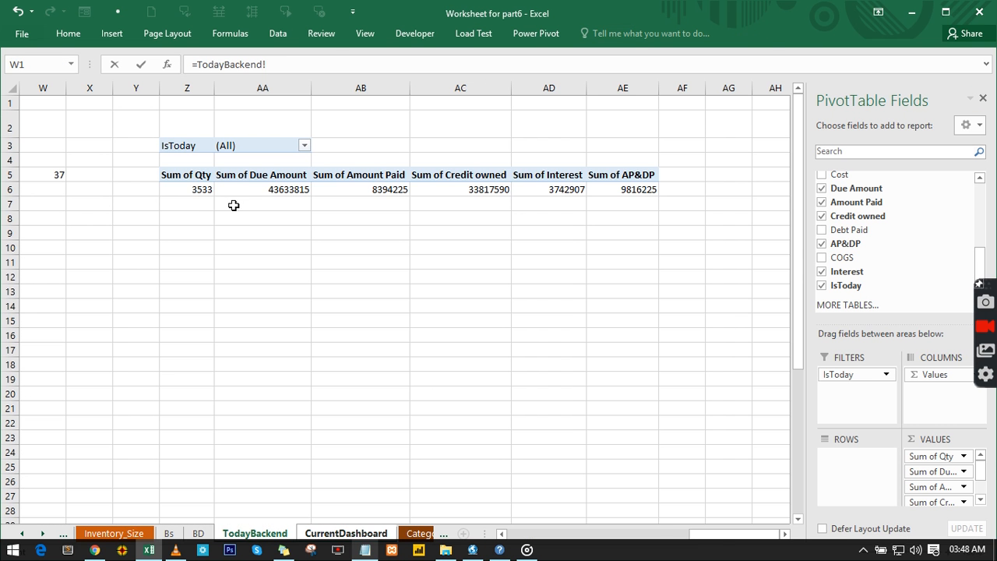
pyautogui.click(198, 190)
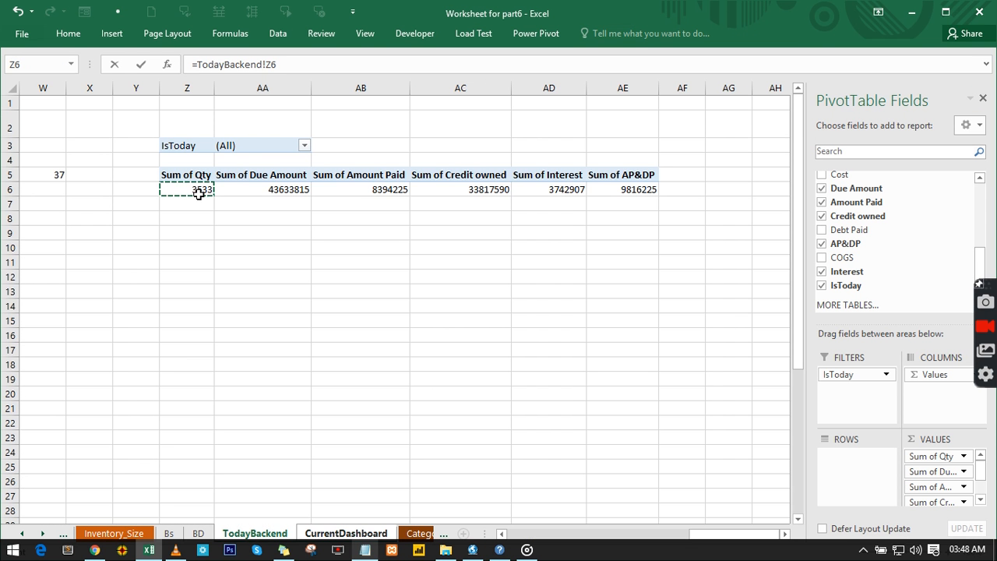
pyautogui.press('Return')
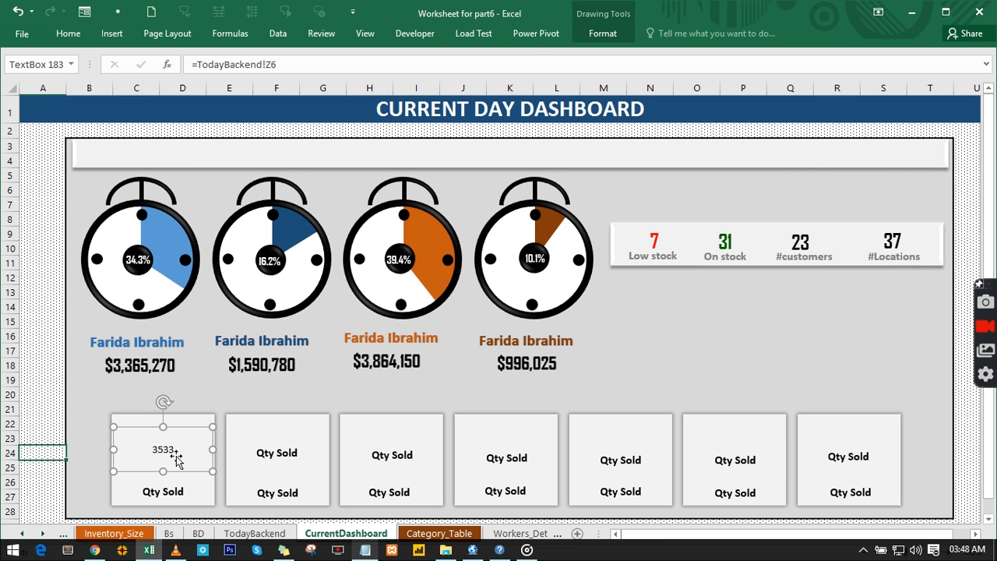
# Format cell Z6 on the TodayBackend sheet as Number with 0 decimal places and the 1000 separator.
pyautogui.click(255, 534)
pyautogui.click(201, 190)
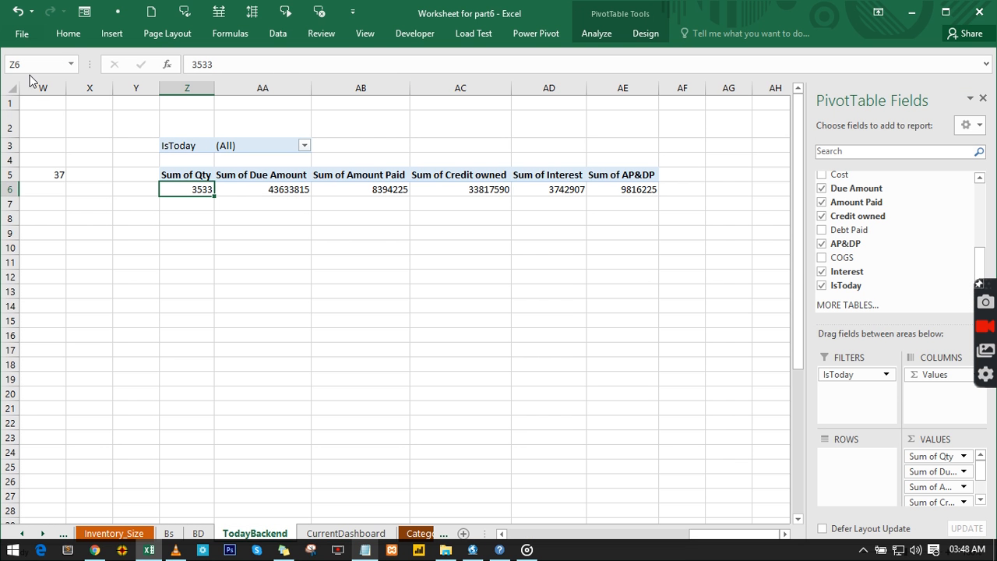
pyautogui.hotkey('ctrl', '1')
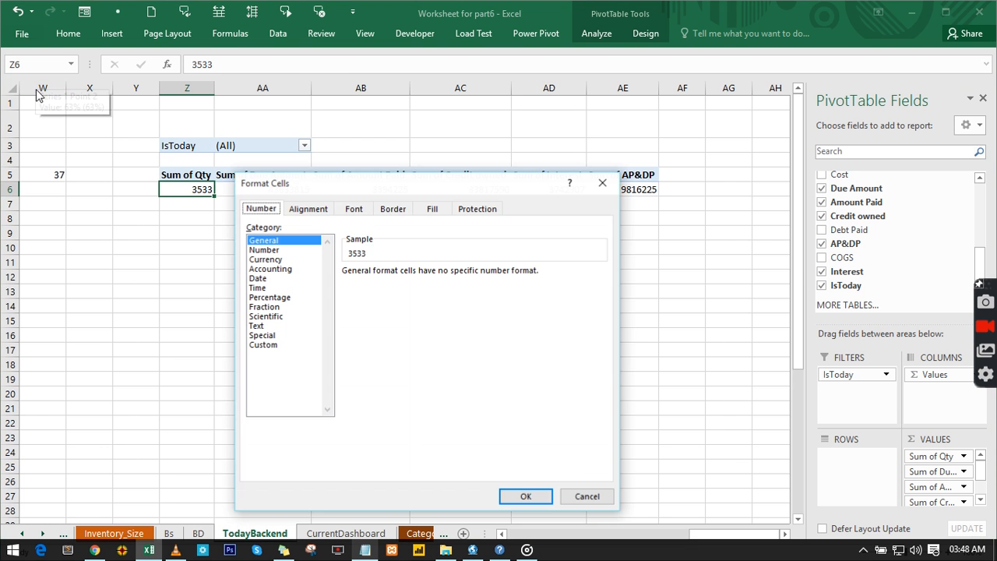
pyautogui.click(264, 250)
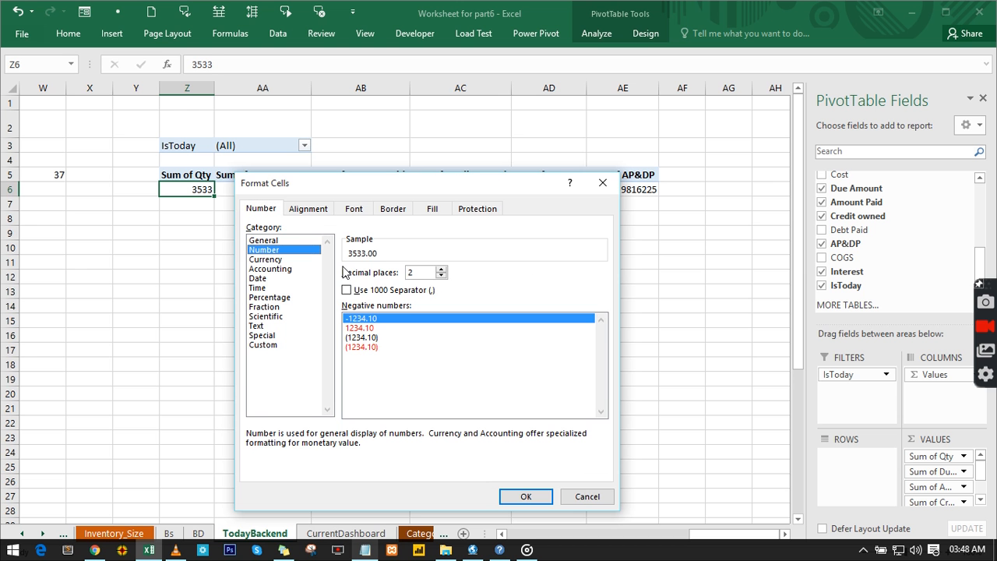
pyautogui.click(441, 275)
pyautogui.click(441, 276)
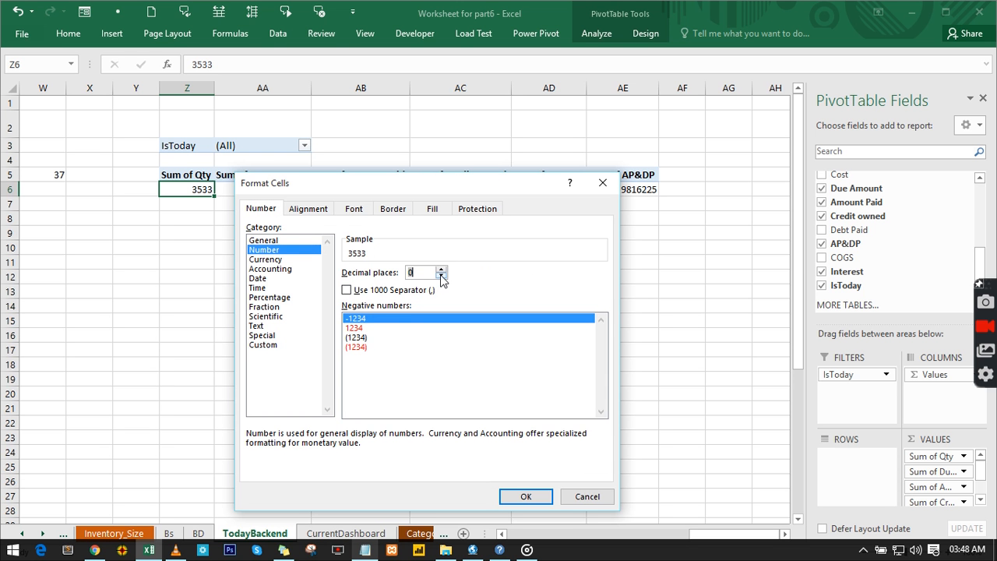
pyautogui.click(345, 291)
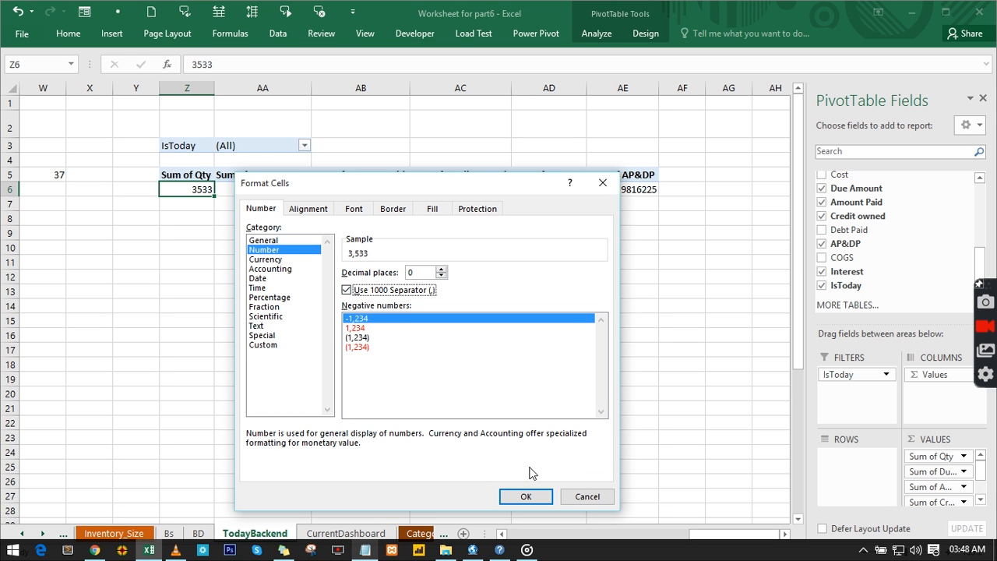
pyautogui.click(526, 497)
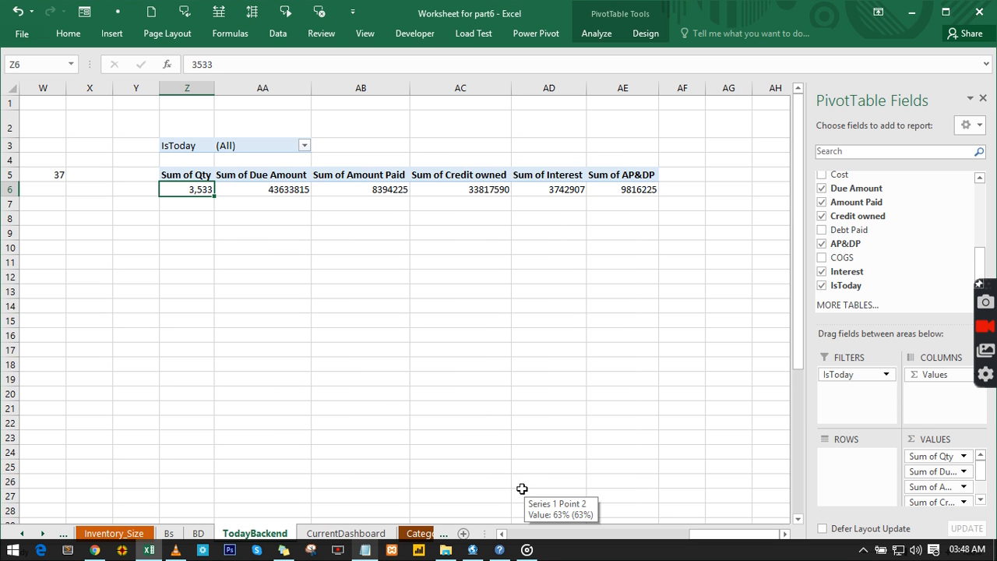
# Filter the TodayBackend pivot table's IsToday field to yes only, with multiple item selection enabled.
pyautogui.click(305, 146)
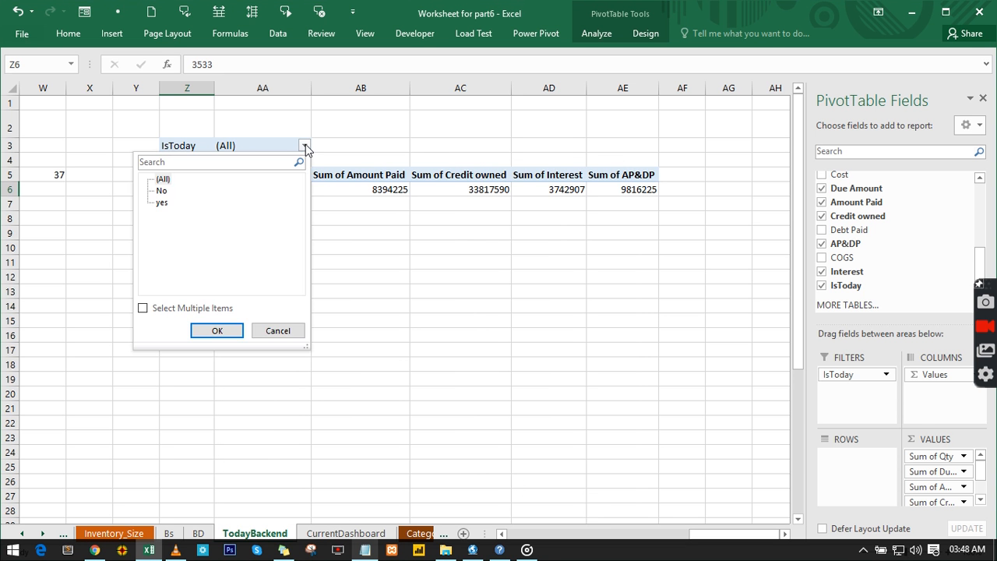
pyautogui.click(142, 309)
pyautogui.click(159, 202)
pyautogui.click(159, 191)
pyautogui.click(159, 203)
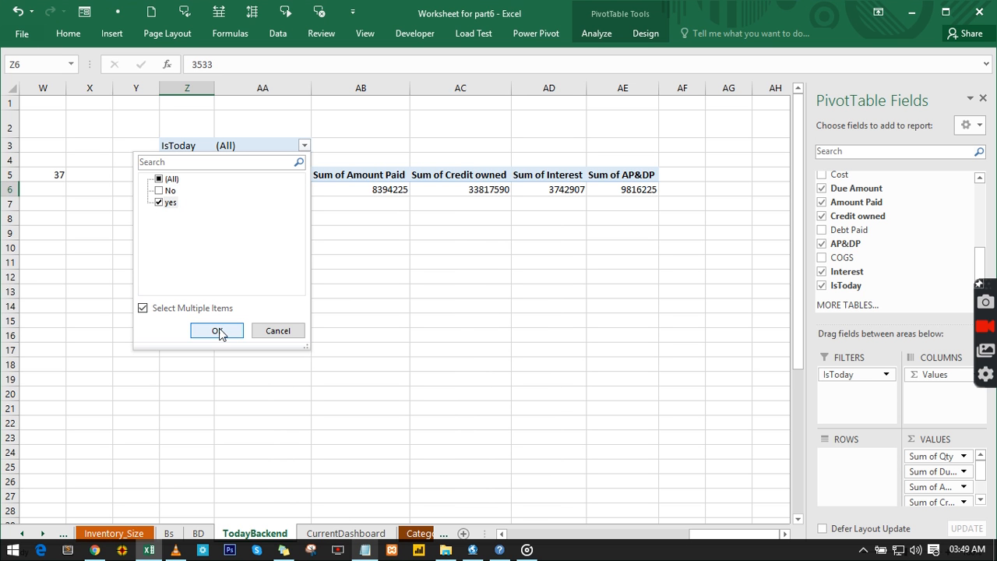
pyautogui.click(218, 331)
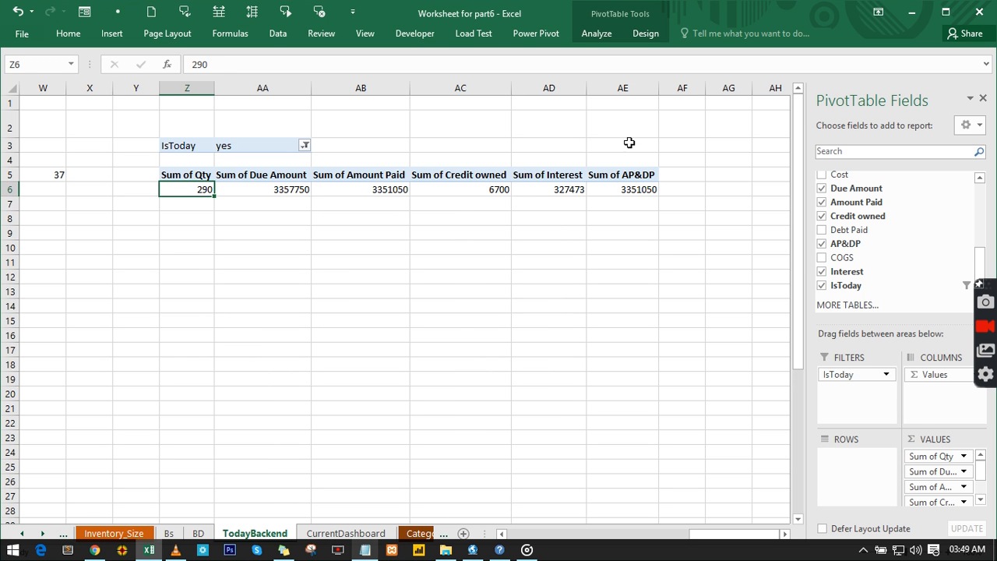
# Format the pivot values in AA6:AE6 as Currency with the $ symbol and 0 decimal places.
pyautogui.click(264, 190)
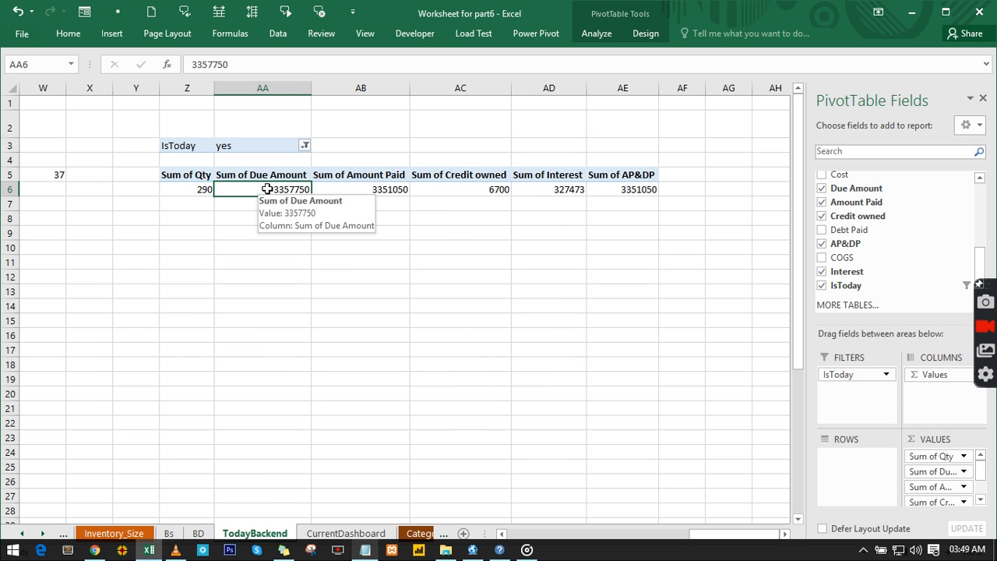
pyautogui.moveTo(264, 190); pyautogui.dragTo(625, 188)
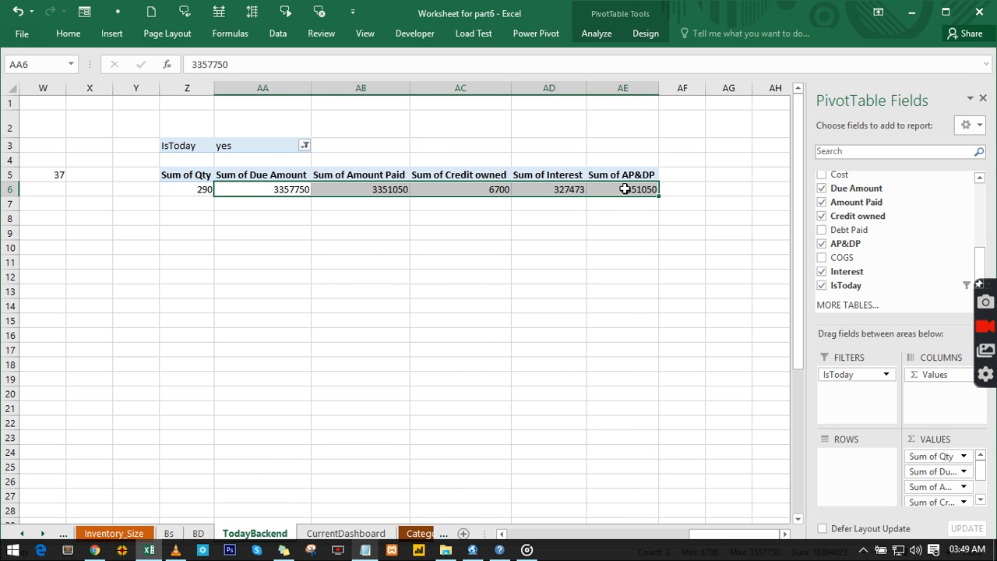
pyautogui.hotkey('ctrl', '1')
pyautogui.click(280, 251)
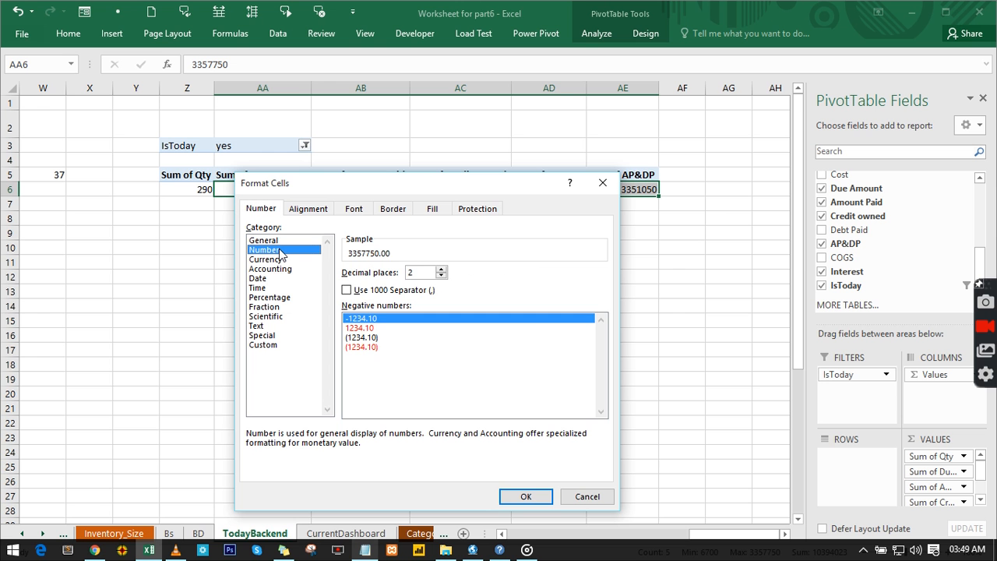
pyautogui.click(442, 270)
pyautogui.click(441, 270)
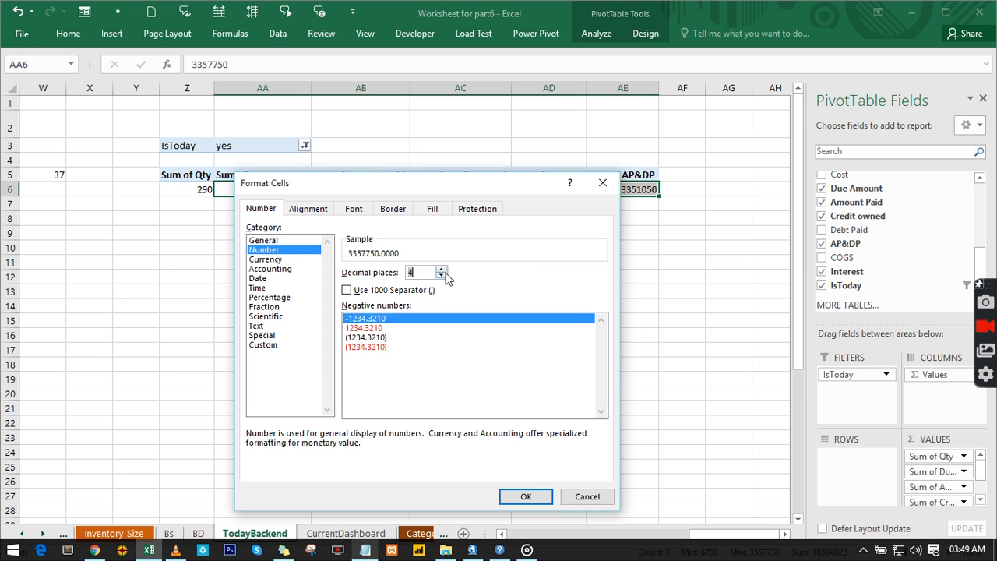
pyautogui.click(441, 276)
pyautogui.click(441, 276)
pyautogui.click(441, 275)
pyautogui.click(441, 276)
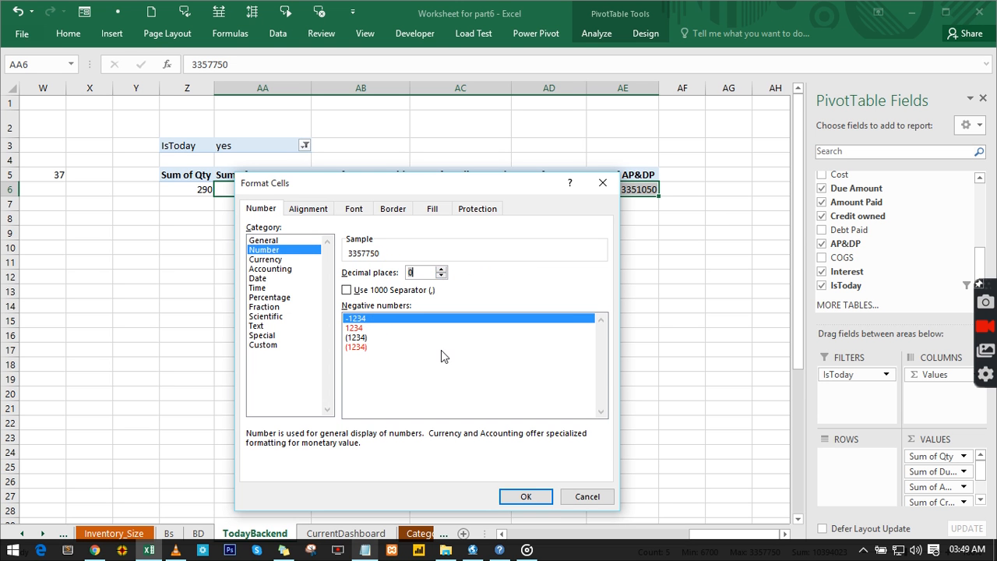
pyautogui.click(347, 290)
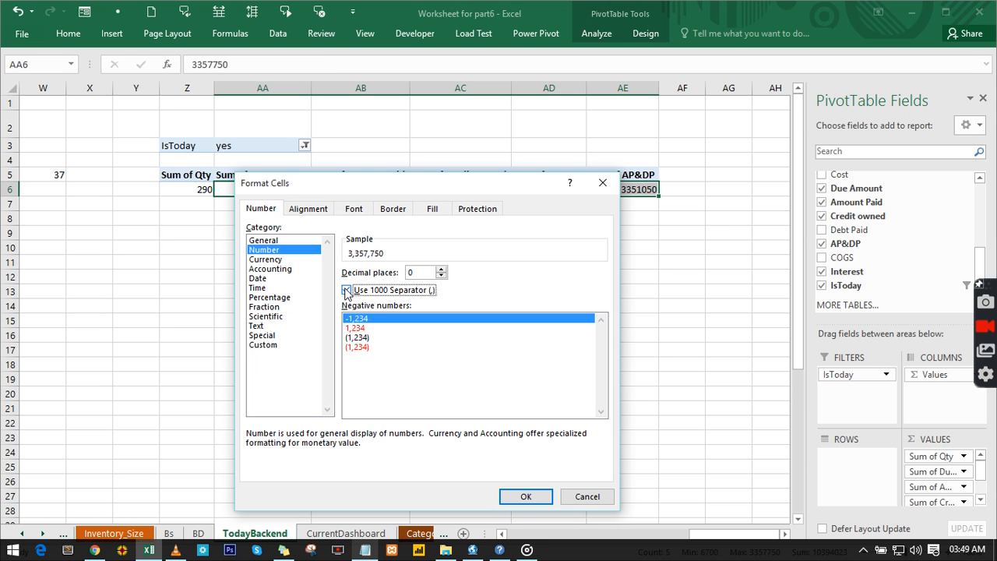
pyautogui.click(273, 260)
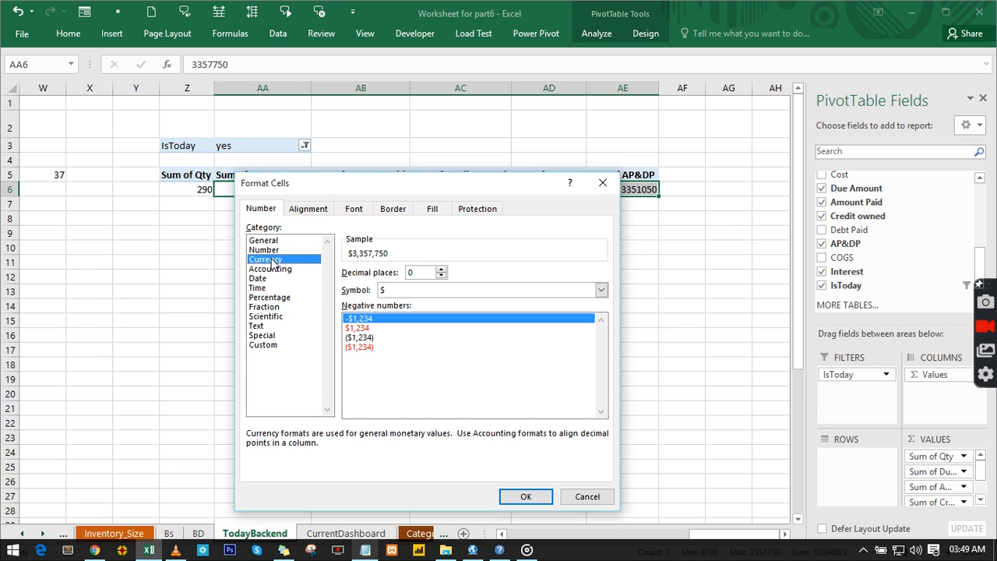
pyautogui.click(441, 276)
pyautogui.click(527, 496)
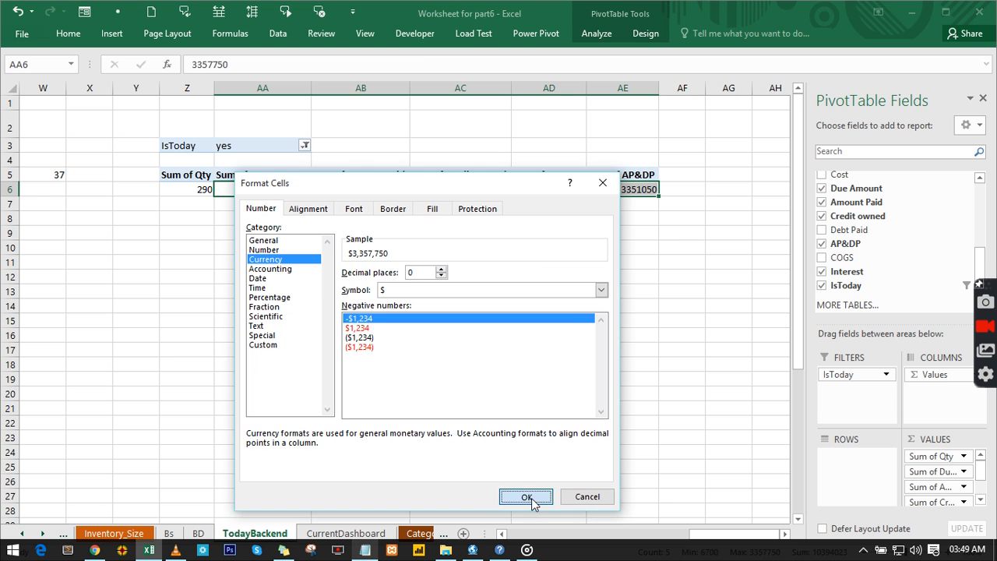
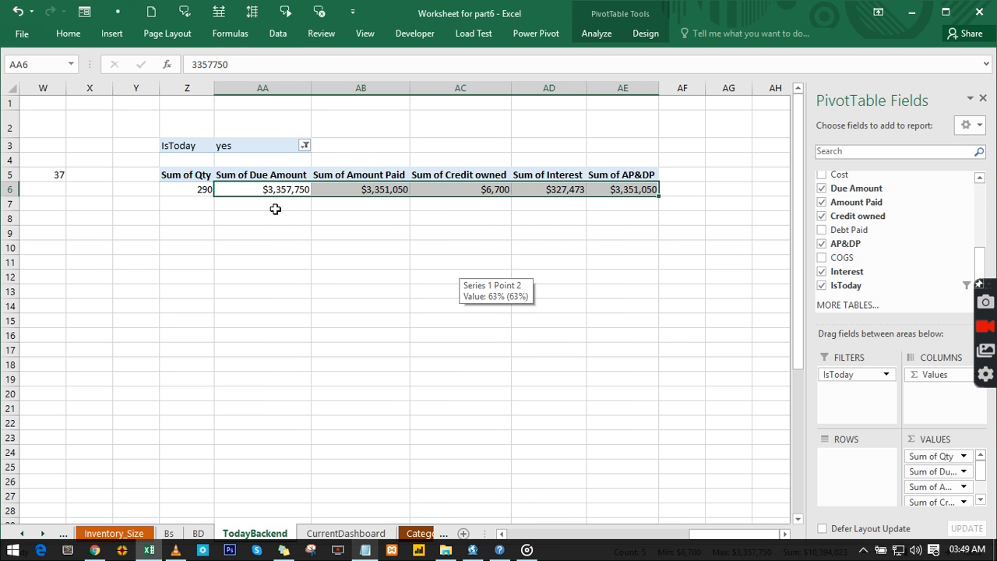
# Link the upper text box of the second CurrentDashboard card to the Sum of Due Amount value with =TodayBackend!AA6.
pyautogui.click(339, 534)
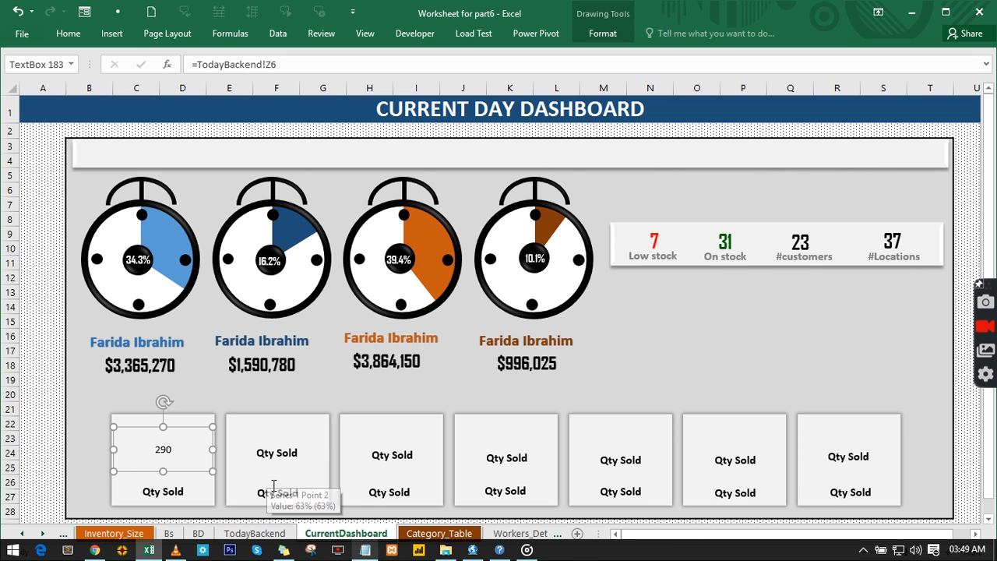
pyautogui.click(277, 454)
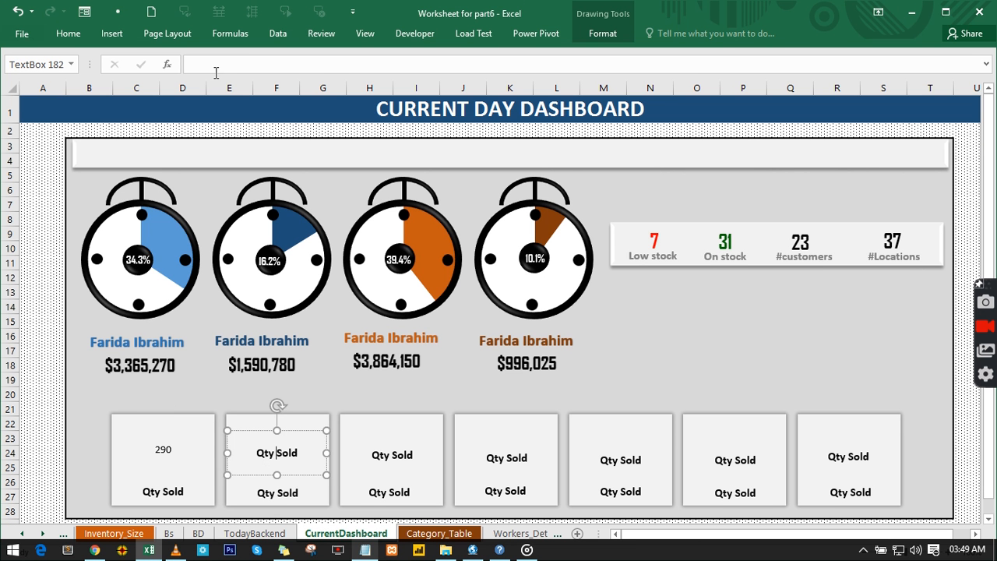
pyautogui.click(212, 65)
pyautogui.write('=')
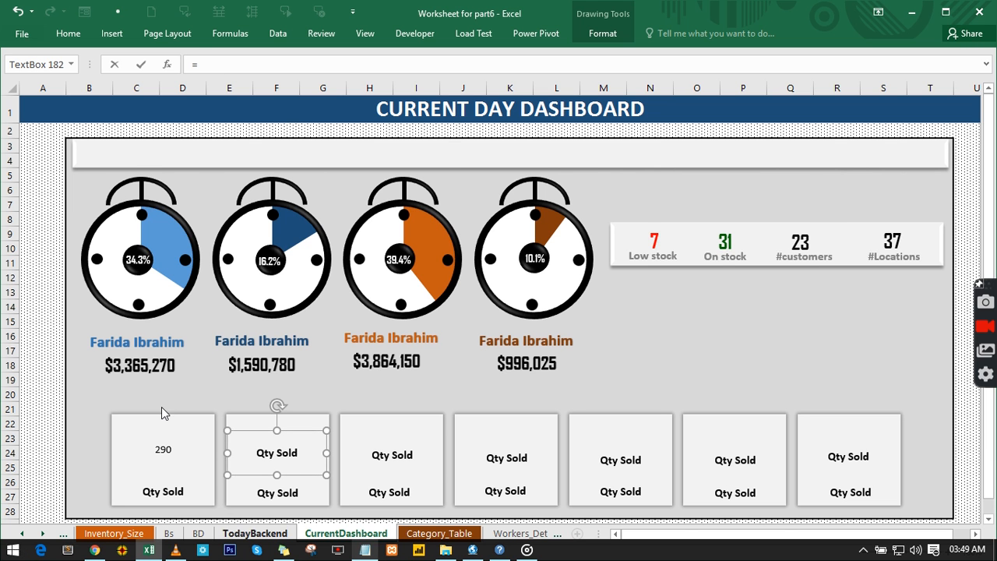
pyautogui.click(255, 533)
pyautogui.click(289, 190)
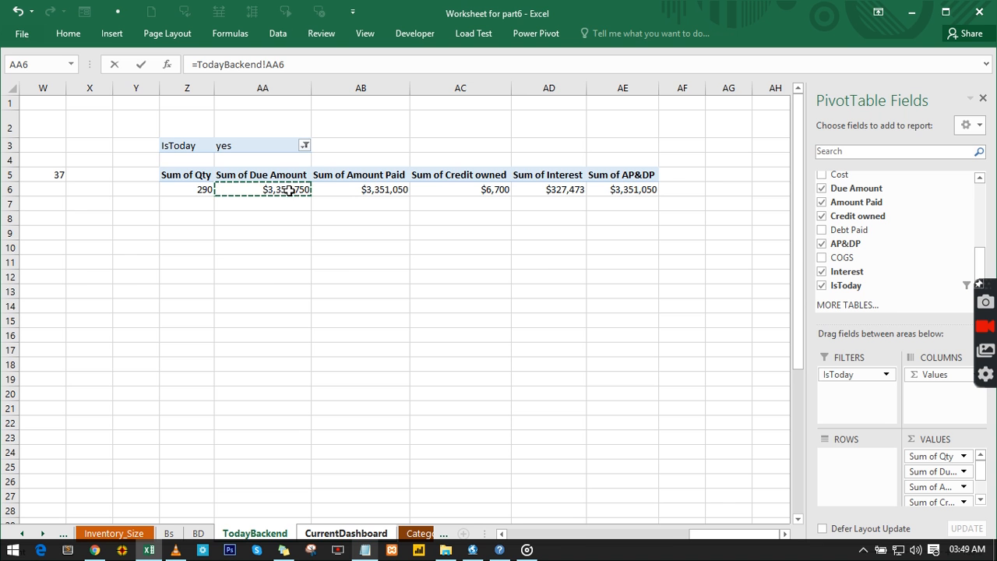
pyautogui.press('Return')
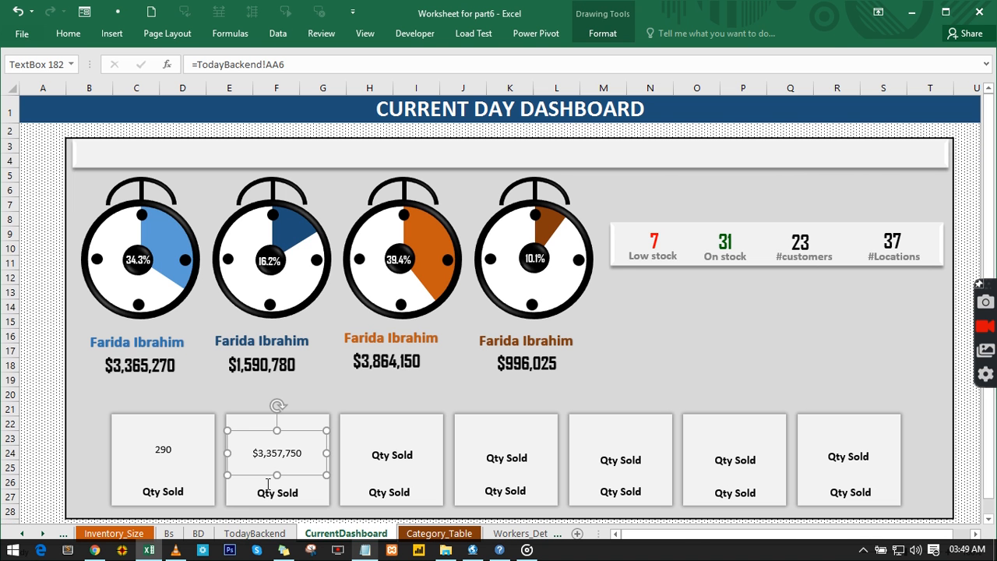
# Replace the second card's lower label with Due Amount.
pyautogui.click(281, 500)
pyautogui.moveTo(305, 493); pyautogui.dragTo(248, 490)
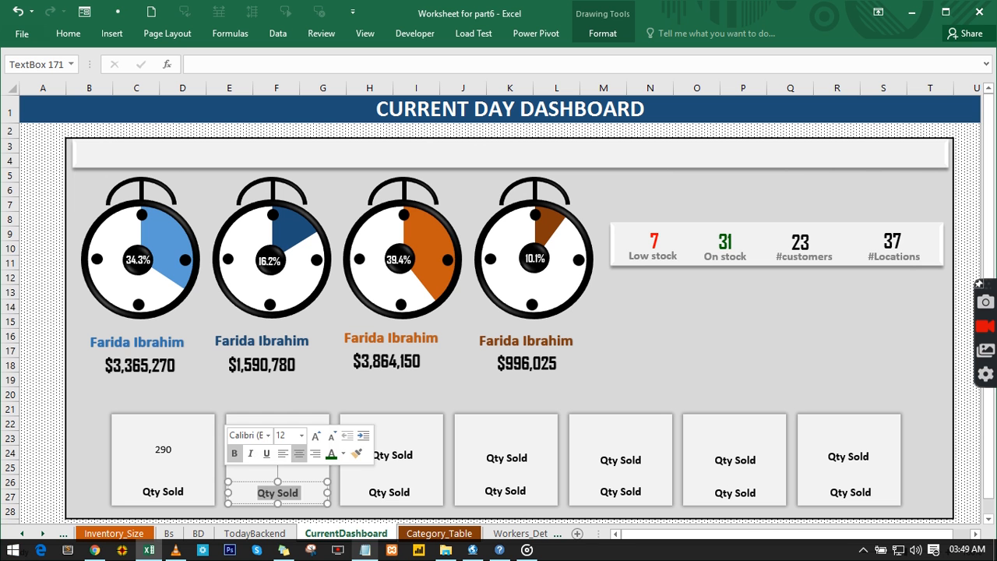
pyautogui.press('Delete')
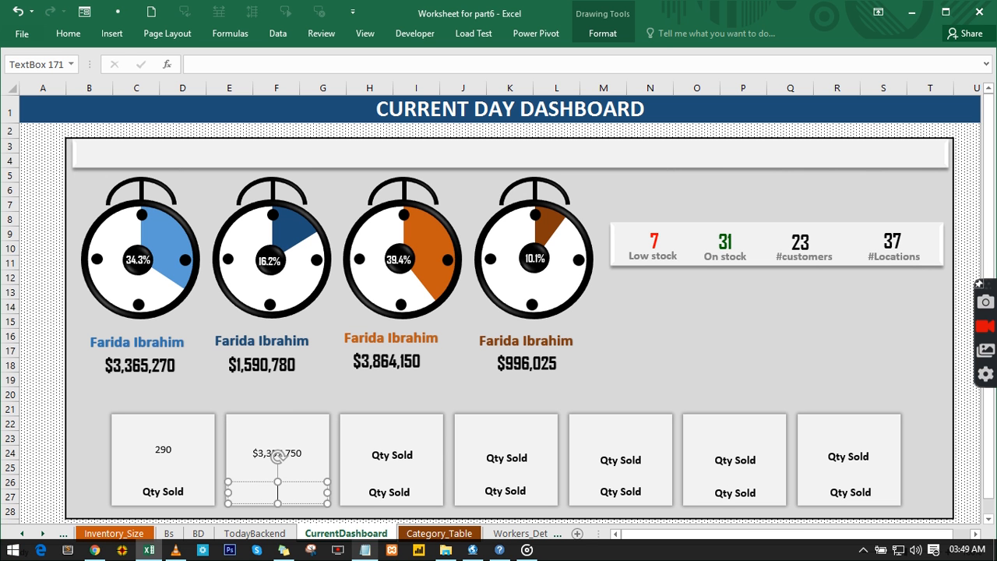
pyautogui.write('Due Amount')
# Replace the third card's lower label with Amount Paid.
pyautogui.click(416, 491)
pyautogui.tripleClick(414, 493)
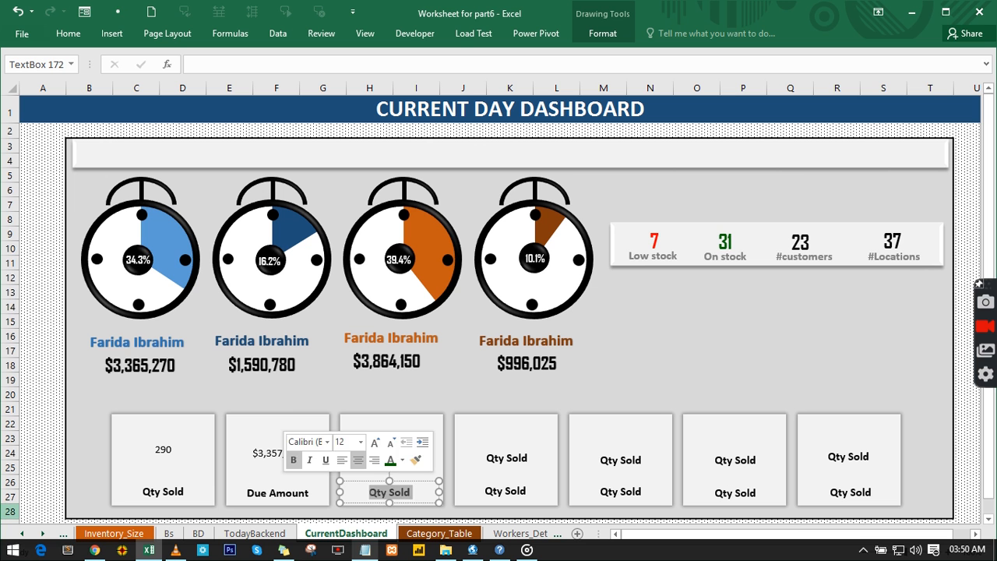
pyautogui.write('Ao')
pyautogui.press('BackSpace')
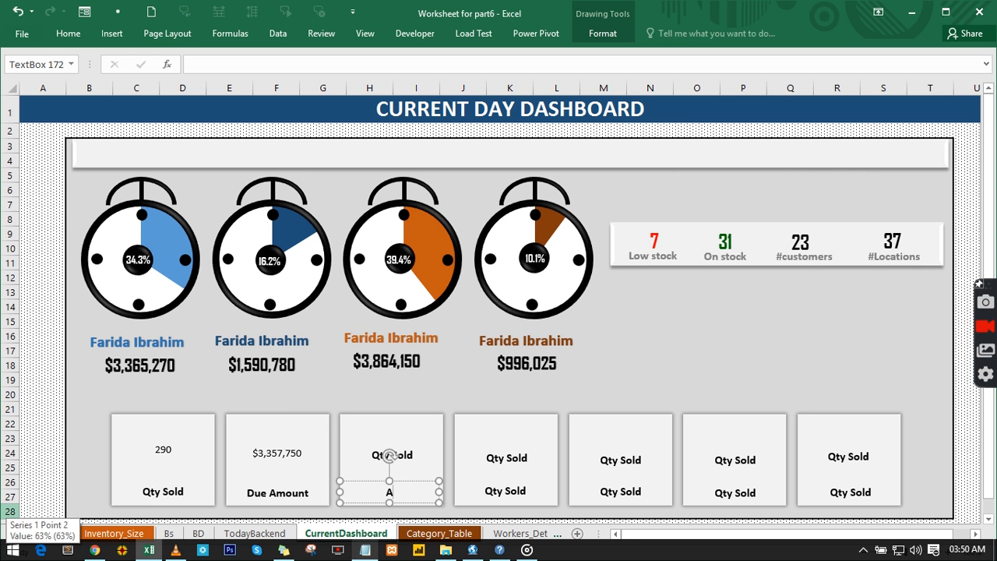
pyautogui.write('mount Paid')
pyautogui.press('Return')
pyautogui.press('BackSpace')
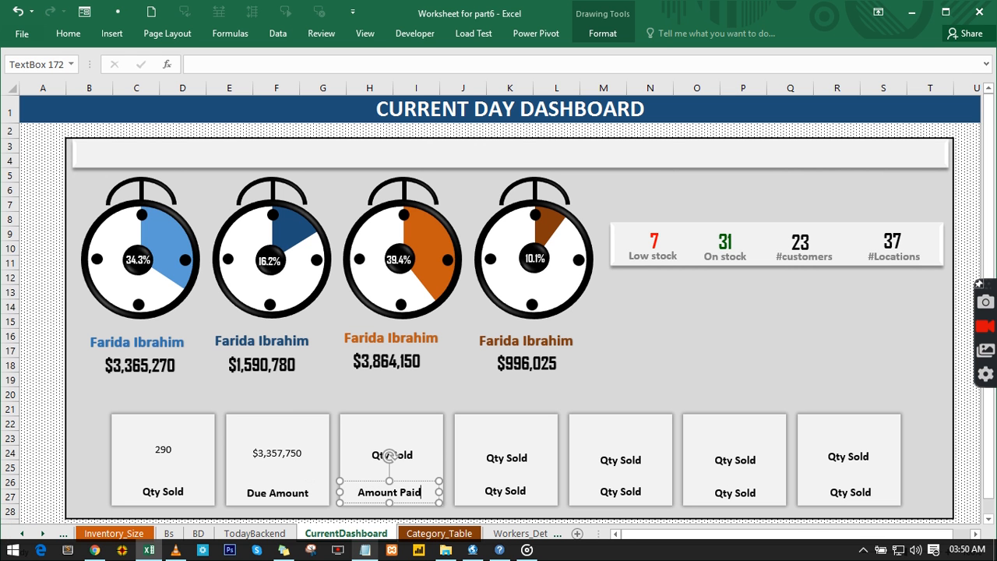
# Link the third card's upper text box to the Sum of Amount Paid value with =TodayBackend!AB6.
pyautogui.click(373, 455)
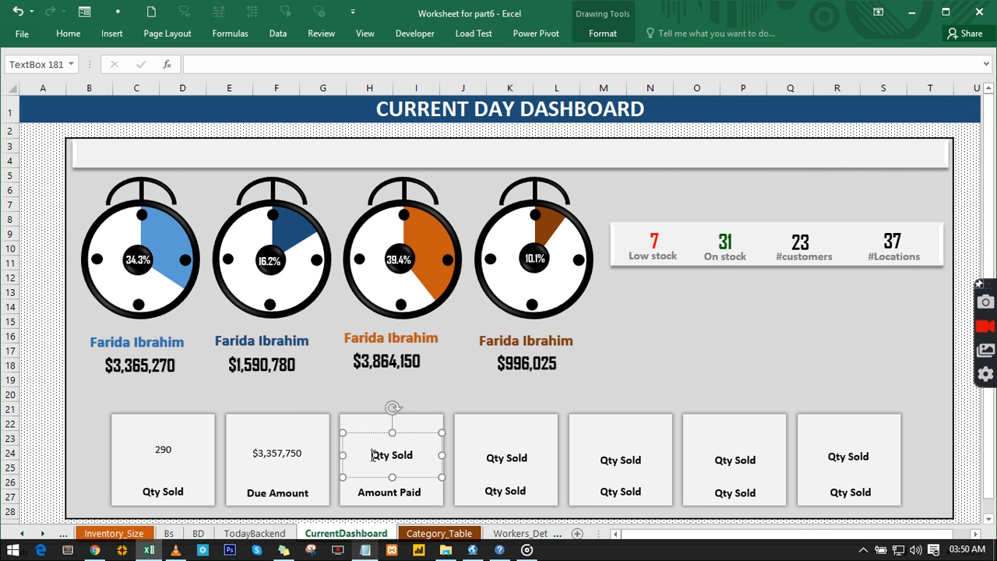
pyautogui.click(199, 64)
pyautogui.write('=')
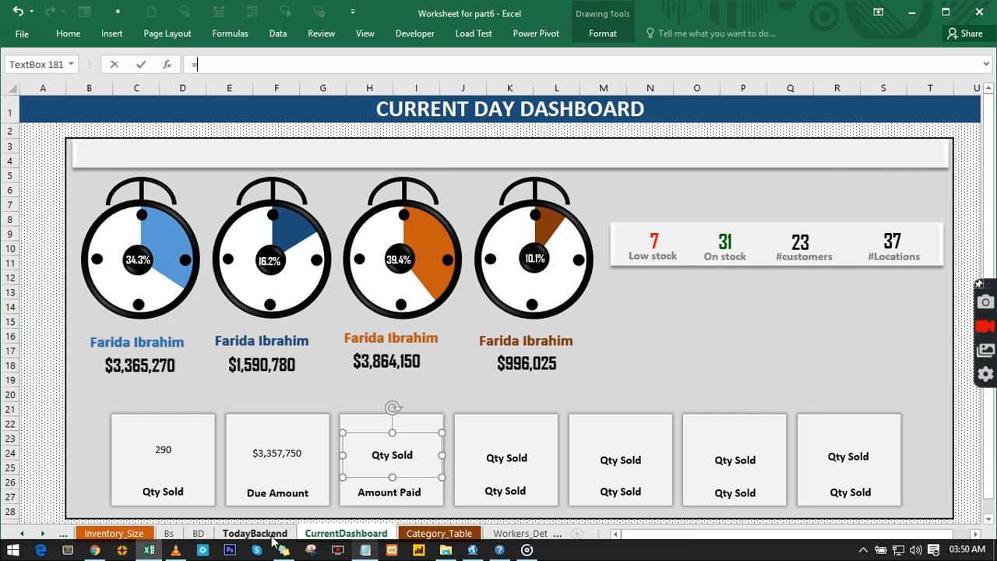
pyautogui.click(257, 534)
pyautogui.click(361, 190)
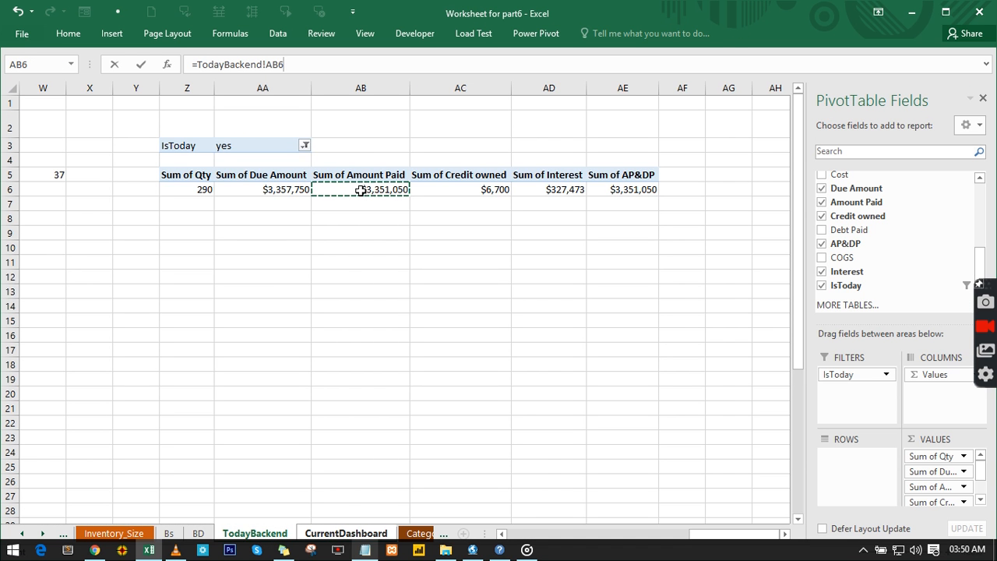
pyautogui.press('Return')
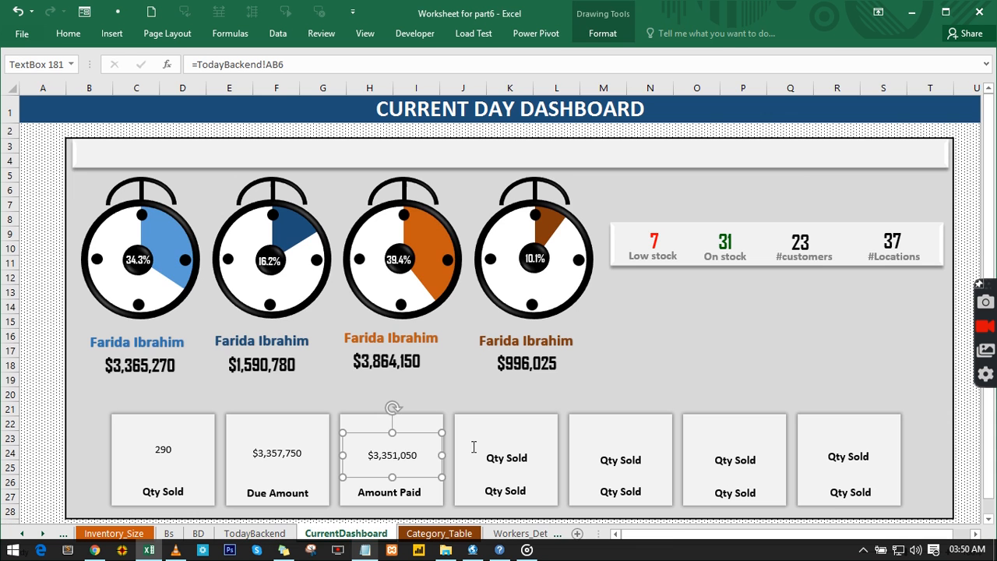
# Replace the fourth card's lower label with Credit Owned.
pyautogui.click(523, 492)
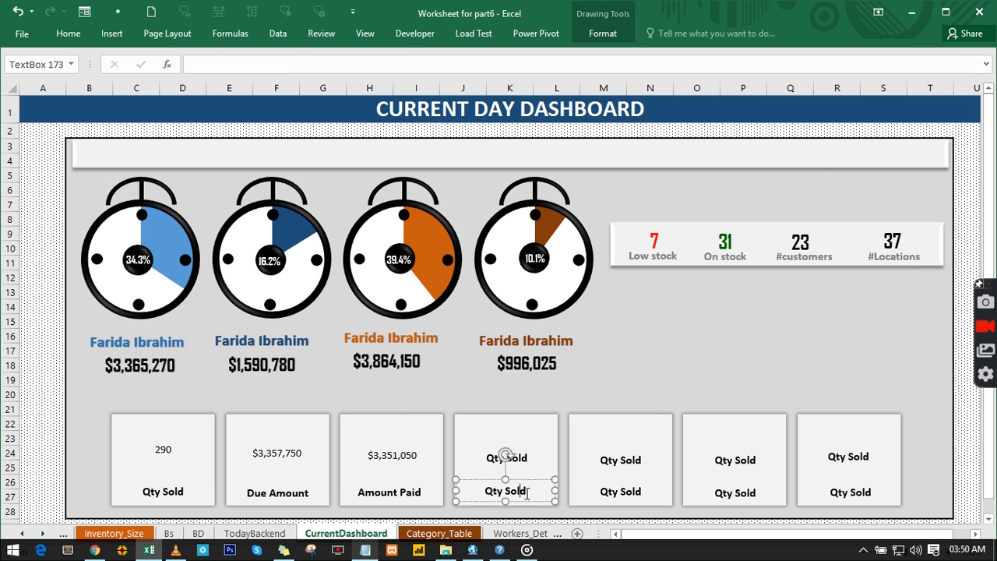
pyautogui.tripleClick(522, 489)
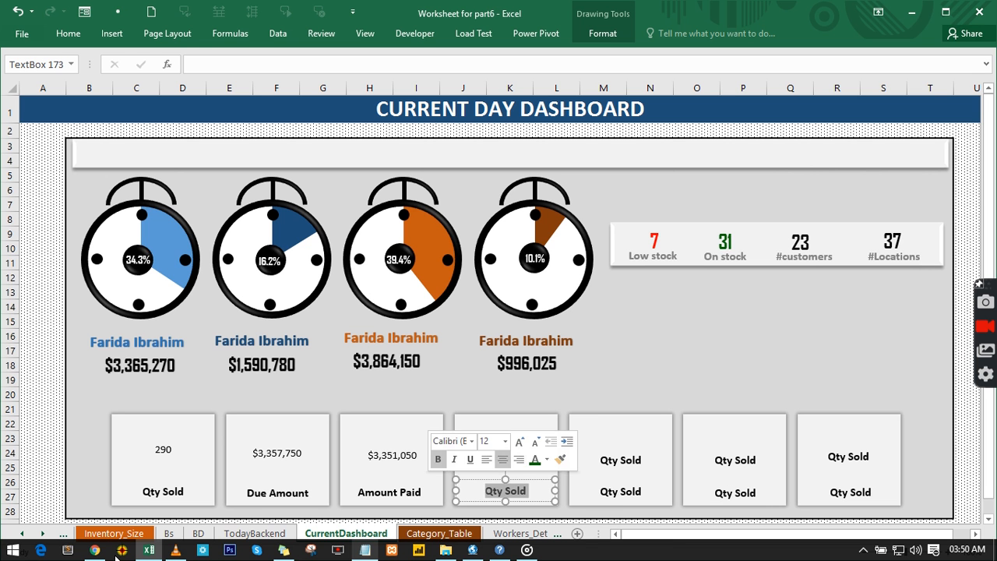
pyautogui.write('Cre')
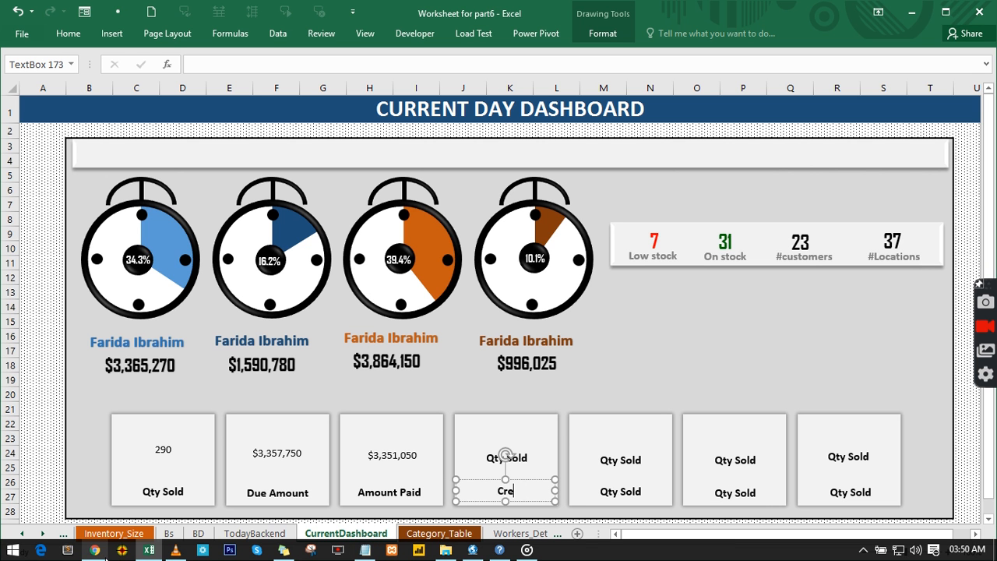
pyautogui.write('dit Owned')
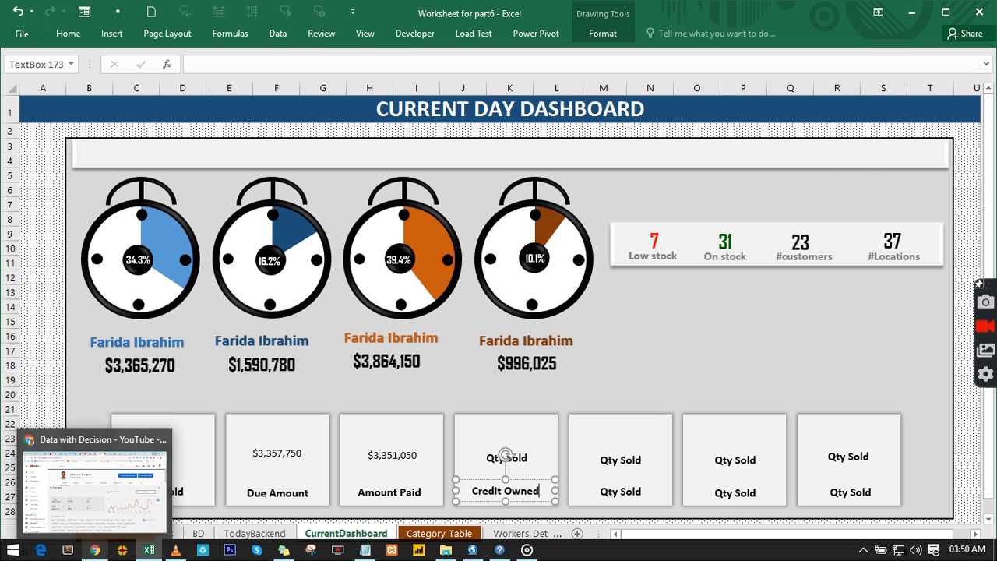
# Link the fourth card's upper text box to the Sum of Credit owned value with =TodayBackend!AC6.
pyautogui.click(544, 459)
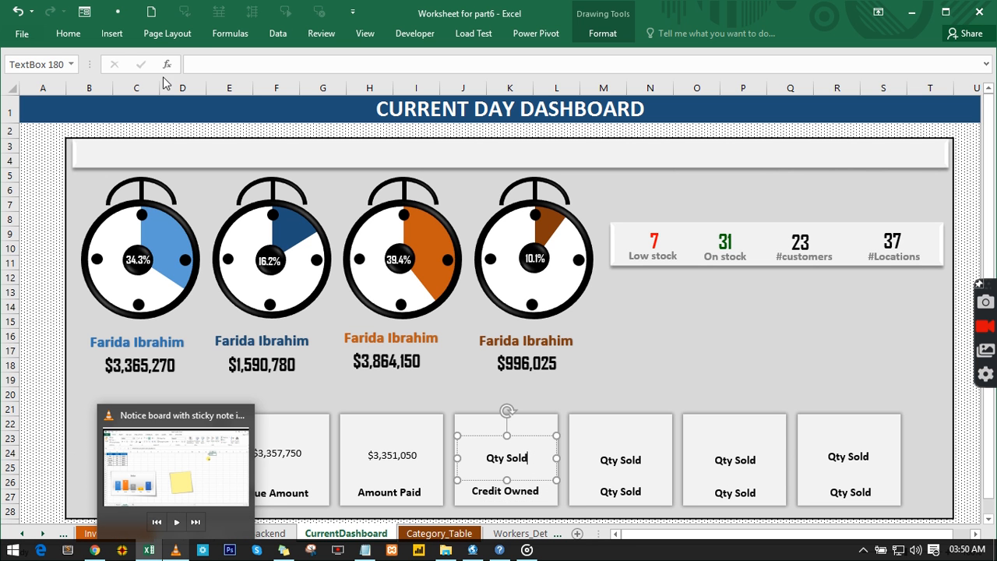
pyautogui.click(195, 61)
pyautogui.write('=')
pyautogui.click(255, 533)
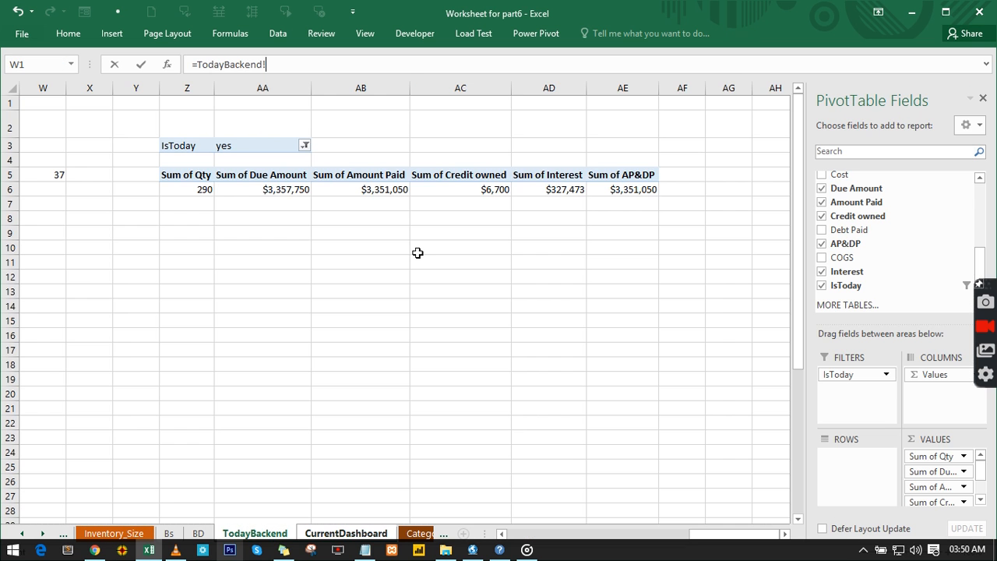
pyautogui.click(460, 191)
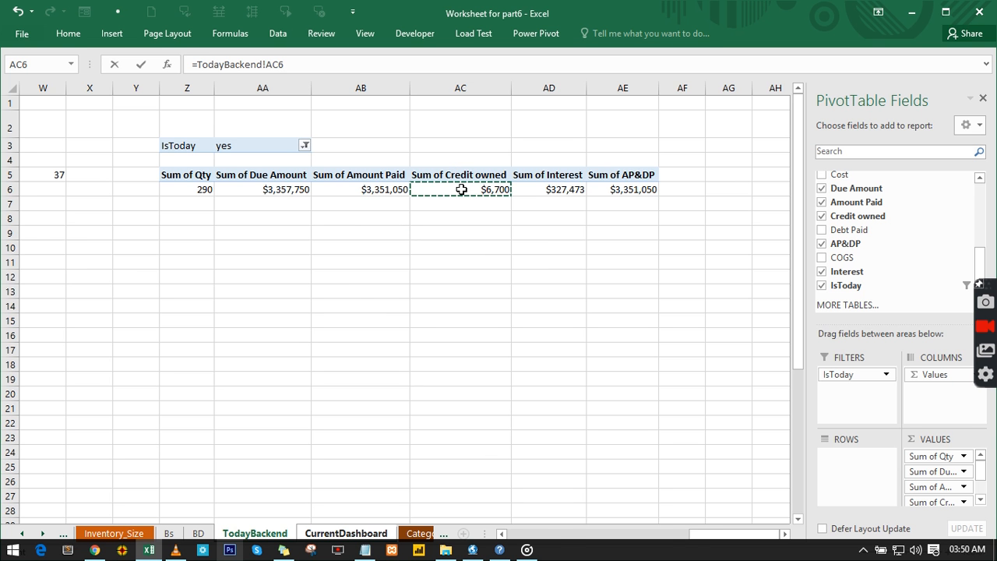
pyautogui.press('Return')
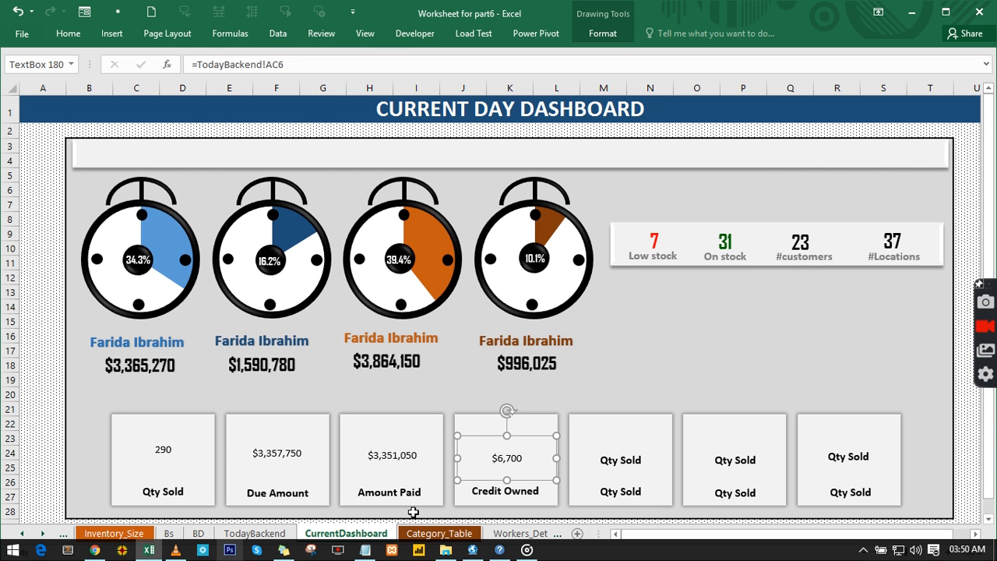
# Check the next pivot field on TodayBackend and replace the fifth card's lower label with Gross Profit.
pyautogui.click(257, 534)
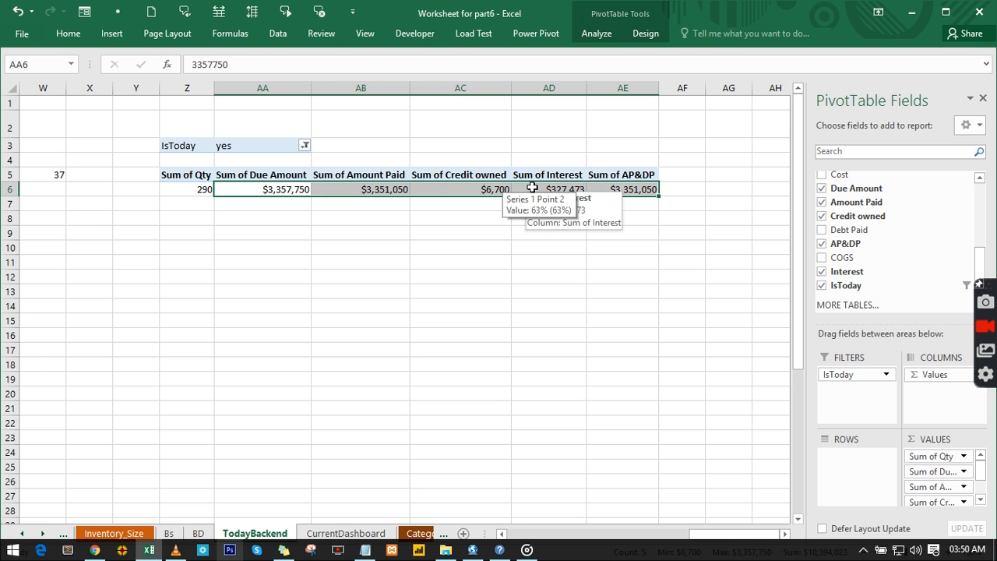
pyautogui.click(331, 534)
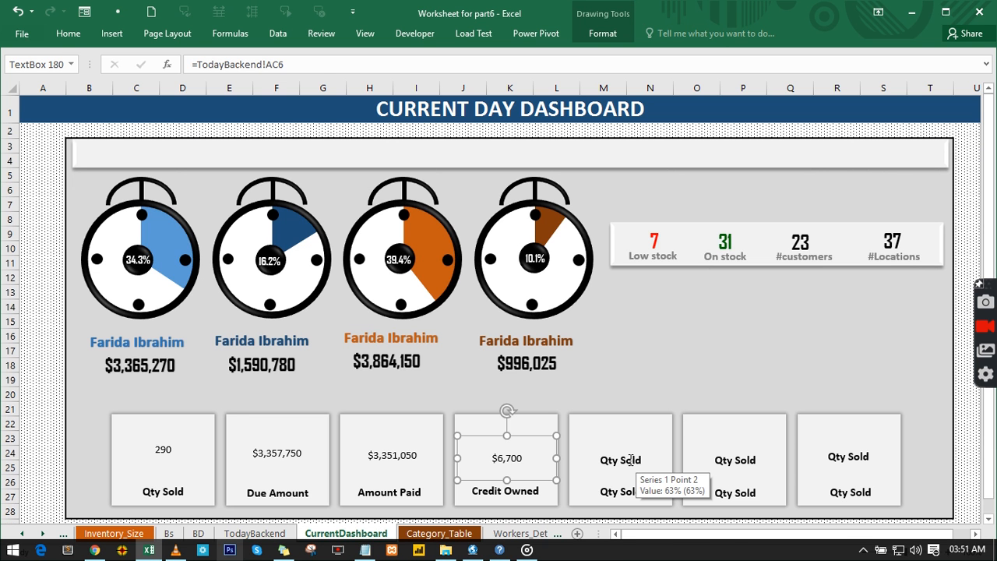
pyautogui.click(623, 491)
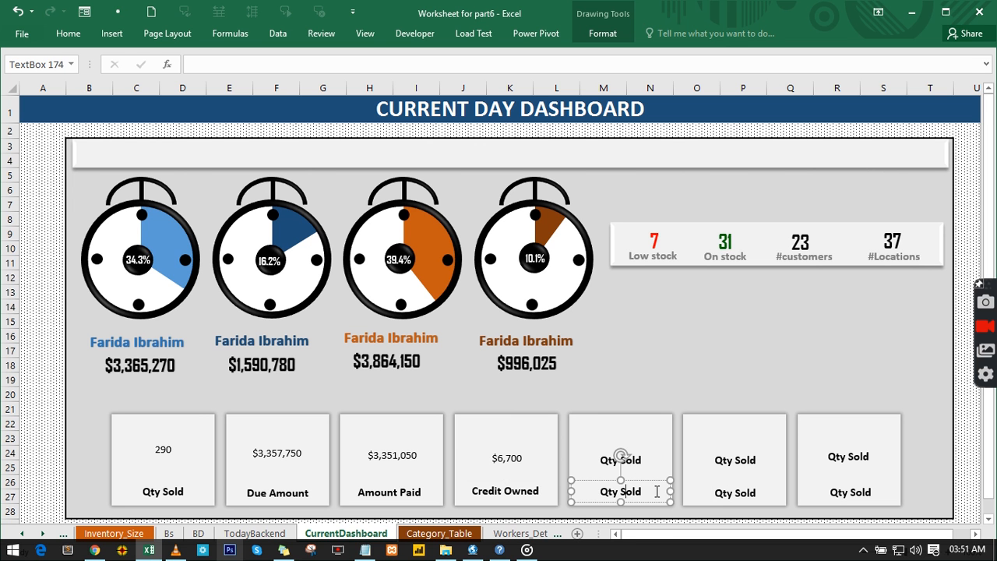
pyautogui.tripleClick(623, 491)
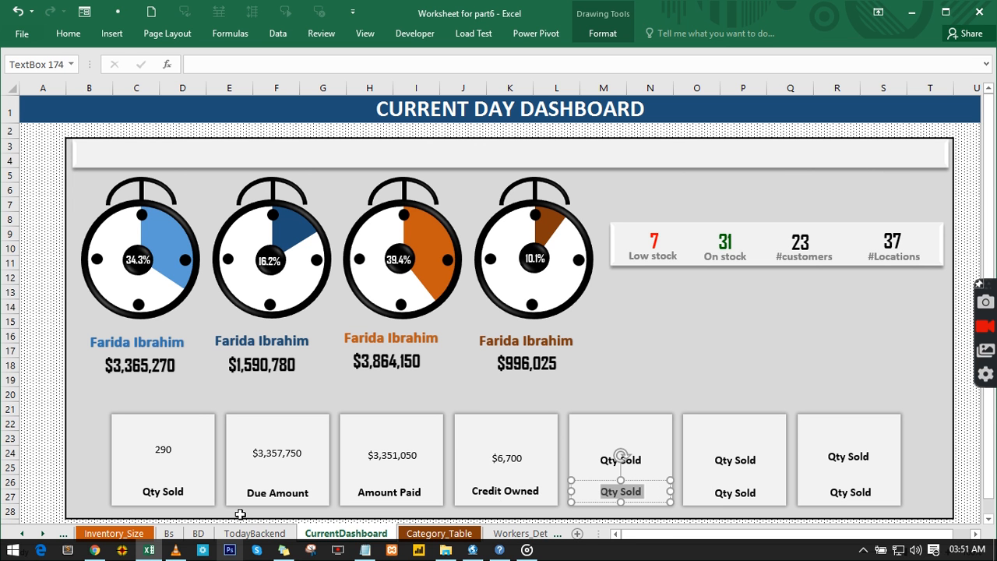
pyautogui.write('Gro')
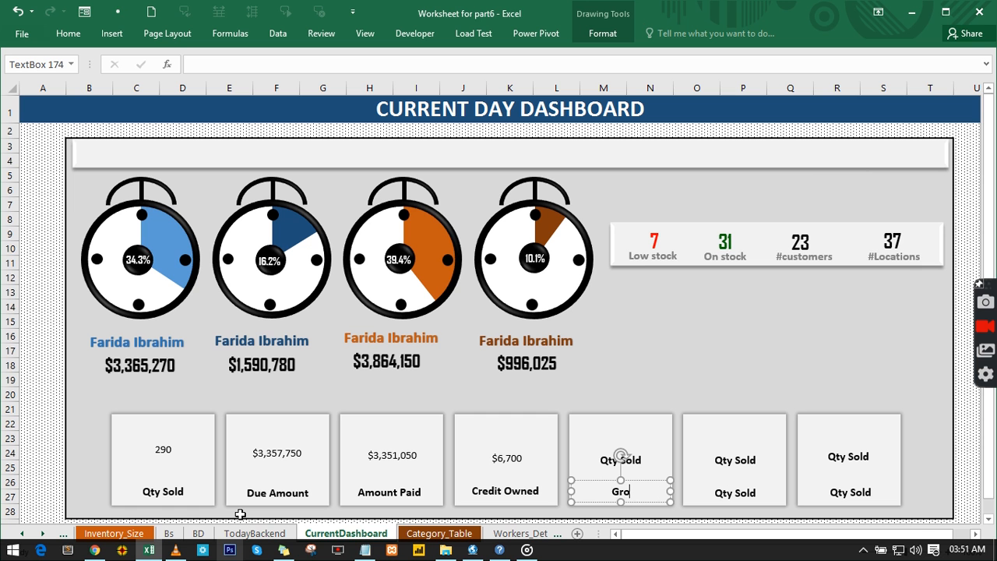
pyautogui.write('ss Profit')
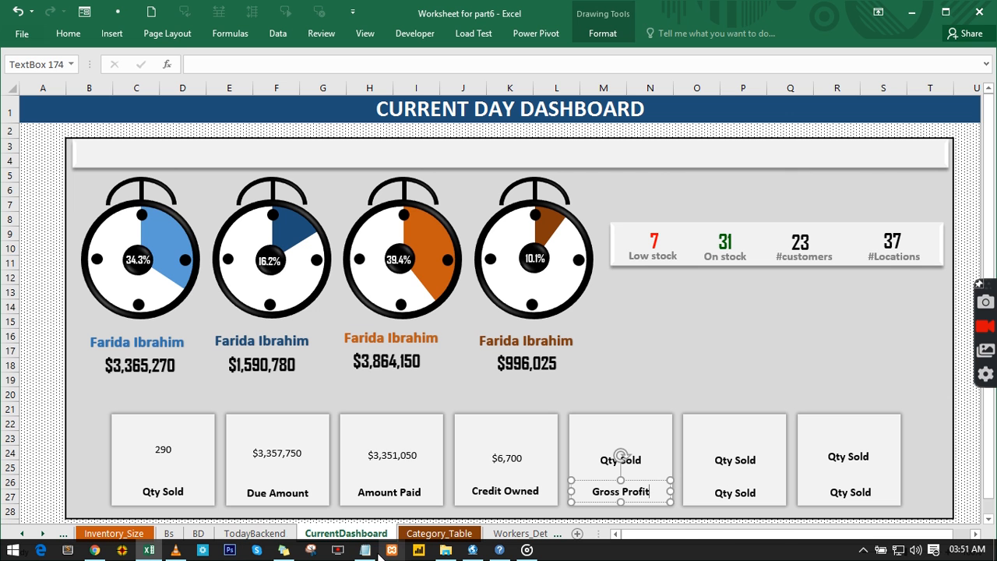
# Link the fifth card's upper text box to the Sum of Interest value with =TodayBackend!AD6.
pyautogui.click(261, 533)
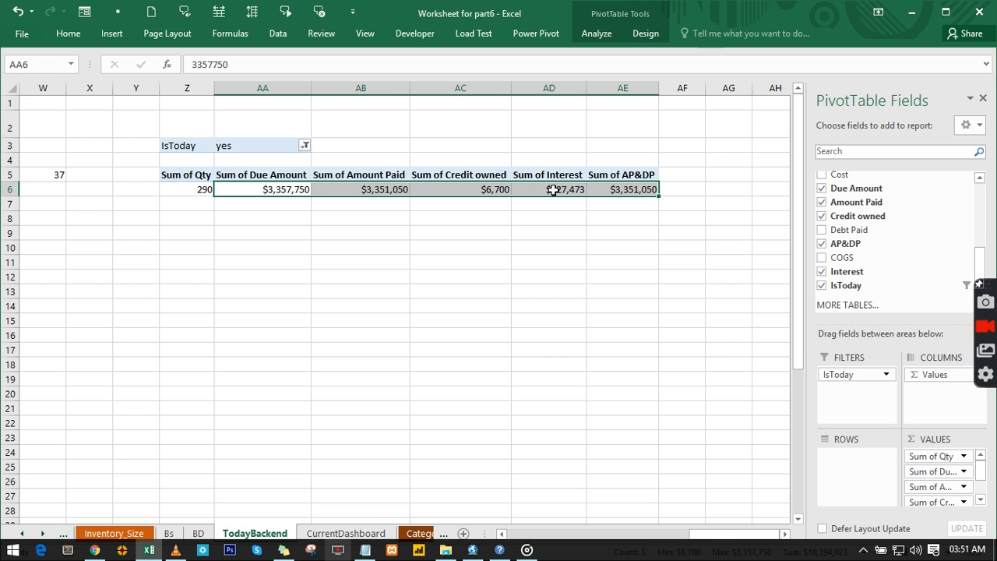
pyautogui.click(348, 535)
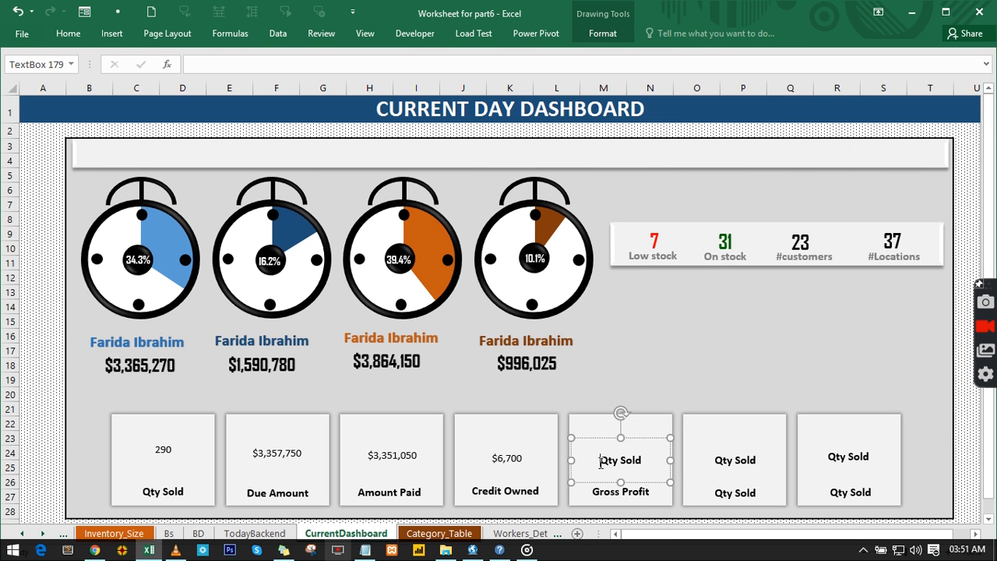
pyautogui.click(277, 66)
pyautogui.write('=')
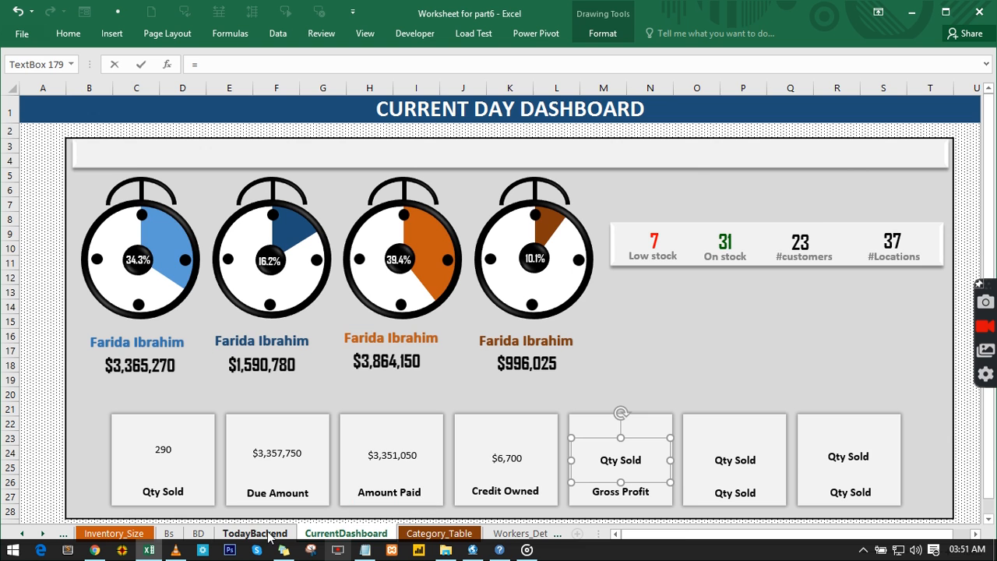
pyautogui.click(255, 534)
pyautogui.click(544, 190)
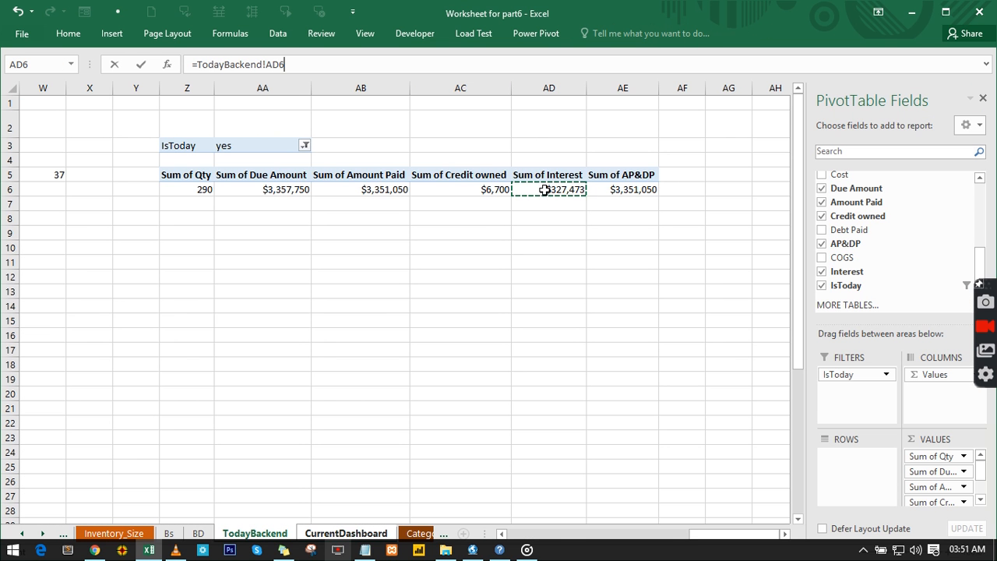
pyautogui.press('Return')
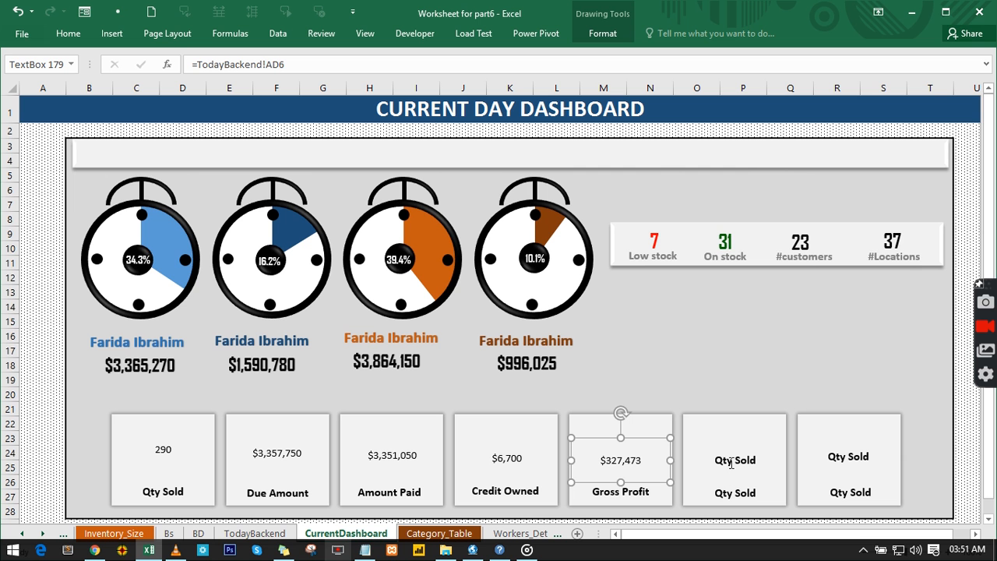
# Check the remaining totals on the TodayBackend sheet, and relabel the dashboard's sixth card "Ap &Dp".
pyautogui.click(255, 534)
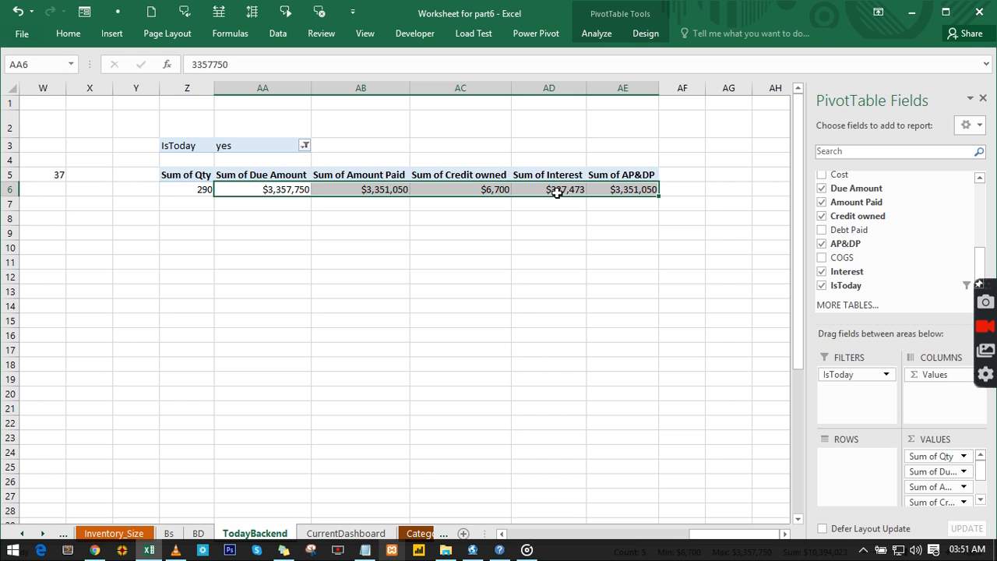
pyautogui.click(346, 534)
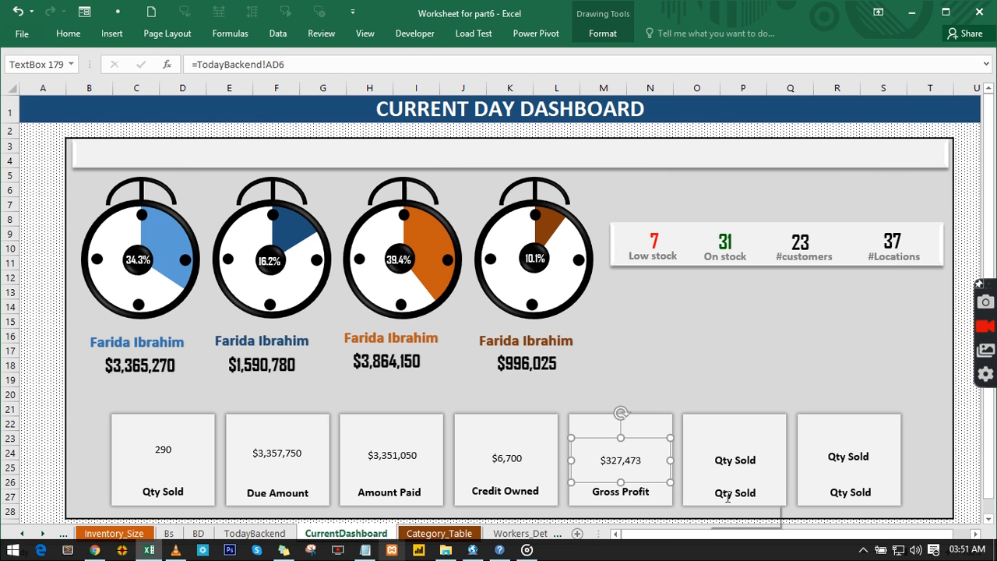
pyautogui.click(728, 496)
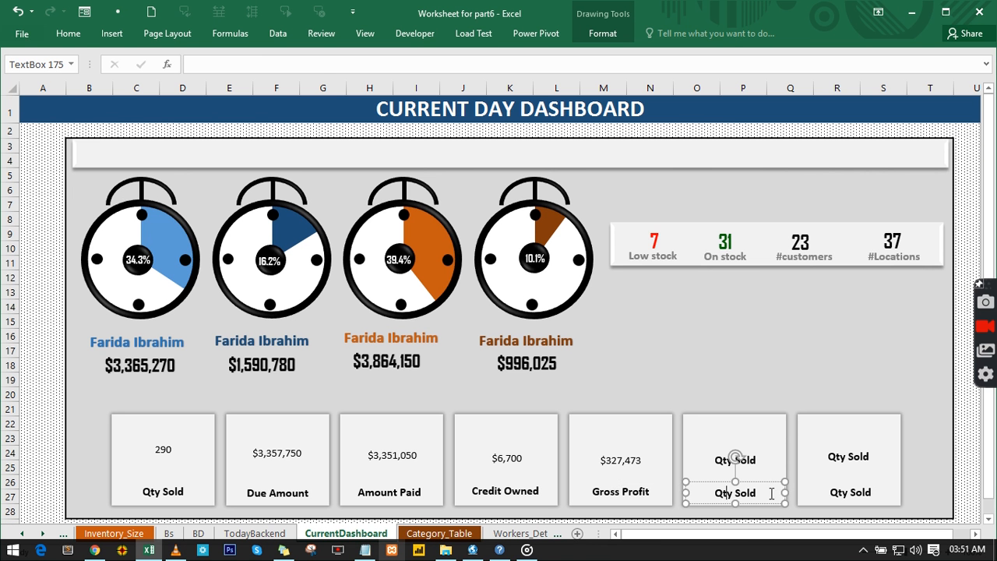
pyautogui.hotkey('ctrl', 'a')
pyautogui.write('A')
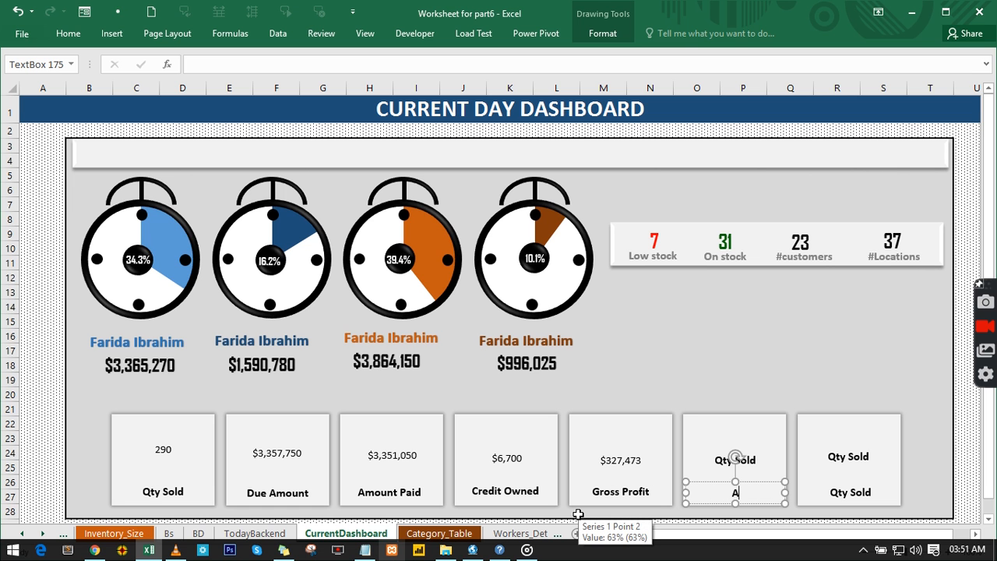
pyautogui.write('p &Dp')
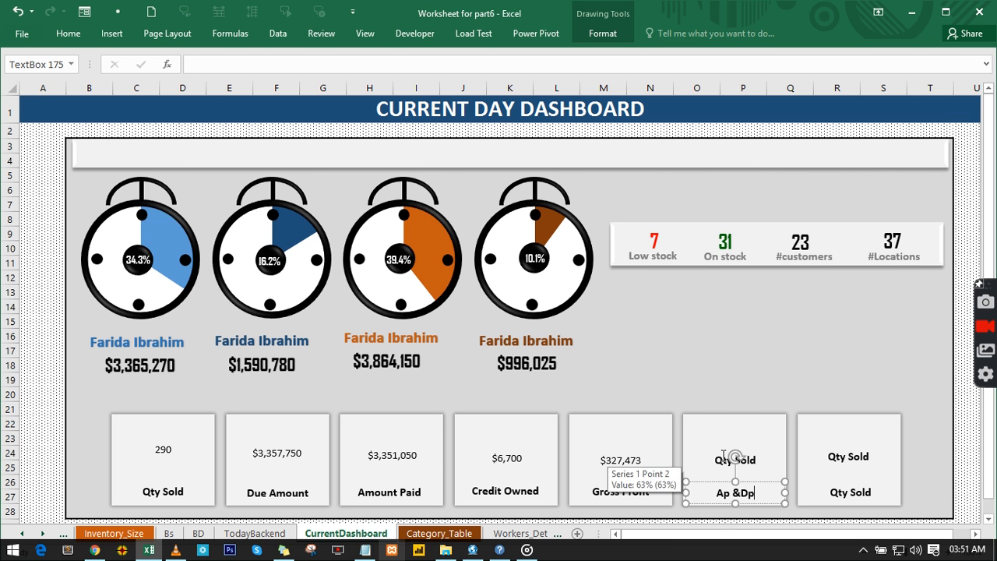
# Link the value text box of the Ap &Dp card to the Sum of AP&DP result, =TodayBackend!AE6.
pyautogui.click(721, 458)
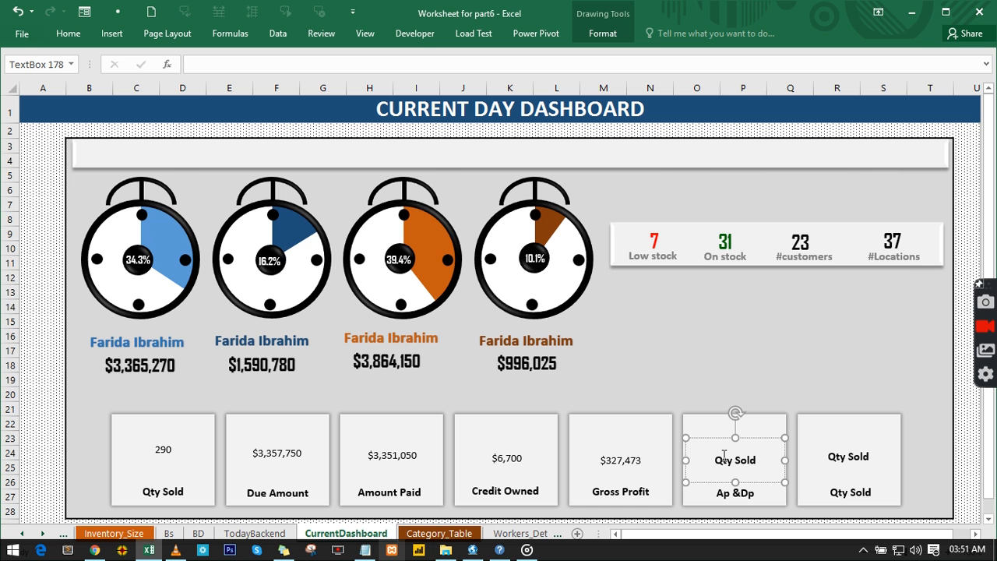
pyautogui.write('=')
pyautogui.click(197, 64)
pyautogui.write('=')
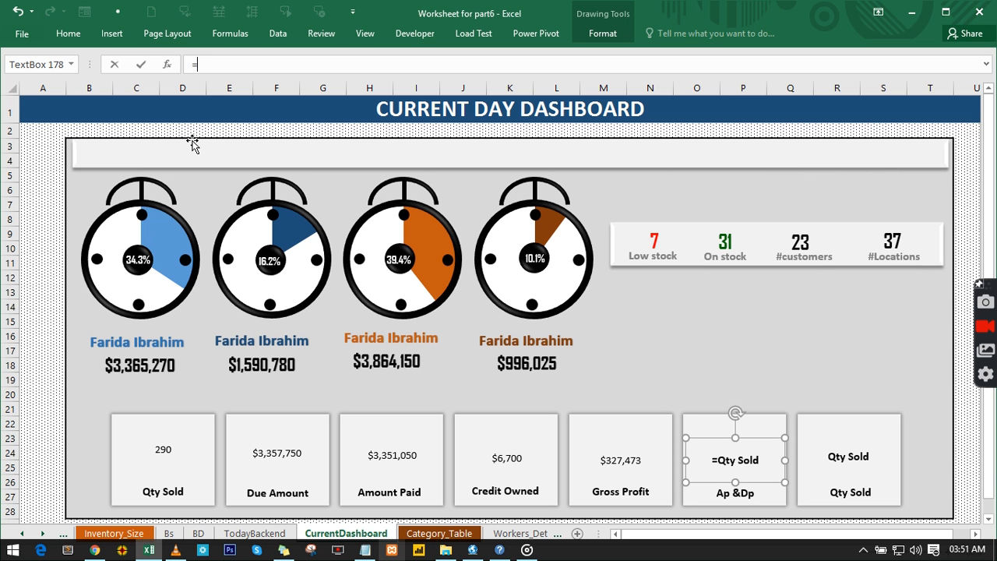
pyautogui.click(254, 532)
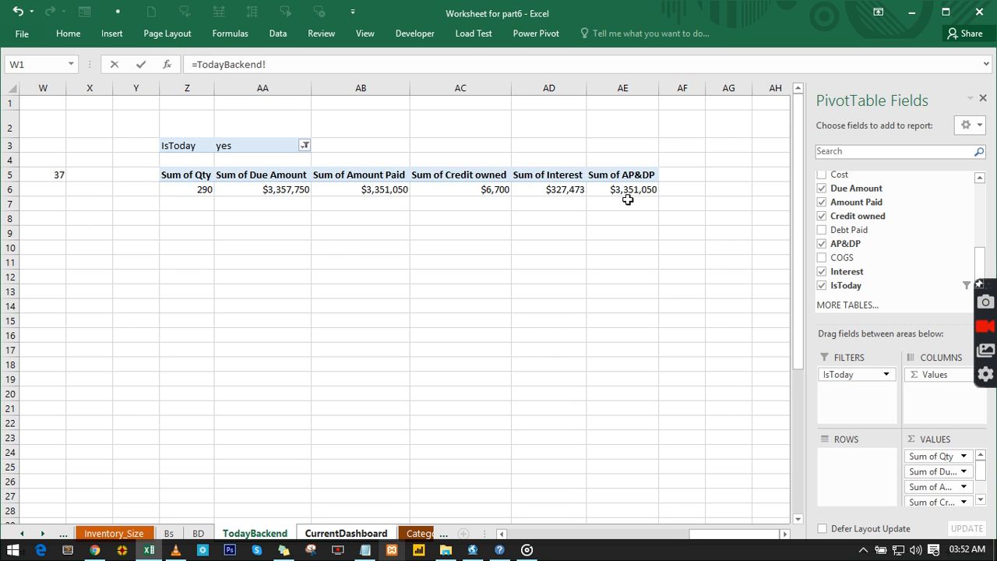
pyautogui.click(628, 191)
pyautogui.press('Return')
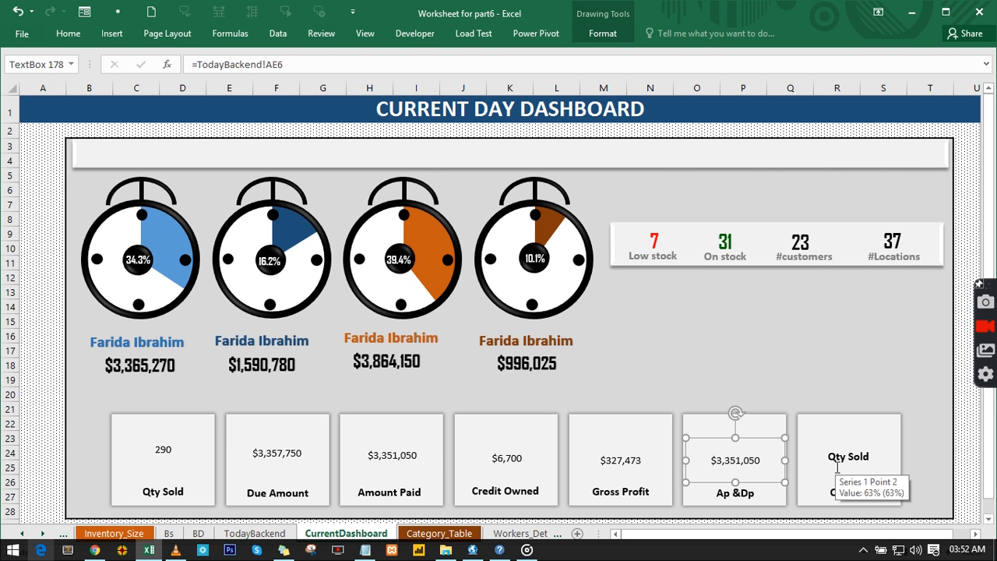
# Replace the bottom label of the last card with "Paid customer debt".
pyautogui.click(826, 493)
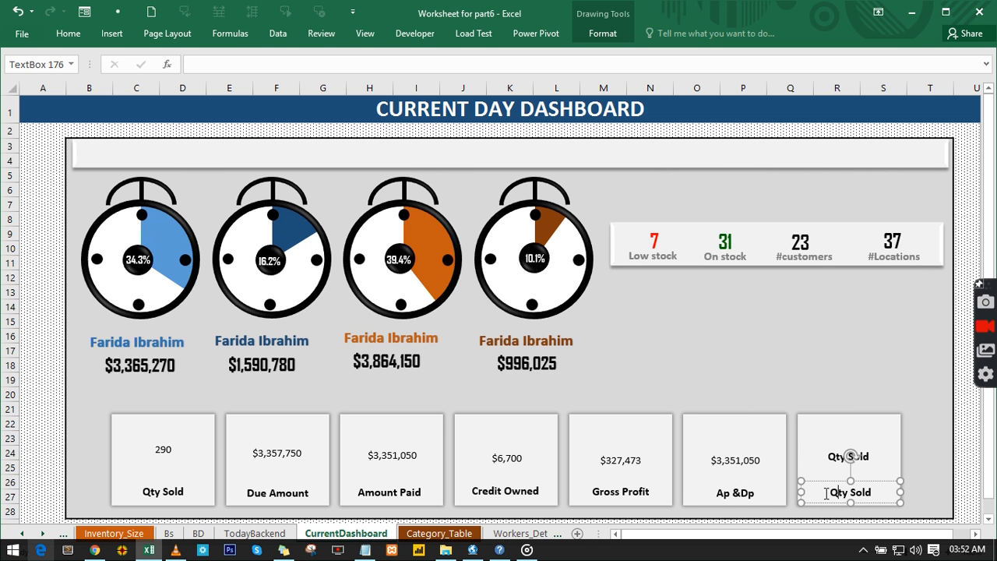
pyautogui.moveTo(826, 493); pyautogui.dragTo(875, 492)
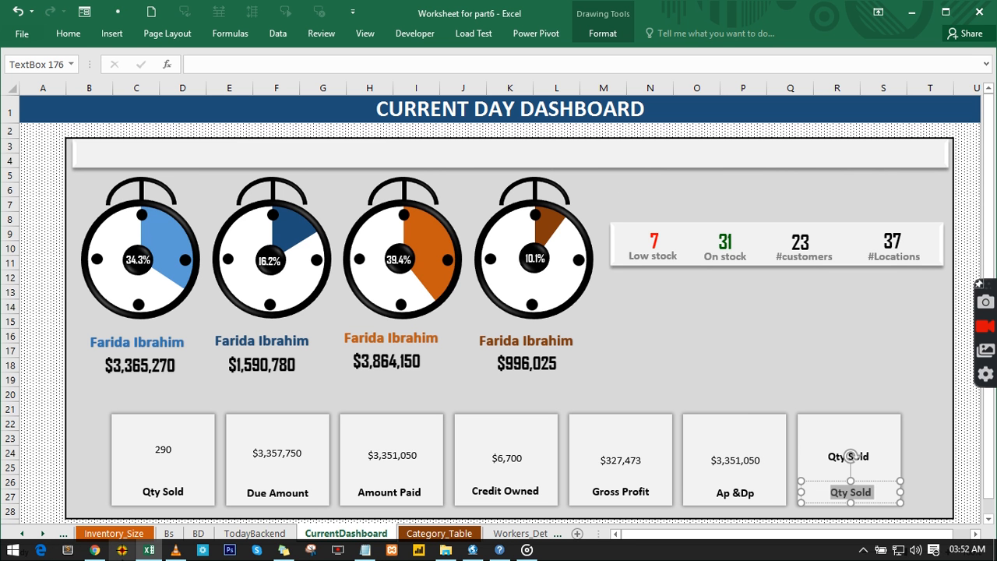
pyautogui.write('Paid cus')
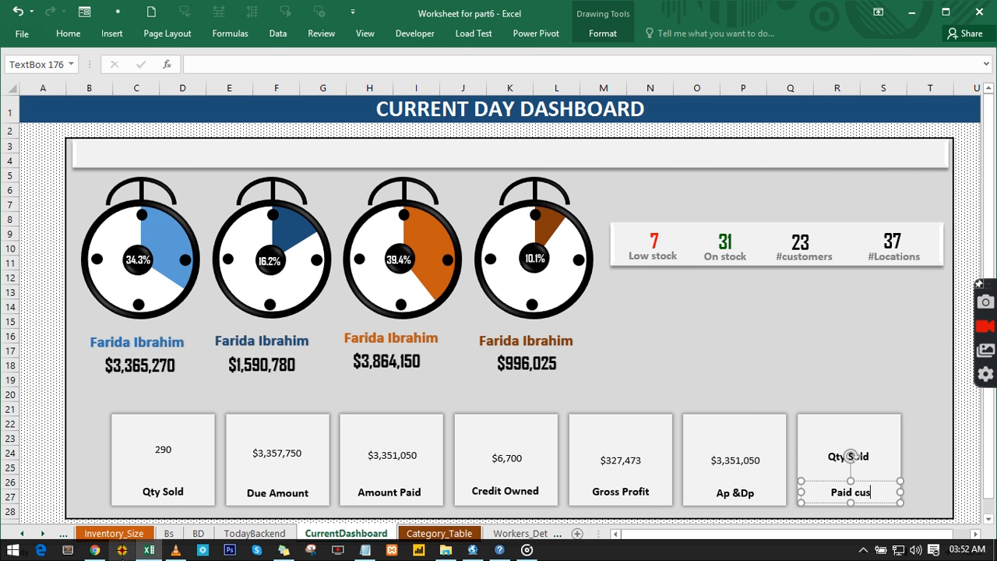
pyautogui.write('tomer de')
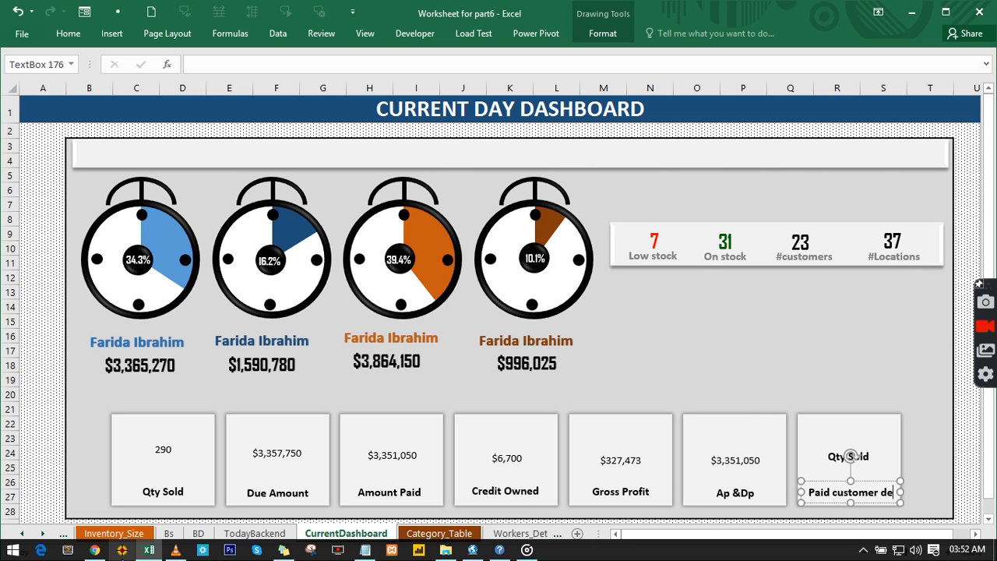
pyautogui.write('bt')
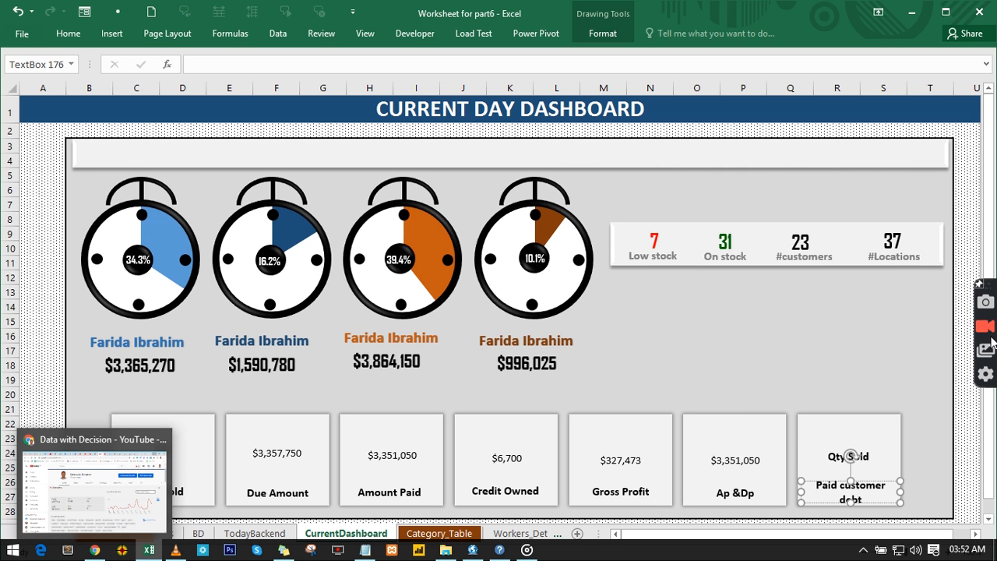
pyautogui.click(867, 377)
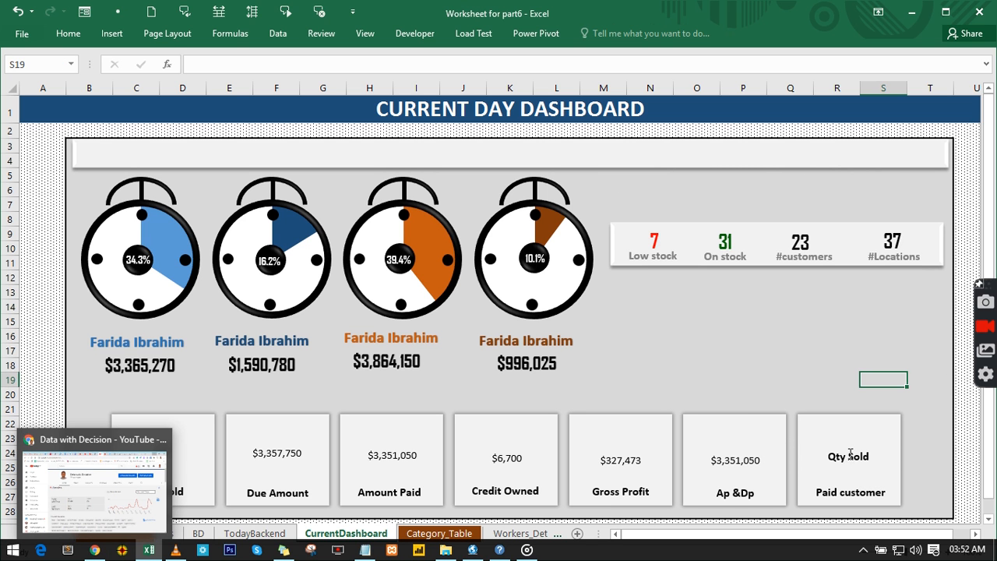
# Enlarge the last card's label text box so both lines of "Paid customer debt" fit.
pyautogui.click(851, 455)
pyautogui.click(828, 491)
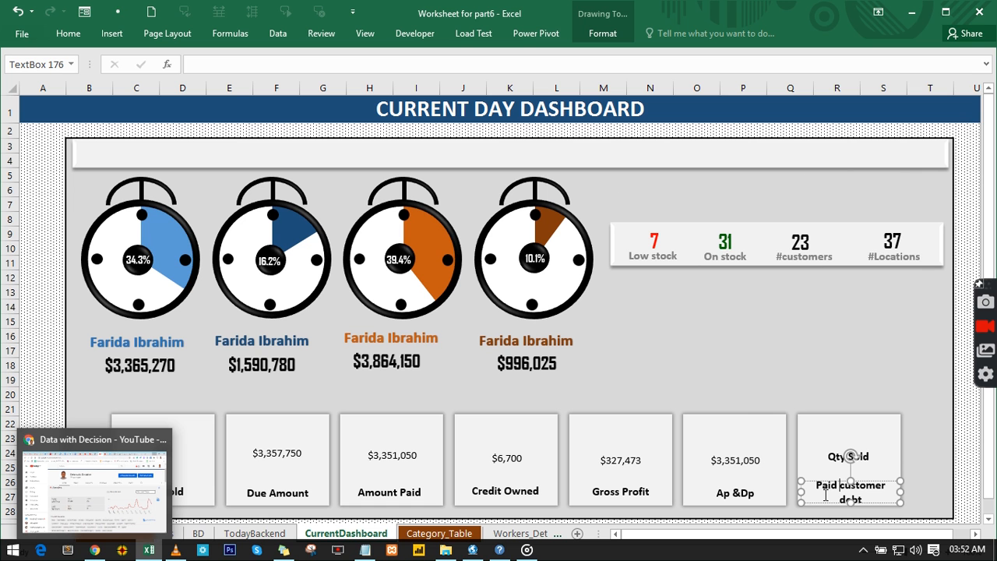
pyautogui.moveTo(851, 480); pyautogui.dragTo(850, 467)
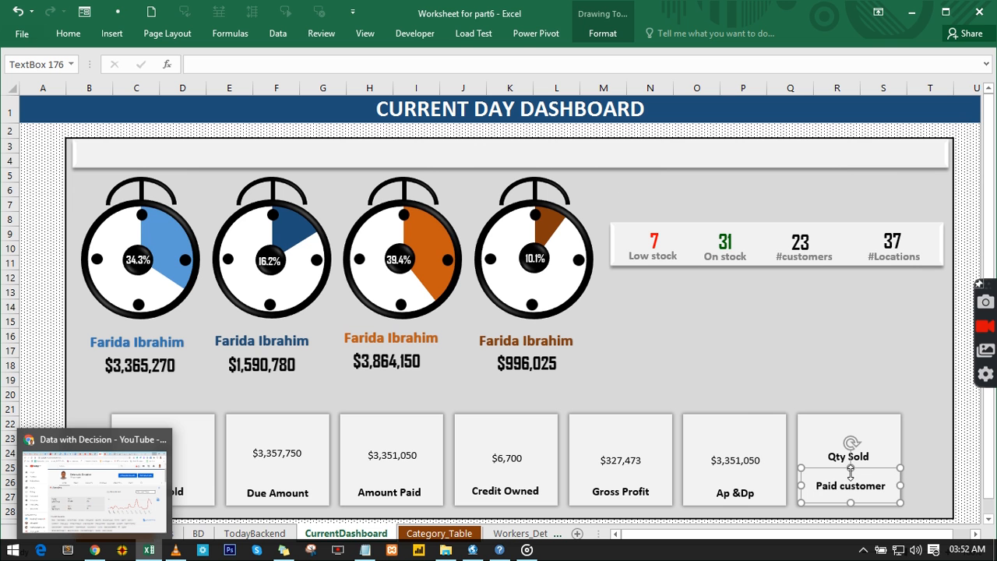
pyautogui.write('debt')
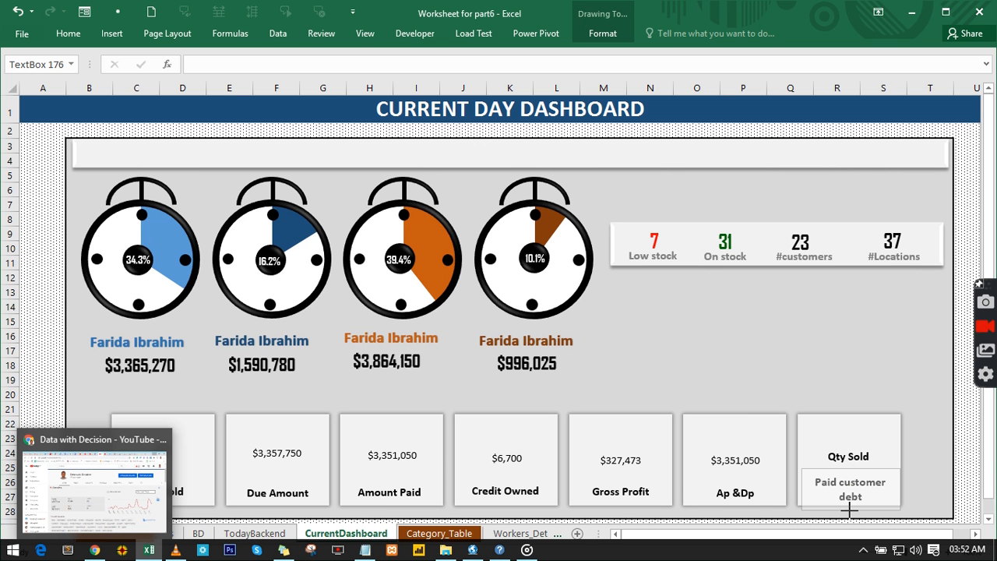
pyautogui.click(812, 366)
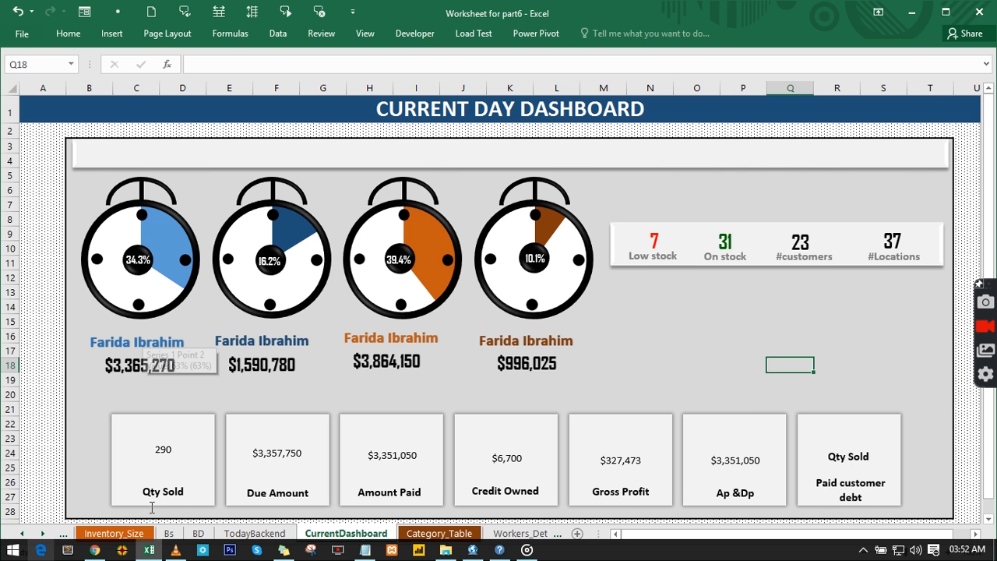
# Start a new PivotTable from the Customer Debt Table (Table3) on the Pay_Customer_Debt sheet.
pyautogui.click(42, 533)
pyautogui.click(41, 534)
pyautogui.click(42, 534)
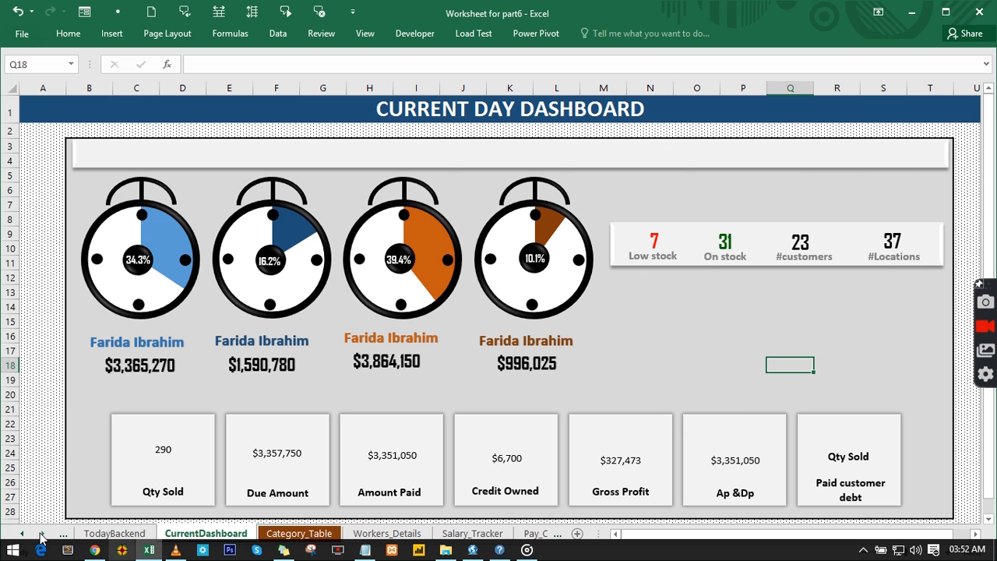
pyautogui.click(41, 534)
pyautogui.click(42, 534)
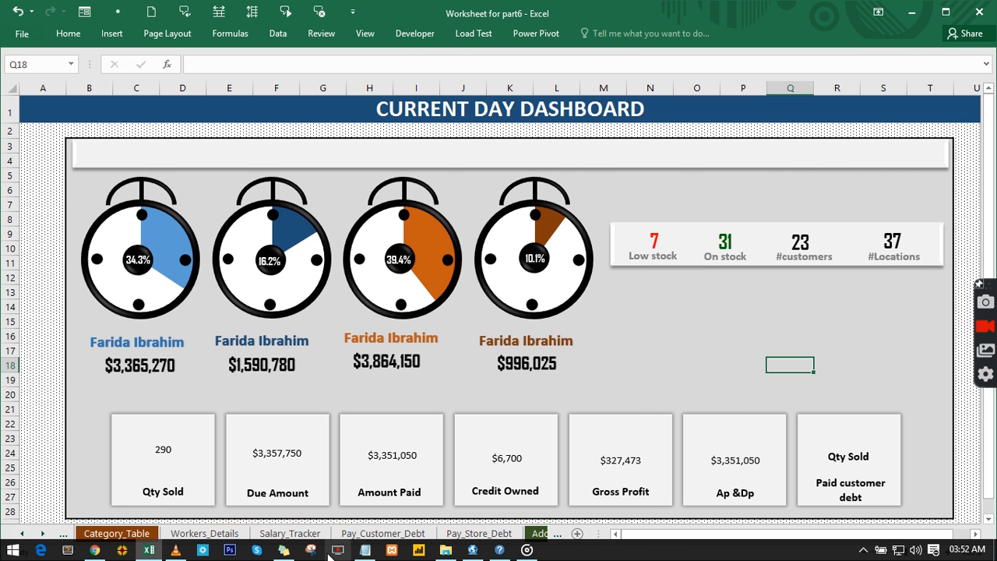
pyautogui.click(382, 533)
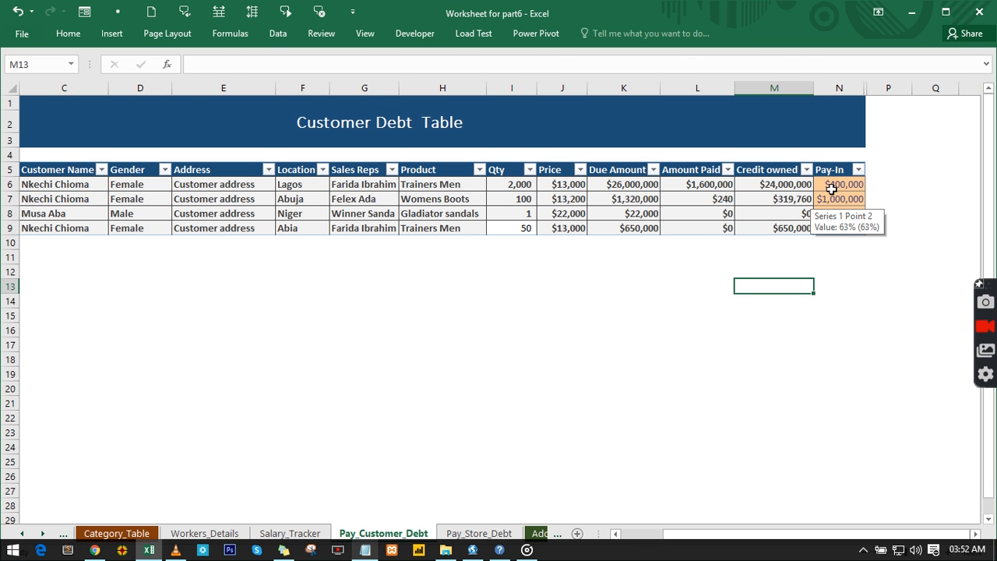
pyautogui.click(413, 200)
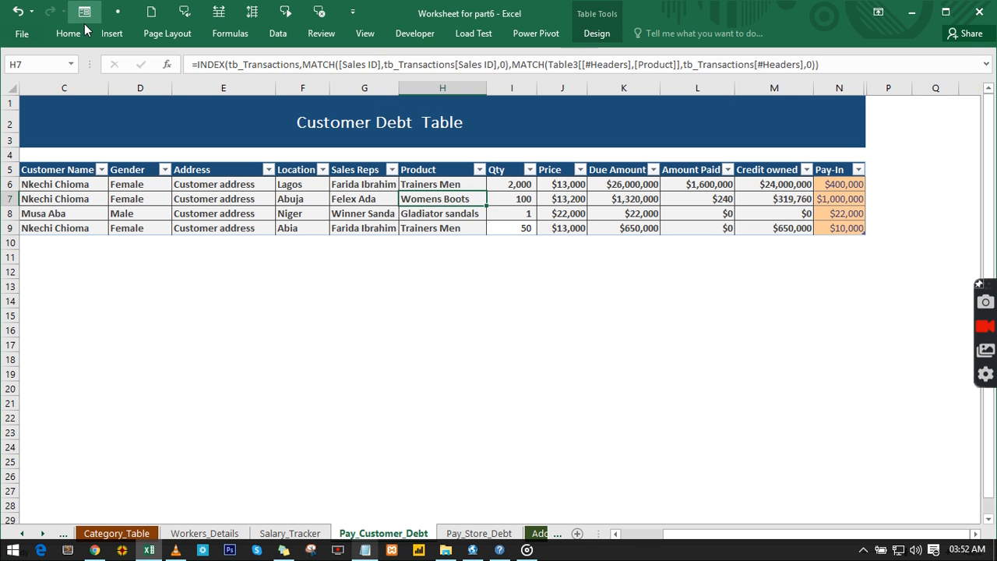
pyautogui.click(110, 35)
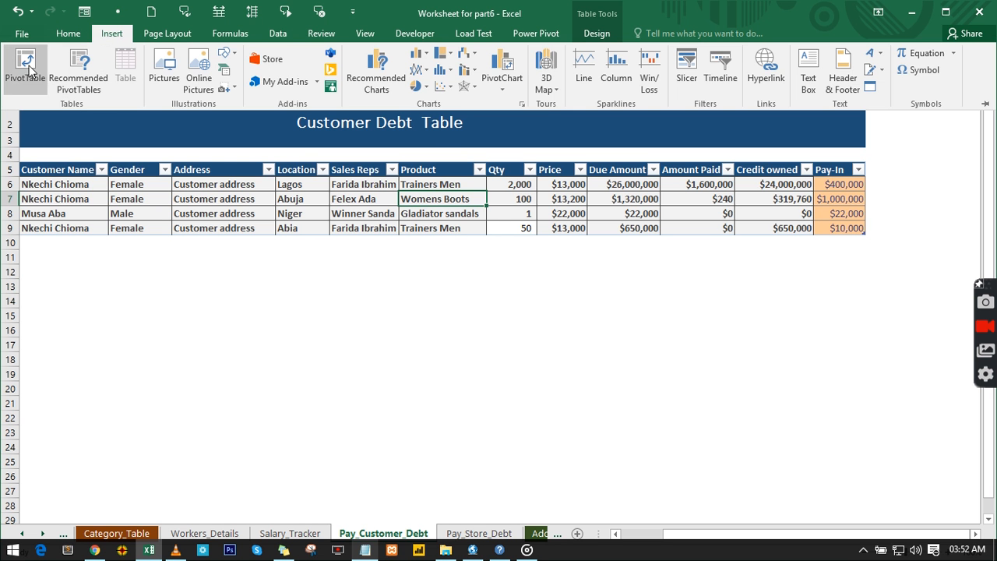
pyautogui.click(26, 62)
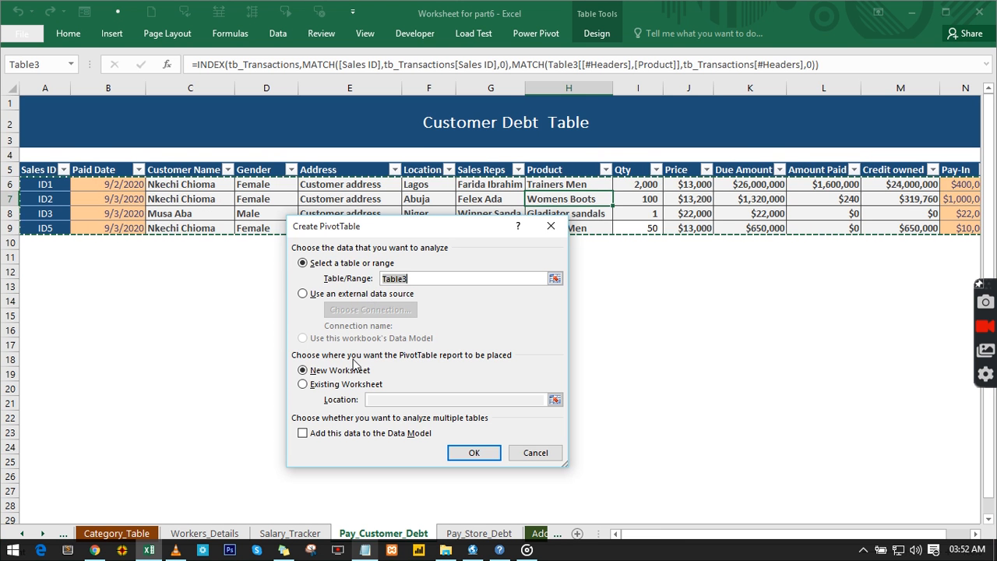
# Place the PivotTable on the existing TodayBackend worksheet at cell AI5 and create it.
pyautogui.click(324, 385)
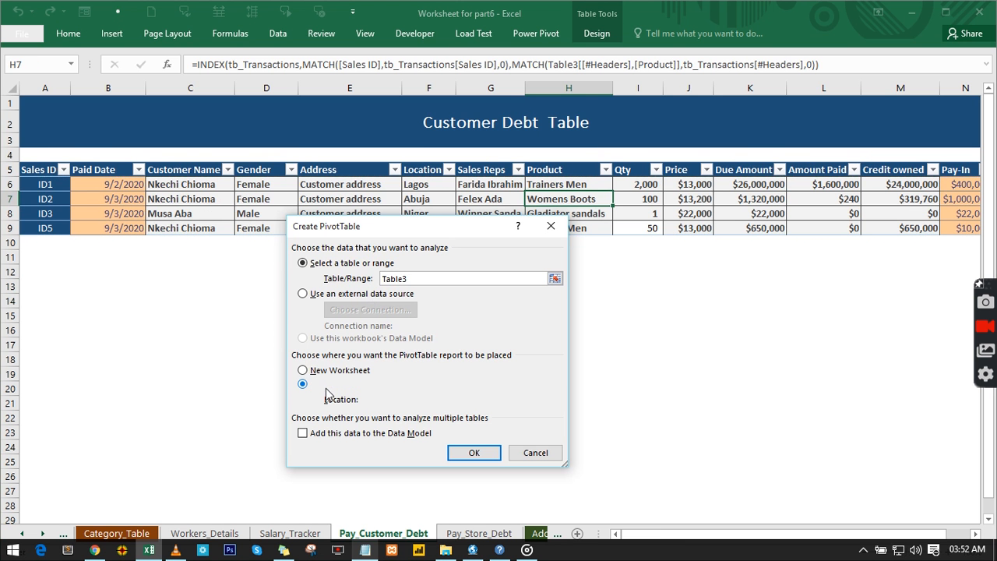
pyautogui.click(26, 533)
pyautogui.click(26, 533)
pyautogui.click(26, 533)
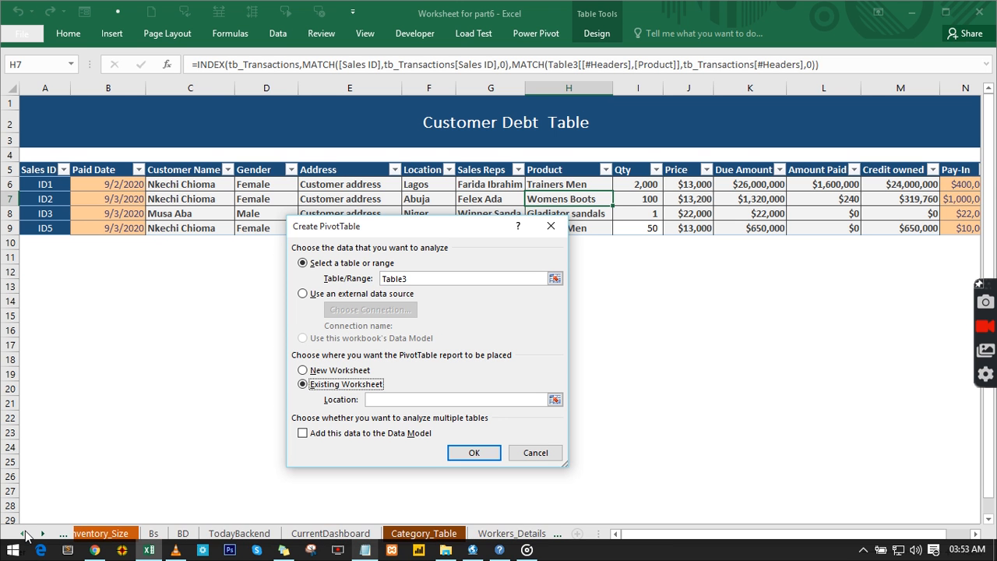
pyautogui.click(26, 532)
pyautogui.click(358, 534)
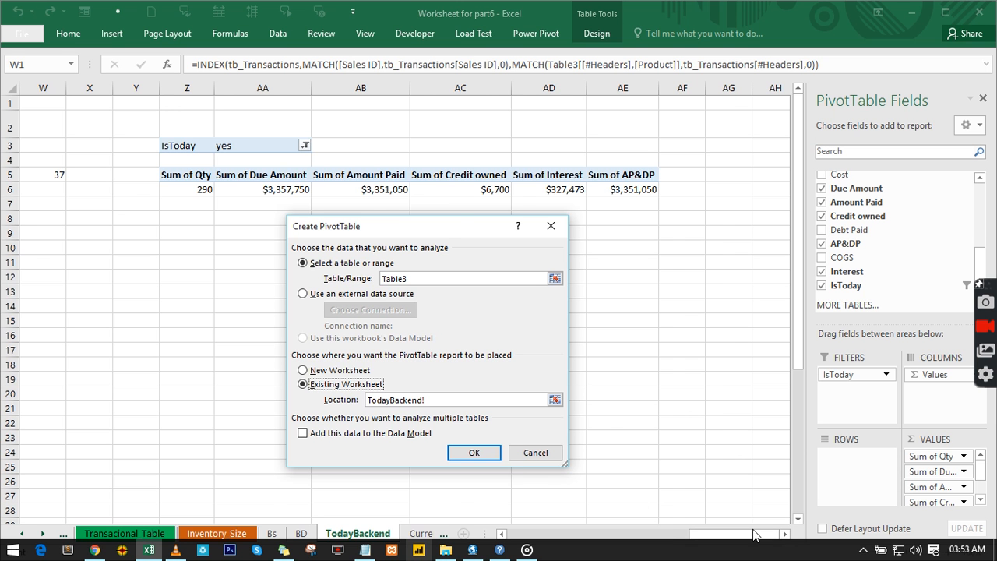
pyautogui.click(786, 535)
pyautogui.click(786, 534)
pyautogui.click(786, 534)
pyautogui.click(786, 535)
pyautogui.click(786, 535)
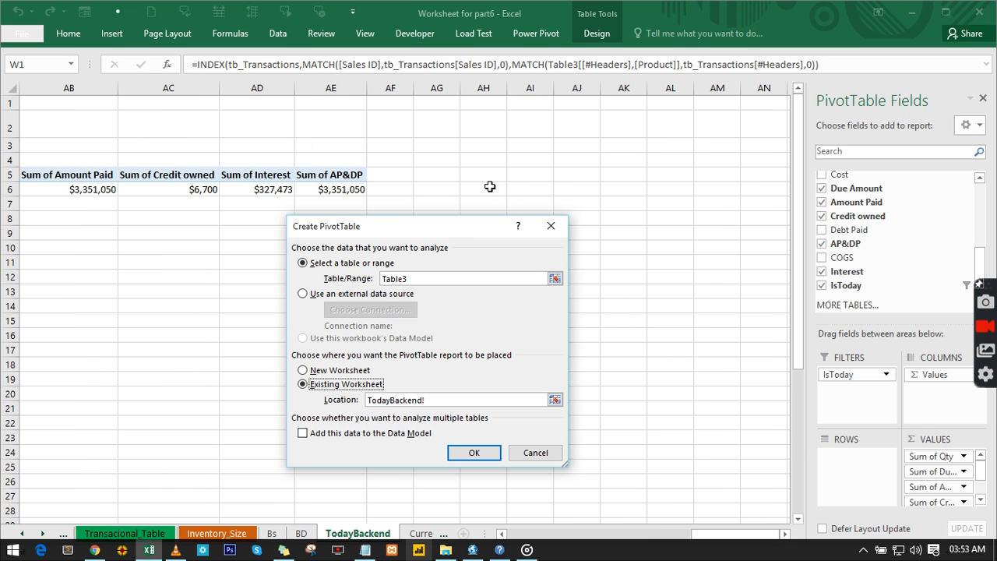
pyautogui.click(525, 173)
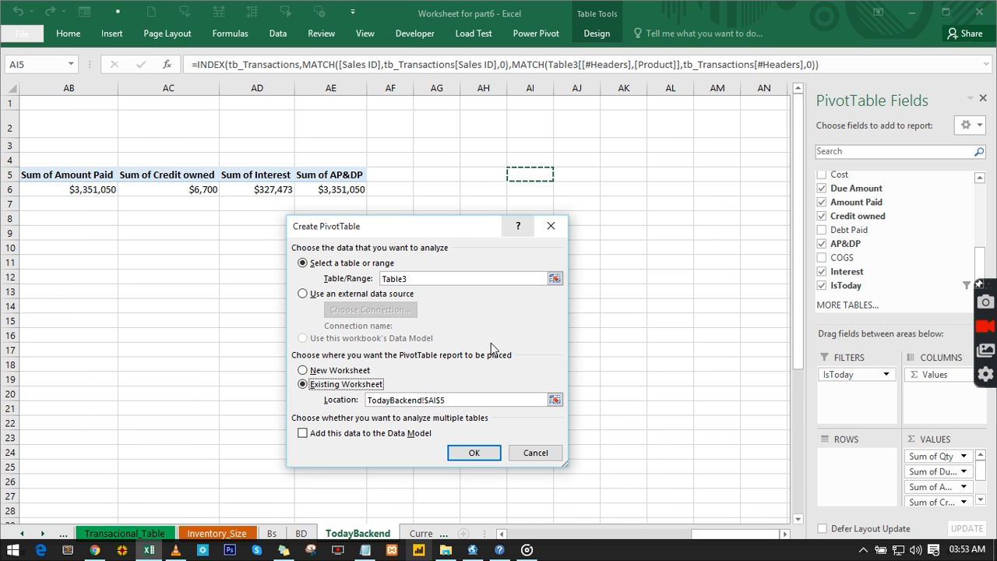
pyautogui.click(473, 454)
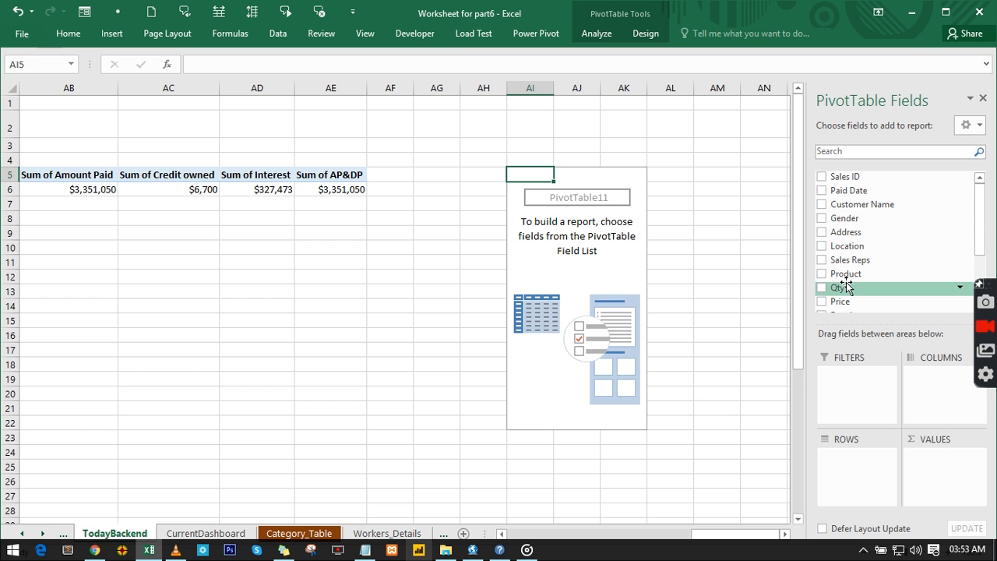
# Add the Pay-In field as a summed value to the new PivotTable.
pyautogui.moveTo(980, 215); pyautogui.dragTo(988, 267)
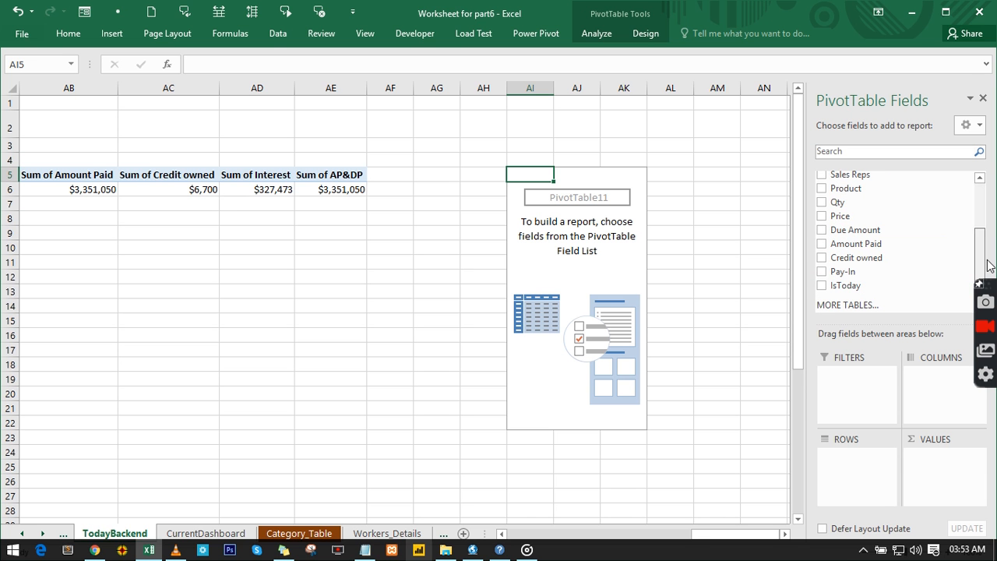
pyautogui.click(821, 270)
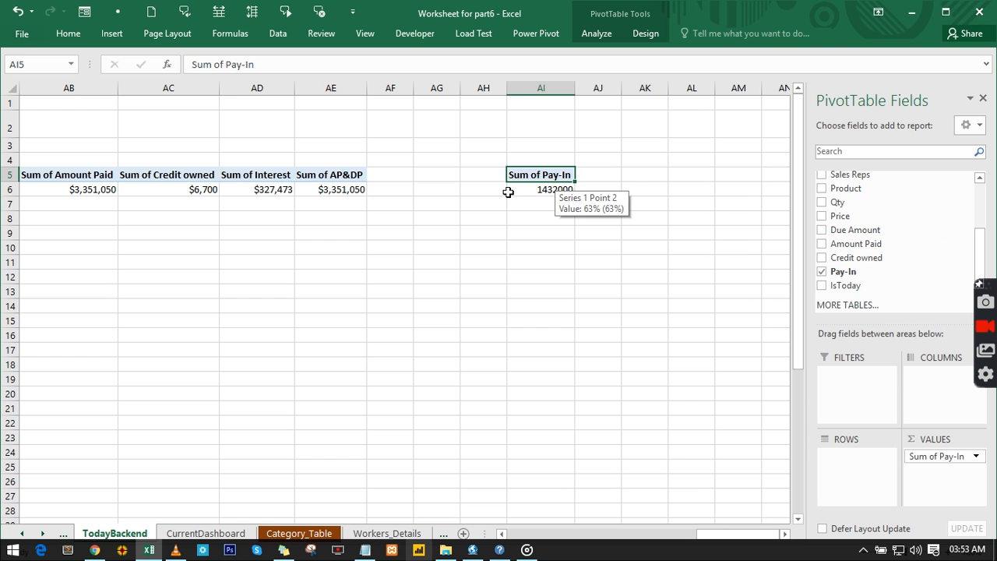
# Copy the currency formatting of the Sum of AP&DP total in AE6 onto the Sum of Pay-In total in AI6.
pyautogui.click(328, 188)
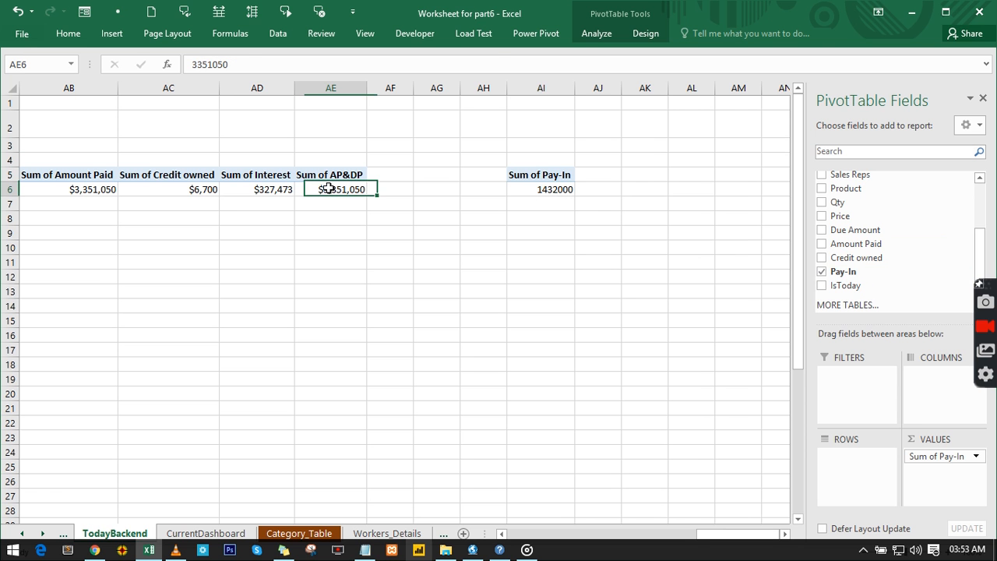
pyautogui.click(68, 33)
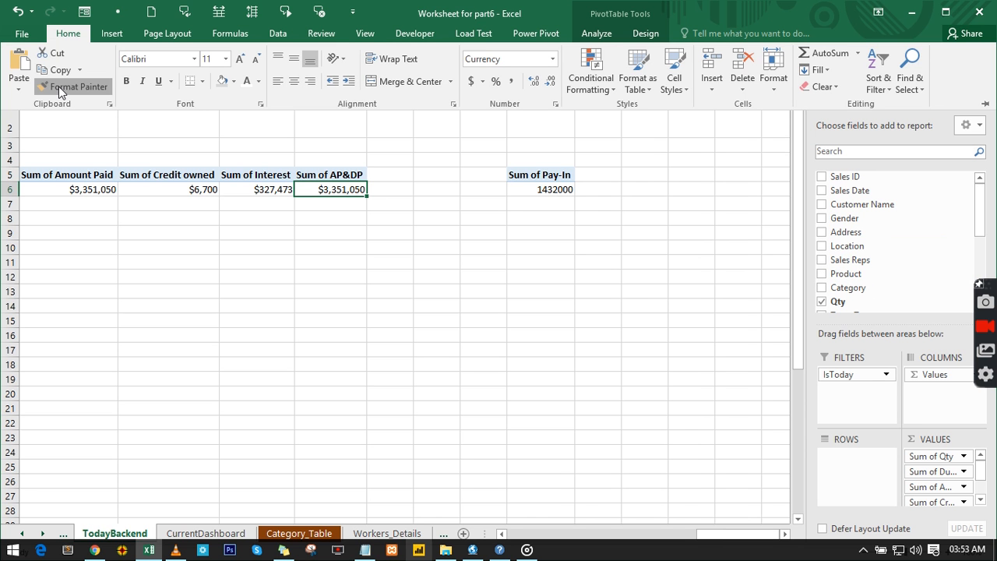
pyautogui.click(62, 91)
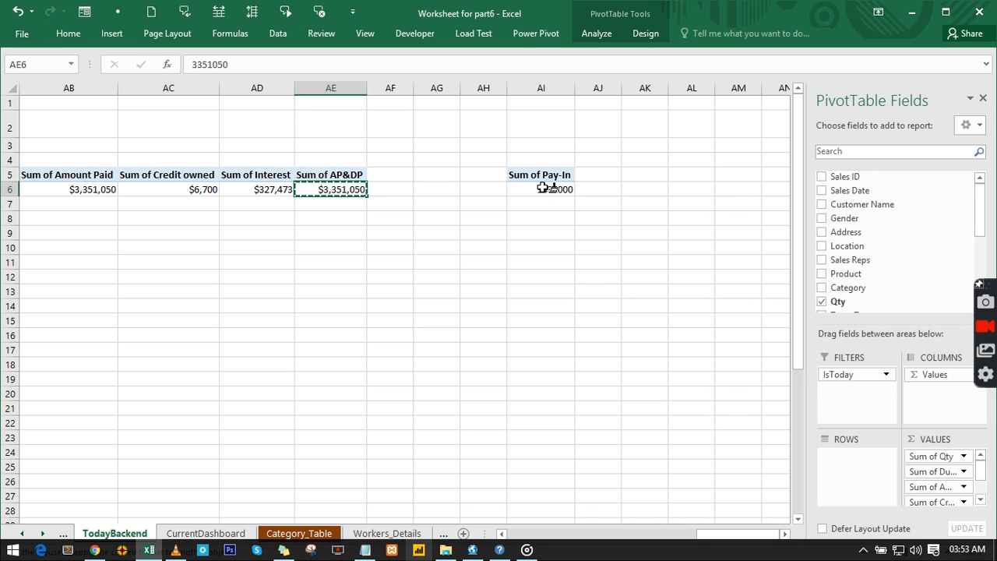
pyautogui.click(543, 188)
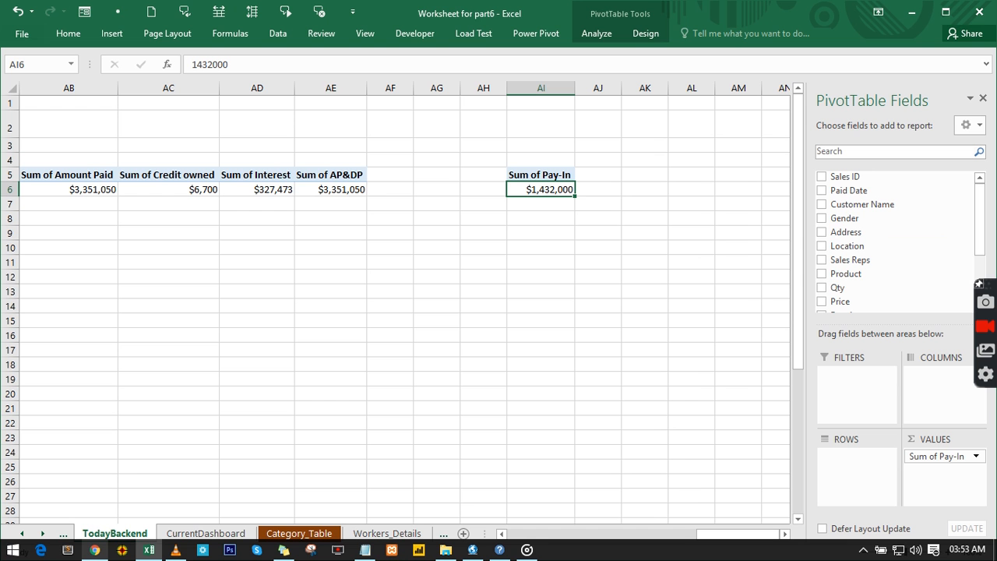
# Examine the amount, credit and debt columns on the Transacional_Table sheet, and return to the TodayBackend sheet.
pyautogui.click(24, 533)
pyautogui.click(23, 533)
pyautogui.click(23, 533)
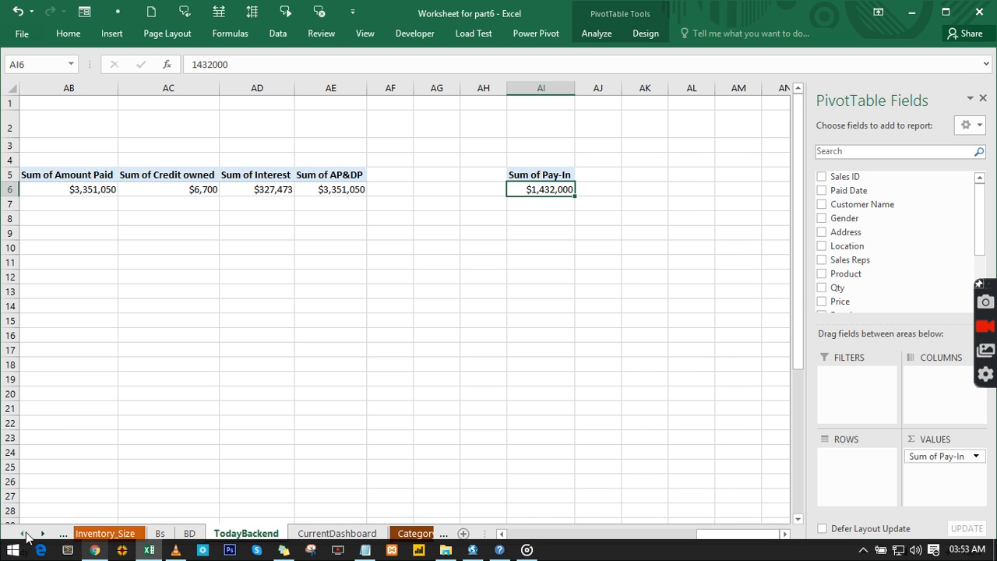
pyautogui.click(24, 533)
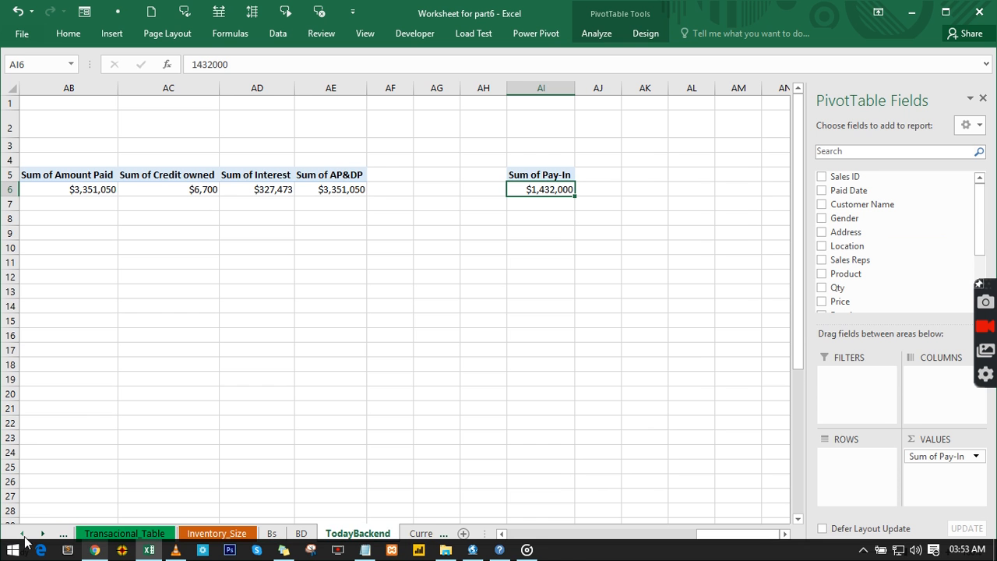
pyautogui.click(99, 535)
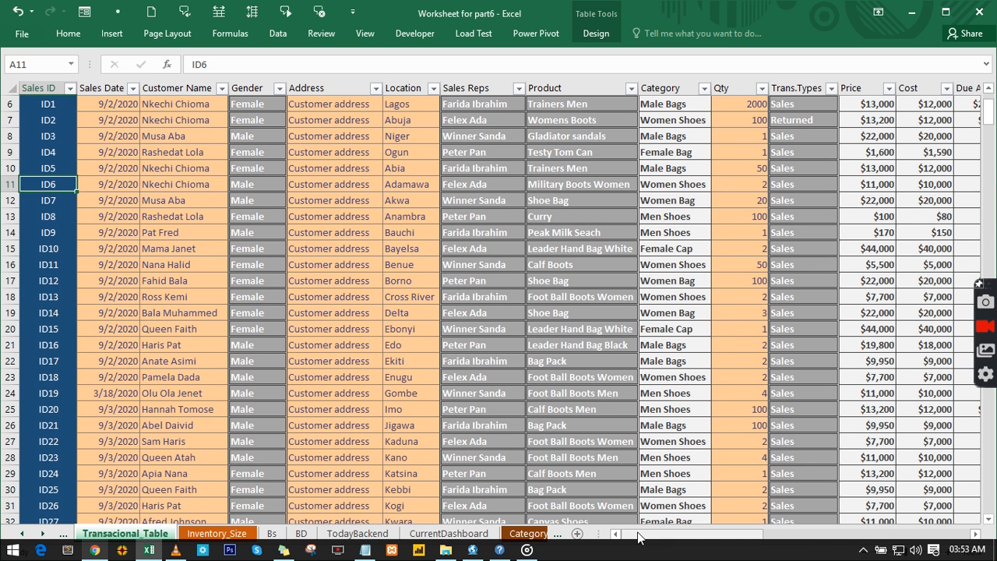
pyautogui.moveTo(637, 536); pyautogui.dragTo(697, 535)
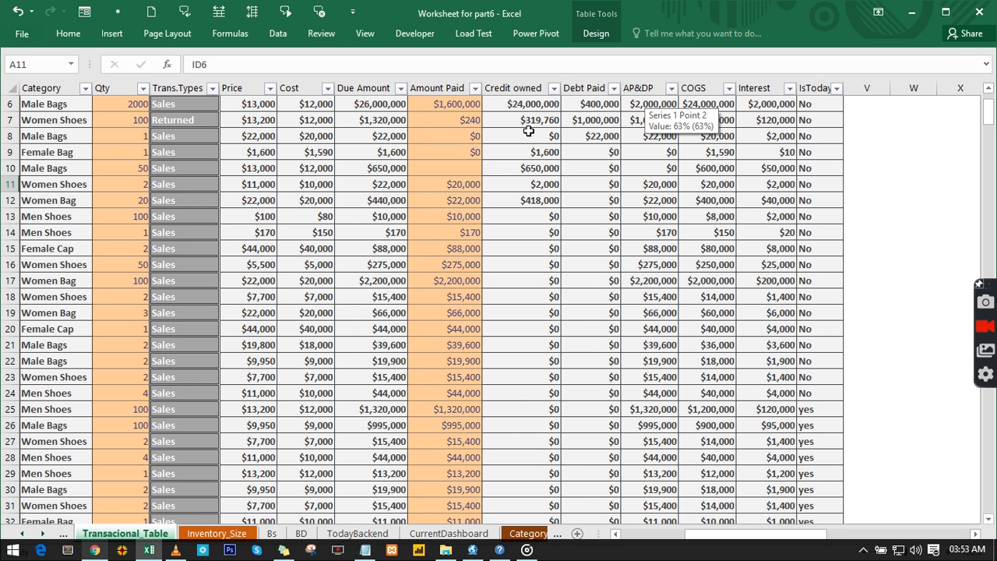
pyautogui.click(365, 533)
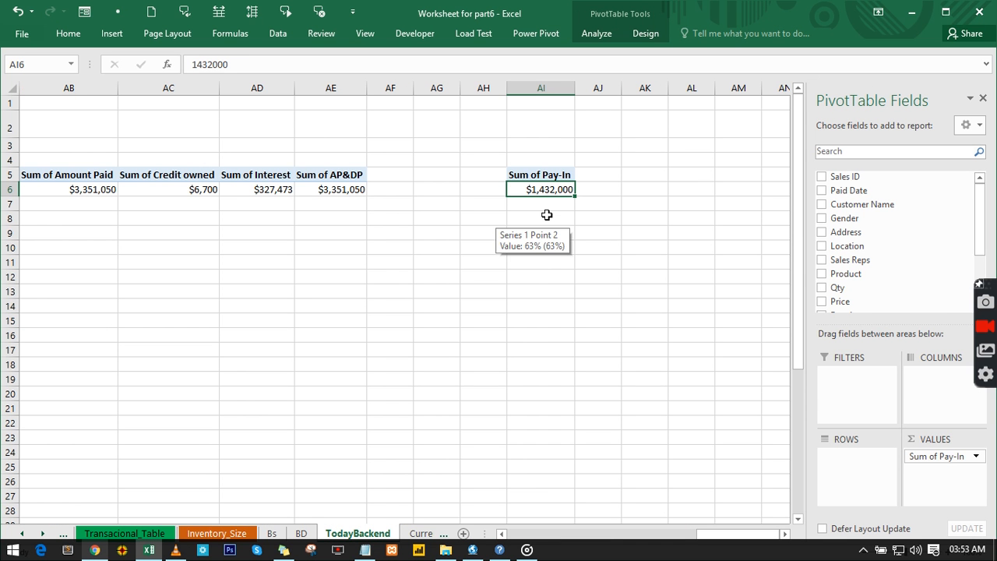
# Link the value text box of the "Paid customer debt" card on CurrentDashboard to the Pay-In total with =TodayBackend!AI6.
pyautogui.click(417, 533)
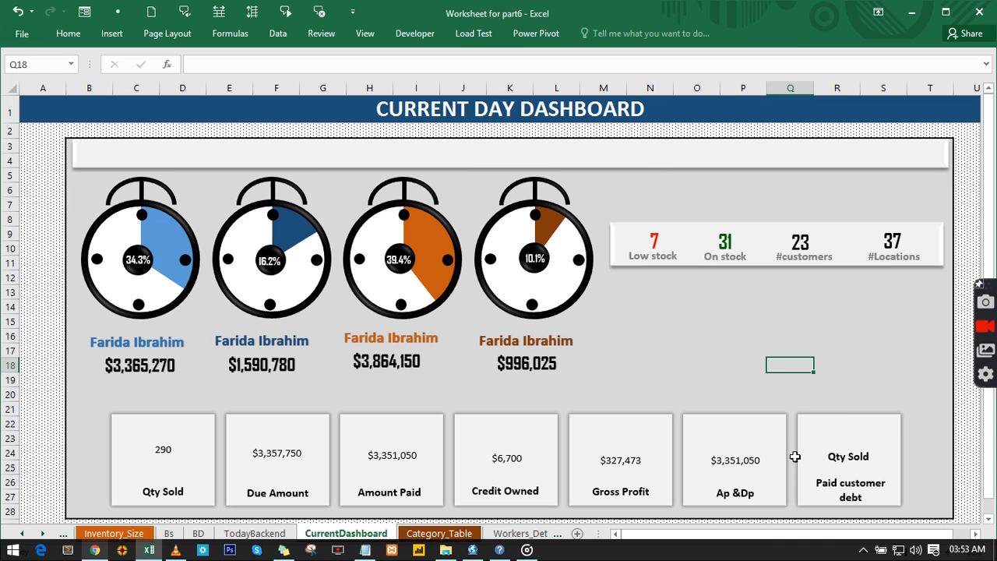
pyautogui.click(850, 453)
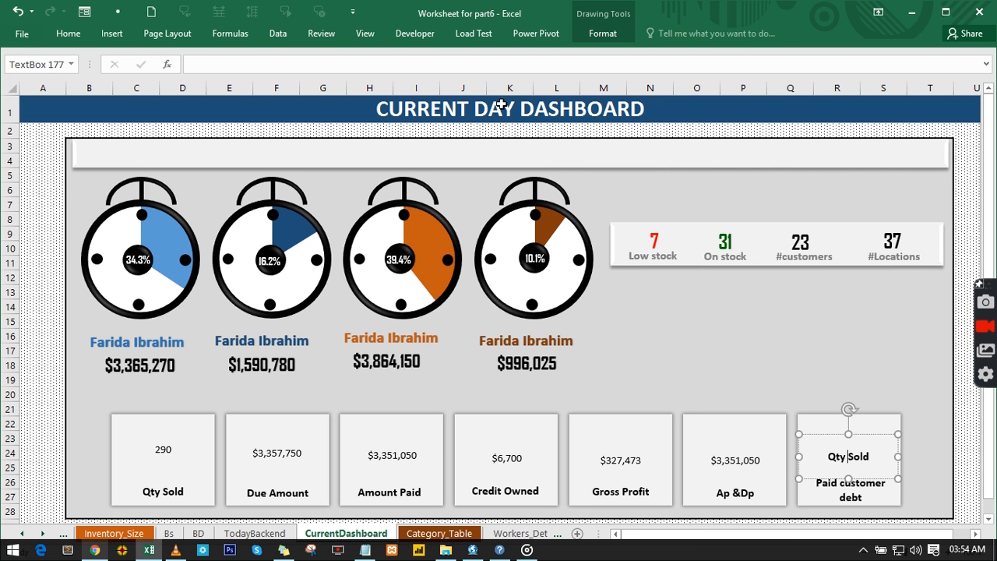
pyautogui.click(420, 64)
pyautogui.write('=')
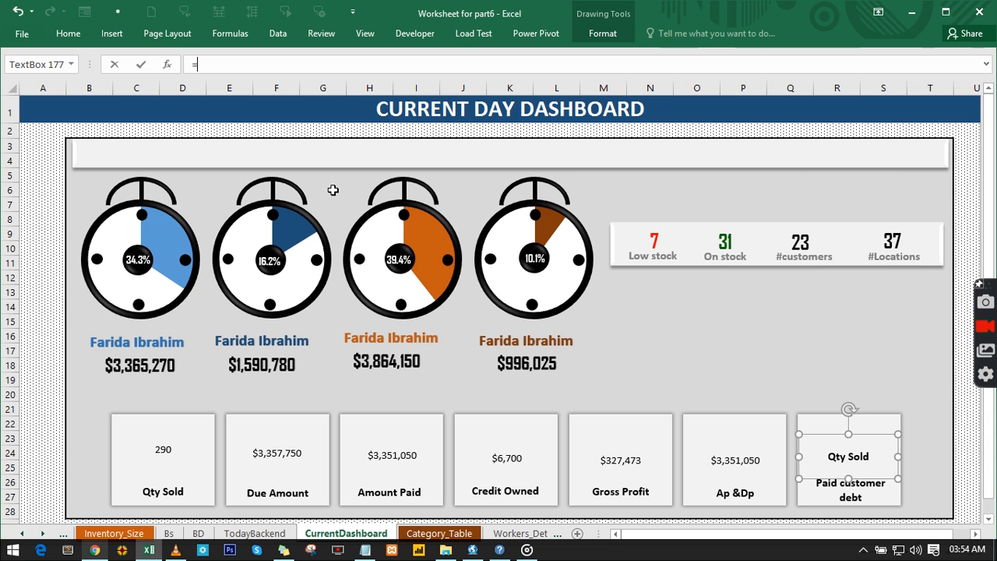
pyautogui.click(254, 533)
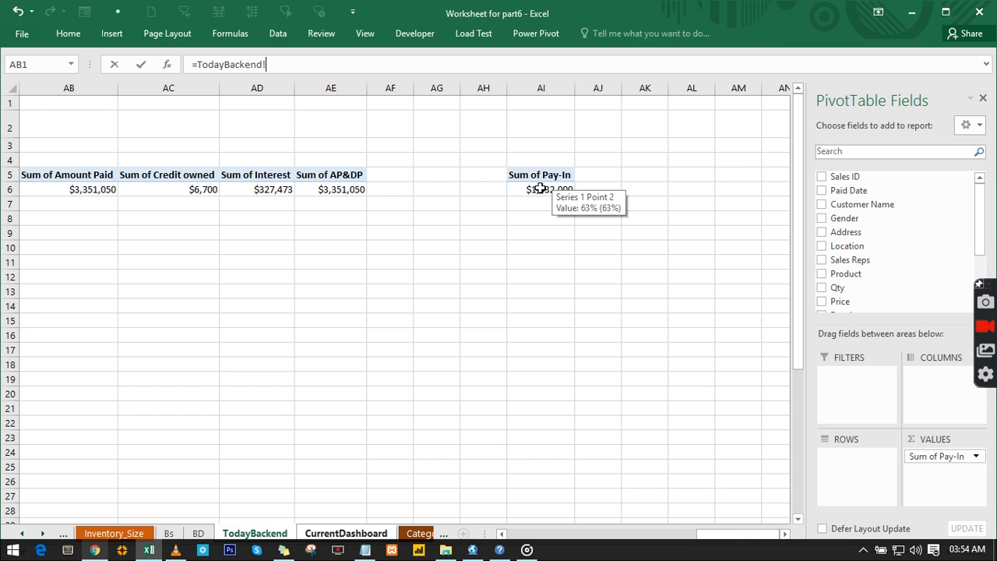
pyautogui.click(537, 190)
pyautogui.press('Return')
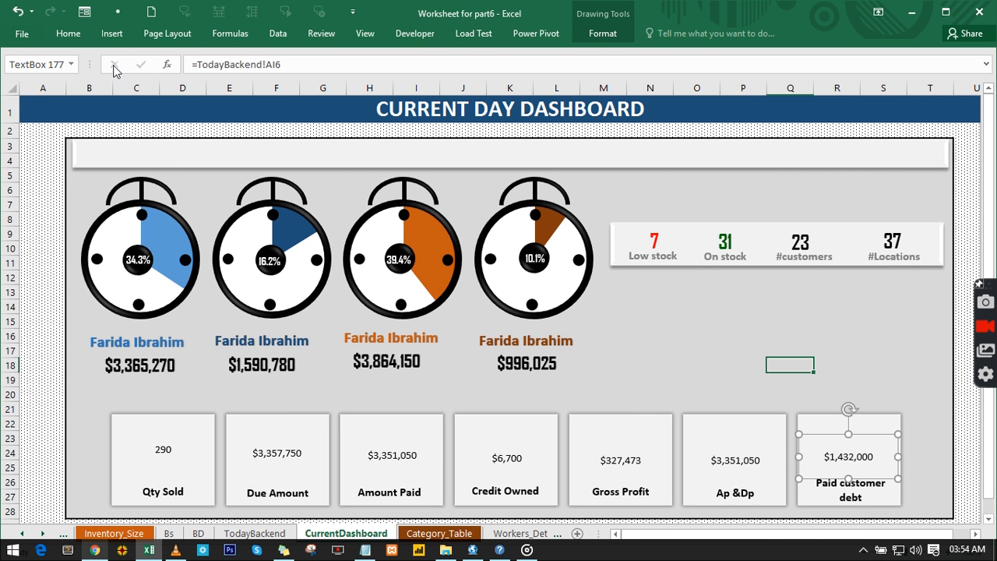
# Format the "Paid customer debt" card's value in bold Agency FB, size 18.
pyautogui.click(80, 35)
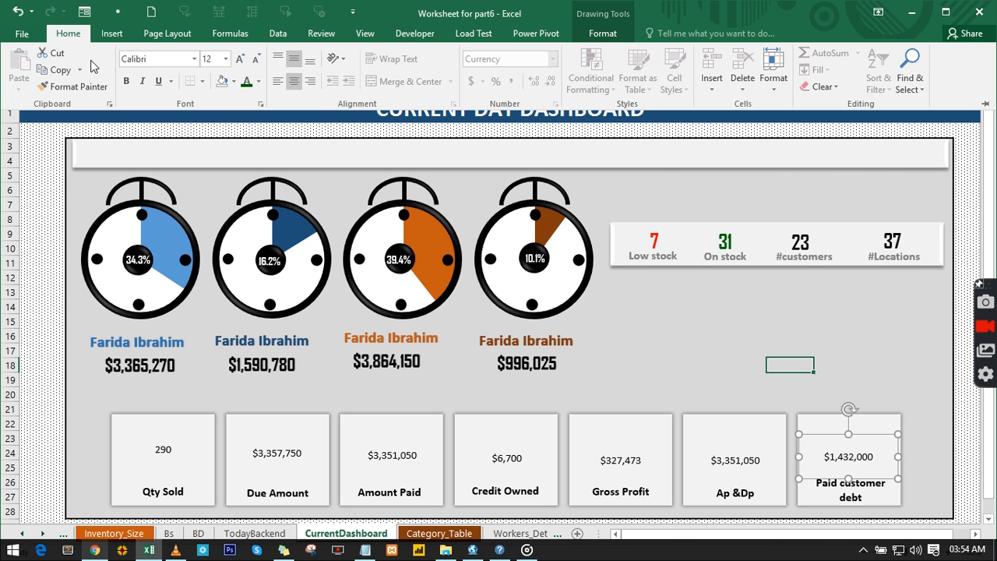
pyautogui.click(130, 58)
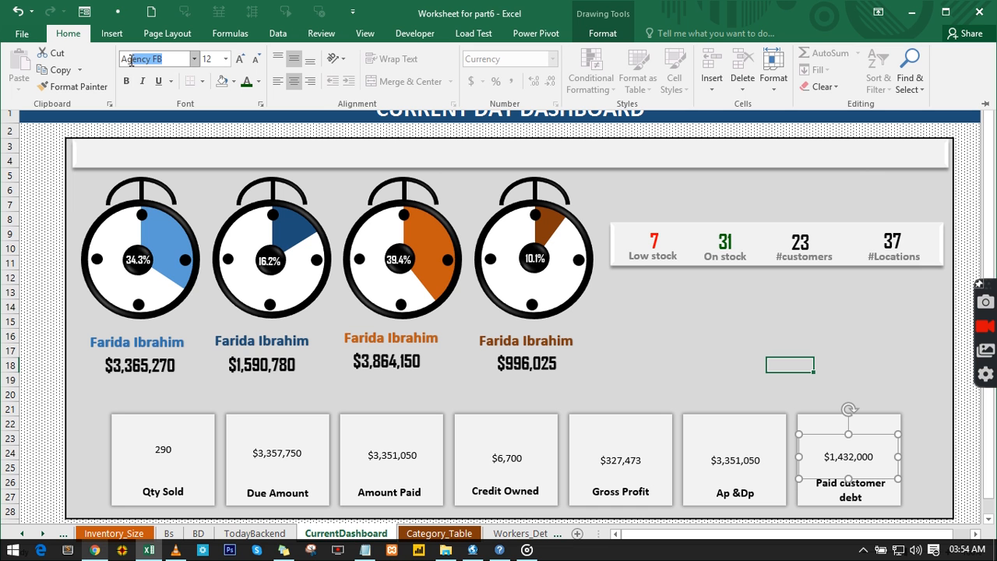
pyautogui.write('Agency FB')
pyautogui.press('Return')
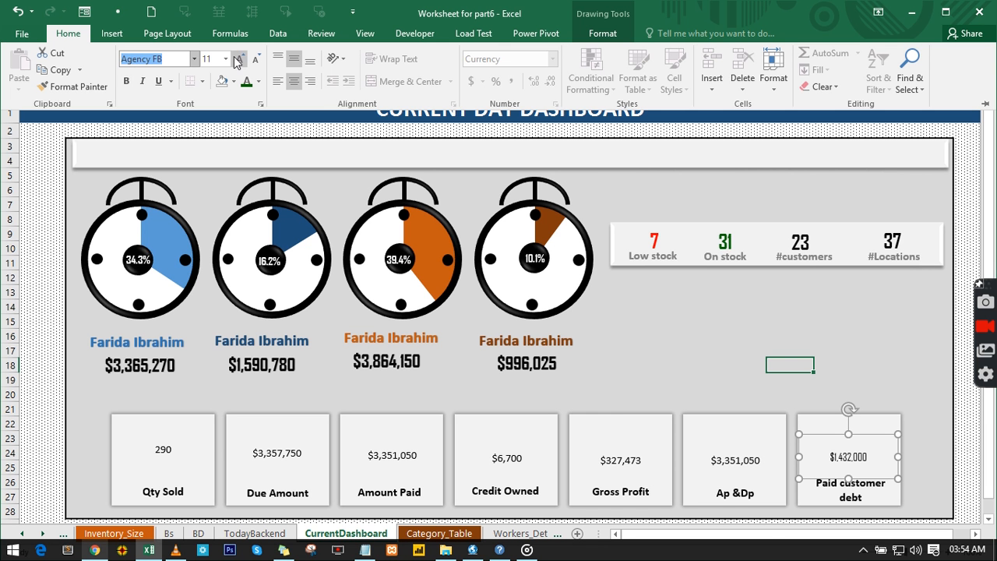
pyautogui.click(128, 81)
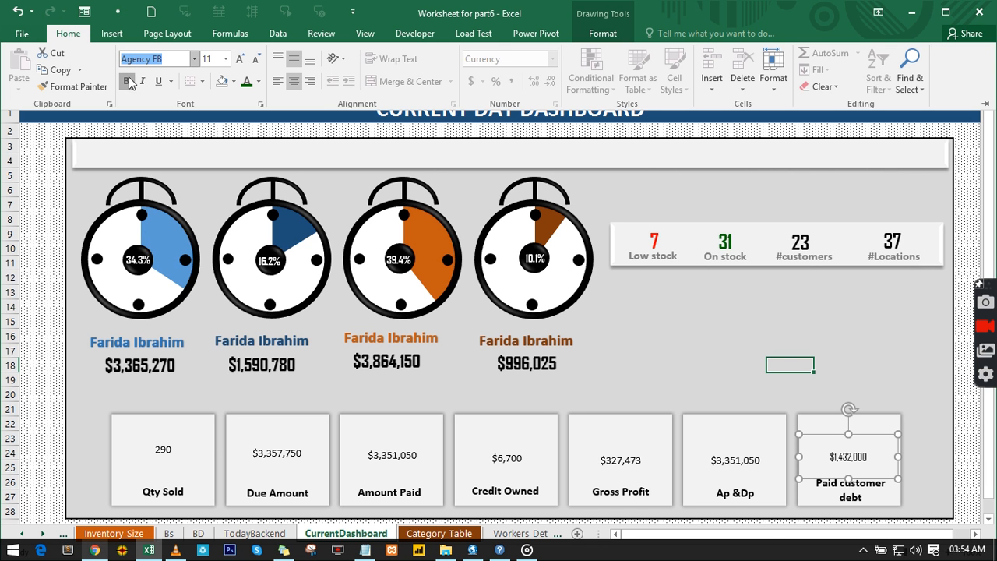
pyautogui.click(235, 61)
pyautogui.click(236, 60)
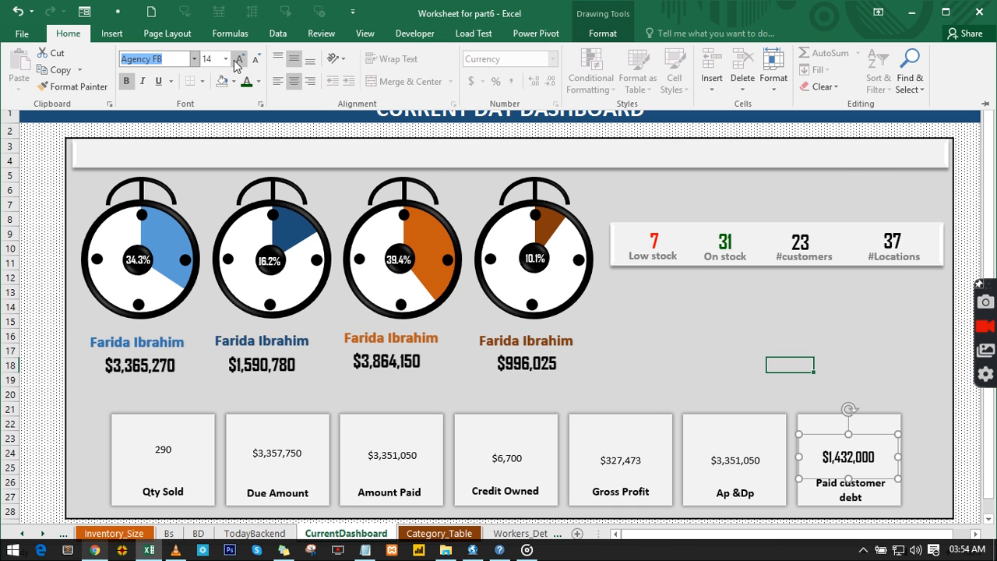
pyautogui.click(237, 63)
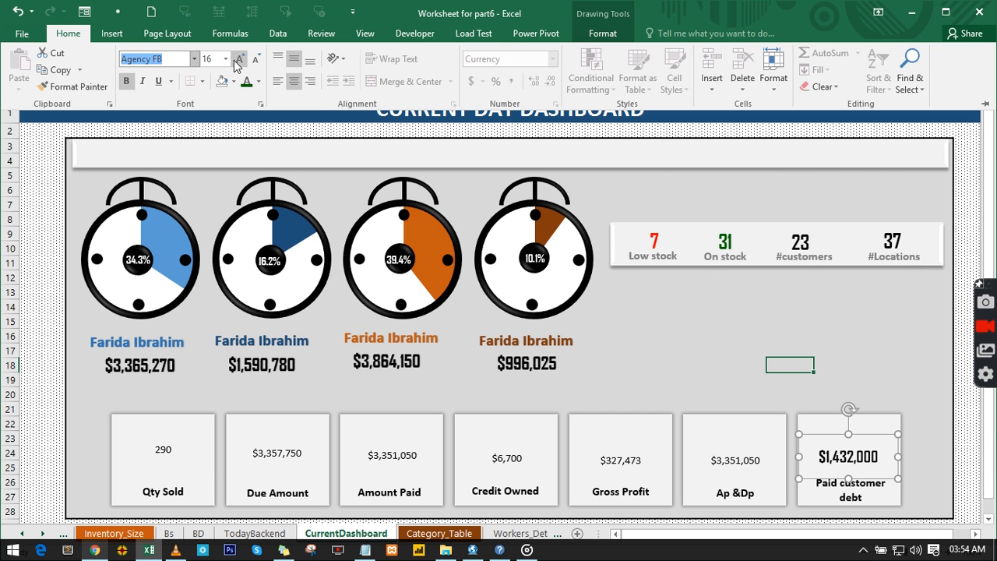
# Copy the "Paid customer debt" value's formatting onto the values of the other six cards with Format Painter.
pyautogui.click(87, 88)
pyautogui.click(734, 460)
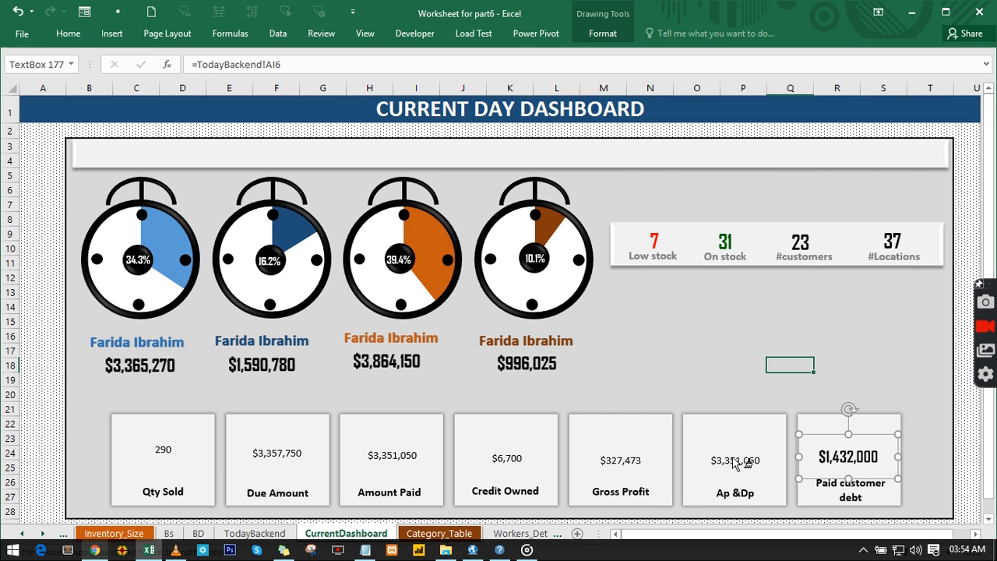
pyautogui.click(735, 462)
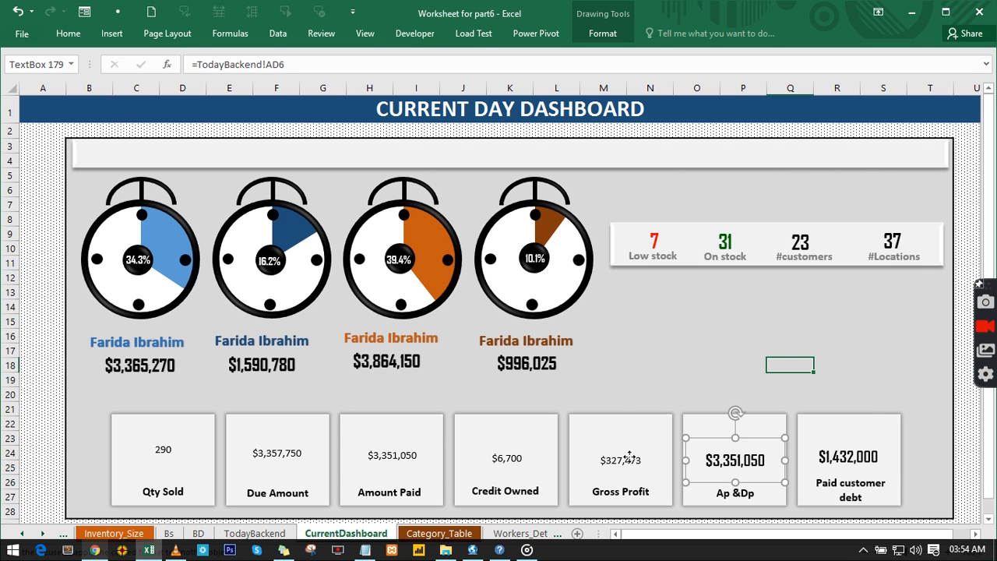
pyautogui.click(620, 460)
pyautogui.click(519, 459)
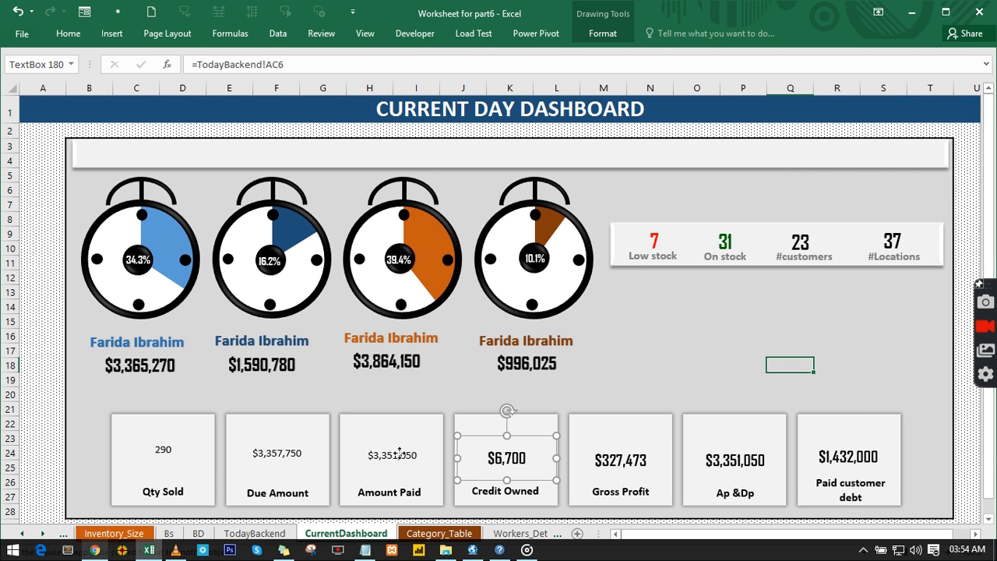
pyautogui.click(399, 454)
pyautogui.click(278, 454)
pyautogui.click(167, 452)
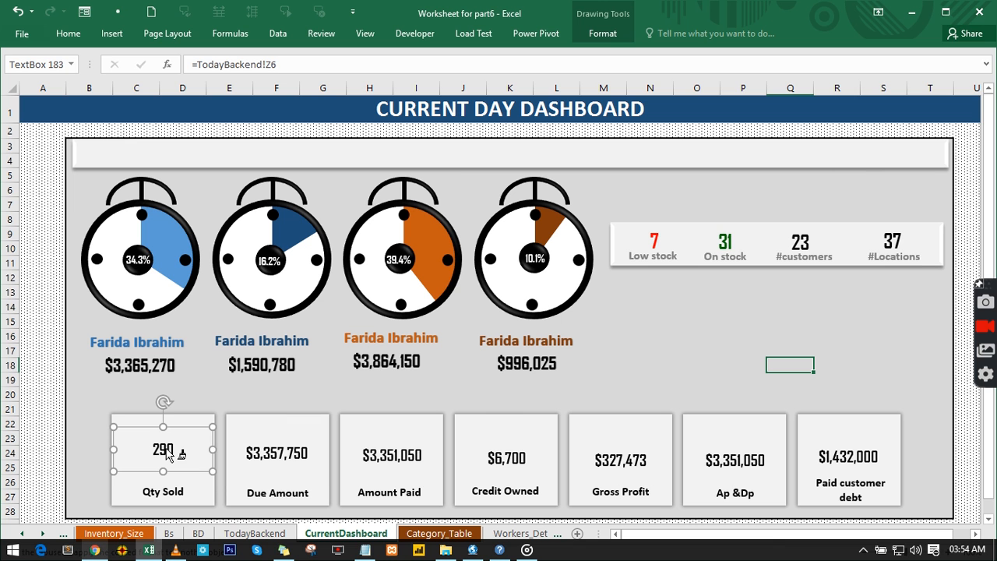
# Increase the Qty Sold card's value to font size 24.
pyautogui.click(66, 34)
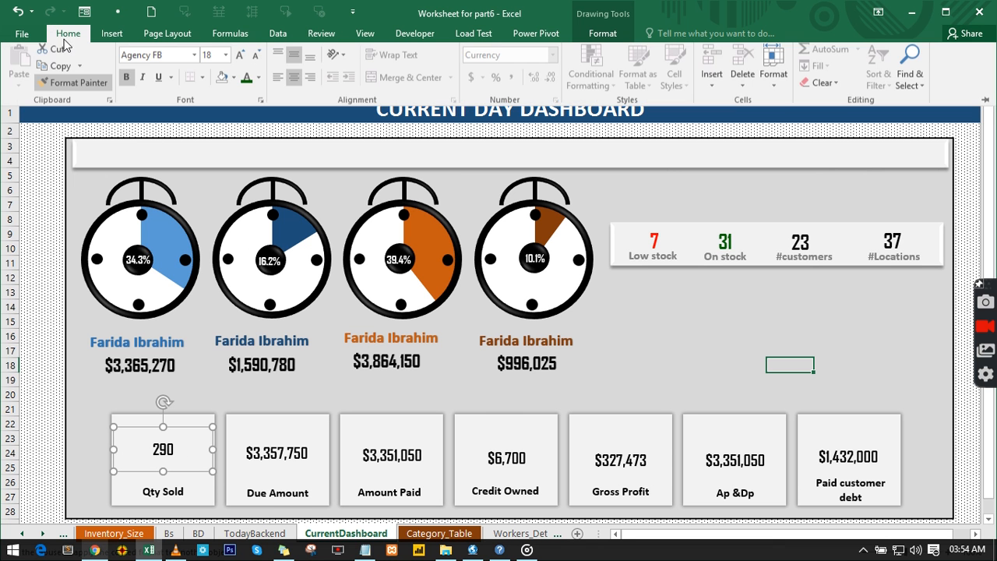
pyautogui.click(237, 61)
pyautogui.click(238, 61)
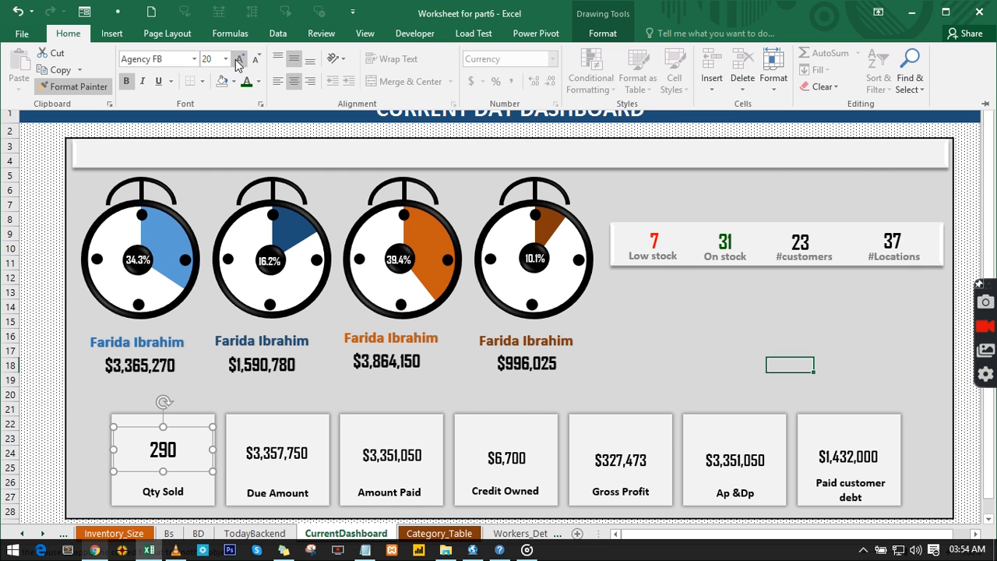
pyautogui.click(238, 61)
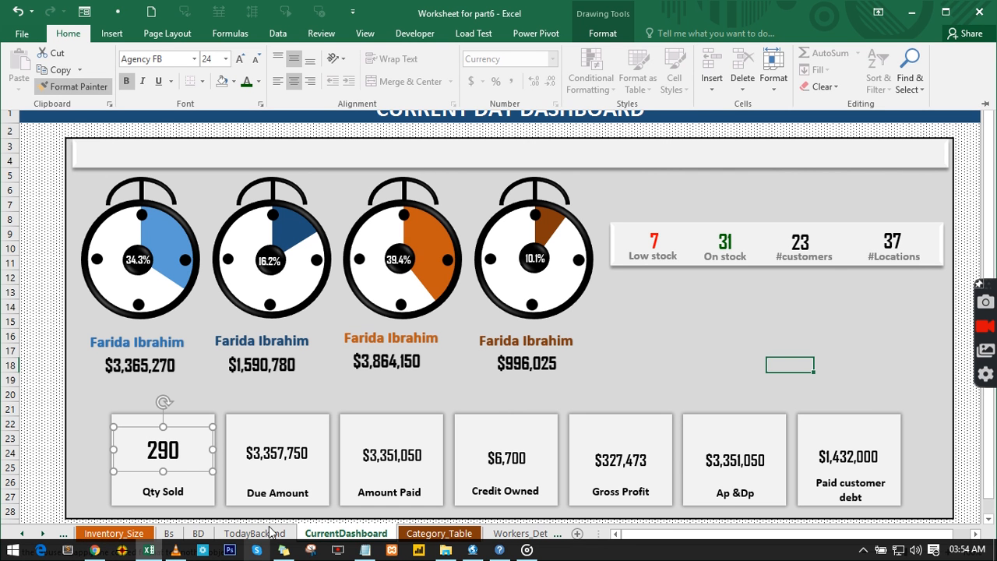
pyautogui.click(41, 333)
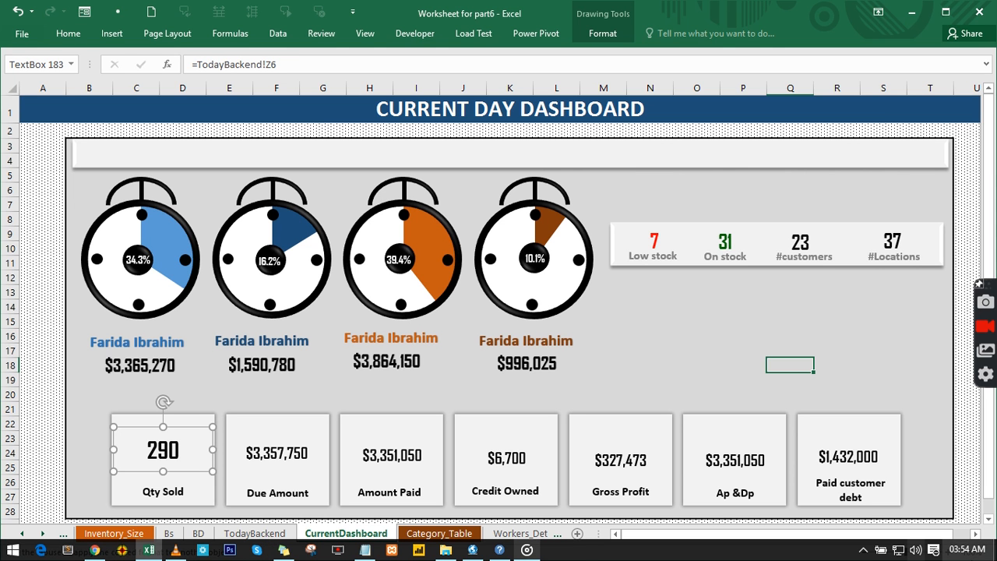
# Set the font colour of the Credit Owned card's value to the standard dark red.
pyautogui.click(403, 456)
pyautogui.click(248, 445)
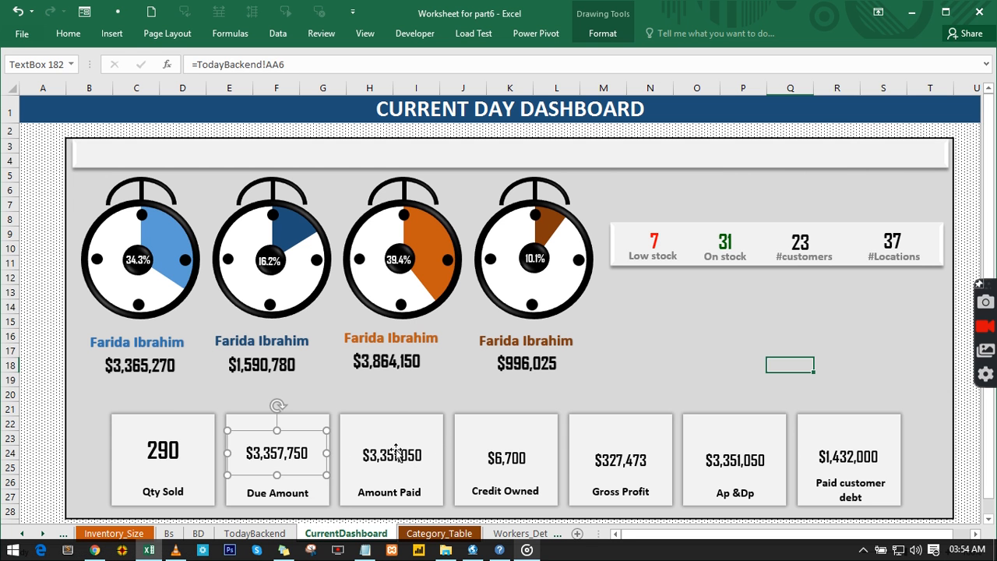
pyautogui.click(397, 453)
pyautogui.click(508, 460)
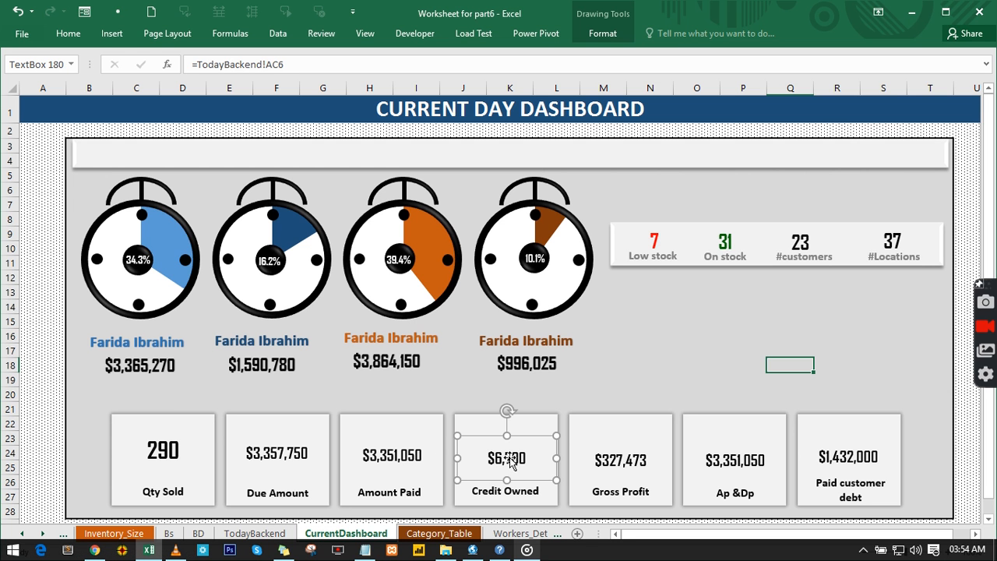
pyautogui.click(80, 35)
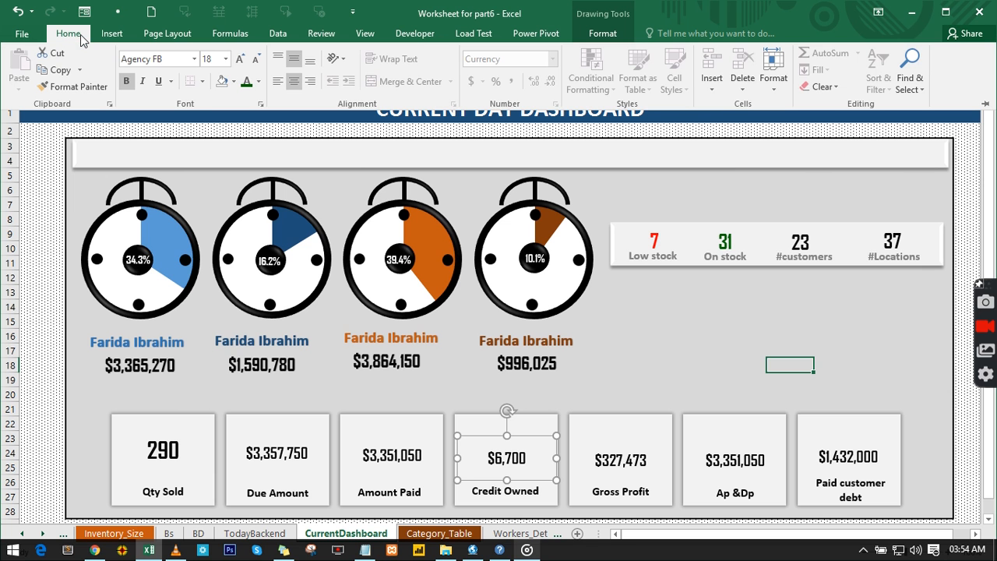
pyautogui.click(259, 81)
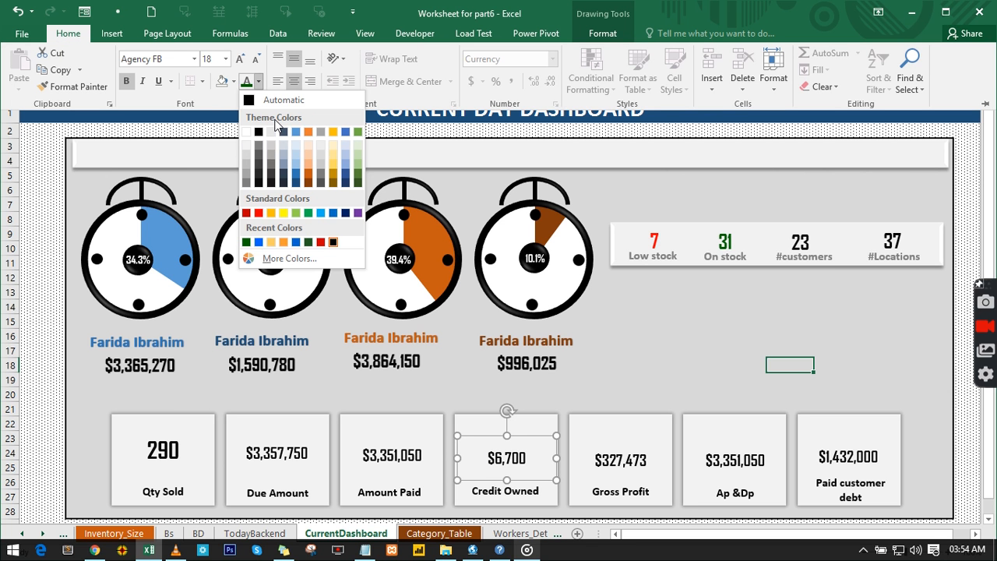
pyautogui.click(247, 212)
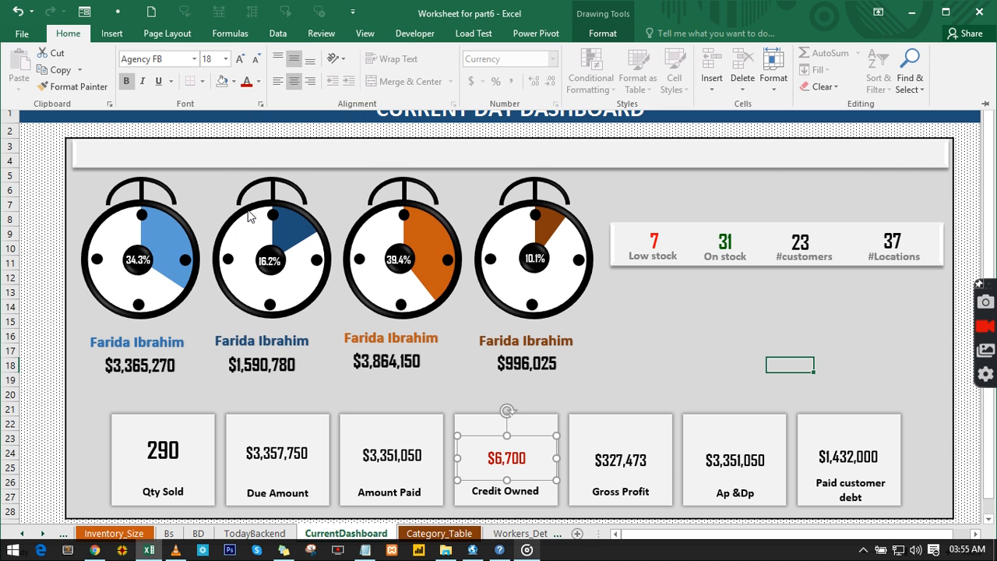
pyautogui.hotkey('ctrl', 'F1')
# Set the font colour of the Due Amount card's value to the recently used dark green.
pyautogui.click(288, 455)
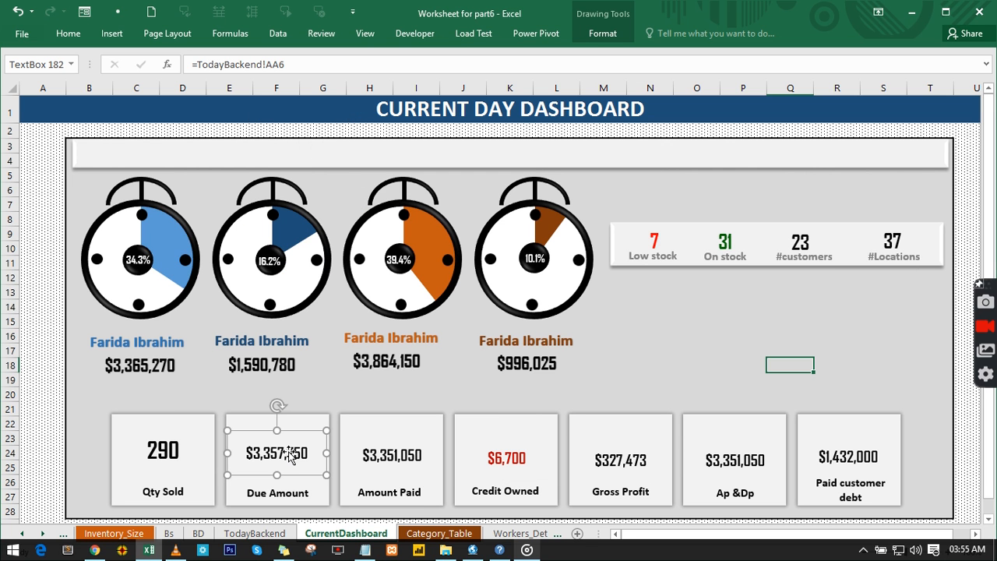
pyautogui.click(67, 35)
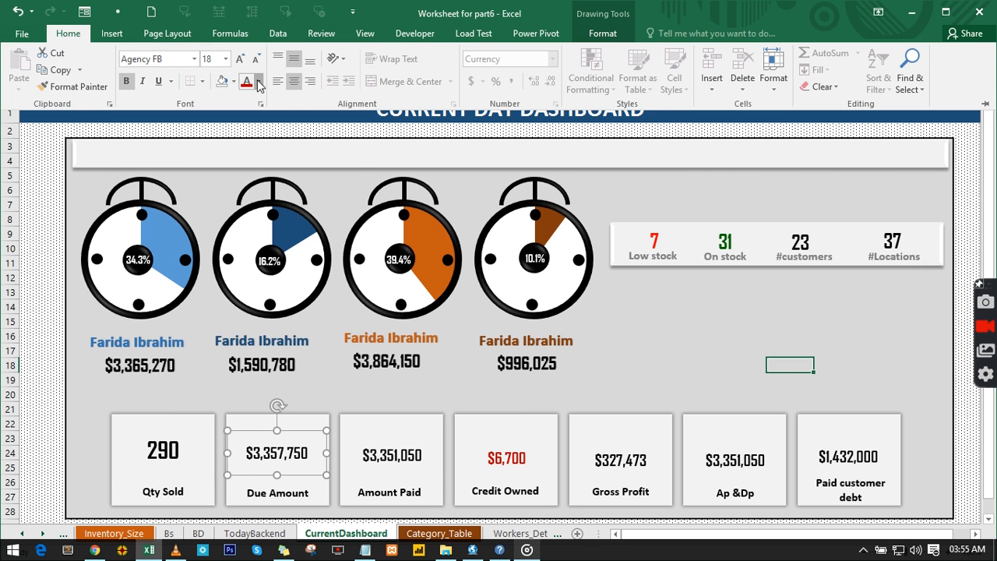
pyautogui.click(258, 83)
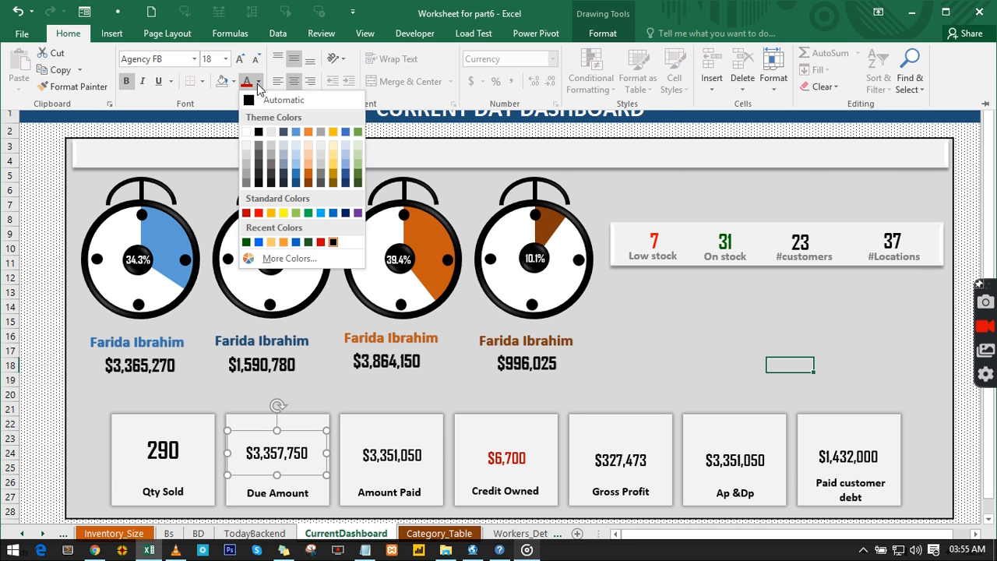
pyautogui.click(247, 243)
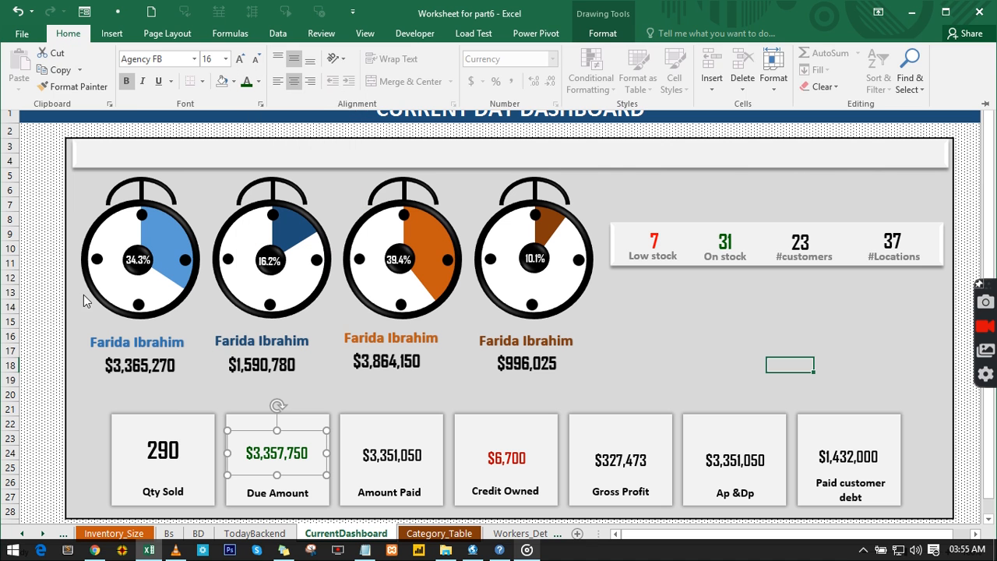
pyautogui.click(43, 232)
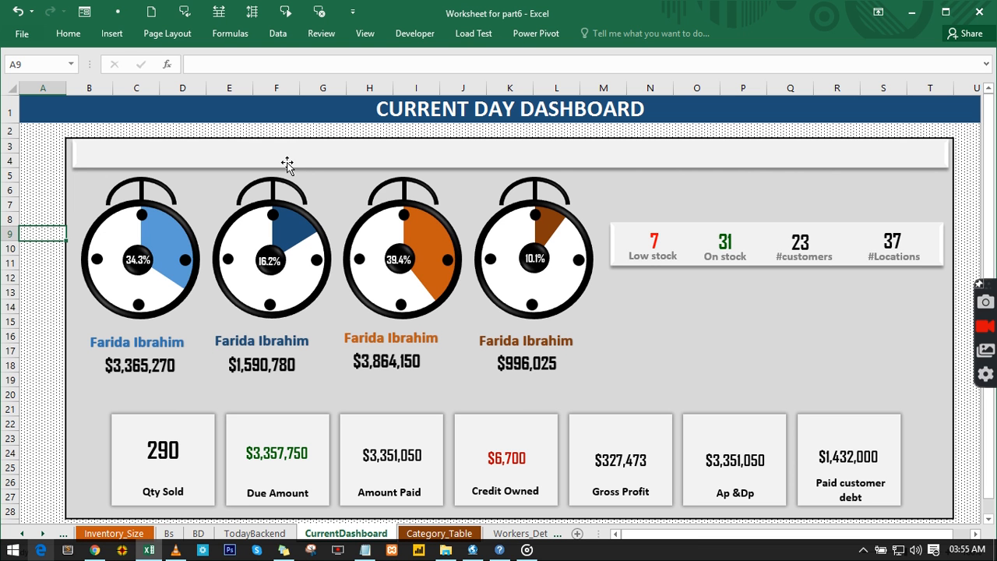
# Place a copy of the "Low stock" label on the empty header bar above the second and third gauges and widen it.
pyautogui.click(637, 256)
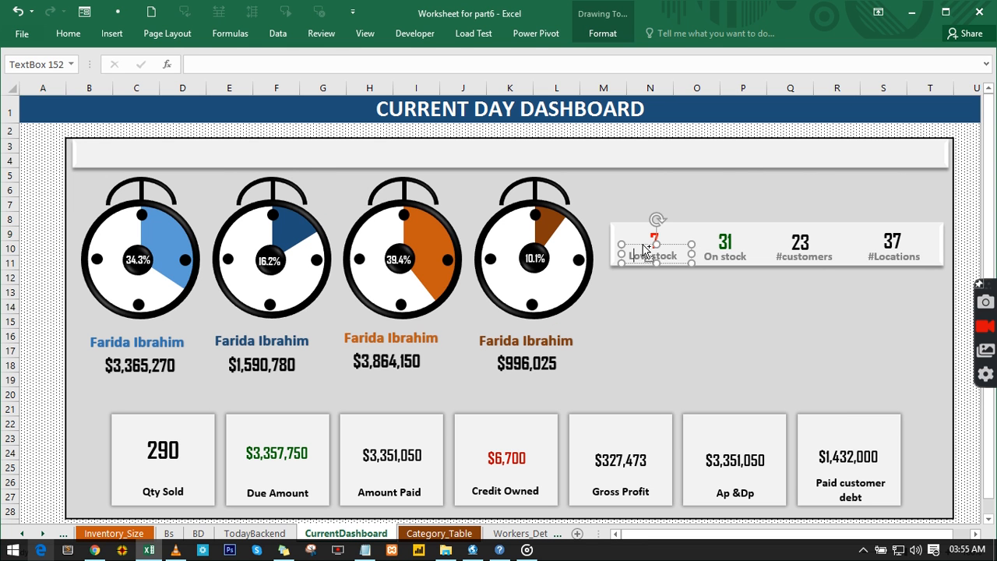
pyautogui.moveTo(643, 246); pyautogui.dragTo(218, 153)
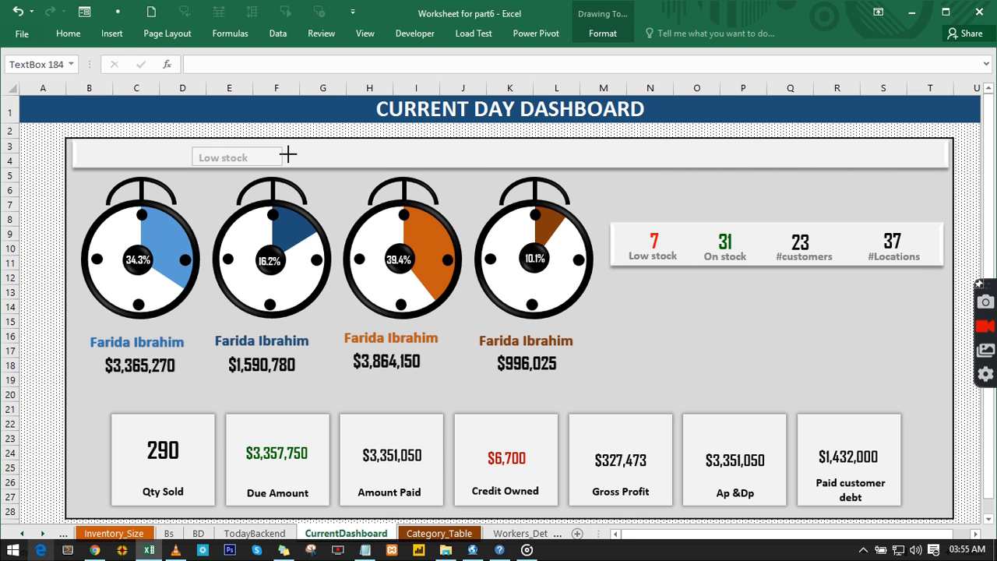
pyautogui.moveTo(289, 154); pyautogui.dragTo(373, 145)
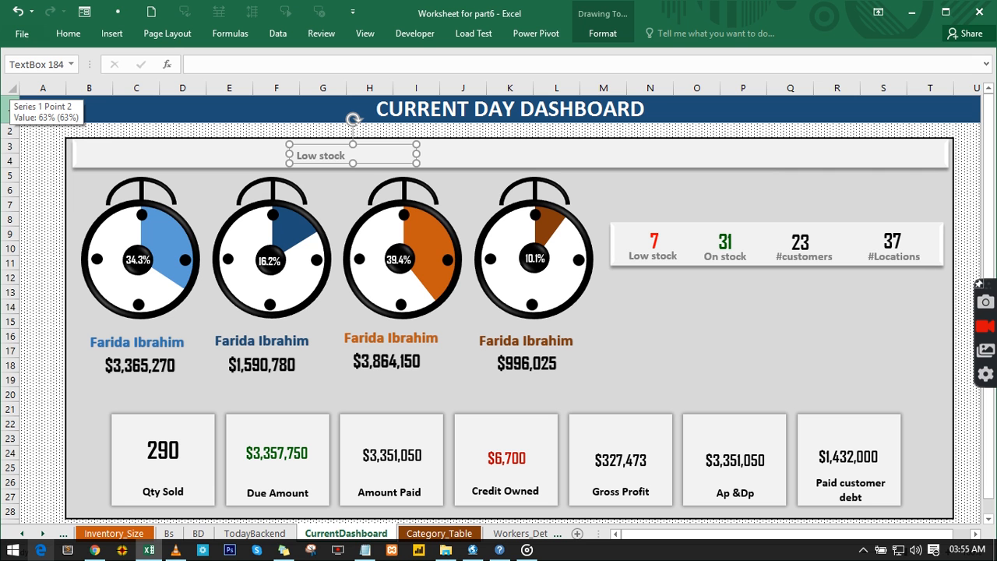
# Replace the copied label's text on the header bar with "Sales Rep View".
pyautogui.write('S')
pyautogui.press('BackSpace')
pyautogui.press('BackSpace')
pyautogui.press('BackSpace')
pyautogui.press('BackSpace')
pyautogui.press('BackSpace')
pyautogui.press('BackSpace')
pyautogui.press('BackSpace')
pyautogui.press('BackSpace')
pyautogui.press('BackSpace')
pyautogui.press('BackSpace')
pyautogui.write('$')
pyautogui.write('ales')
pyautogui.write(' ret')
pyautogui.press('BackSpace')
pyautogui.press('BackSpace')
pyautogui.press('BackSpace')
pyautogui.write('Rep Vi')
pyautogui.rightClick(9, 110)
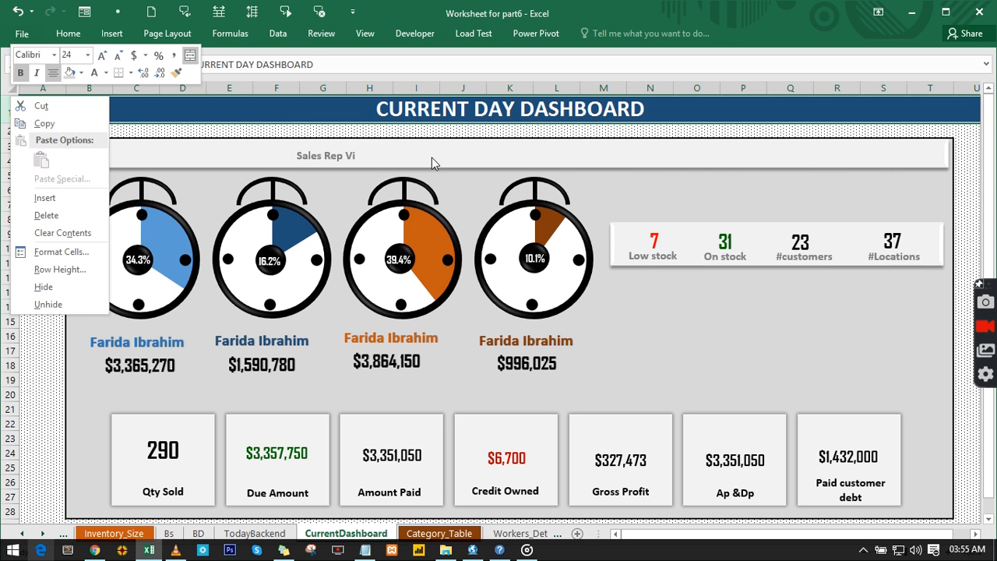
pyautogui.click(371, 154)
pyautogui.click(355, 153)
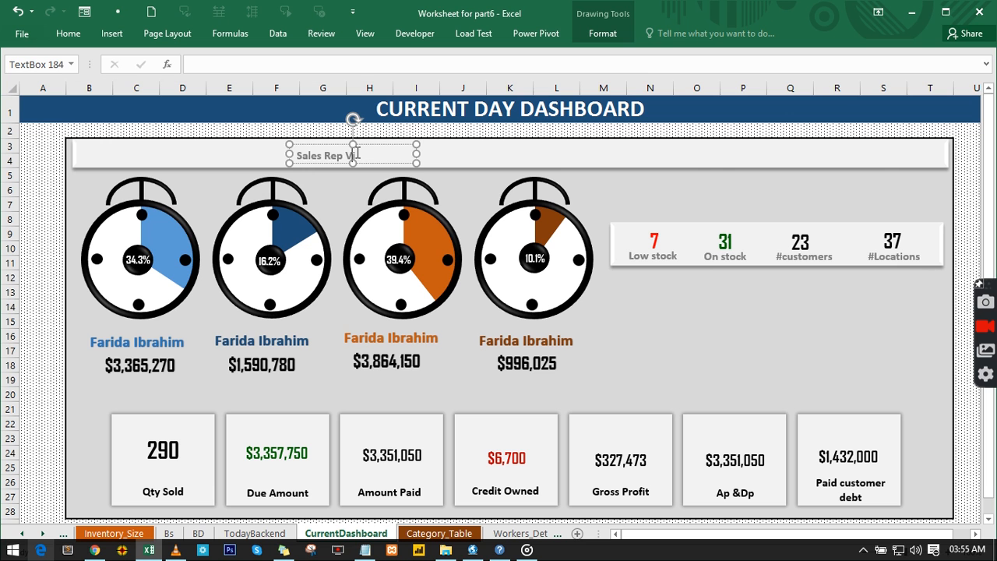
pyautogui.write('ew')
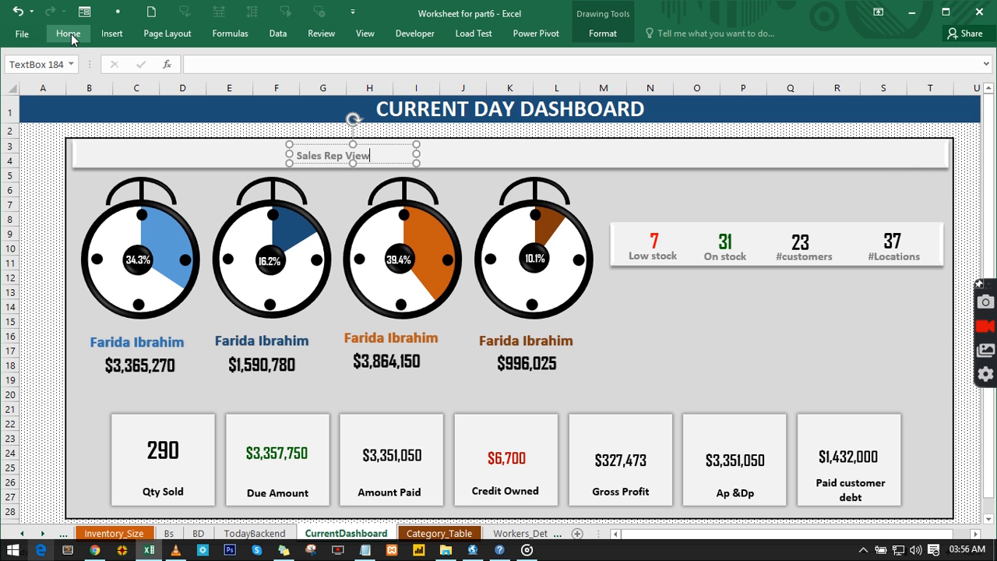
# Increase the font size of the "Sales Rep View" label by one increment.
pyautogui.moveTo(375, 154); pyautogui.dragTo(163, 81)
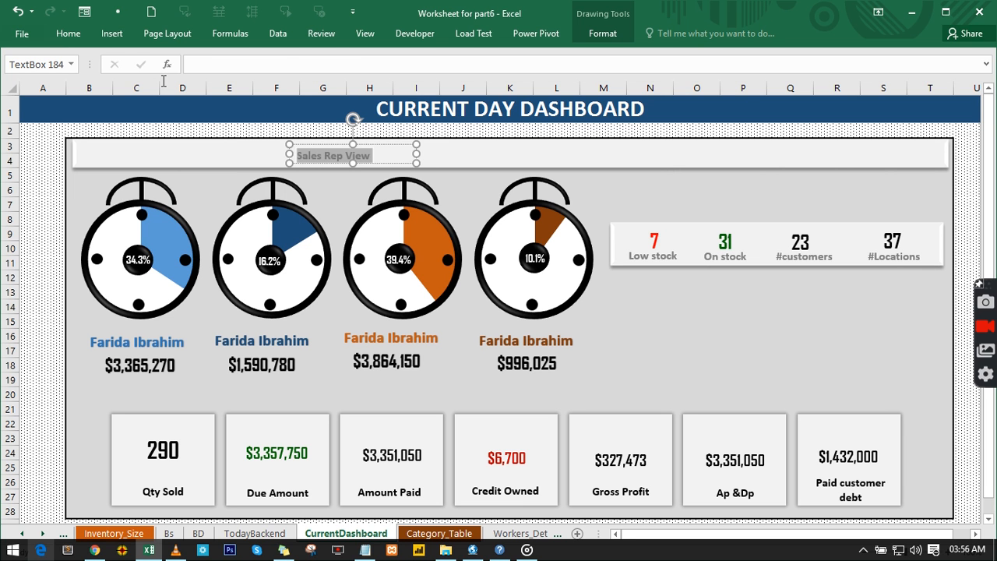
pyautogui.click(68, 35)
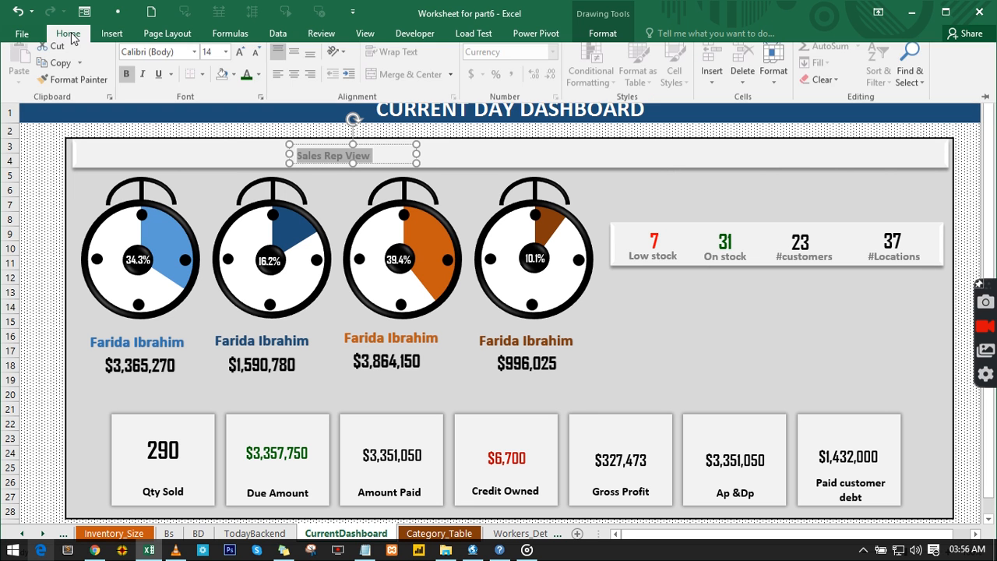
pyautogui.click(241, 60)
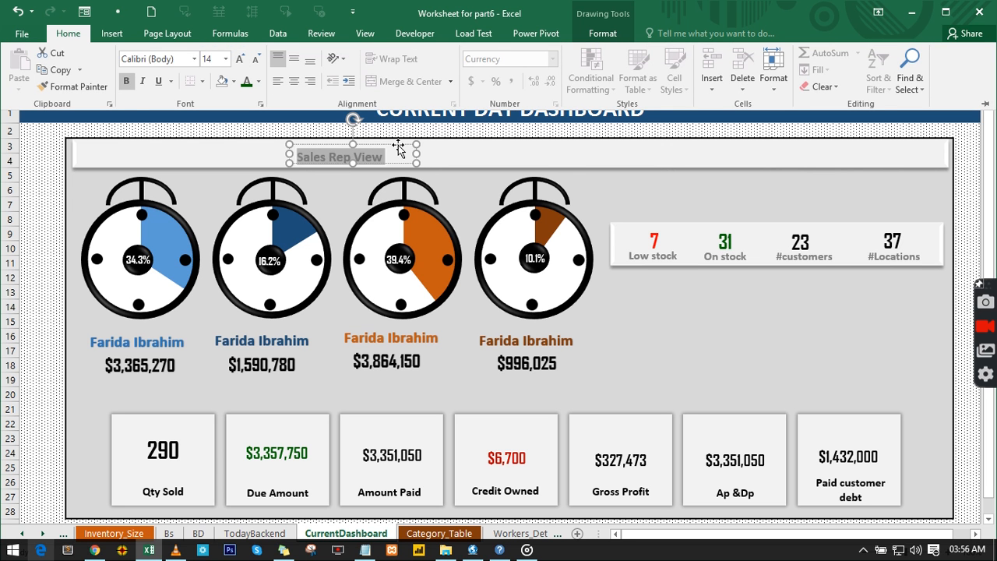
pyautogui.hotkey('ctrl', 'F1')
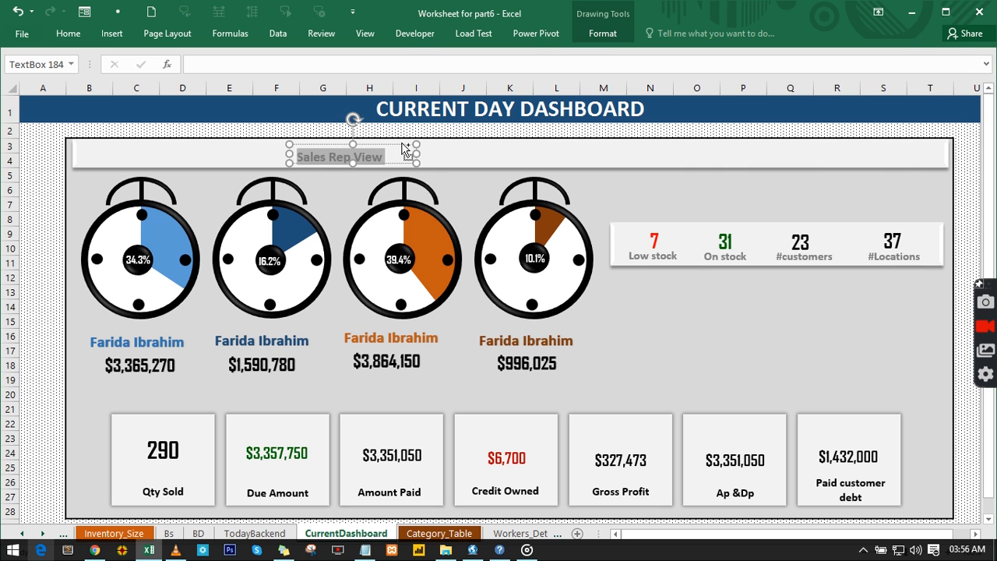
# Duplicate the "Sales Rep View" label along the header bar, above the Low stock figure, and retitle the copy "Stock View".
pyautogui.moveTo(405, 150); pyautogui.dragTo(587, 156)
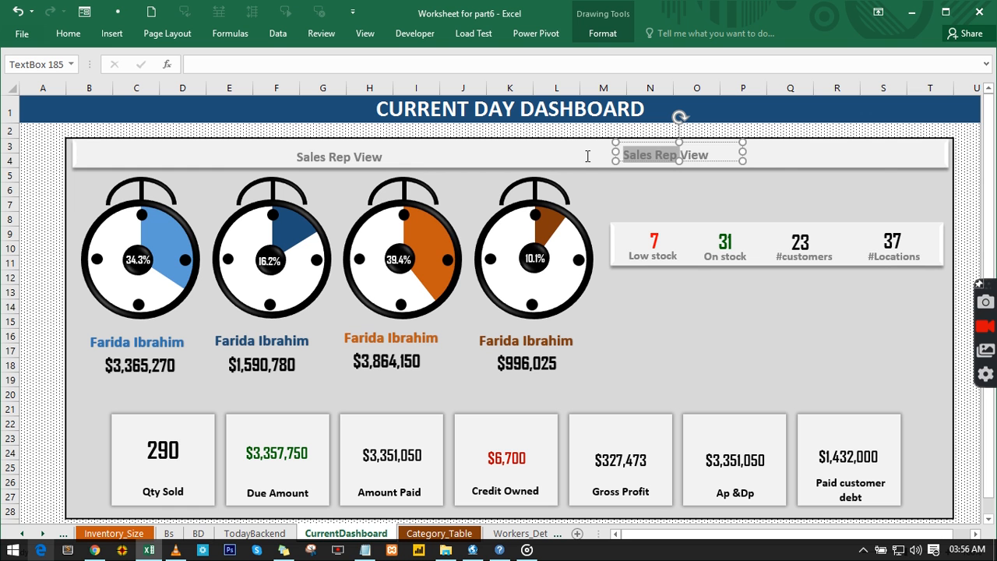
pyautogui.write('S')
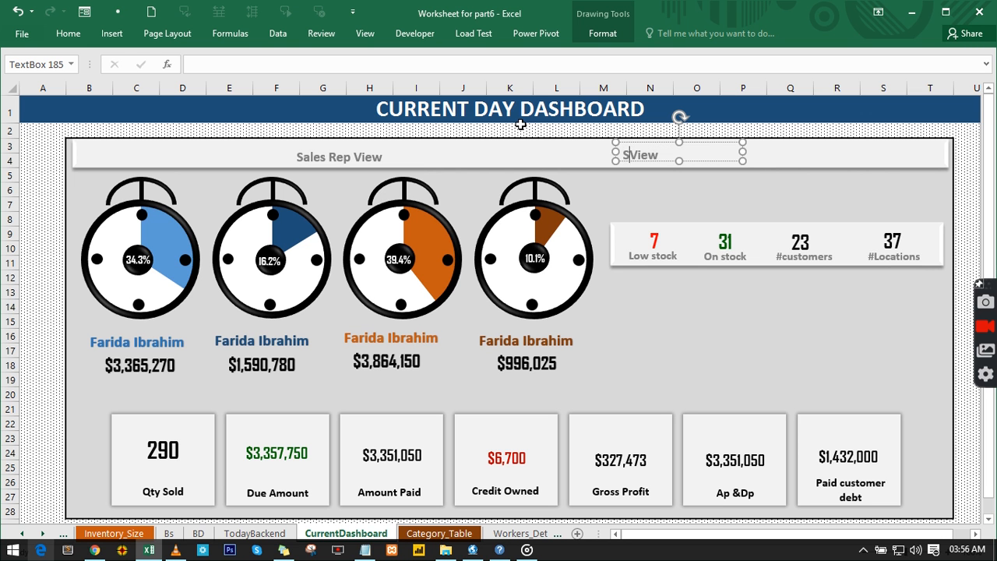
pyautogui.write('tock')
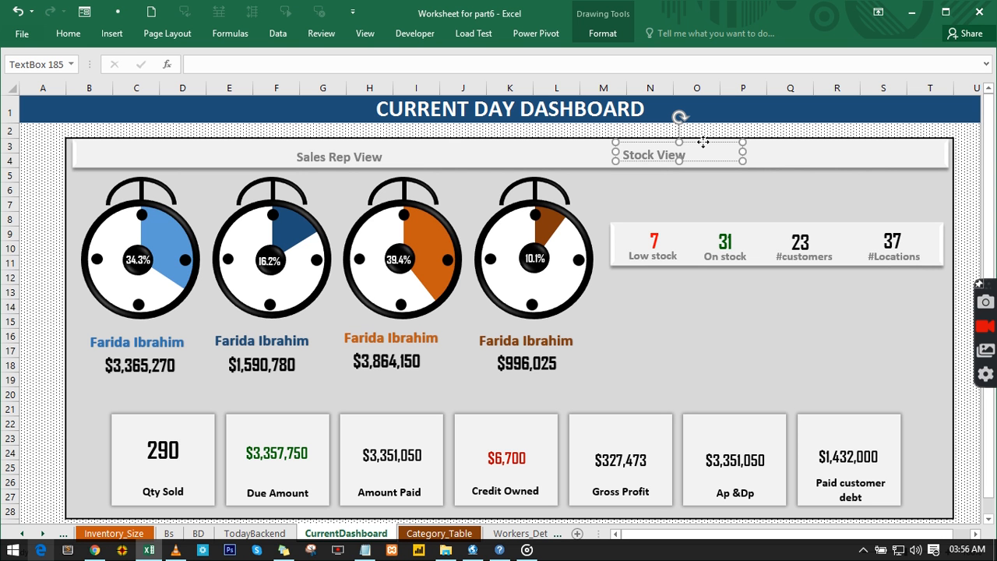
# Duplicate the "Stock View" label to the far end of the header bar, retitle it "Demographic View" and enlarge its box to fit.
pyautogui.moveTo(702, 147); pyautogui.dragTo(877, 146)
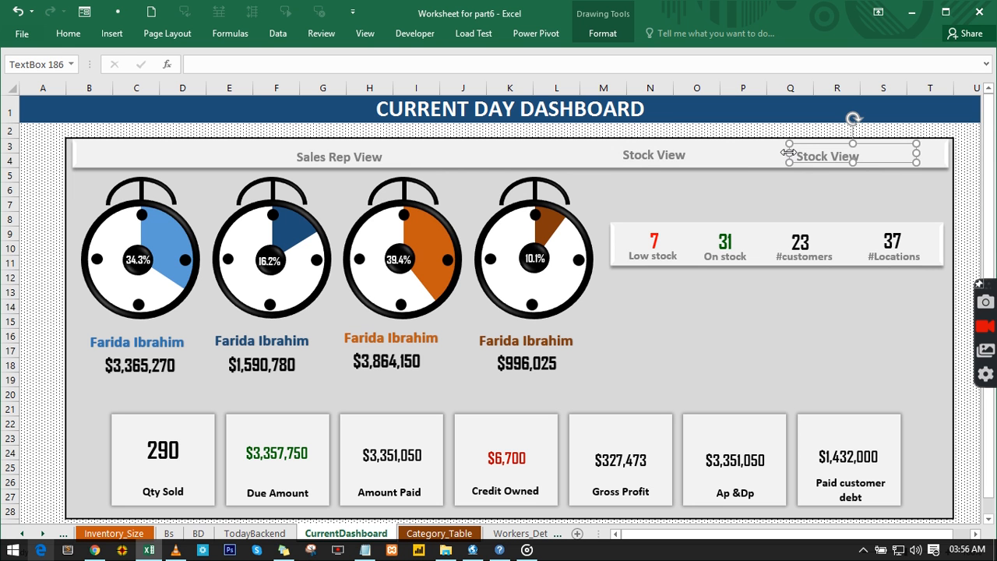
pyautogui.moveTo(790, 154); pyautogui.dragTo(767, 155)
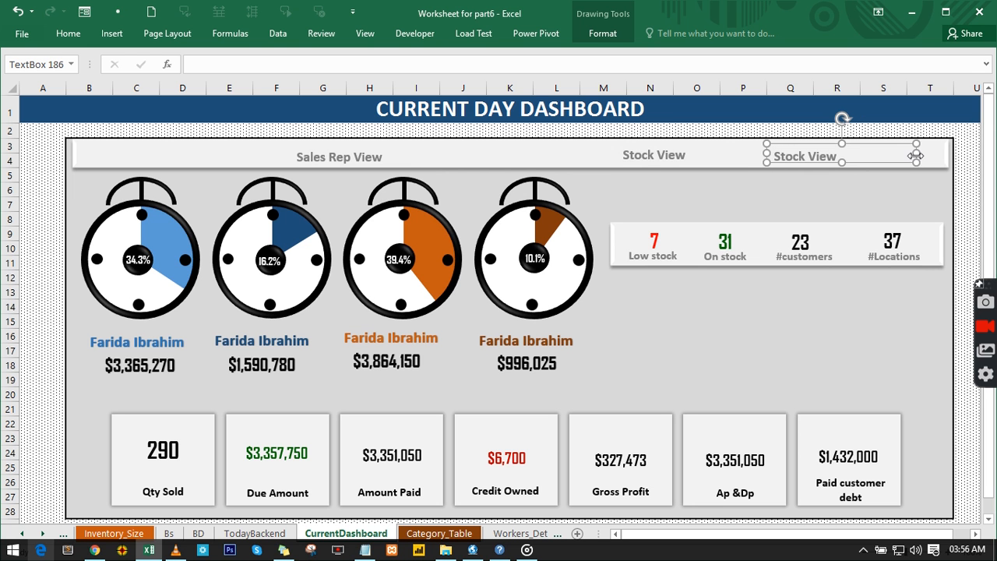
pyautogui.moveTo(916, 154); pyautogui.dragTo(938, 156)
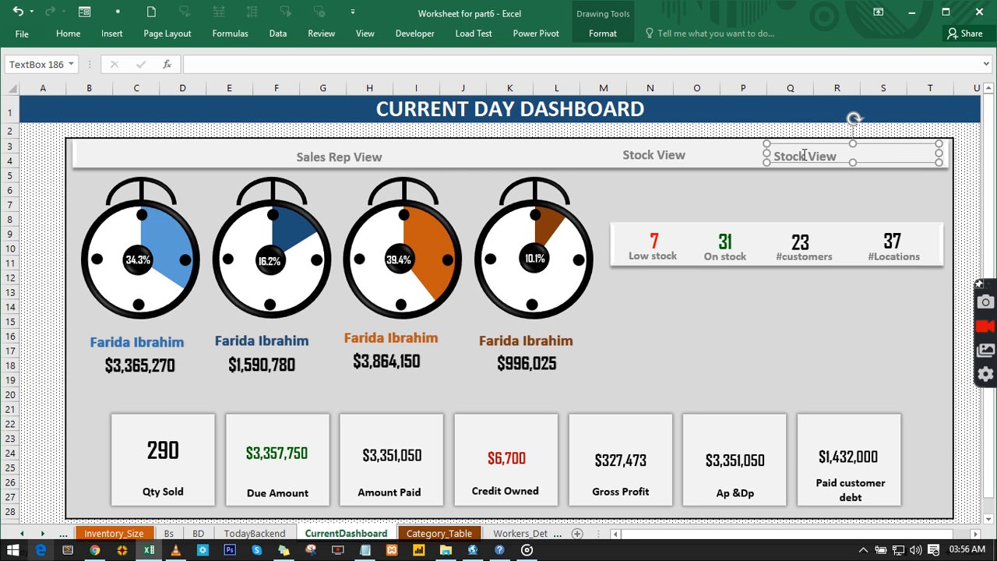
pyautogui.moveTo(806, 156); pyautogui.dragTo(775, 158)
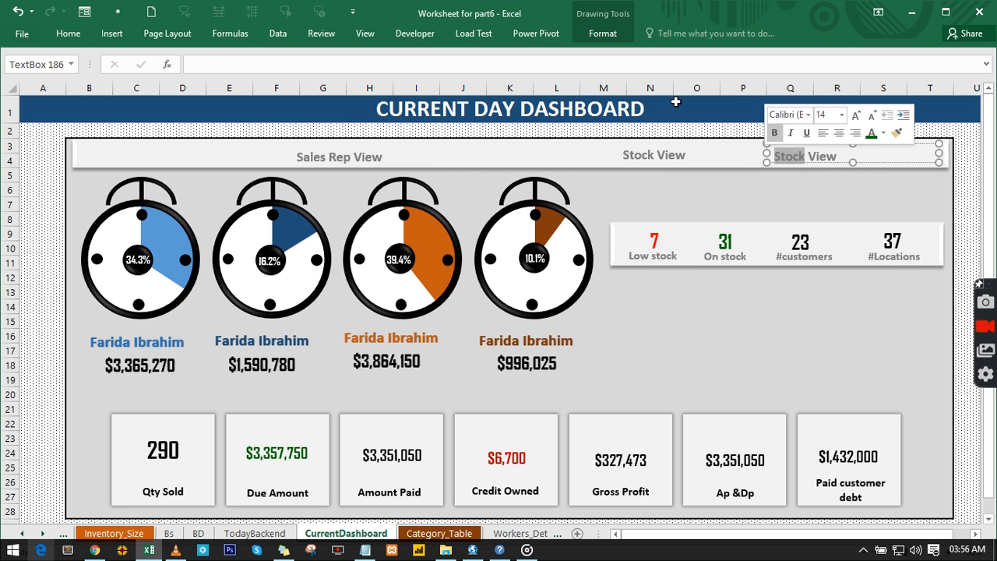
pyautogui.write('Demogra')
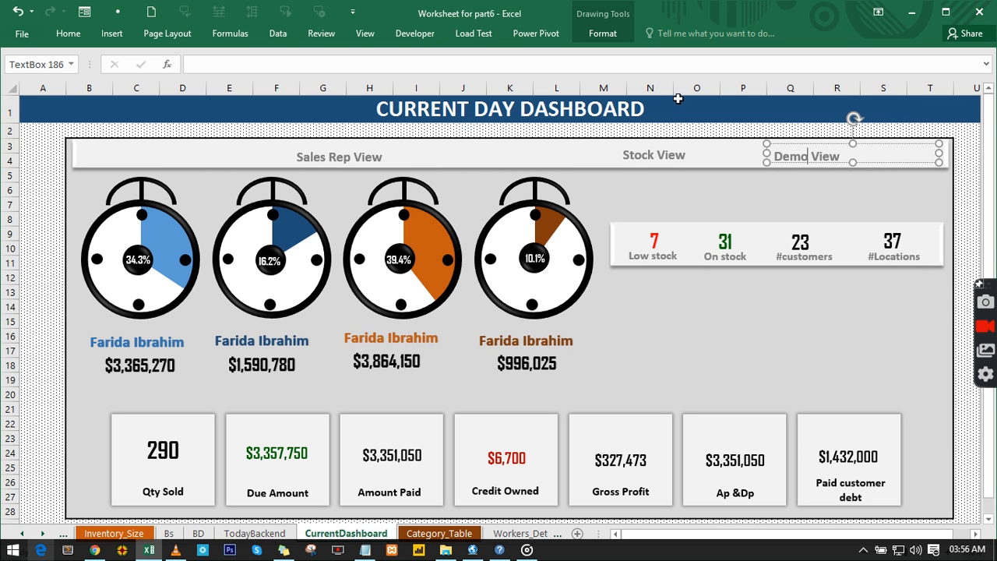
pyautogui.write('phic')
pyautogui.moveTo(763, 154); pyautogui.dragTo(778, 156)
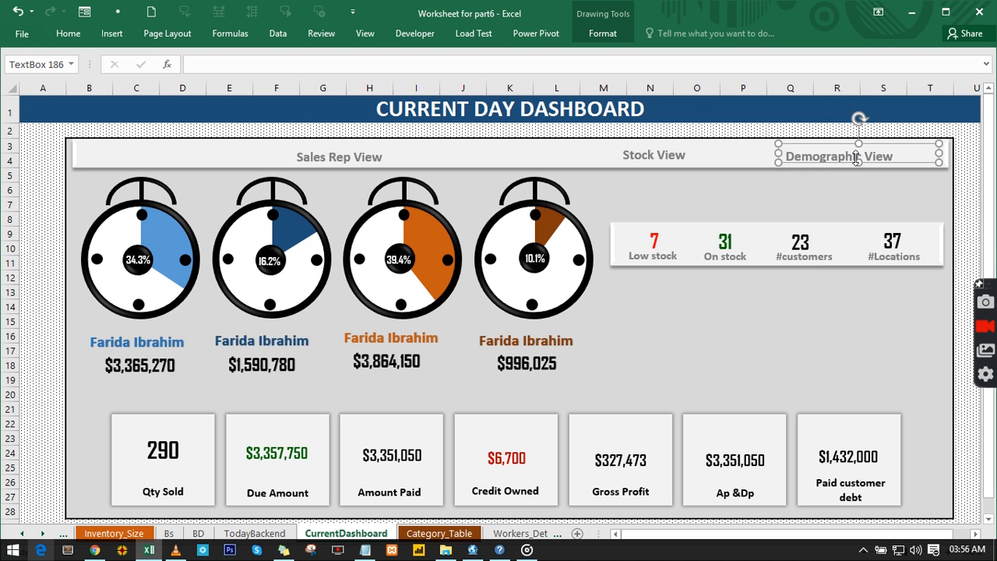
pyautogui.moveTo(858, 162); pyautogui.dragTo(857, 165)
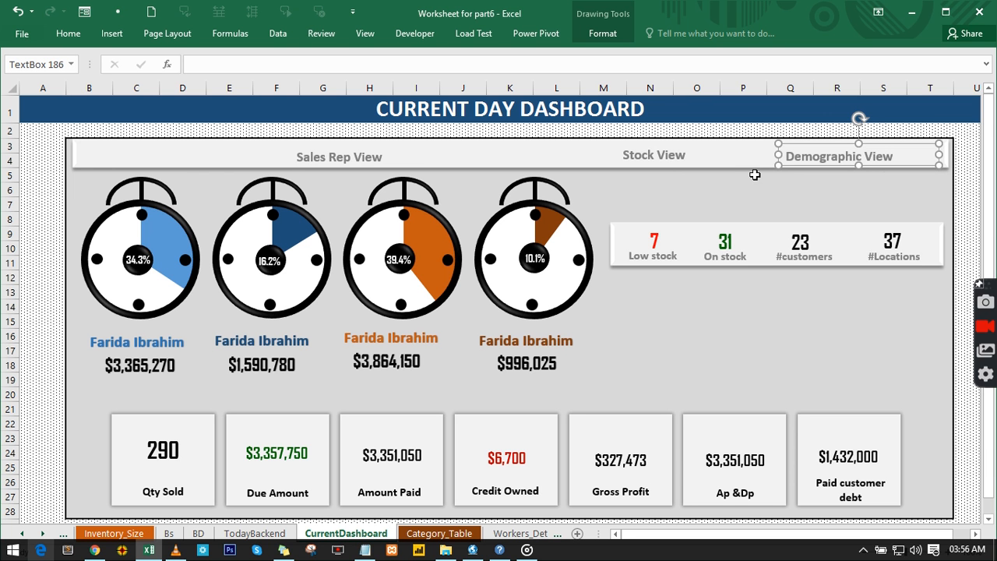
# Copy the "Sales Rep View" label to the start of the header bar, retitle it "Today", and place a narrowed duplicate beside it.
pyautogui.click(342, 154)
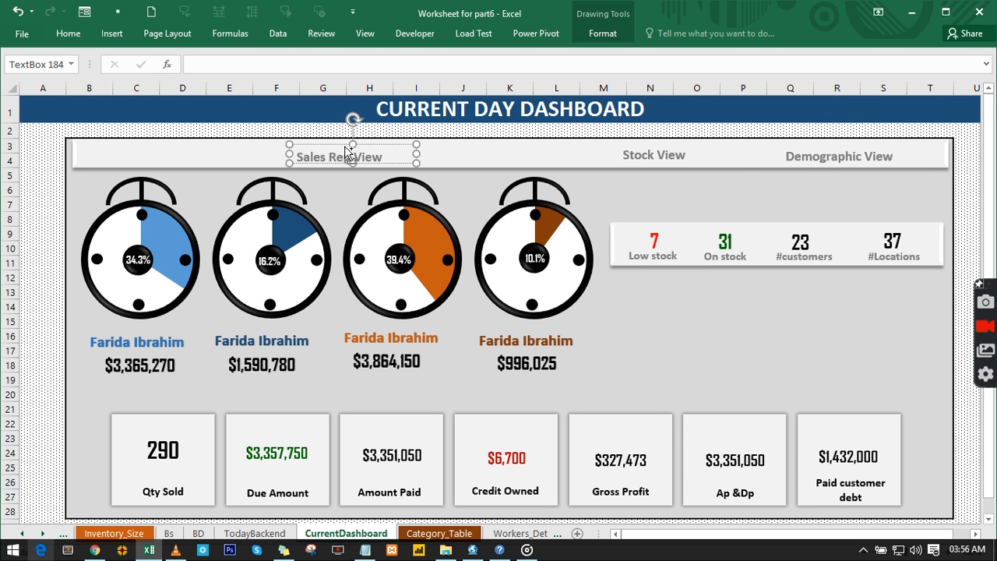
pyautogui.moveTo(348, 152); pyautogui.dragTo(83, 156)
pyautogui.write('T')
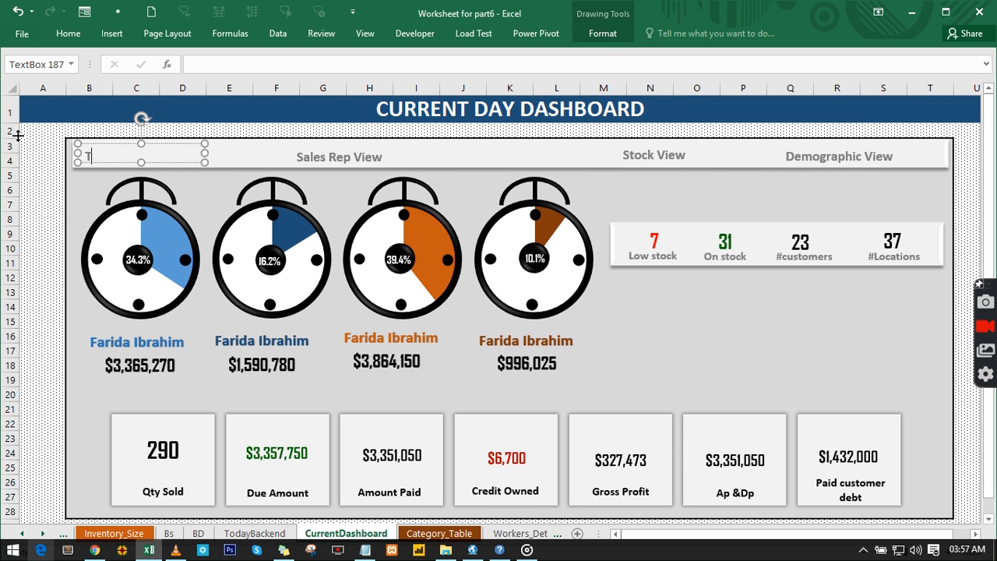
pyautogui.write('oday')
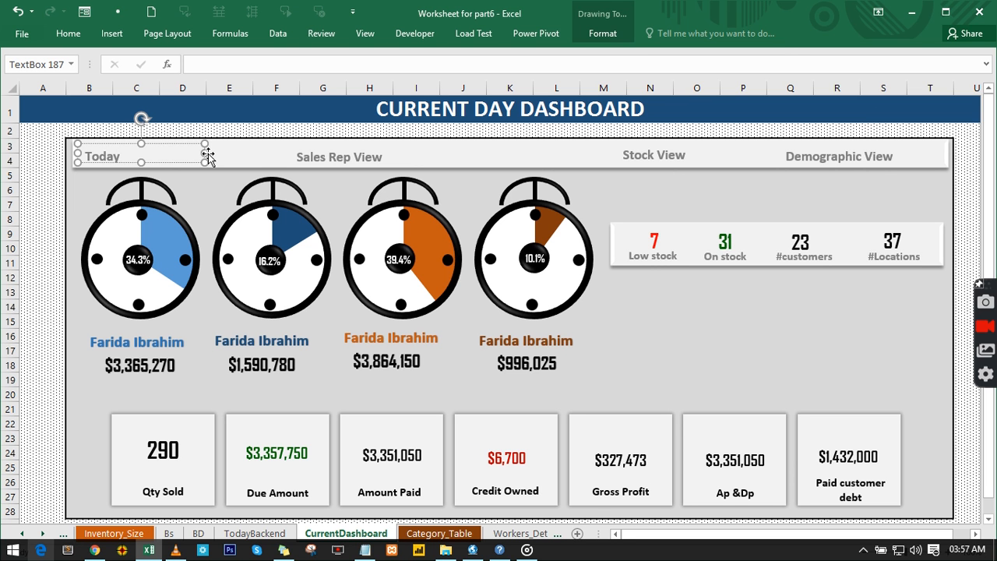
pyautogui.moveTo(204, 154); pyautogui.dragTo(162, 146)
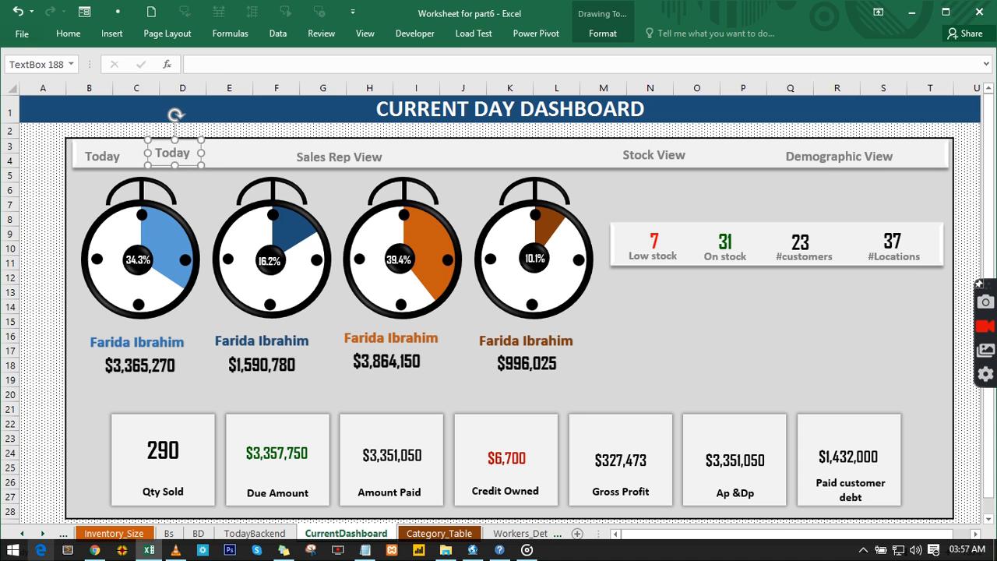
# Enter the formula =TODAY() in cell AI11 of the TodayBackend sheet.
pyautogui.click(255, 533)
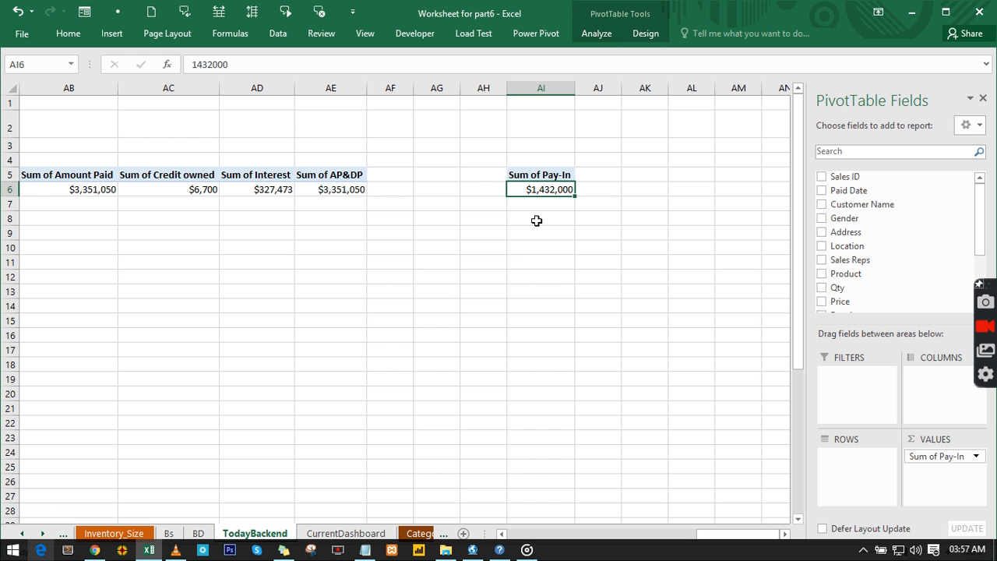
pyautogui.click(522, 266)
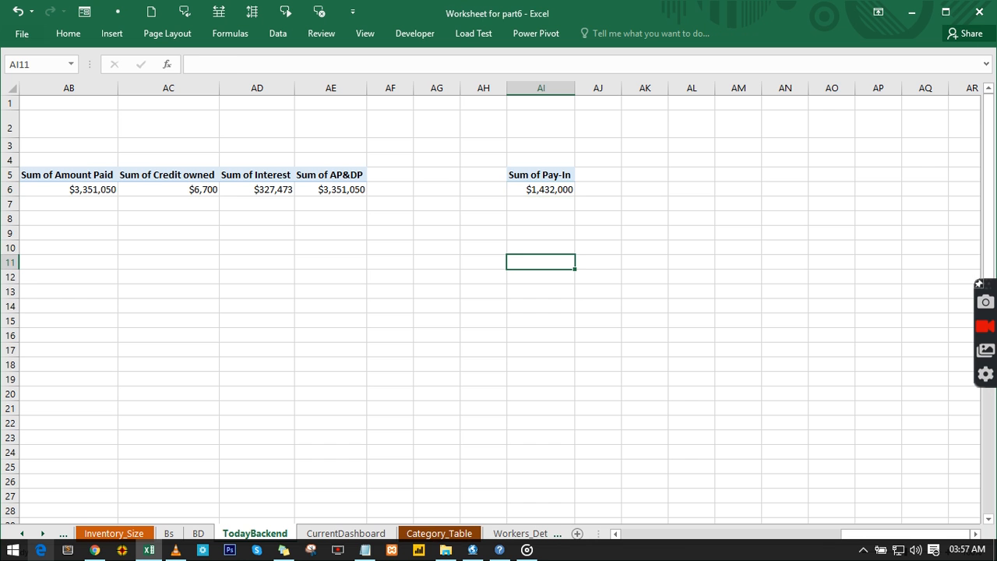
pyautogui.write('=t')
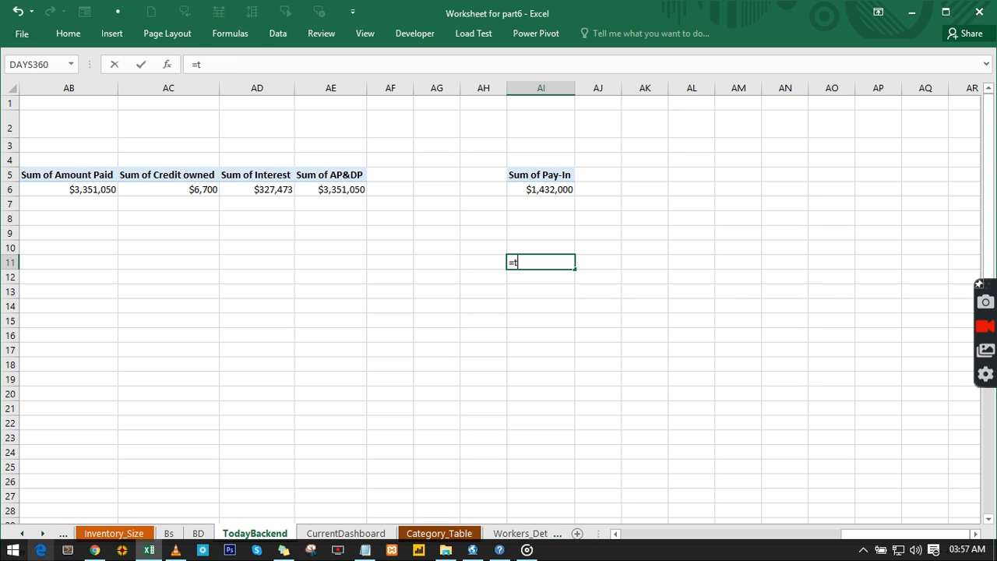
pyautogui.write('od')
pyautogui.press('Tab')
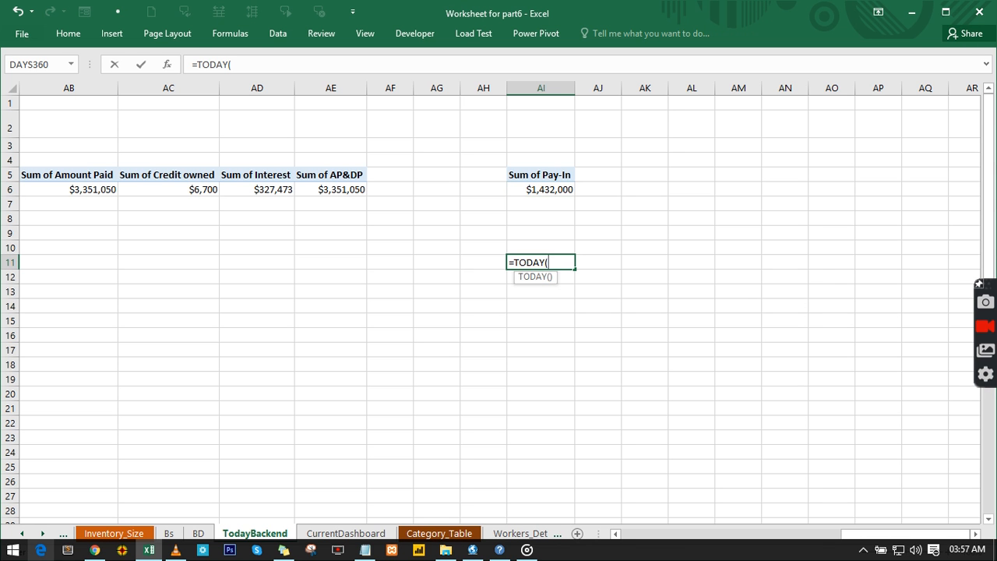
pyautogui.write(')')
pyautogui.press('Return')
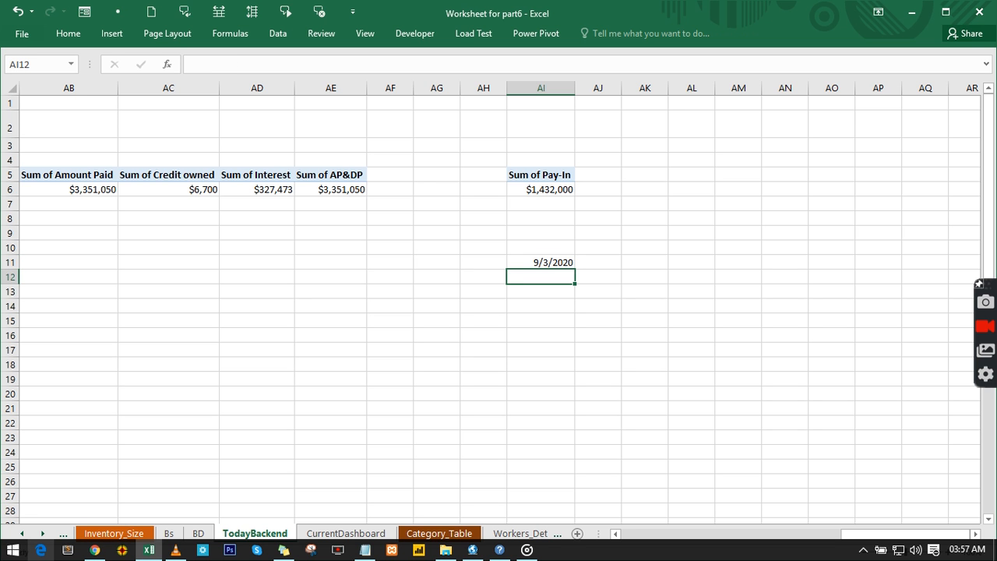
pyautogui.click(541, 262)
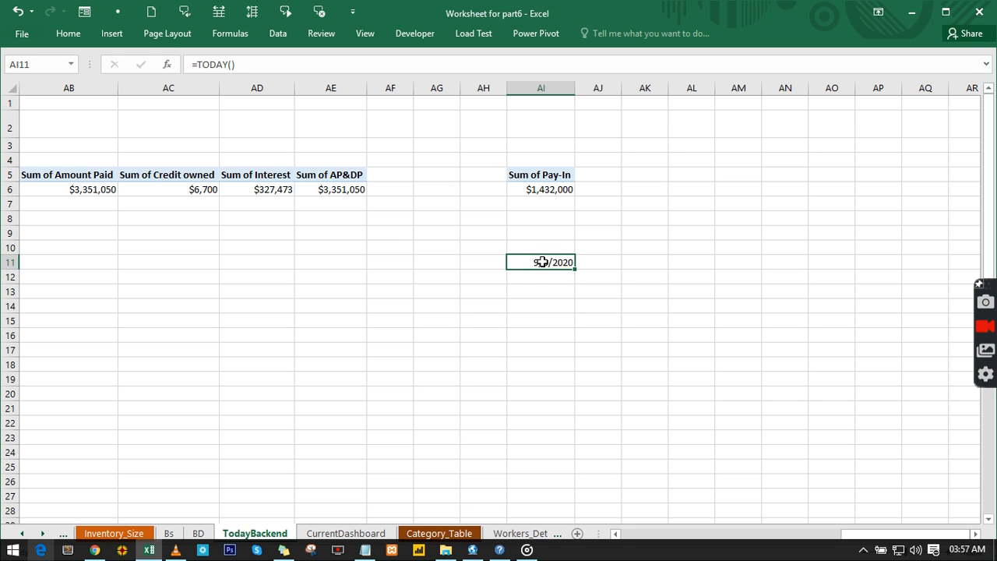
# Format the date in cell AI11 of TodayBackend with the 14-Mar-2012 date type.
pyautogui.hotkey('ctrl', '1')
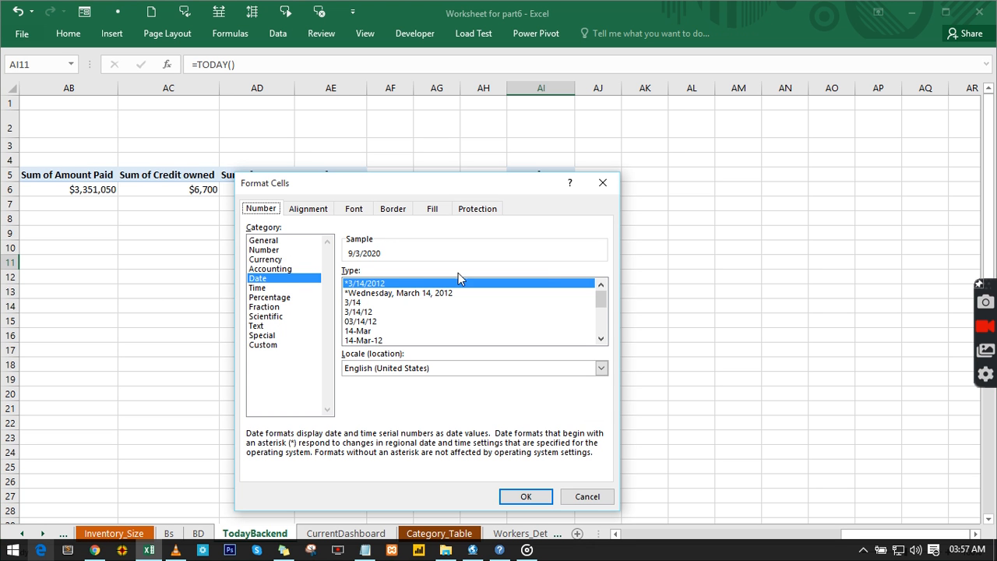
pyautogui.moveTo(604, 297); pyautogui.dragTo(605, 327)
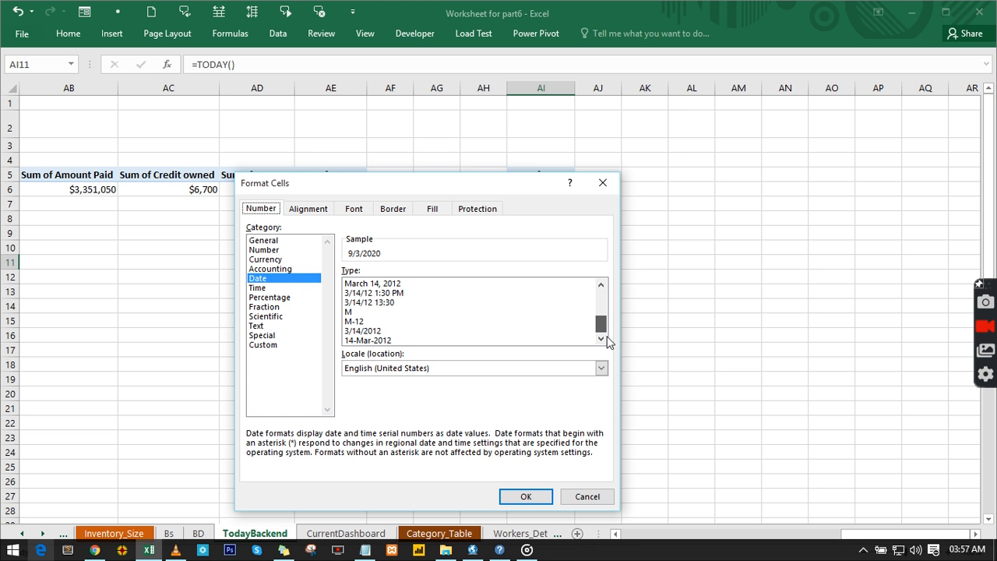
pyautogui.click(389, 340)
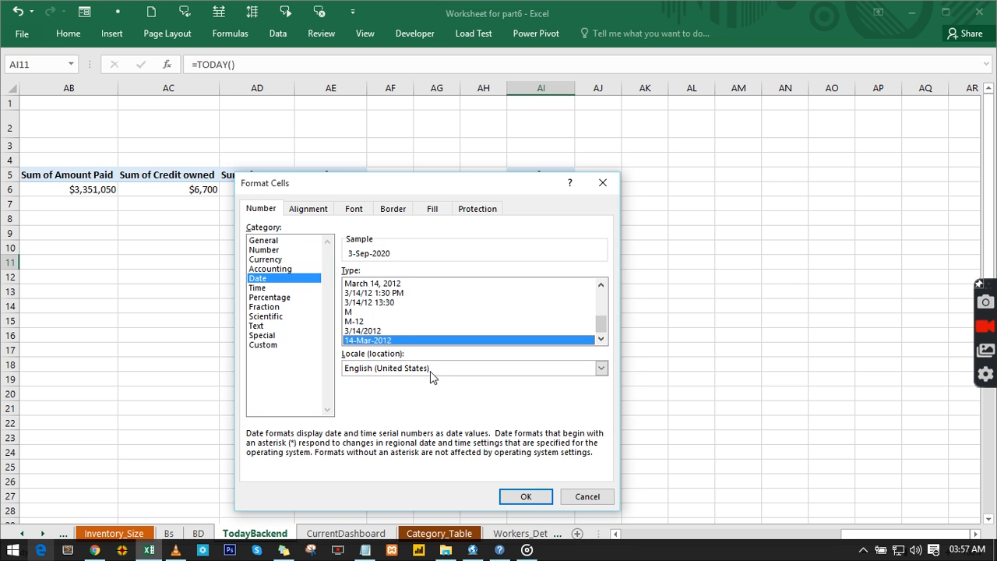
pyautogui.click(524, 495)
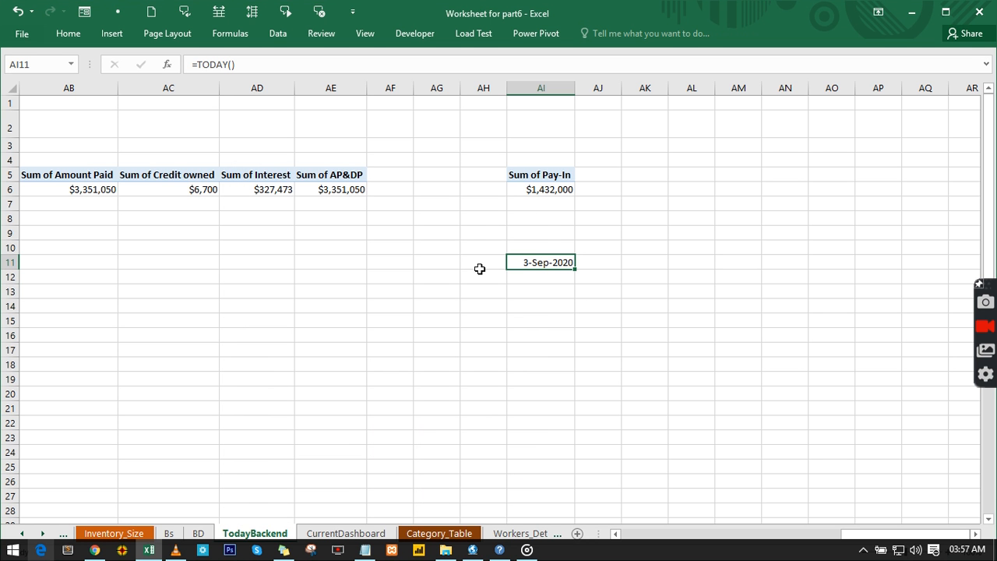
# Link the duplicate "Today" label on CurrentDashboard to TodayBackend cell AI11 and widen its box to fit the full date.
pyautogui.click(343, 533)
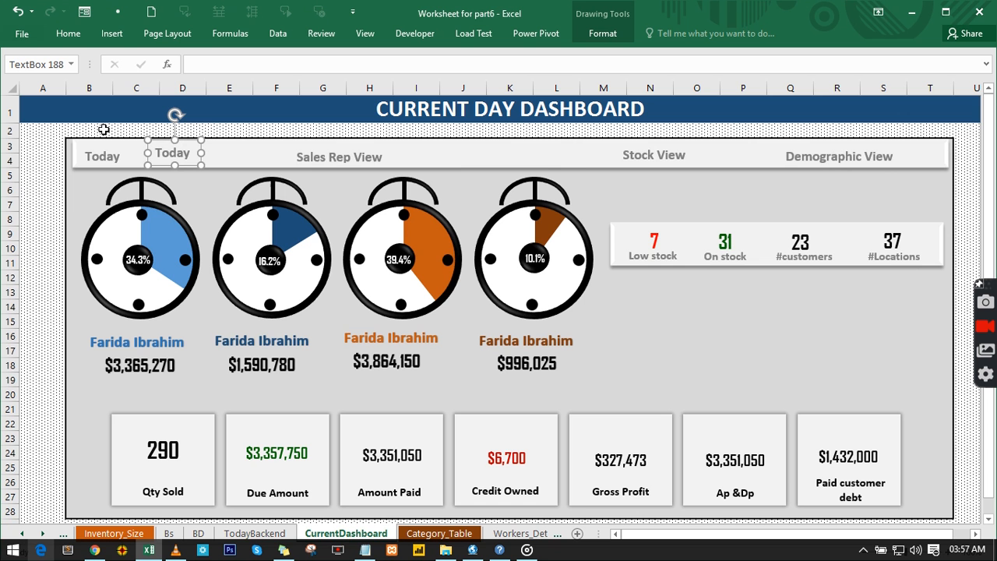
pyautogui.click(197, 65)
pyautogui.write('=')
pyautogui.click(257, 533)
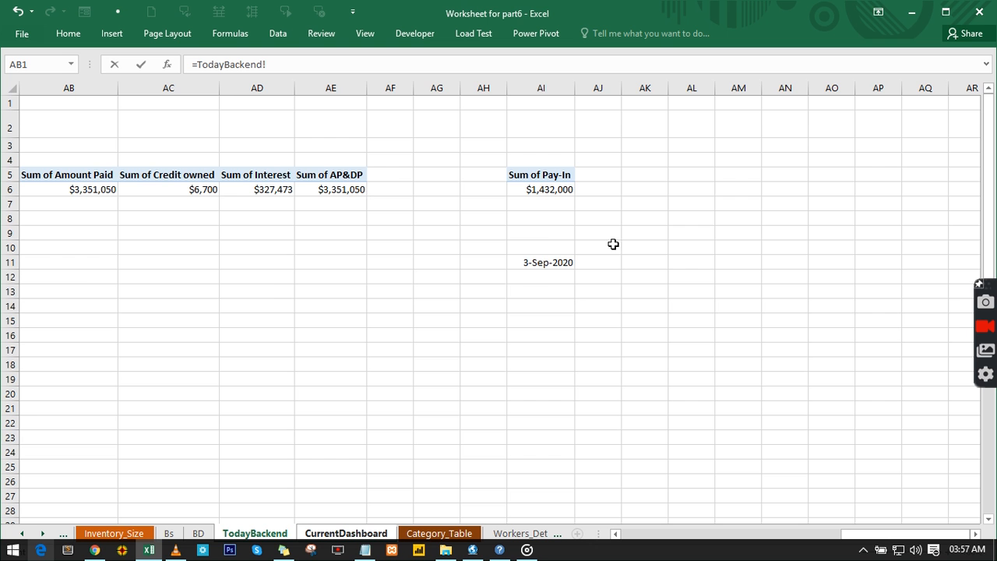
pyautogui.click(539, 262)
pyautogui.press('Return')
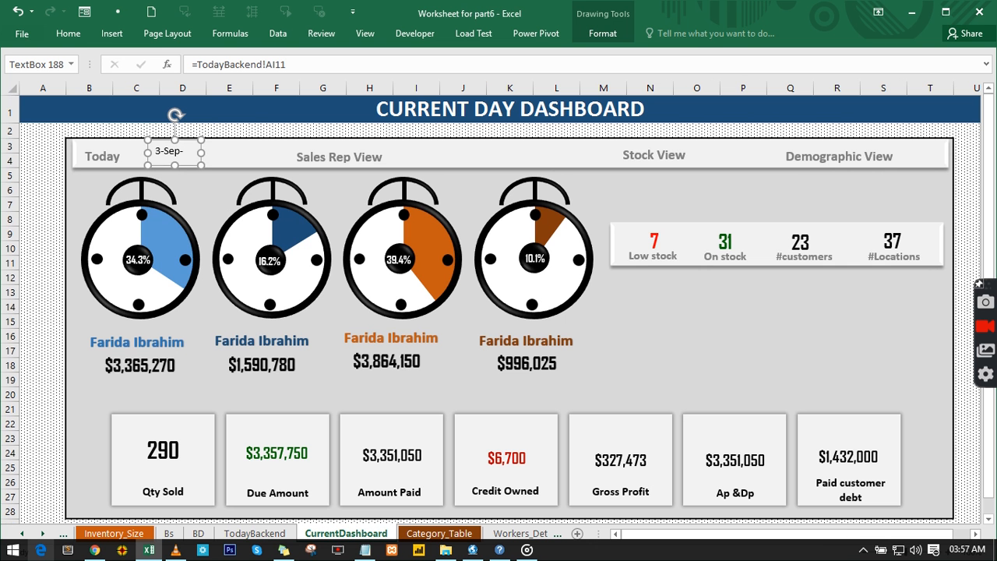
pyautogui.moveTo(201, 153); pyautogui.dragTo(222, 157)
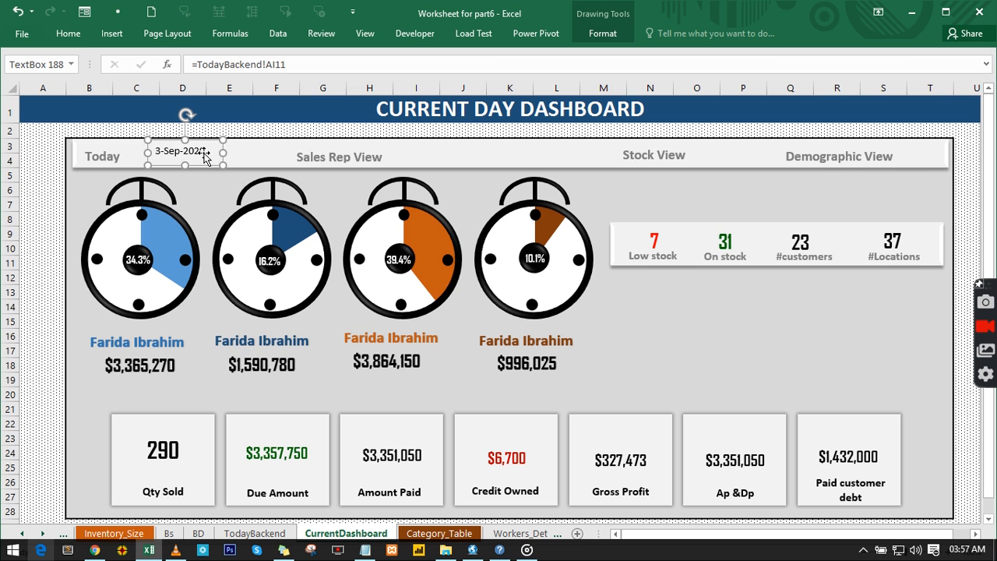
# Style the header date with middle alignment, dark red text and font size 14, widening its box to keep it on one line.
pyautogui.click(64, 35)
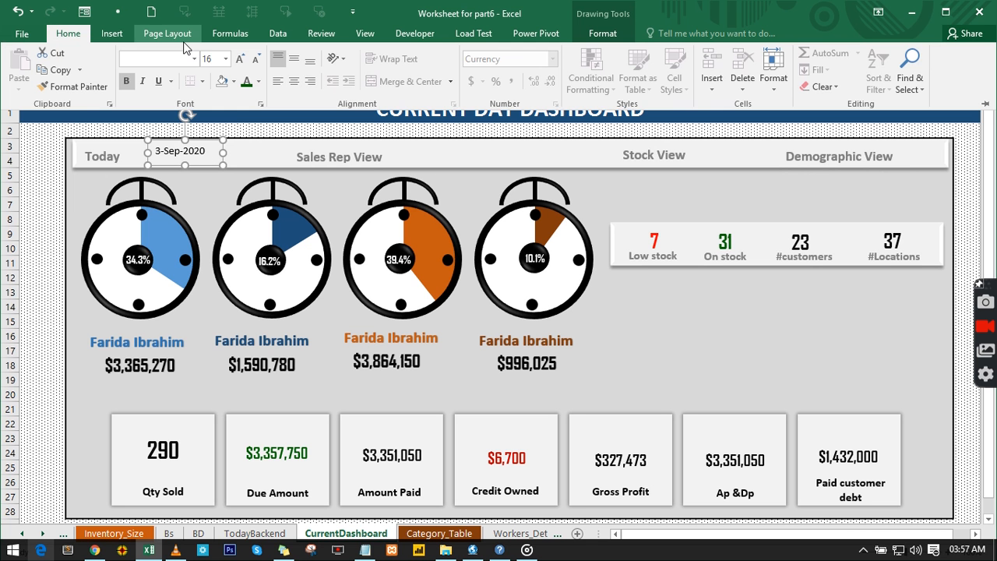
pyautogui.click(295, 63)
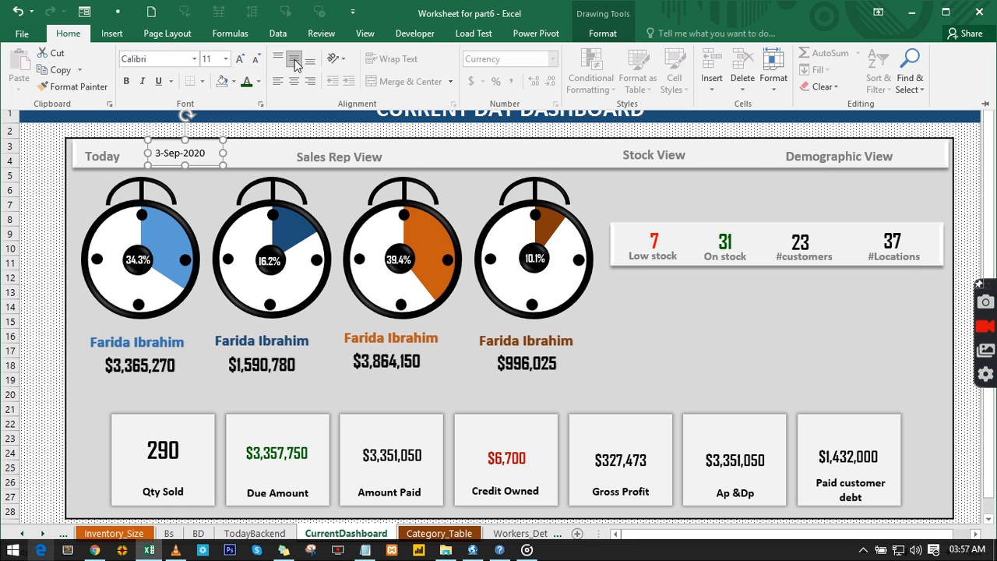
pyautogui.click(259, 86)
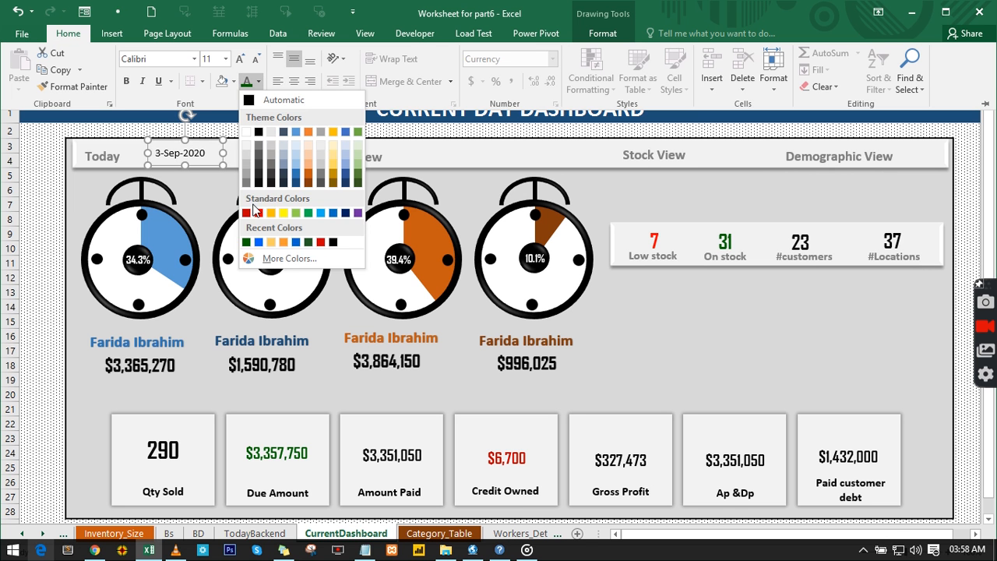
pyautogui.click(248, 209)
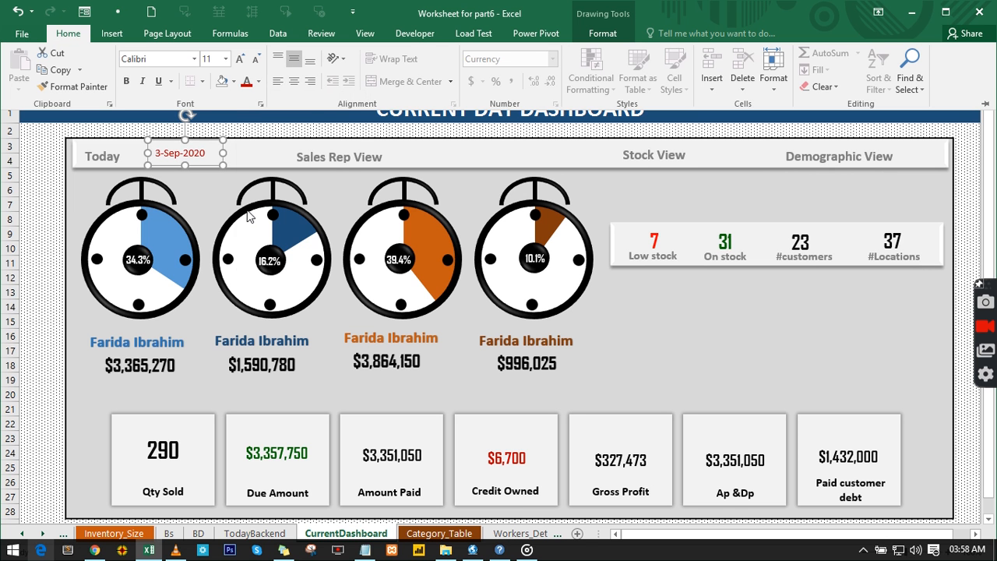
pyautogui.click(242, 61)
pyautogui.click(241, 60)
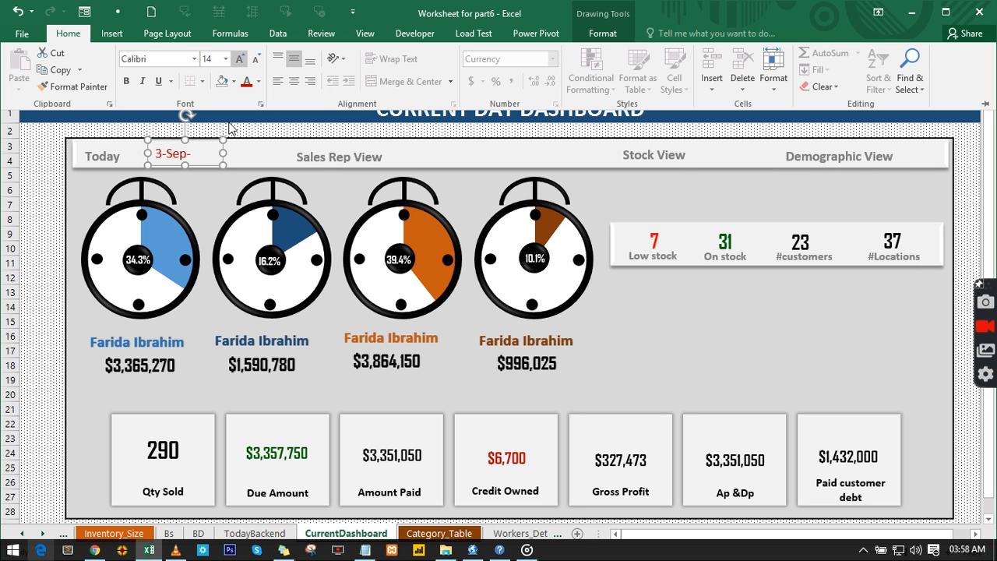
pyautogui.moveTo(222, 150); pyautogui.dragTo(234, 152)
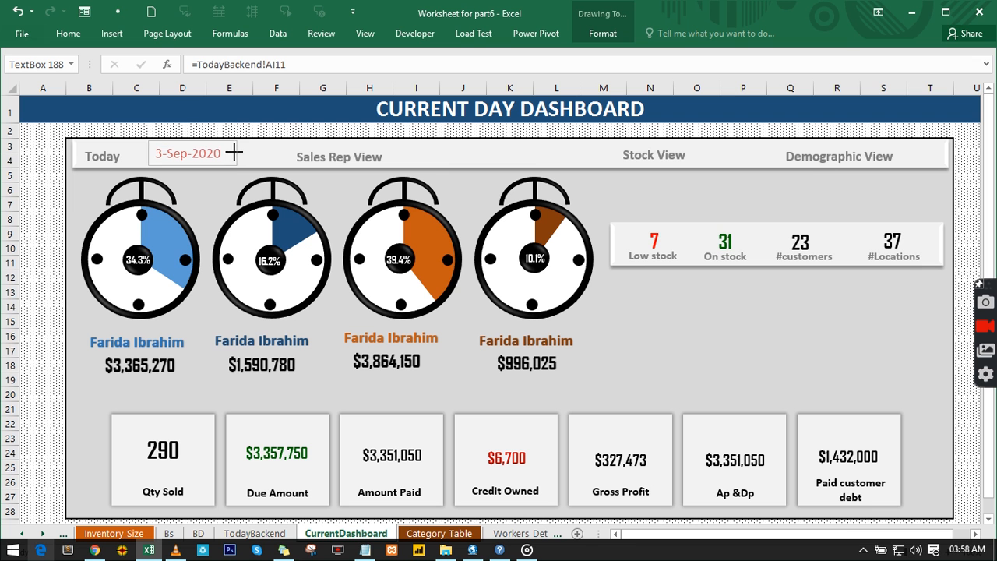
# After consulting the BD reference dashboard, insert a rectangle about 4.09" by 1.45" on CurrentDashboard, below the stock and customer figures card.
pyautogui.click(109, 155)
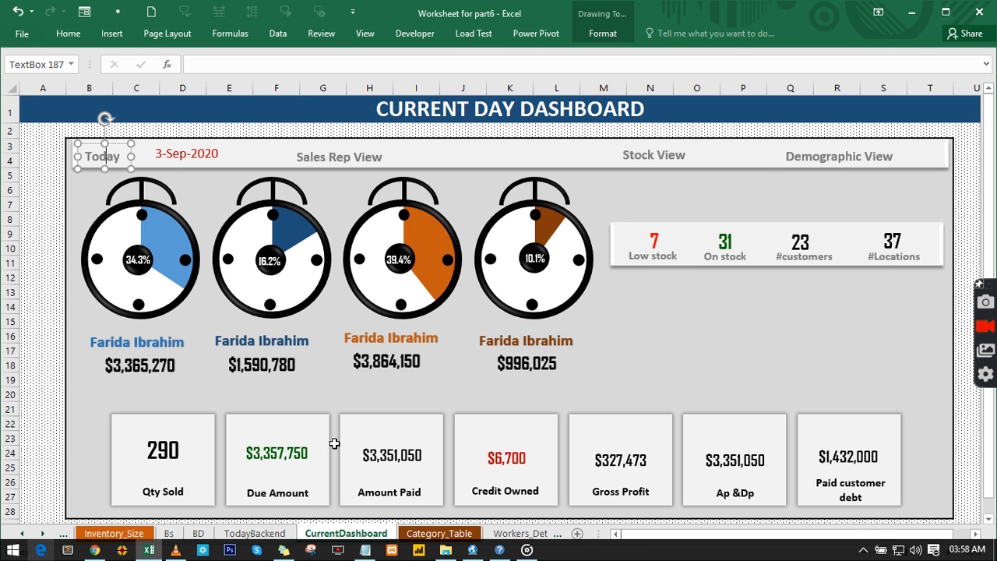
pyautogui.click(200, 533)
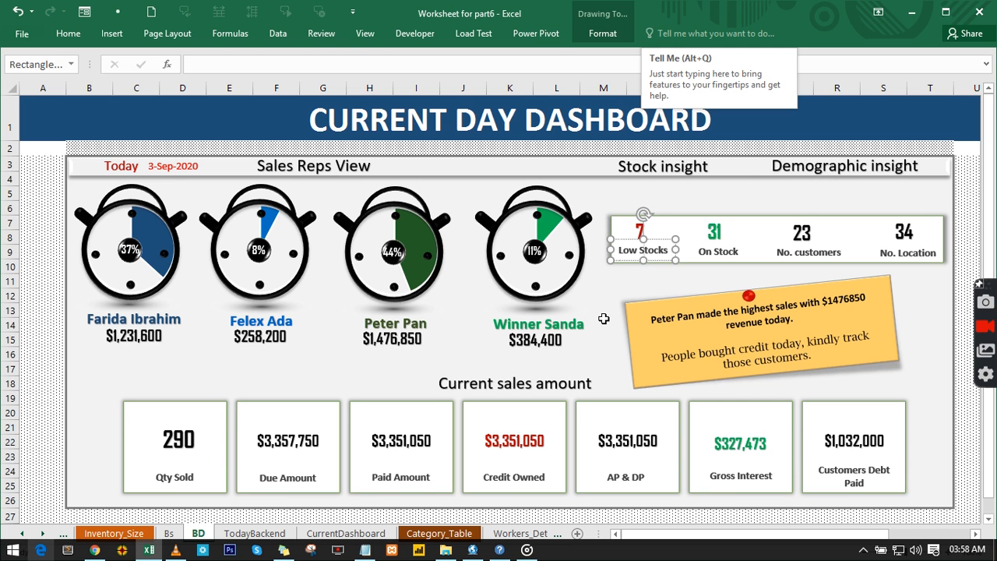
pyautogui.click(358, 533)
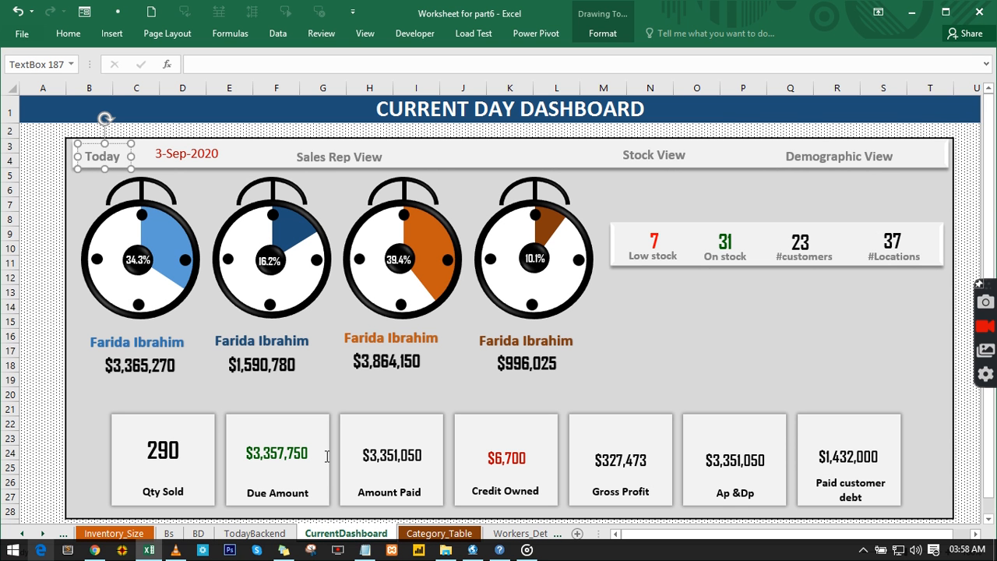
pyautogui.click(113, 38)
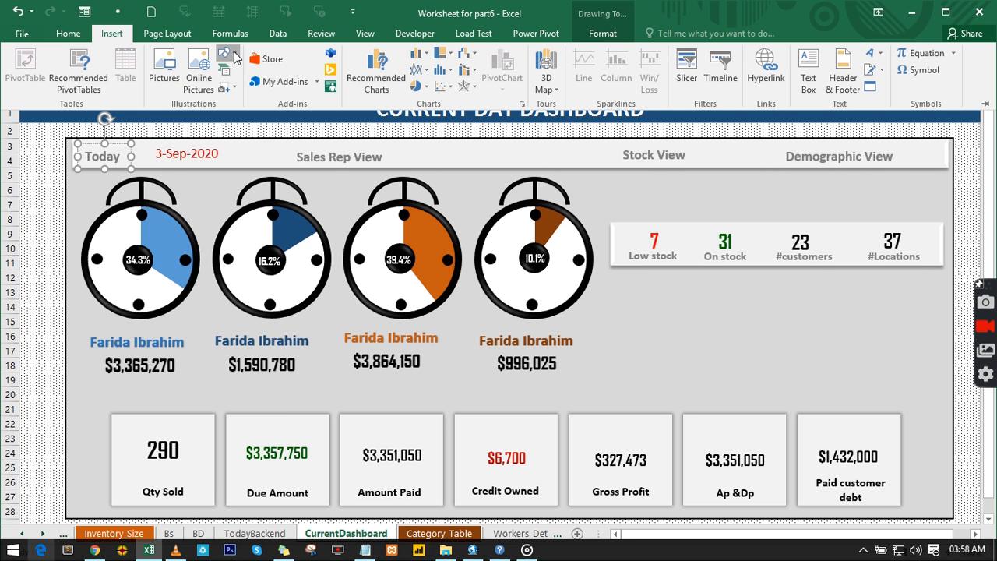
pyautogui.click(226, 53)
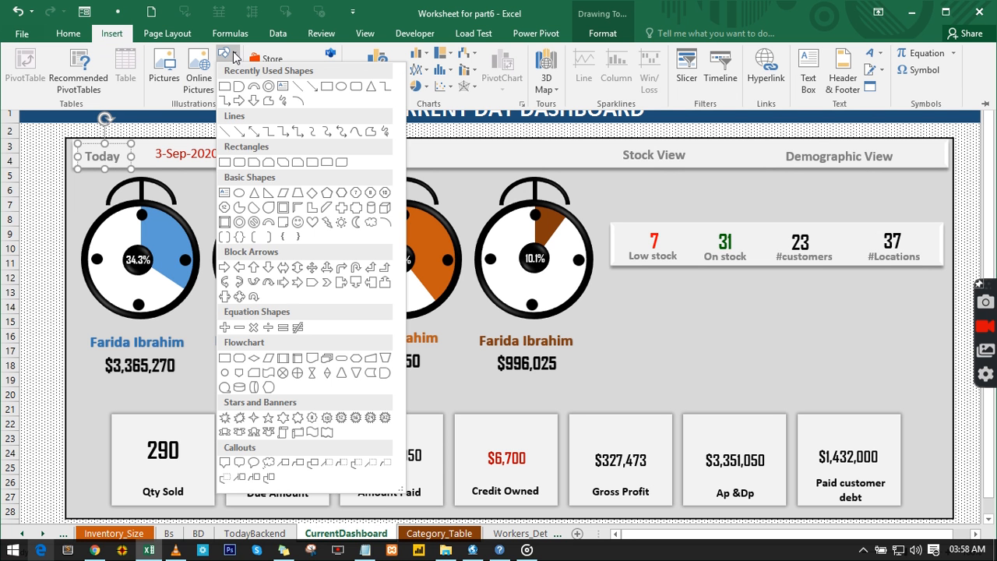
pyautogui.click(324, 88)
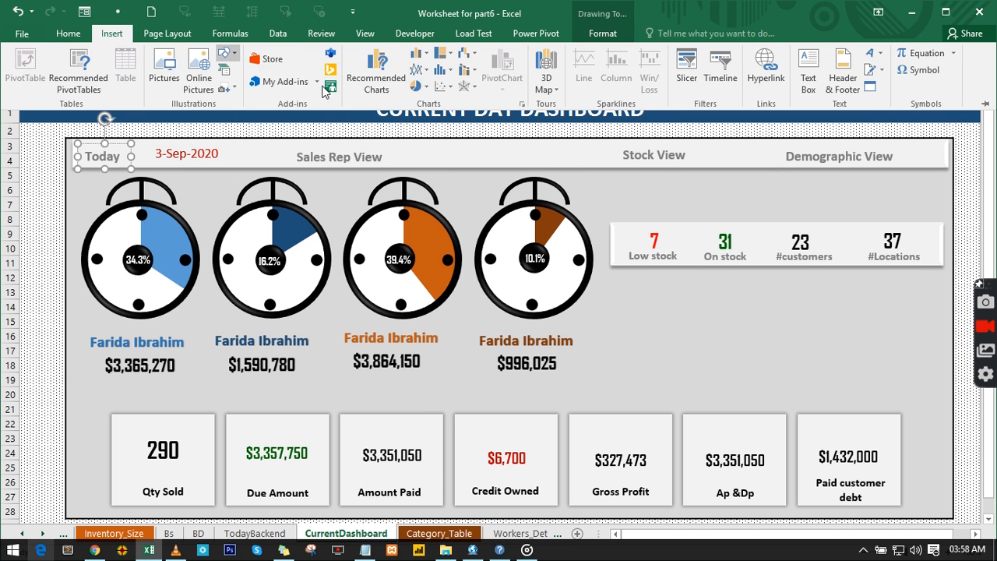
pyautogui.click(672, 310)
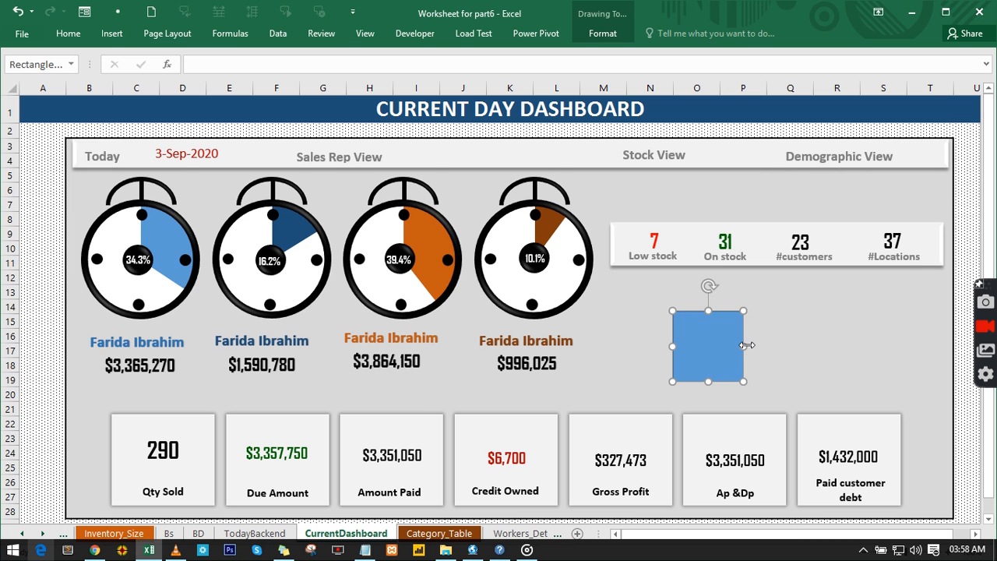
pyautogui.moveTo(746, 345); pyautogui.dragTo(898, 343)
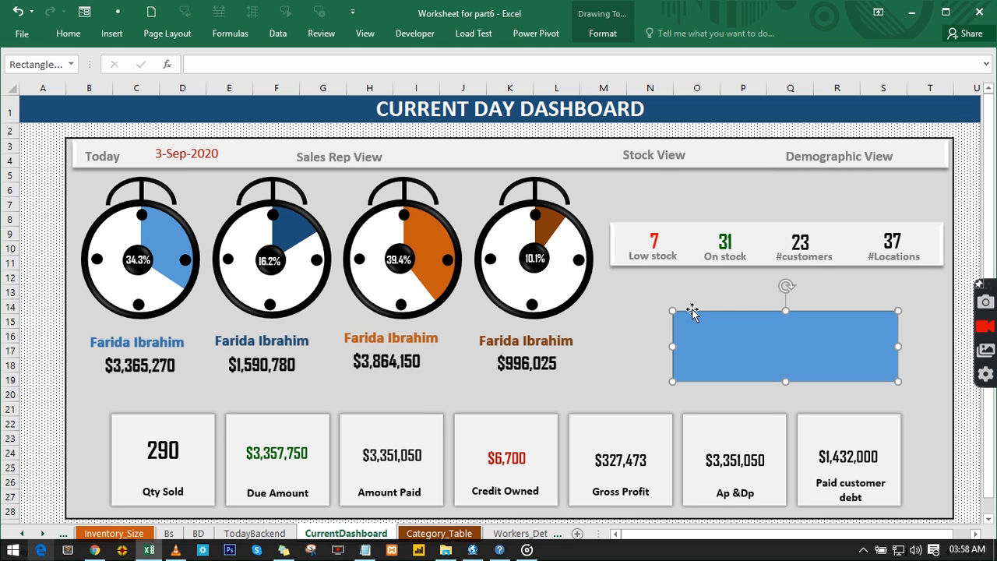
pyautogui.moveTo(672, 310); pyautogui.dragTo(612, 280)
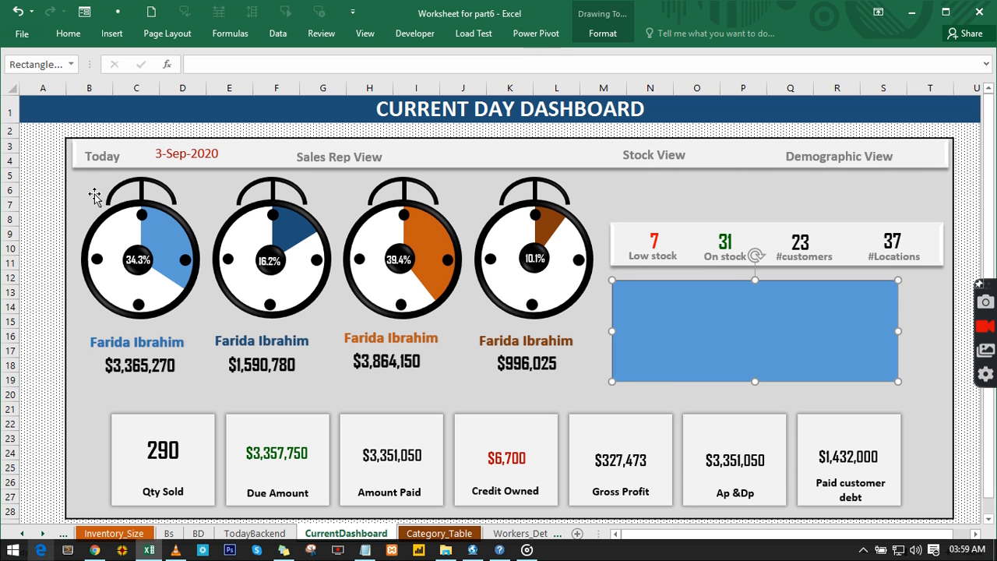
# Paste a copy of the blue rectangle as a picture at cell A5 of the dashboard.
pyautogui.click(37, 170)
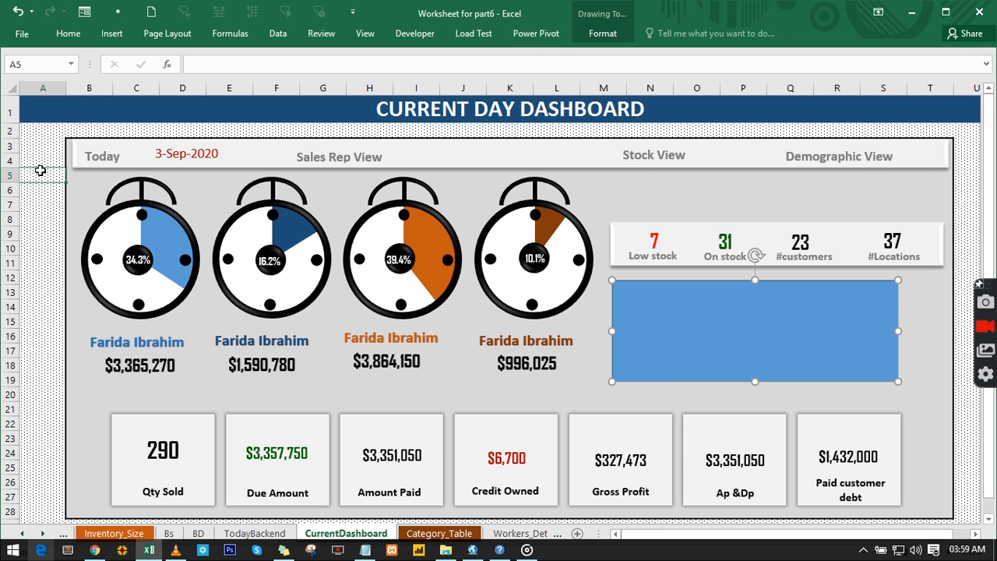
pyautogui.click(69, 33)
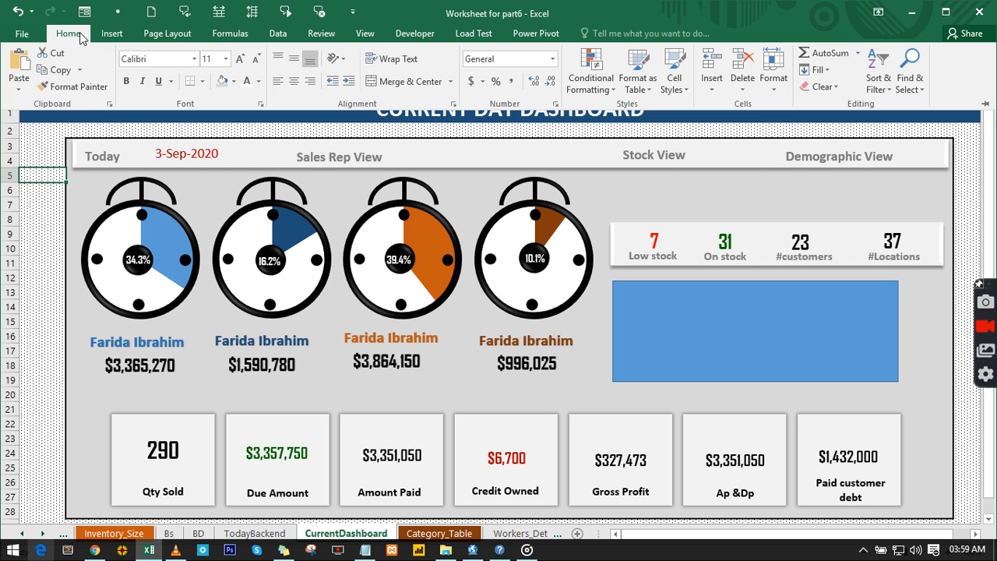
pyautogui.click(19, 90)
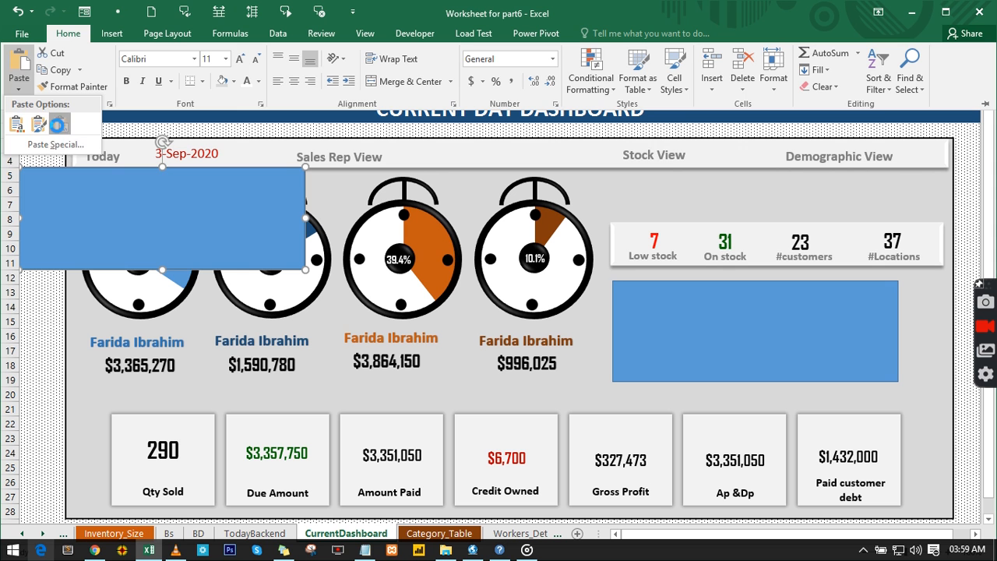
pyautogui.click(59, 125)
# Delete the original blue rectangle and move the pasted picture into its place below the stock and customer figures card.
pyautogui.click(688, 314)
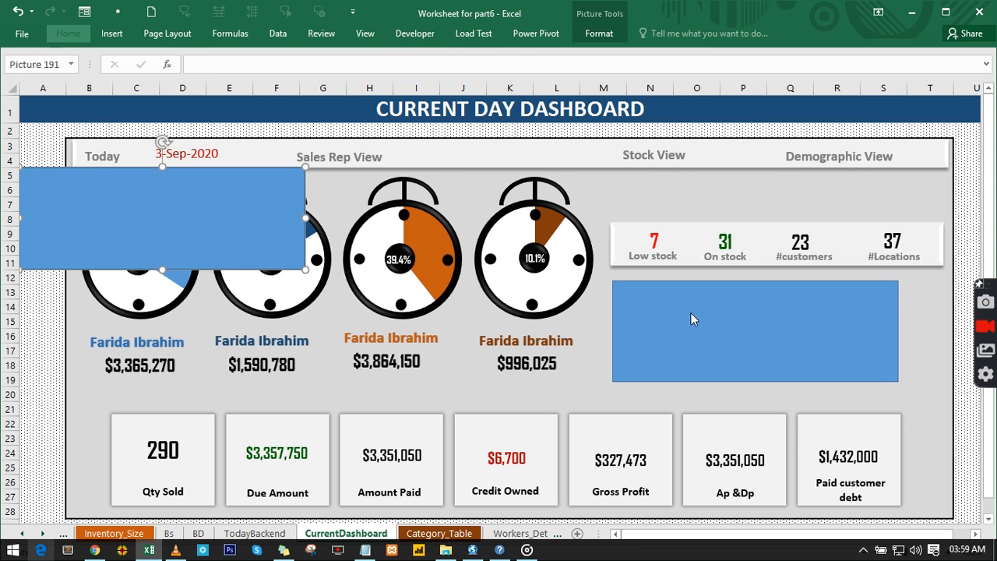
pyautogui.click(692, 314)
pyautogui.press('Delete')
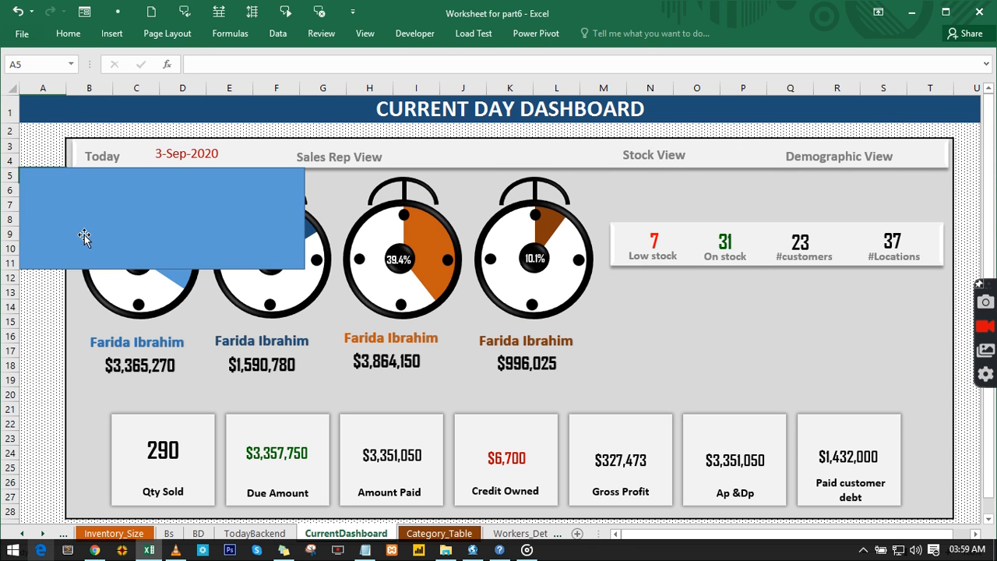
pyautogui.click(96, 216)
pyautogui.moveTo(107, 203); pyautogui.dragTo(706, 318)
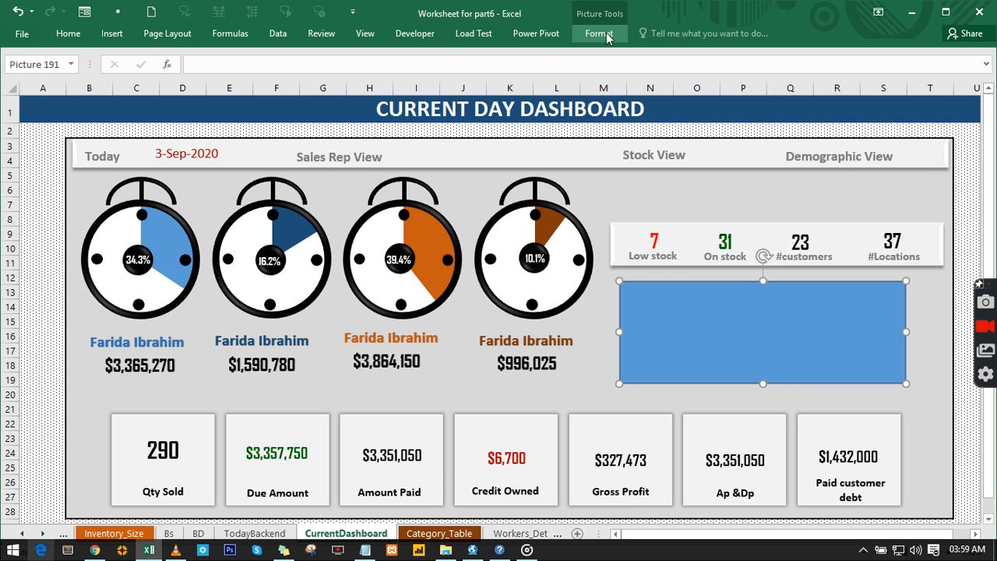
# Apply the rotated, white-framed picture style with a shadow to the blue picture.
pyautogui.click(606, 35)
pyautogui.click(541, 67)
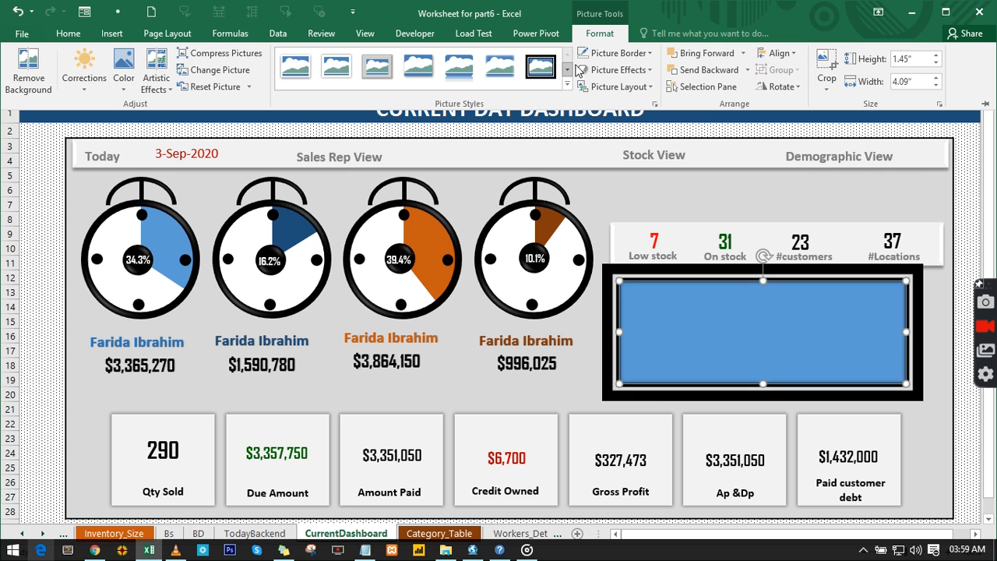
pyautogui.click(641, 54)
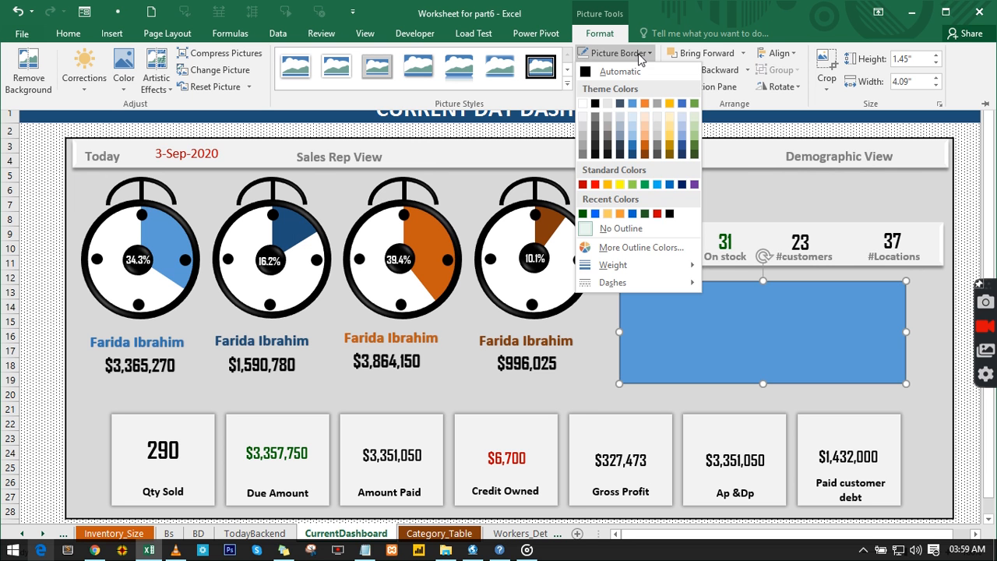
pyautogui.click(606, 228)
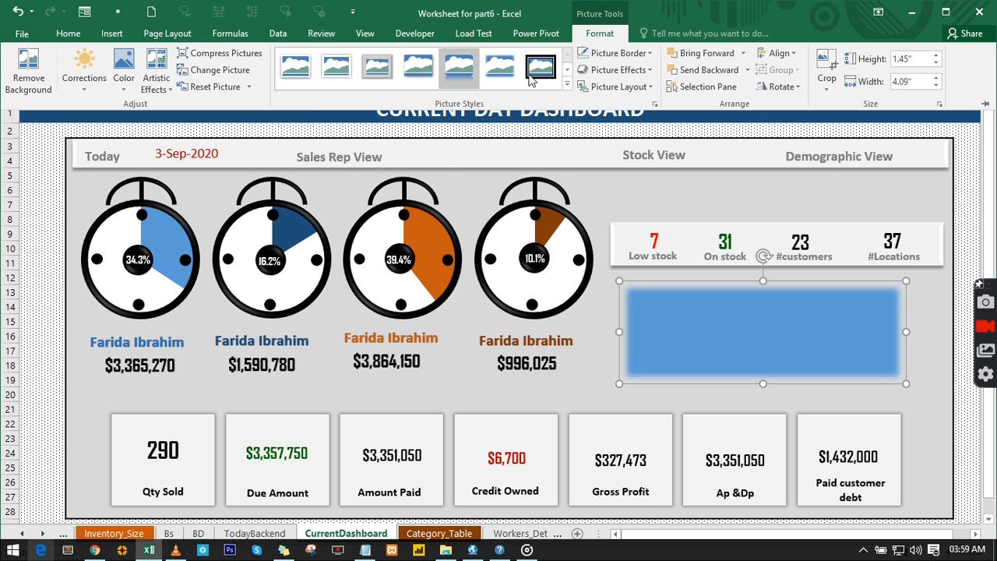
pyautogui.click(567, 84)
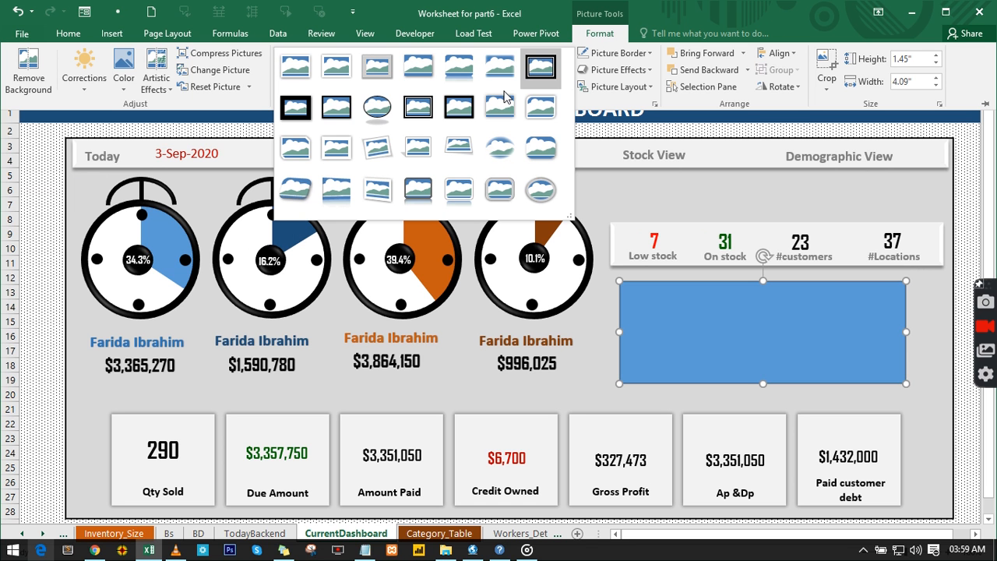
pyautogui.click(377, 149)
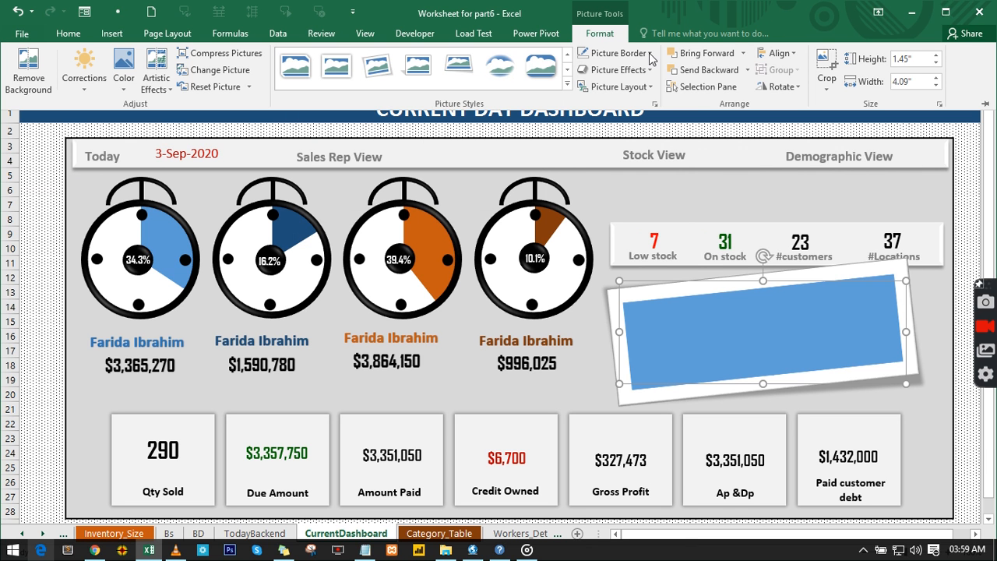
# Remove the white border from the tilted blue picture below the stock and customer figures card.
pyautogui.click(649, 54)
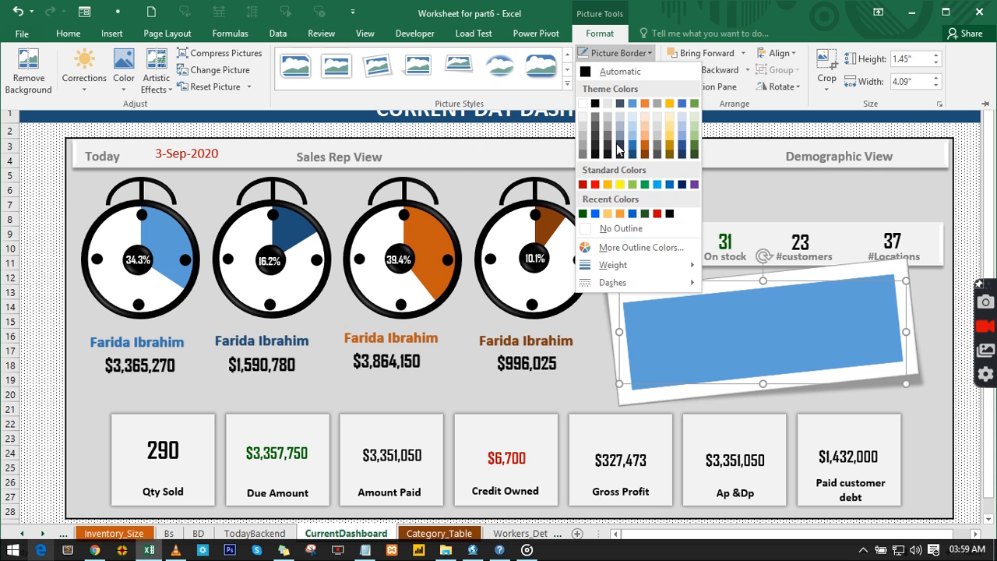
pyautogui.click(588, 234)
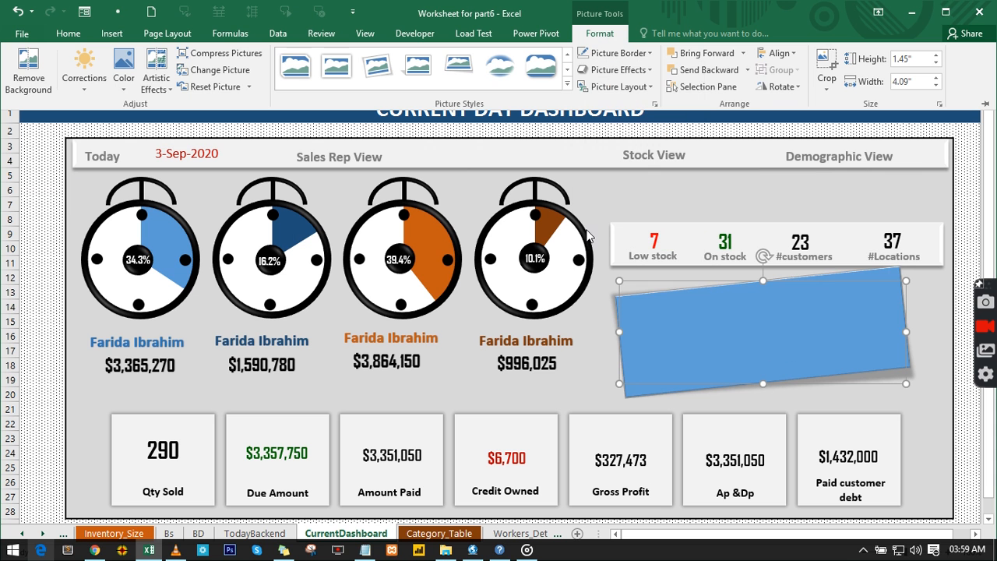
pyautogui.click(932, 332)
pyautogui.click(928, 324)
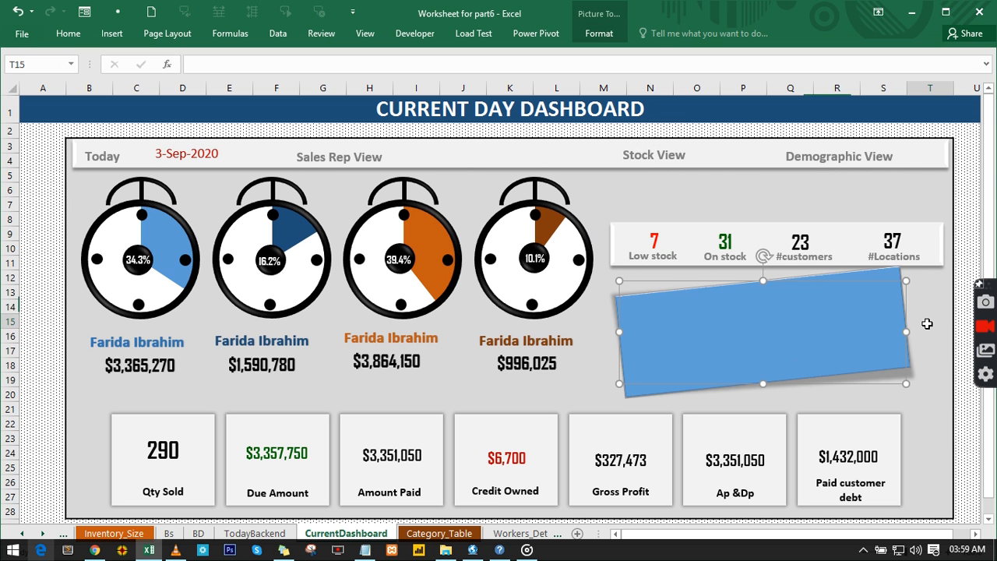
pyautogui.click(845, 322)
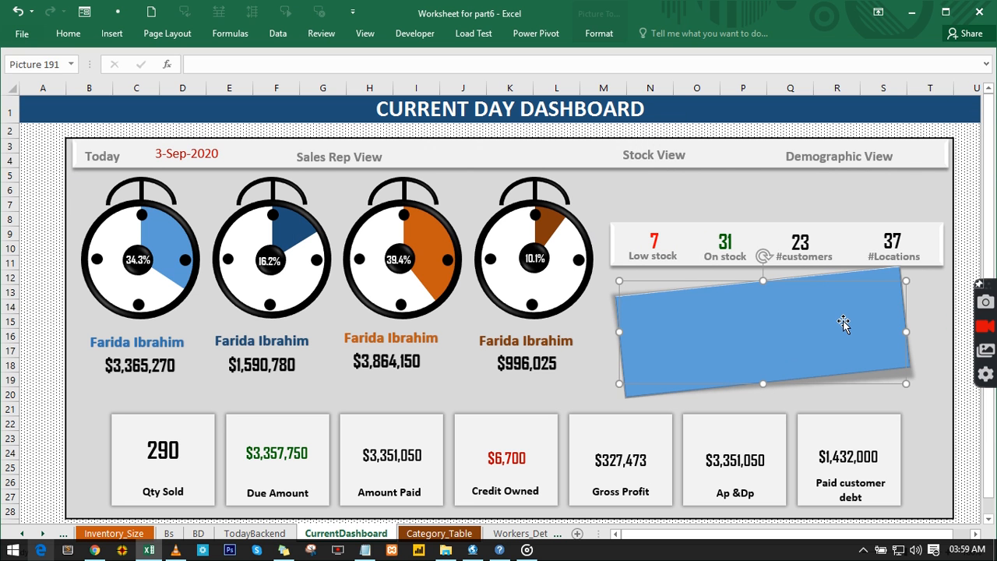
pyautogui.click(600, 34)
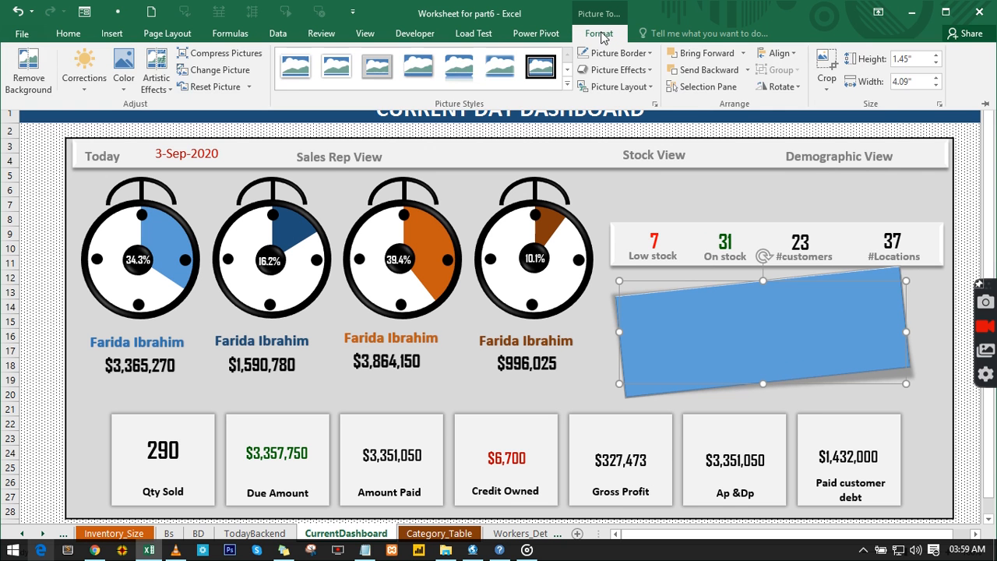
pyautogui.click(600, 34)
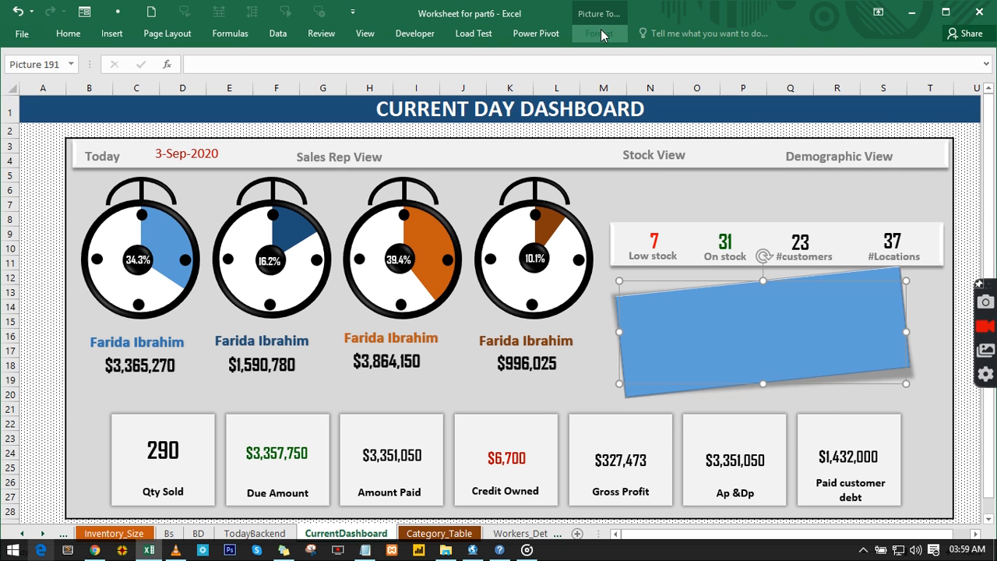
# Try to recolour the tilted blue picture with a light orange solid fill.
pyautogui.rightClick(786, 345)
pyautogui.click(821, 331)
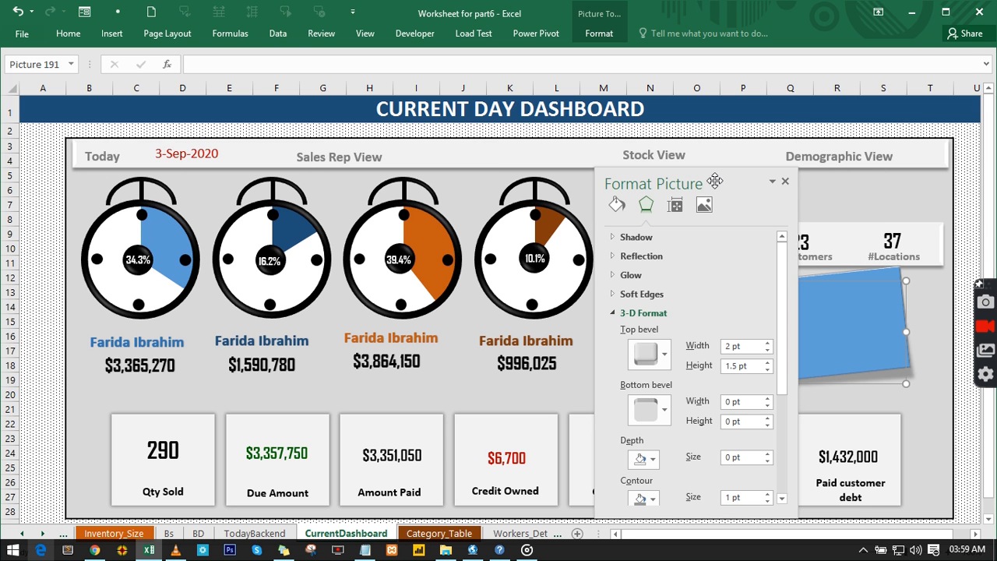
pyautogui.click(617, 205)
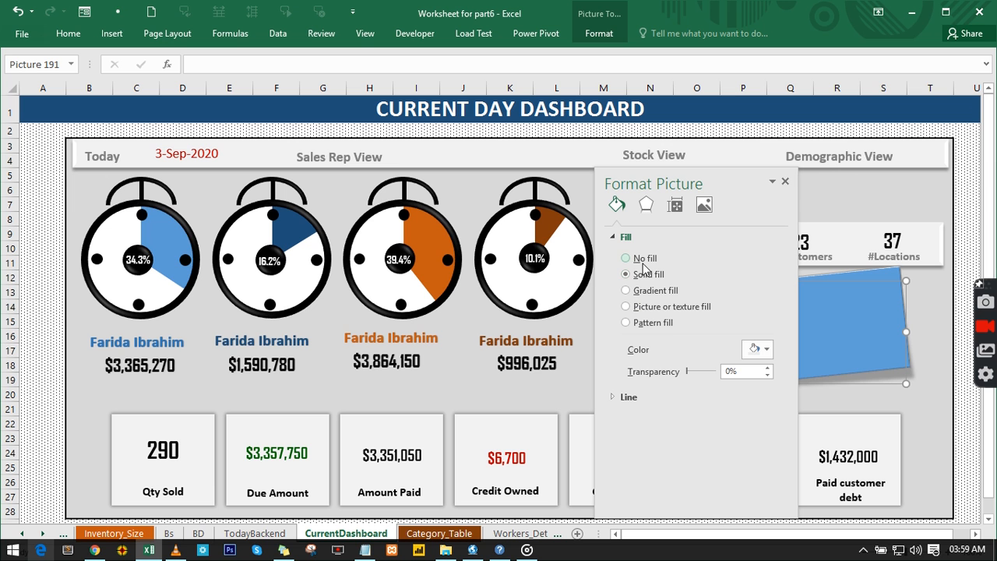
pyautogui.click(766, 350)
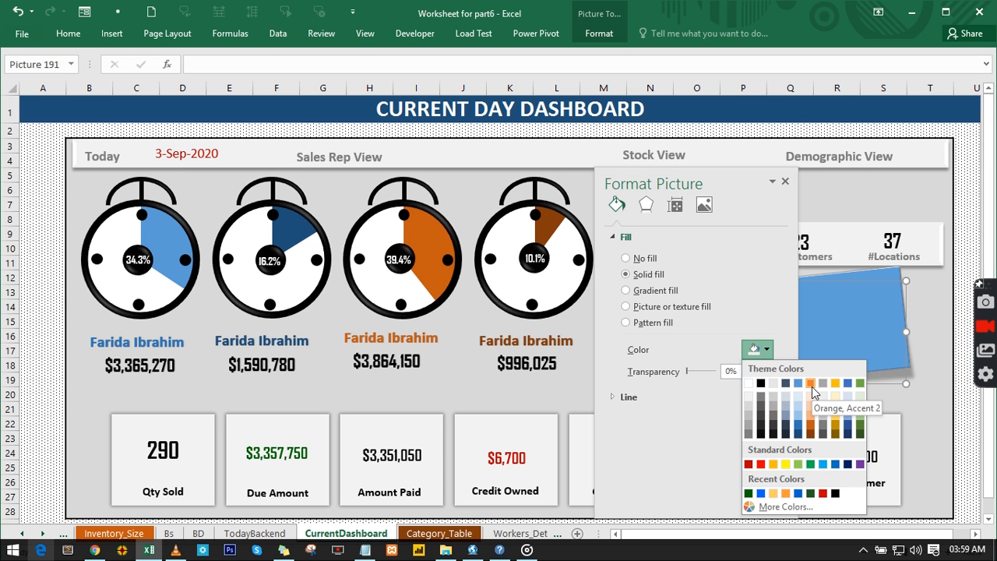
pyautogui.click(775, 492)
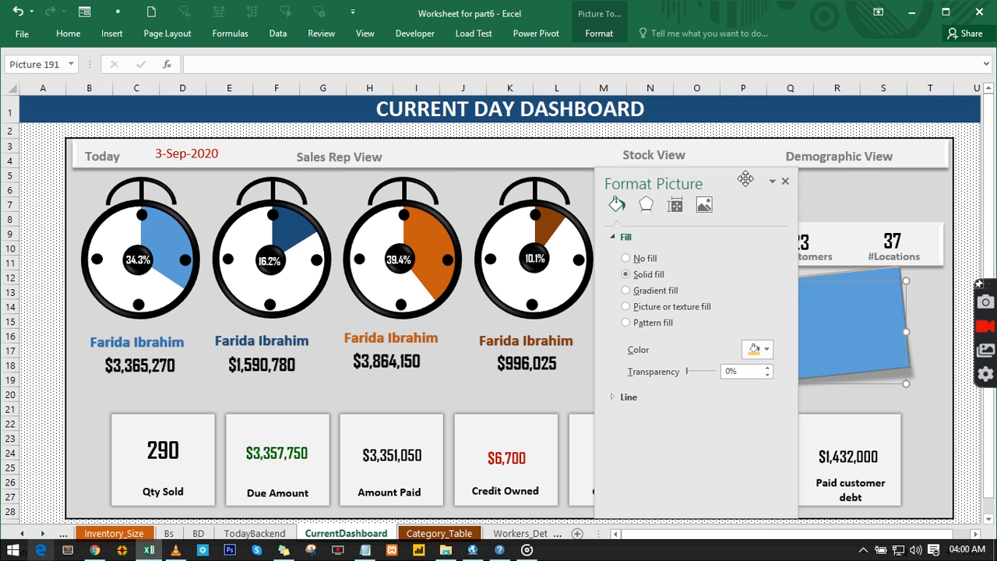
pyautogui.moveTo(746, 179); pyautogui.dragTo(372, 141)
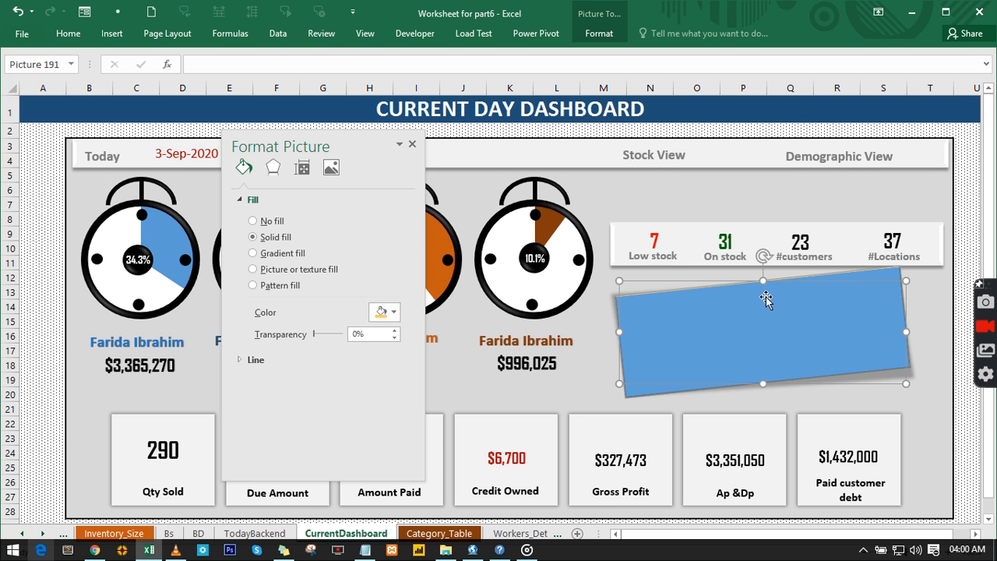
pyautogui.click(413, 146)
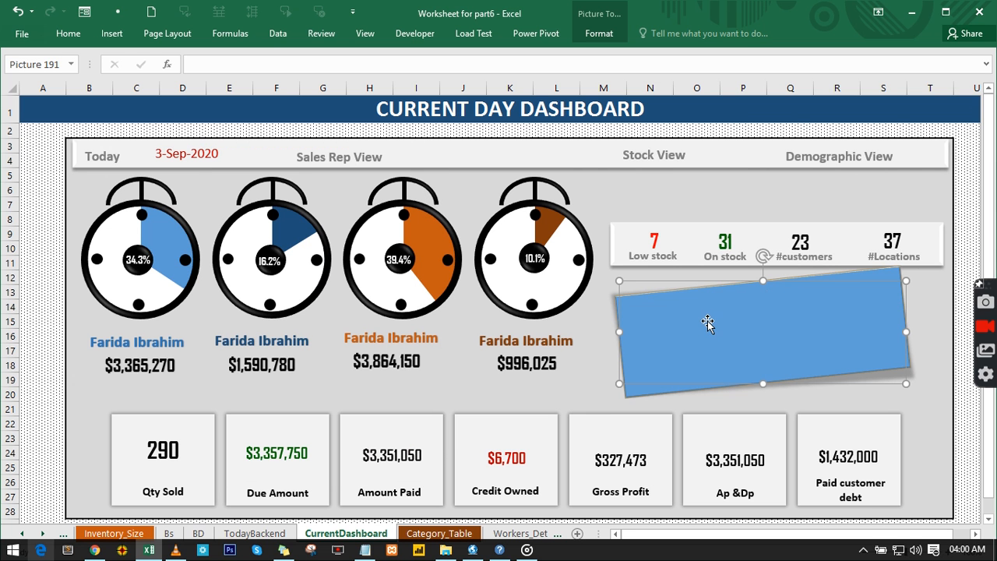
# Delete the tilted blue picture and insert a rectangle about 4.04" by 1.5" in its place.
pyautogui.press('Delete')
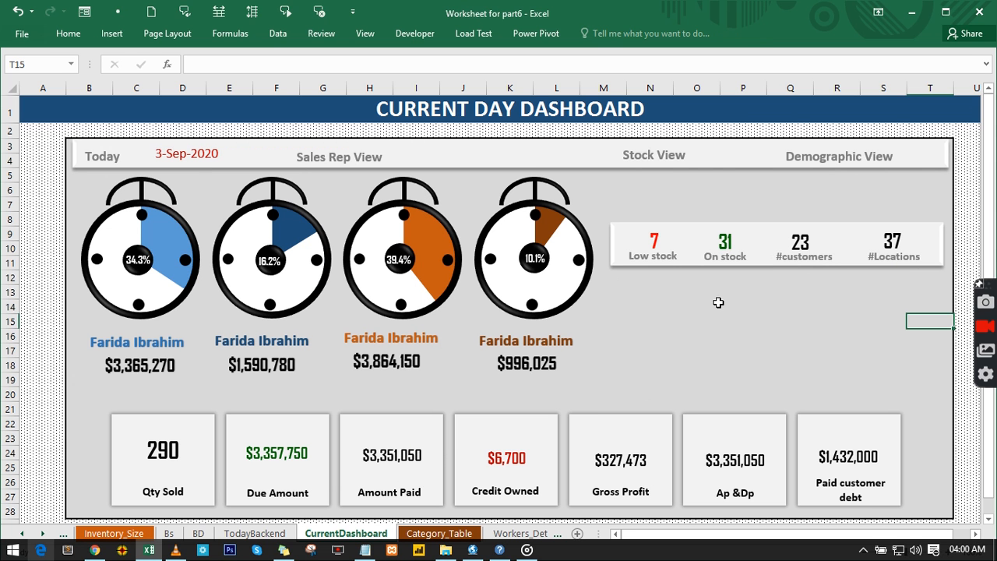
pyautogui.click(111, 34)
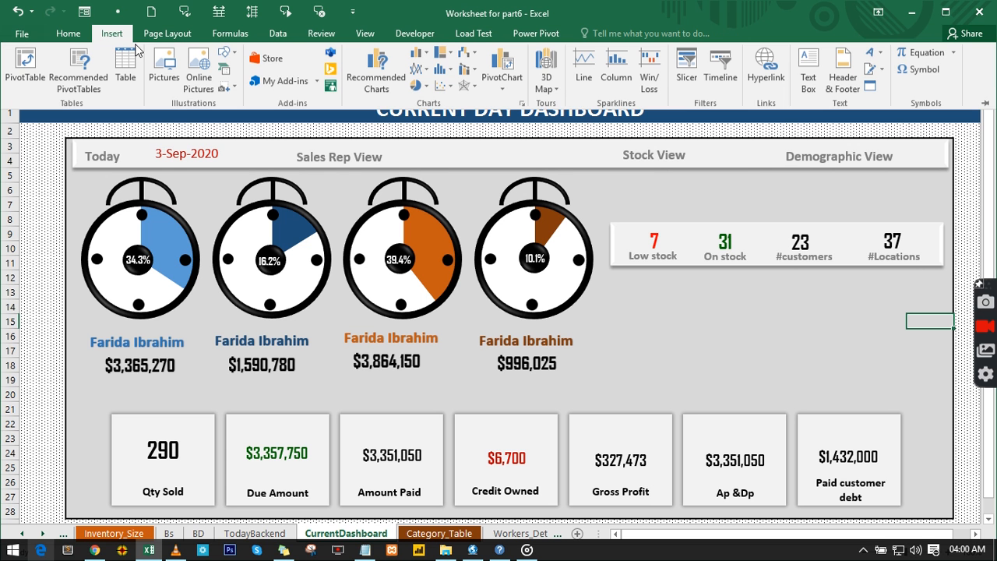
pyautogui.click(236, 56)
pyautogui.click(325, 89)
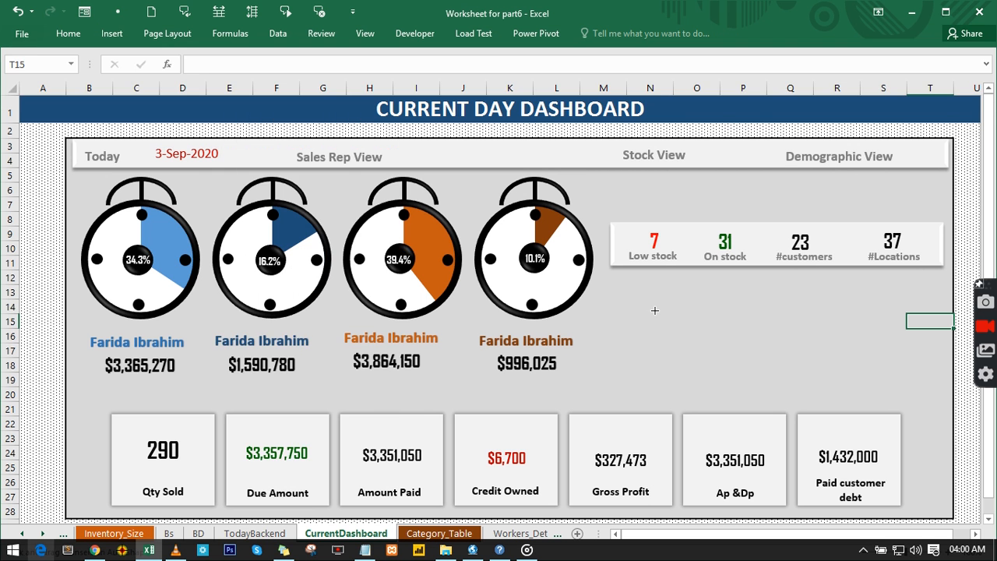
pyautogui.moveTo(627, 286); pyautogui.dragTo(910, 390)
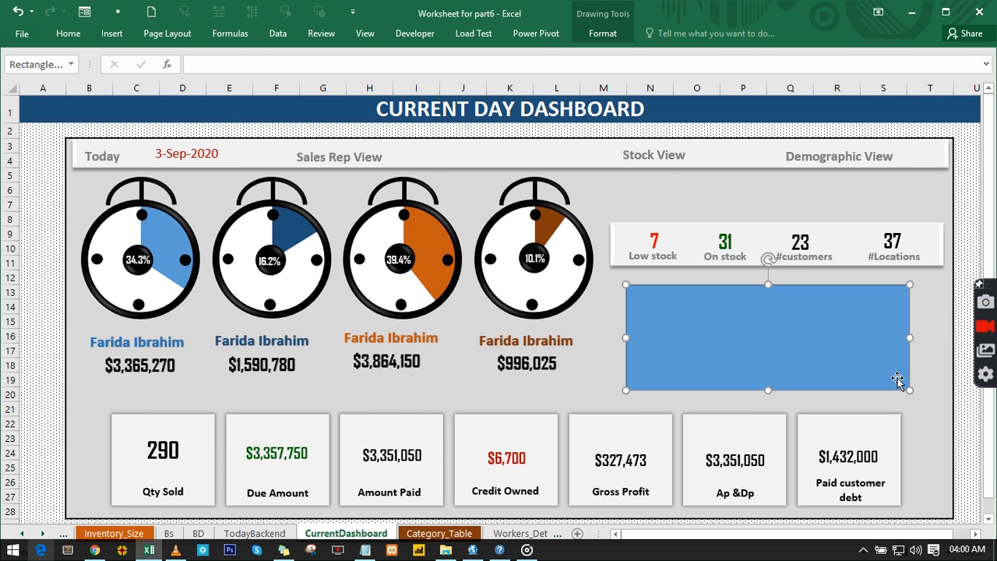
# Fill the new rectangle with light orange and remove its outline.
pyautogui.click(68, 34)
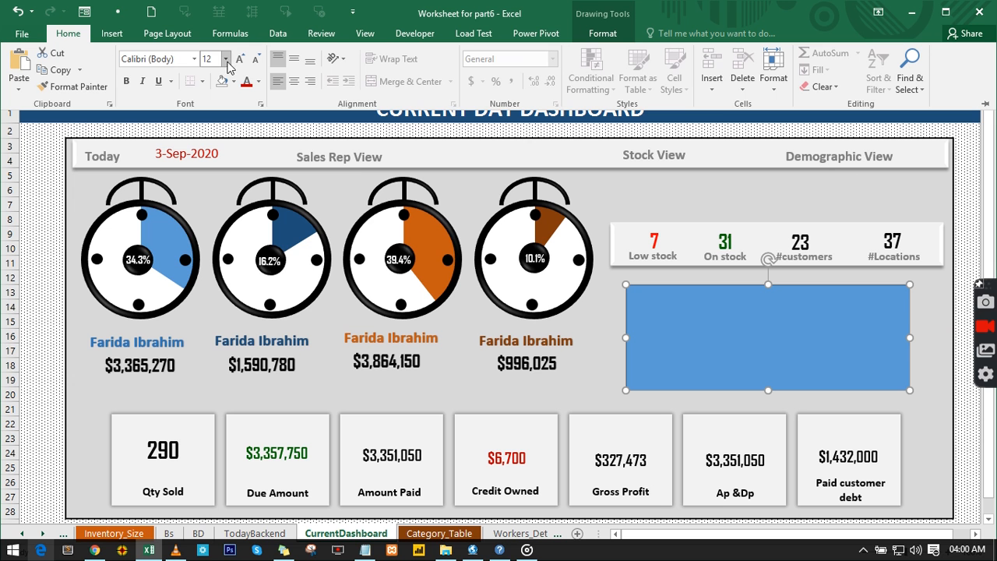
pyautogui.click(259, 82)
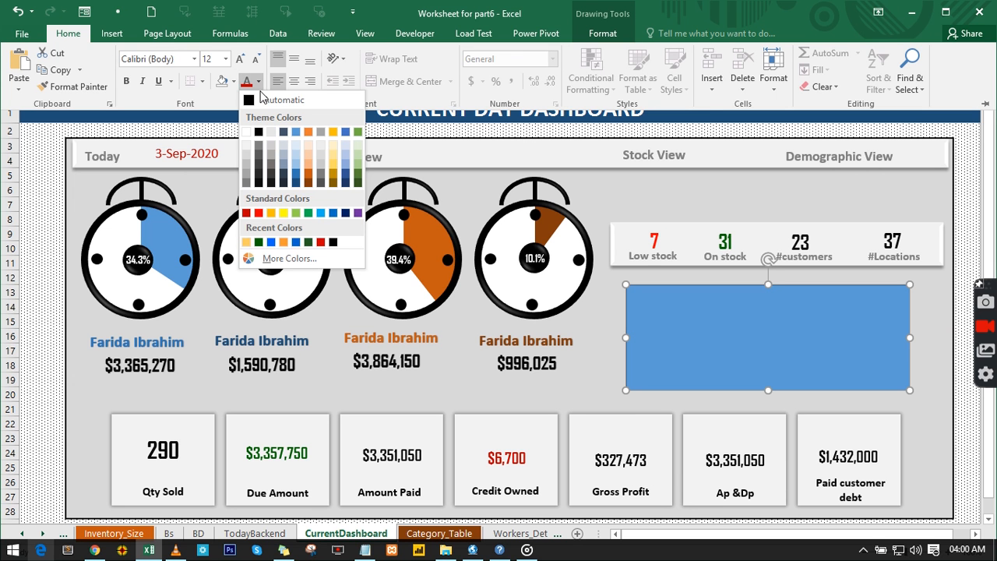
pyautogui.click(284, 242)
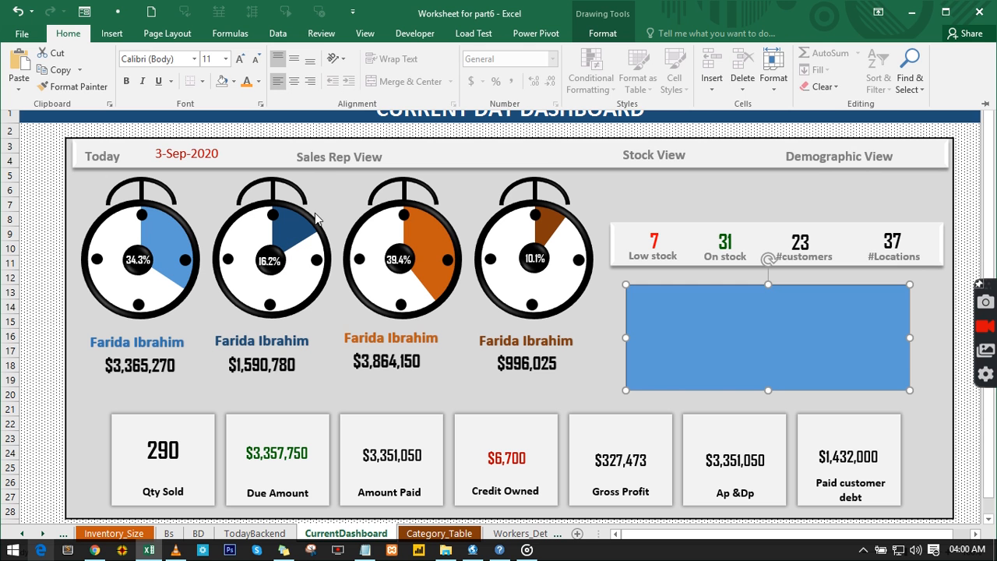
pyautogui.click(604, 35)
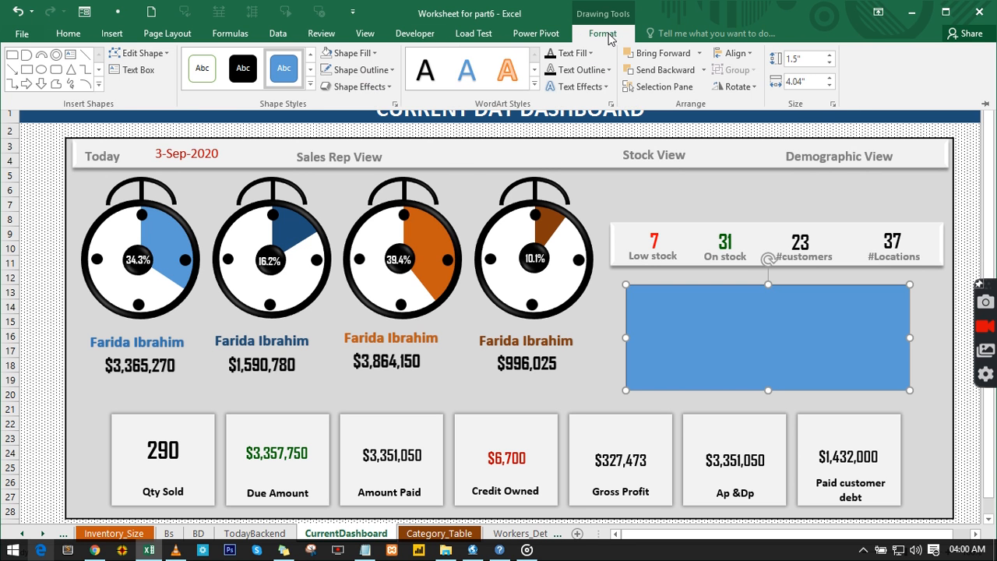
pyautogui.click(375, 55)
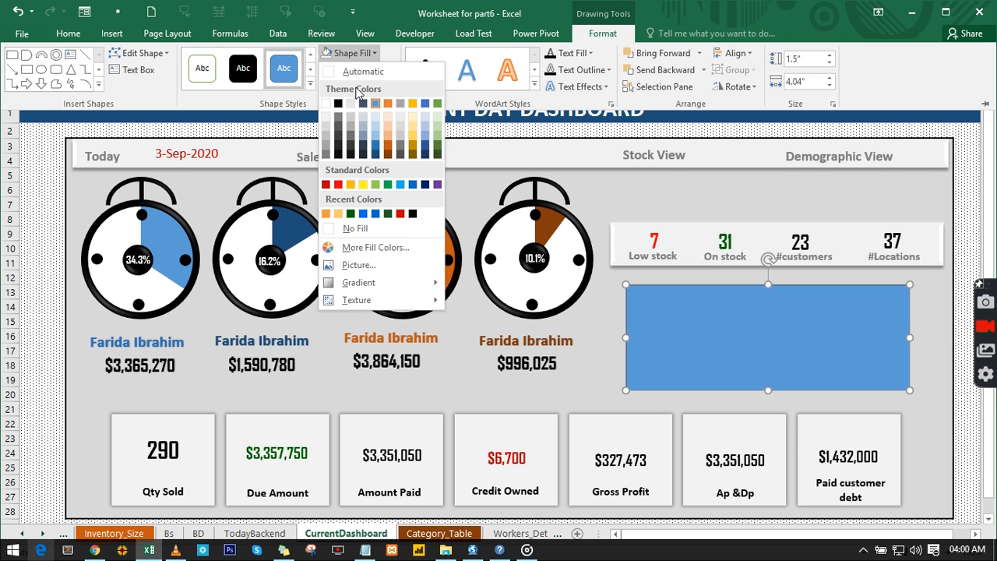
pyautogui.click(335, 214)
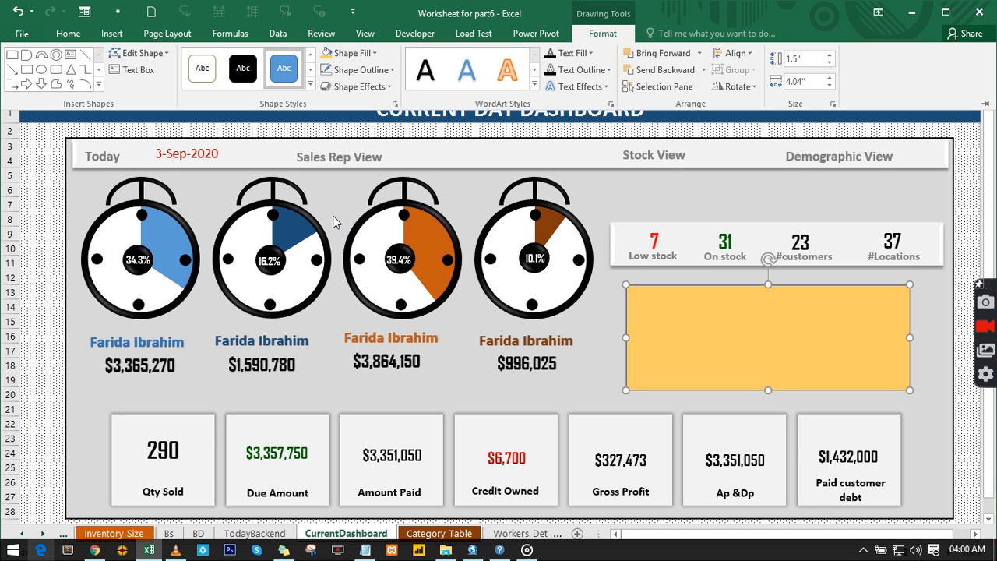
pyautogui.click(390, 71)
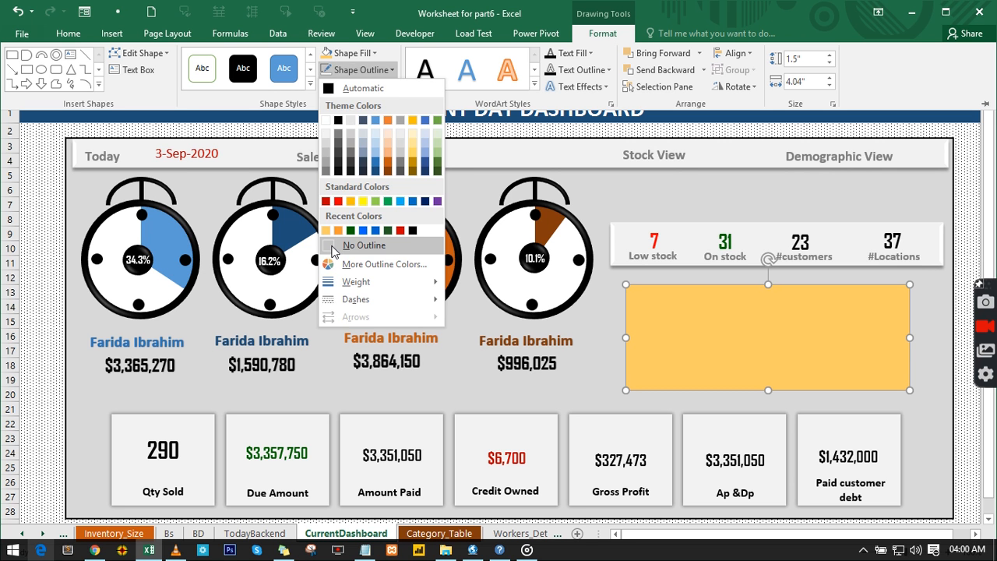
pyautogui.click(334, 246)
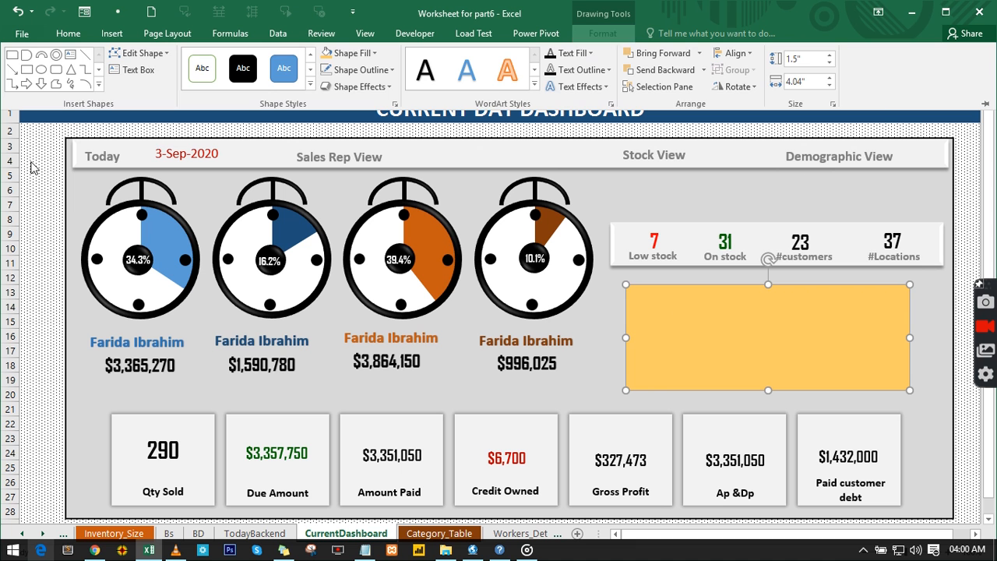
# Copy the light orange rectangle and paste it as a picture at cell A4.
pyautogui.hotkey('ctrl', 'F1')
pyautogui.click(36, 155)
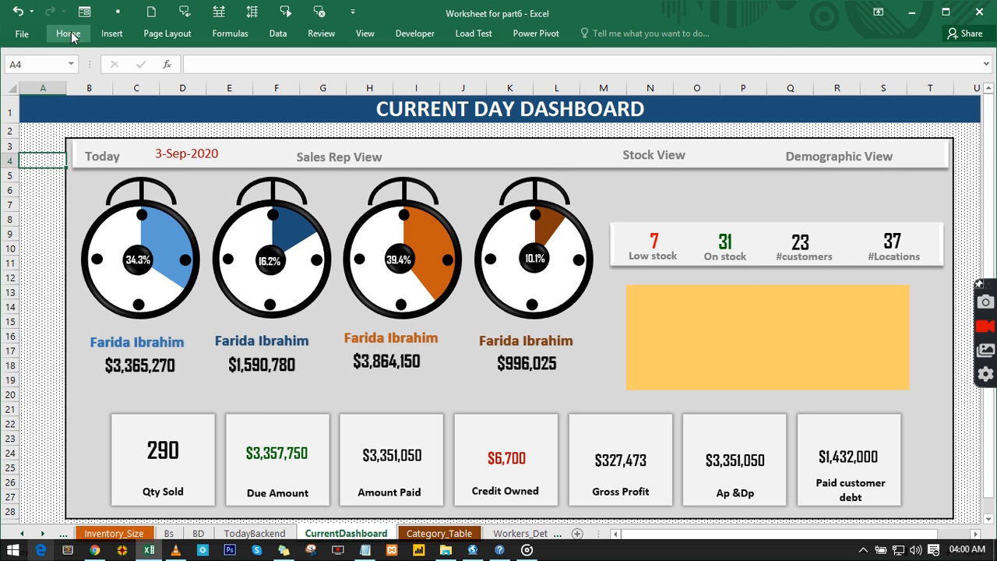
pyautogui.click(69, 35)
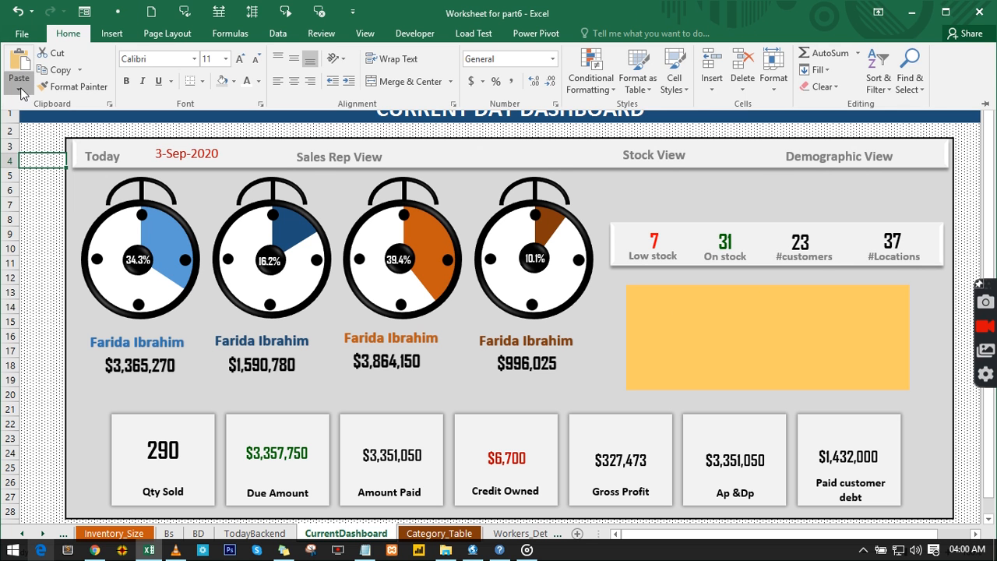
pyautogui.click(19, 91)
pyautogui.click(62, 129)
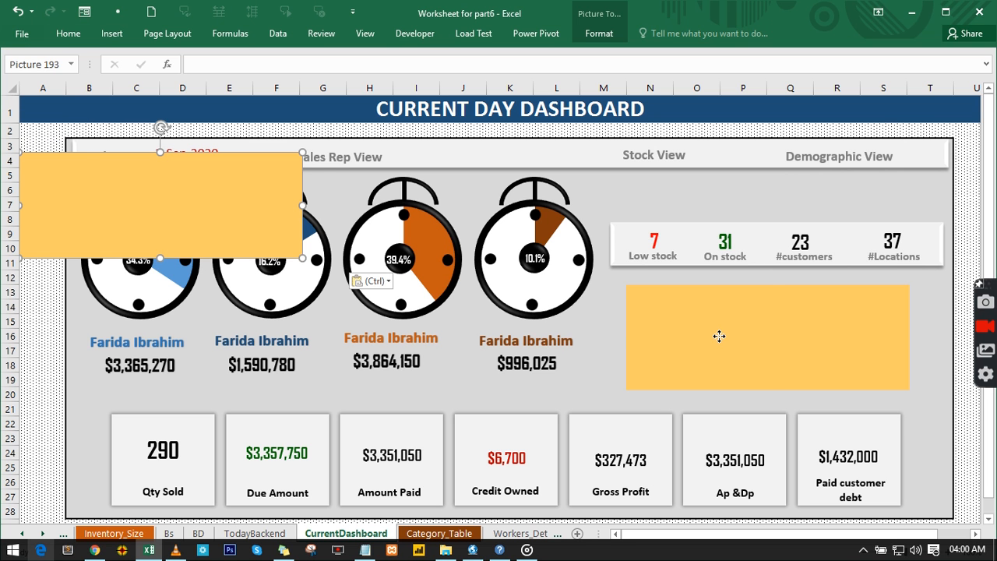
# Delete the original orange rectangle and move the pasted picture into its place below the stock and customer figures card.
pyautogui.click(720, 339)
pyautogui.press('Delete')
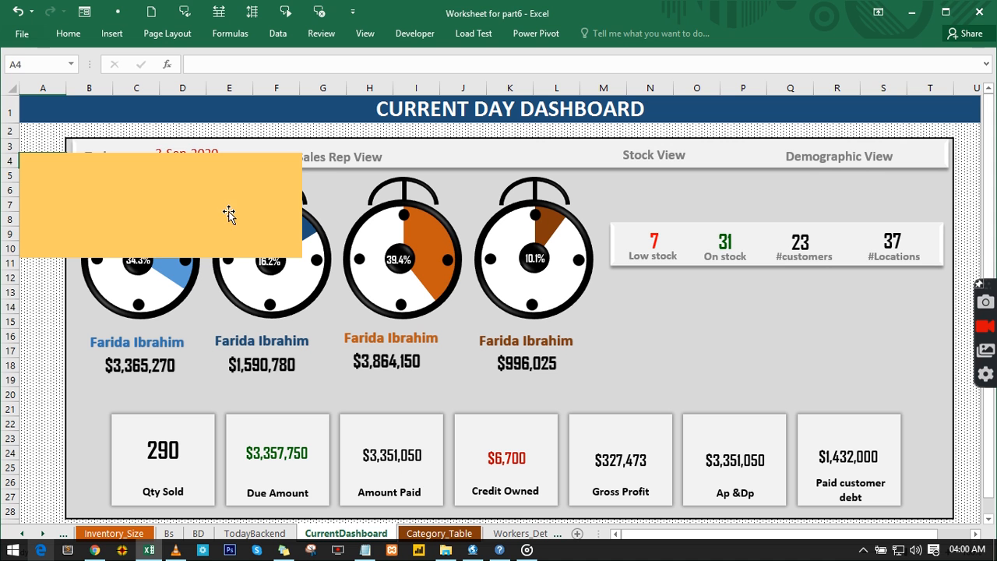
pyautogui.click(177, 178)
pyautogui.moveTo(178, 177); pyautogui.dragTo(760, 310)
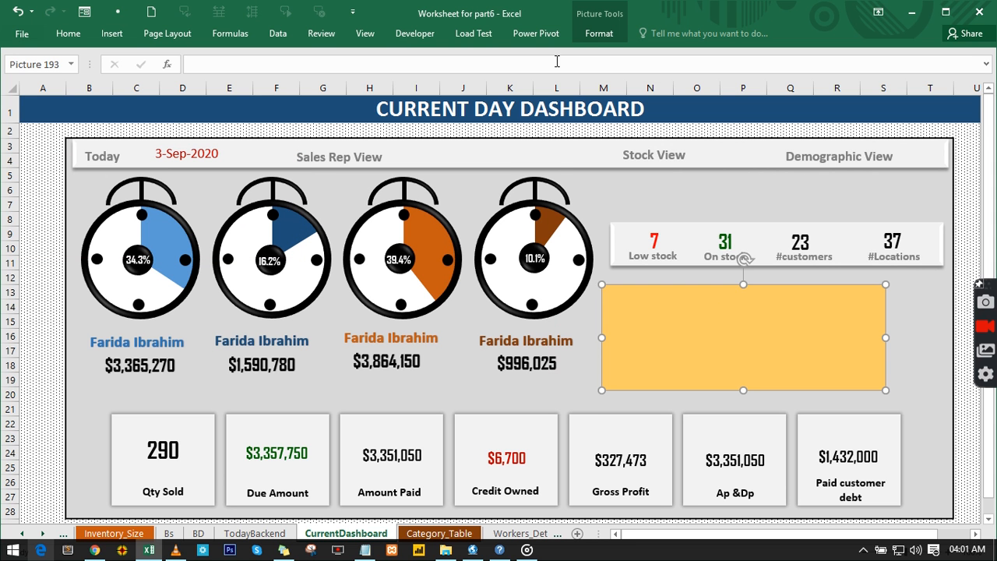
# Apply the rotated, white-framed picture style with a shadow to the orange picture and remove its border.
pyautogui.click(598, 33)
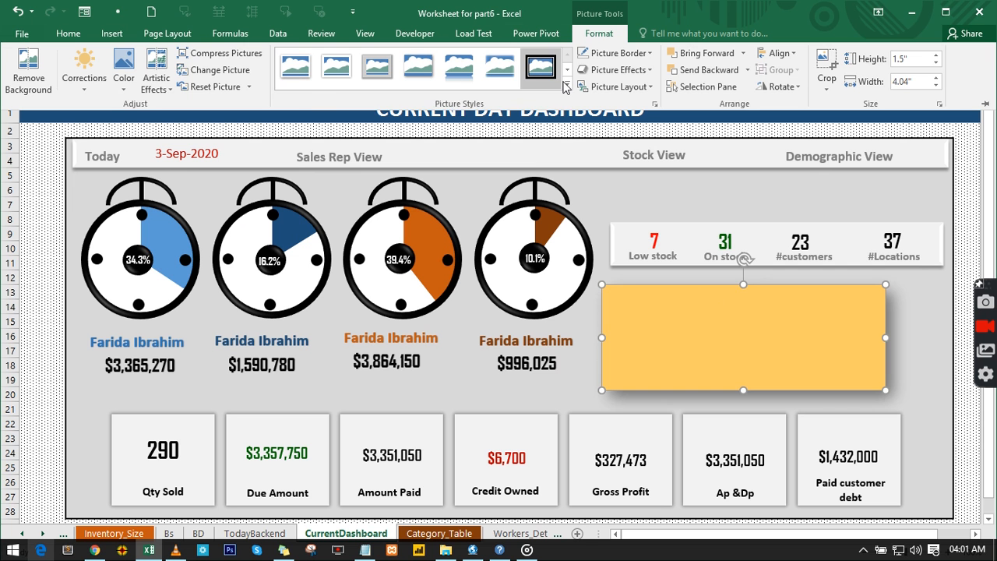
pyautogui.click(566, 87)
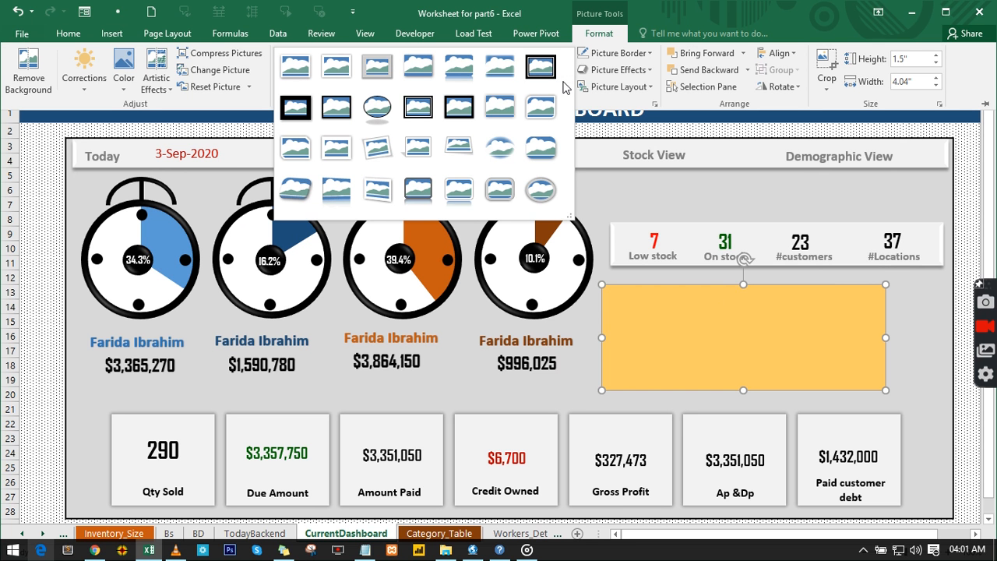
pyautogui.click(379, 146)
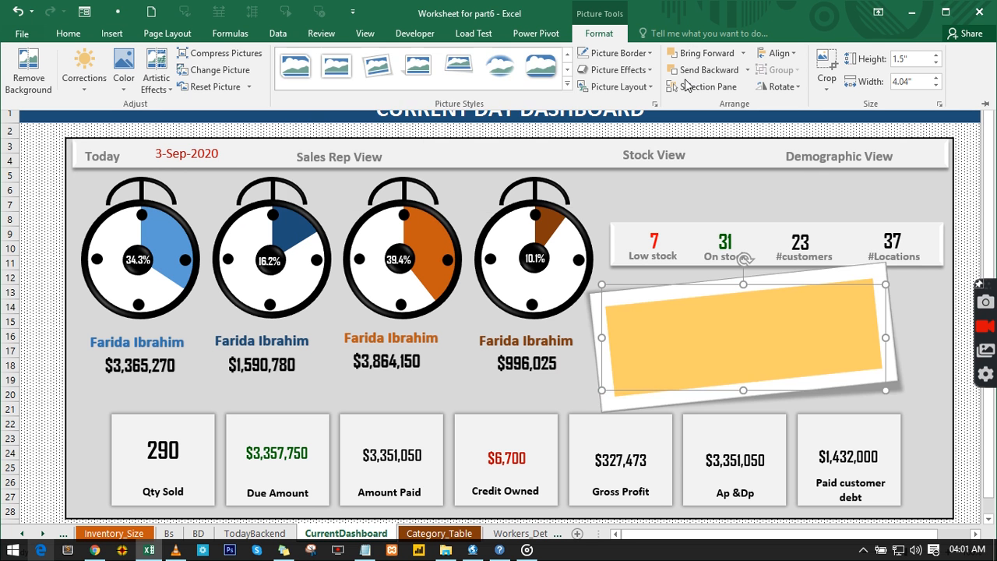
pyautogui.click(639, 53)
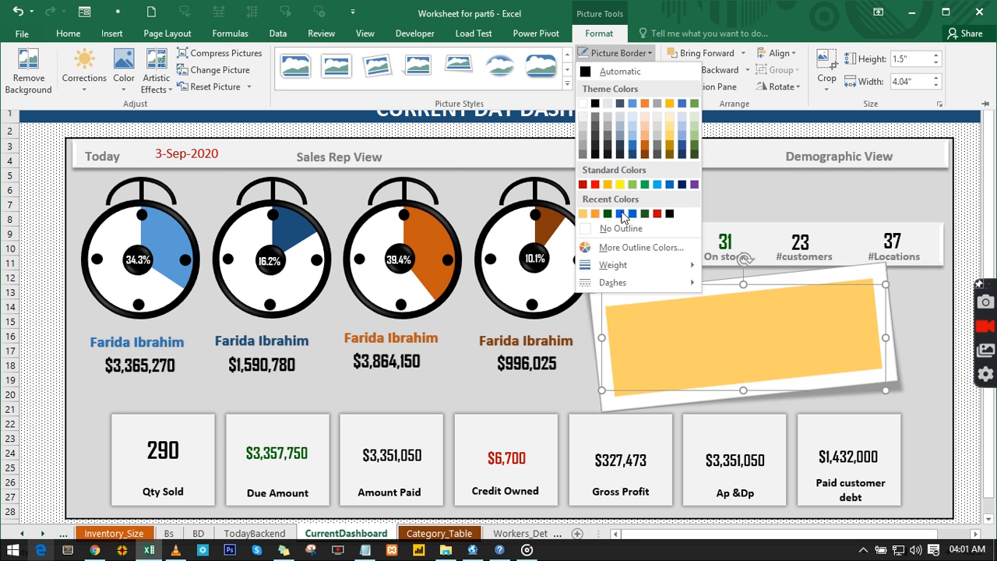
pyautogui.click(614, 232)
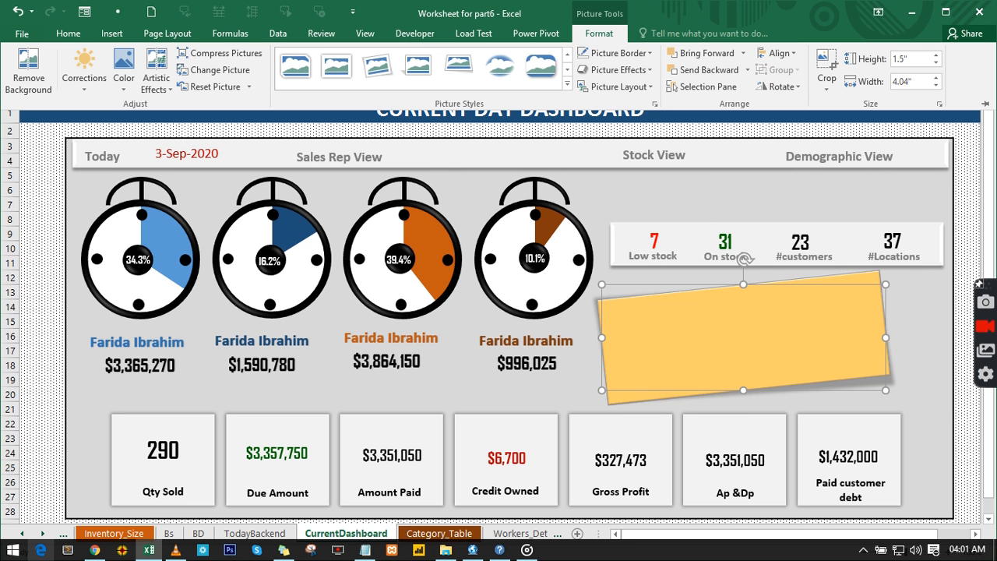
pyautogui.click(911, 327)
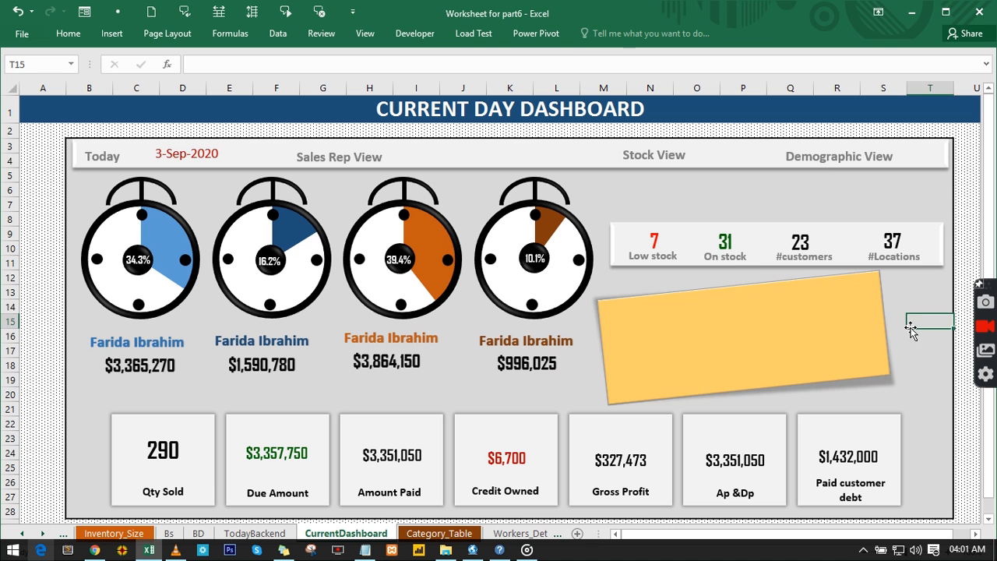
# Shift the tilted orange note slightly to the right and compare its placement with the reference dashboard on the BD sheet.
pyautogui.moveTo(823, 314); pyautogui.dragTo(837, 319)
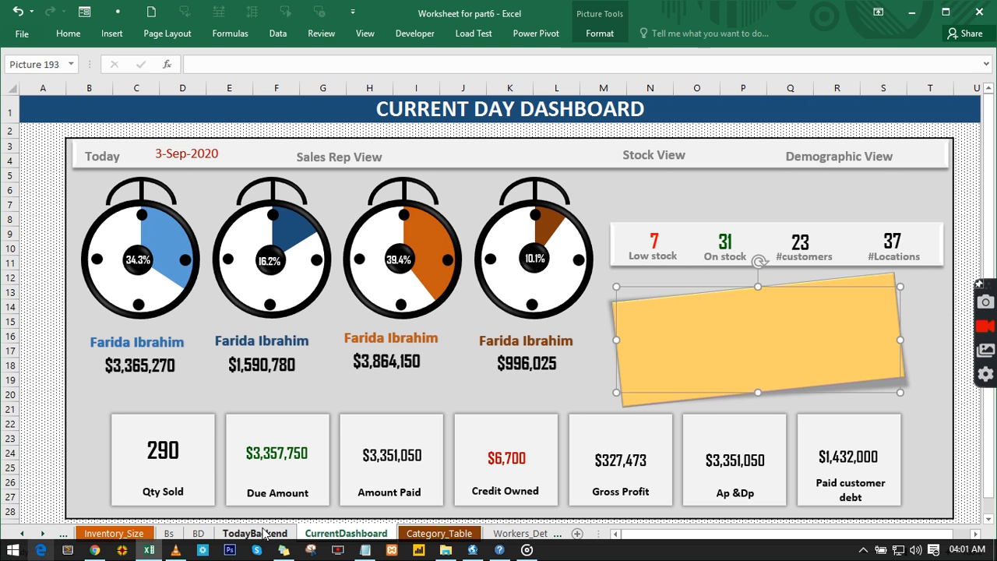
pyautogui.click(197, 534)
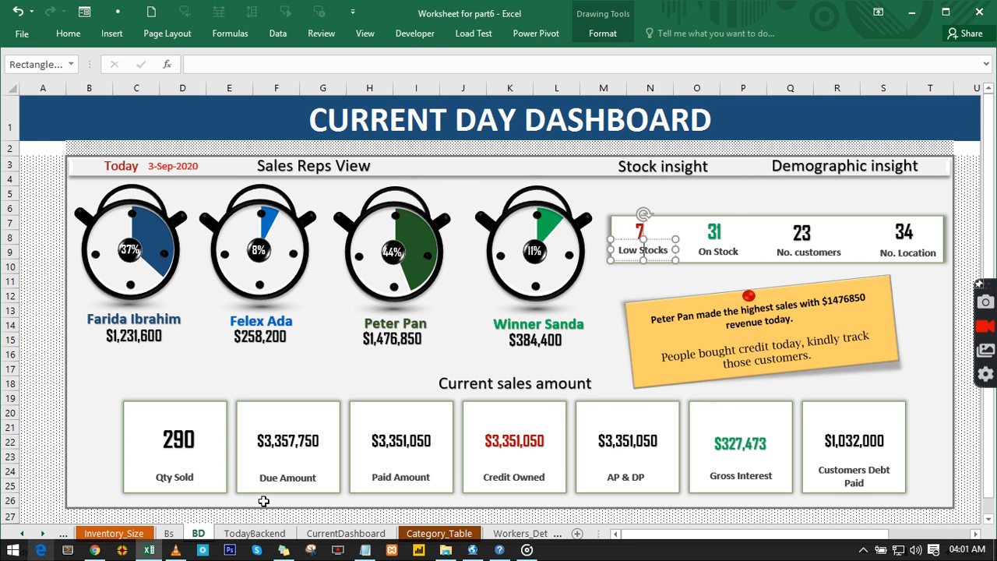
pyautogui.click(307, 532)
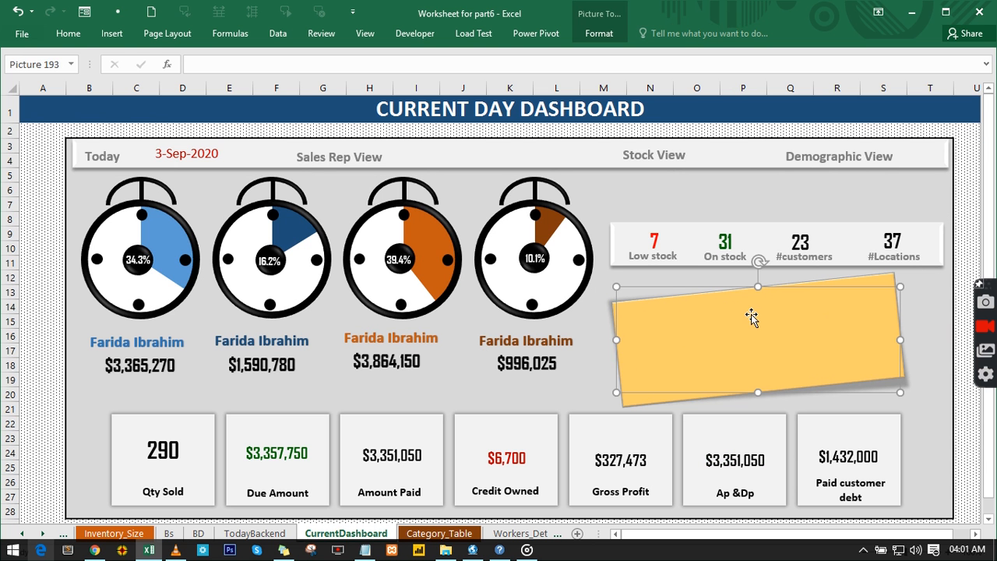
pyautogui.click(928, 307)
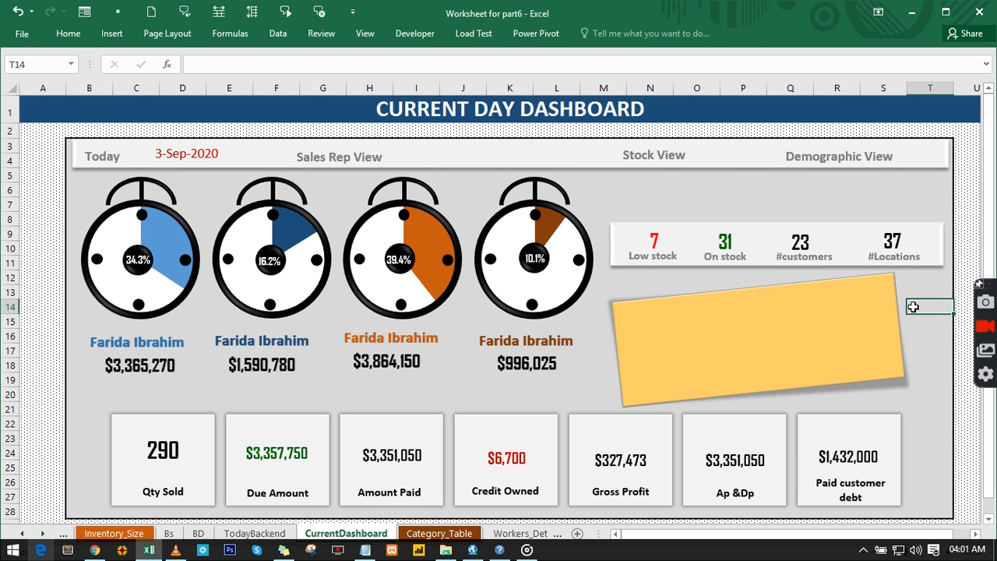
# Draw a small oval about 0.22" high and 0.2" wide at the middle of the orange note's upper edge.
pyautogui.click(114, 34)
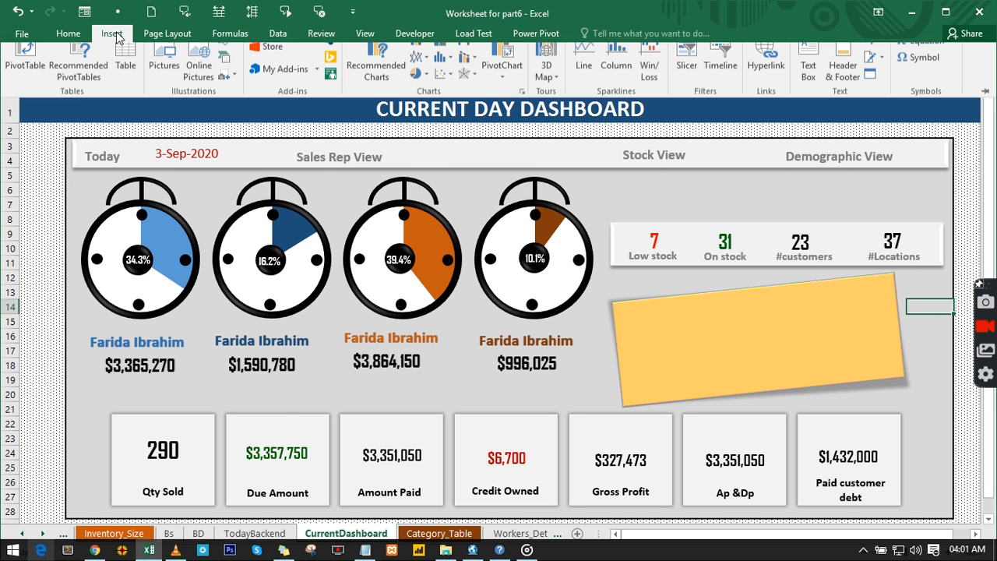
pyautogui.click(231, 58)
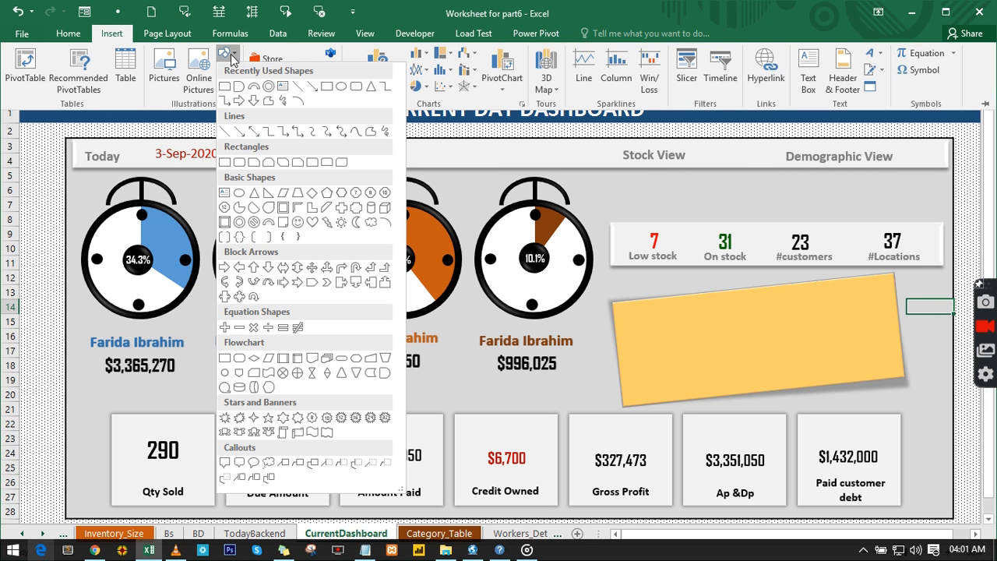
pyautogui.click(238, 194)
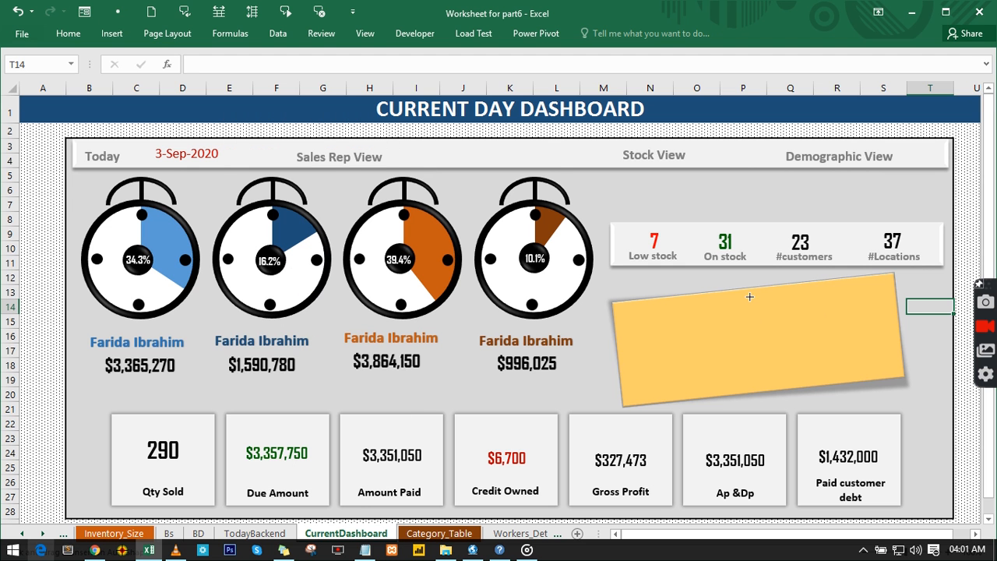
pyautogui.moveTo(747, 292)
pyautogui.mouseDown()
pyautogui.moveTo(761, 307)
pyautogui.moveTo(745, 292)
pyautogui.mouseUp()
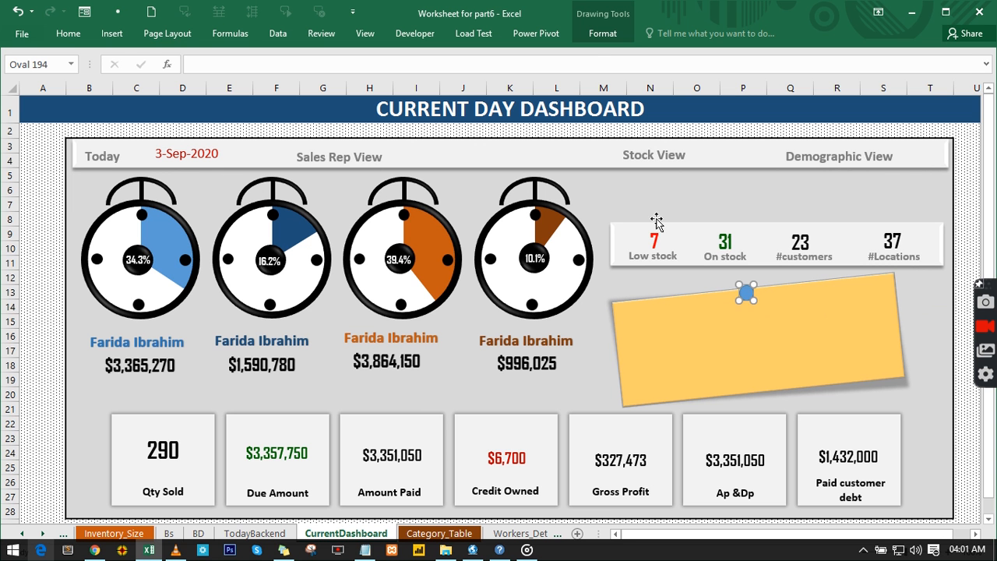
# Fill the small oval with standard red and remove its outline.
pyautogui.click(593, 35)
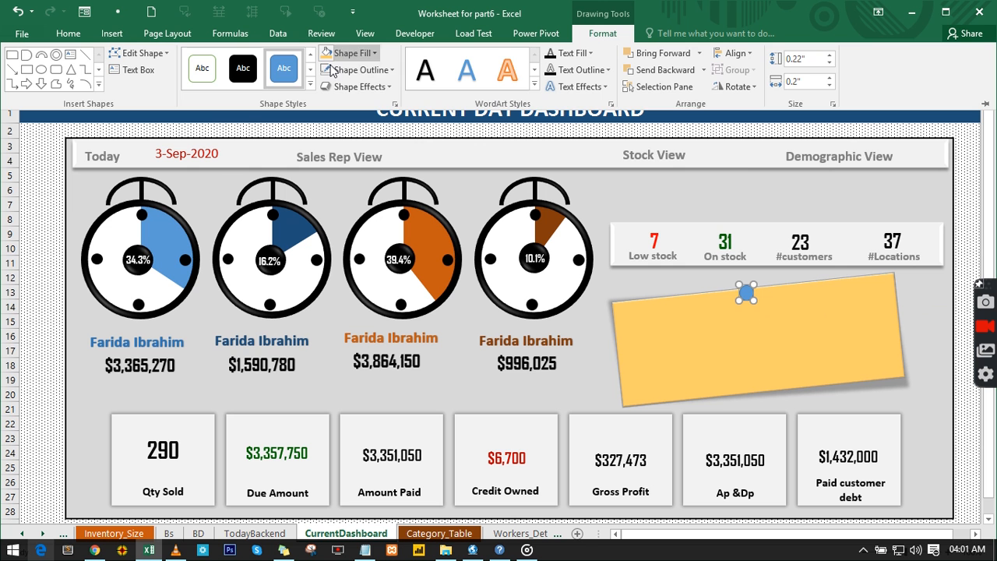
pyautogui.click(377, 53)
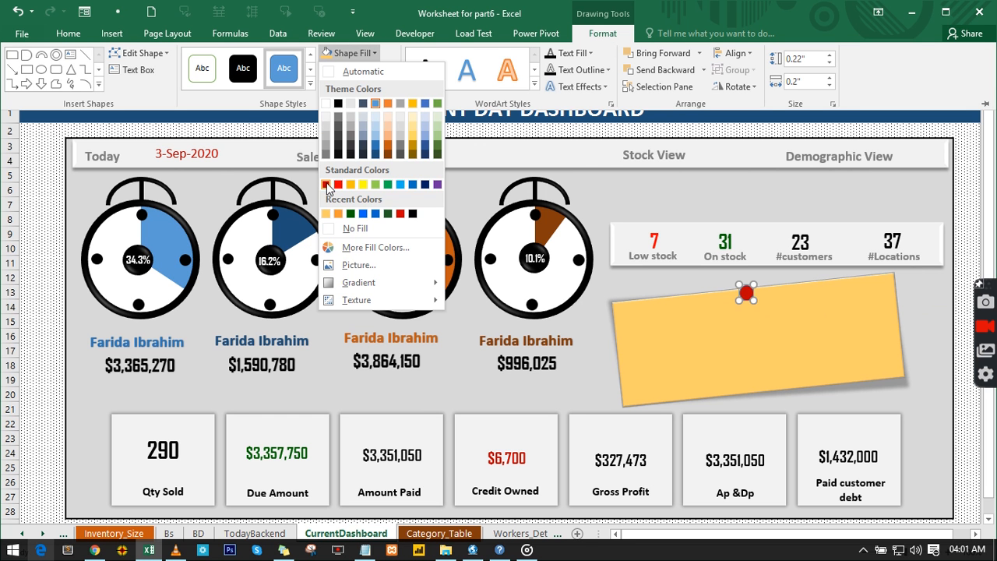
pyautogui.click(338, 185)
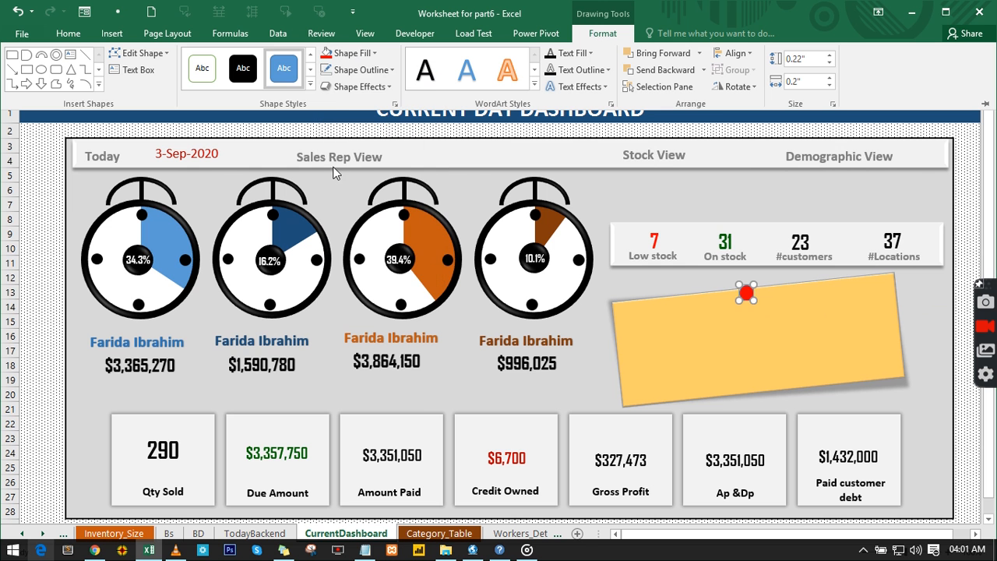
pyautogui.click(387, 70)
pyautogui.click(327, 241)
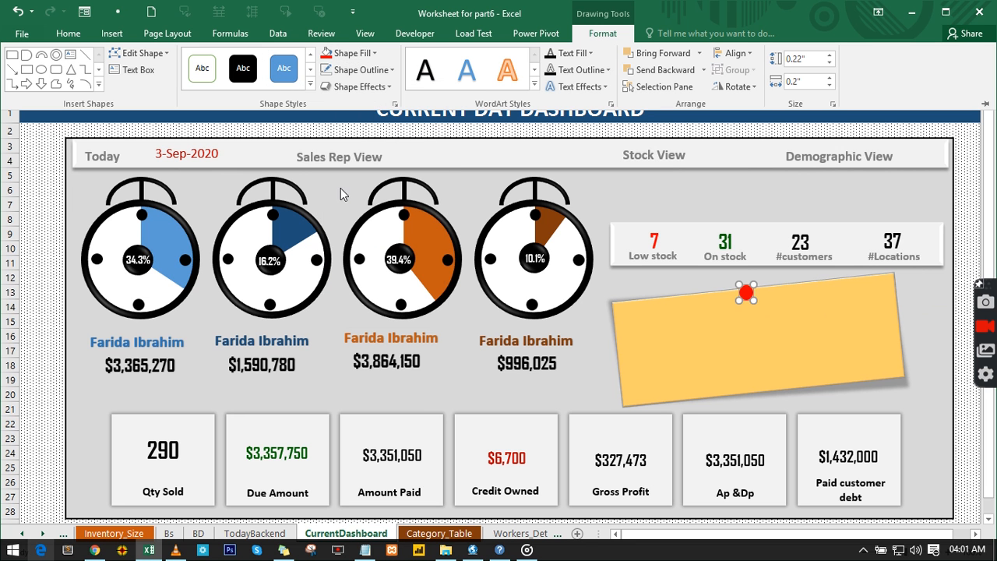
# Apply the third preset shape effect of the first row to the red oval so it resembles a pin head.
pyautogui.click(387, 87)
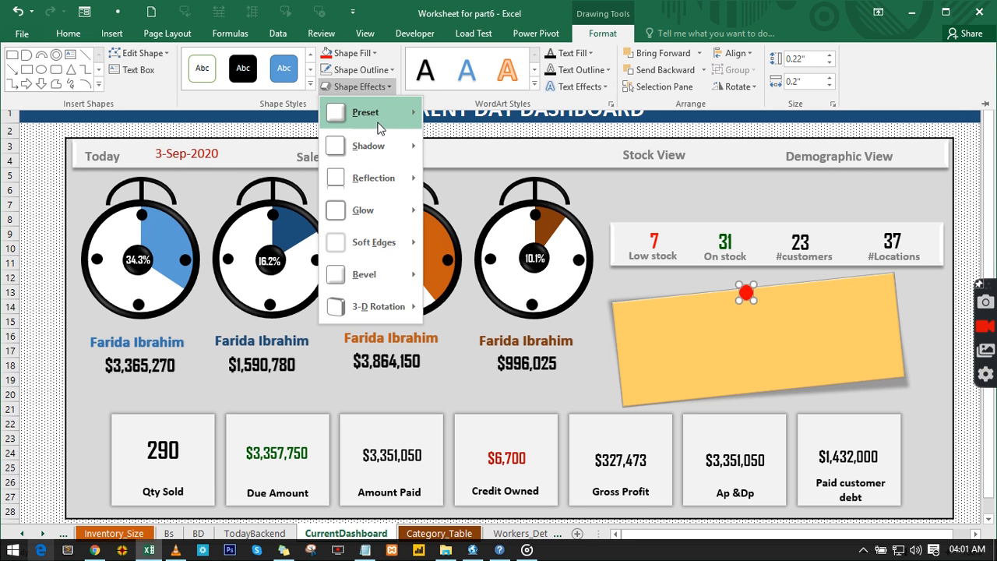
pyautogui.moveTo(394, 119)
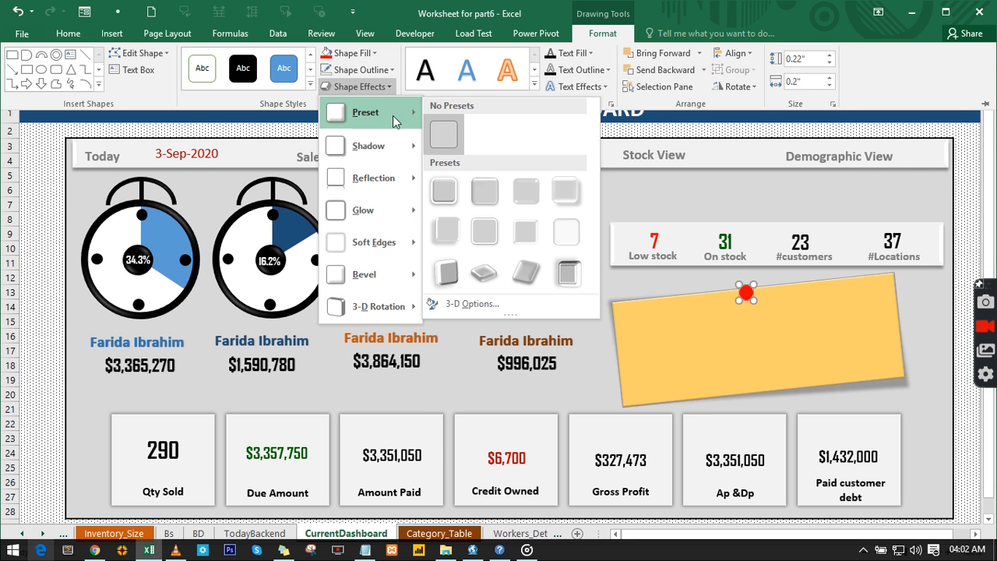
pyautogui.click(520, 189)
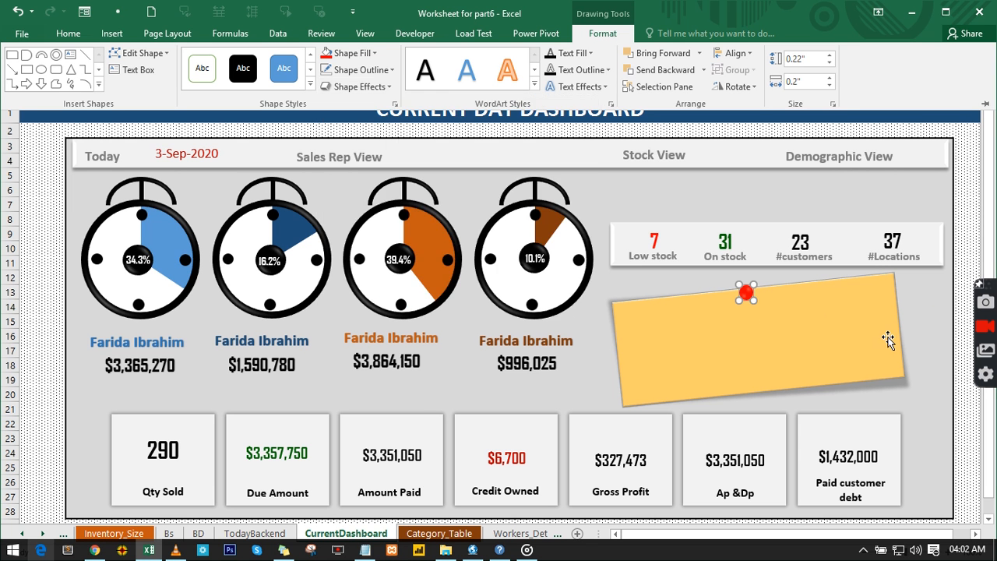
pyautogui.click(971, 243)
pyautogui.click(971, 233)
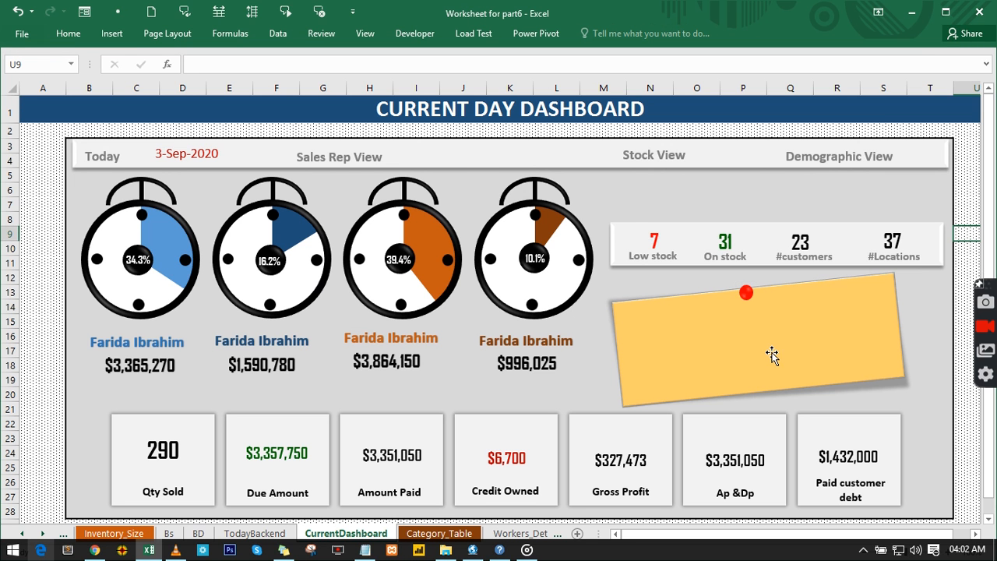
# In cell C16 of the TodayBackend sheet, calculate the highest Sum of AP&DP with =MAX(C6:C9).
pyautogui.moveTo(365, 549)
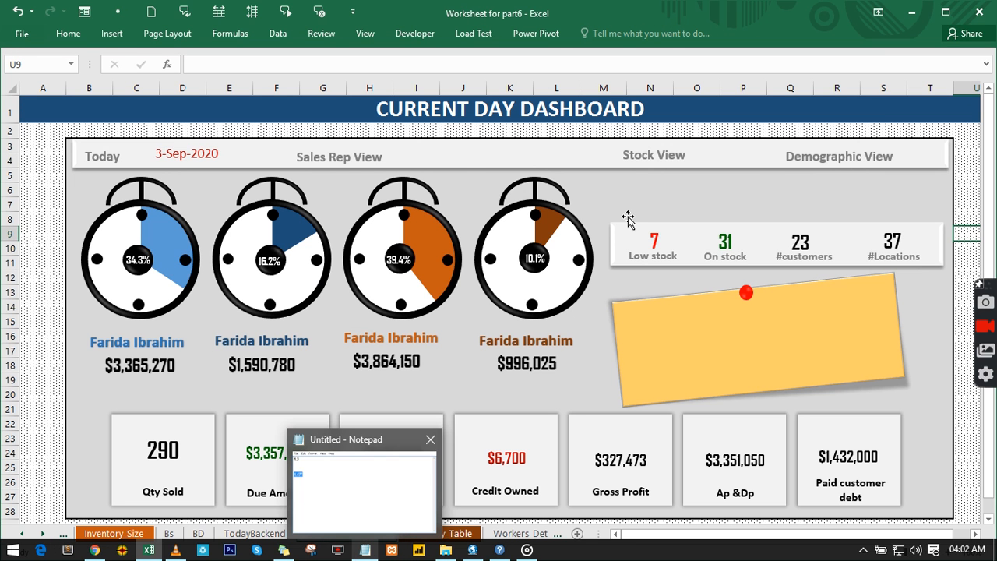
pyautogui.click(251, 534)
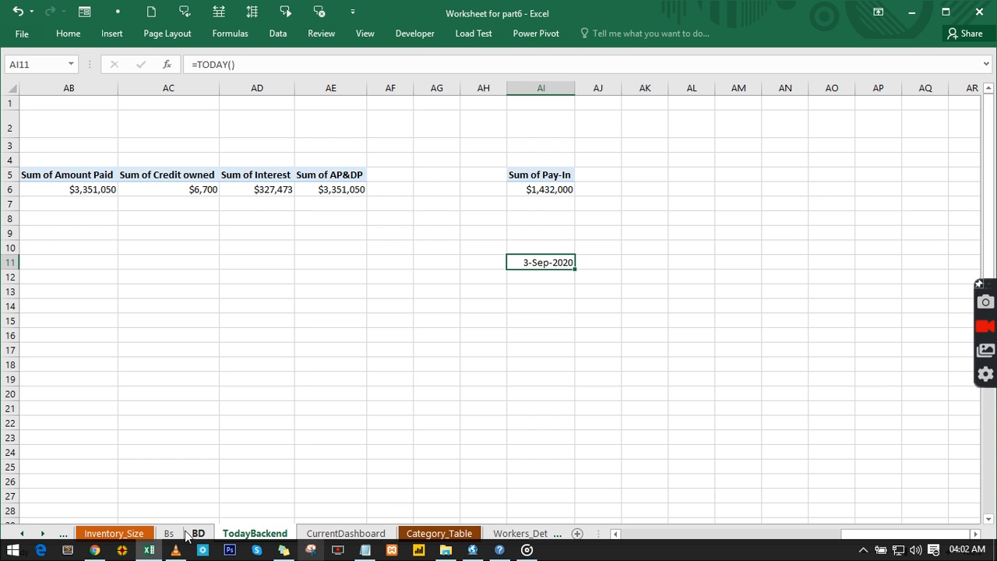
pyautogui.click(189, 533)
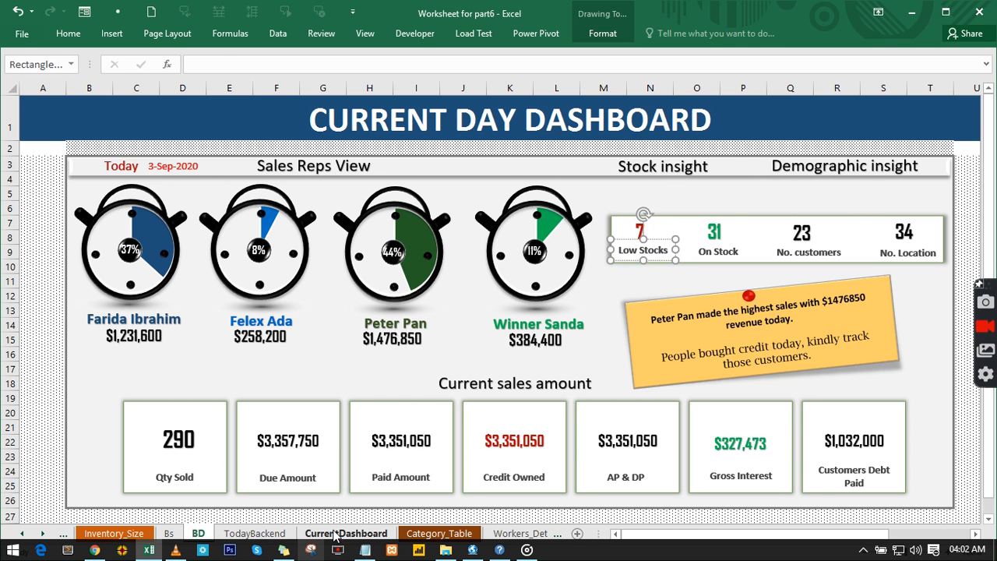
pyautogui.click(261, 533)
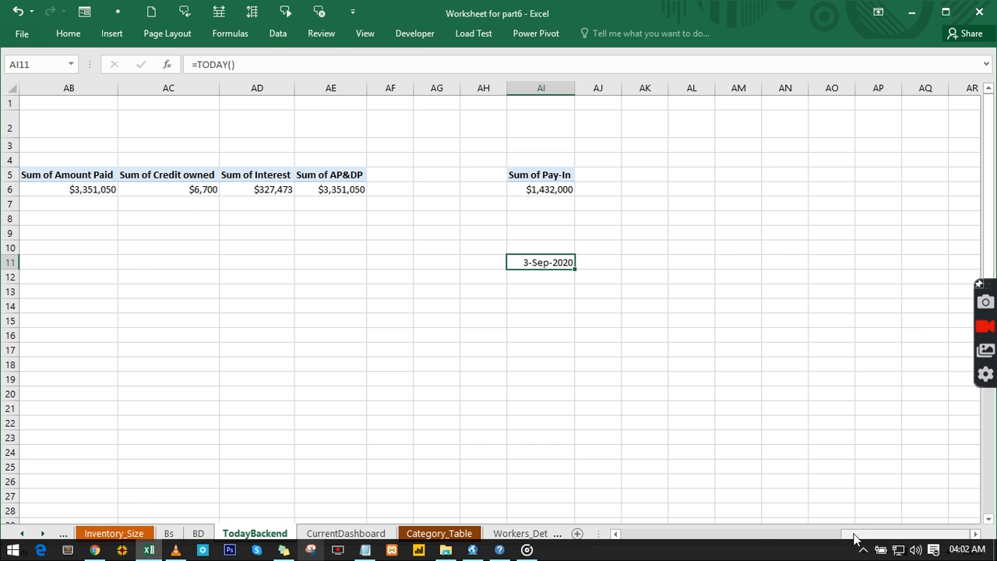
pyautogui.moveTo(855, 538); pyautogui.dragTo(616, 535)
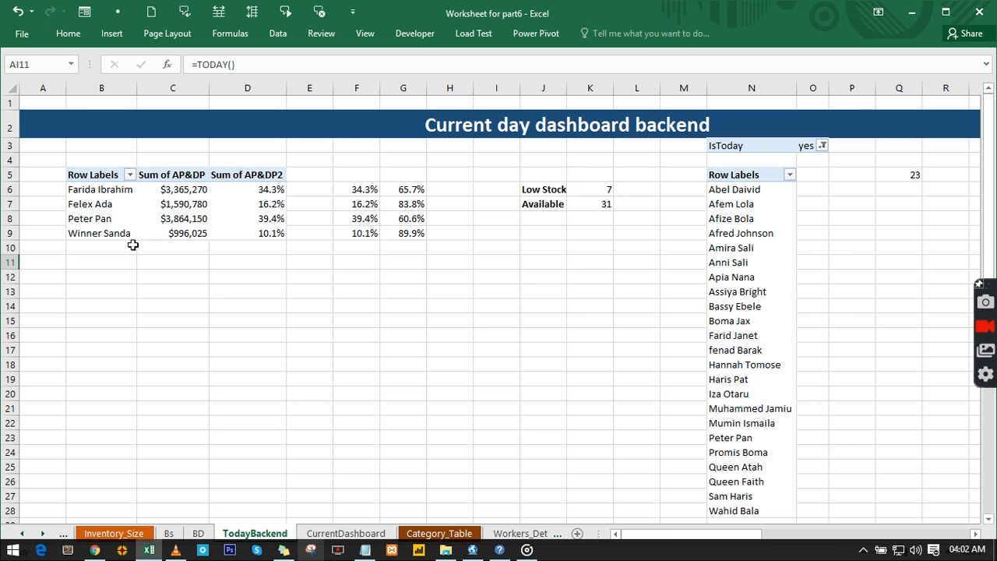
pyautogui.click(167, 341)
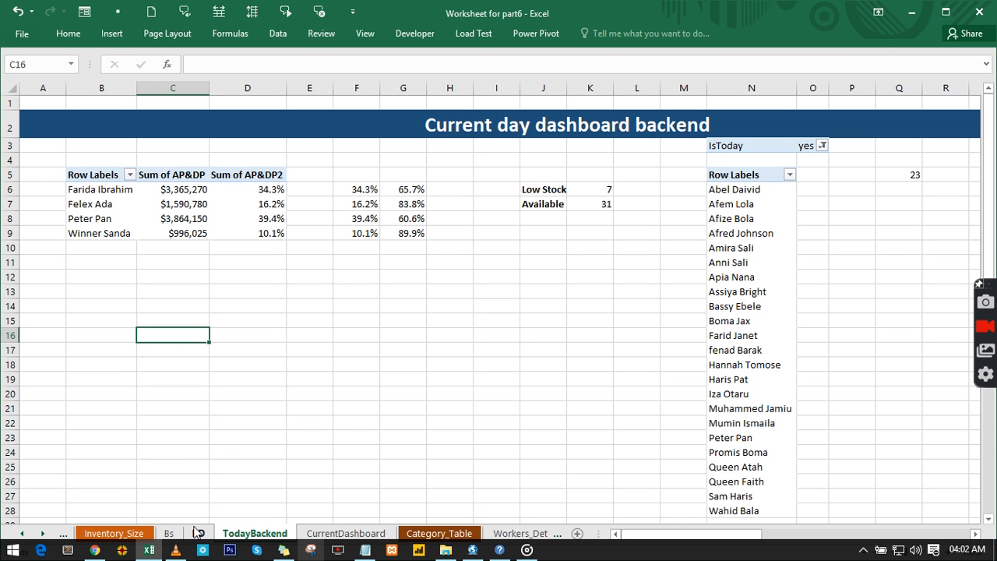
pyautogui.write('=')
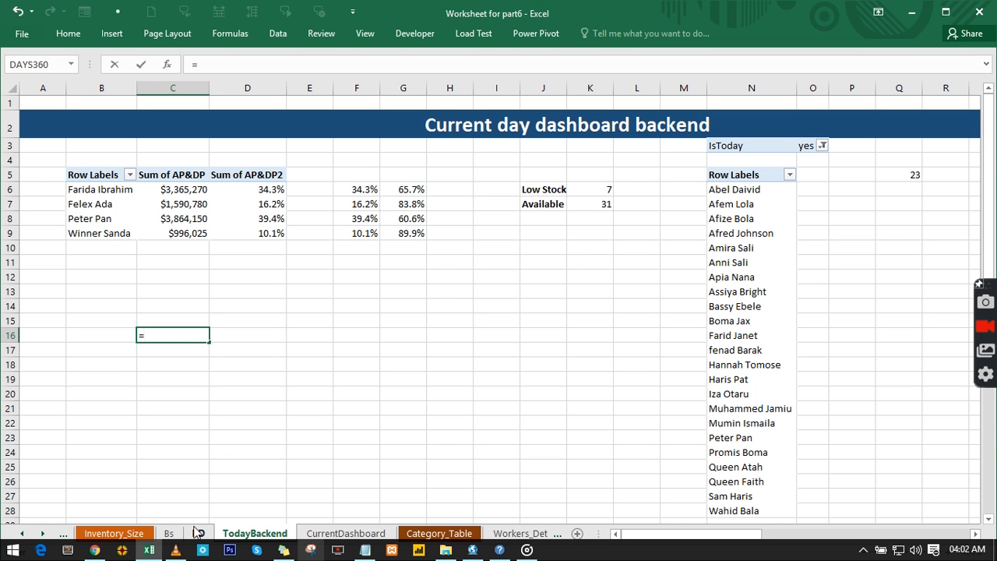
pyautogui.write('ma')
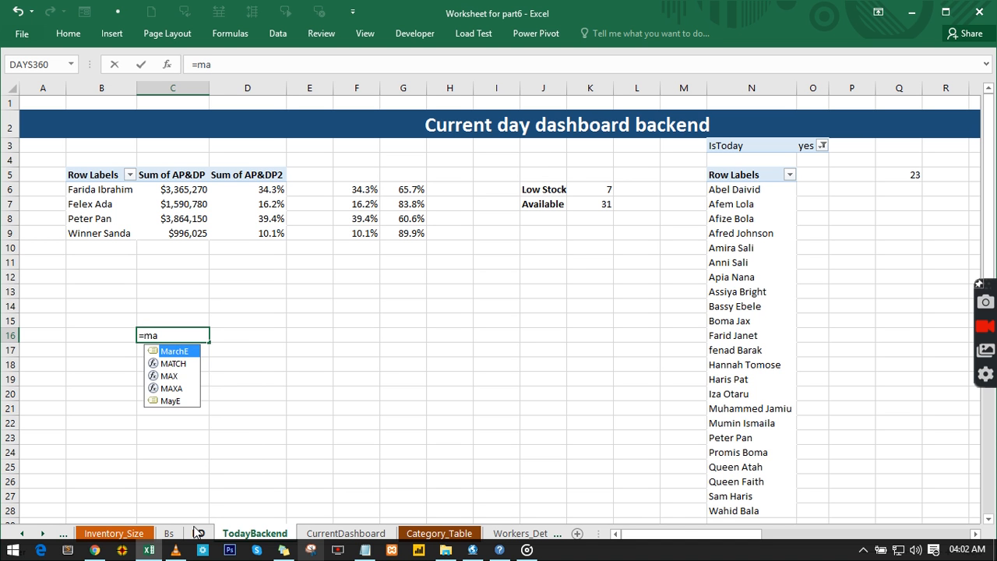
pyautogui.write('x')
pyautogui.press('Tab')
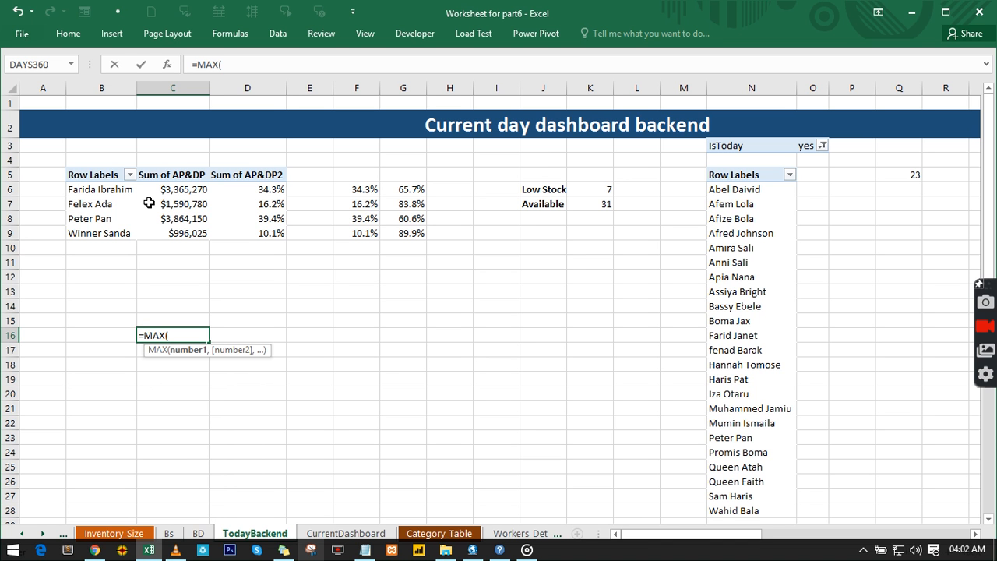
pyautogui.moveTo(161, 192); pyautogui.dragTo(166, 242)
pyautogui.write(')')
pyautogui.press('Return')
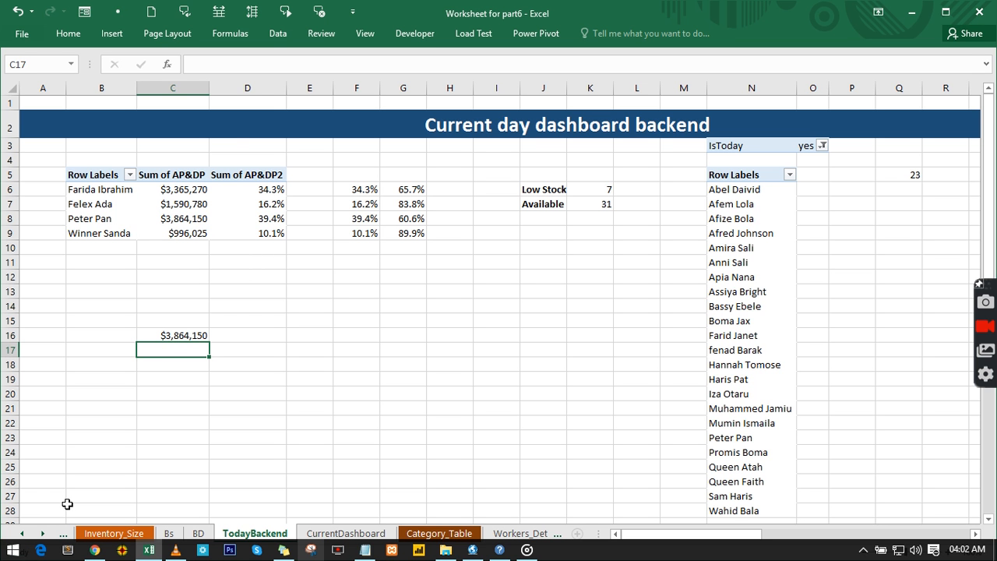
# Enter =LARGE(C6:C9,1) in cell C17 to return the largest Sum of AP&DP.
pyautogui.write('=')
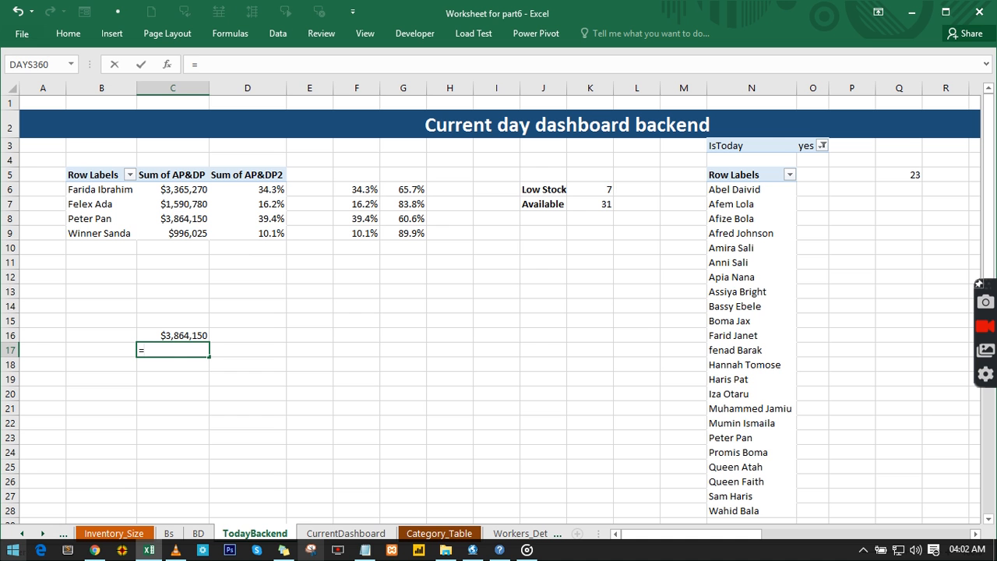
pyautogui.write('lar')
pyautogui.press('Tab')
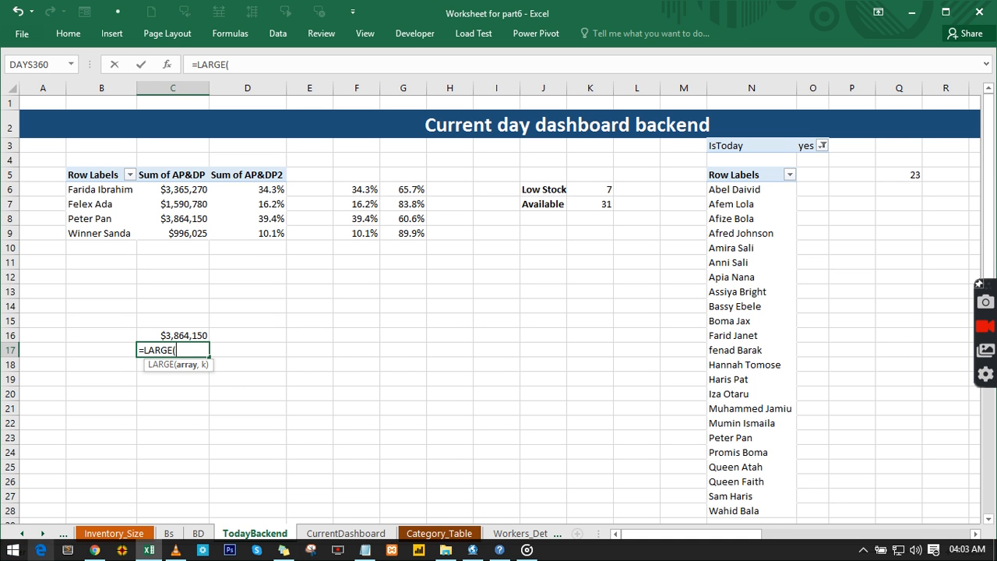
pyautogui.moveTo(164, 190); pyautogui.dragTo(172, 232)
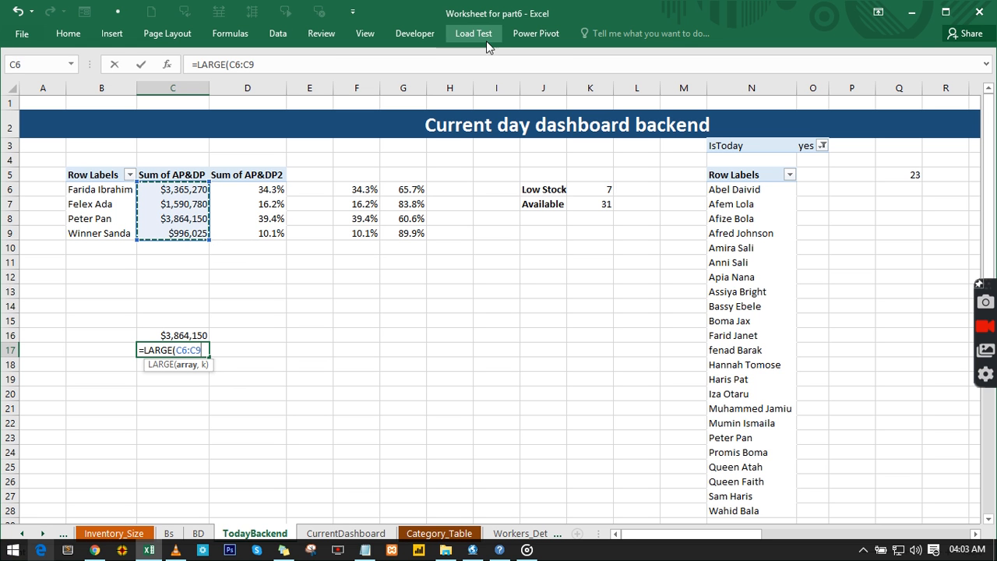
pyautogui.write(',')
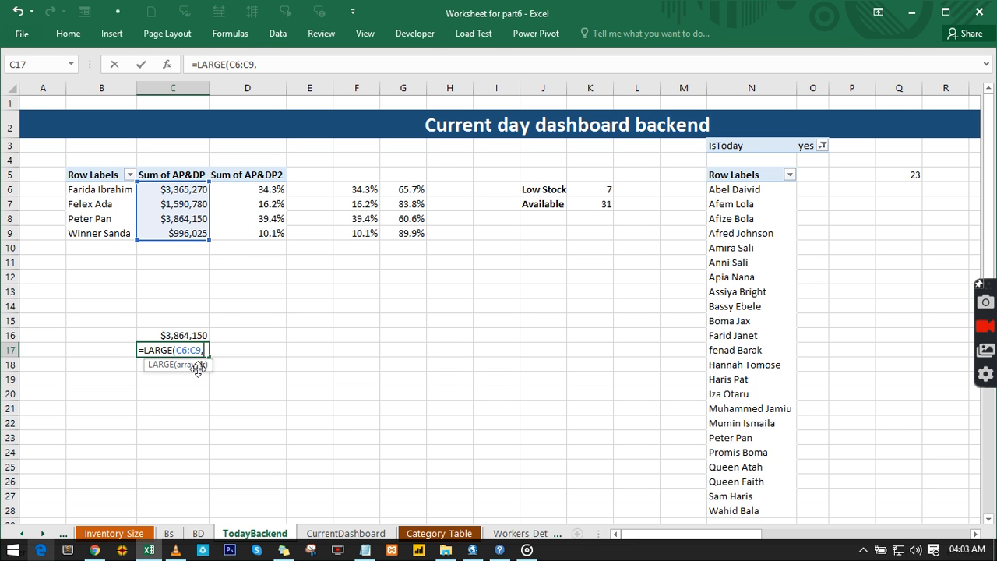
pyautogui.write('1)')
pyautogui.press('Return')
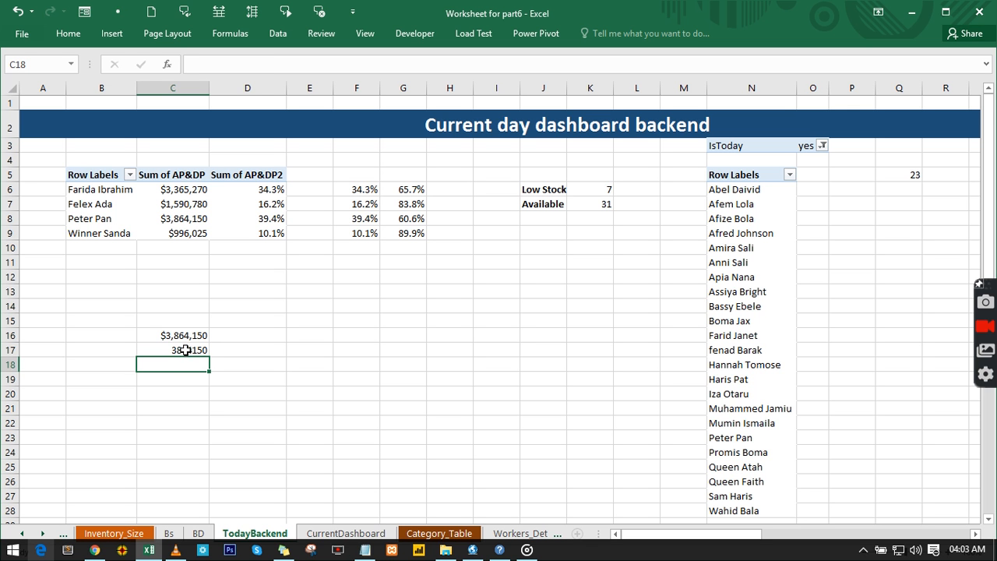
# Copy the currency format of cell C16 onto cell C17 with Format Painter.
pyautogui.click(186, 350)
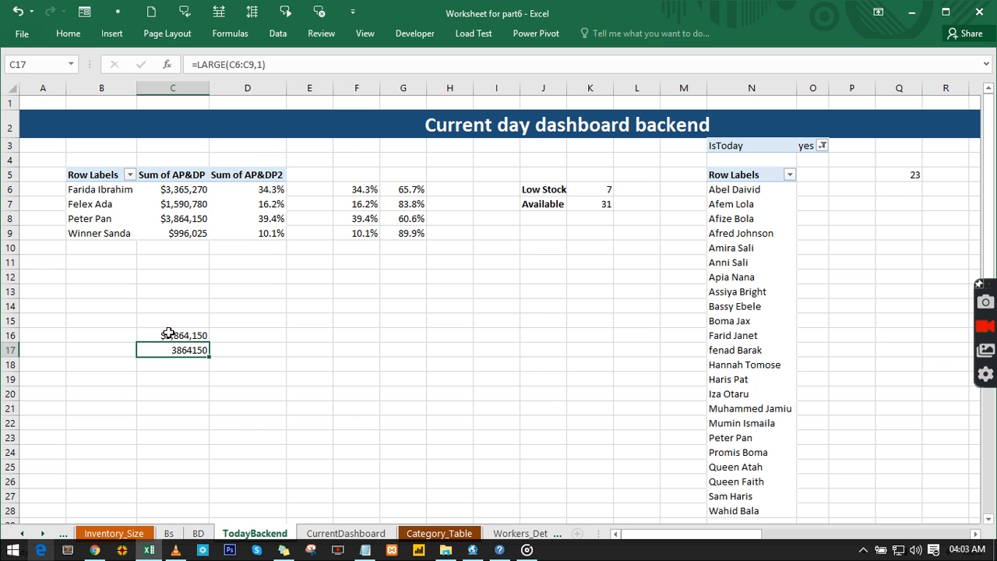
pyautogui.click(168, 334)
pyautogui.click(68, 34)
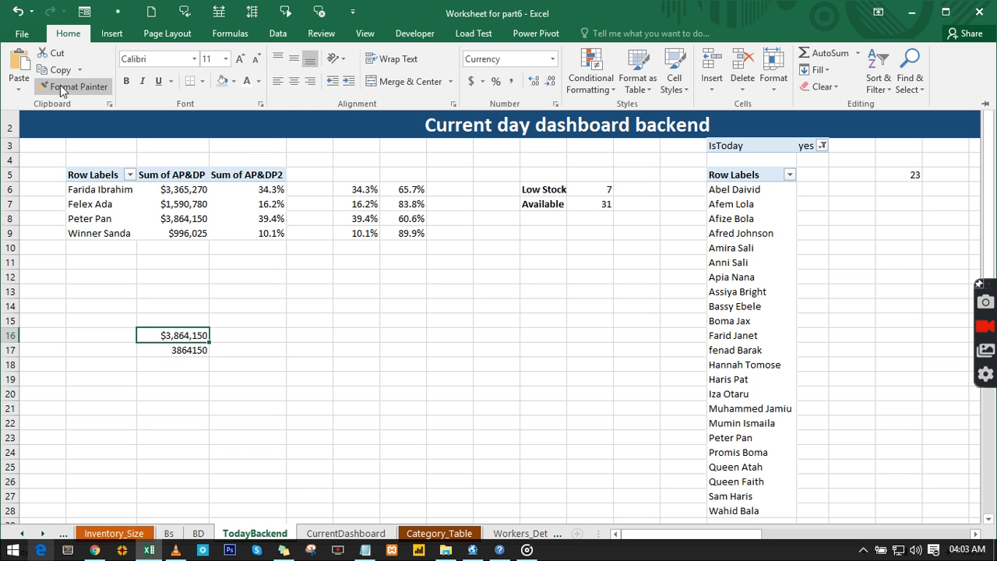
pyautogui.click(60, 84)
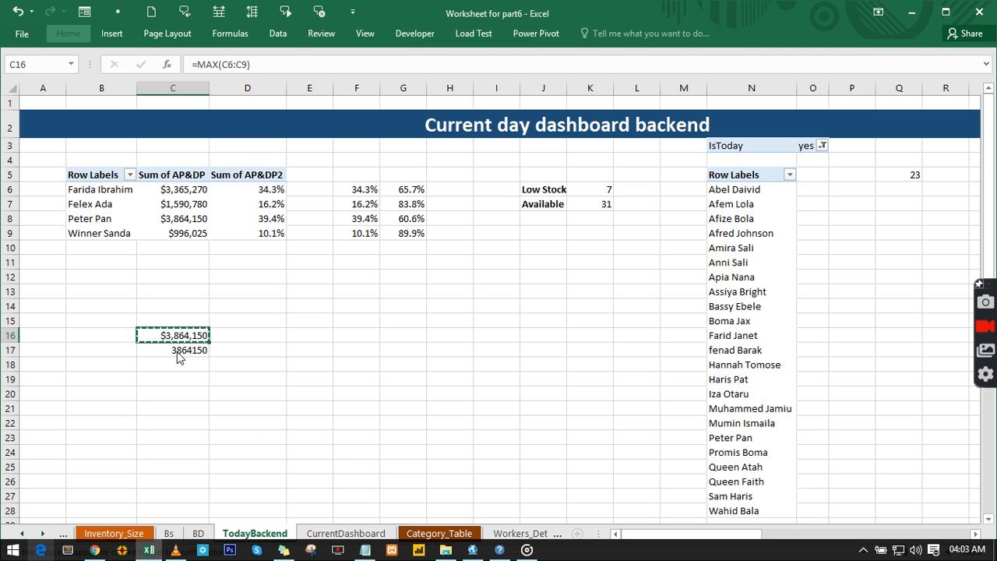
pyautogui.click(180, 352)
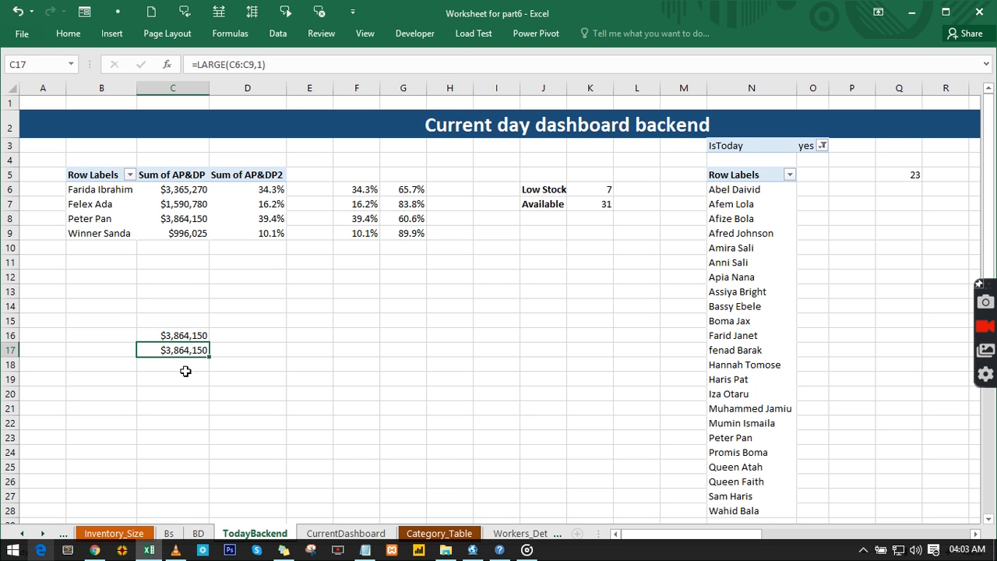
pyautogui.click(182, 335)
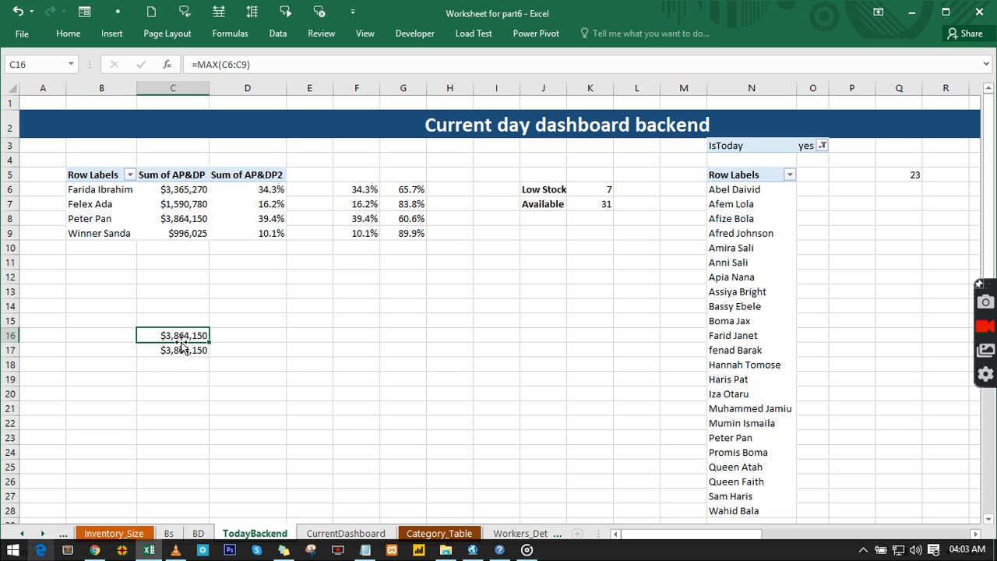
pyautogui.click(174, 352)
pyautogui.click(181, 334)
pyautogui.click(180, 355)
pyautogui.click(185, 334)
# In cell D16, look up the top seller's name with =INDEX(B6:B9,MATCH(C16,C6:C9,0)), accepting the corrected closing parenthesis.
pyautogui.click(235, 334)
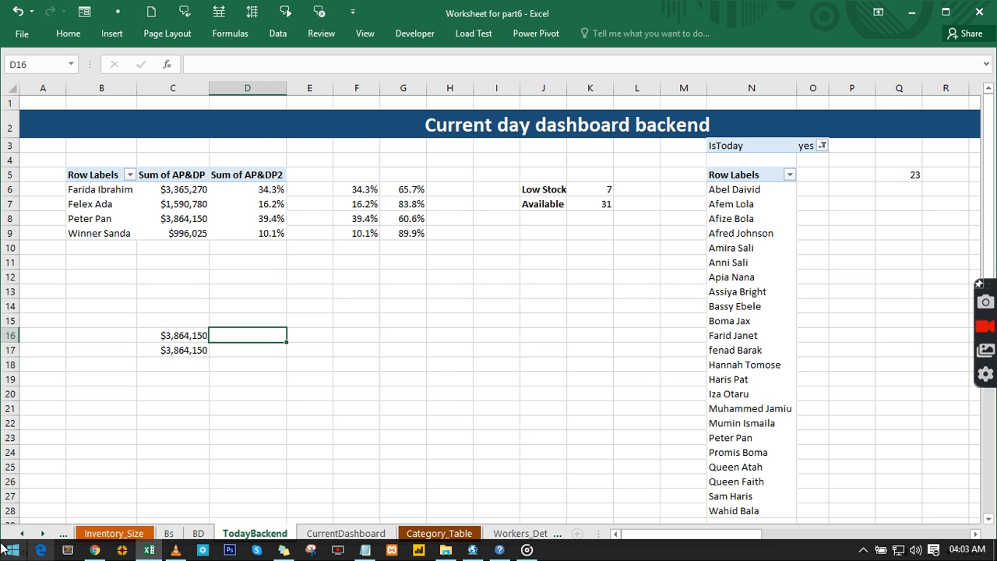
pyautogui.write('=ind')
pyautogui.press('Tab')
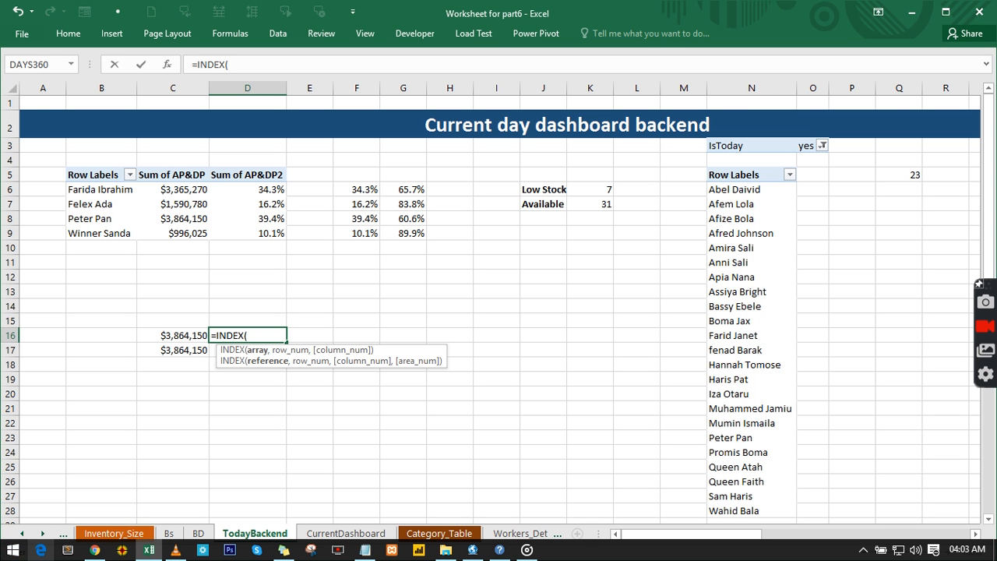
pyautogui.moveTo(85, 189); pyautogui.dragTo(95, 227)
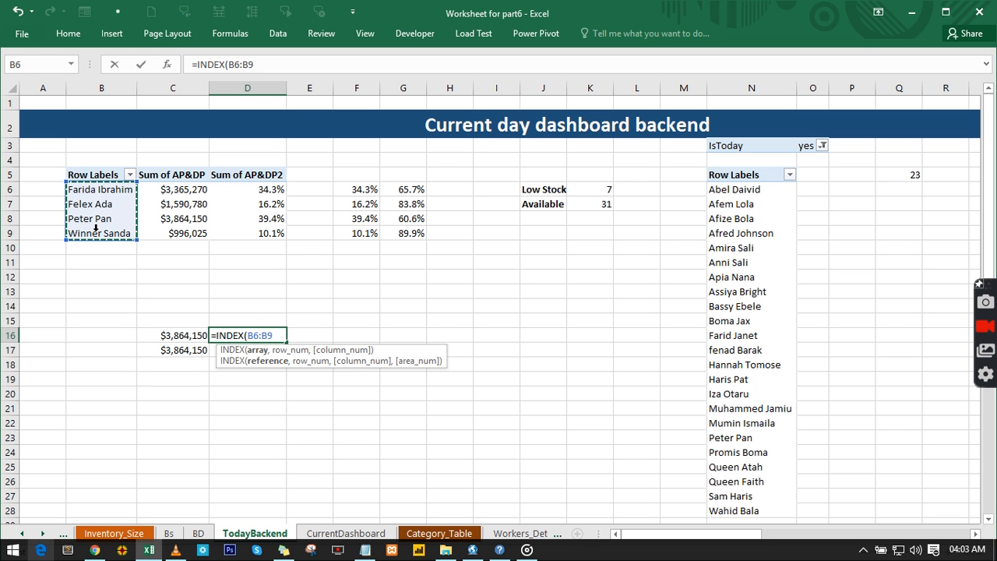
pyautogui.write(',')
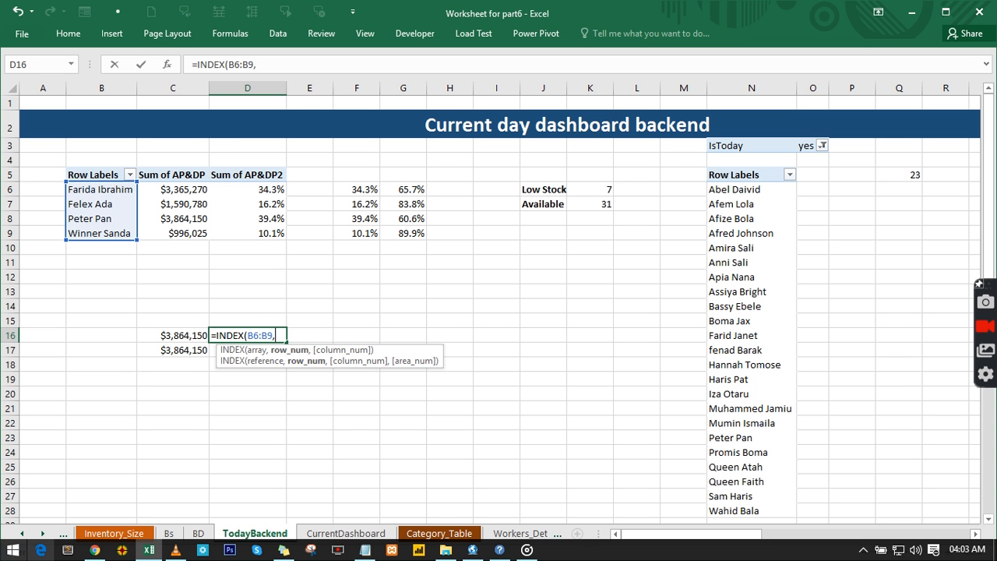
pyautogui.write('mat')
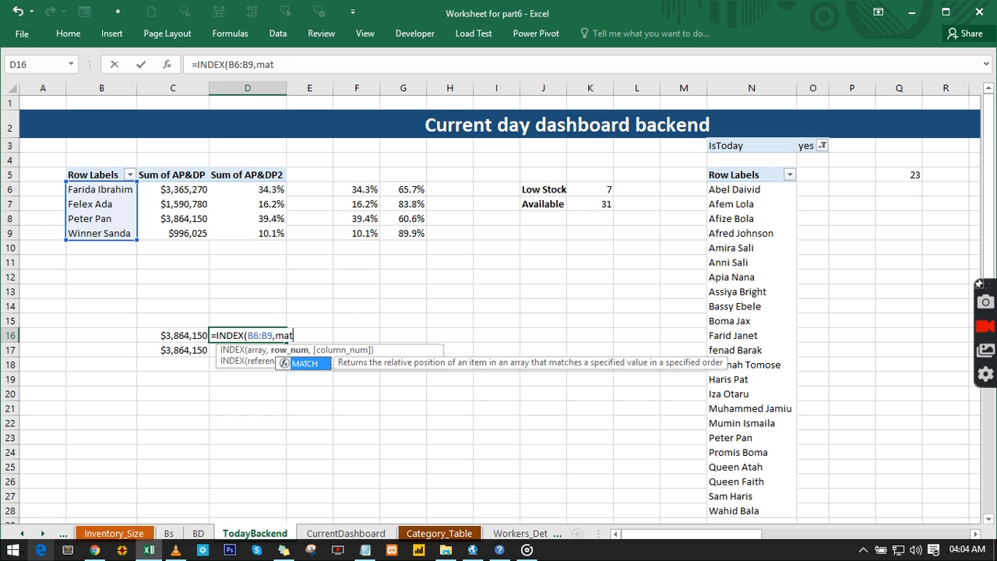
pyautogui.press('Tab')
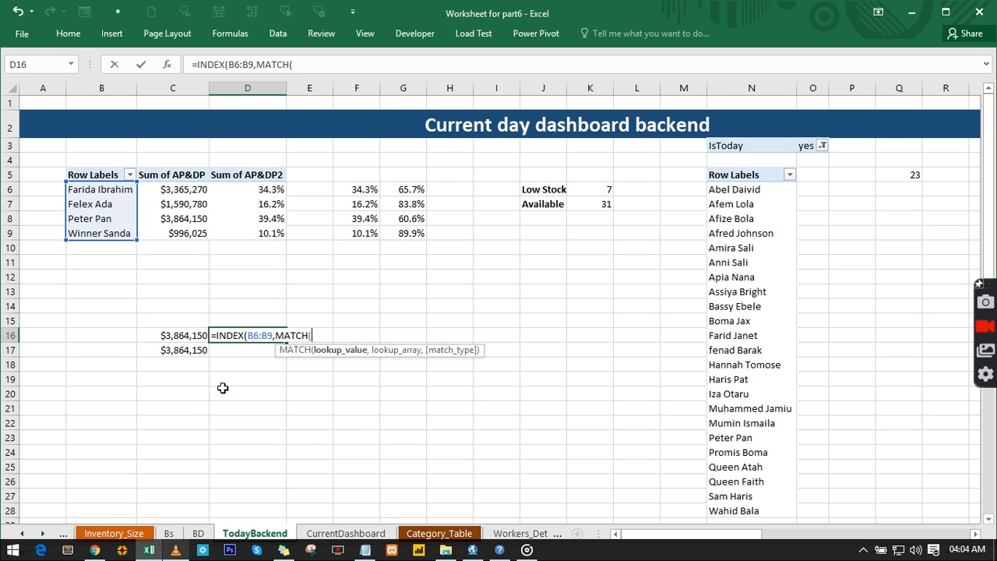
pyautogui.click(193, 335)
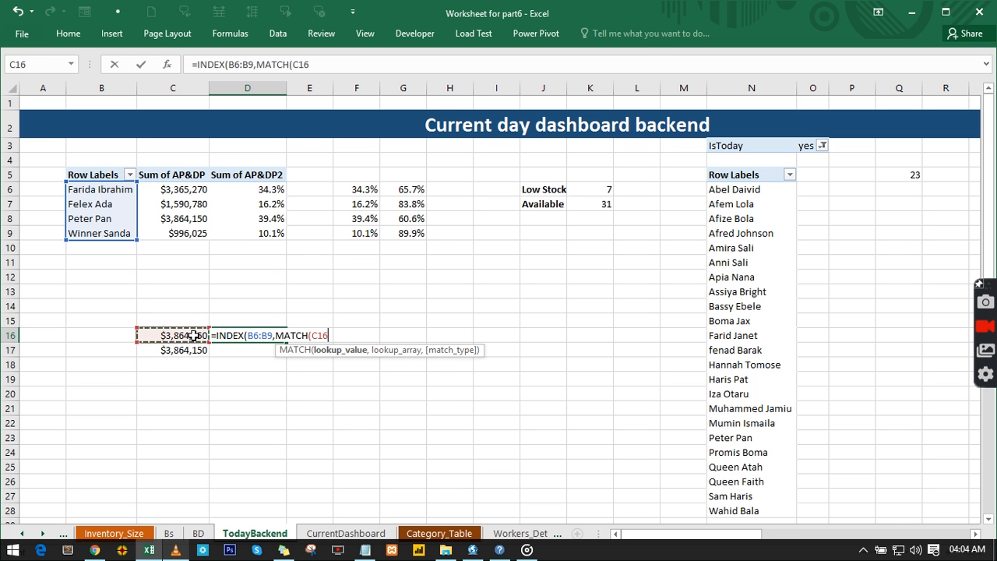
pyautogui.write(',')
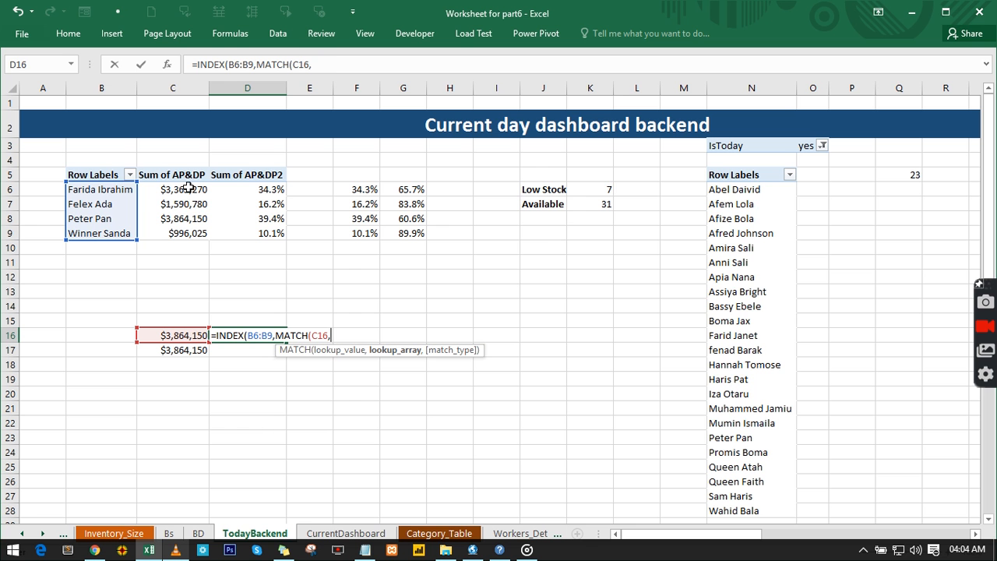
pyautogui.moveTo(188, 189); pyautogui.dragTo(182, 236)
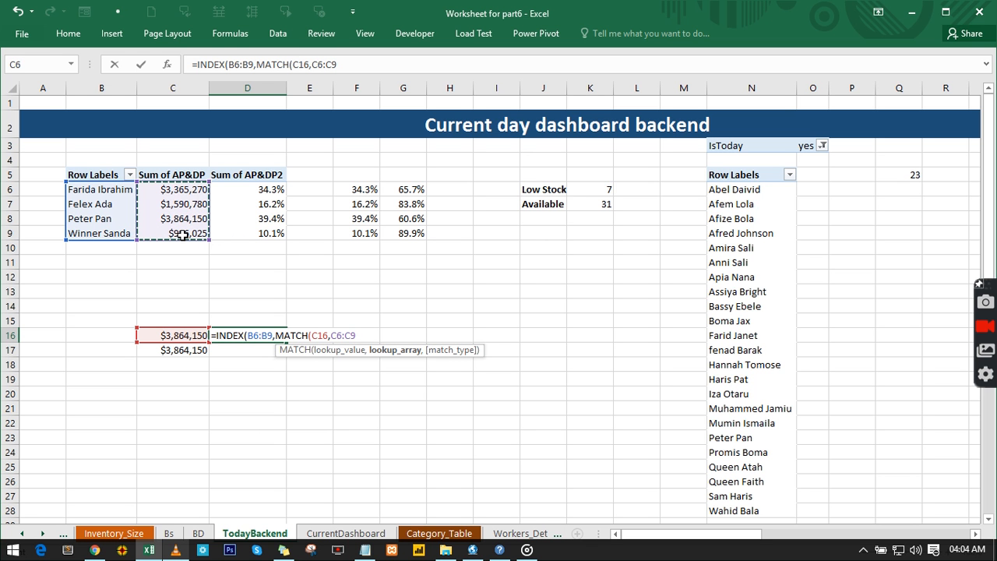
pyautogui.write(',')
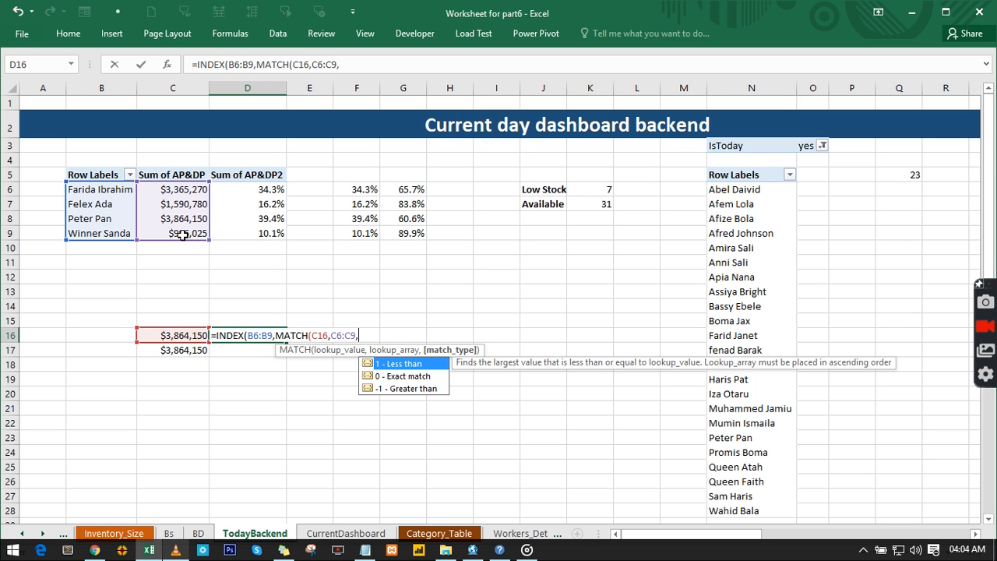
pyautogui.write('0)')
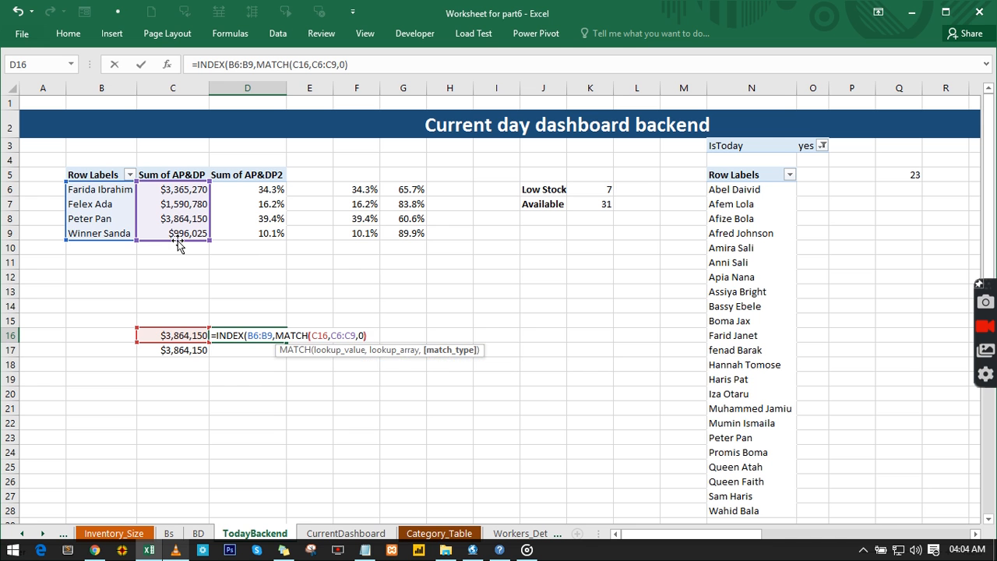
pyautogui.press('Return')
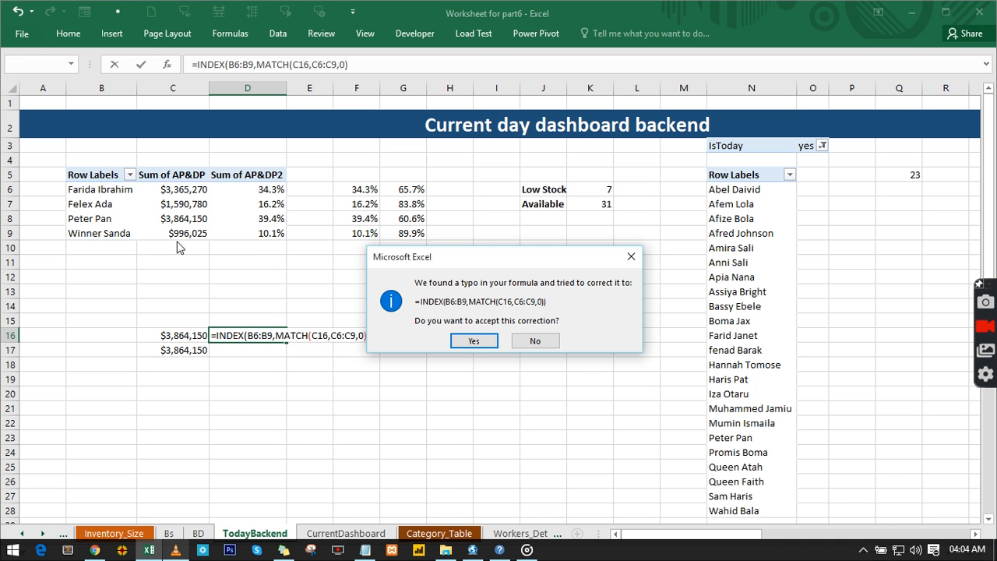
pyautogui.click(474, 341)
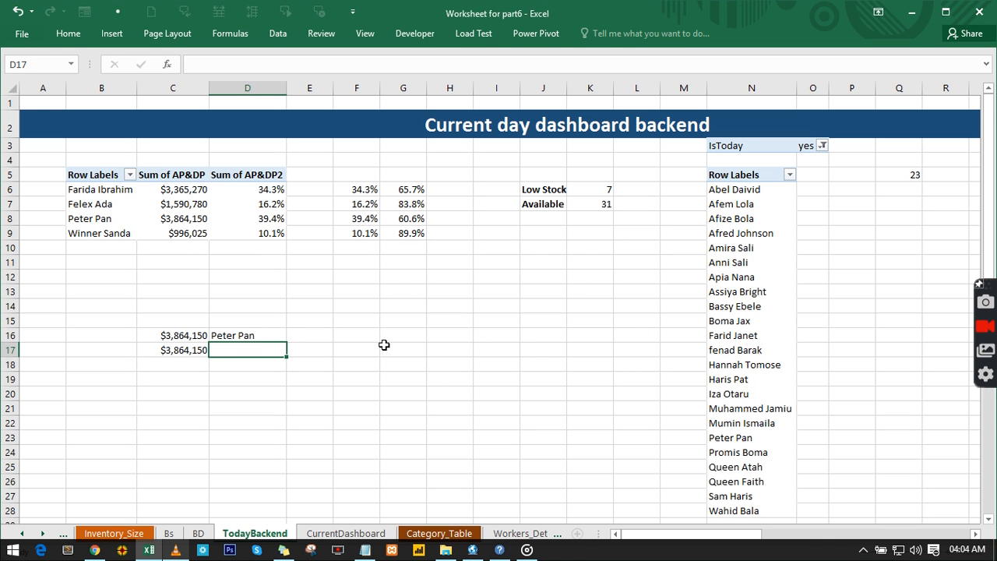
# Fill the INDEX-MATCH formula from D16 down to D17 and check it against the formulas in C16 and C17.
pyautogui.click(226, 335)
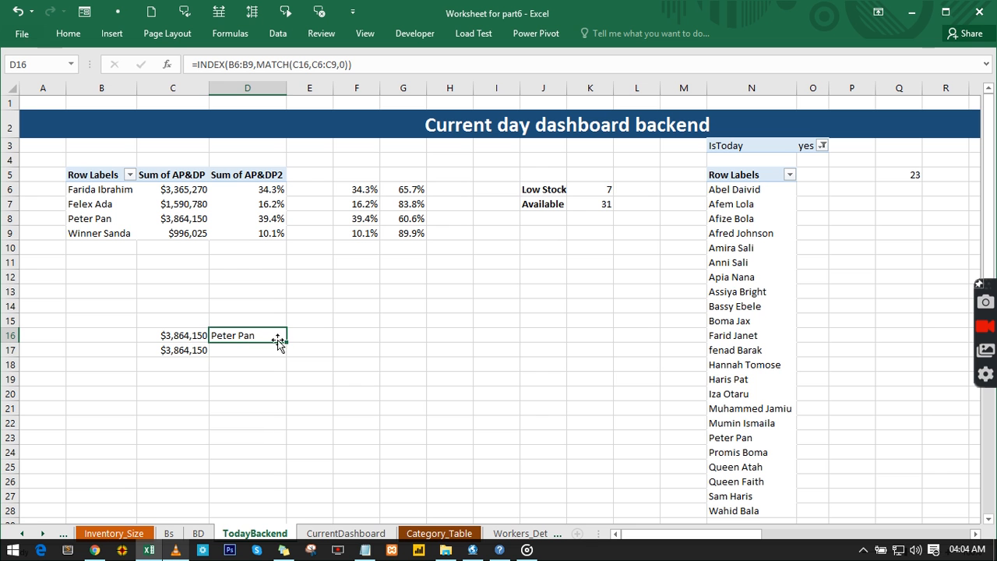
pyautogui.moveTo(285, 340); pyautogui.dragTo(283, 353)
pyautogui.click(247, 350)
pyautogui.click(189, 351)
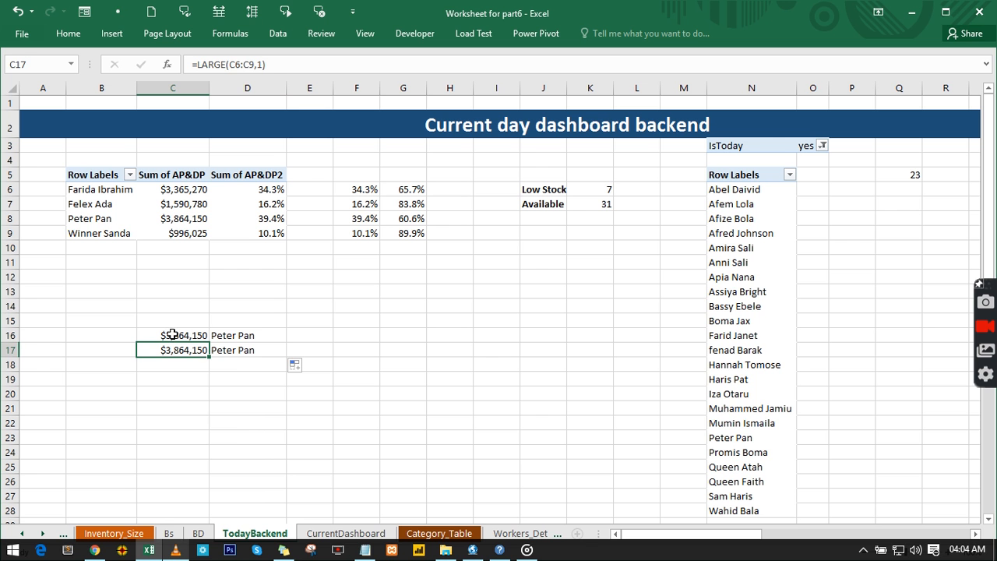
pyautogui.click(172, 334)
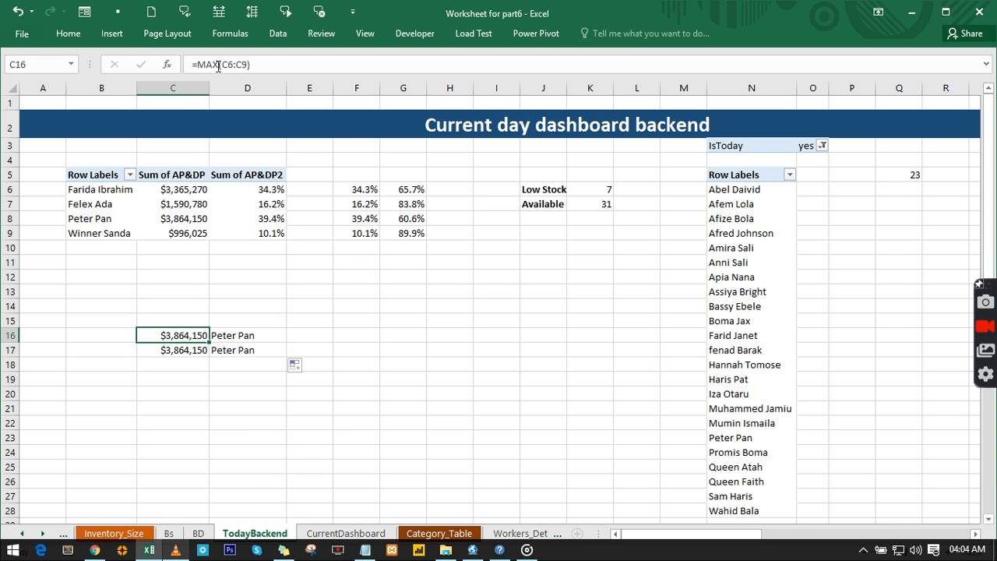
pyautogui.click(227, 336)
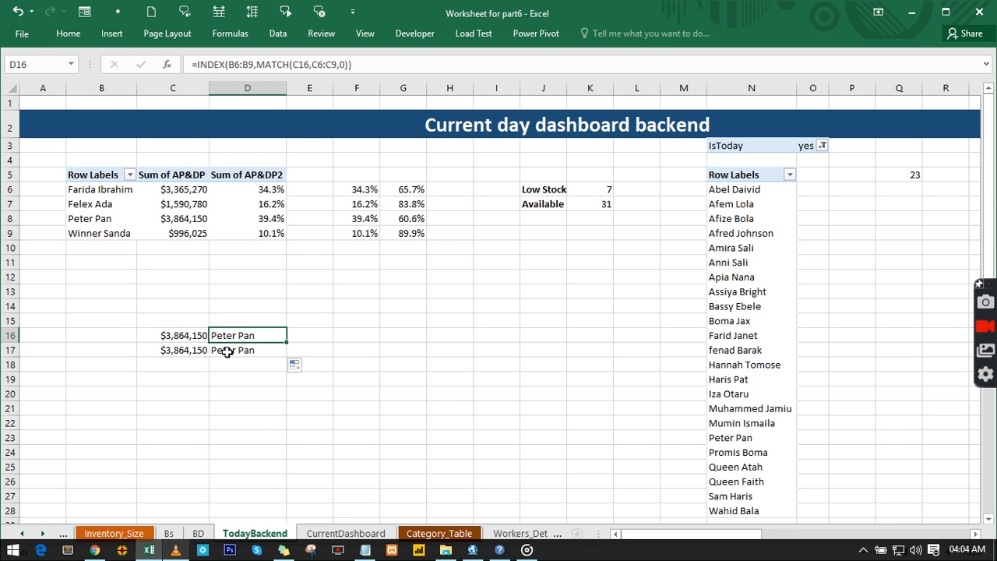
# Start a formula in cell C19 that joins D16 with the text " made largest sales with ".
pyautogui.click(183, 378)
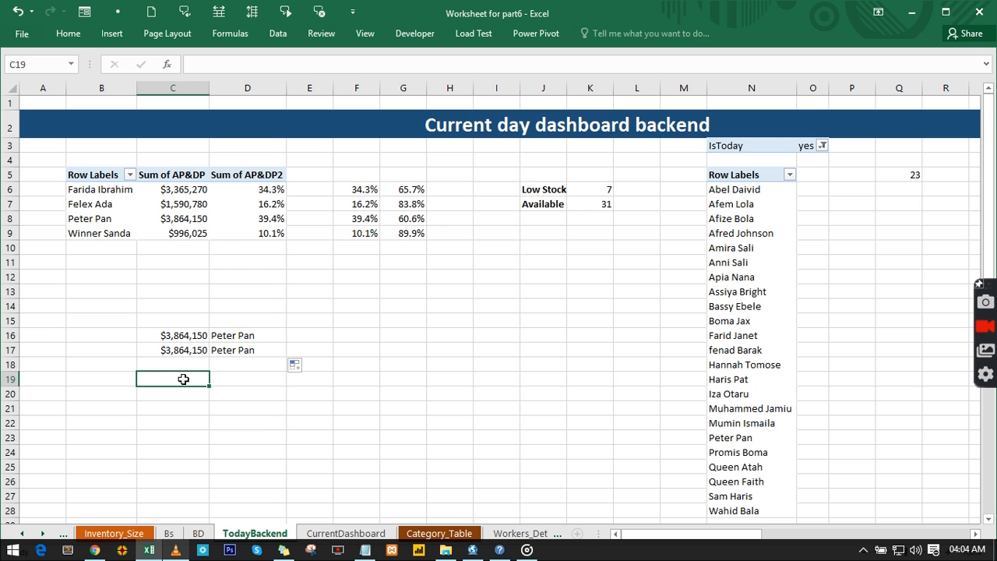
pyautogui.click(307, 66)
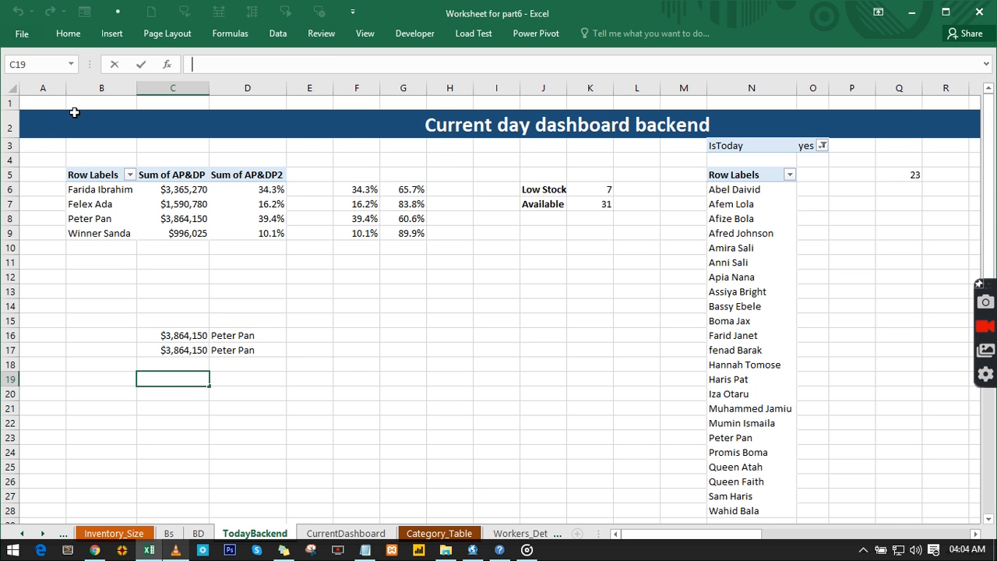
pyautogui.write('=')
pyautogui.click(233, 336)
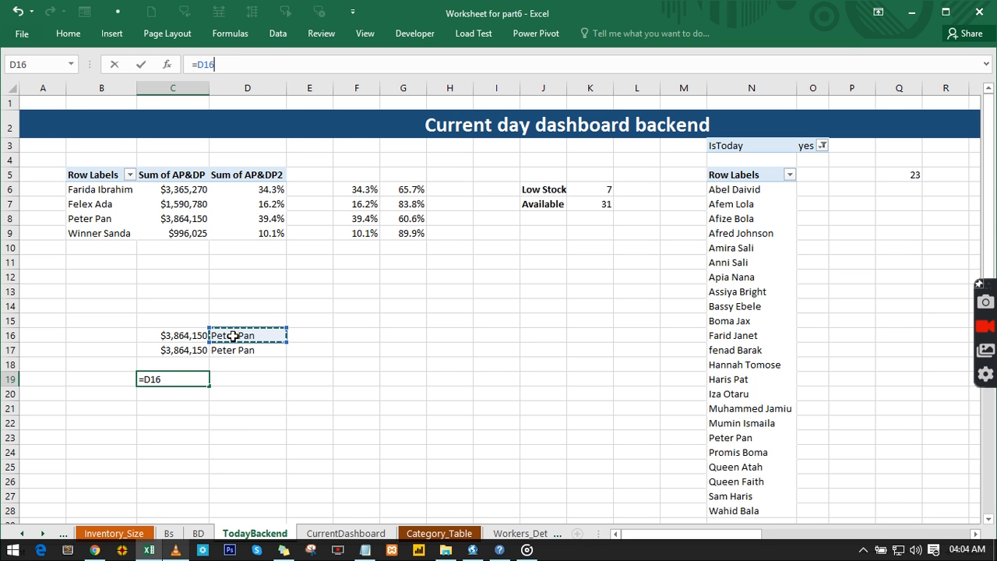
pyautogui.write('& " has')
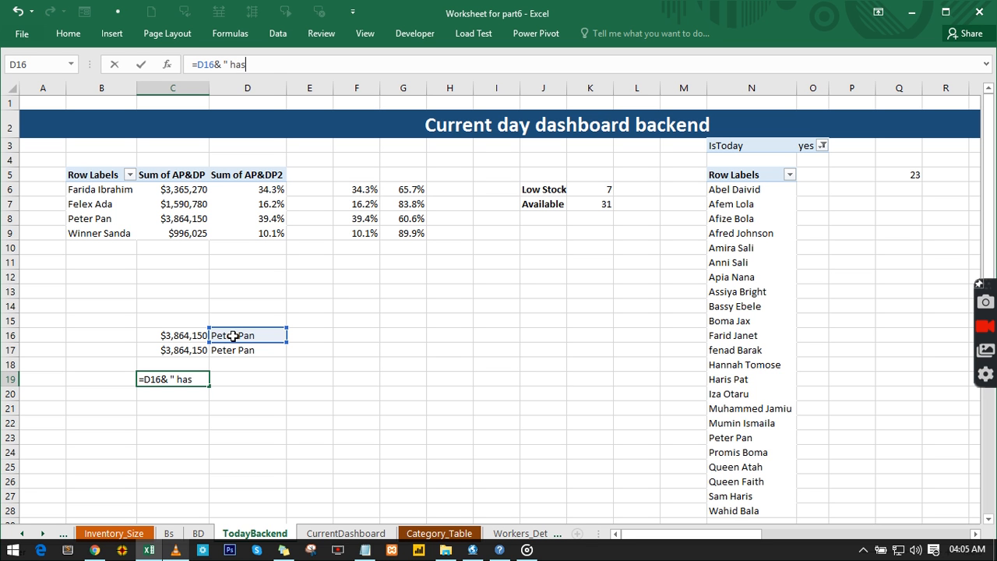
pyautogui.write(' the la')
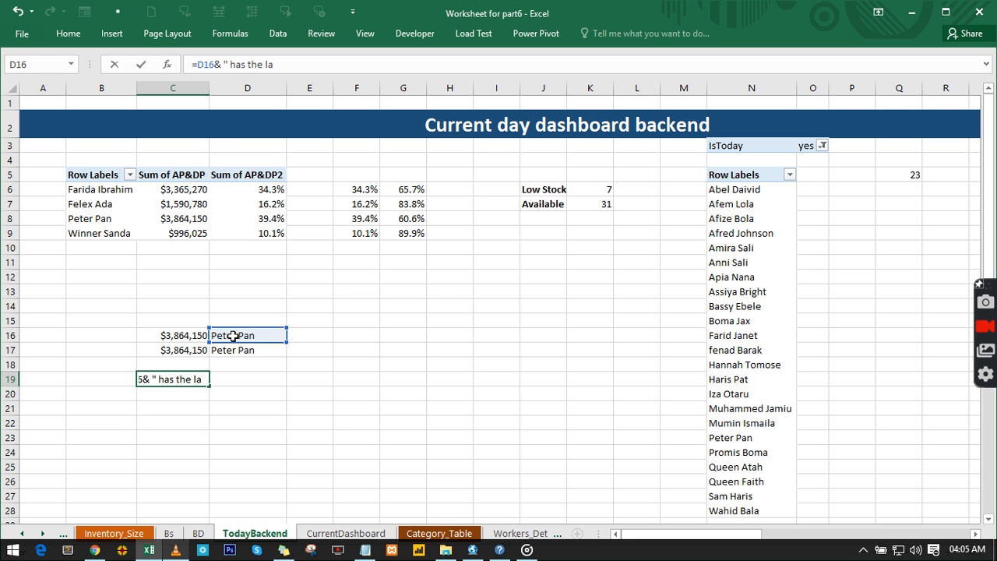
pyautogui.press('BackSpace')
pyautogui.press('BackSpace')
pyautogui.press('BackSpace')
pyautogui.press('BackSpace')
pyautogui.press('BackSpace')
pyautogui.press('BackSpace')
pyautogui.press('BackSpace')
pyautogui.press('BackSpace')
pyautogui.press('BackSpace')
pyautogui.write('made')
pyautogui.write('largees')
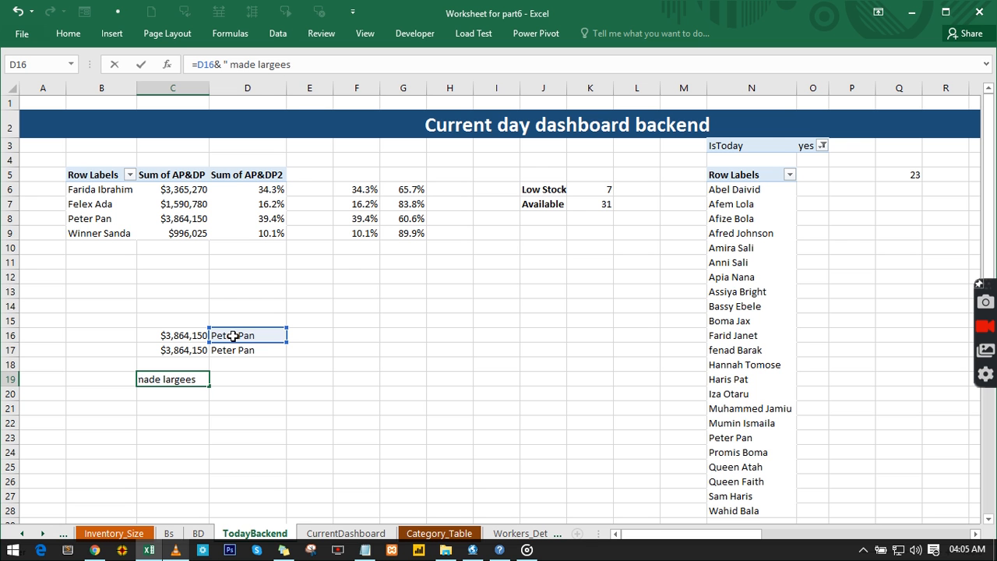
pyautogui.press('BackSpace')
pyautogui.press('BackSpace')
pyautogui.write('st sales with')
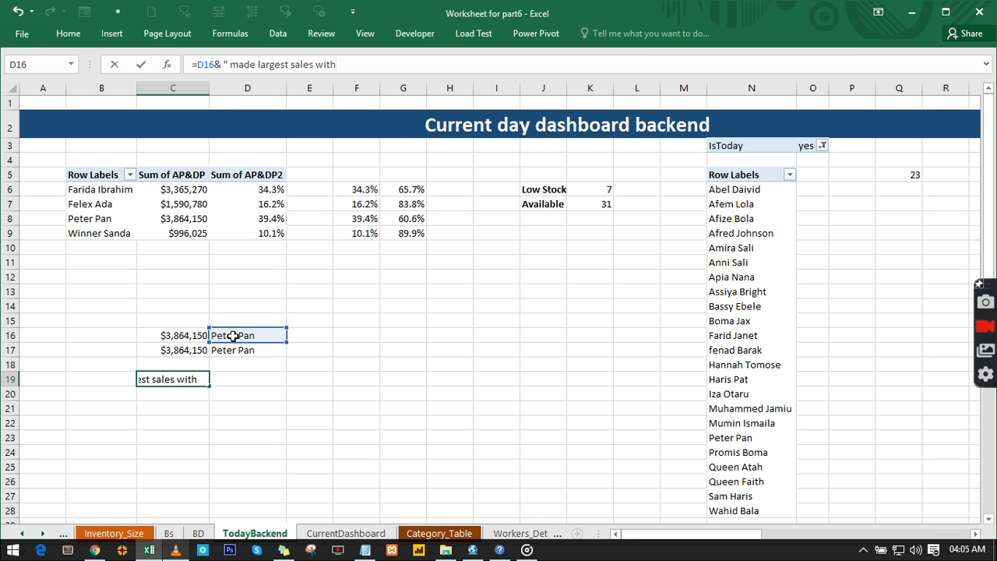
pyautogui.write(' &')
pyautogui.press('BackSpace')
pyautogui.write('"&')
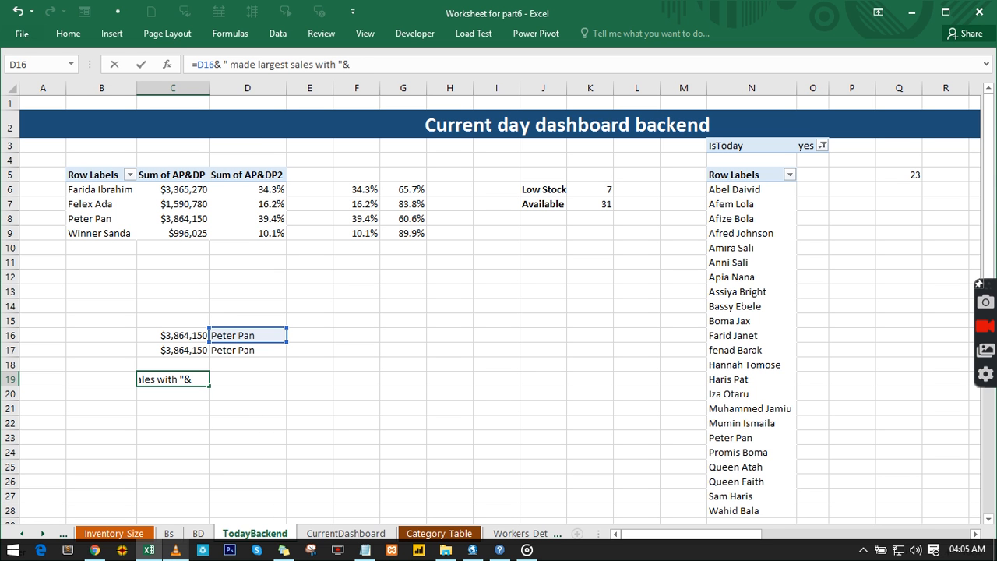
# Complete the C19 formula by appending C16 and the text "reveune today ".
pyautogui.click(168, 335)
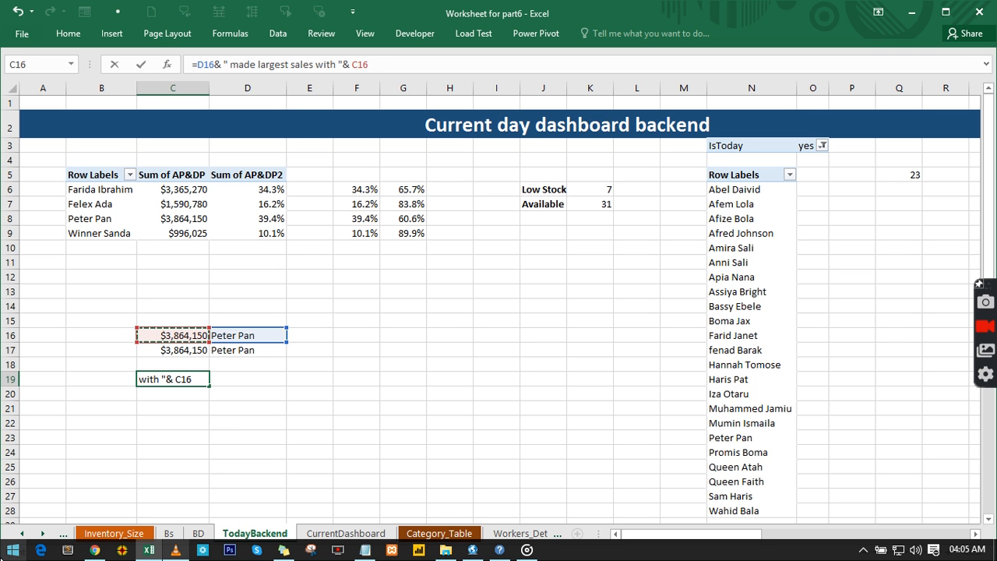
pyautogui.write('& "reve')
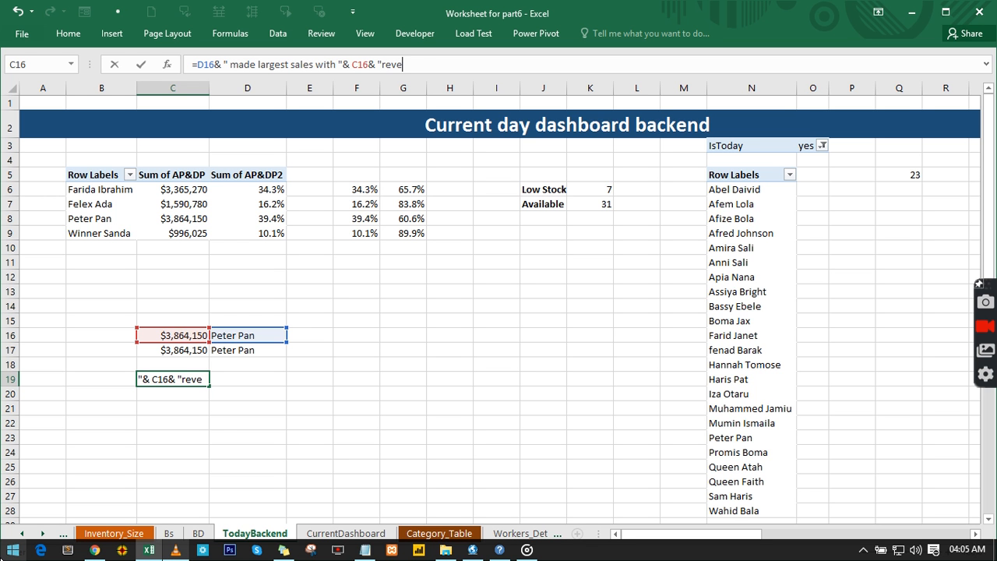
pyautogui.write('une today')
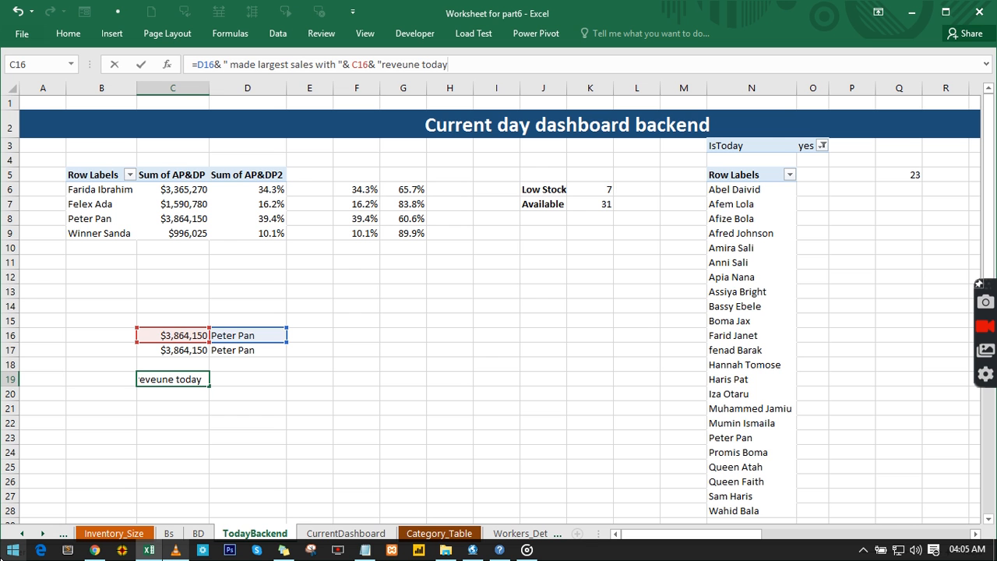
pyautogui.write(' "')
pyautogui.press('Return')
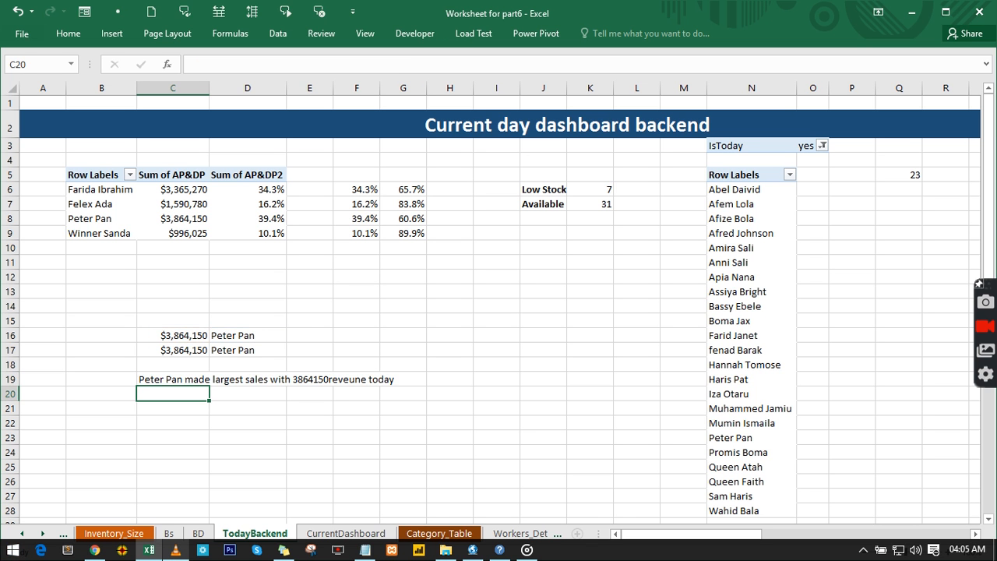
# Insert a space before "reveune" in the C19 formula so the amount and the word are separated.
pyautogui.click(153, 379)
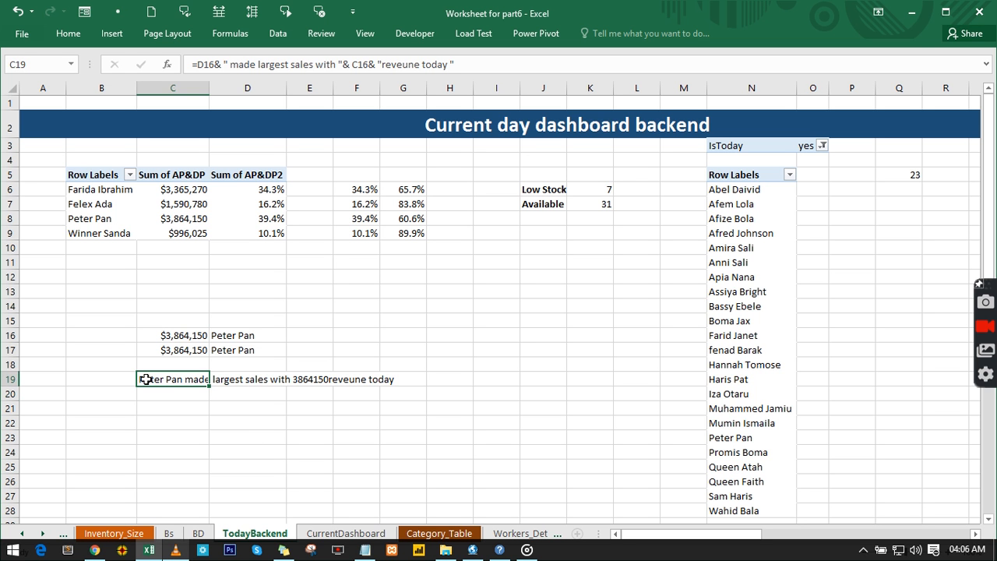
pyautogui.click(382, 64)
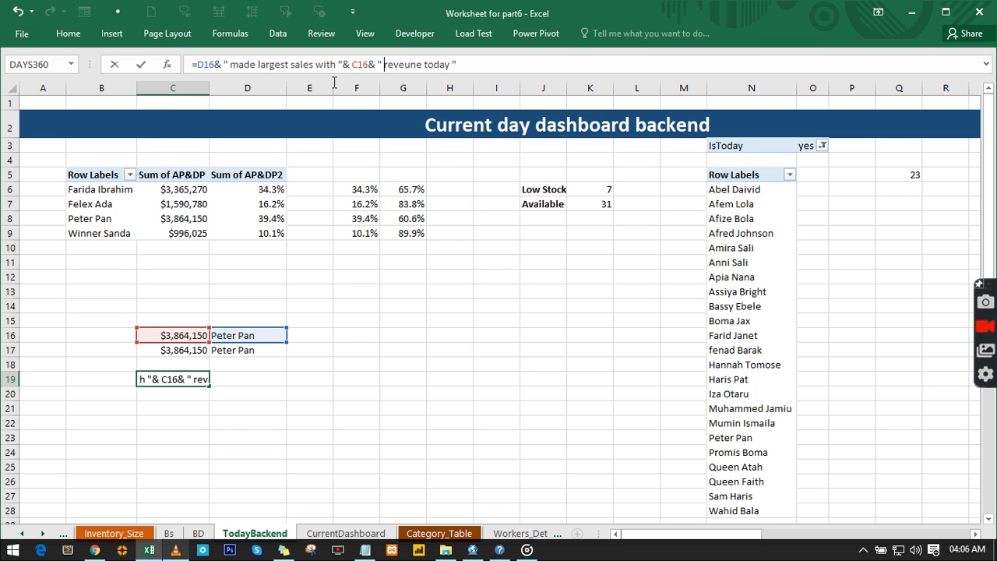
pyautogui.press('Return')
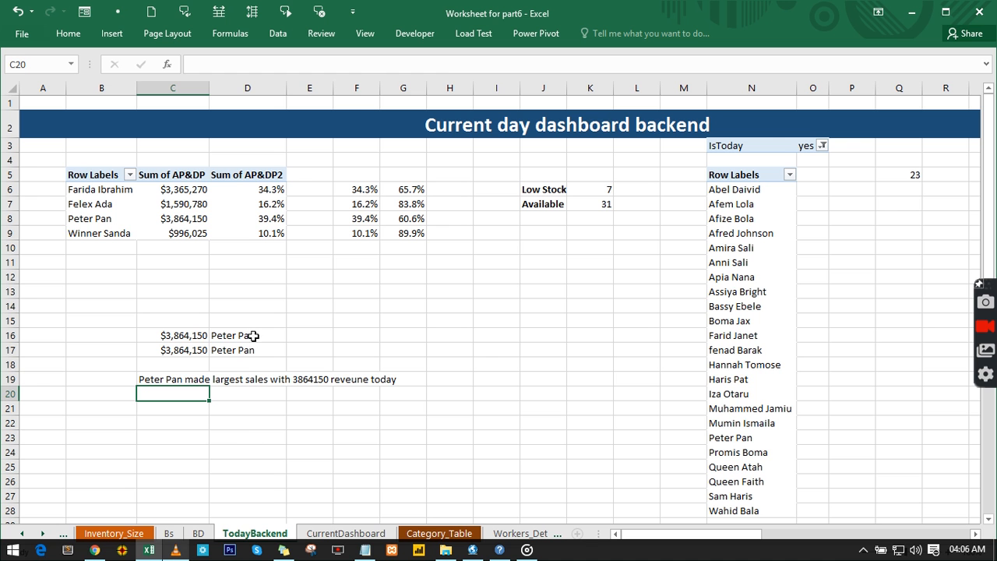
# Start wrapping the C16 reference in the C19 sentence formula in a TEXT function, up to the format argument.
pyautogui.click(147, 378)
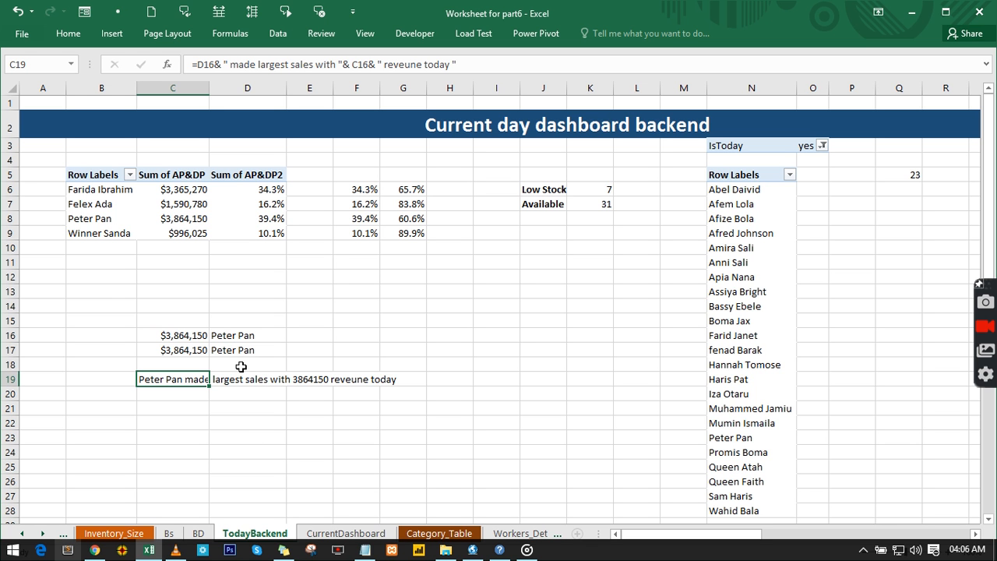
pyautogui.click(349, 64)
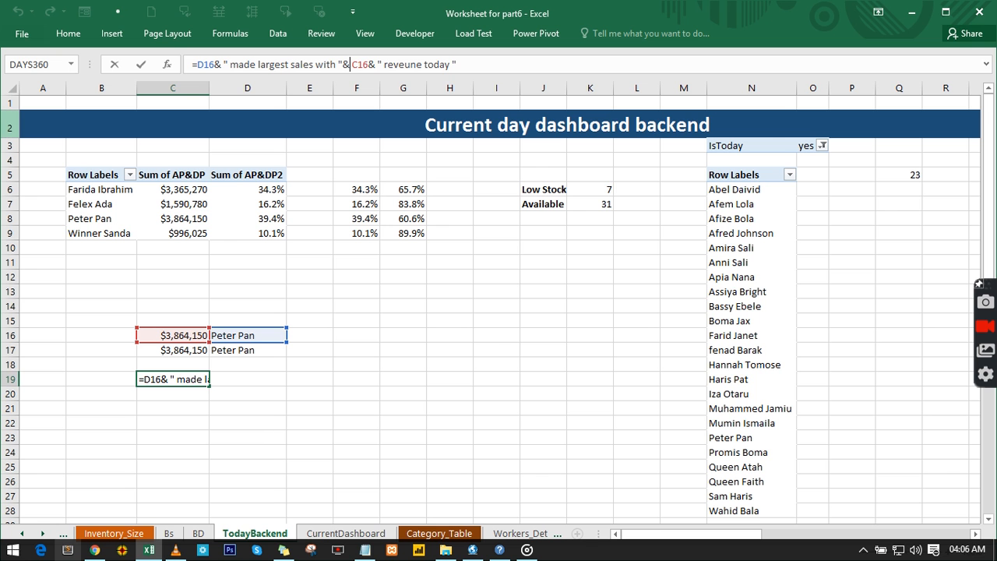
pyautogui.write('TEXT(')
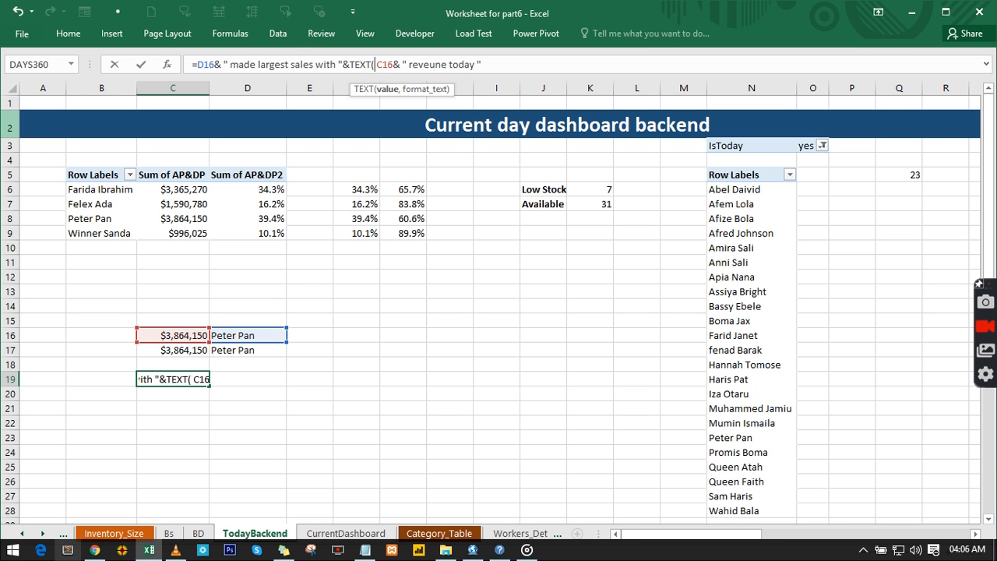
pyautogui.press('Right')
pyautogui.press('Right')
pyautogui.press('Right')
pyautogui.press('Right')
pyautogui.write(',')
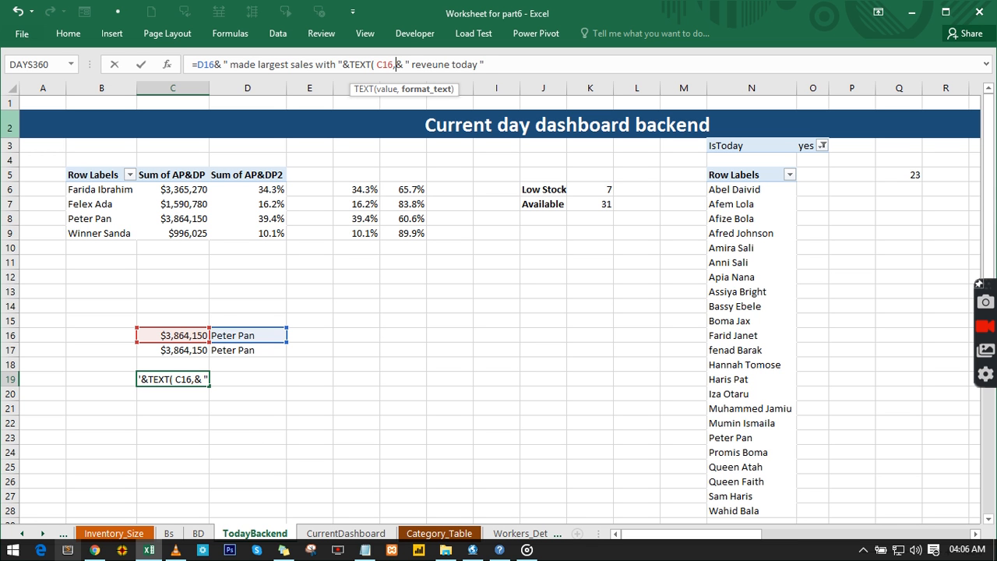
# Complete the TEXT function in C19 with the format "$0" so the sales amount carries a dollar sign.
pyautogui.write('"')
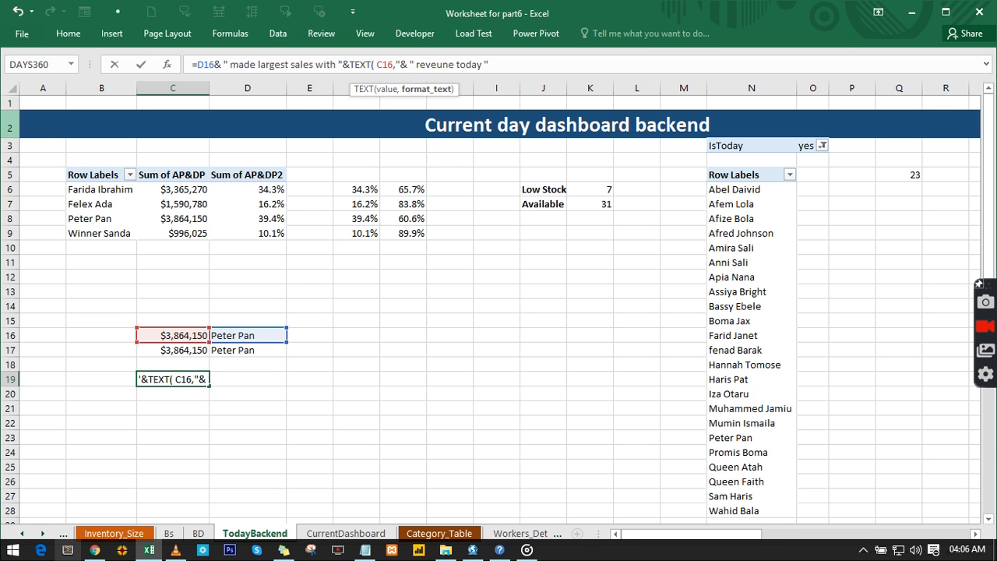
pyautogui.write('$')
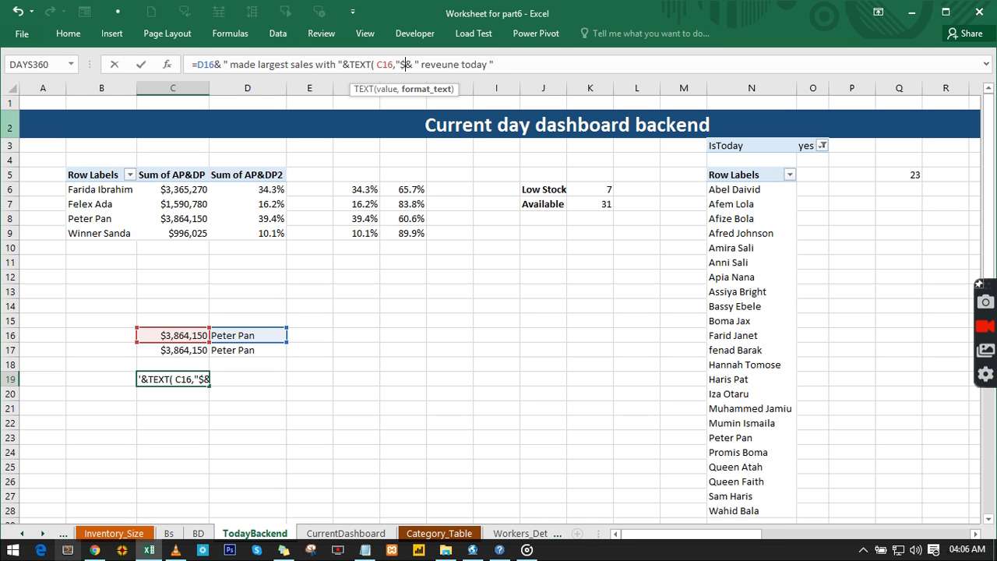
pyautogui.write('0"')
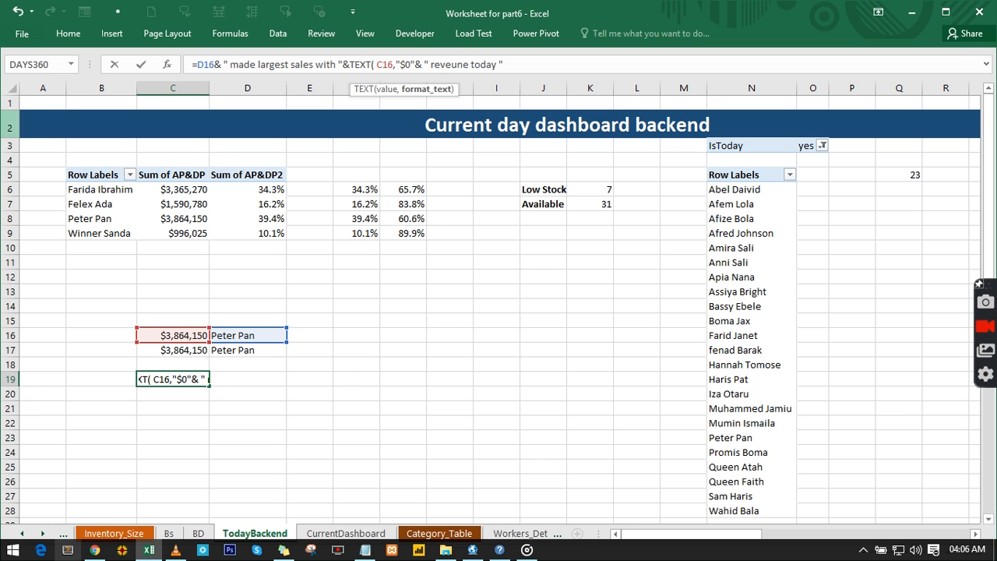
pyautogui.write(')')
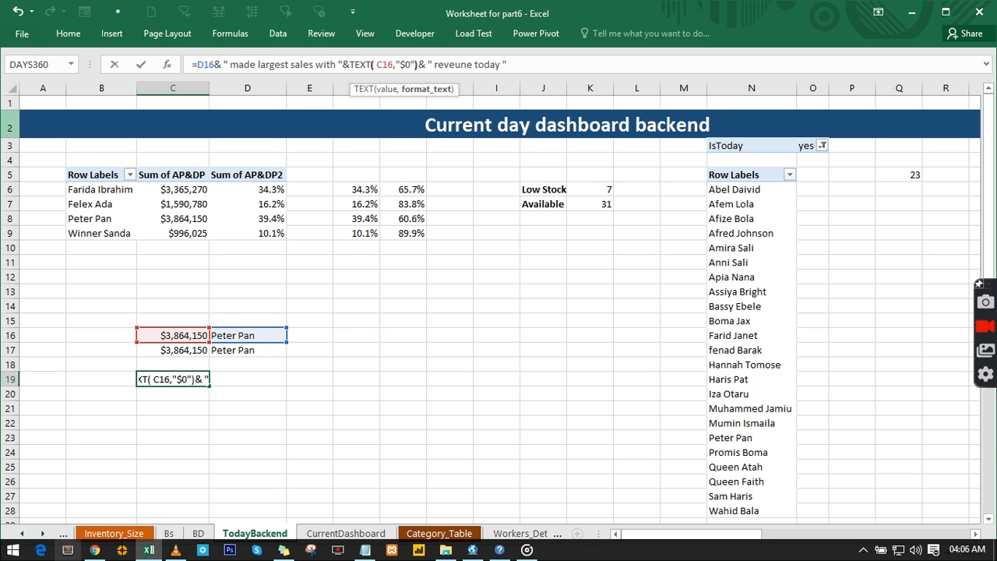
pyautogui.press('Return')
pyautogui.click(9, 127)
pyautogui.rightClick(11, 127)
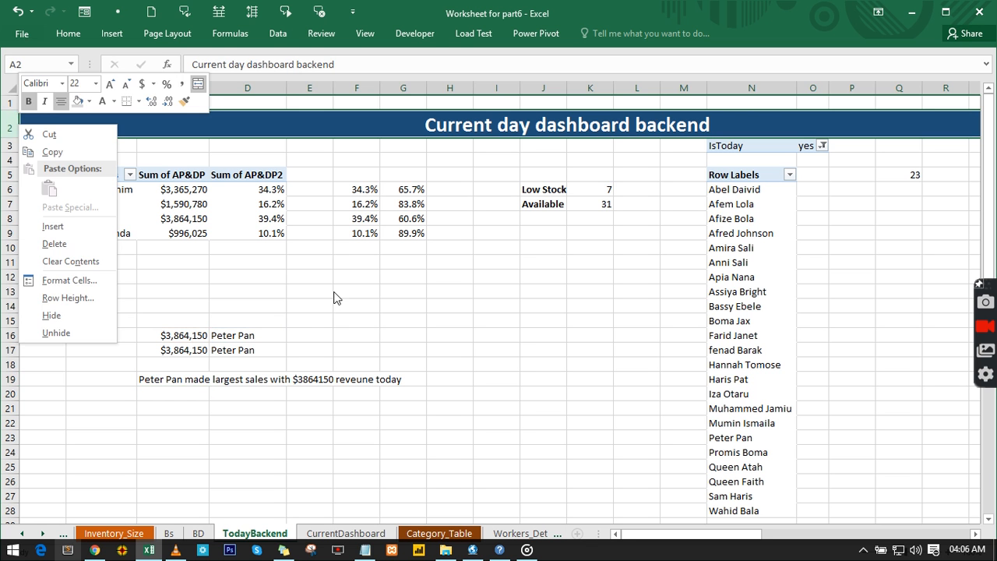
pyautogui.click(176, 383)
pyautogui.click(173, 379)
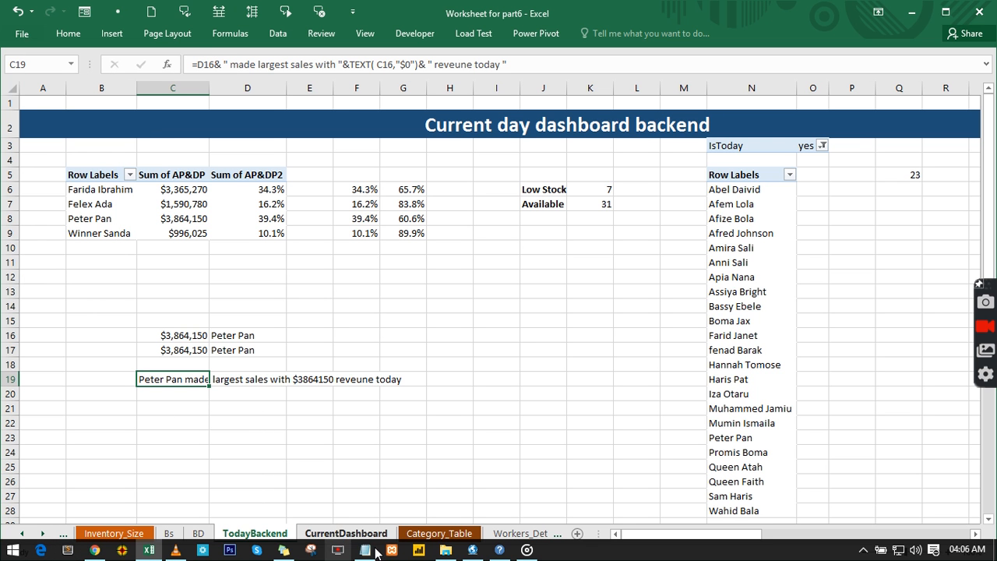
# Draw a text box across the orange sticky note on the CurrentDashboard sheet and rotate it to match the note's tilt.
pyautogui.click(346, 534)
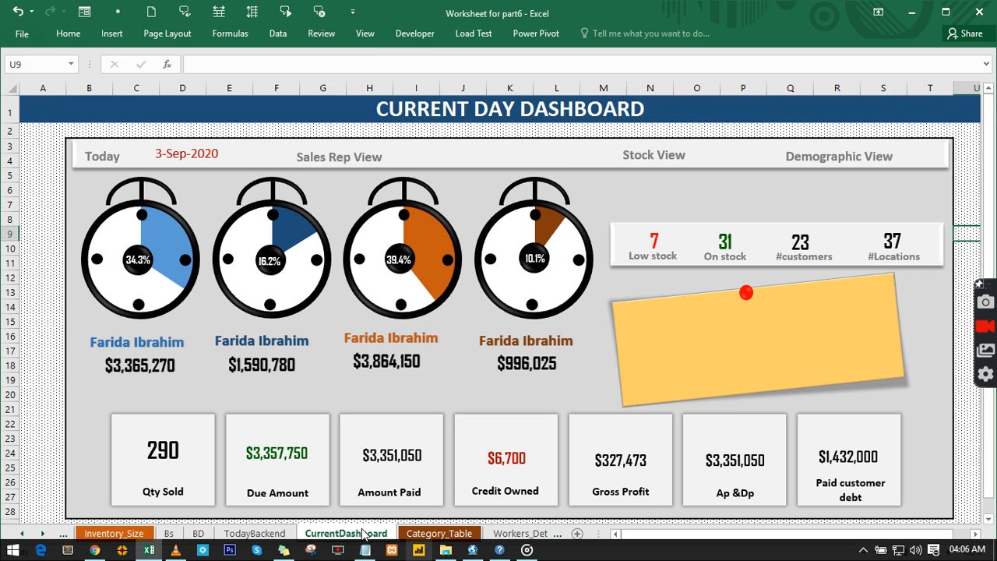
pyautogui.click(110, 34)
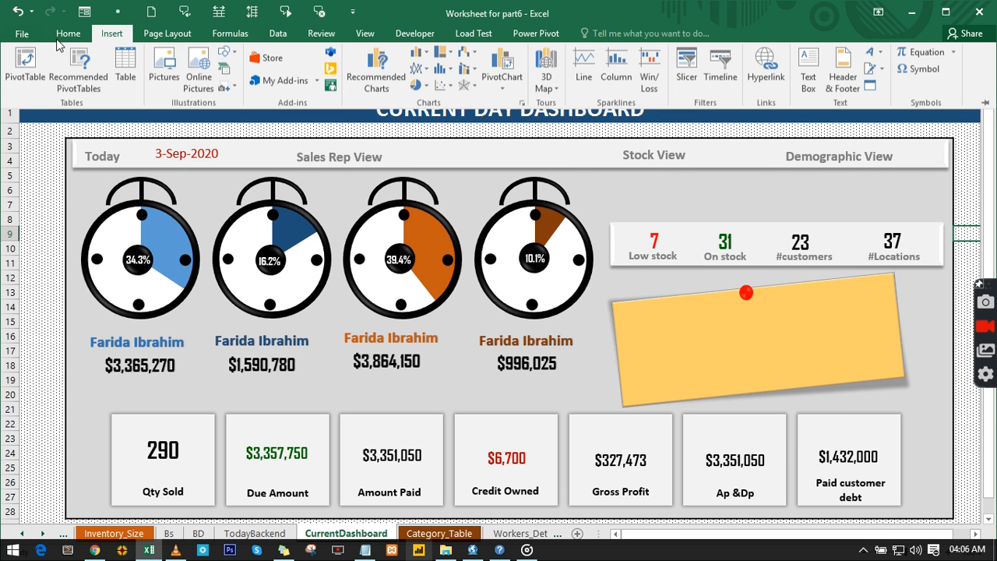
pyautogui.click(809, 74)
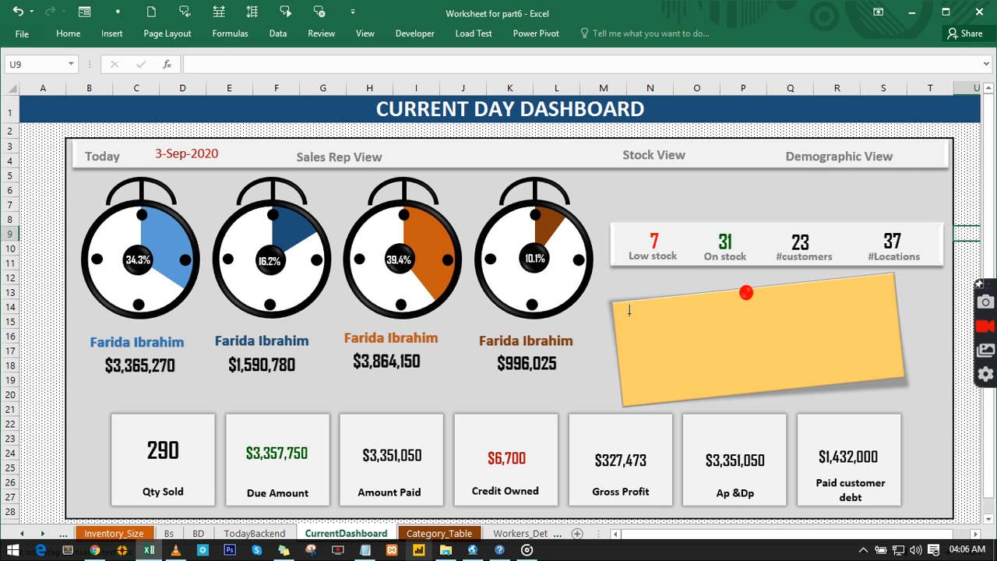
pyautogui.moveTo(630, 313)
pyautogui.mouseDown()
pyautogui.moveTo(901, 347)
pyautogui.moveTo(881, 348)
pyautogui.mouseUp()
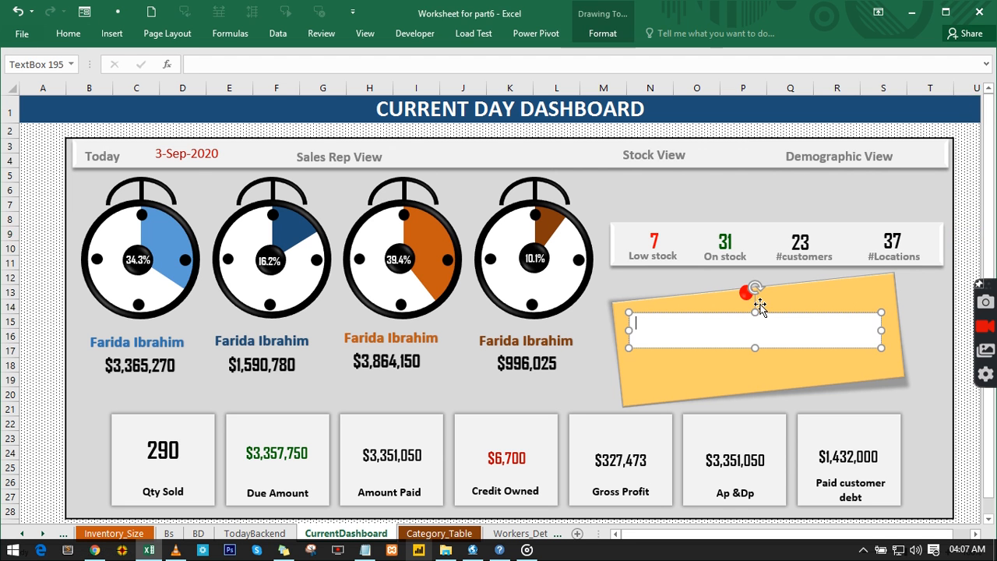
pyautogui.moveTo(755, 286); pyautogui.dragTo(747, 288)
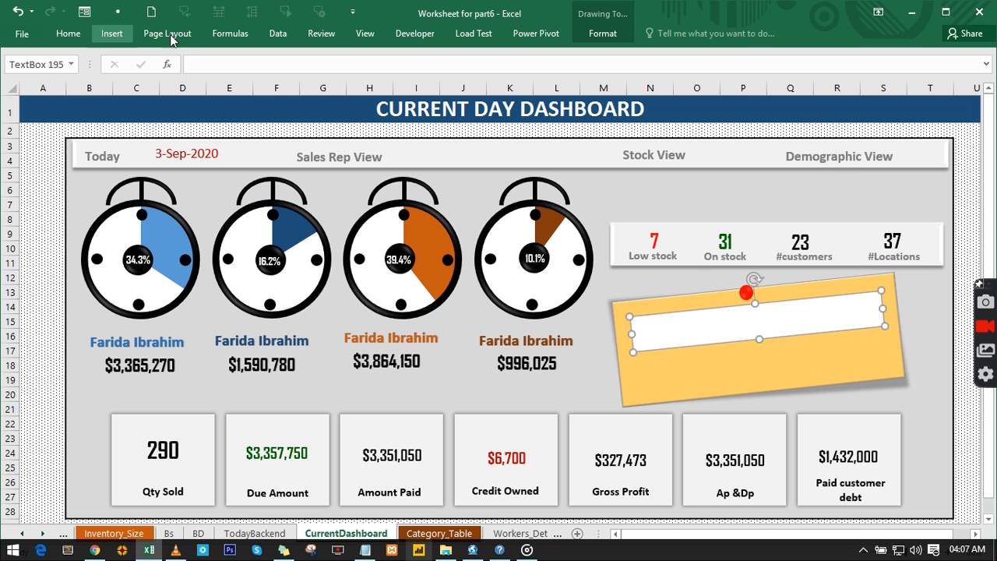
# Link the sticky note's text box to the sentence in TodayBackend!C19.
pyautogui.click(195, 63)
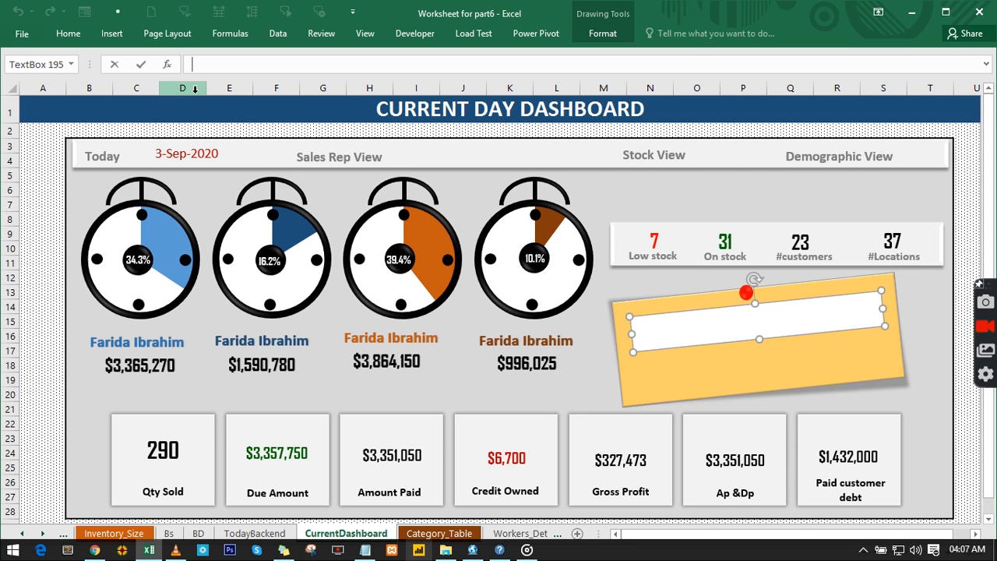
pyautogui.write('=')
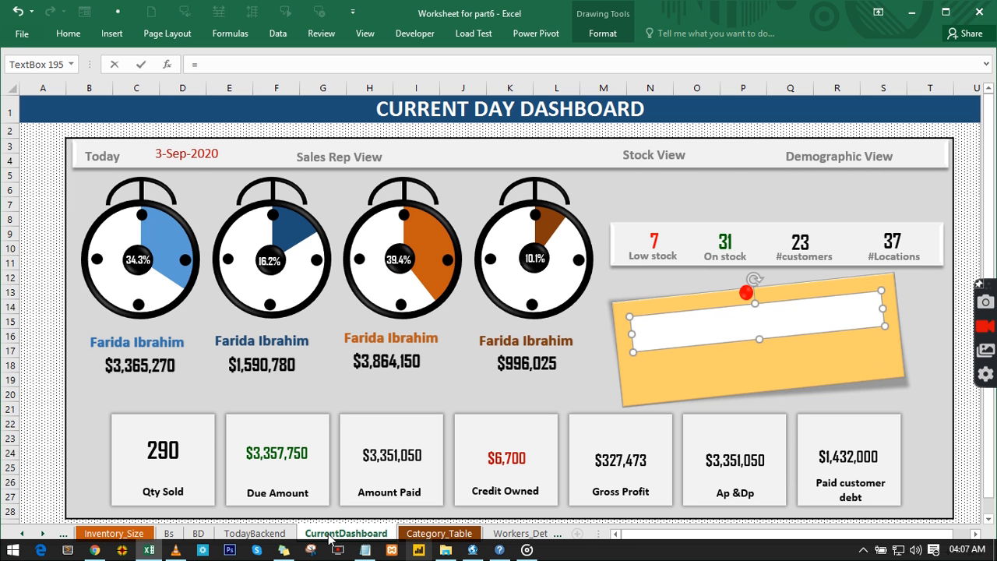
pyautogui.click(268, 535)
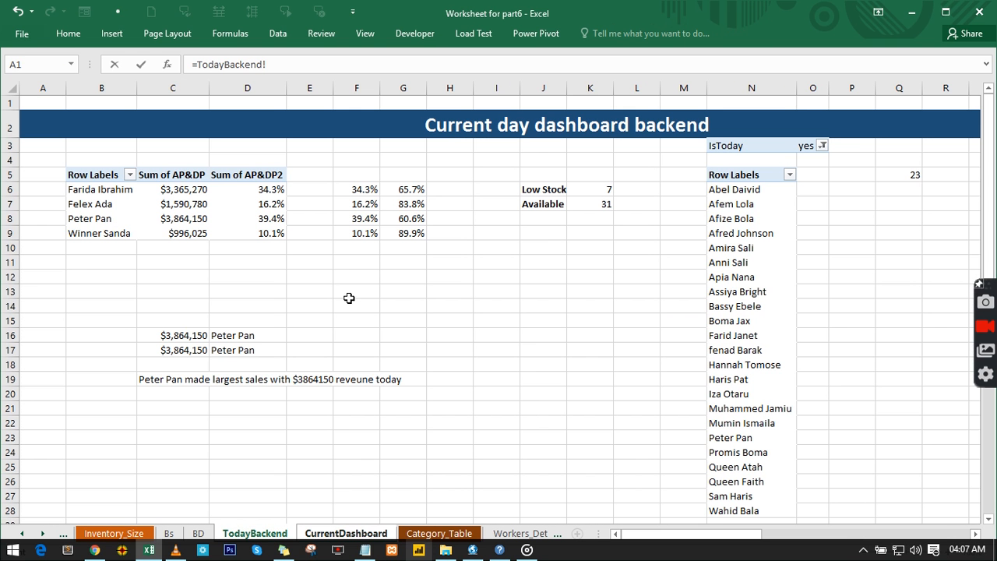
pyautogui.click(147, 378)
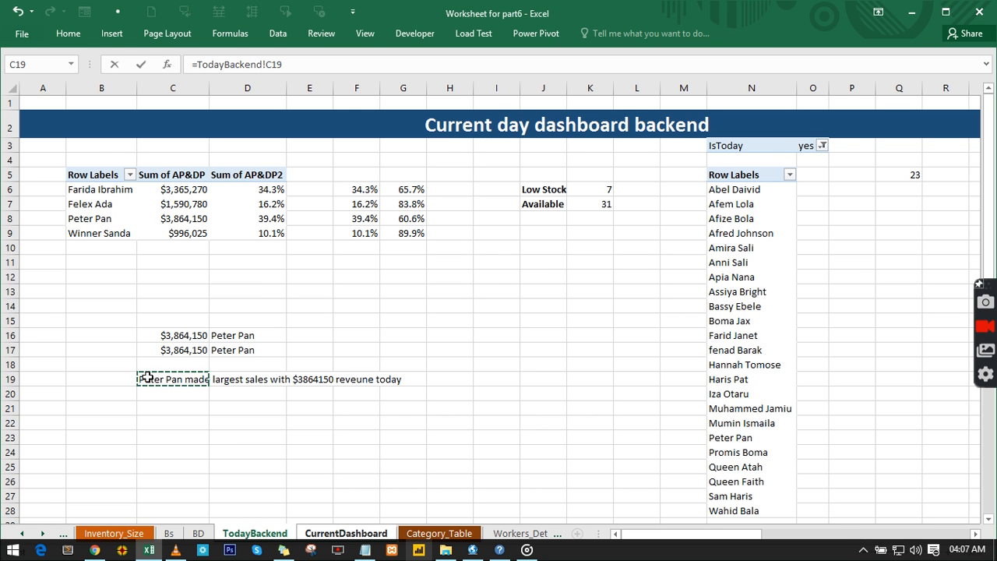
pyautogui.press('Return')
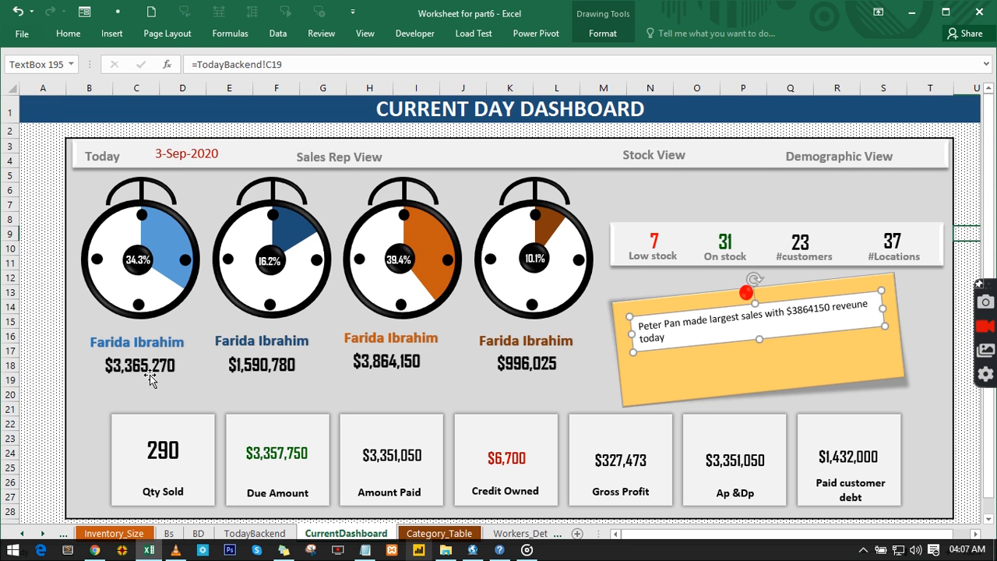
# Centre the sticky note's linked text and set its font size to 12.
pyautogui.click(61, 36)
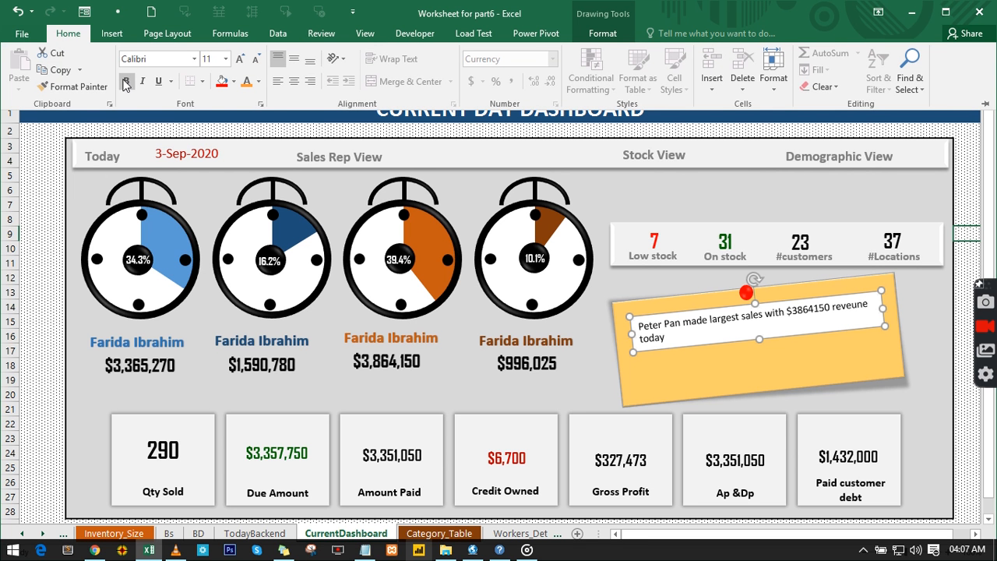
pyautogui.click(293, 82)
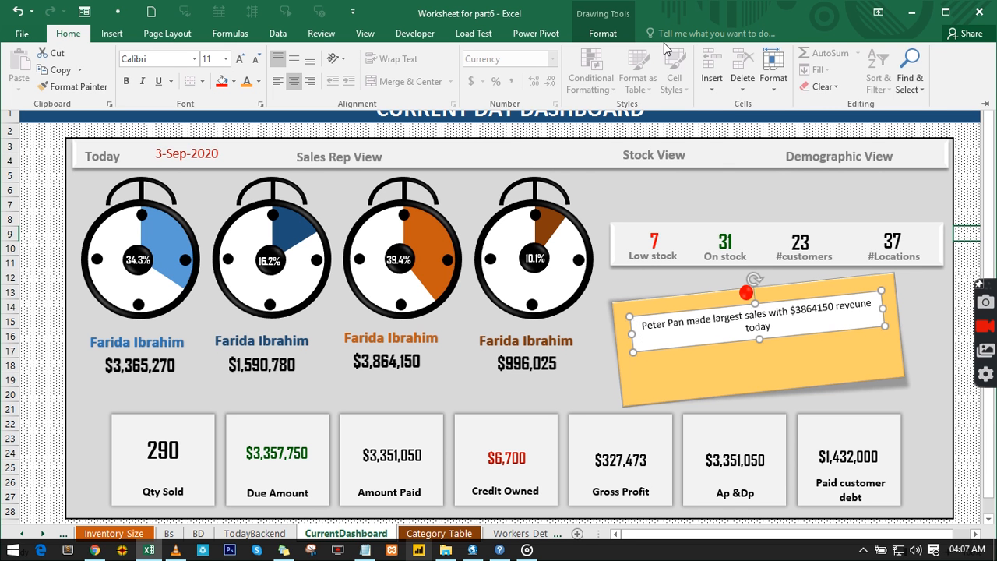
pyautogui.click(242, 60)
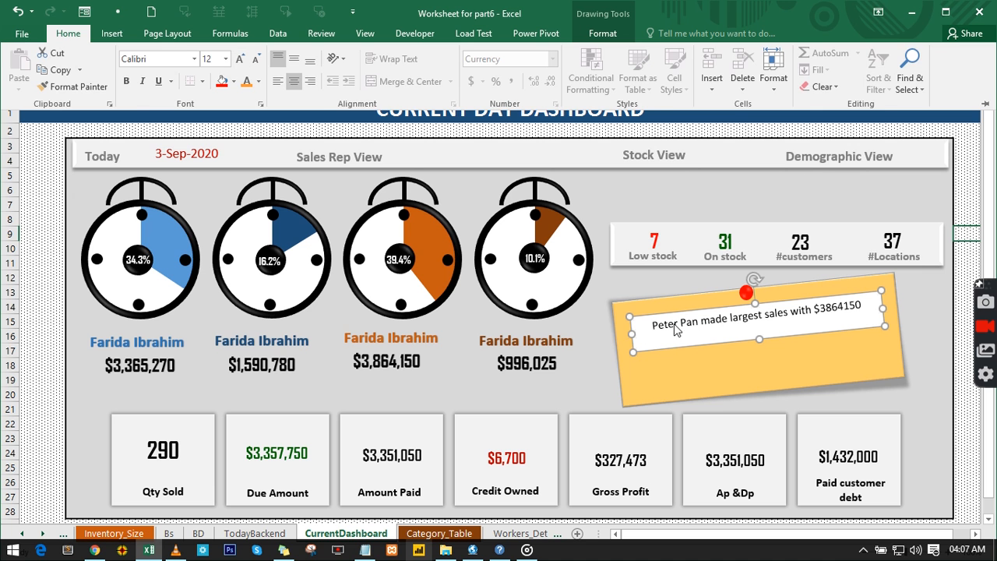
# Enlarge the sticky note's text box to about 3.83" wide and 0.58" high so the whole sentence fits.
pyautogui.moveTo(628, 333); pyautogui.dragTo(617, 331)
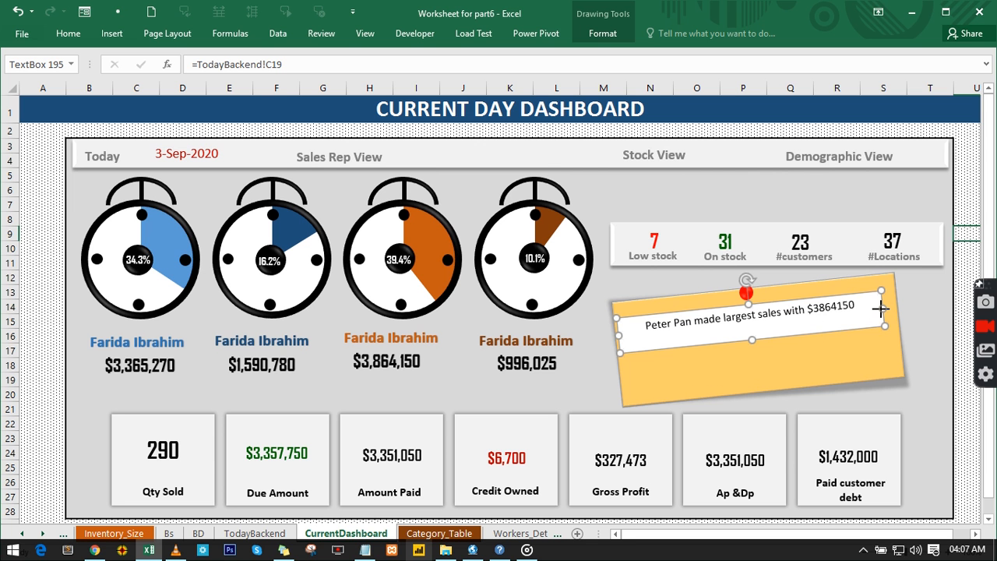
pyautogui.moveTo(879, 309); pyautogui.dragTo(887, 310)
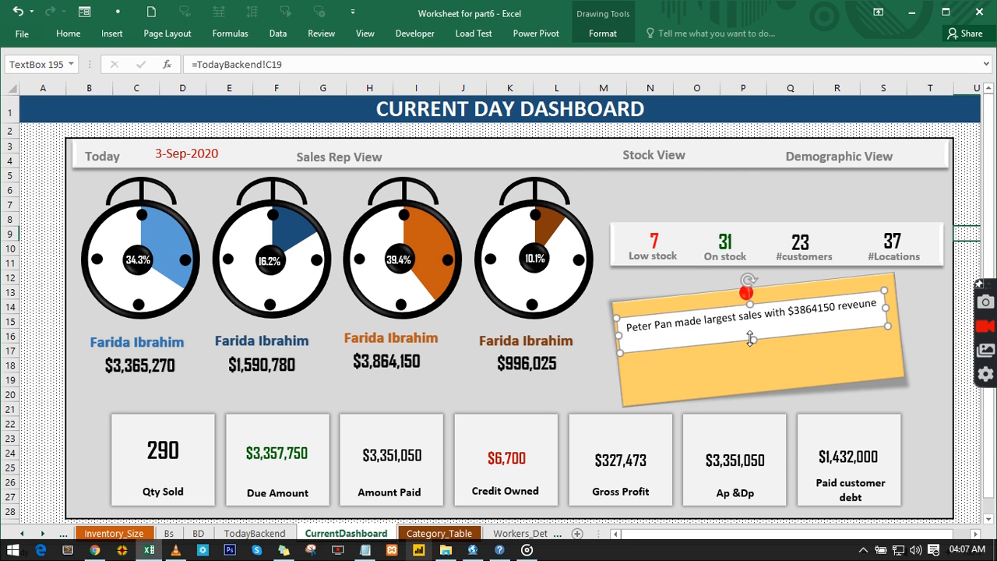
pyautogui.moveTo(749, 340); pyautogui.dragTo(751, 346)
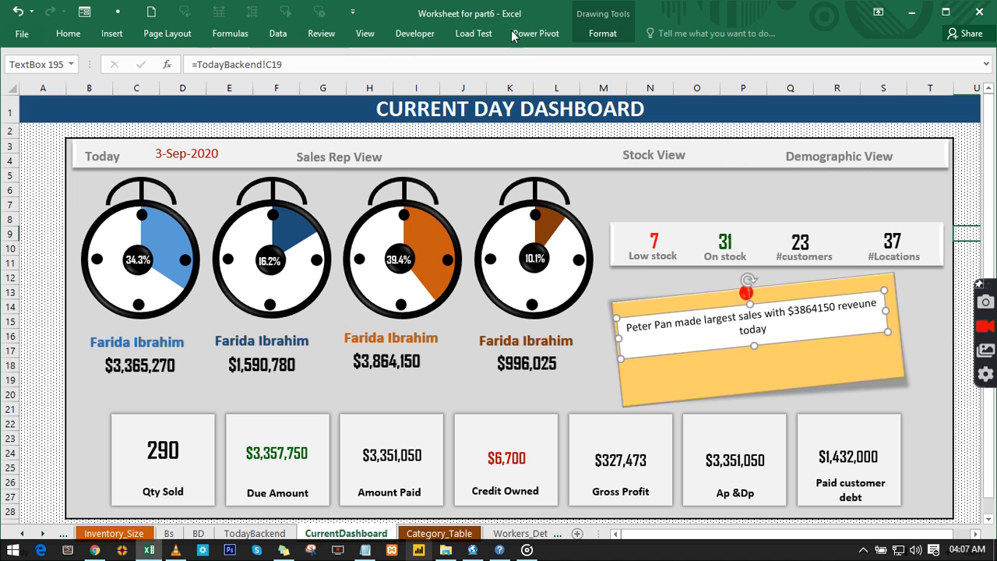
# Remove the fill and outline from the sticky note's text box and deselect it.
pyautogui.click(600, 34)
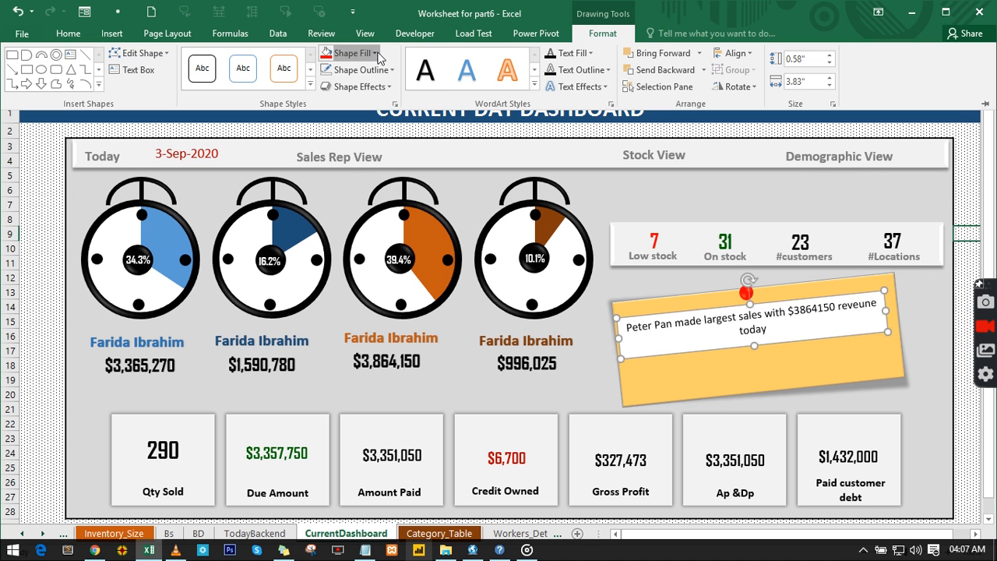
pyautogui.click(376, 53)
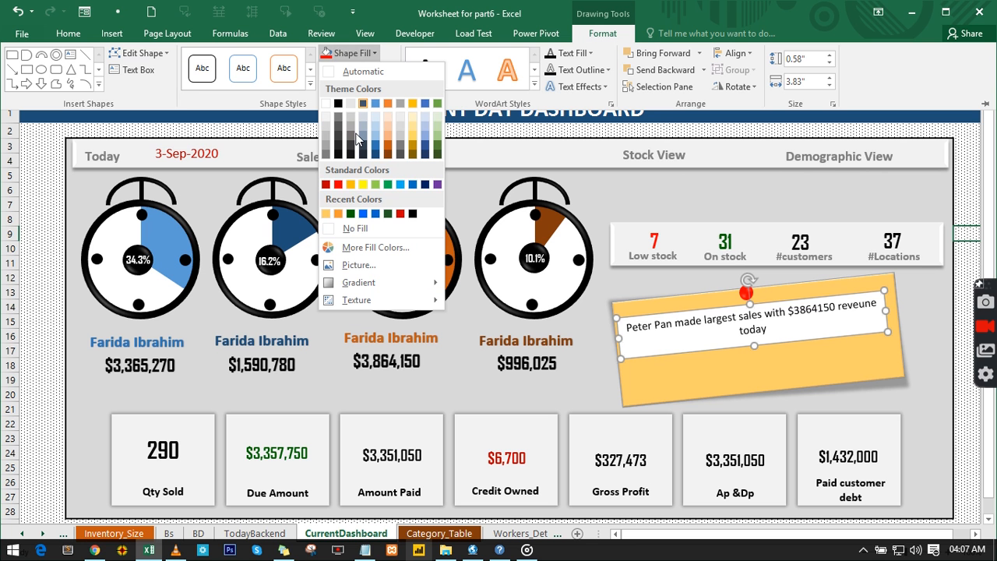
pyautogui.click(337, 230)
pyautogui.click(381, 70)
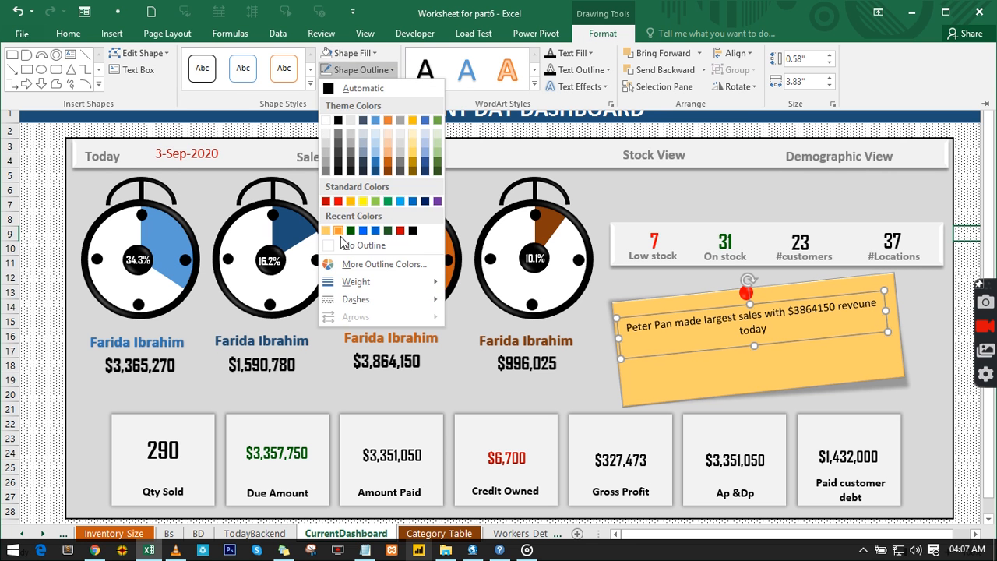
pyautogui.click(362, 246)
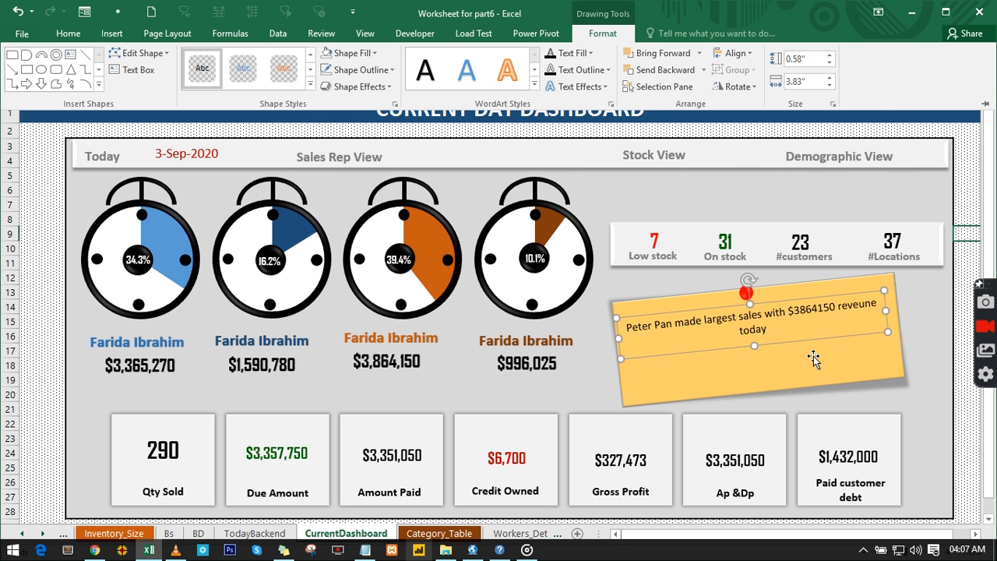
pyautogui.click(966, 411)
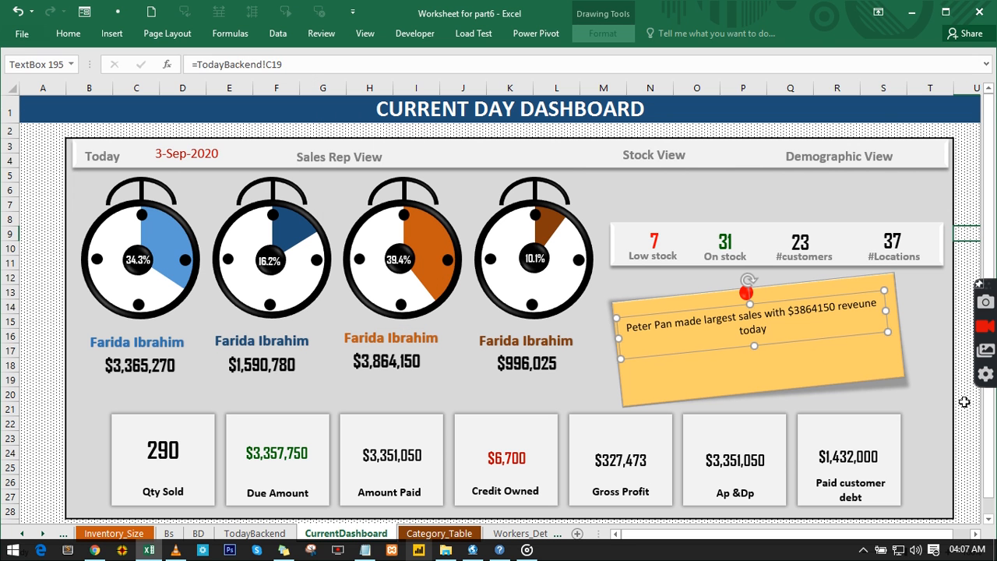
pyautogui.click(966, 411)
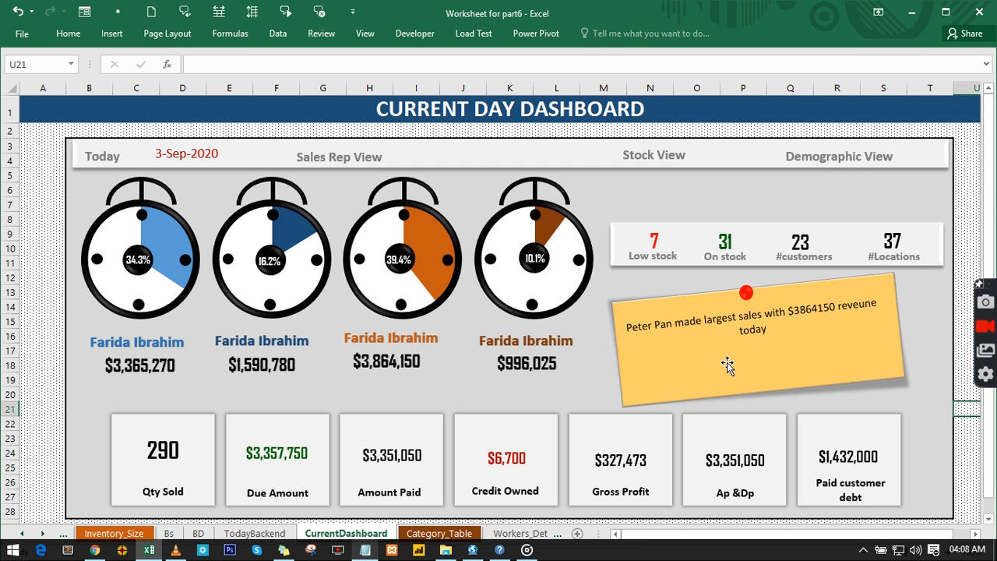
# Start an IF formula in TodayBackend!AB13 that tests whether the credit owned total is above 1, AC6>1.
pyautogui.click(253, 533)
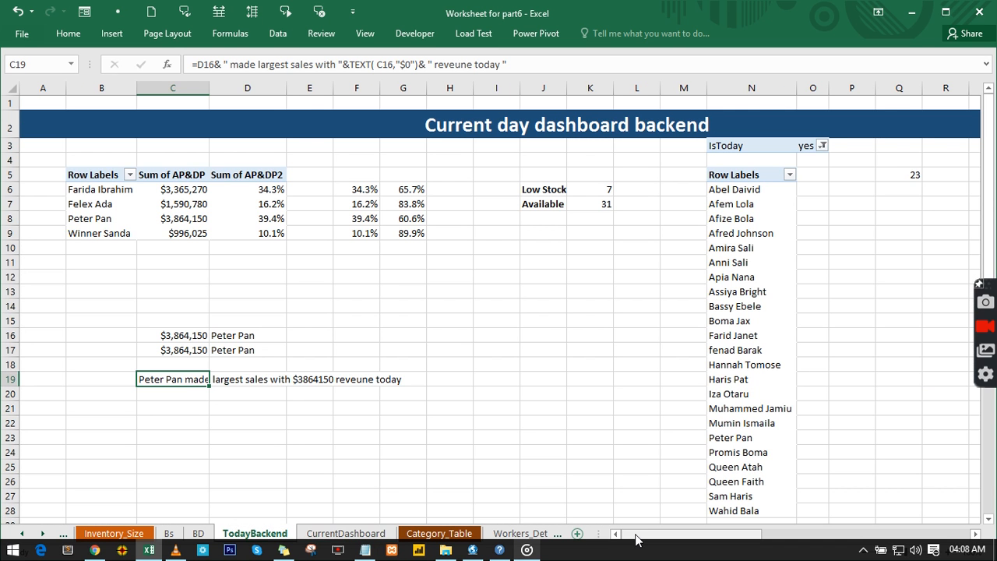
pyautogui.moveTo(636, 537); pyautogui.dragTo(831, 536)
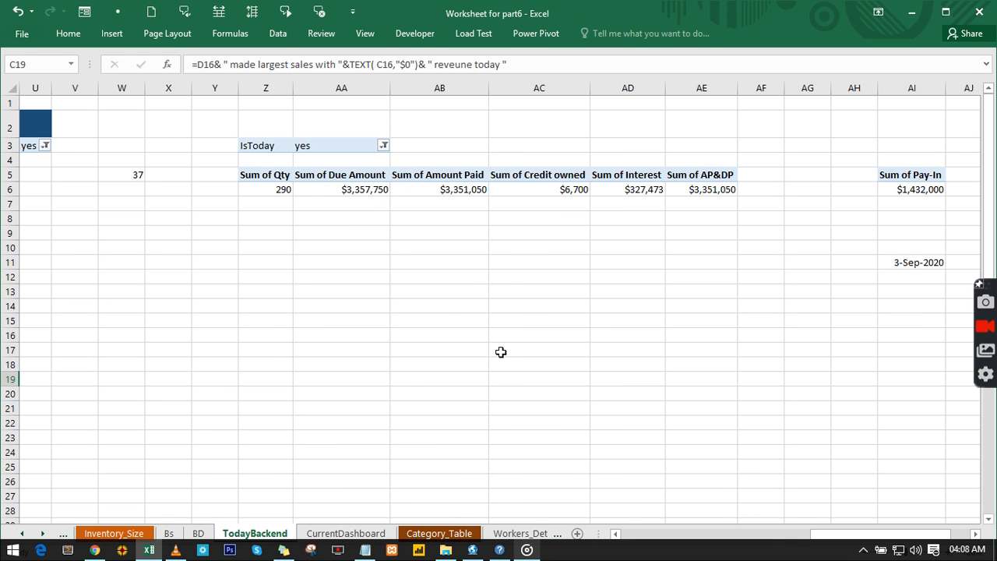
pyautogui.click(434, 299)
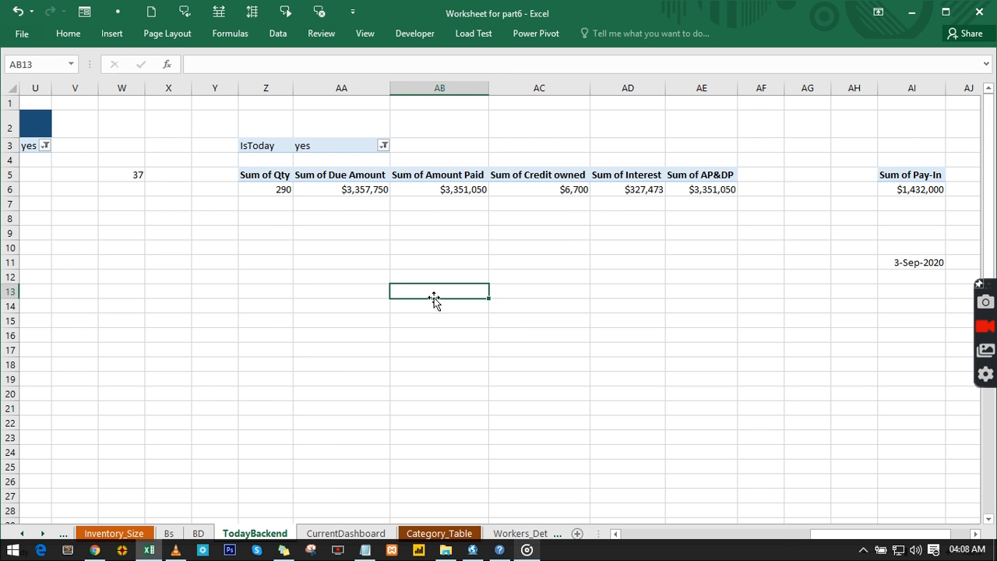
pyautogui.write('=')
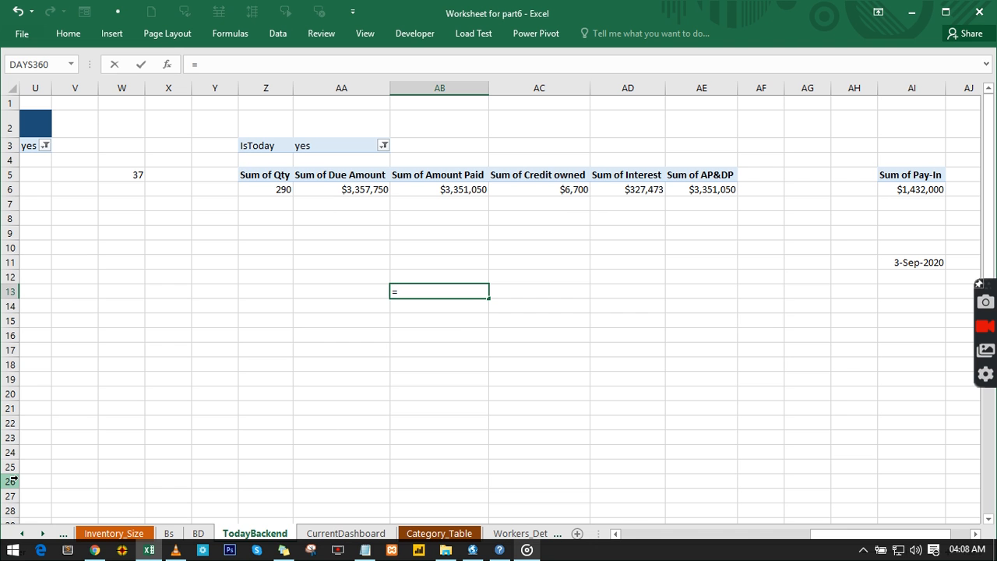
pyautogui.write('if')
pyautogui.press('Tab')
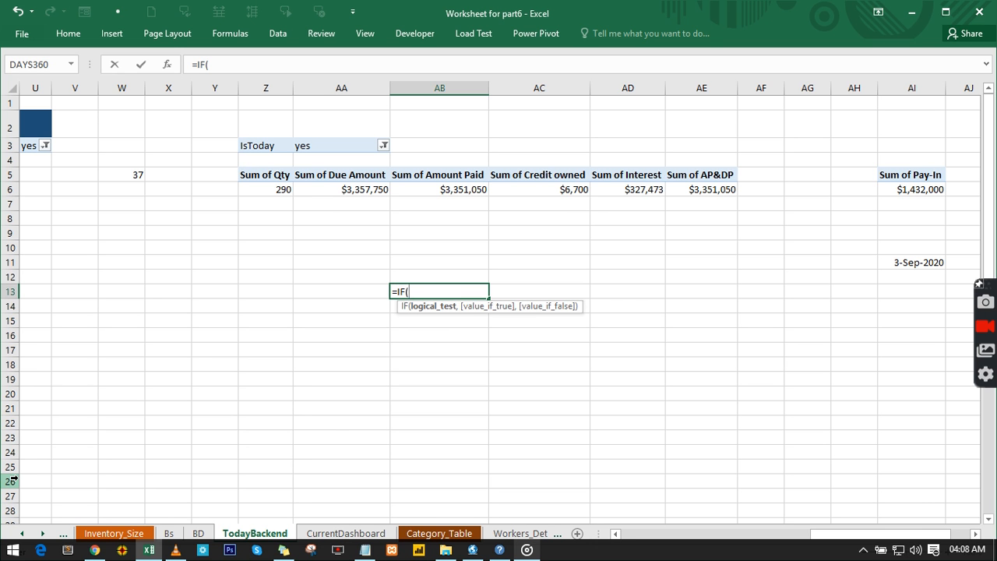
pyautogui.click(543, 189)
pyautogui.write('>')
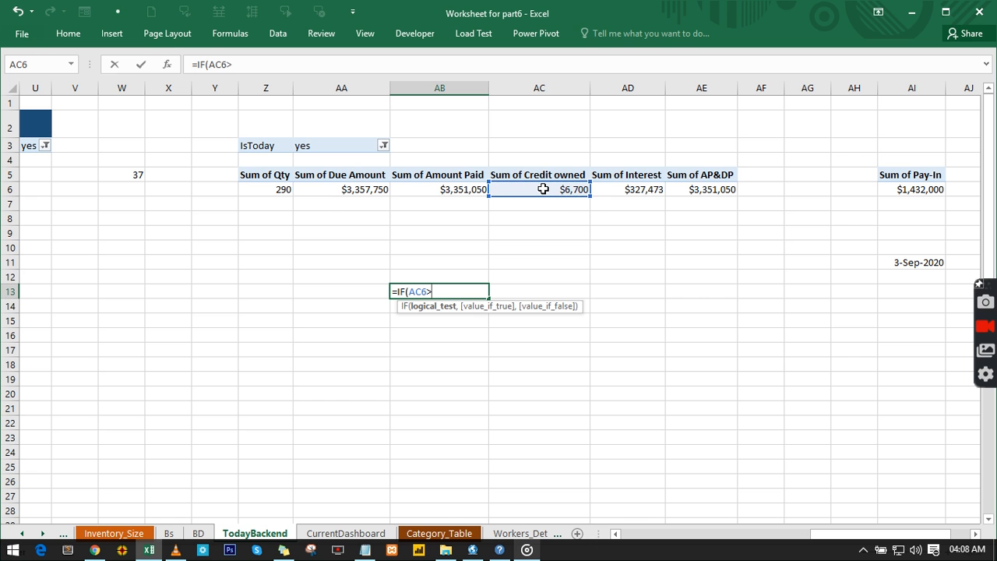
pyautogui.write('1,')
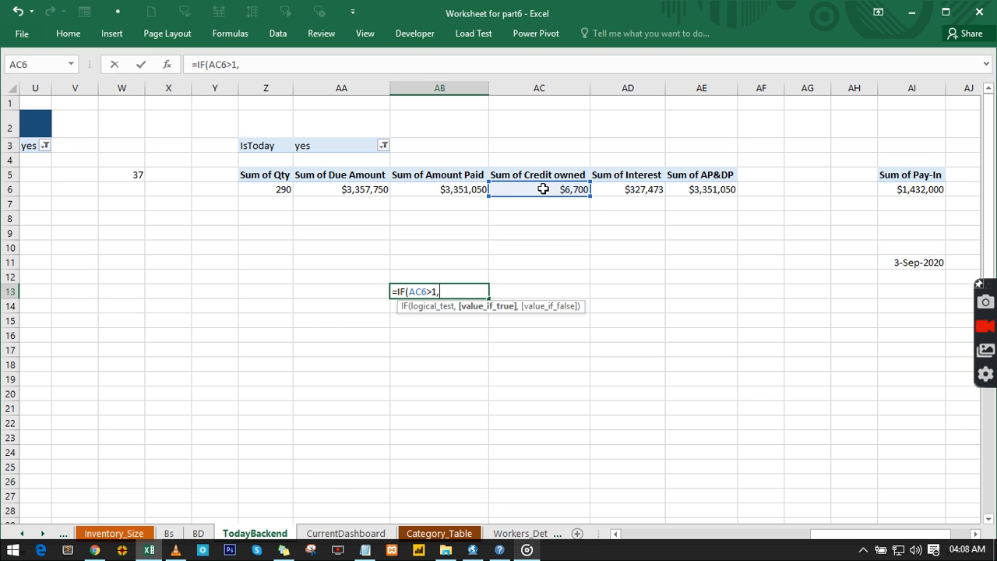
# Complete the AB13 IF formula with "Some customers are owning your company, please the customers" if true and "No" if false.
pyautogui.write('"s')
pyautogui.press('BackSpace')
pyautogui.write('Some cur')
pyautogui.press('BackSpace')
pyautogui.write('stomers')
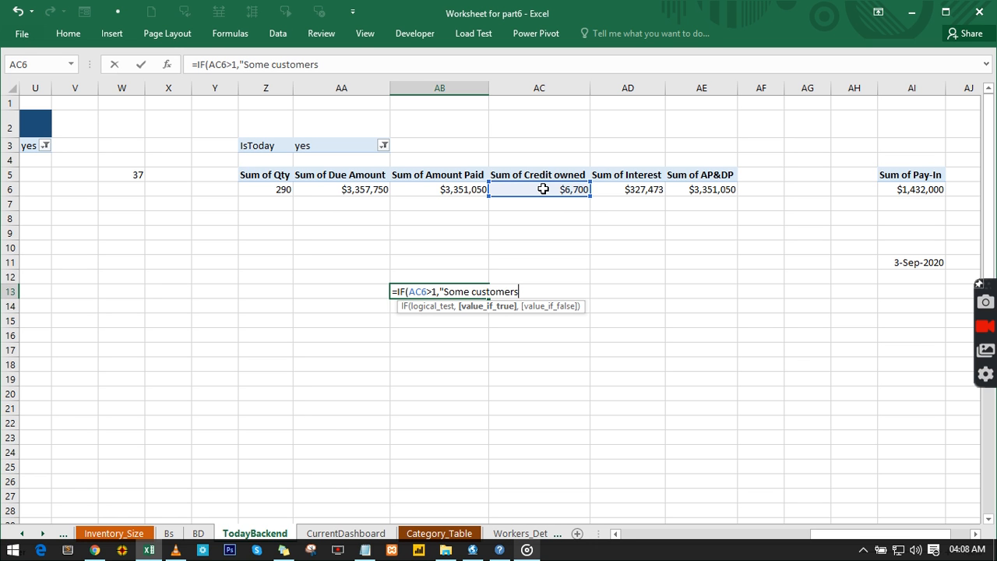
pyautogui.write(' are owning your co')
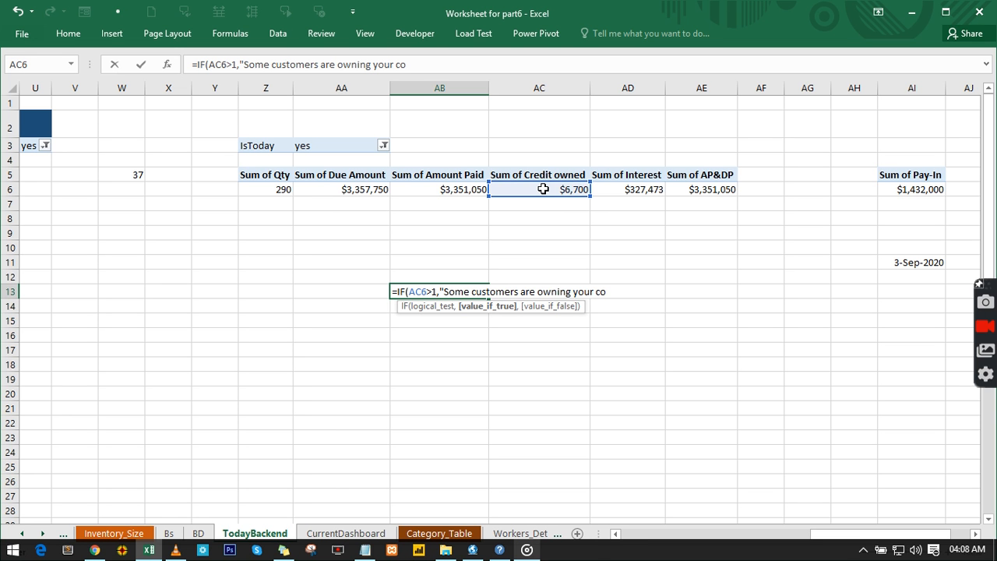
pyautogui.write('mpany')
pyautogui.write(', pleas')
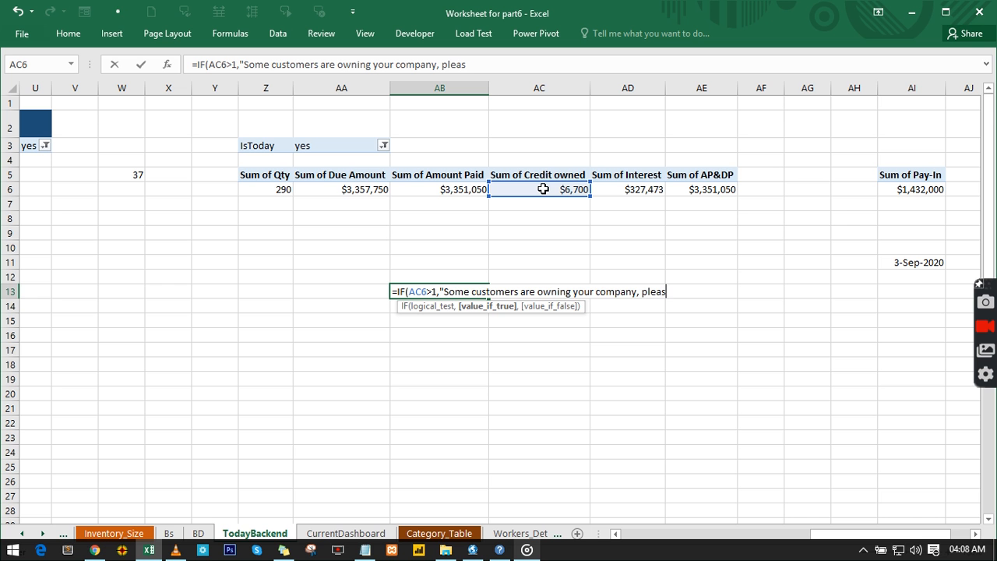
pyautogui.write('e the custom')
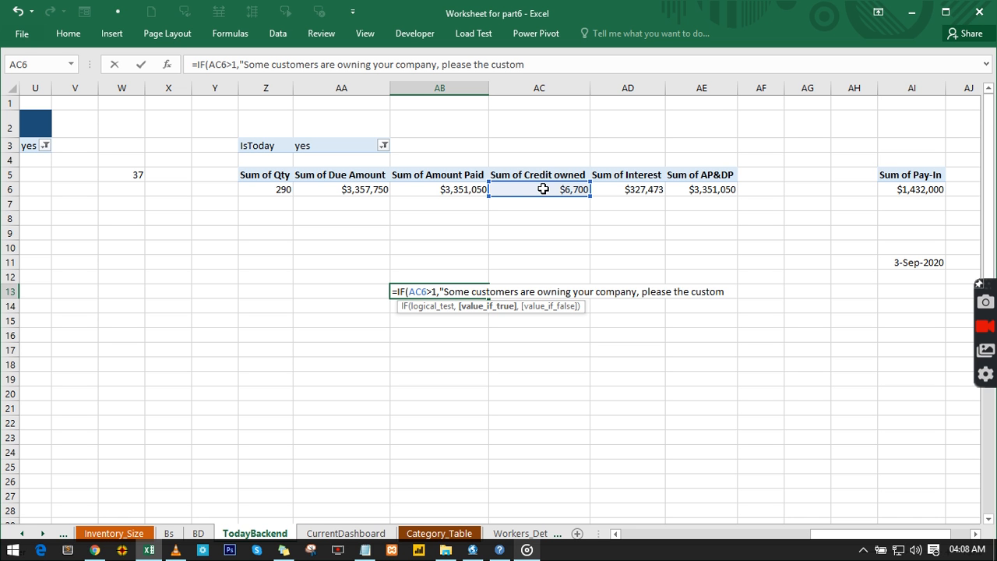
pyautogui.write('ers,')
pyautogui.press('BackSpace')
pyautogui.write('",')
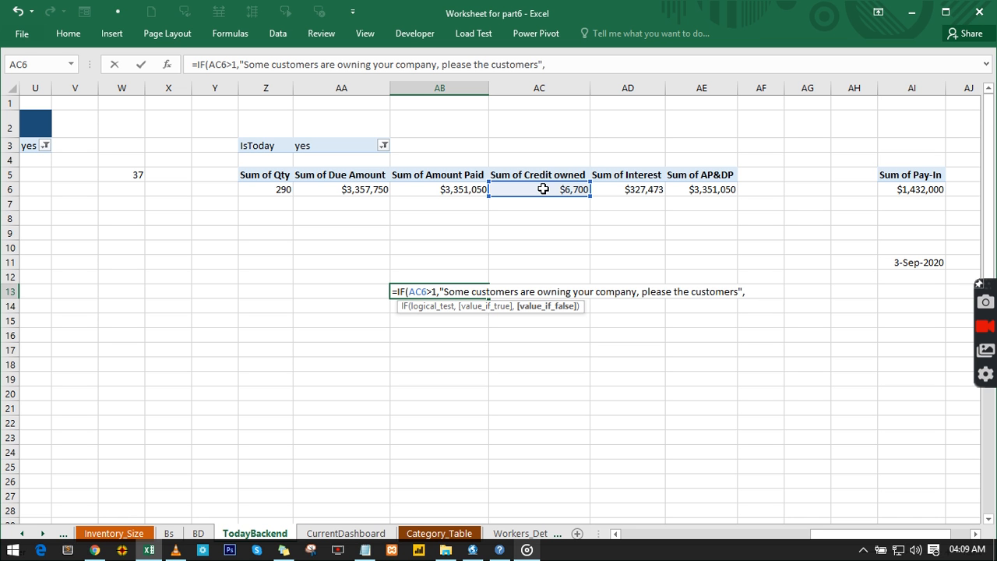
pyautogui.write(' "No')
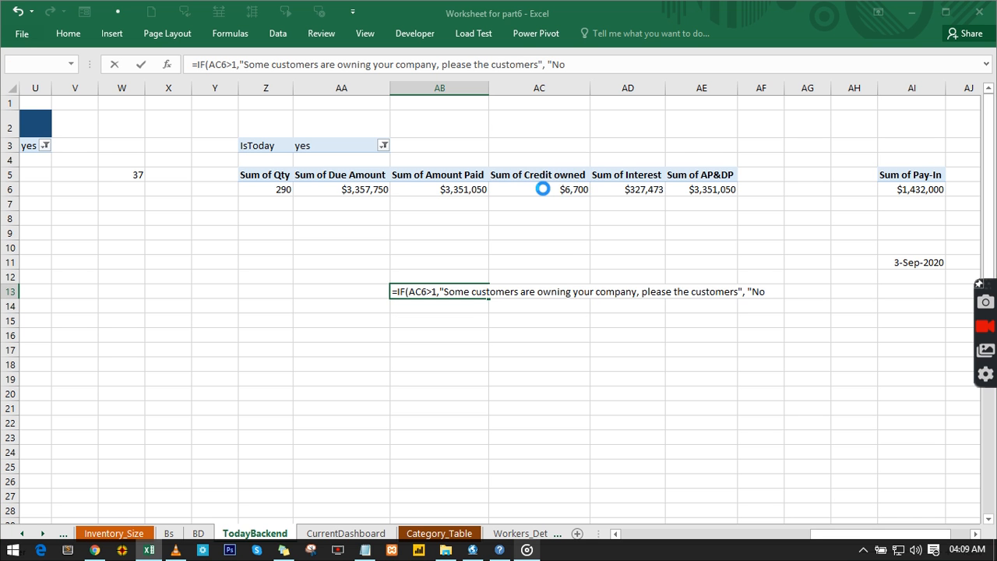
pyautogui.rightClick(542, 189)
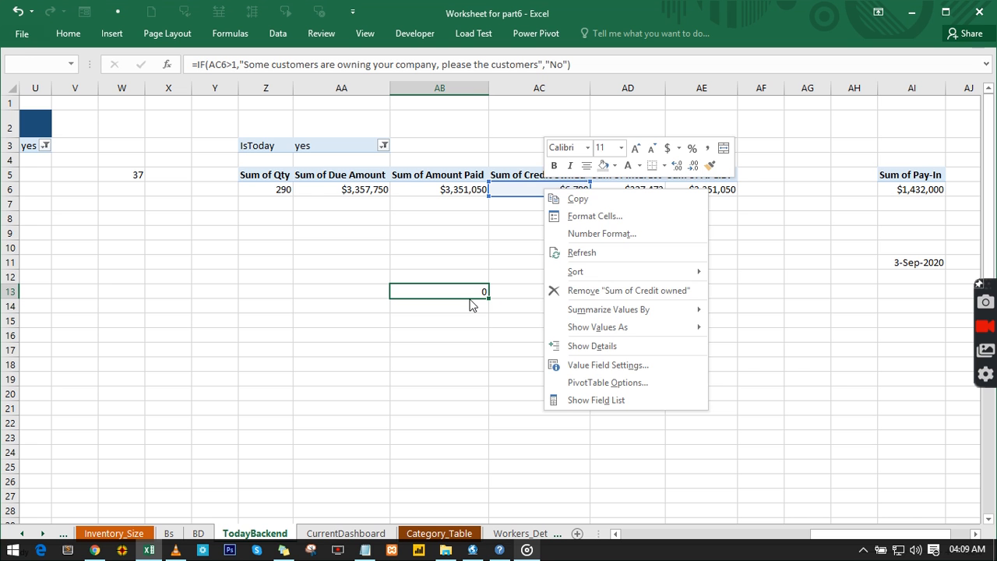
pyautogui.press('Escape')
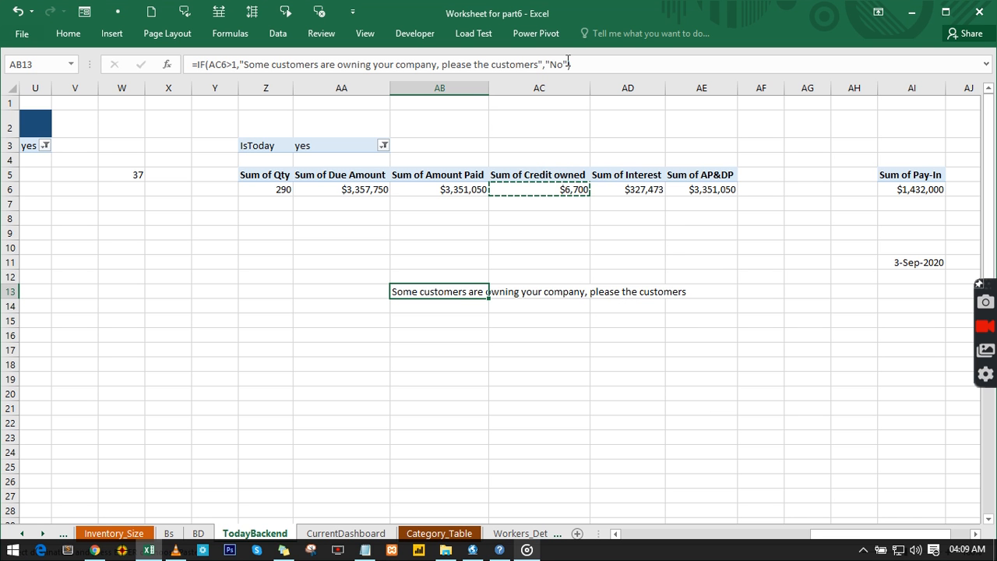
# Change the false result of the AB13 IF formula to "No credit owned today!".
pyautogui.click(566, 64)
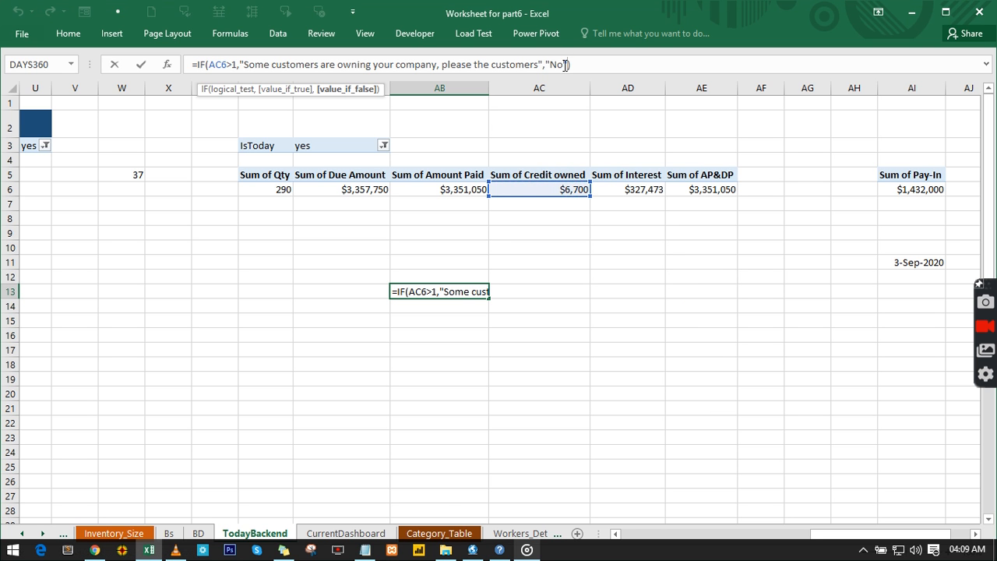
pyautogui.write('c')
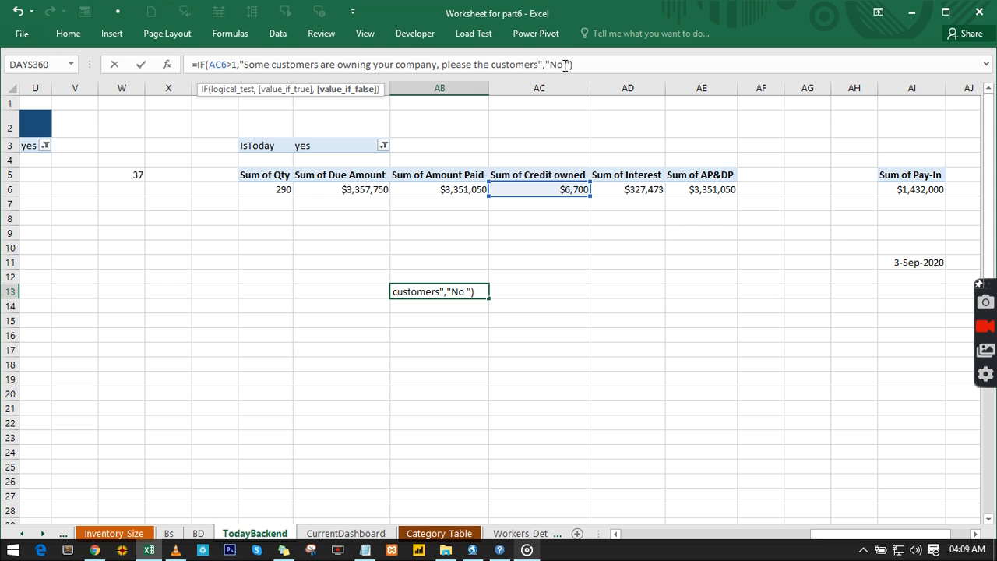
pyautogui.write('redut ==')
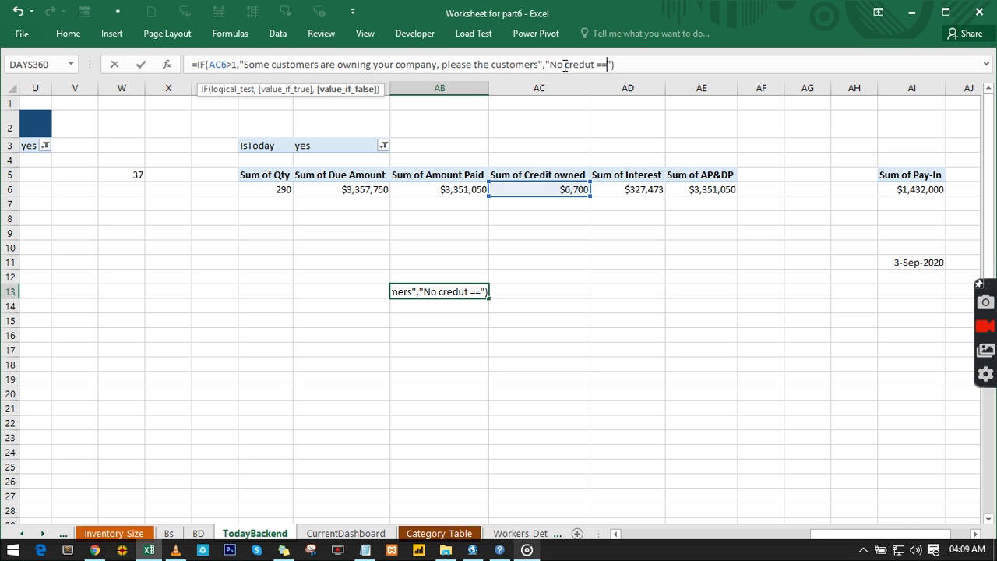
pyautogui.press('BackSpace')
pyautogui.press('BackSpace')
pyautogui.press('BackSpace')
pyautogui.press('BackSpace')
pyautogui.press('BackSpace')
pyautogui.write('ite')
pyautogui.press('BackSpace')
pyautogui.write('w')
pyautogui.press('BackSpace')
pyautogui.write('owned today')
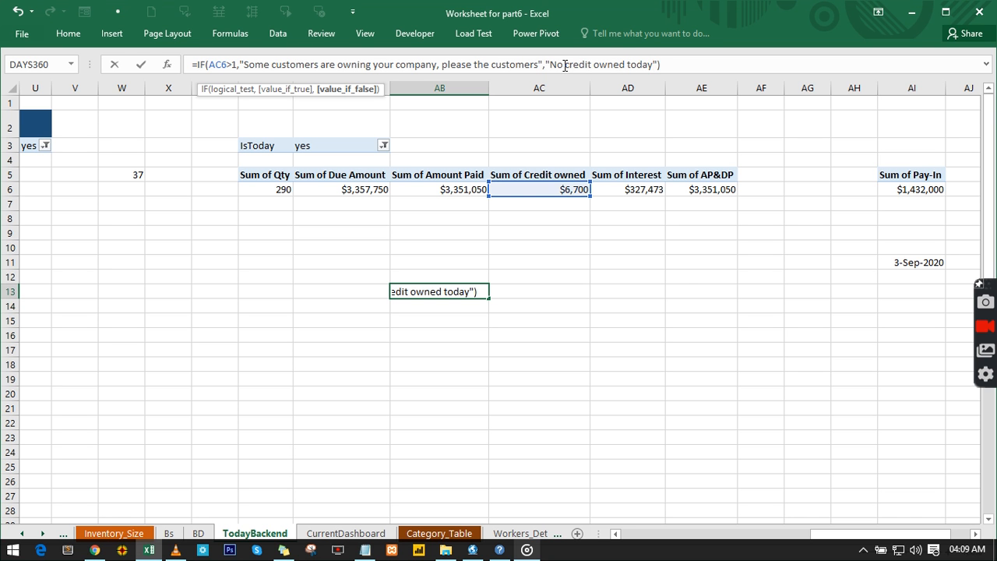
pyautogui.press('End')
pyautogui.press('Return')
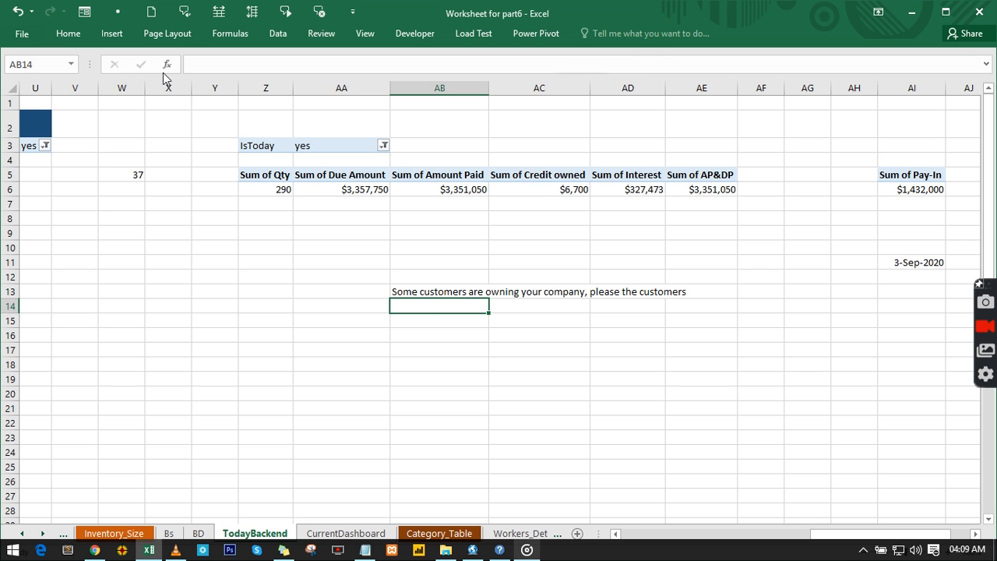
pyautogui.click(421, 291)
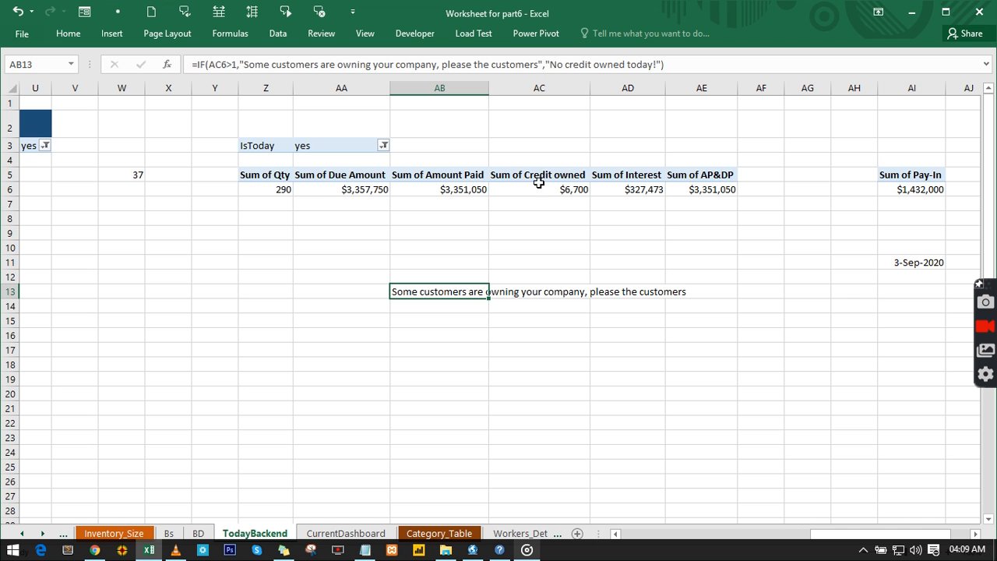
# Duplicate the sticky note's text box on CurrentDashboard below the first sentence and link the copy to TodayBackend!AB13.
pyautogui.click(334, 535)
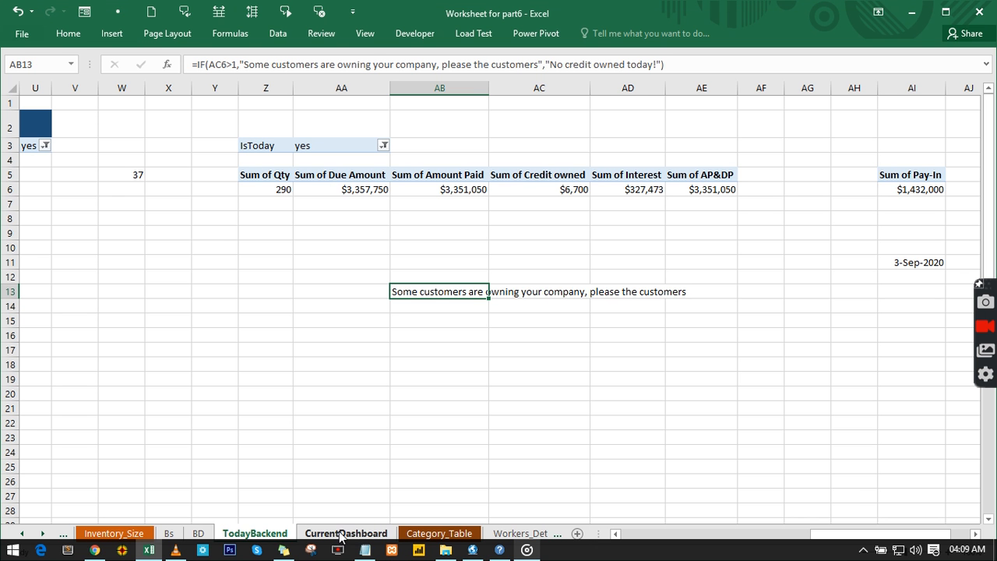
pyautogui.click(680, 318)
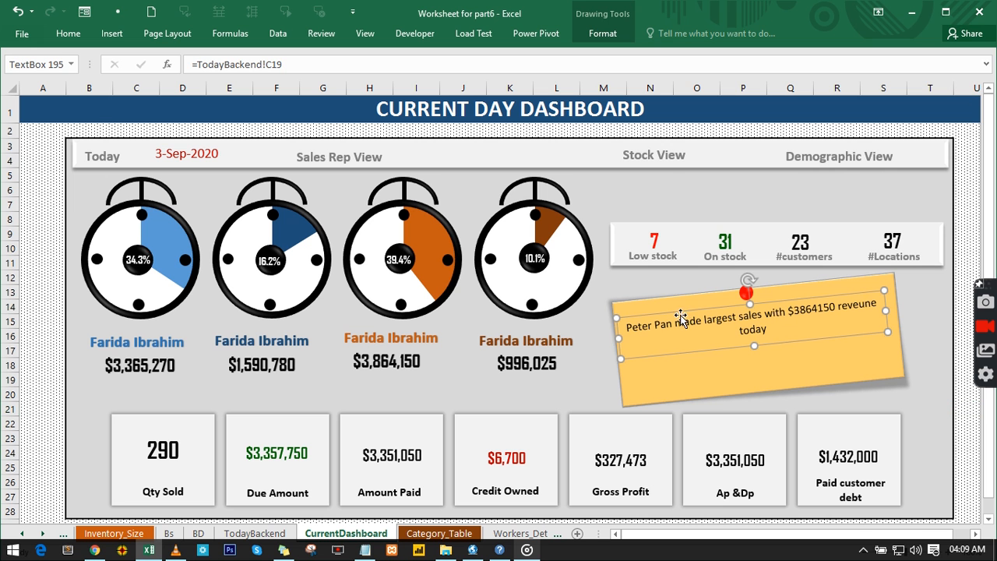
pyautogui.moveTo(682, 311); pyautogui.dragTo(691, 355)
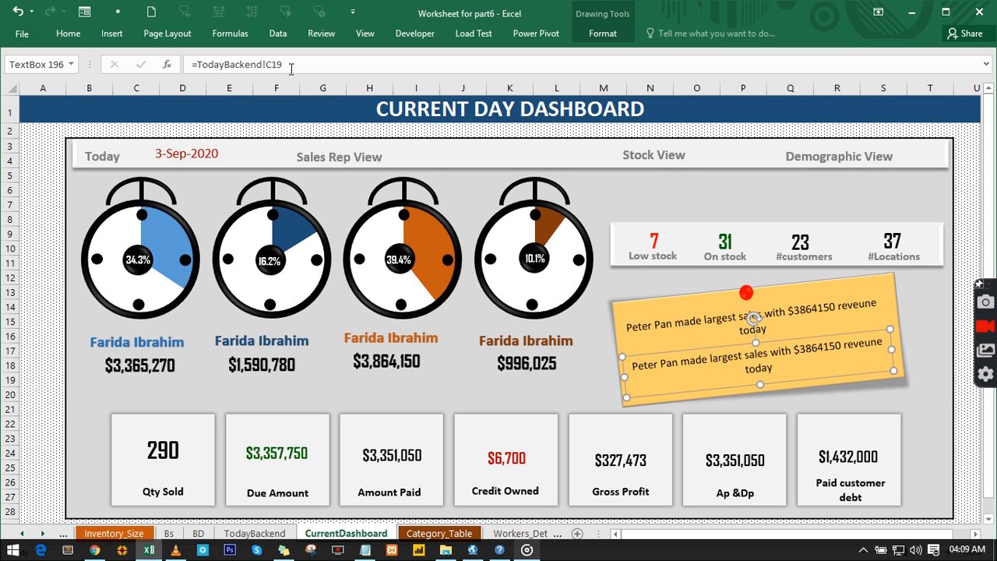
pyautogui.moveTo(284, 64); pyautogui.dragTo(195, 65)
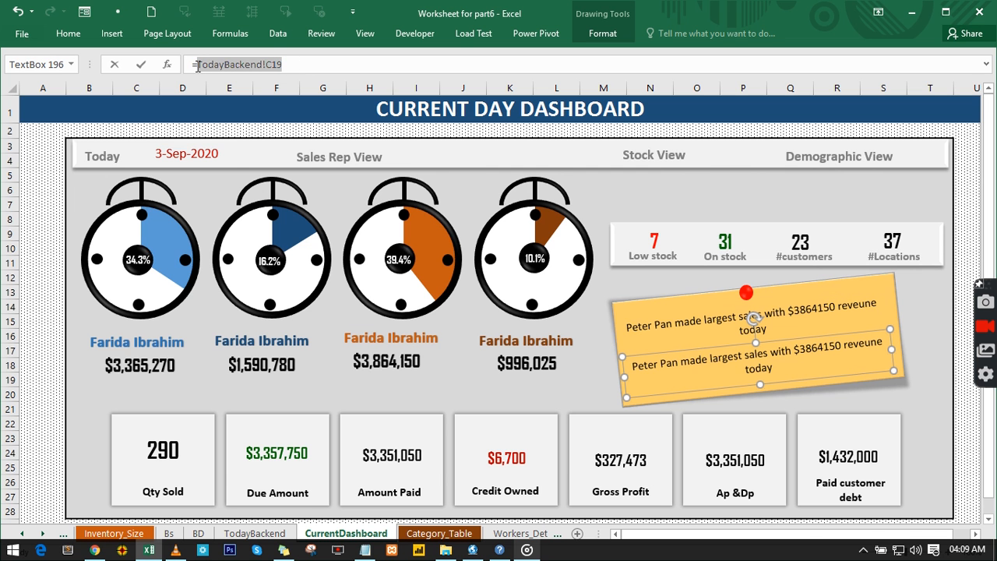
pyautogui.click(271, 534)
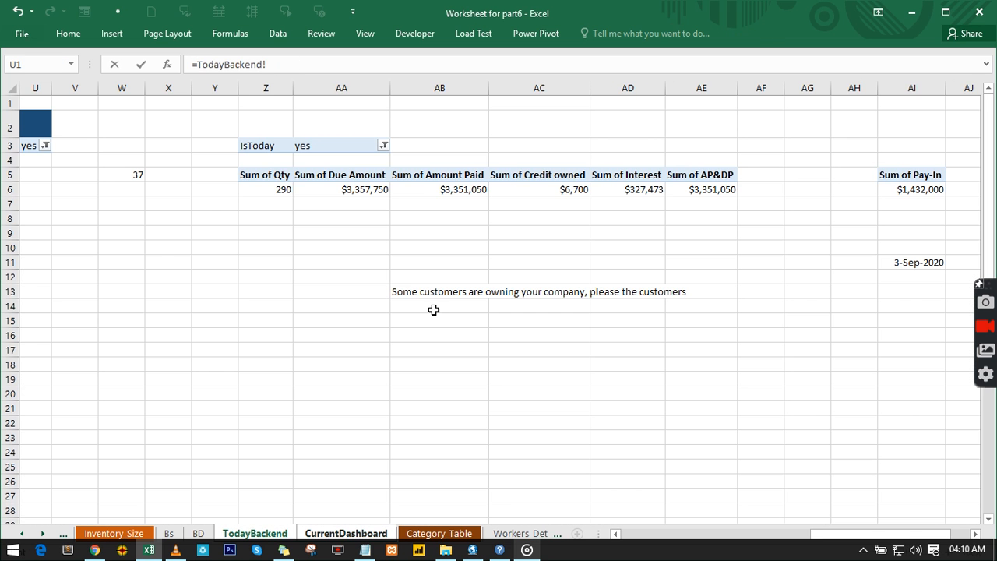
pyautogui.click(415, 291)
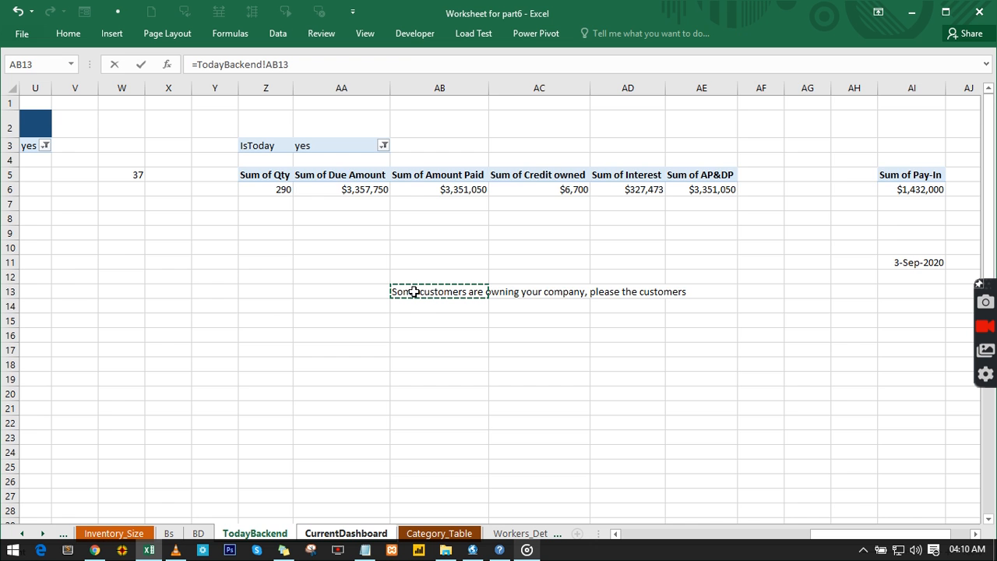
pyautogui.press('Return')
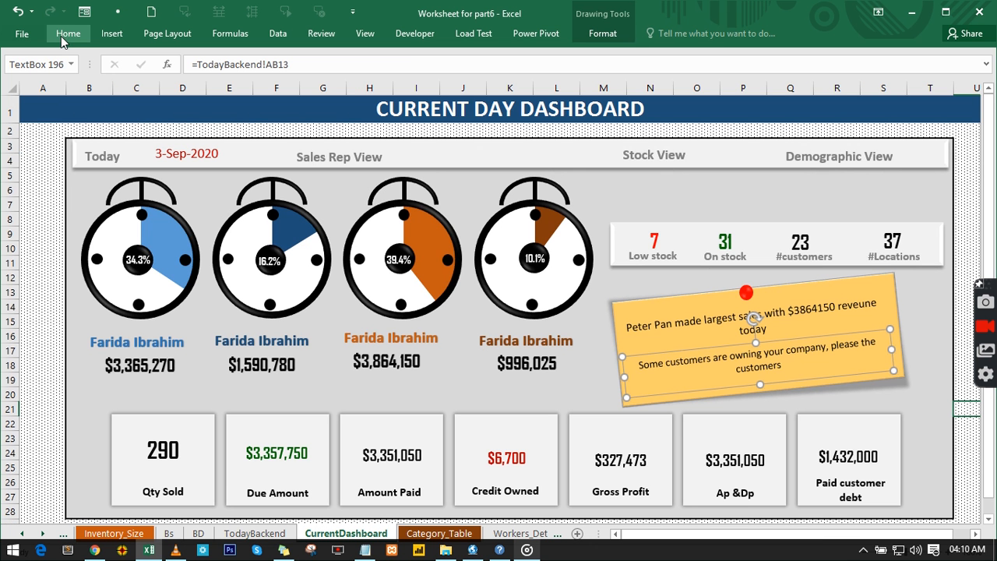
# Set the lower sticky note text box's font to CentSchbkCyrill BT, make it bold, and deselect it.
pyautogui.click(66, 35)
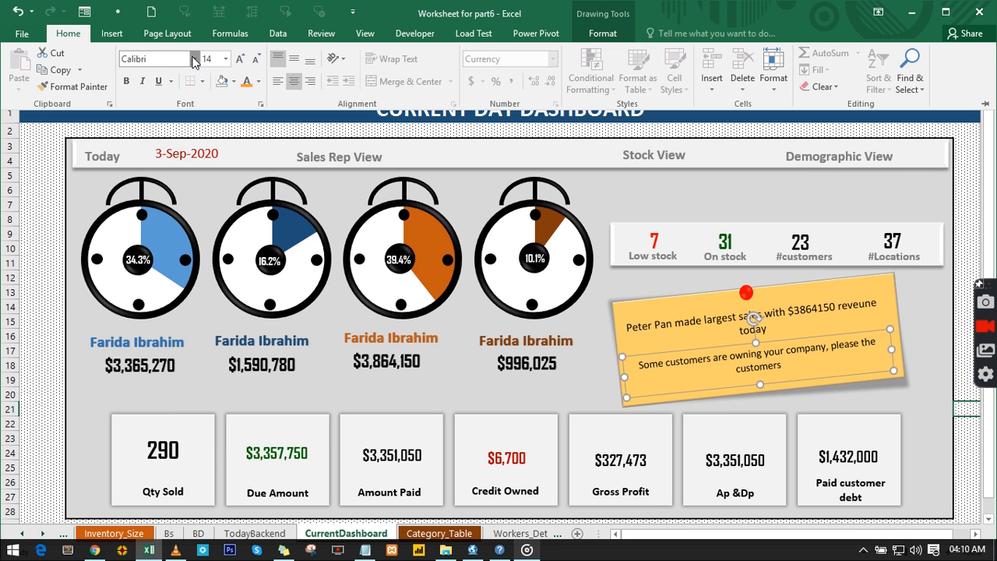
pyautogui.click(194, 60)
pyautogui.click(194, 60)
pyautogui.click(194, 60)
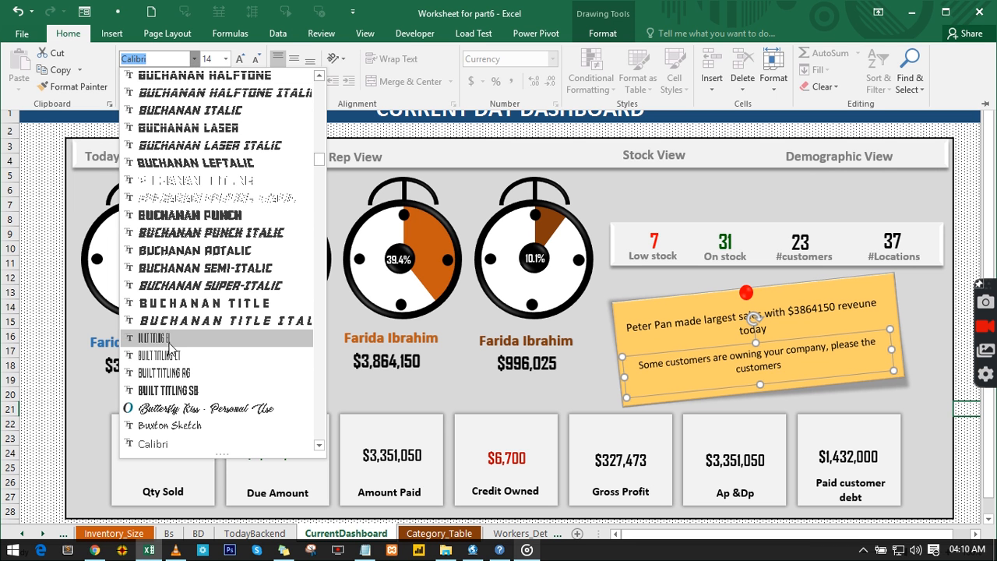
pyautogui.scroll(-3, 171, 356)
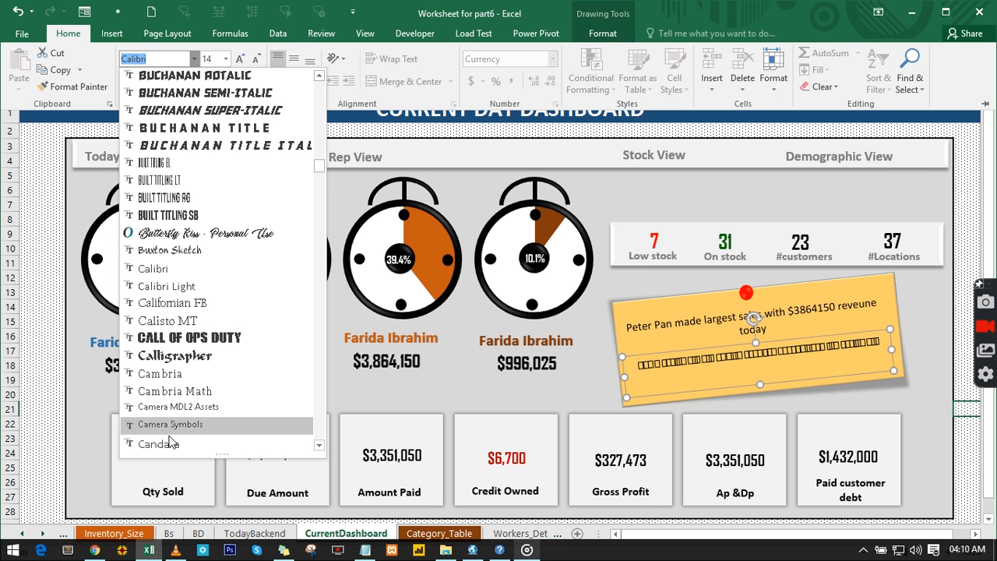
pyautogui.scroll(-3, 170, 442)
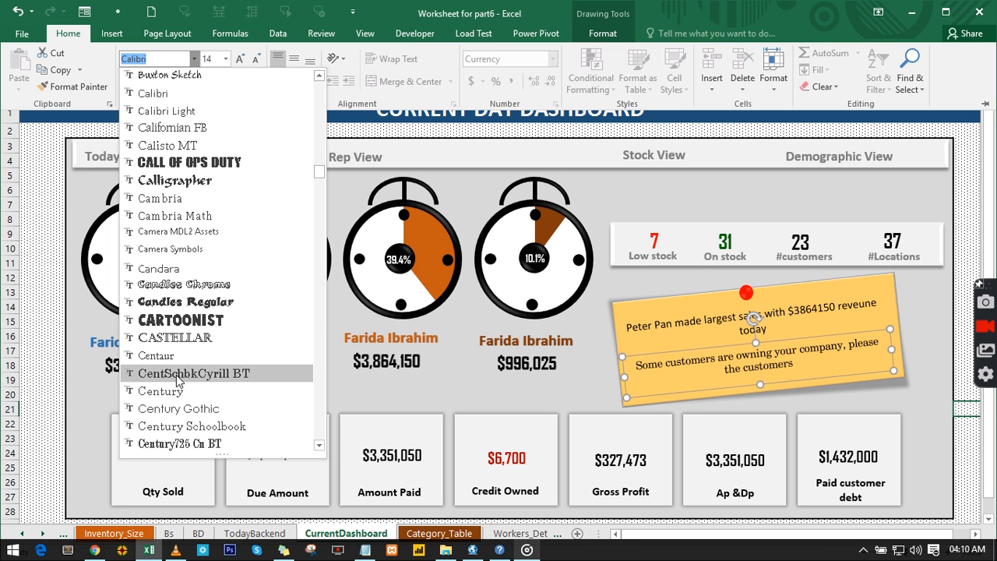
pyautogui.click(176, 375)
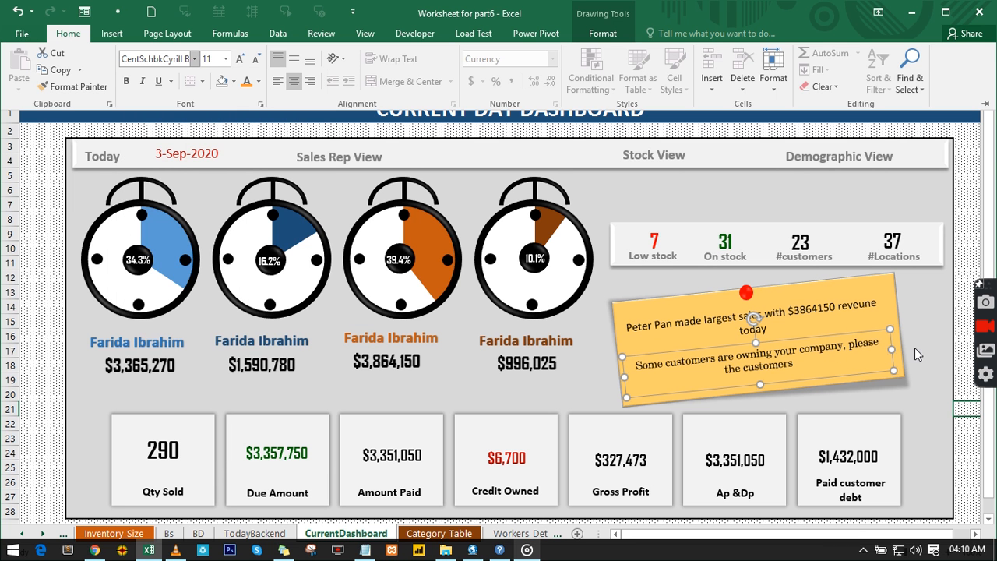
pyautogui.click(126, 82)
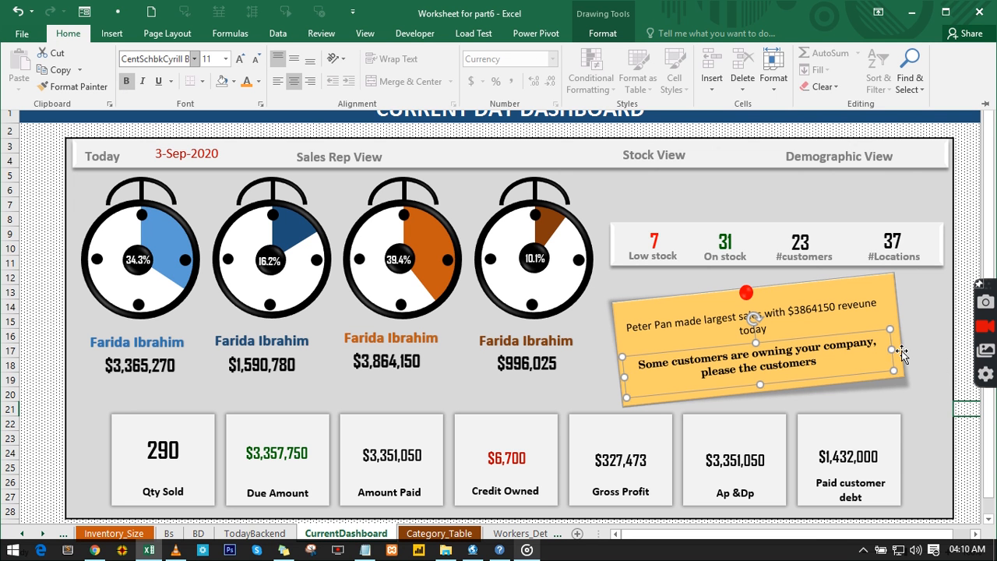
pyautogui.hotkey('ctrl', 'F1')
pyautogui.click(961, 361)
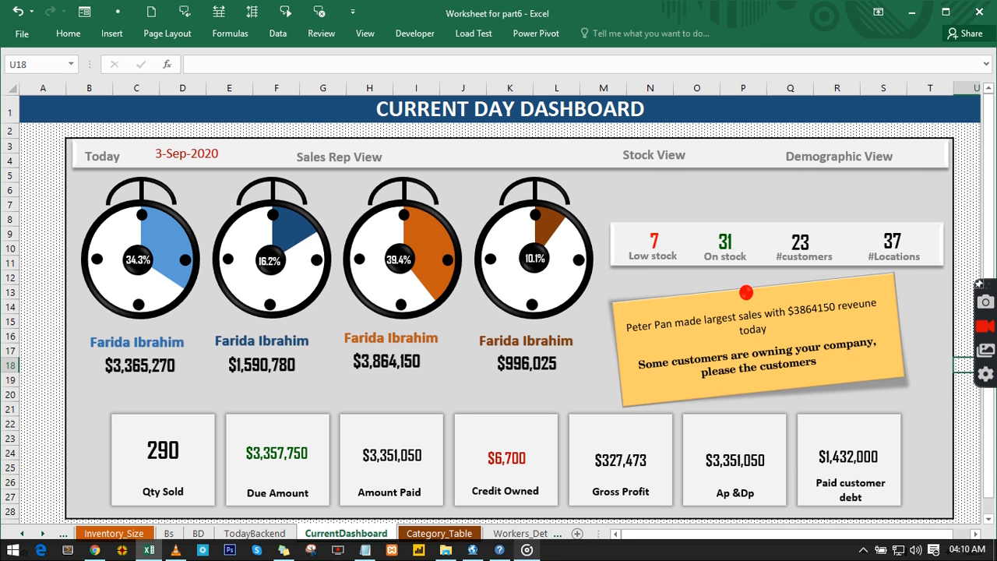
# Compare the CurrentDashboard sheet with the reference design on the BD sheet, especially the clock dials, and return to CurrentDashboard.
pyautogui.click(239, 534)
pyautogui.click(197, 535)
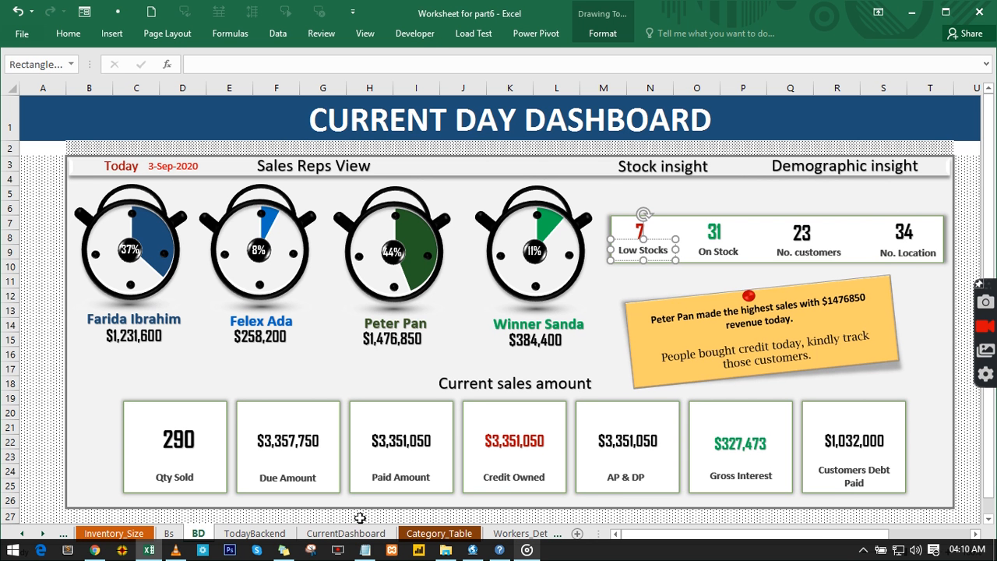
pyautogui.click(331, 536)
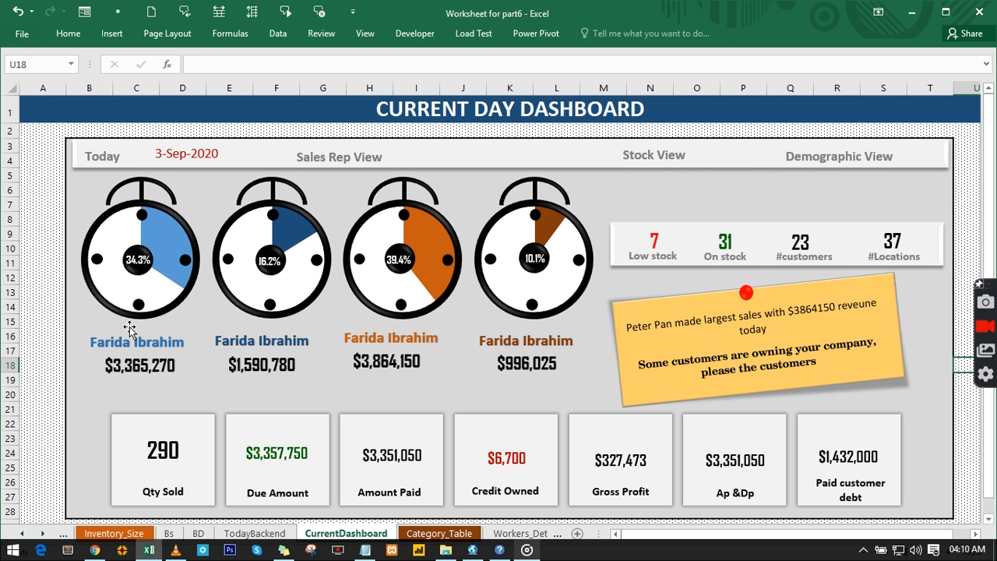
pyautogui.click(201, 534)
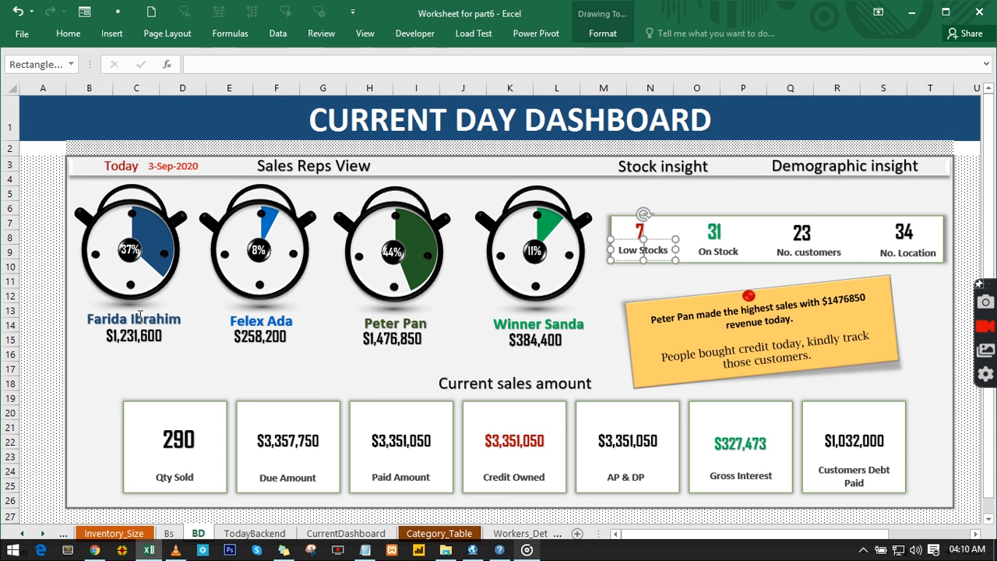
pyautogui.click(331, 534)
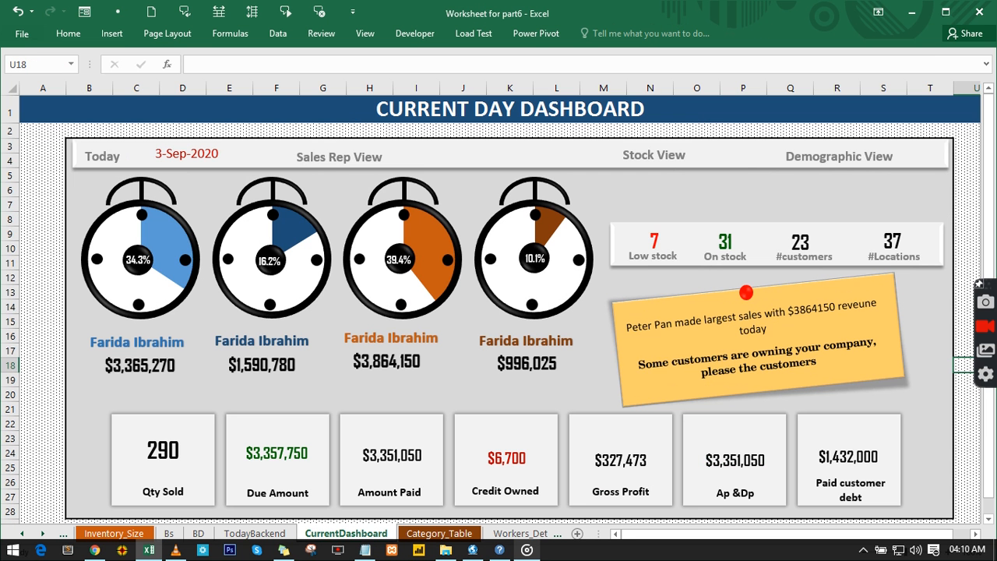
# Insert an oval, flatten it to about 1" wide and 0.22" high, and place it just beneath the first clock dial.
pyautogui.click(112, 34)
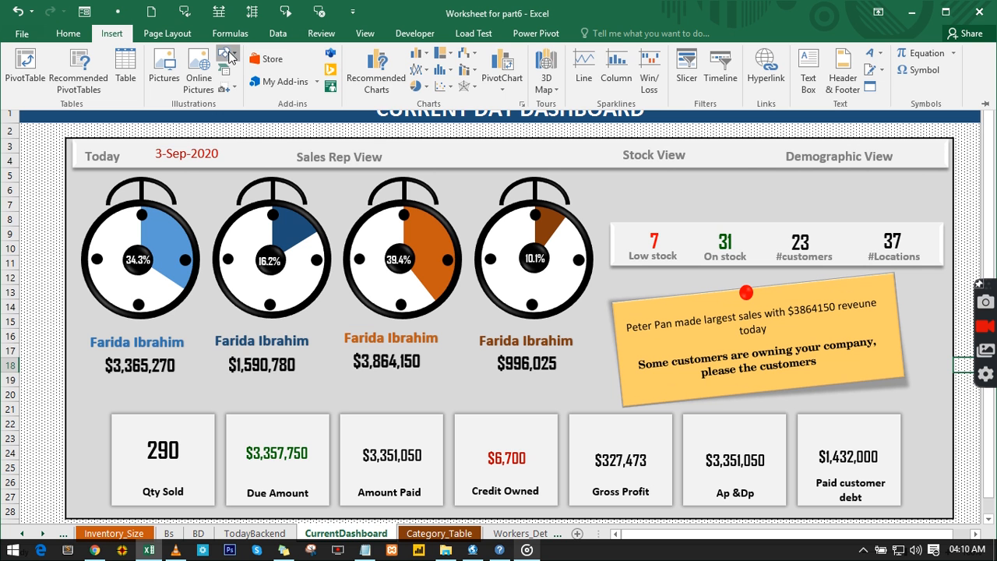
pyautogui.click(227, 55)
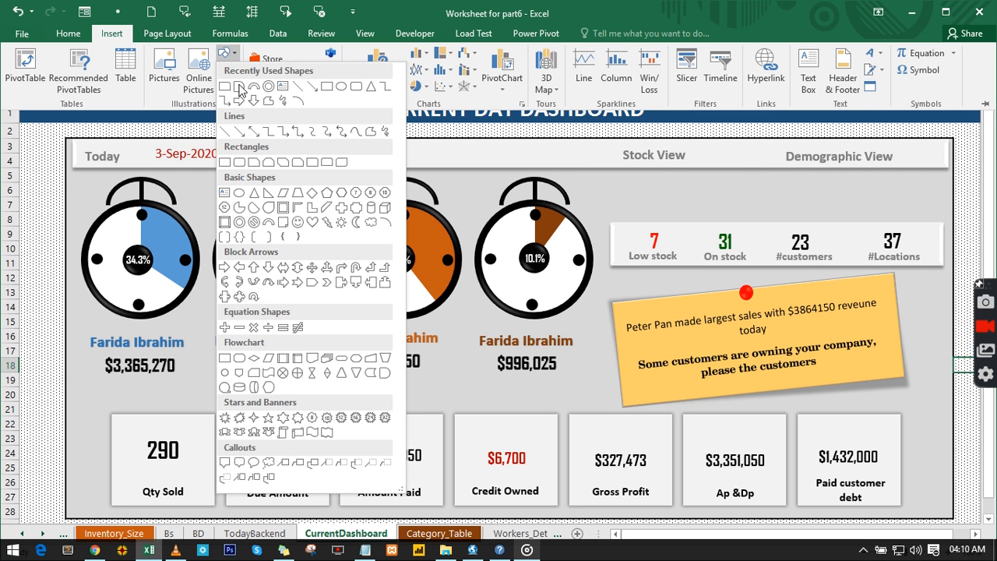
pyautogui.click(242, 194)
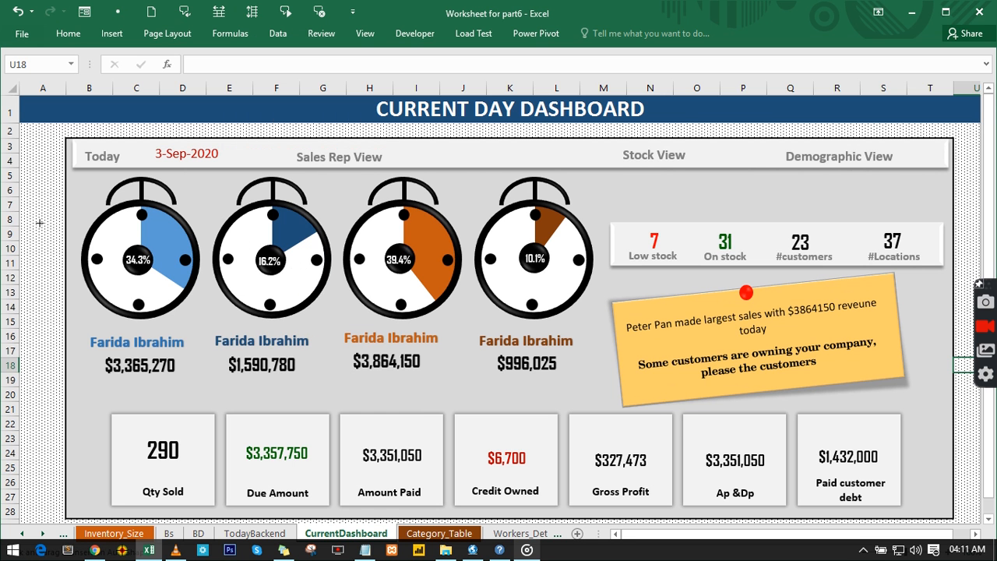
pyautogui.moveTo(39, 222); pyautogui.dragTo(110, 293)
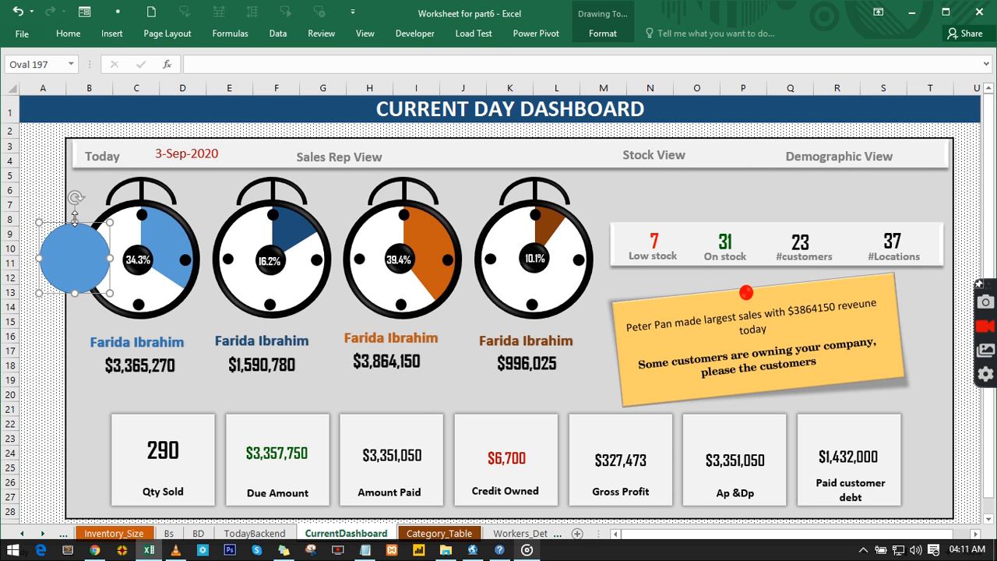
pyautogui.moveTo(74, 218); pyautogui.dragTo(147, 316)
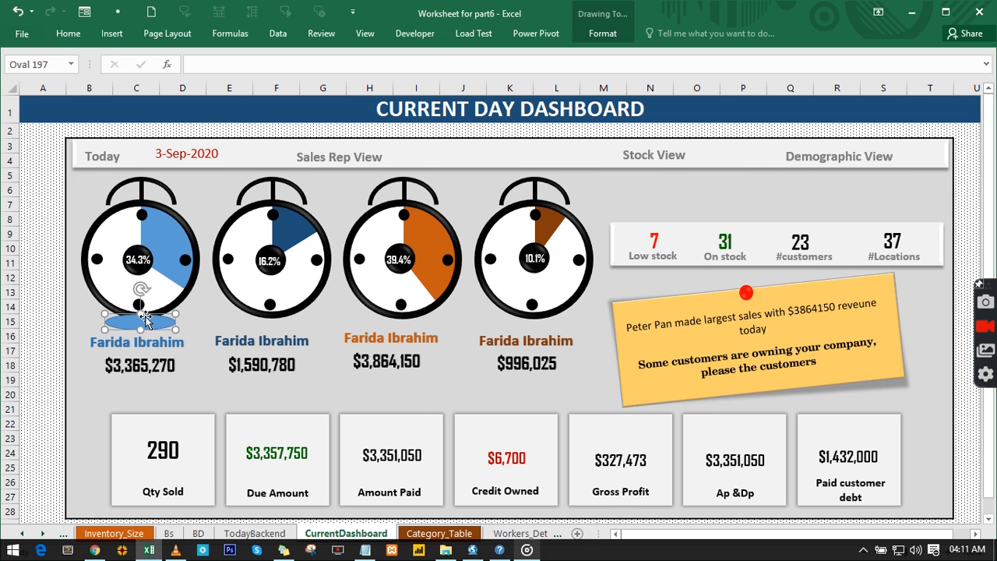
# Give the flat oval a path gradient fill and set its black first stop to 0% transparency.
pyautogui.rightClick(145, 316)
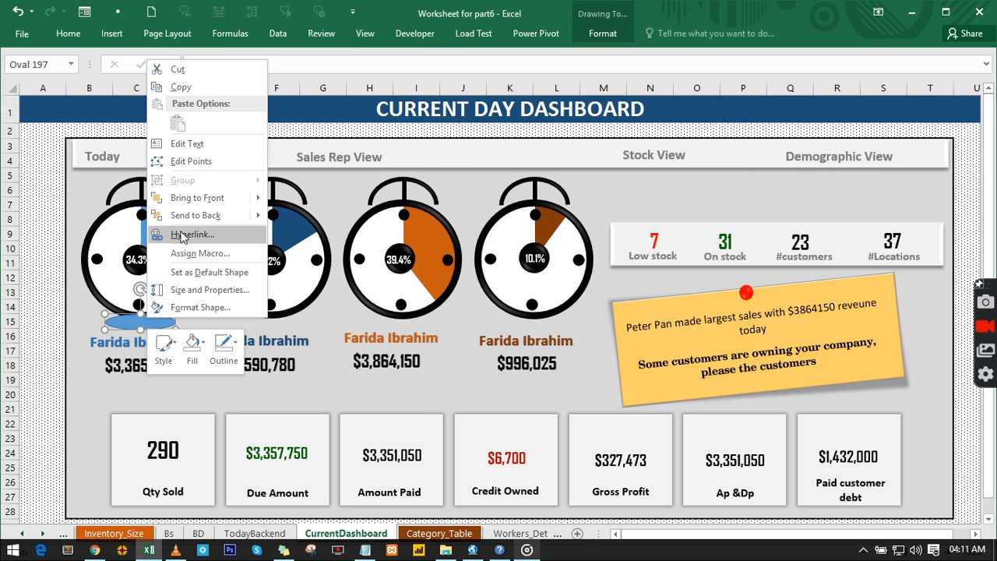
pyautogui.click(187, 307)
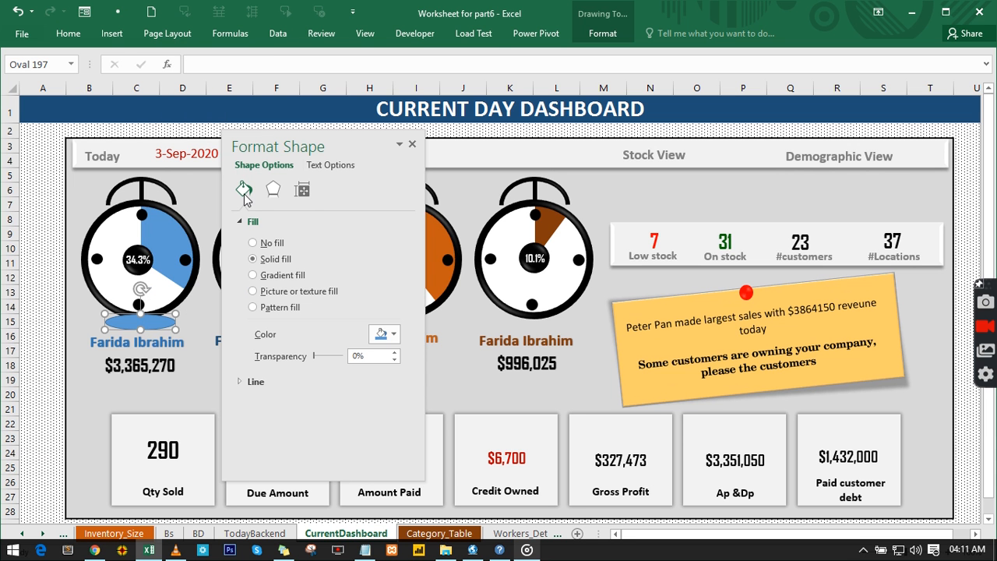
pyautogui.moveTo(319, 145); pyautogui.dragTo(445, 137)
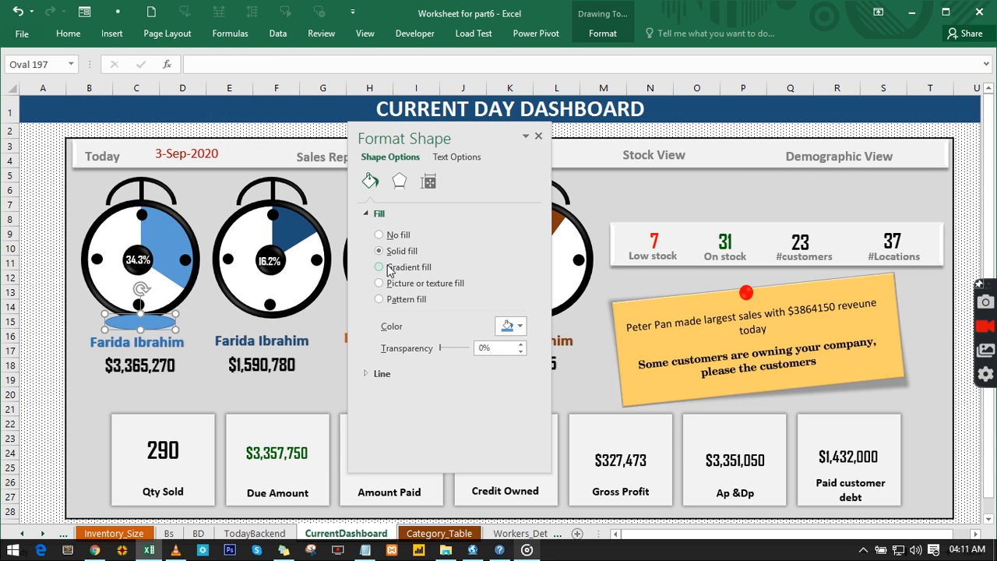
pyautogui.click(431, 269)
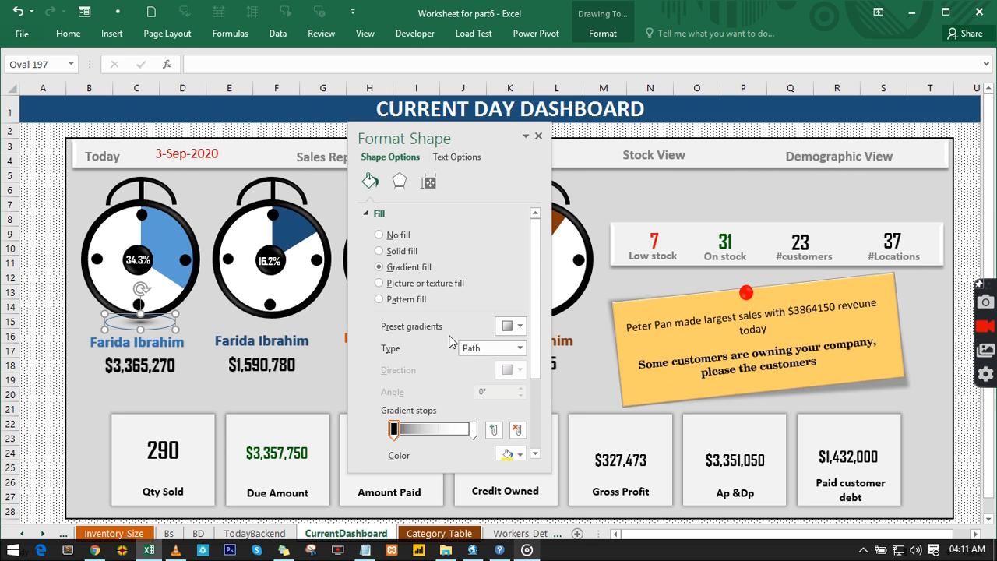
pyautogui.scroll(-3, 539, 390)
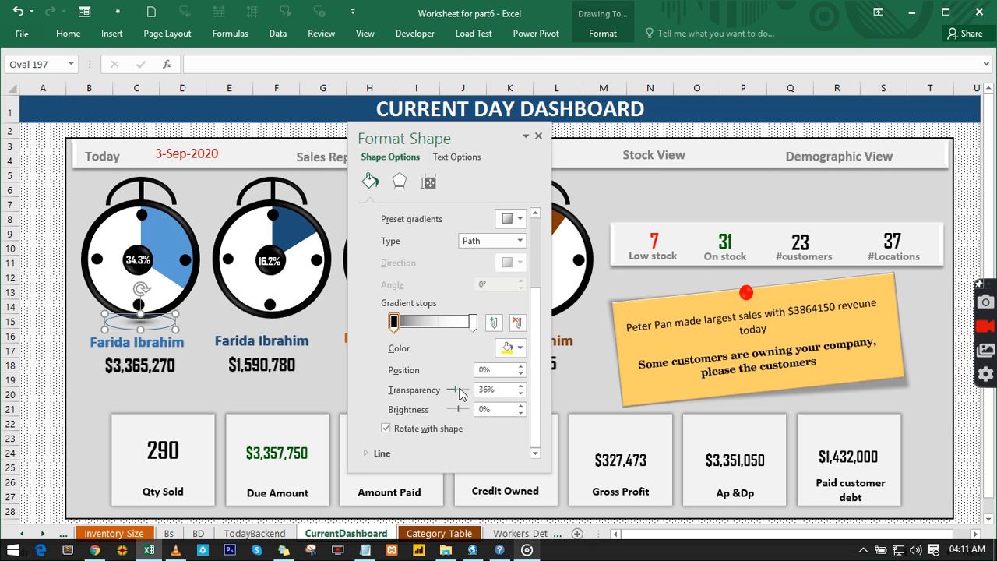
pyautogui.moveTo(460, 394); pyautogui.dragTo(424, 391)
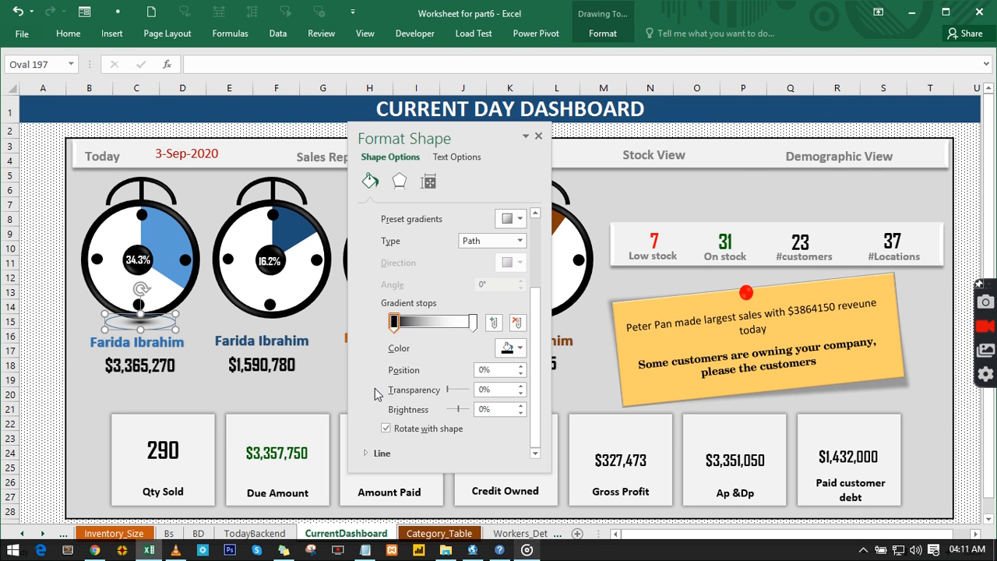
# Try an extra gradient stop at 53% and 0% transparency on the white stop, restoring the two-stop fade with 100% transparency.
pyautogui.click(473, 322)
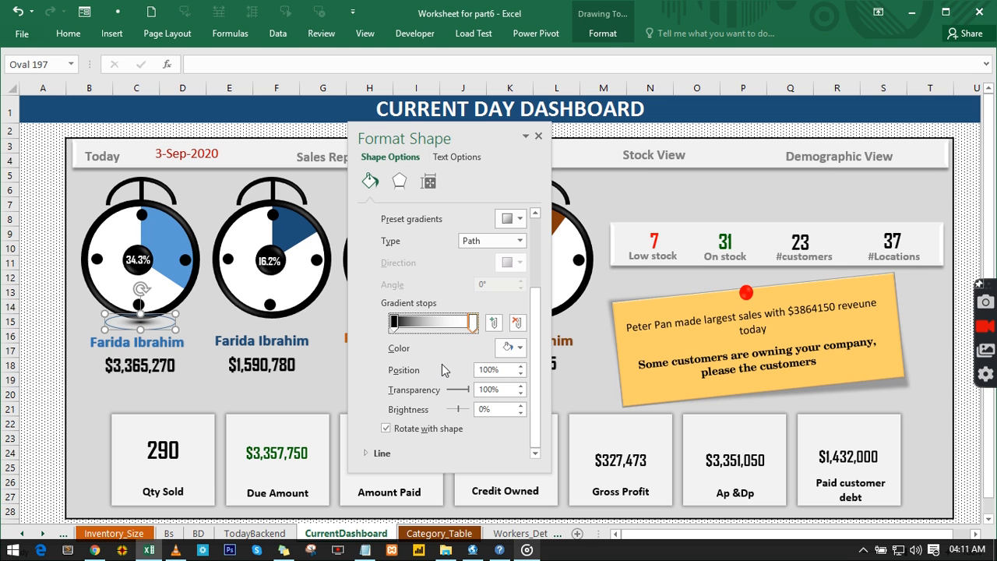
pyautogui.click(437, 322)
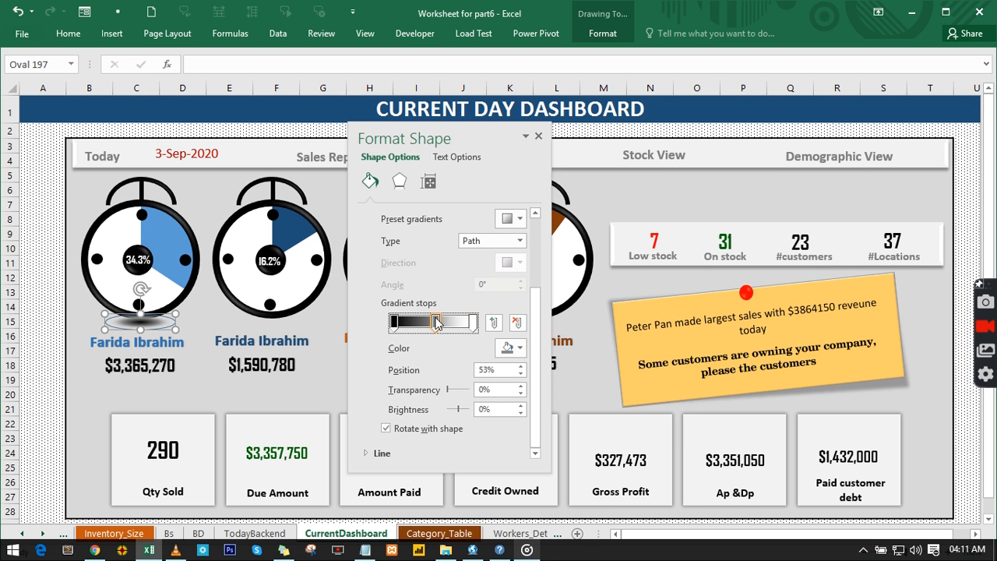
pyautogui.click(517, 324)
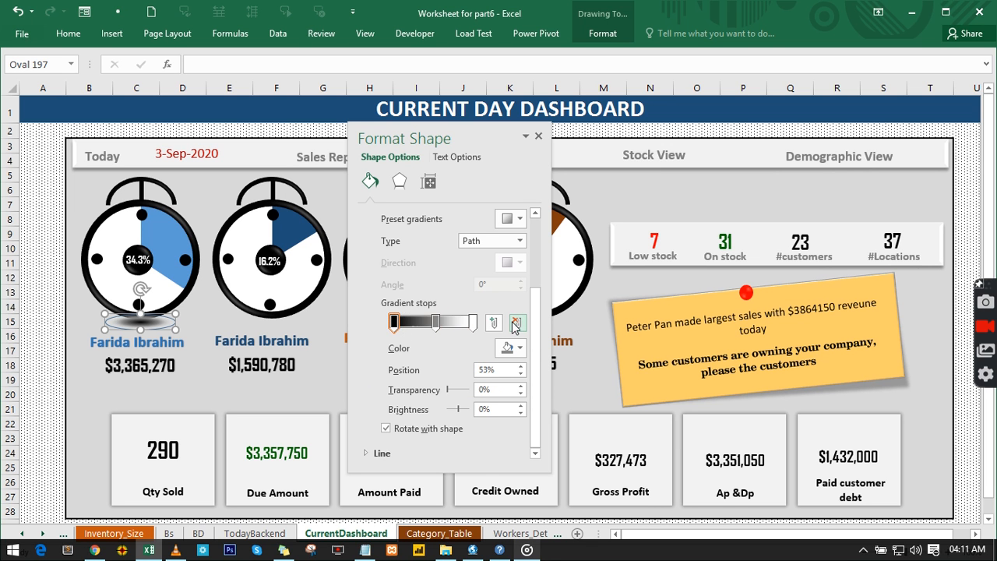
pyautogui.click(472, 323)
pyautogui.moveTo(449, 389)
pyautogui.mouseDown()
pyautogui.moveTo(469, 393)
pyautogui.moveTo(432, 391)
pyautogui.mouseUp()
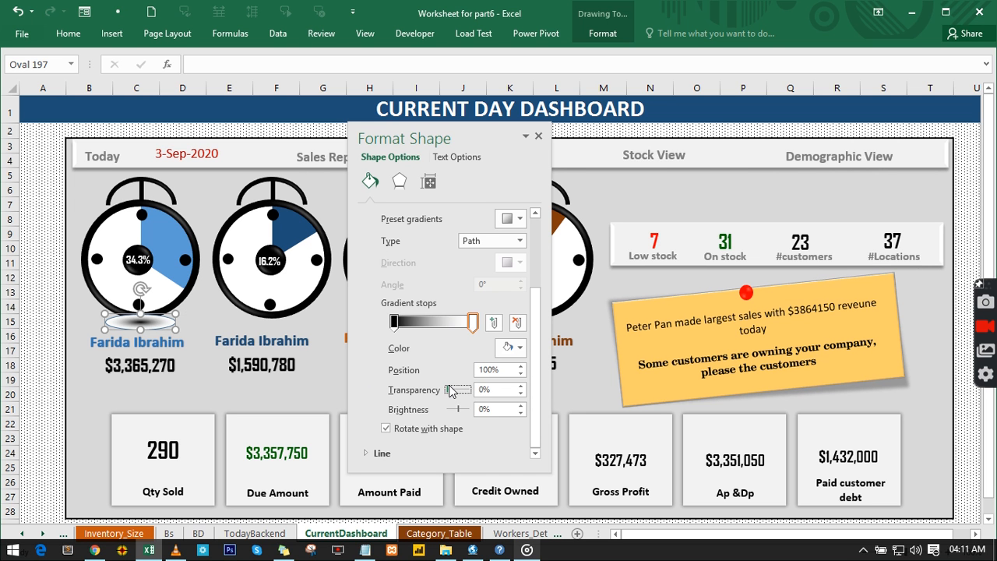
pyautogui.moveTo(451, 389); pyautogui.dragTo(471, 390)
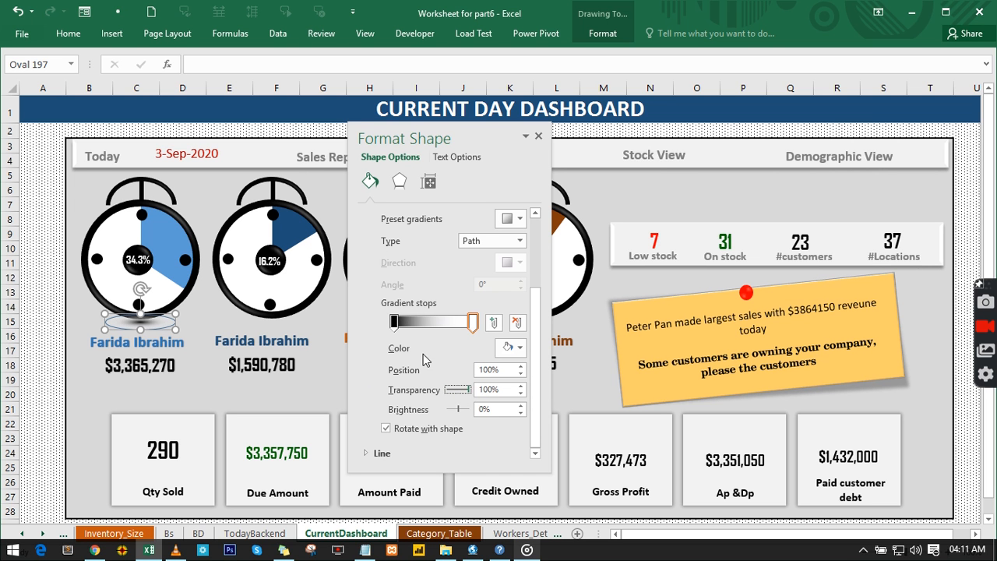
# Make the oval's black gradient stop partly transparent, trying 41% and reducing it slightly, and close the shape formatting.
pyautogui.click(395, 324)
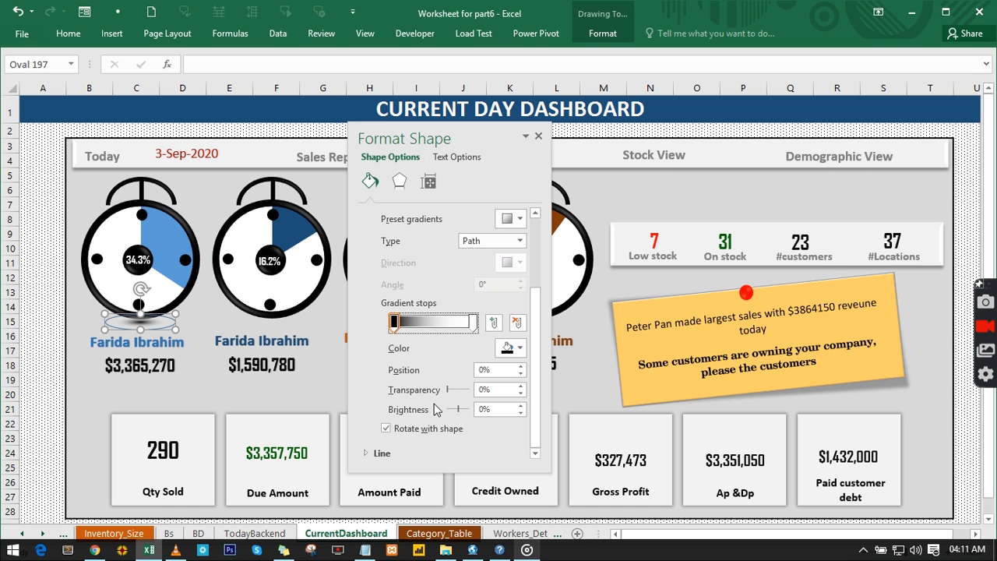
pyautogui.moveTo(449, 390); pyautogui.dragTo(457, 391)
pyautogui.click(457, 391)
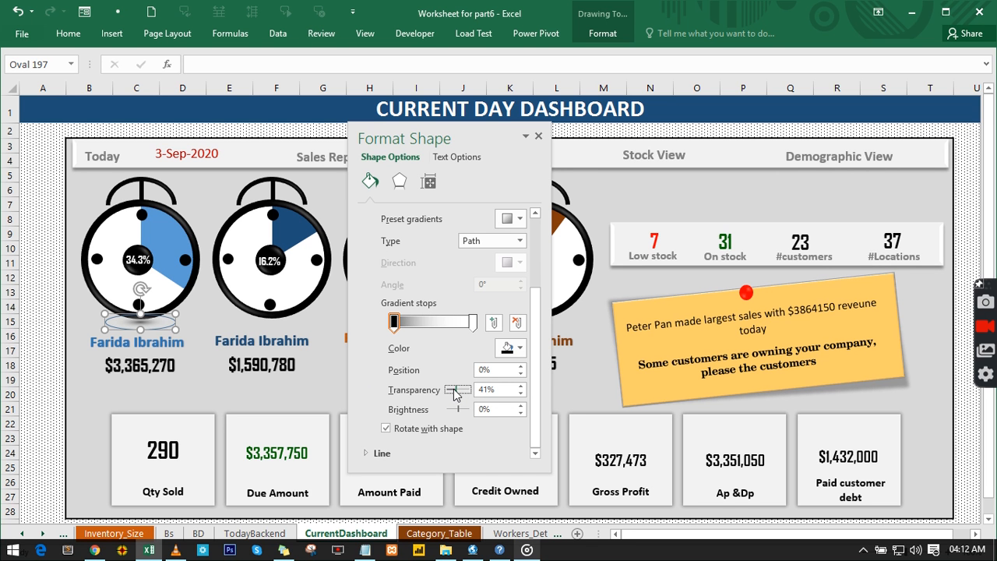
pyautogui.moveTo(455, 390); pyautogui.dragTo(451, 393)
pyautogui.click(538, 137)
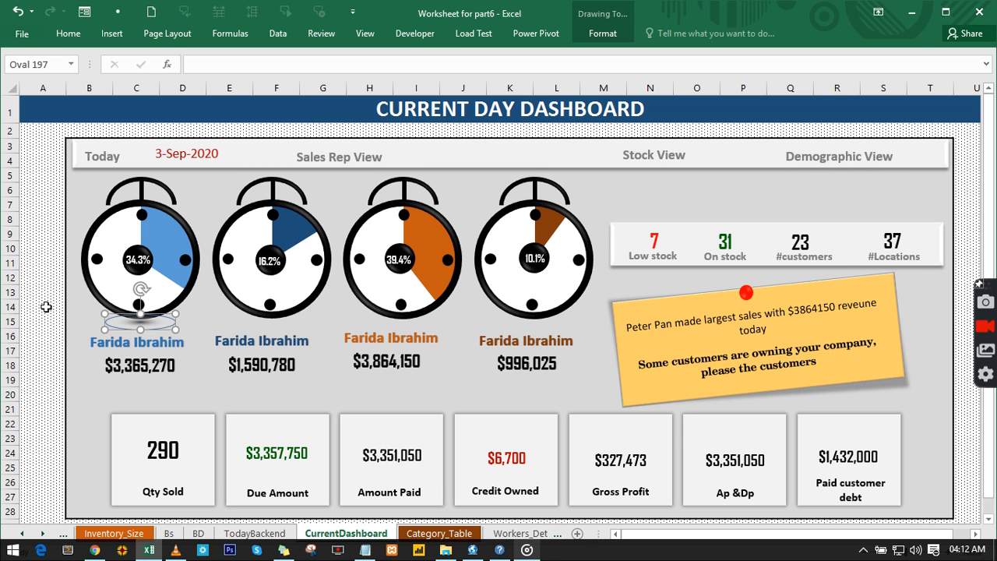
# Remove the outline from the gradient oval under the first clock and deselect it.
pyautogui.click(47, 309)
pyautogui.click(134, 322)
pyautogui.click(612, 38)
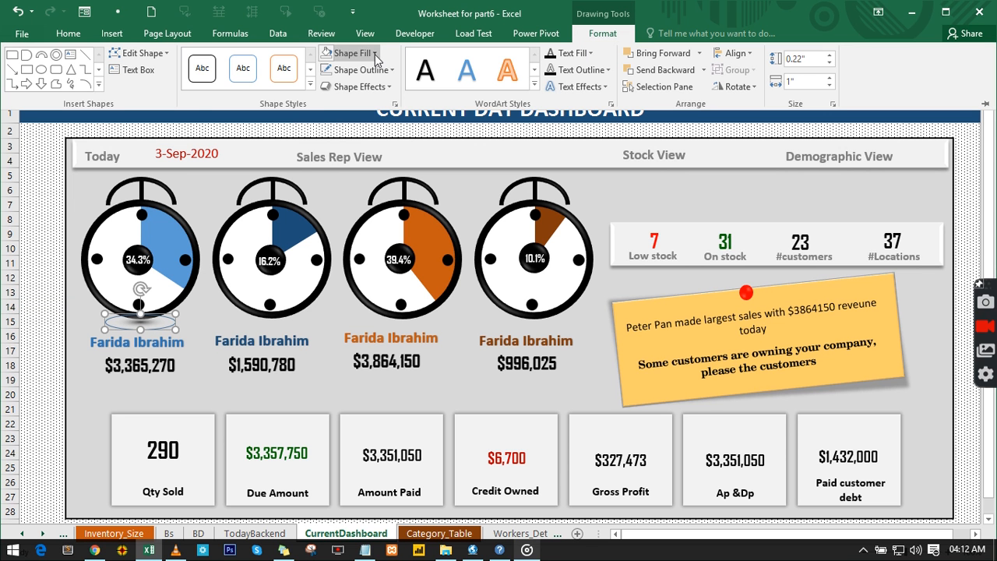
pyautogui.click(376, 56)
pyautogui.click(375, 56)
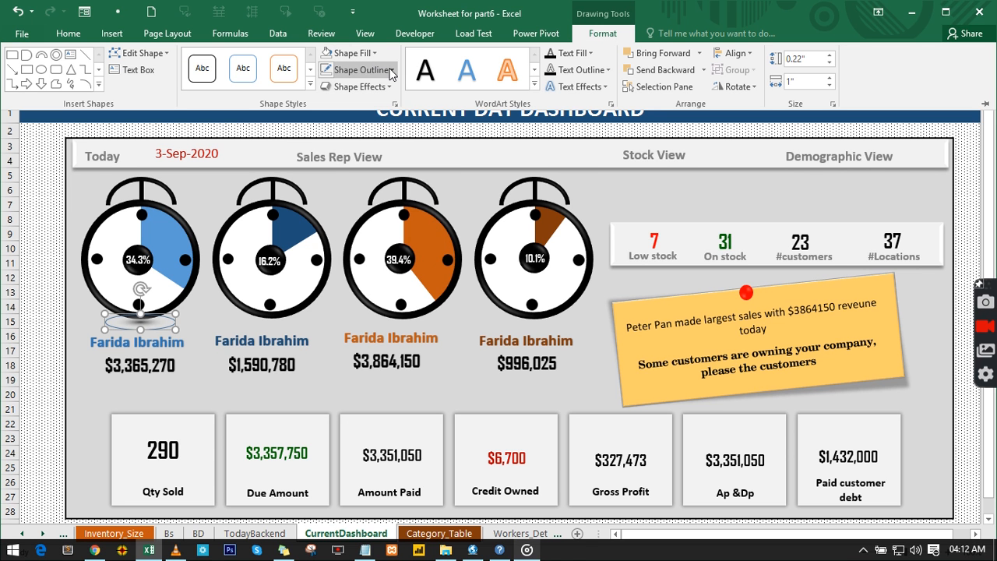
pyautogui.click(392, 70)
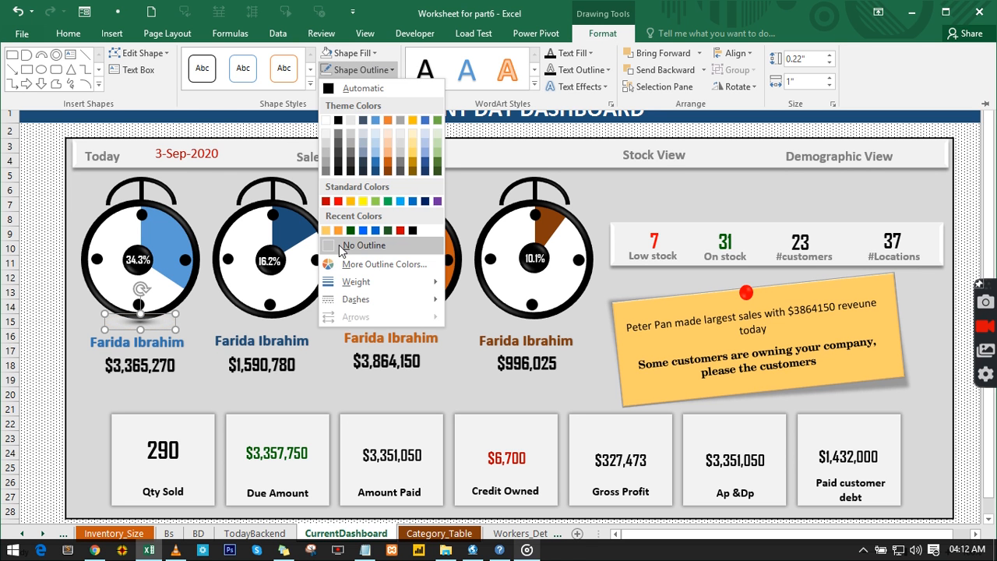
pyautogui.click(362, 245)
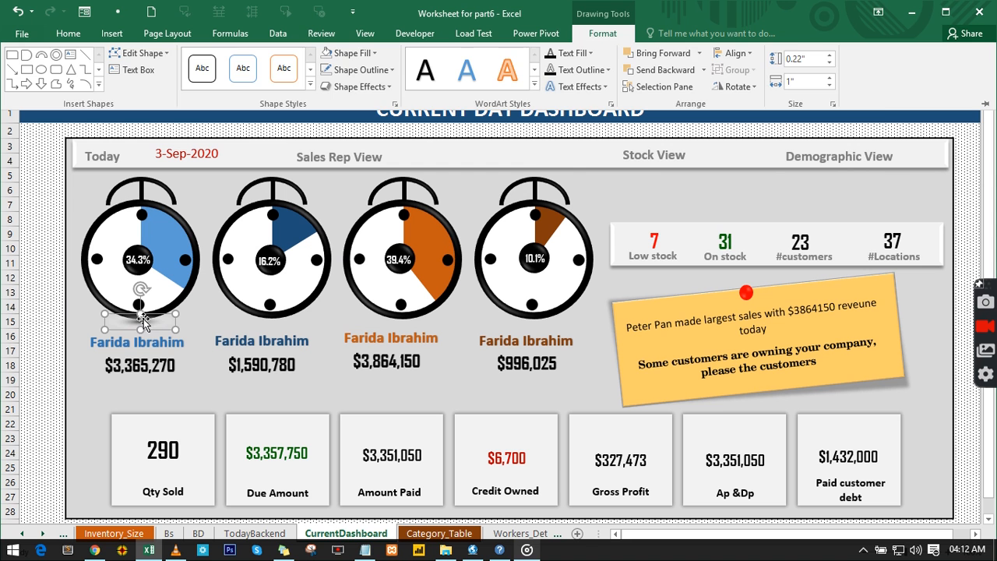
pyautogui.click(38, 296)
pyautogui.click(38, 296)
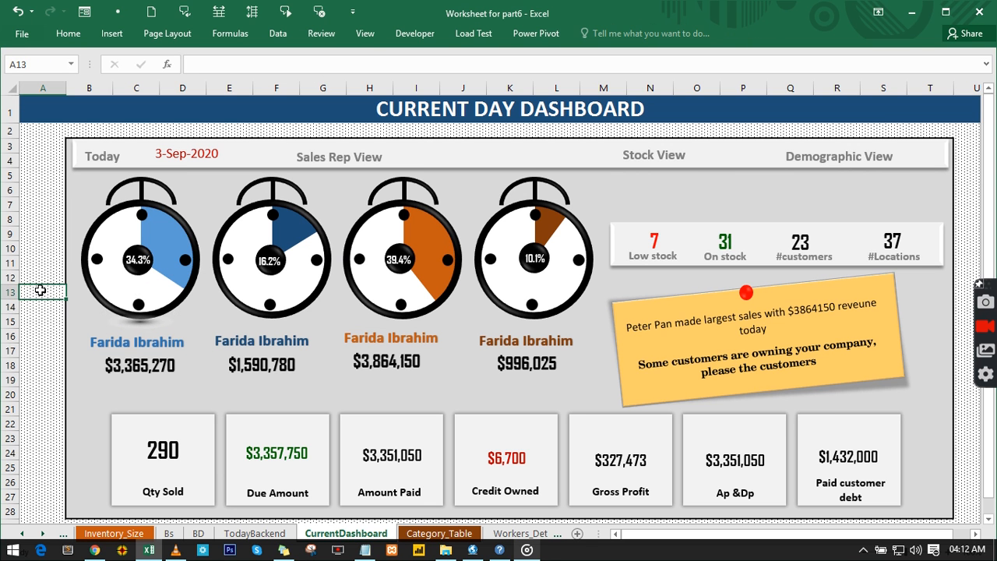
# Send the gradient oval to the back so it sits behind the first clock as a shadow.
pyautogui.click(138, 320)
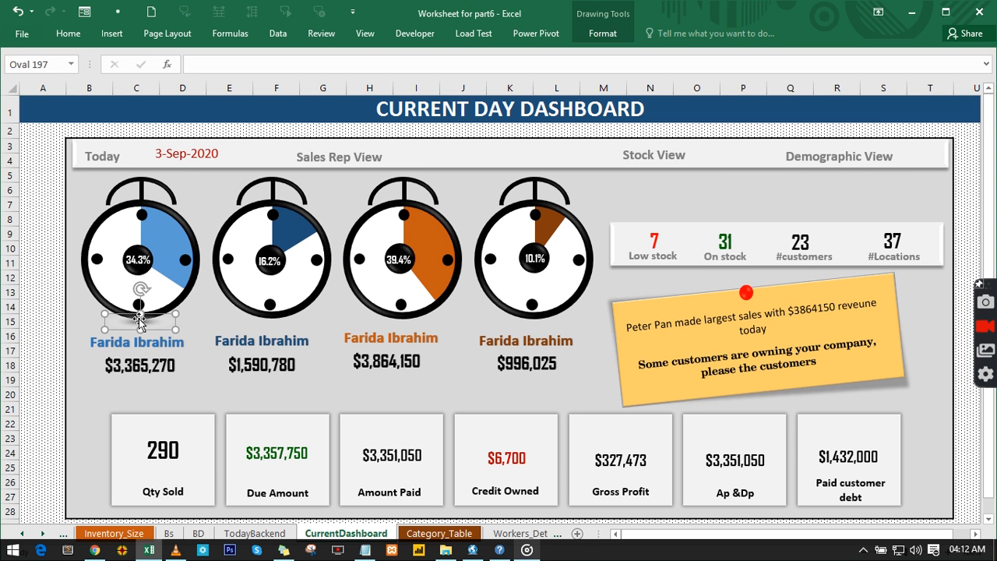
pyautogui.rightClick(138, 320)
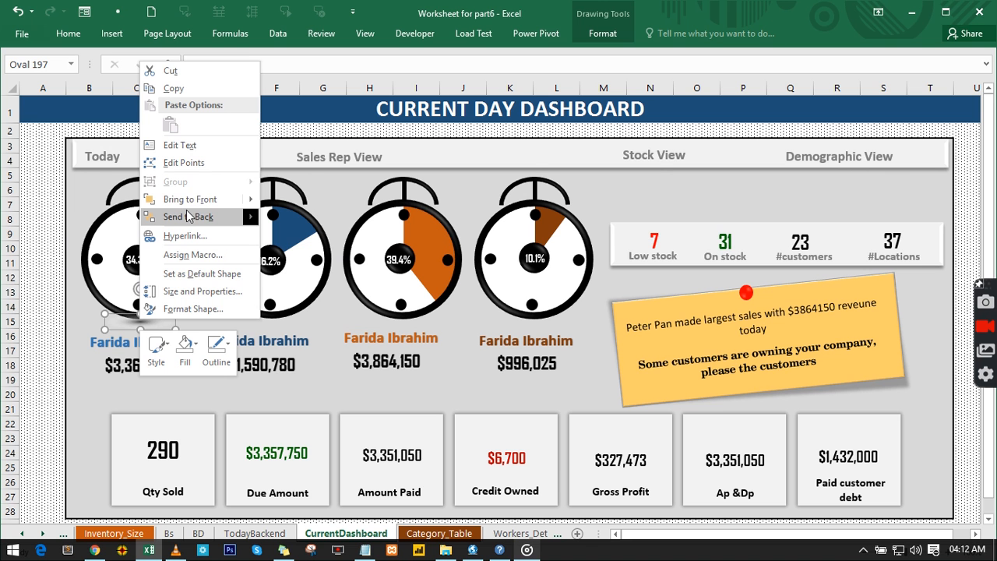
pyautogui.moveTo(187, 216)
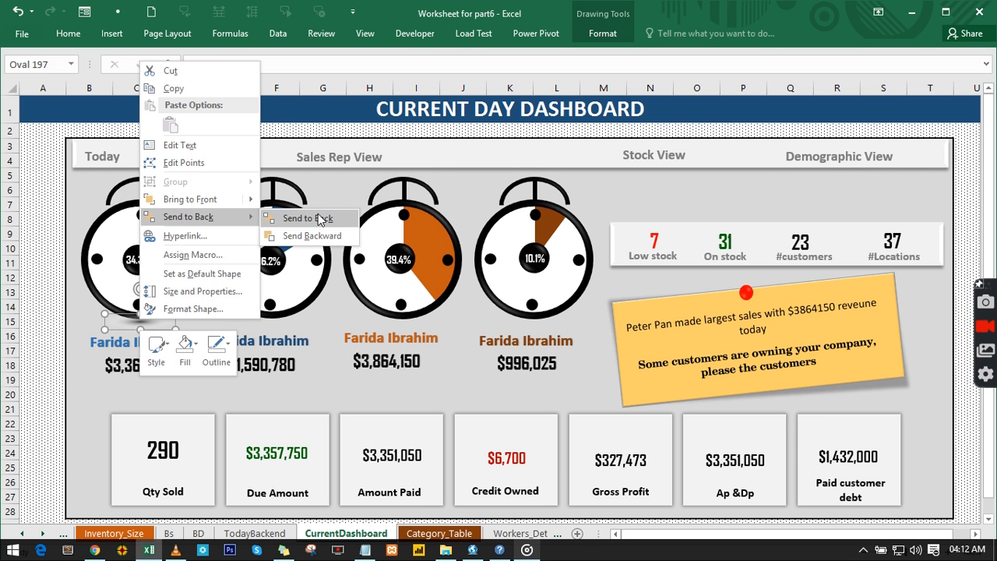
pyautogui.click(321, 219)
pyautogui.click(147, 319)
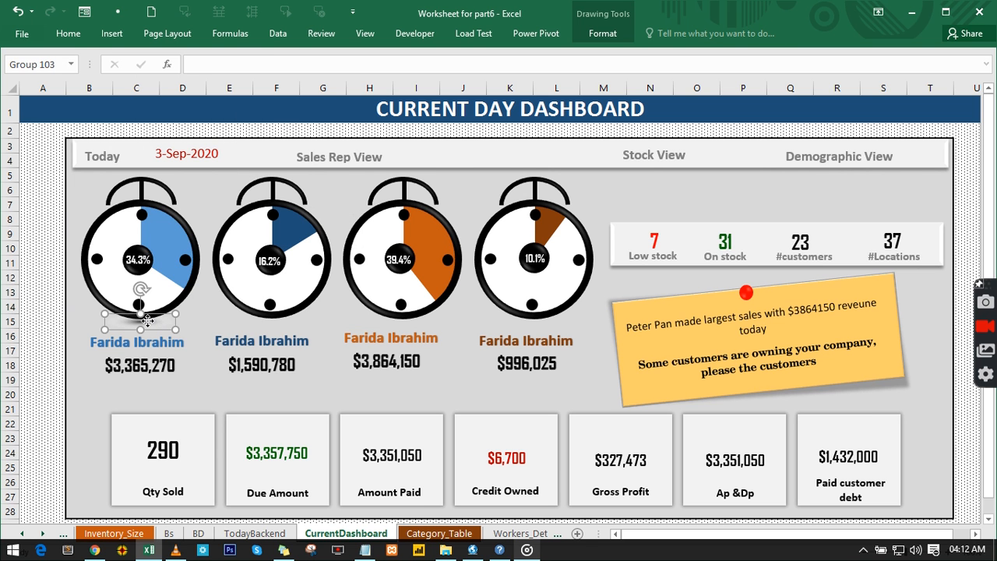
pyautogui.click(154, 321)
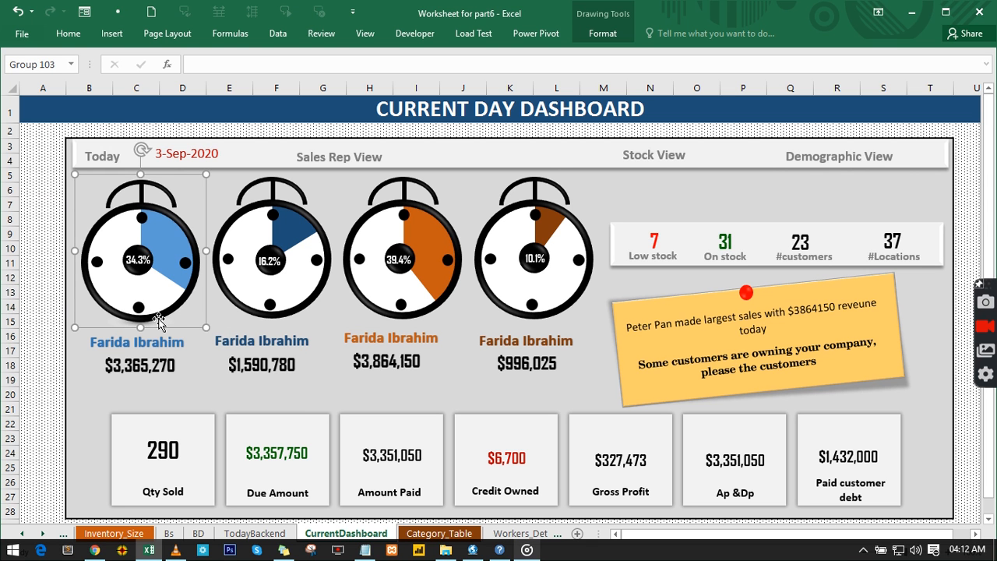
pyautogui.hotkey('ctrl', 'z')
pyautogui.click(43, 294)
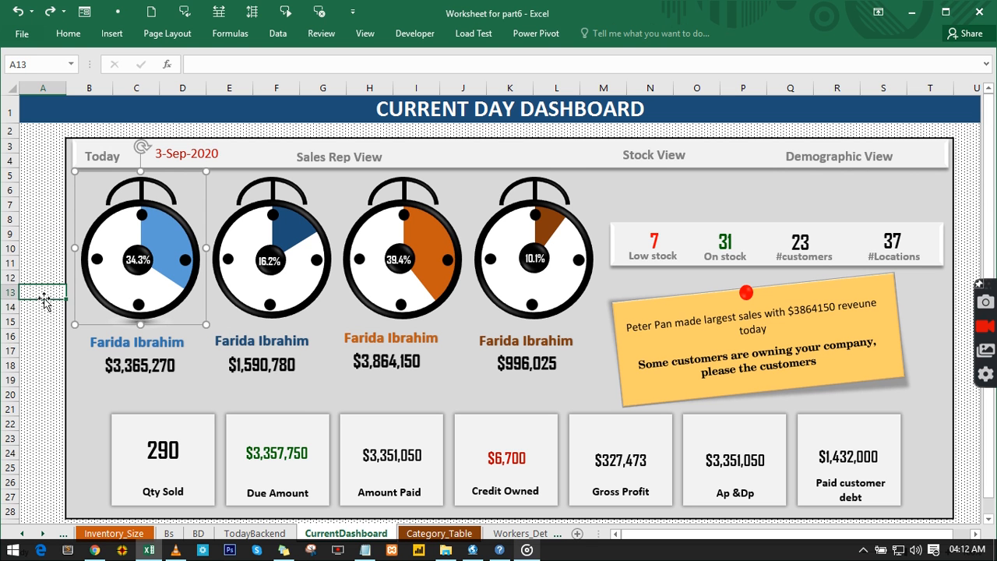
# Copy the first clock's gradient oval shadow beneath each of the other three clocks and deselect the last copy.
pyautogui.click(128, 325)
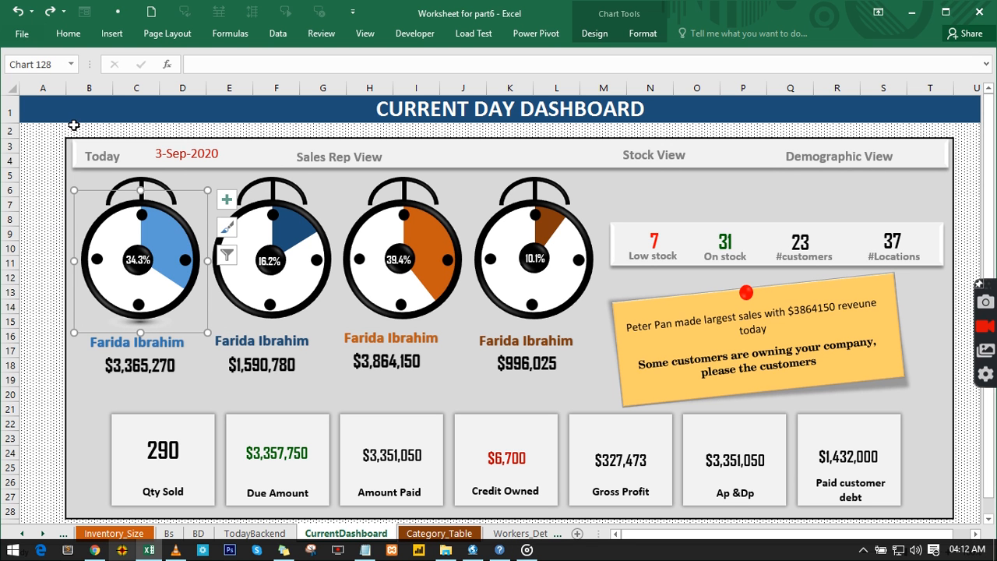
pyautogui.hotkey('ctrl', 'a')
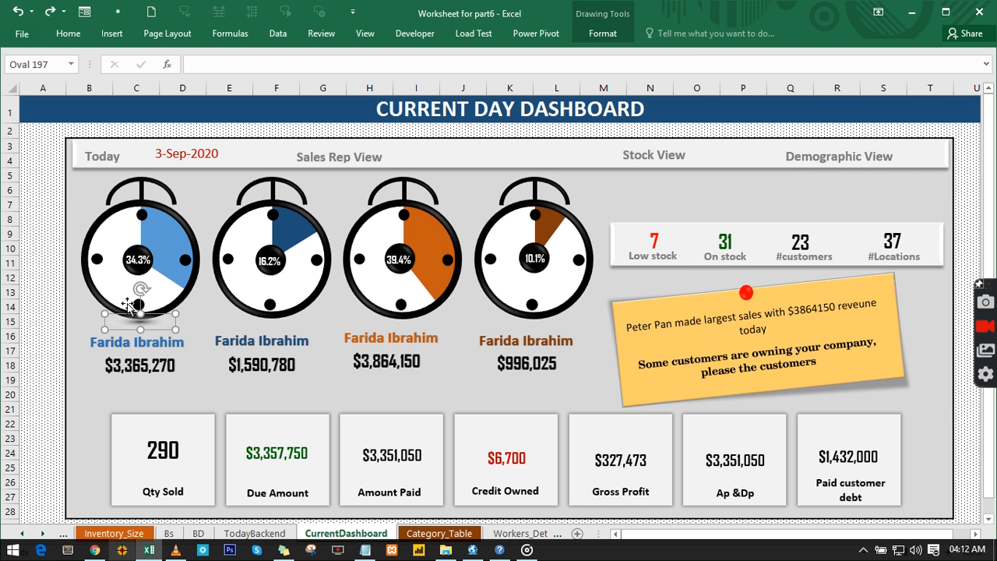
pyautogui.moveTo(137, 320); pyautogui.dragTo(263, 317)
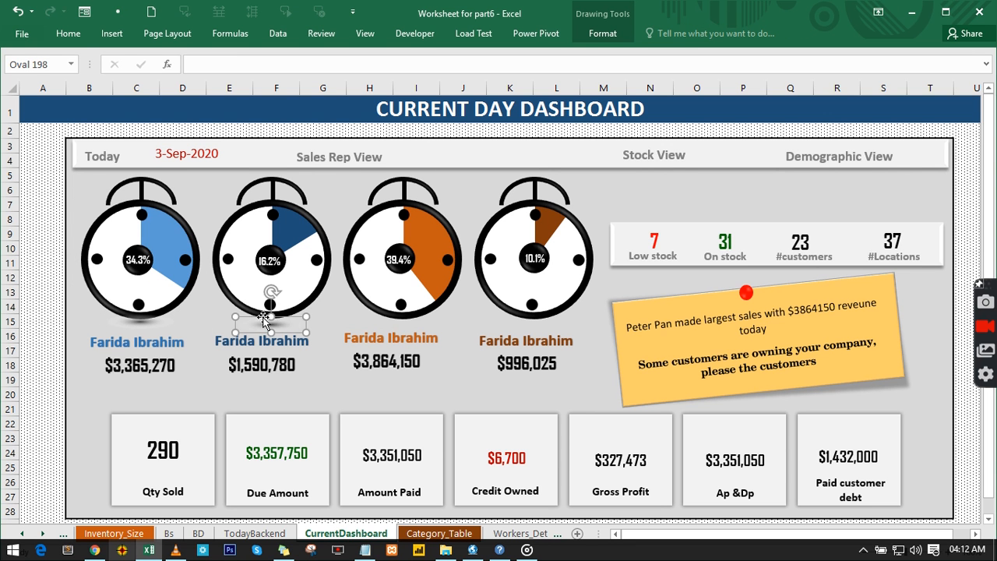
pyautogui.moveTo(263, 316); pyautogui.dragTo(398, 322)
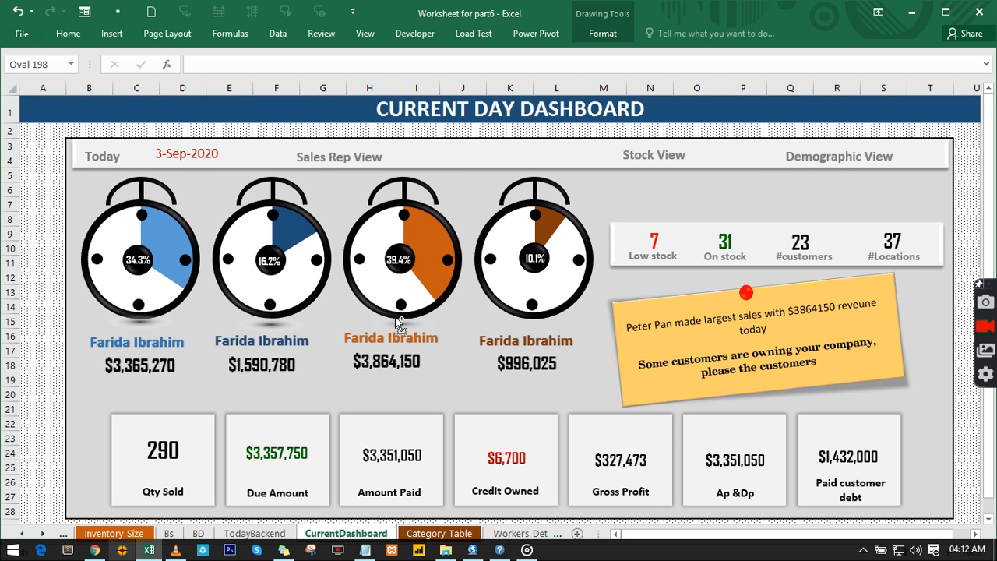
pyautogui.moveTo(395, 316); pyautogui.dragTo(533, 321)
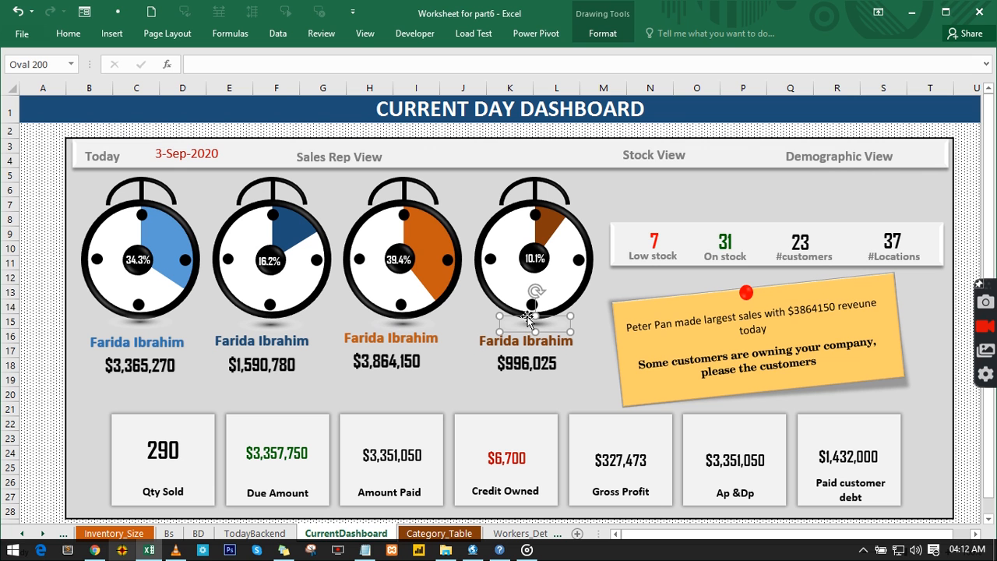
pyautogui.click(35, 216)
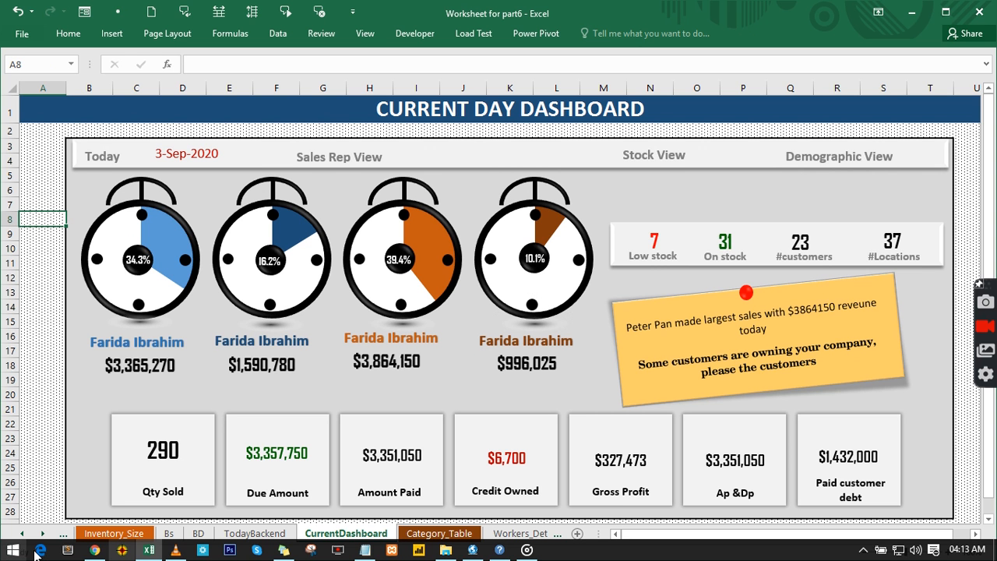
# Compare the design with the reference dashboard on the BD sheet and return to the CurrentDashboard sheet.
pyautogui.click(207, 535)
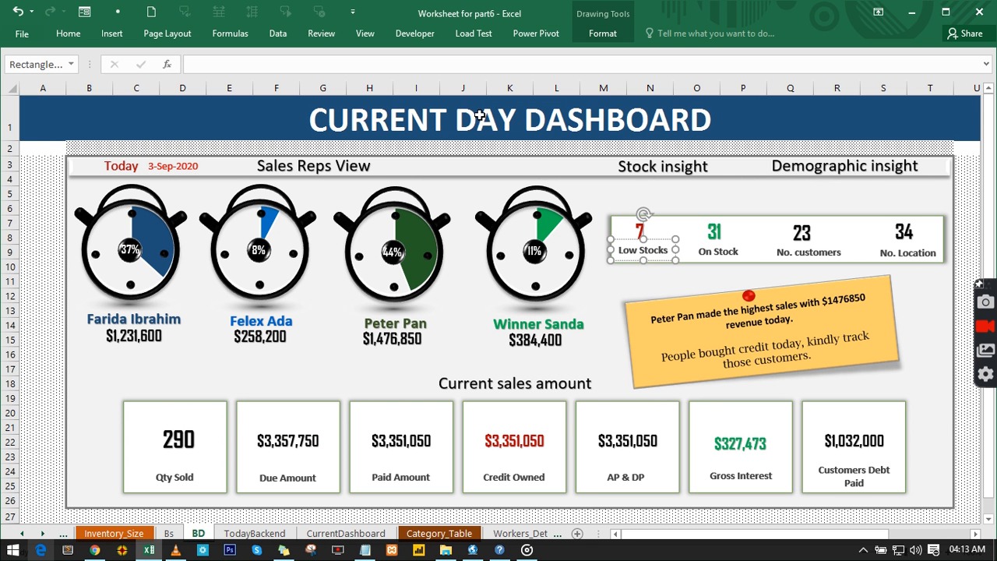
pyautogui.click(38, 176)
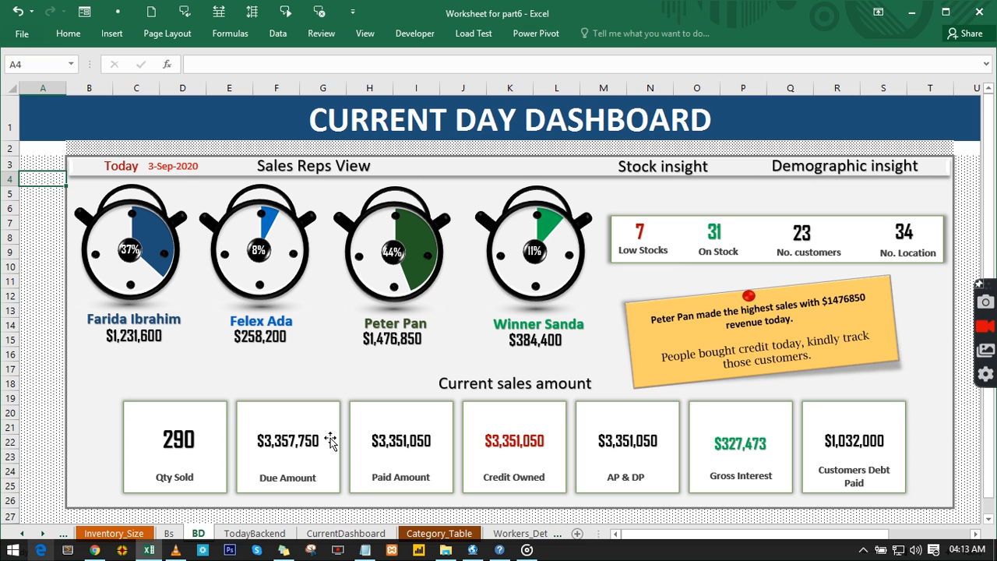
pyautogui.click(321, 536)
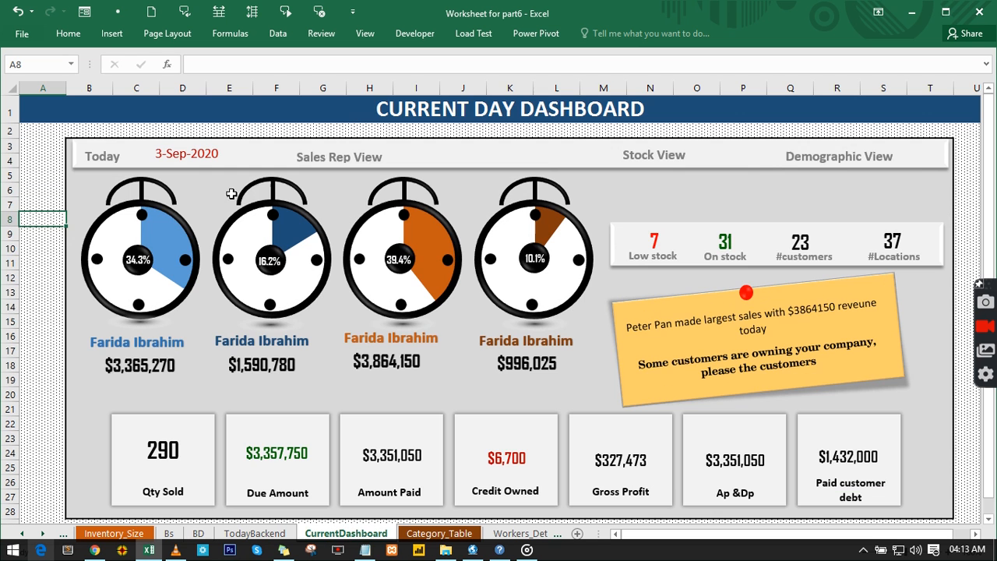
# Try a dark green font colour on the word DAY in the dashboard title in cell A1.
pyautogui.click(510, 111)
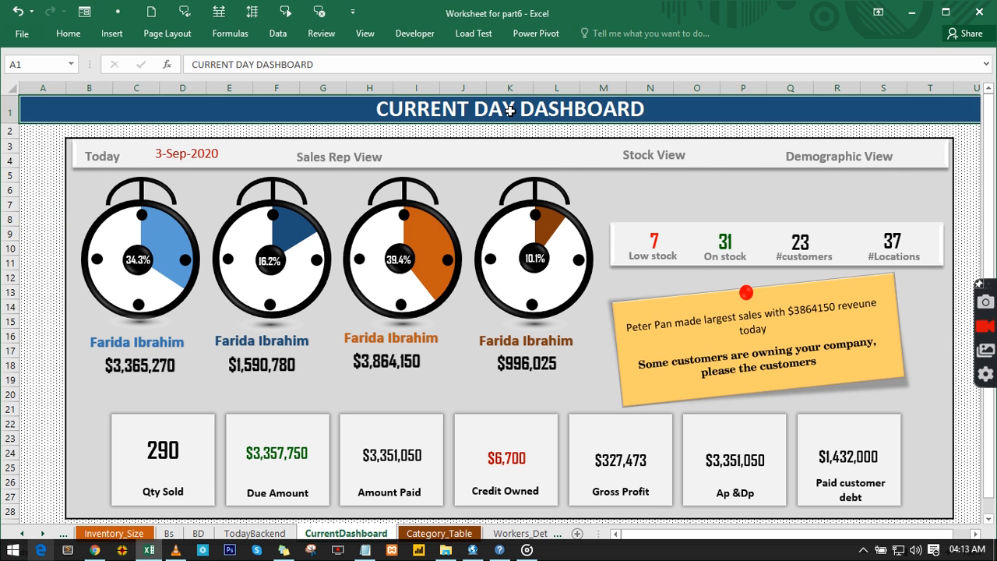
pyautogui.click(250, 65)
pyautogui.doubleClick(251, 65)
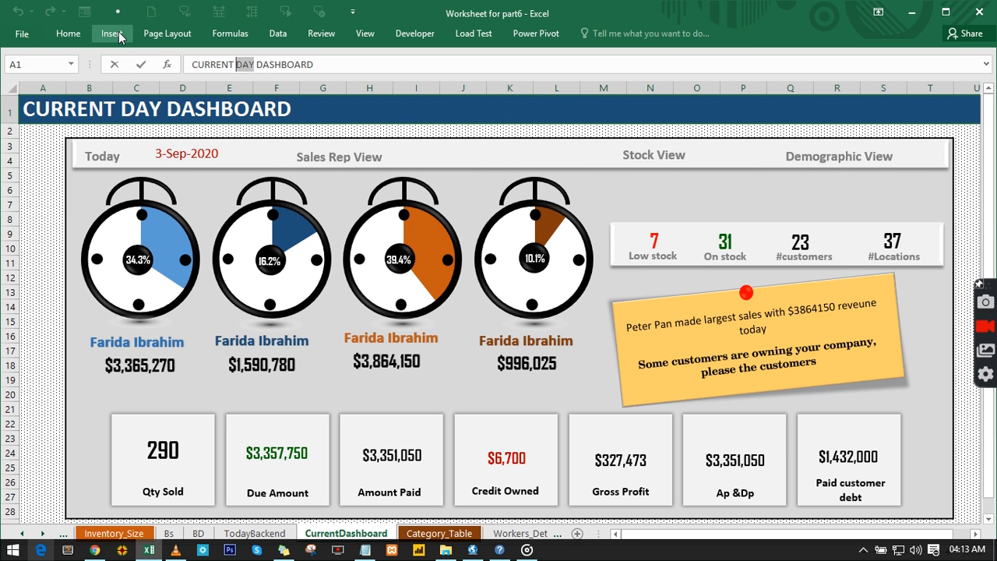
pyautogui.click(81, 36)
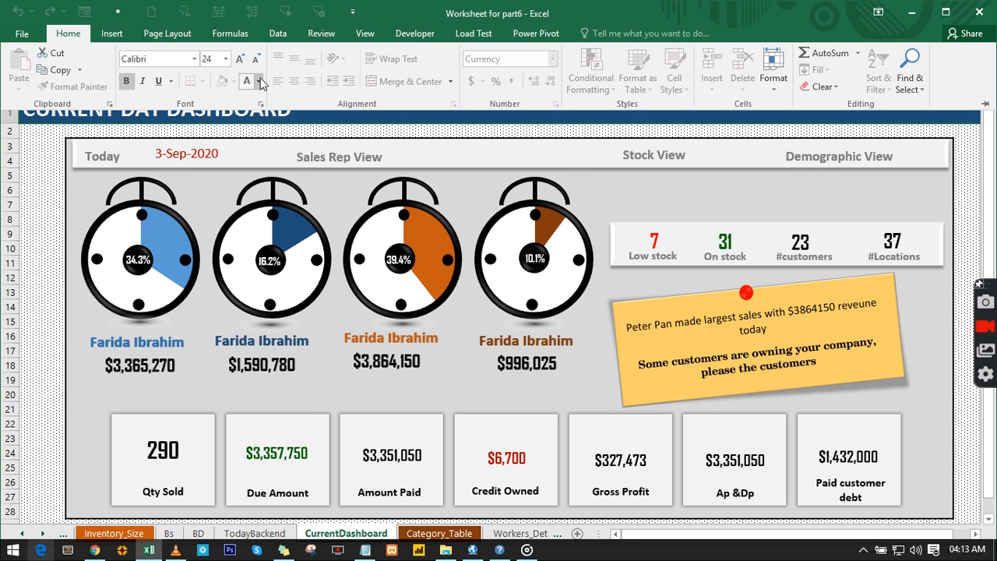
pyautogui.click(259, 82)
pyautogui.click(271, 235)
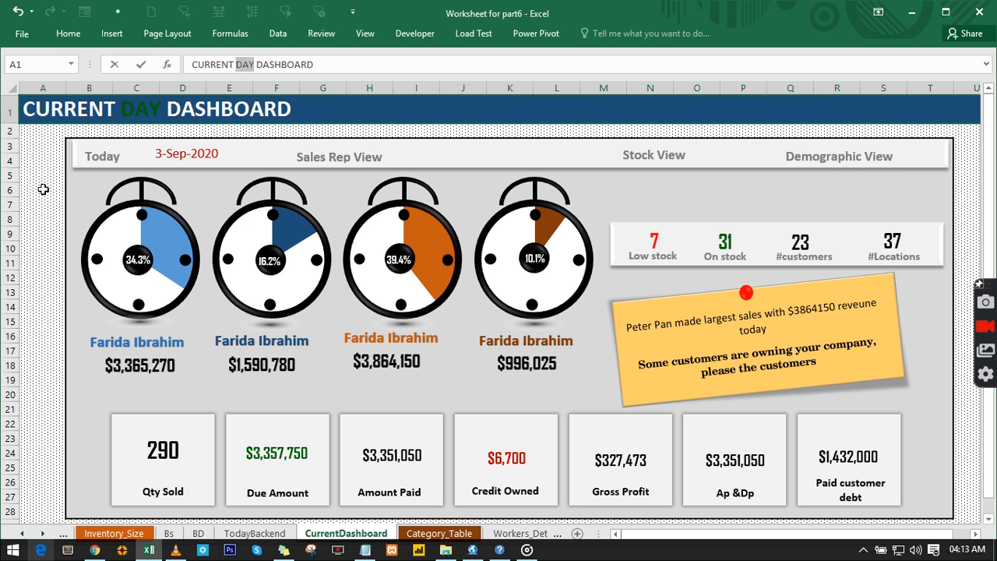
pyautogui.hotkey('ctrl', 'Return')
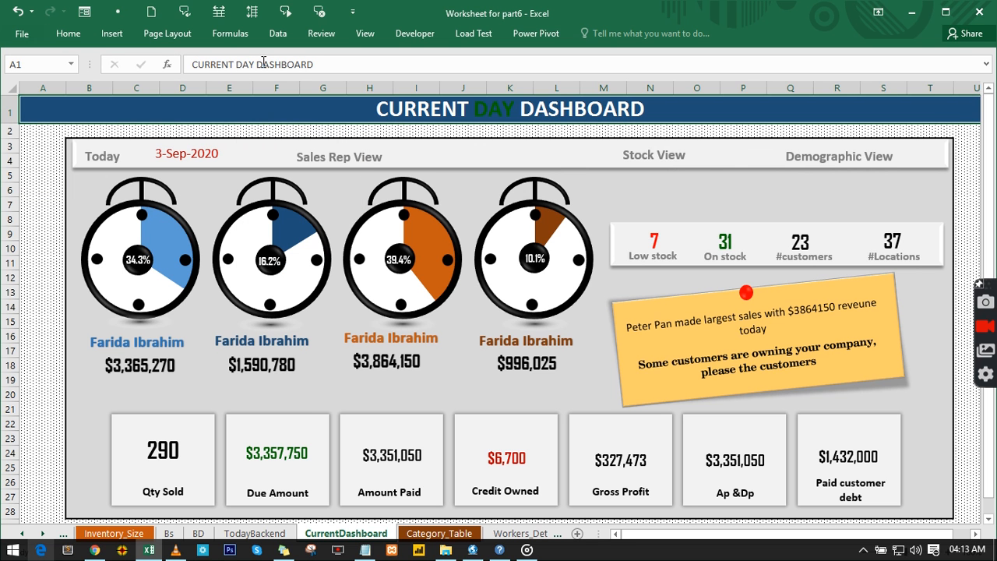
# Change the font colour of the word DAY in the dashboard title to standard red.
pyautogui.moveTo(254, 64); pyautogui.dragTo(238, 65)
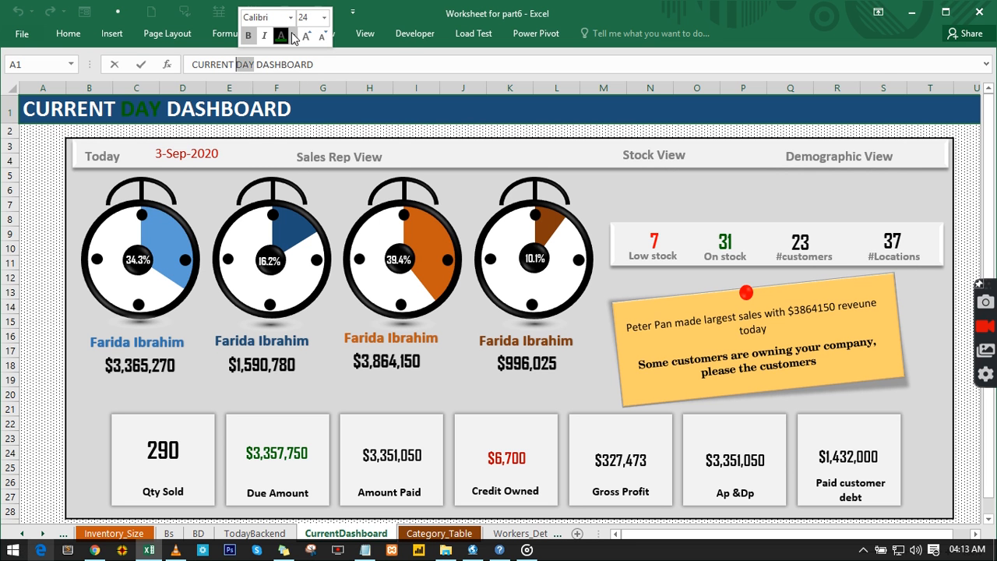
pyautogui.click(293, 37)
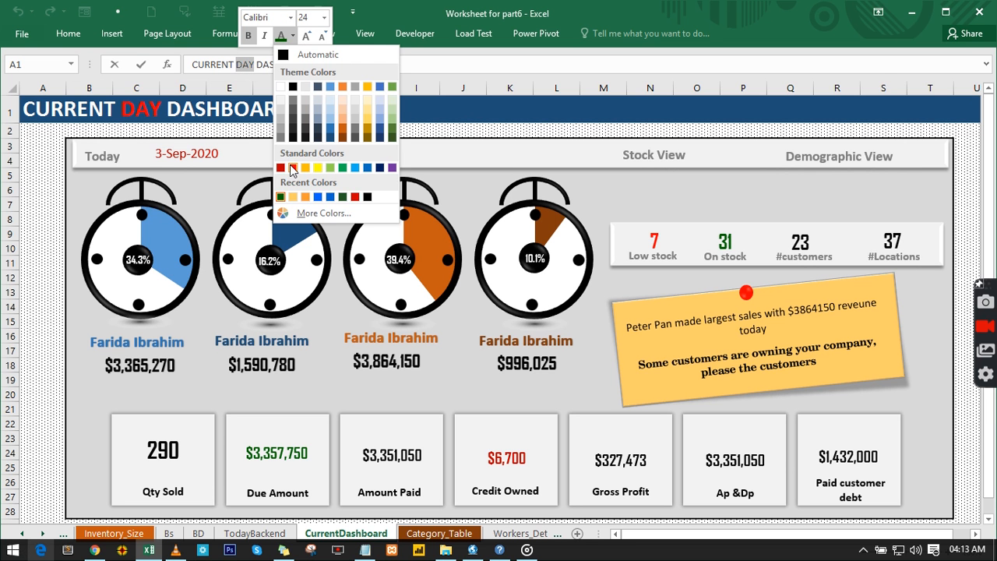
pyautogui.click(293, 168)
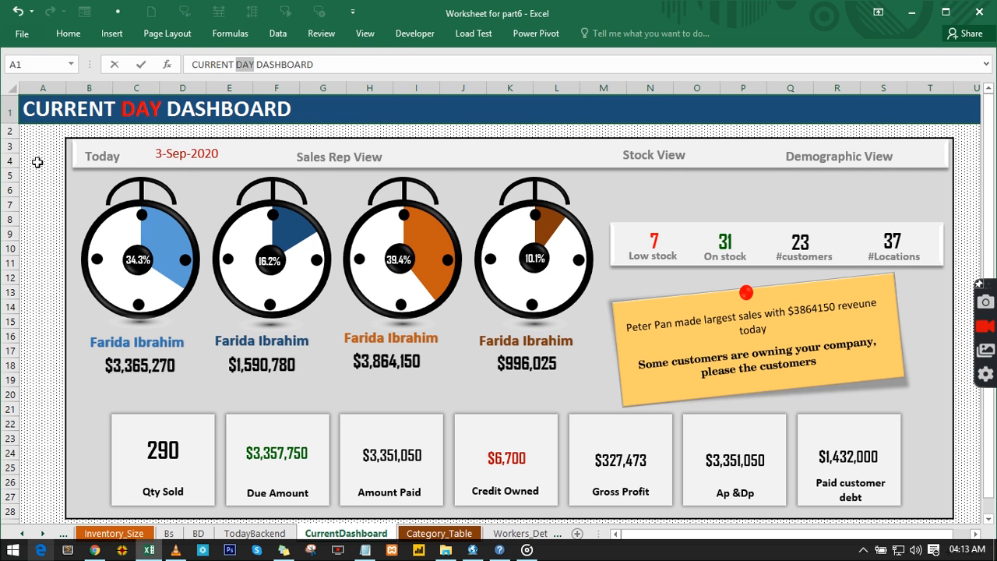
pyautogui.click(37, 162)
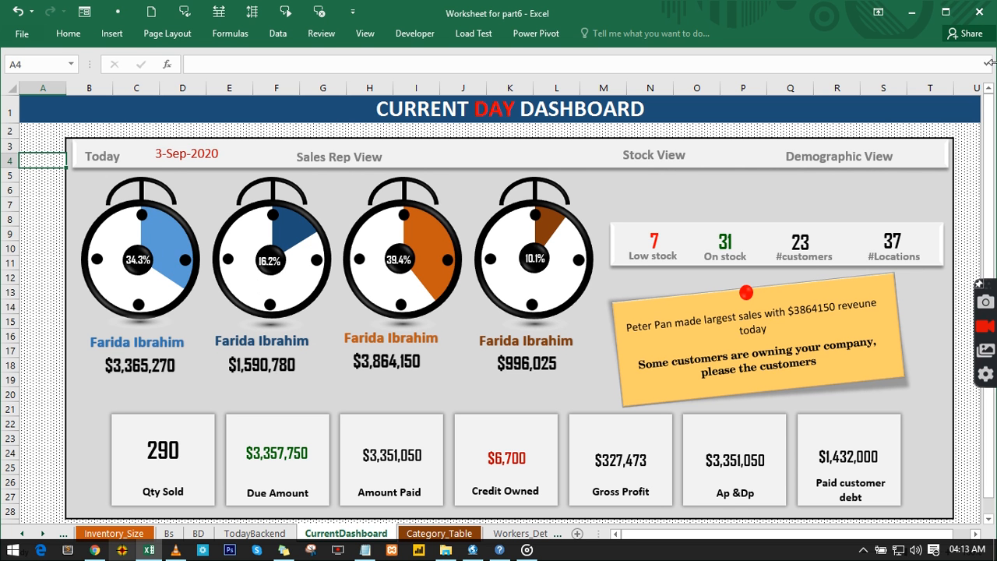
# Open the Transacional_Table sheet and show the start of its records with the Sales Date column.
pyautogui.click(26, 535)
pyautogui.click(26, 535)
pyautogui.click(25, 535)
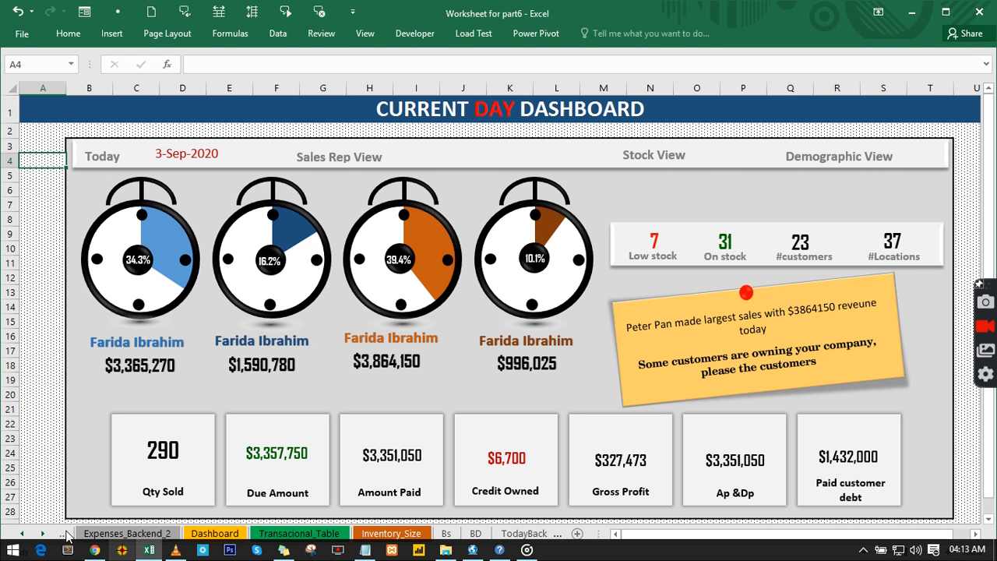
pyautogui.click(42, 534)
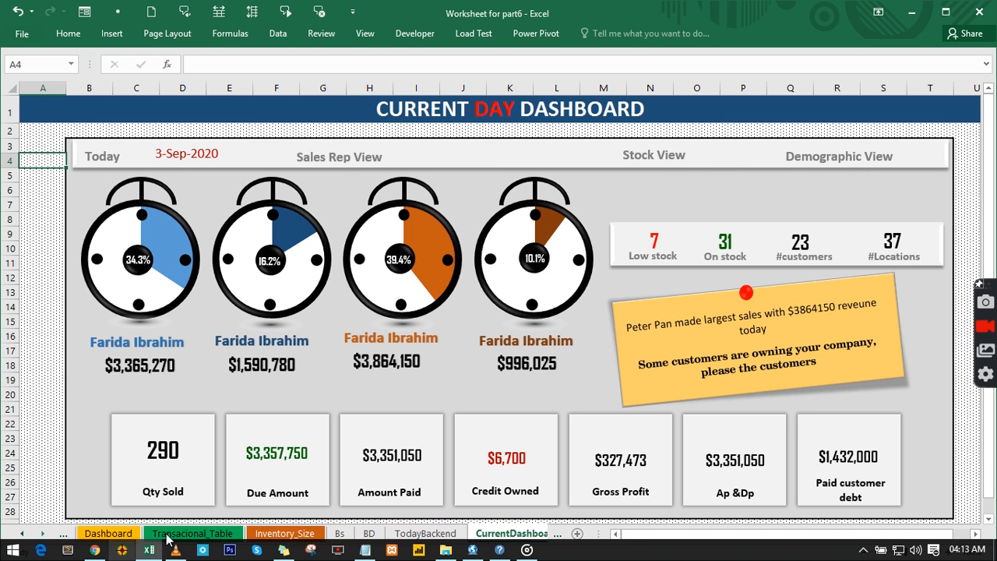
pyautogui.click(189, 534)
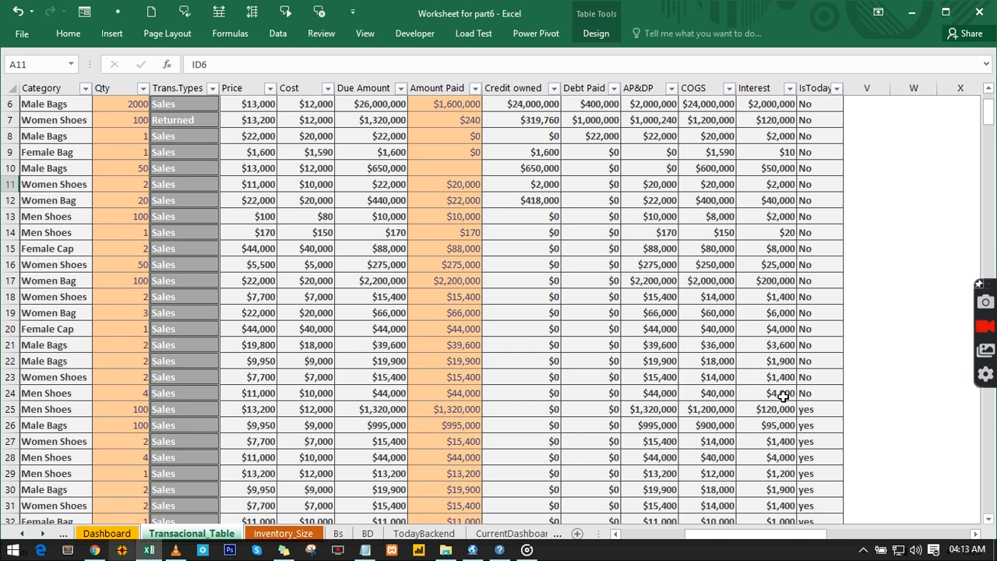
pyautogui.moveTo(818, 541); pyautogui.dragTo(674, 531)
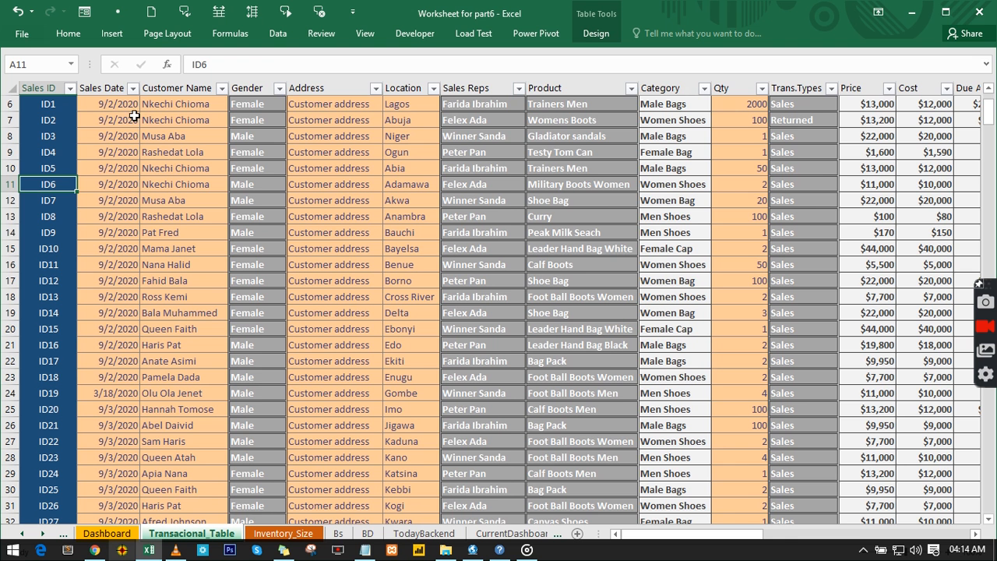
pyautogui.scroll(2, 117, 134)
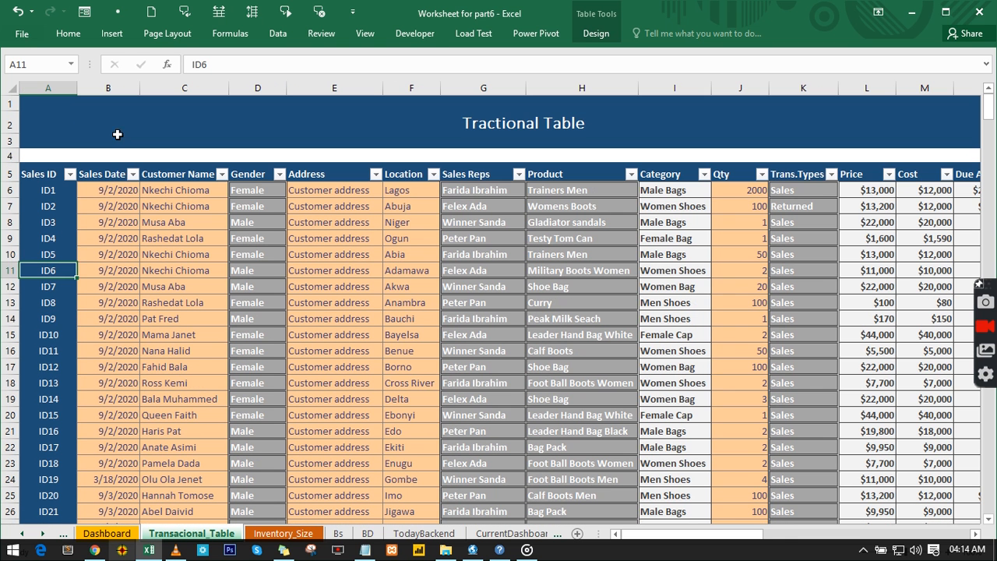
# Set the Sales Date of record ID1 in cell B6 to 9/3/2020.
pyautogui.click(113, 191)
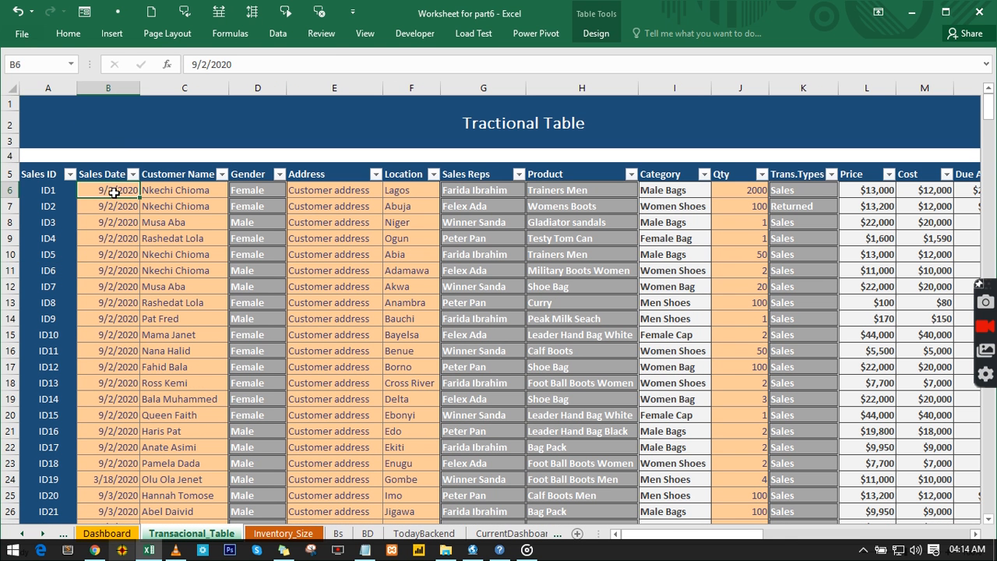
pyautogui.click(204, 66)
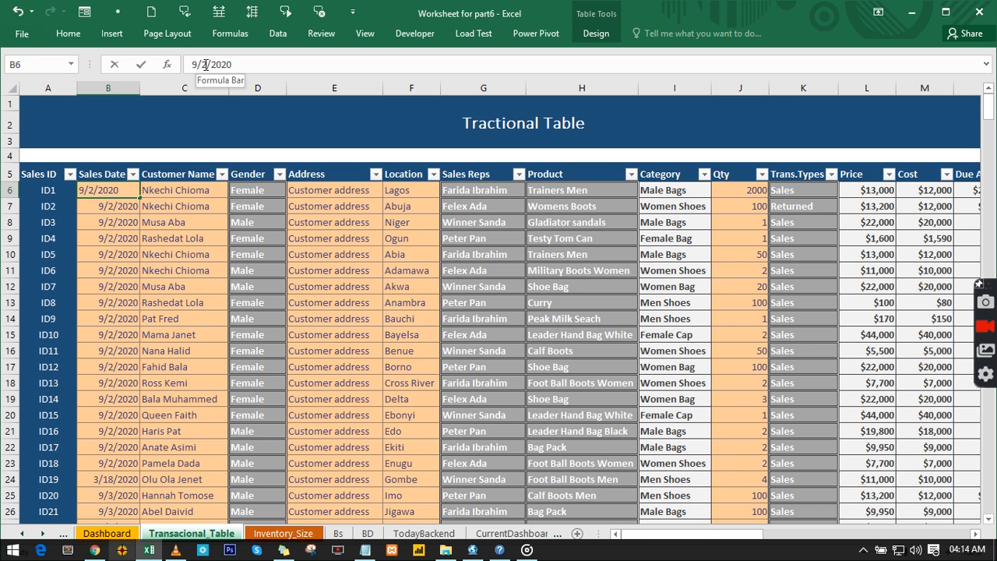
pyautogui.doubleClick(203, 65)
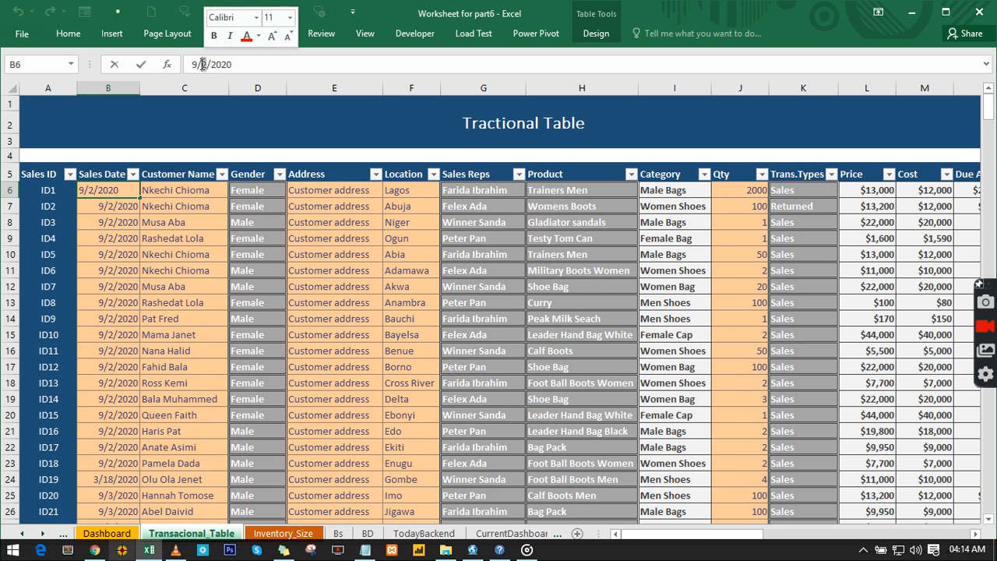
pyautogui.write('3')
pyautogui.press('Return')
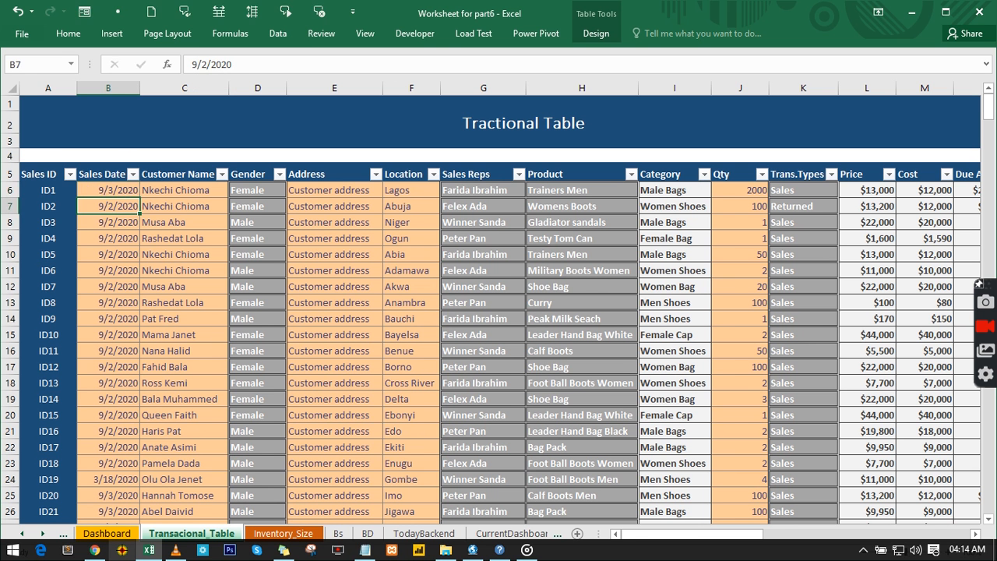
# Fill the 9/3/2020 date from B6 down the Sales Date column to row 133 as copied cells instead of a series.
pyautogui.click(107, 189)
pyautogui.moveTo(140, 196); pyautogui.dragTo(112, 402)
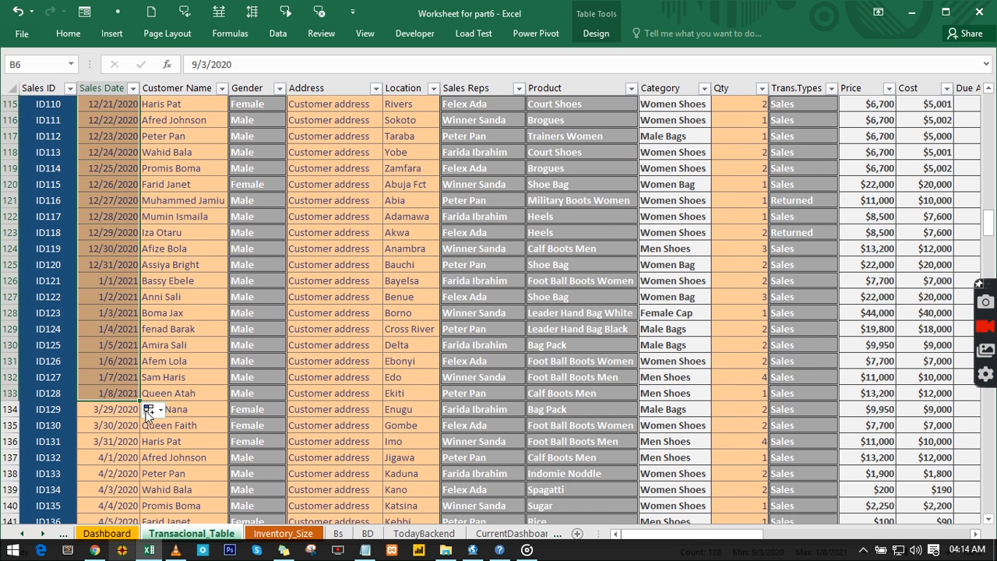
pyautogui.click(148, 410)
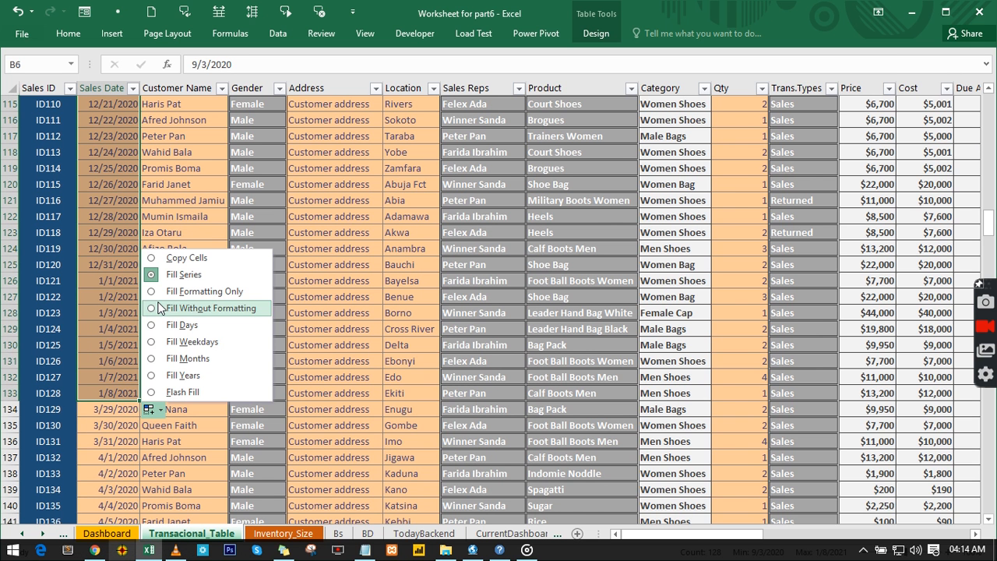
pyautogui.click(156, 261)
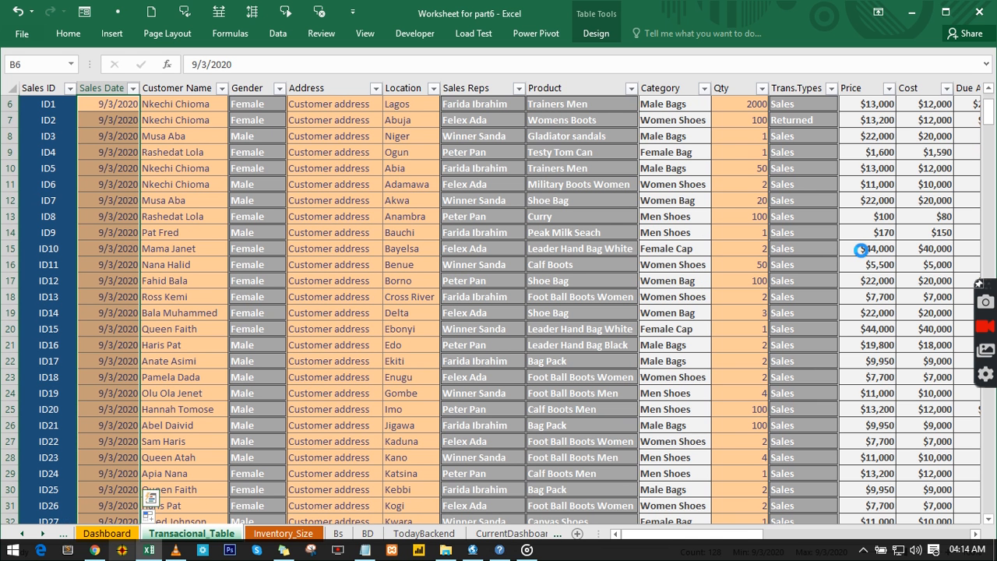
pyautogui.click(192, 282)
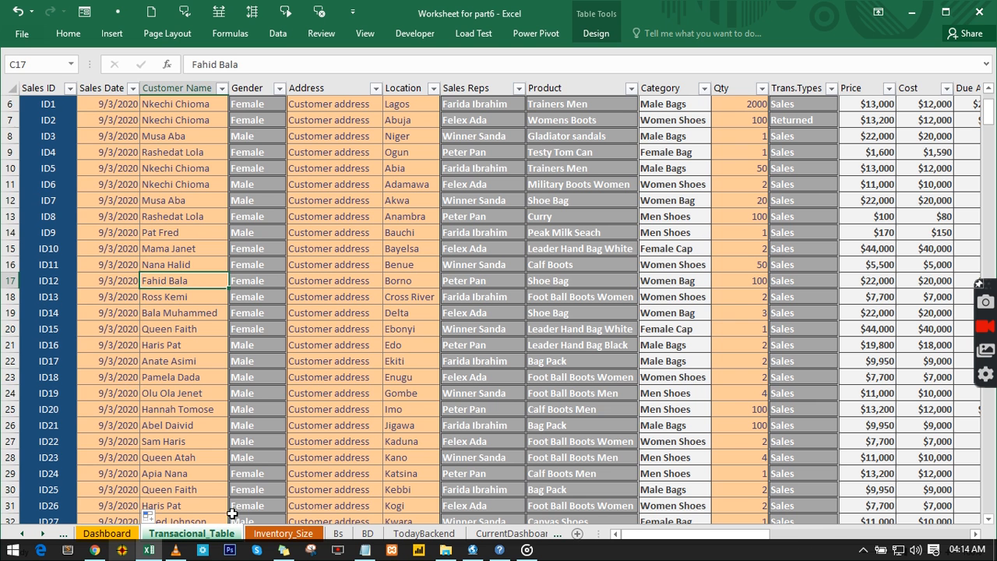
# Refresh all of the workbook's data connections and pivot tables so the CurrentDashboard sheet reflects the changed sales dates.
pyautogui.click(499, 534)
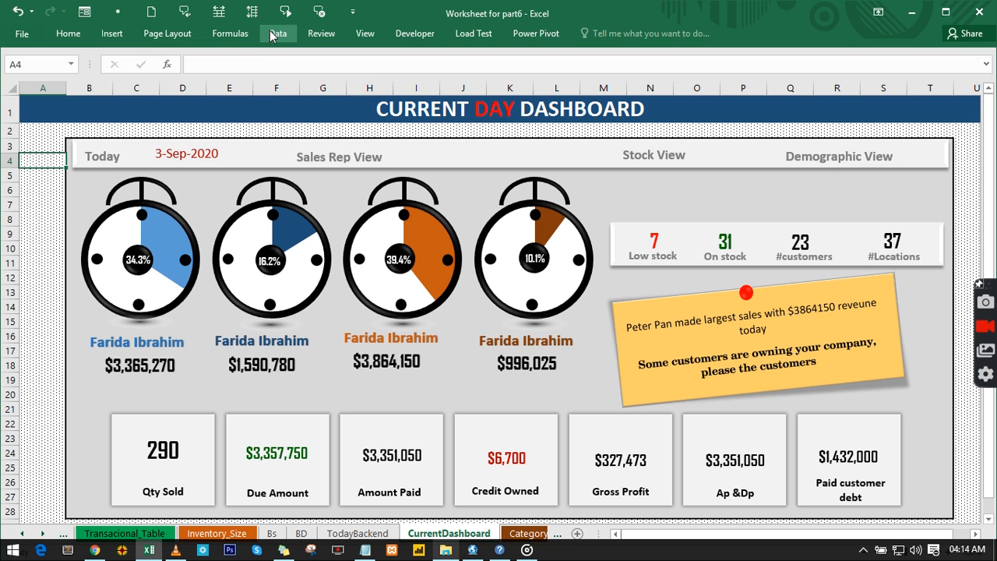
pyautogui.click(276, 34)
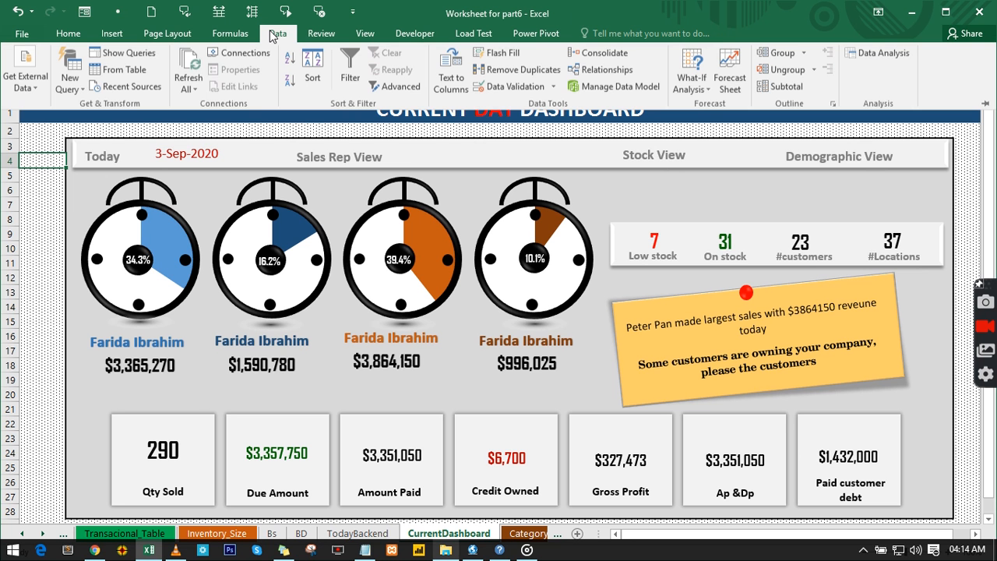
pyautogui.click(188, 63)
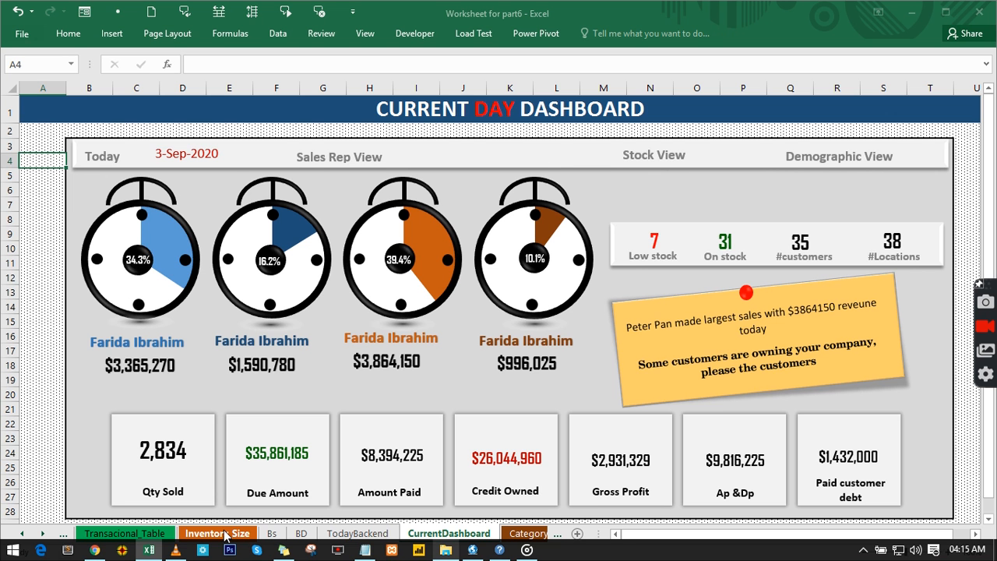
# Compare the KPI cards and clock charts on the CurrentDashboard sheet with those on the BD sheet.
pyautogui.click(300, 534)
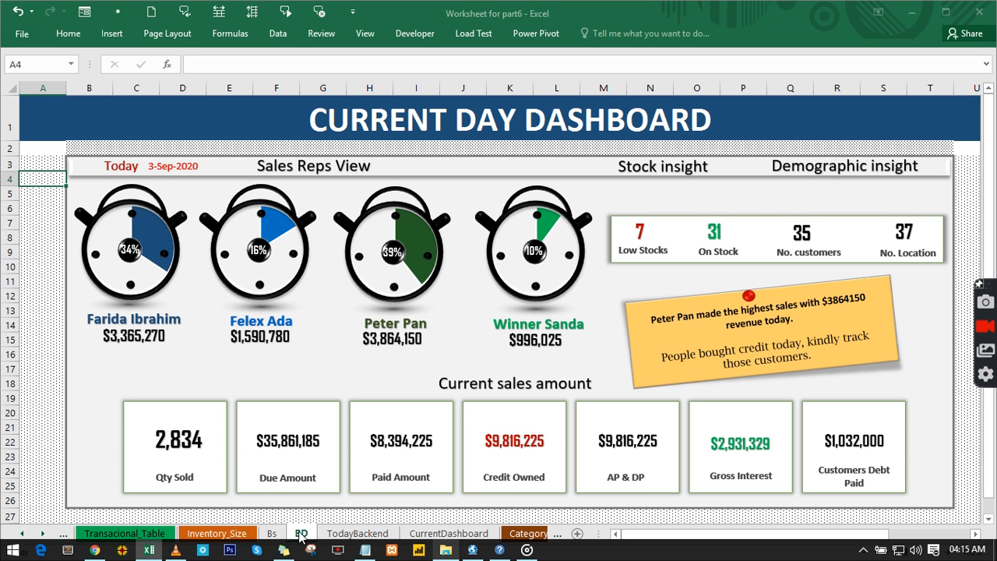
pyautogui.click(449, 534)
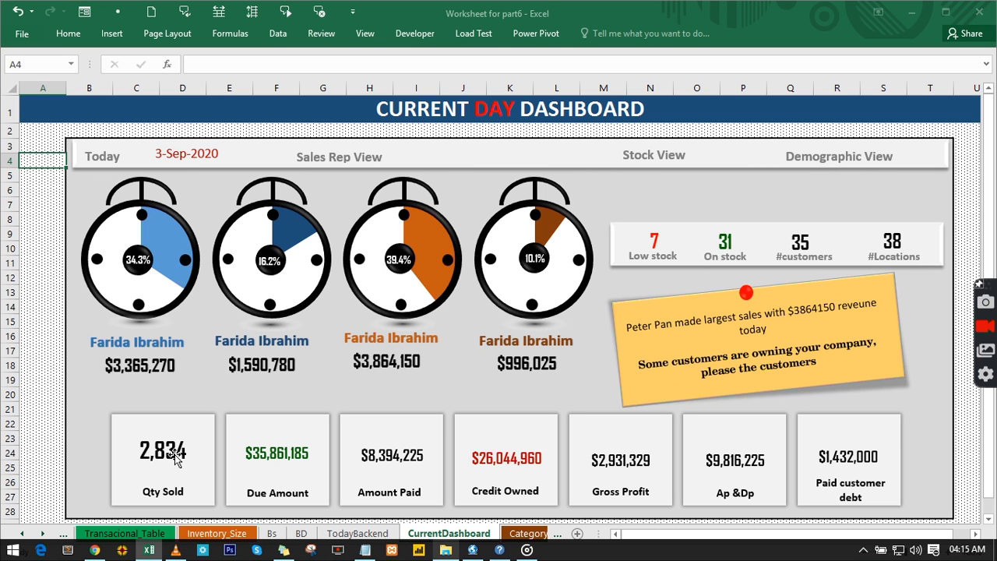
pyautogui.click(300, 533)
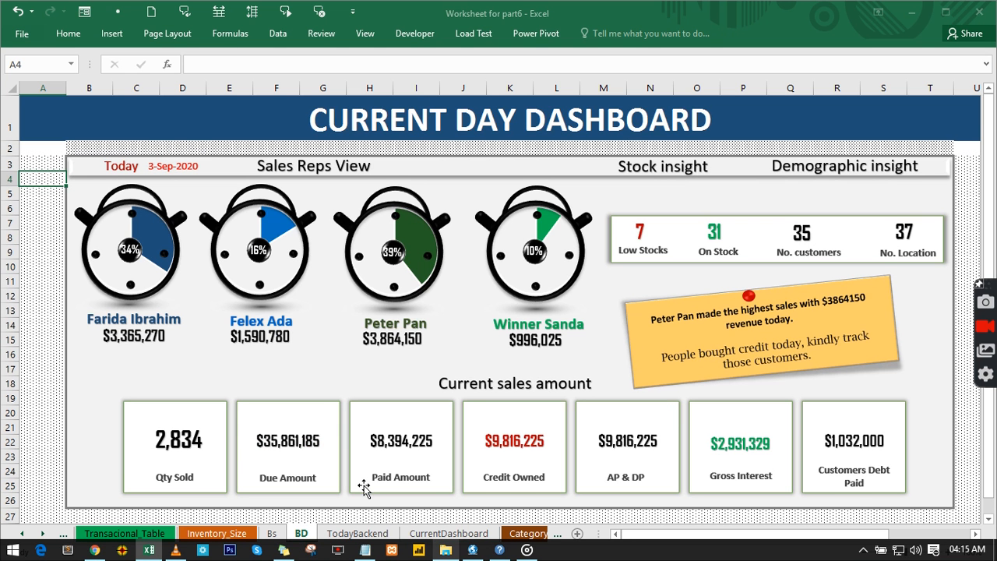
pyautogui.click(434, 538)
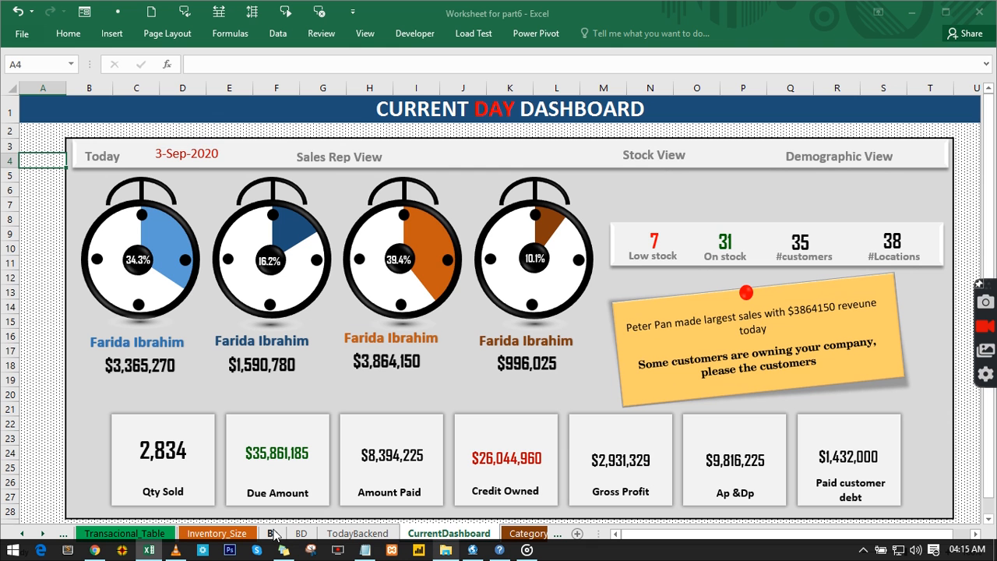
pyautogui.click(300, 535)
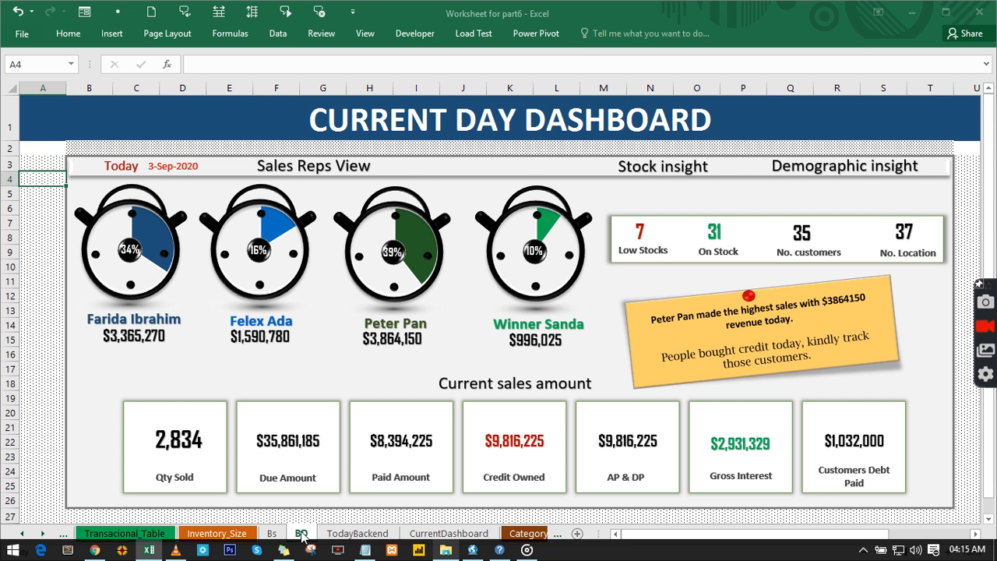